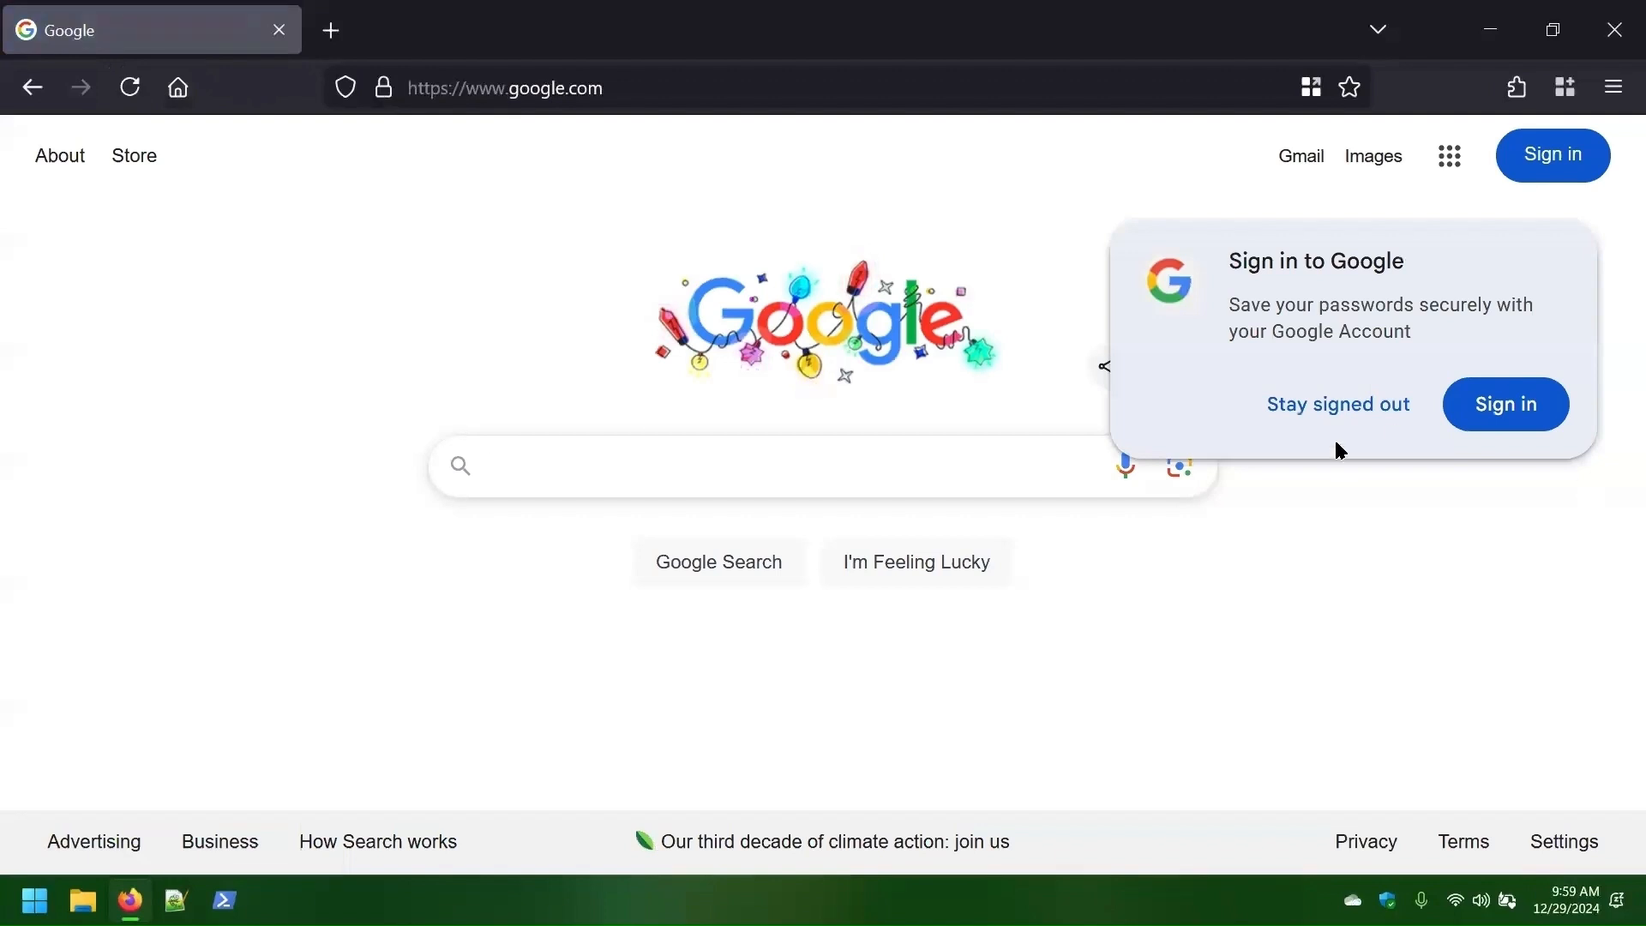
# - Dismiss the Google sign-in prompt and search for 'Windows Server 2022'
pyautogui.click(129, 88)
pyautogui.click(639, 467)
pyautogui.click(156, 469)
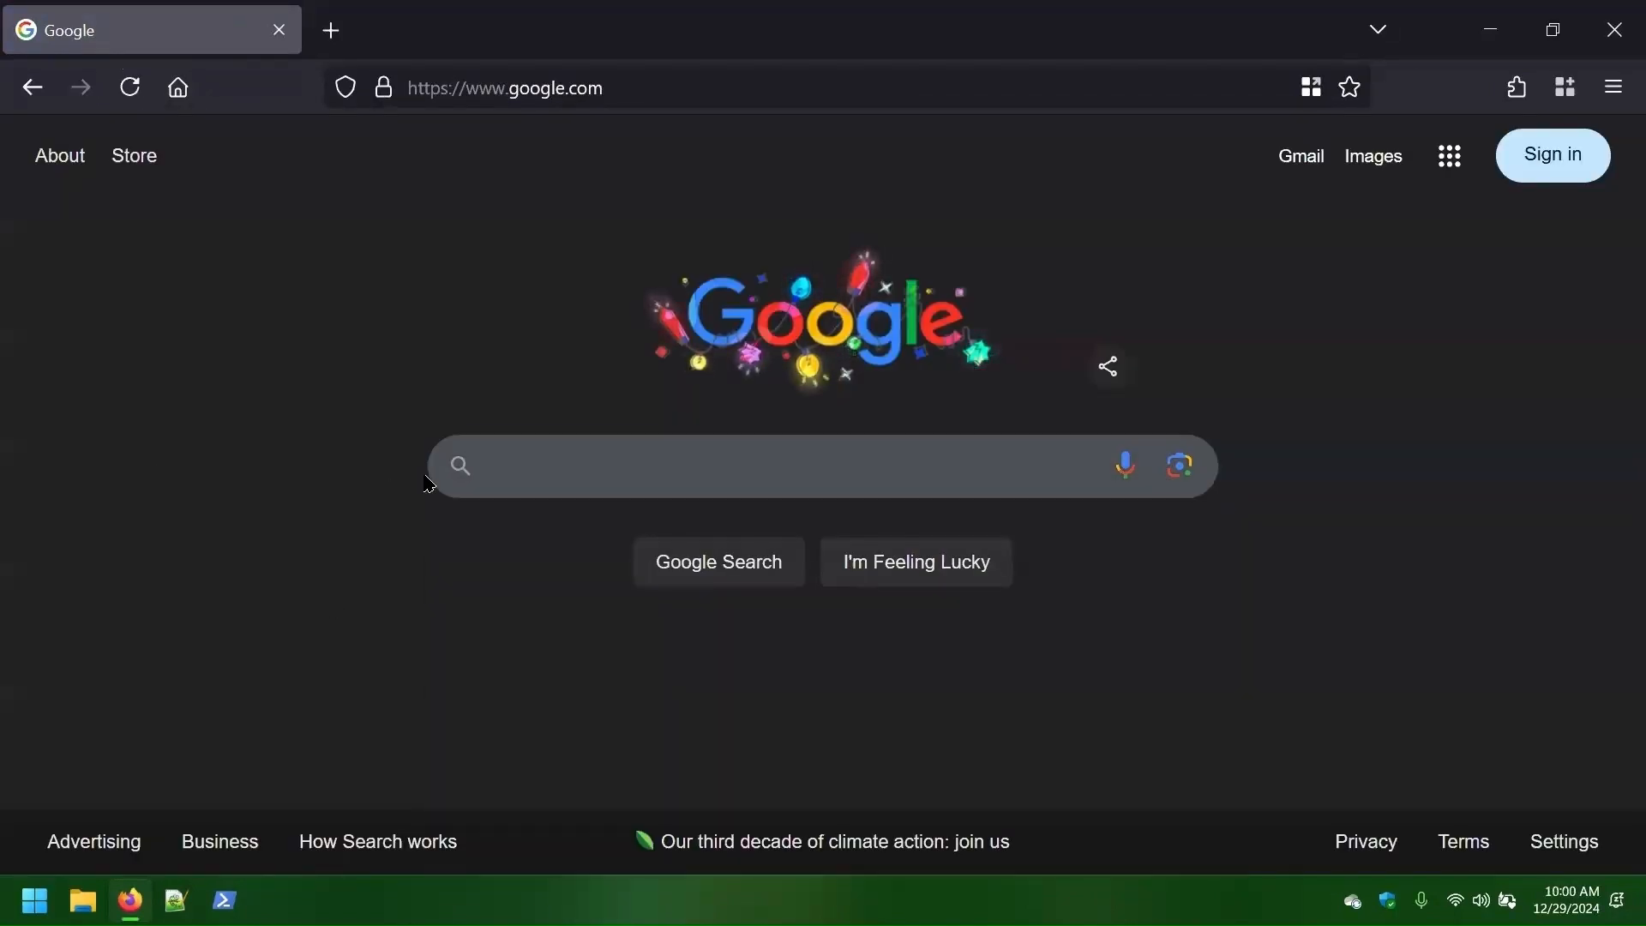
pyautogui.click(577, 470)
pyautogui.write('Windows Server 2022')
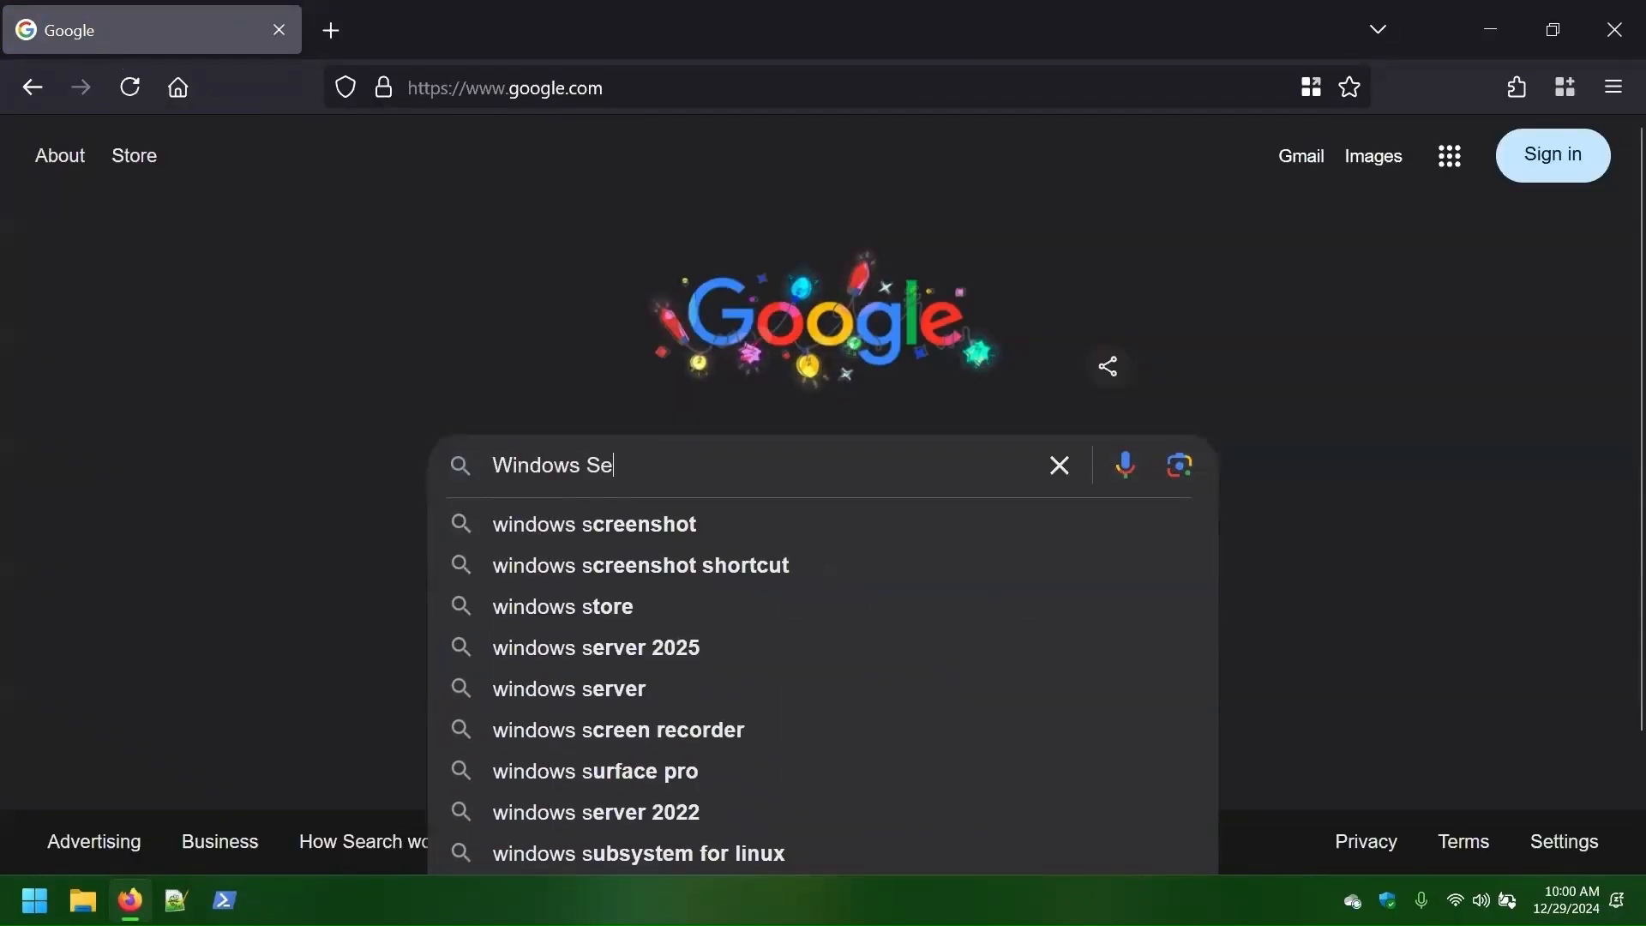
pyautogui.press('Return')
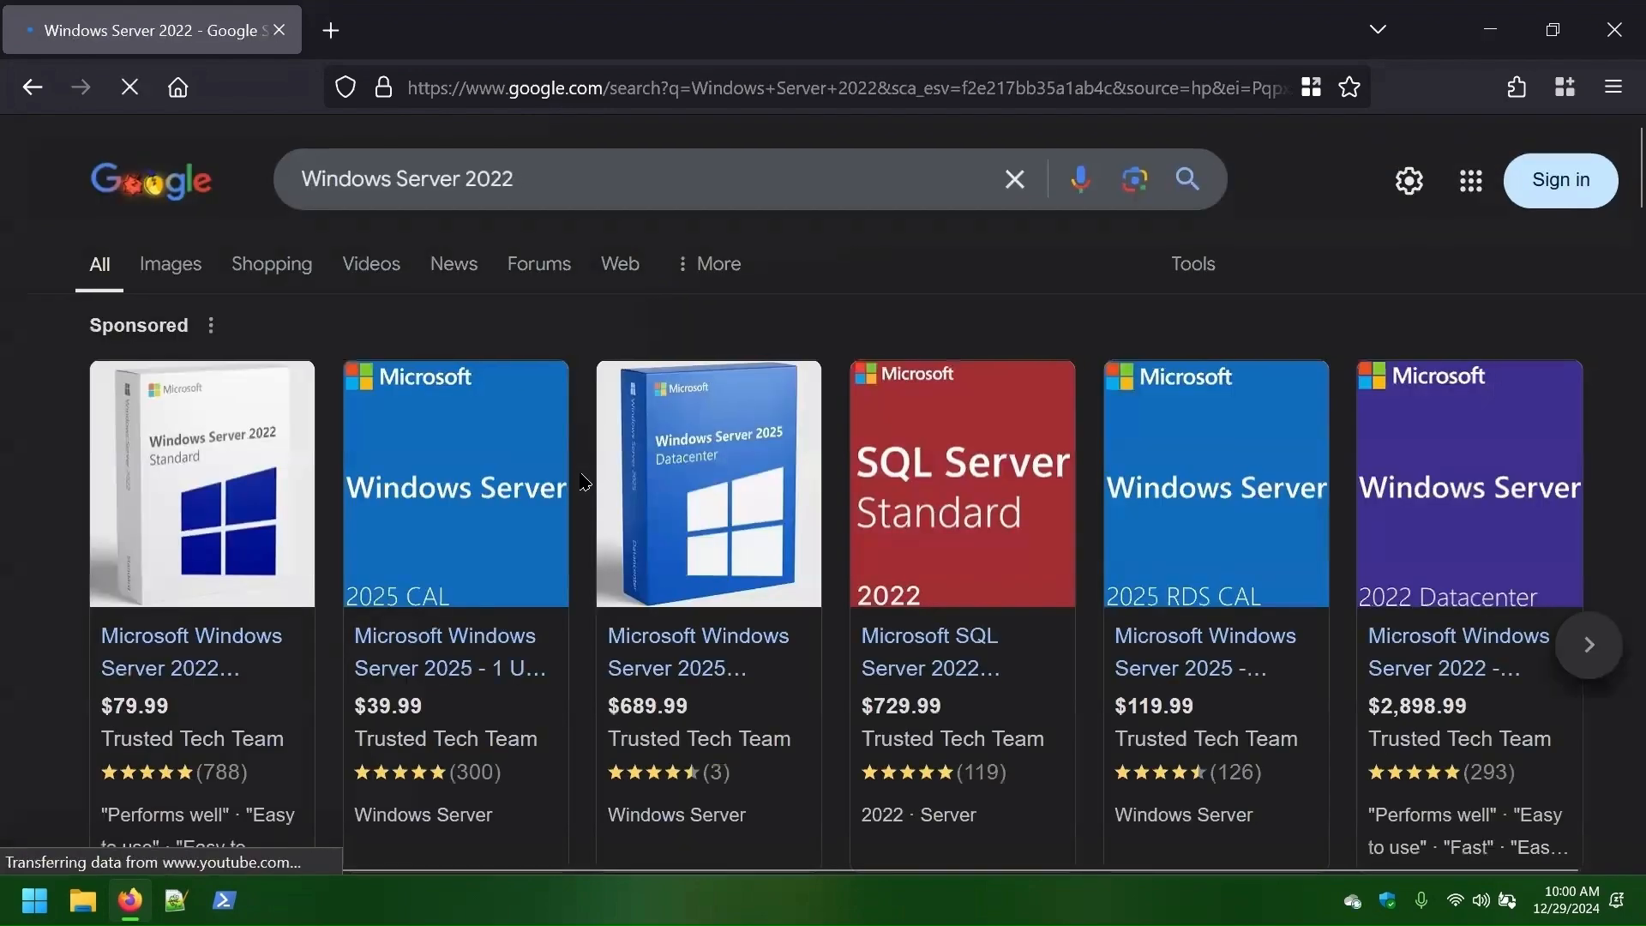
pyautogui.scroll(-5, 583, 481)
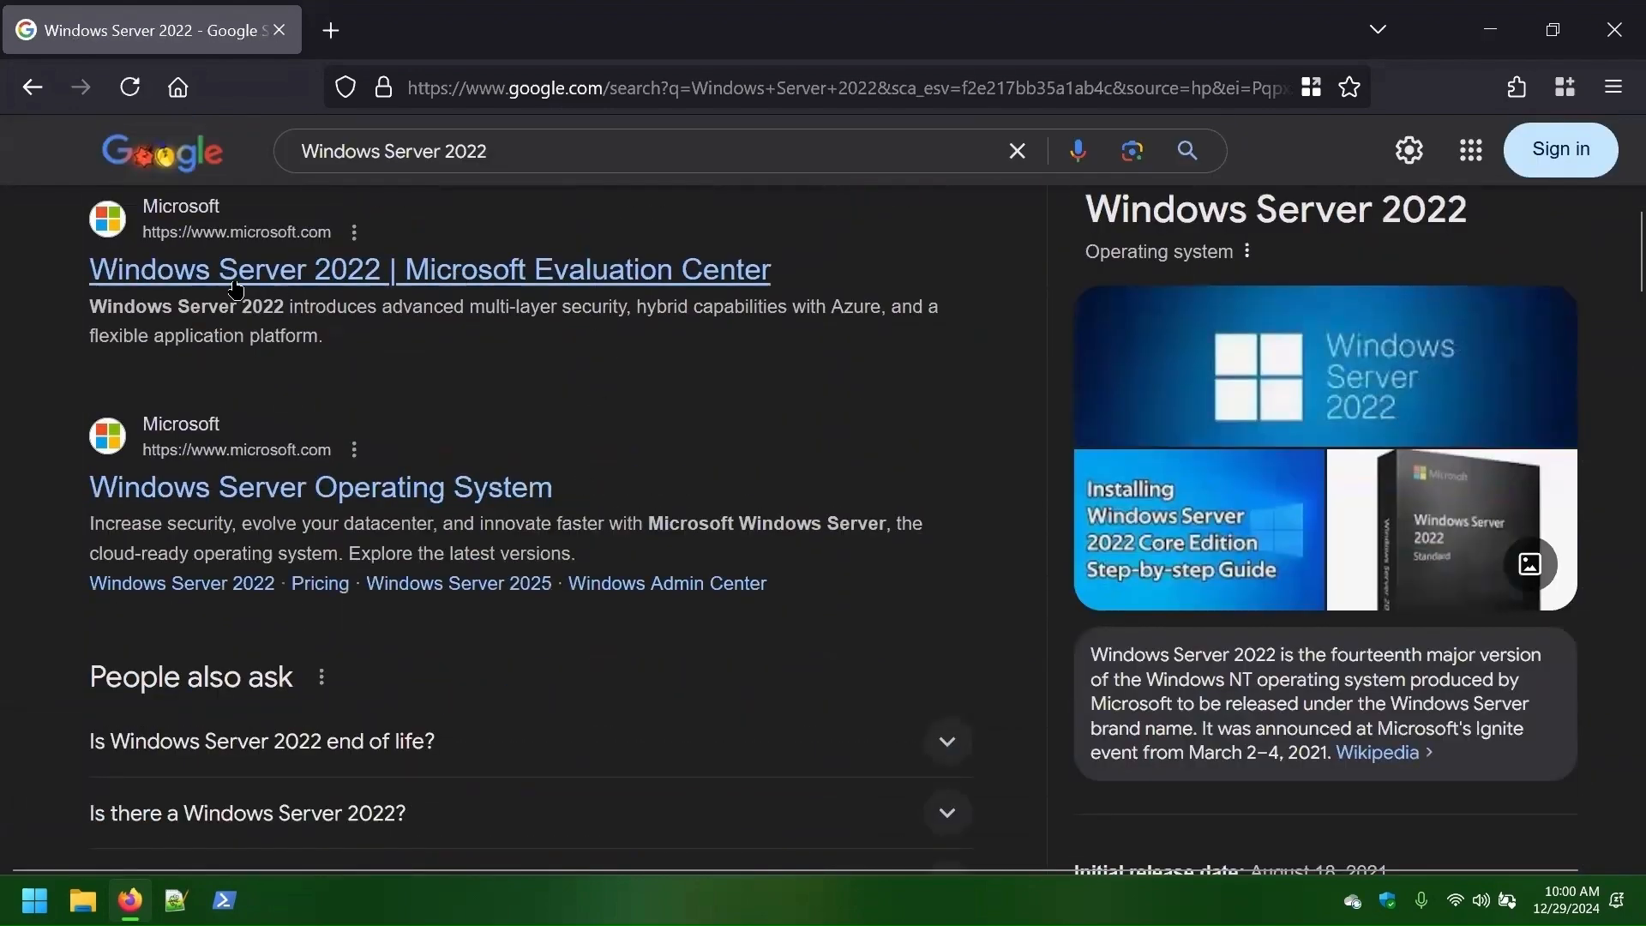
# - Open the Windows Server 2022 Evaluation Center result and go to the ISO registration form
pyautogui.click(410, 270)
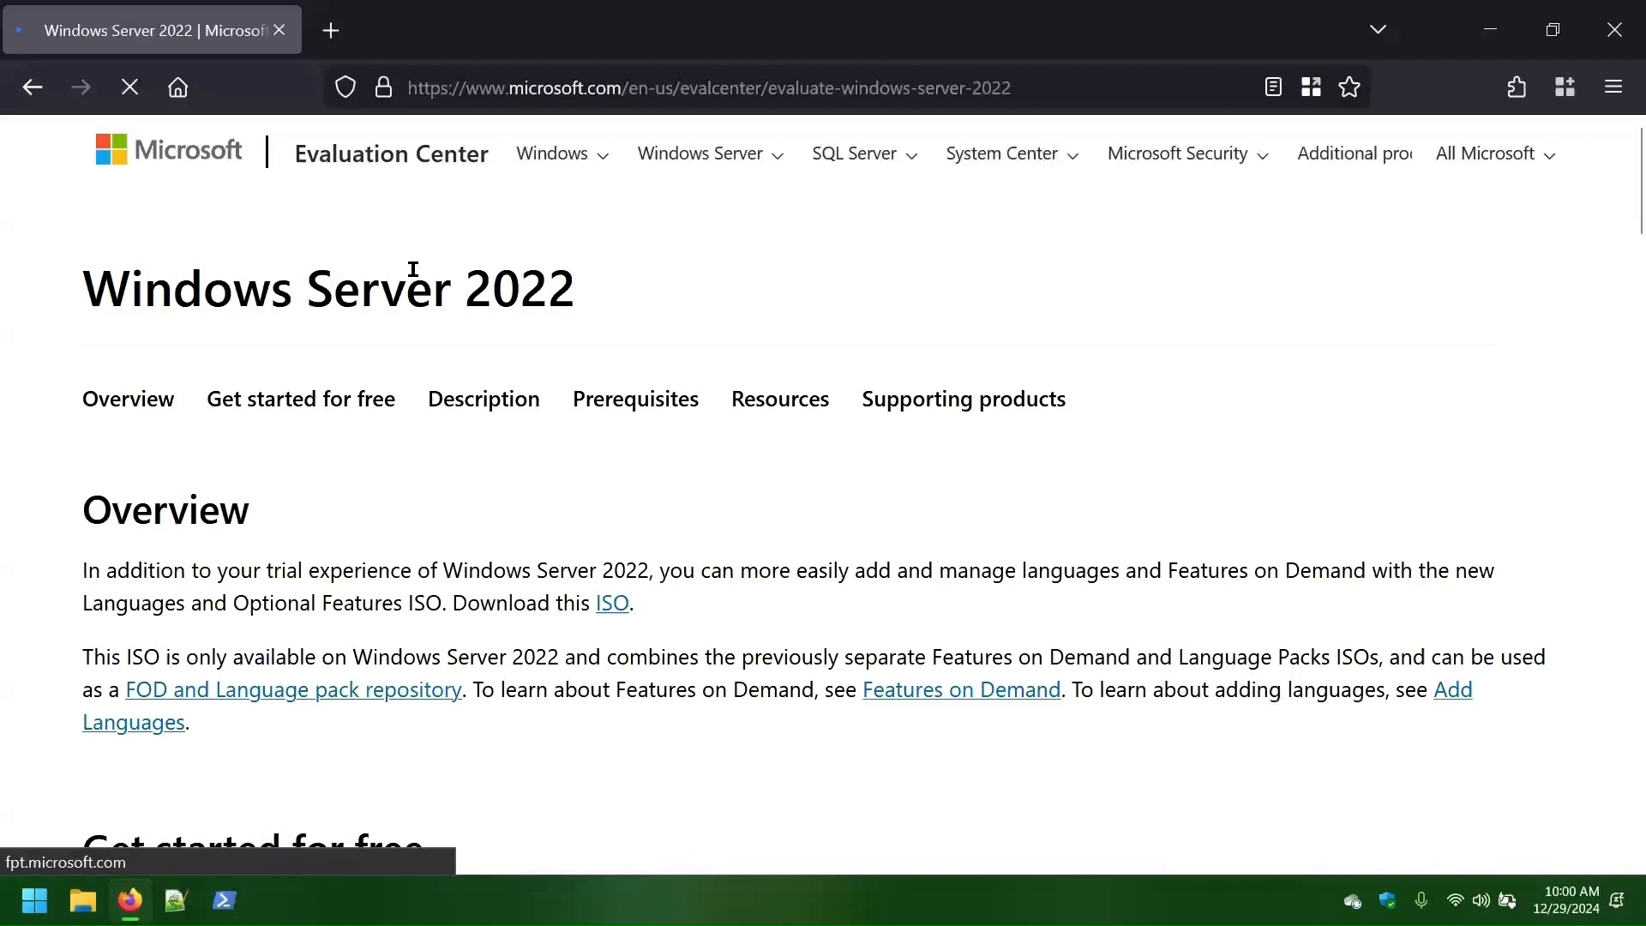
pyautogui.scroll(-4, 837, 323)
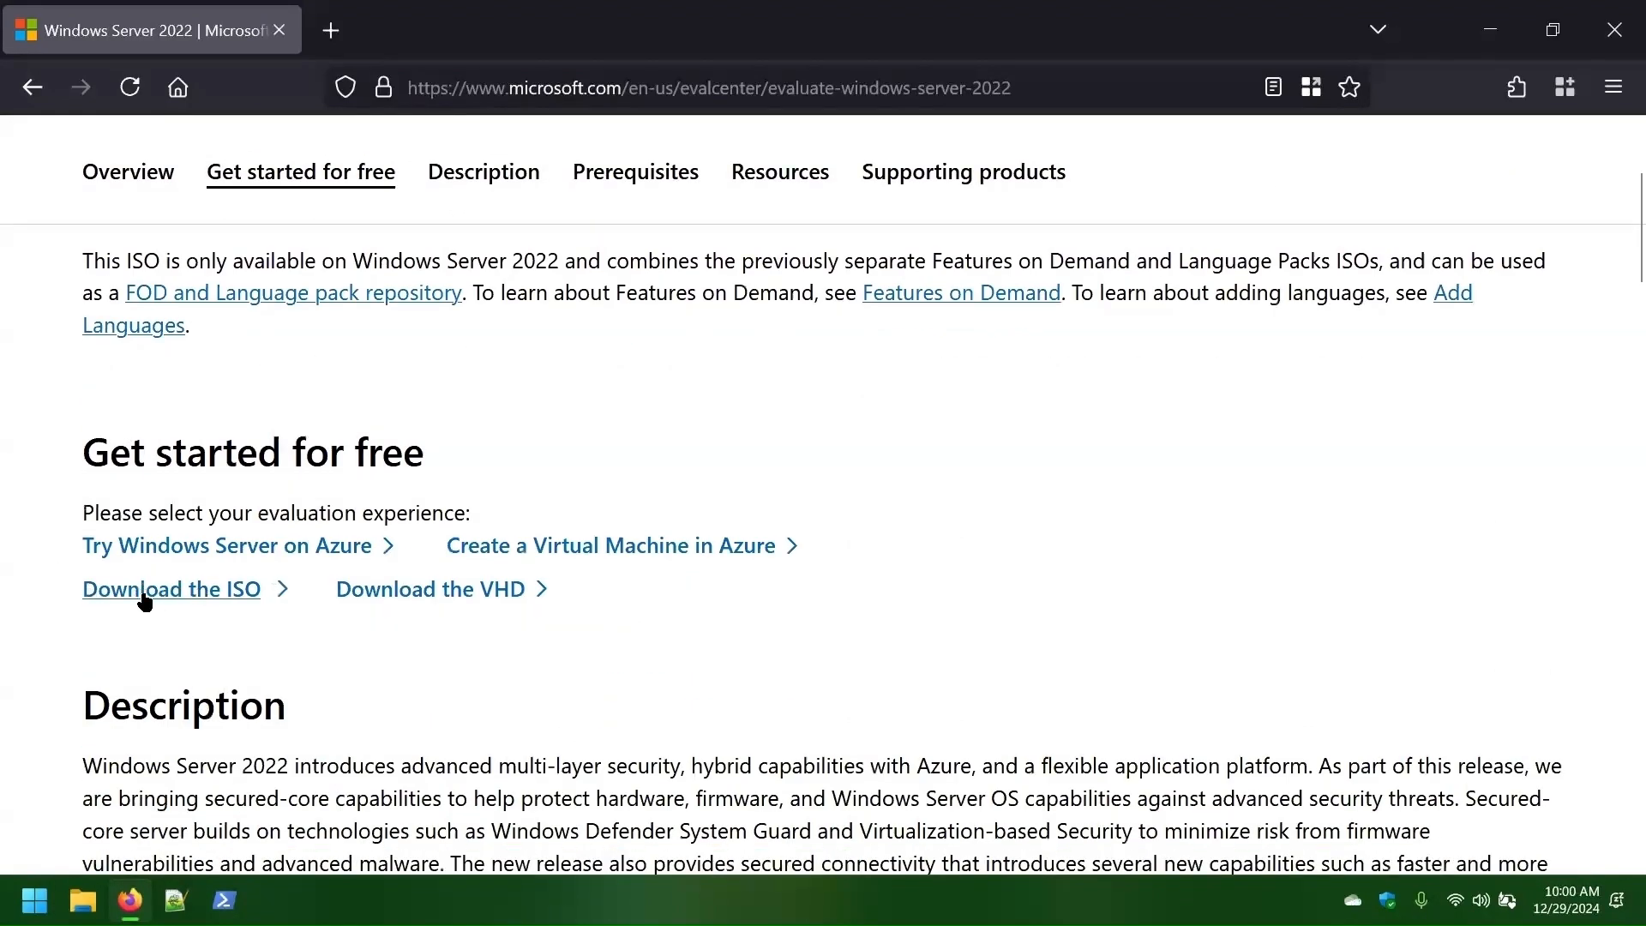
pyautogui.click(213, 600)
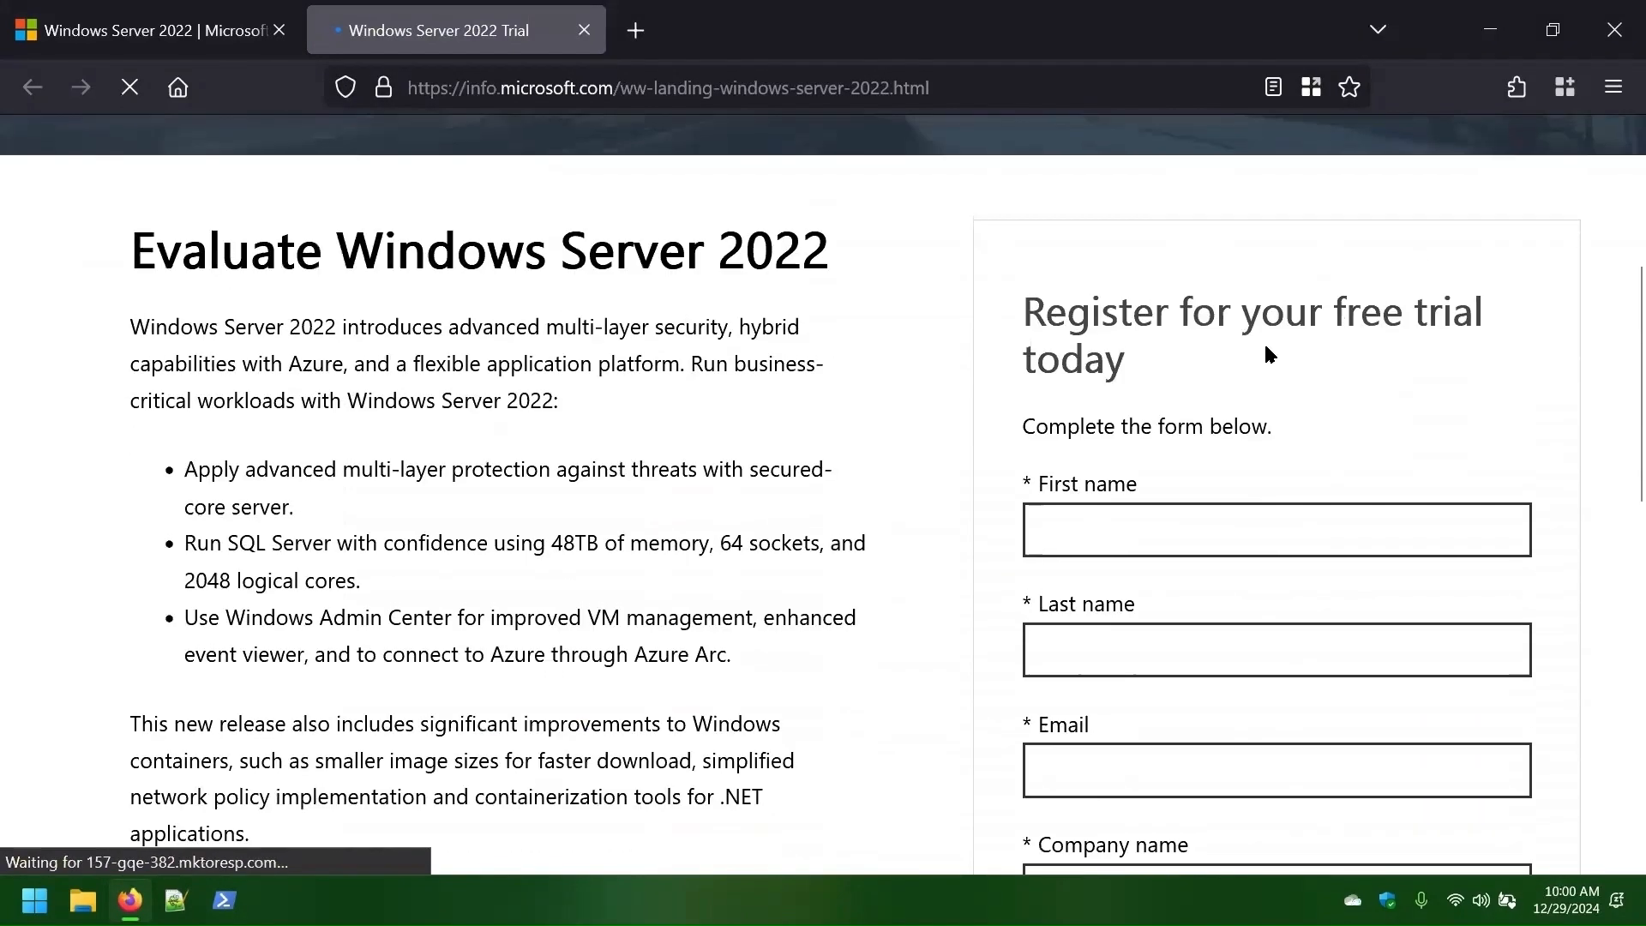
# - Fill in the registration form's name, e-mail and company name fields
pyautogui.click(1188, 343)
pyautogui.write('a')
pyautogui.click(1169, 452)
pyautogui.write('a')
pyautogui.click(1173, 574)
pyautogui.write('a@a.com')
pyautogui.click(1174, 694)
pyautogui.write('aaaa')
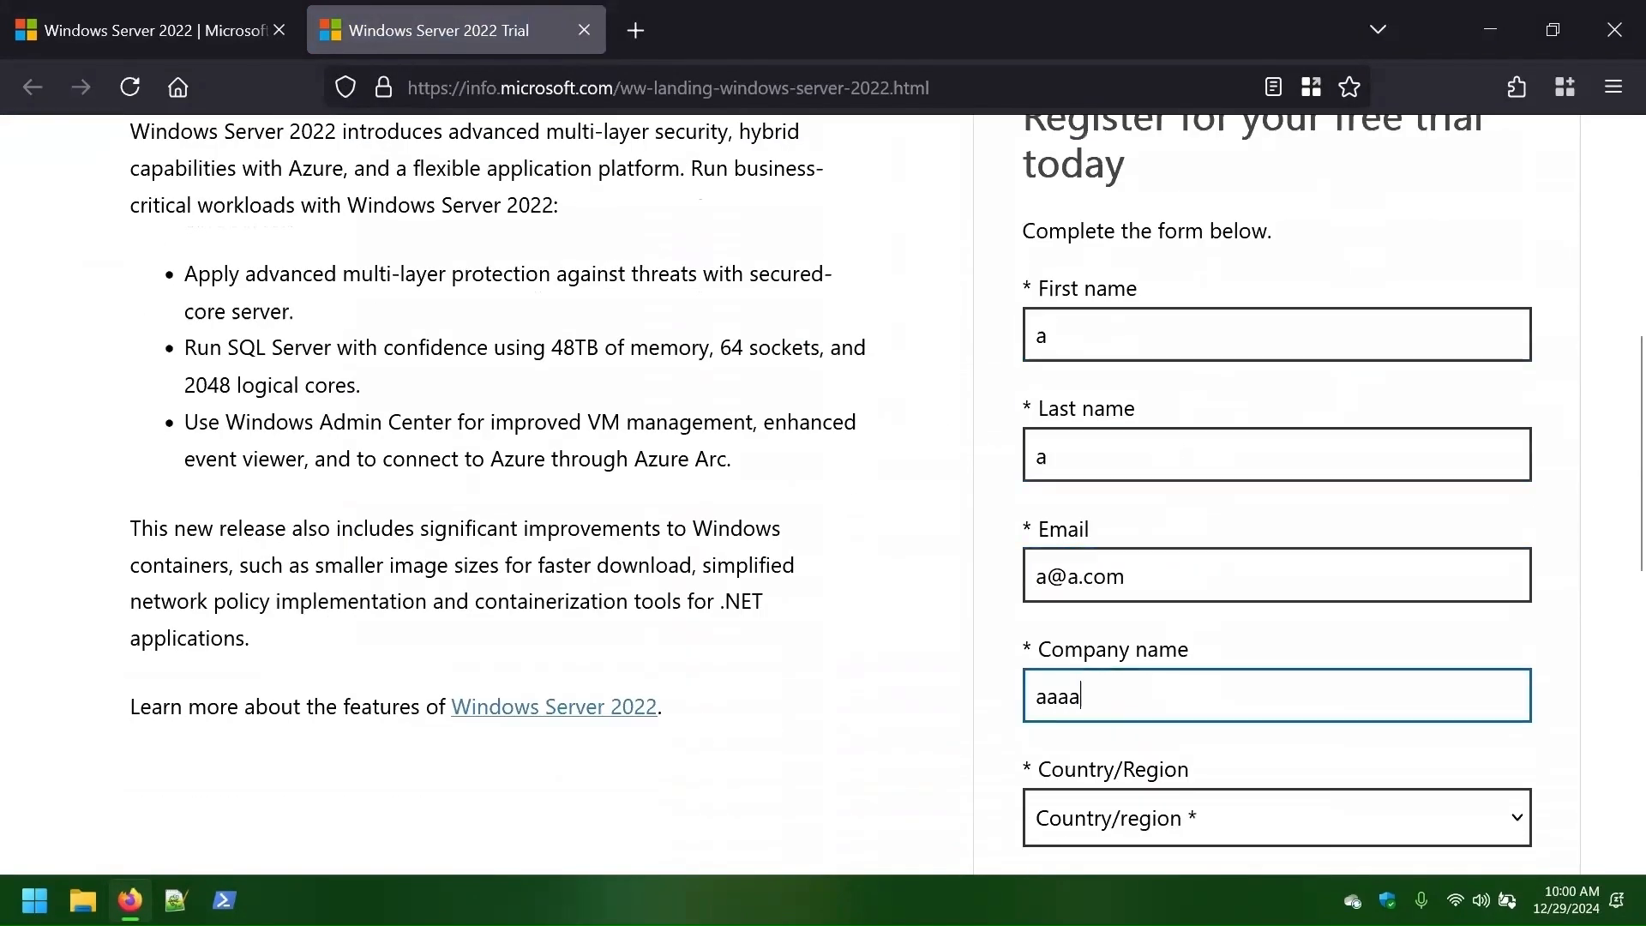
# - Set country United States, company size 1, job role Student, enter a phone number, and submit
pyautogui.click(1136, 594)
pyautogui.click(1092, 561)
pyautogui.click(1082, 196)
pyautogui.click(1115, 673)
pyautogui.write('Student')
pyautogui.scroll(-2, 1122, 669)
pyautogui.click(1123, 599)
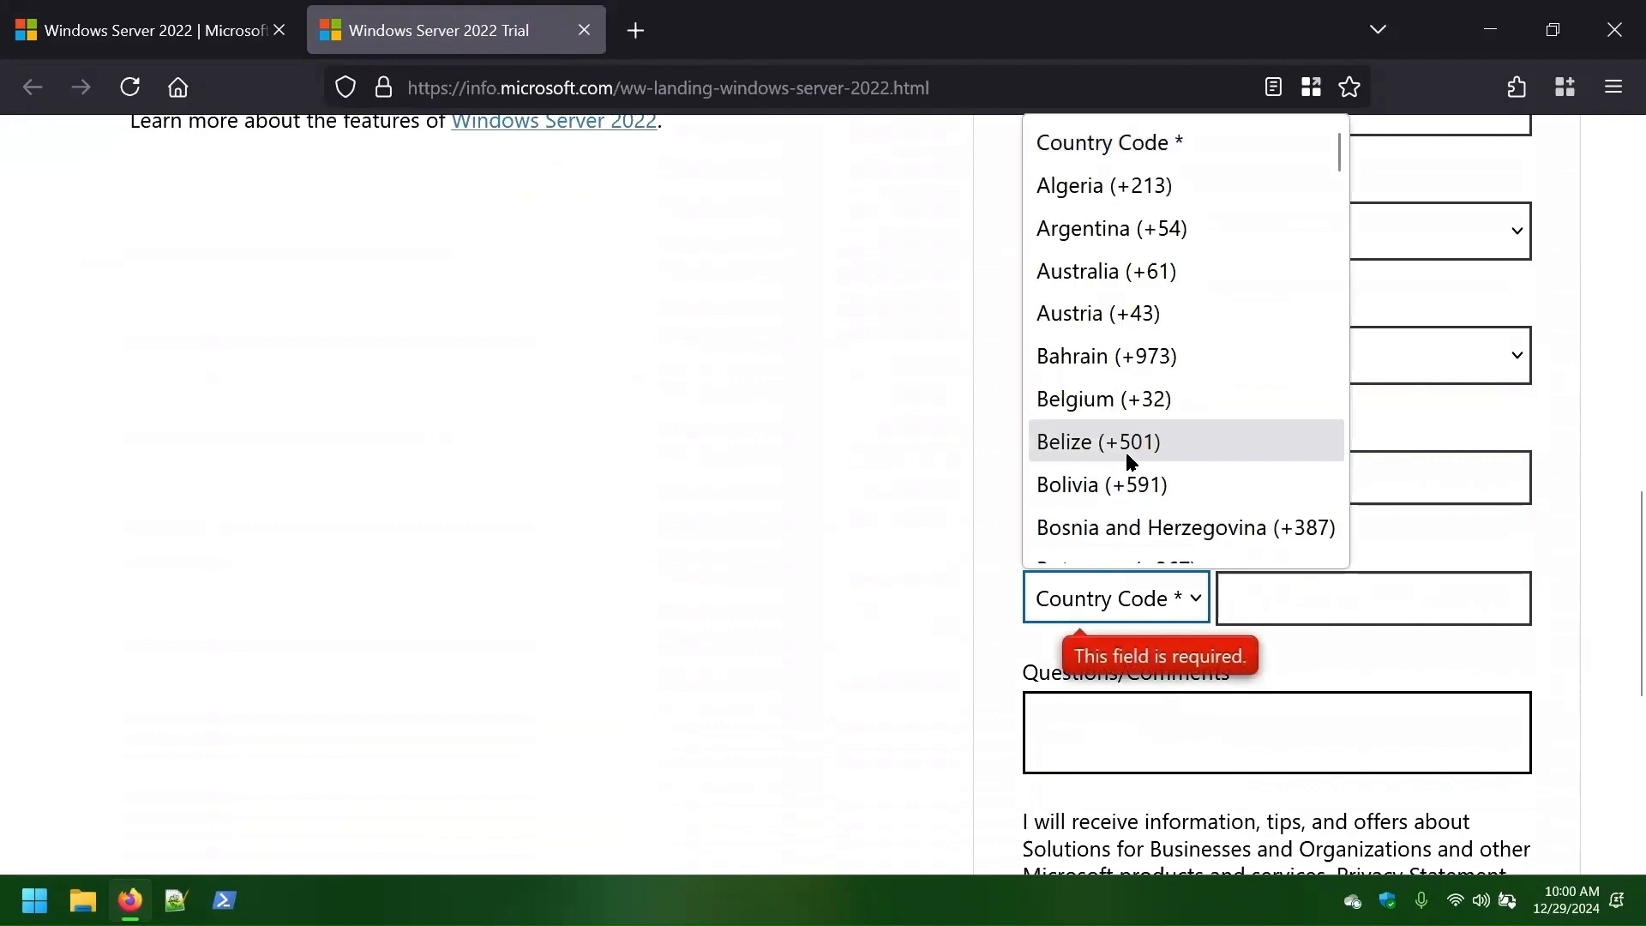
pyautogui.click(1132, 305)
pyautogui.click(1252, 606)
pyautogui.press('Num_Lock')
pyautogui.write('8888888888')
pyautogui.scroll(-5, 1200, 601)
pyautogui.click(1165, 624)
# - Download the English 64-bit edition of the Windows Server 2022 ISO
pyautogui.tripleClick(290, 283)
pyautogui.click(620, 412)
pyautogui.tripleClick(156, 517)
pyautogui.scroll(-10, 312, 451)
pyautogui.scroll(10, 311, 451)
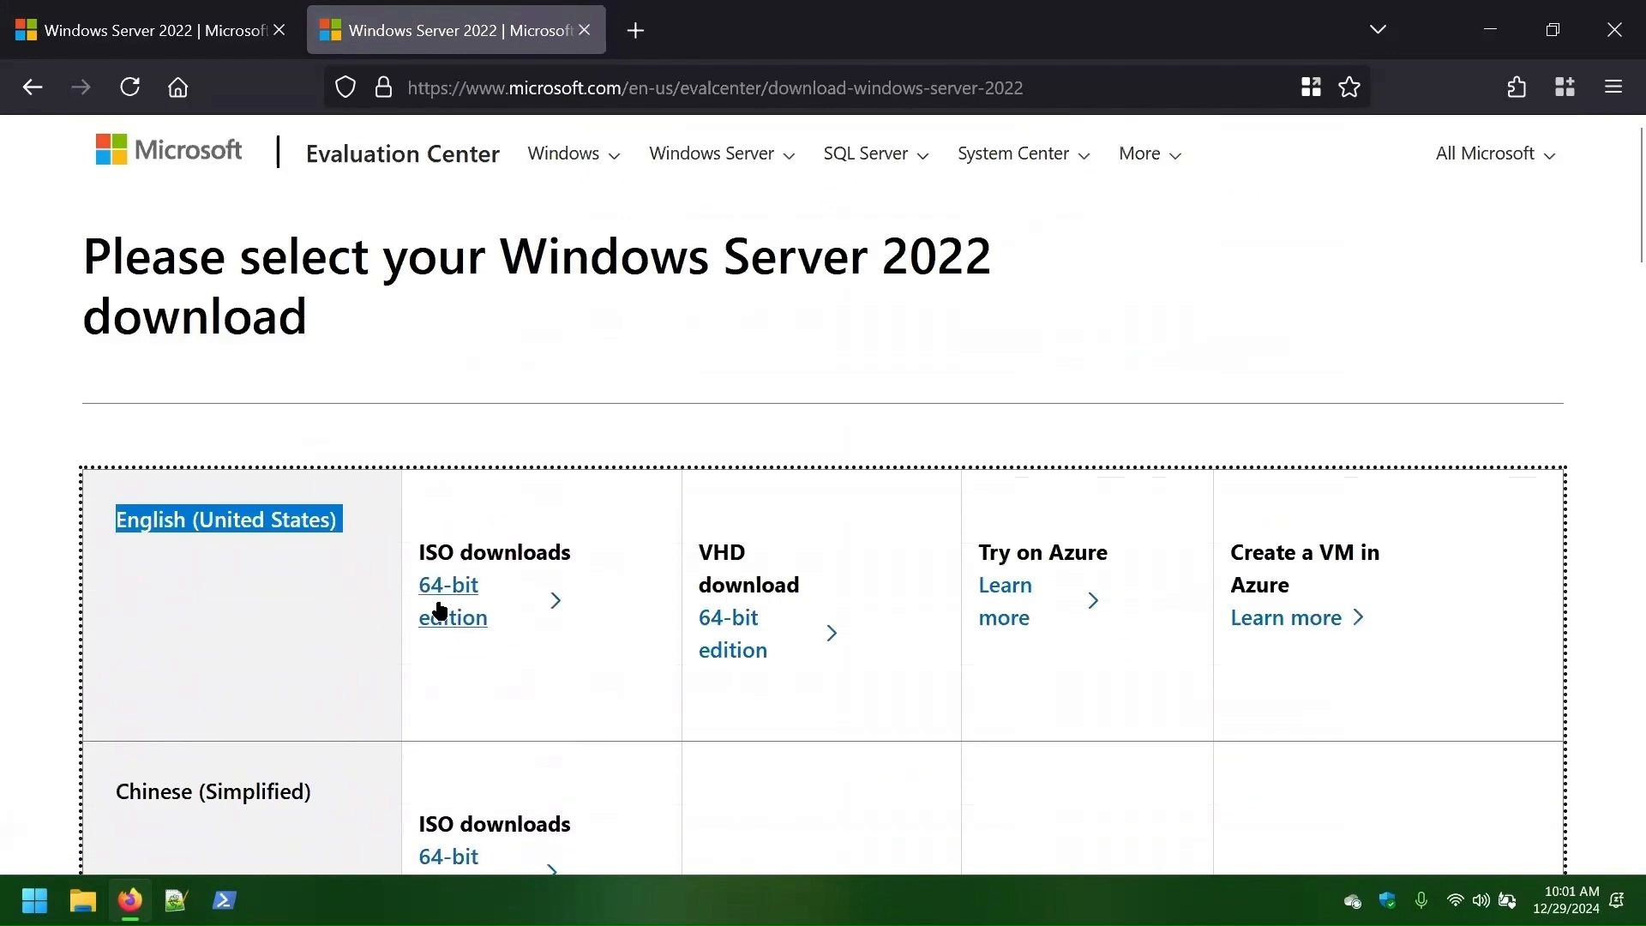
pyautogui.click(442, 587)
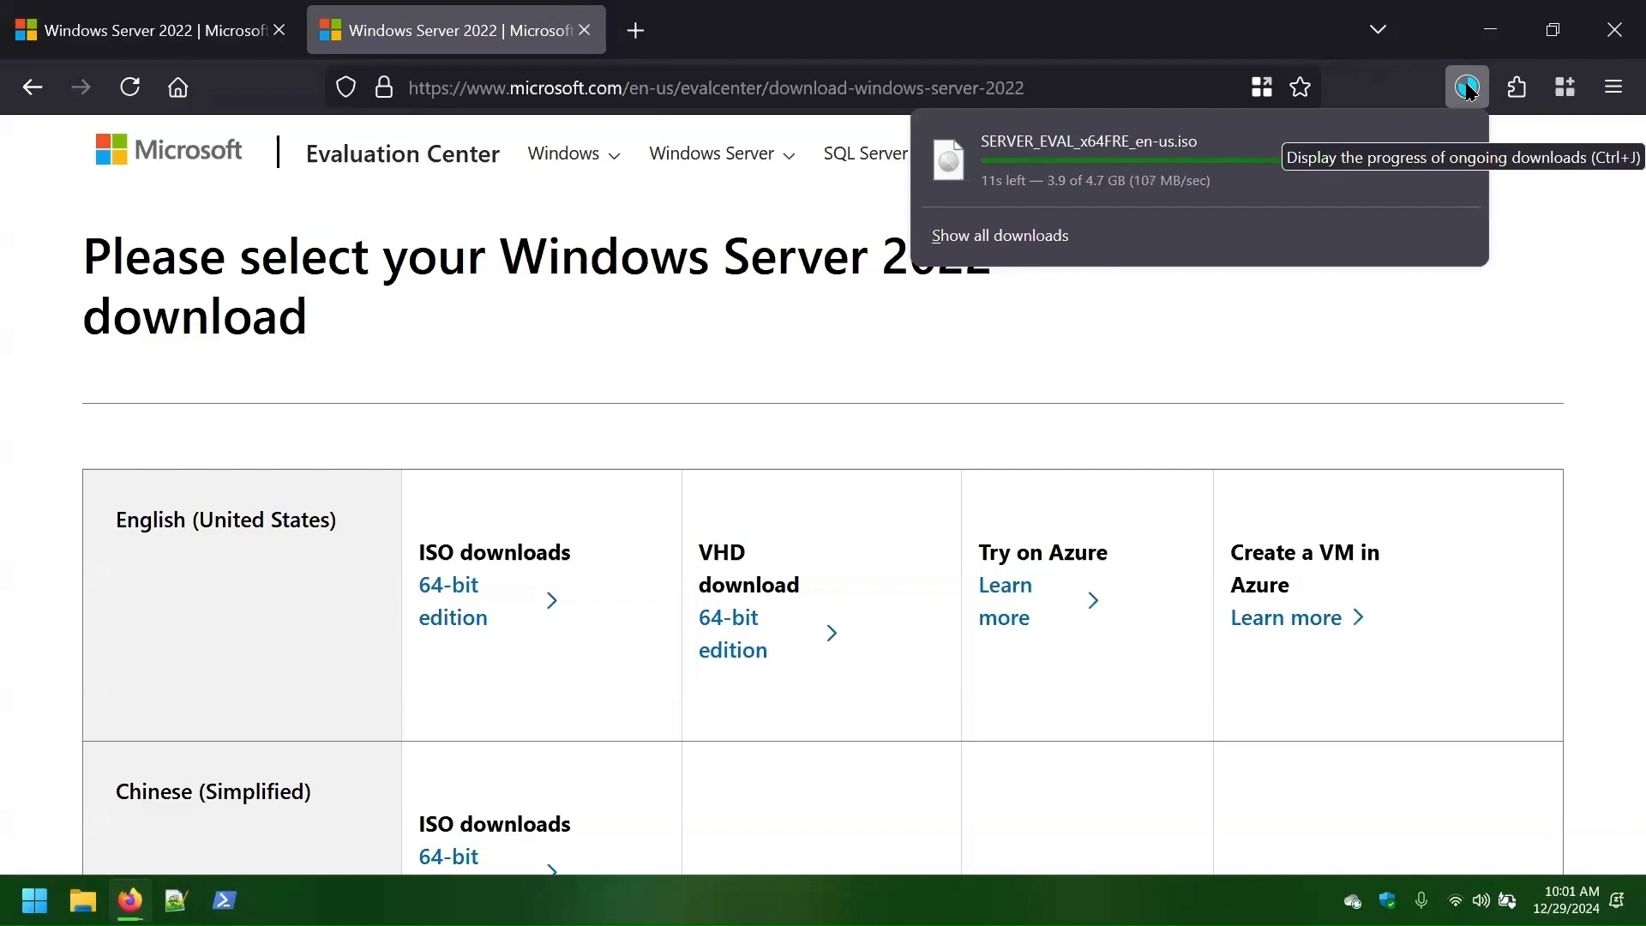
# - Move the downloaded Server ISO from Downloads into D:\ISOs
pyautogui.click(1452, 153)
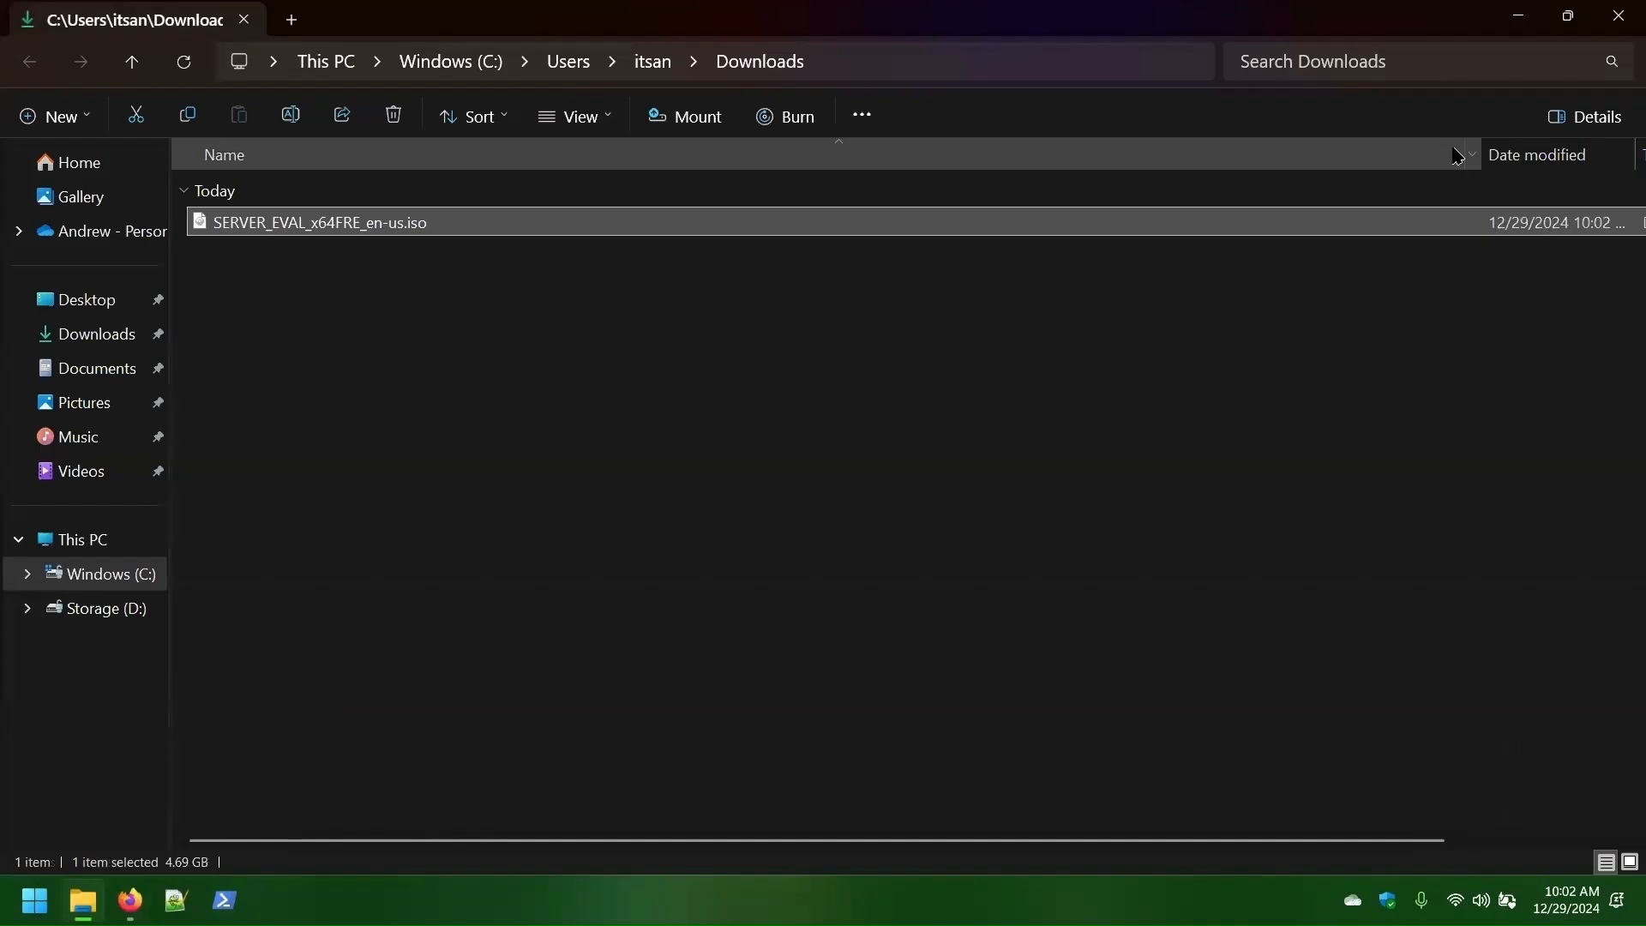
pyautogui.rightClick(247, 223)
pyautogui.click(283, 253)
pyautogui.click(103, 608)
pyautogui.doubleClick(258, 228)
pyautogui.hotkey('ctrl', 'v')
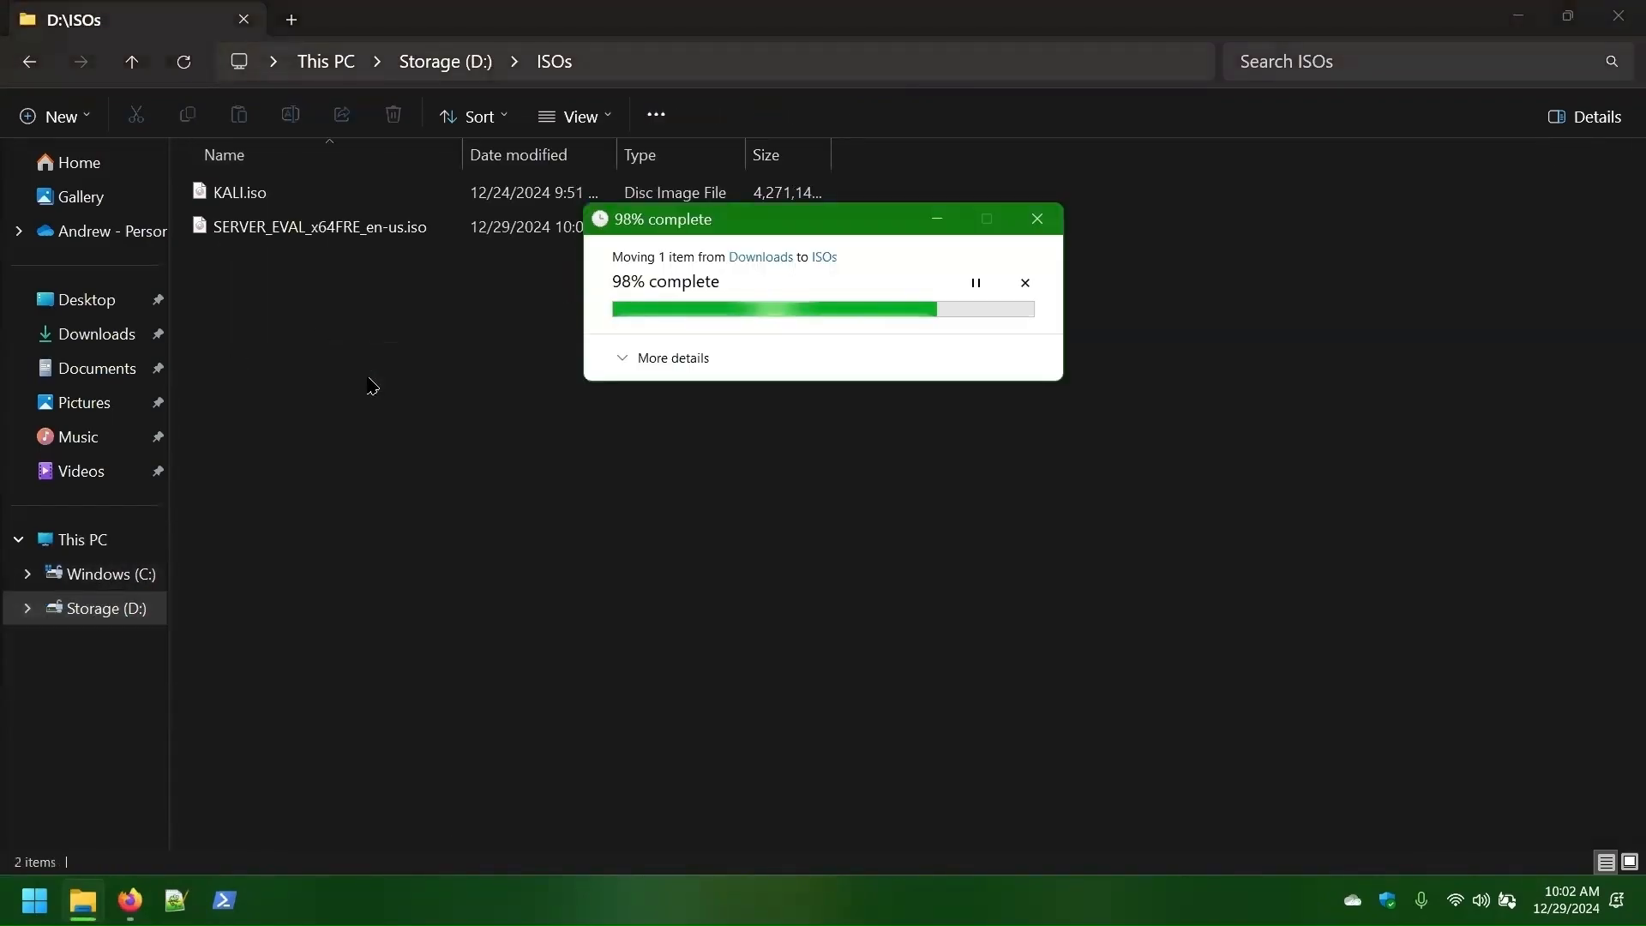
# - Rename the moved ISO to WindowsServer2022.iso
pyautogui.press('F2')
pyautogui.write('WindowsServer2022')
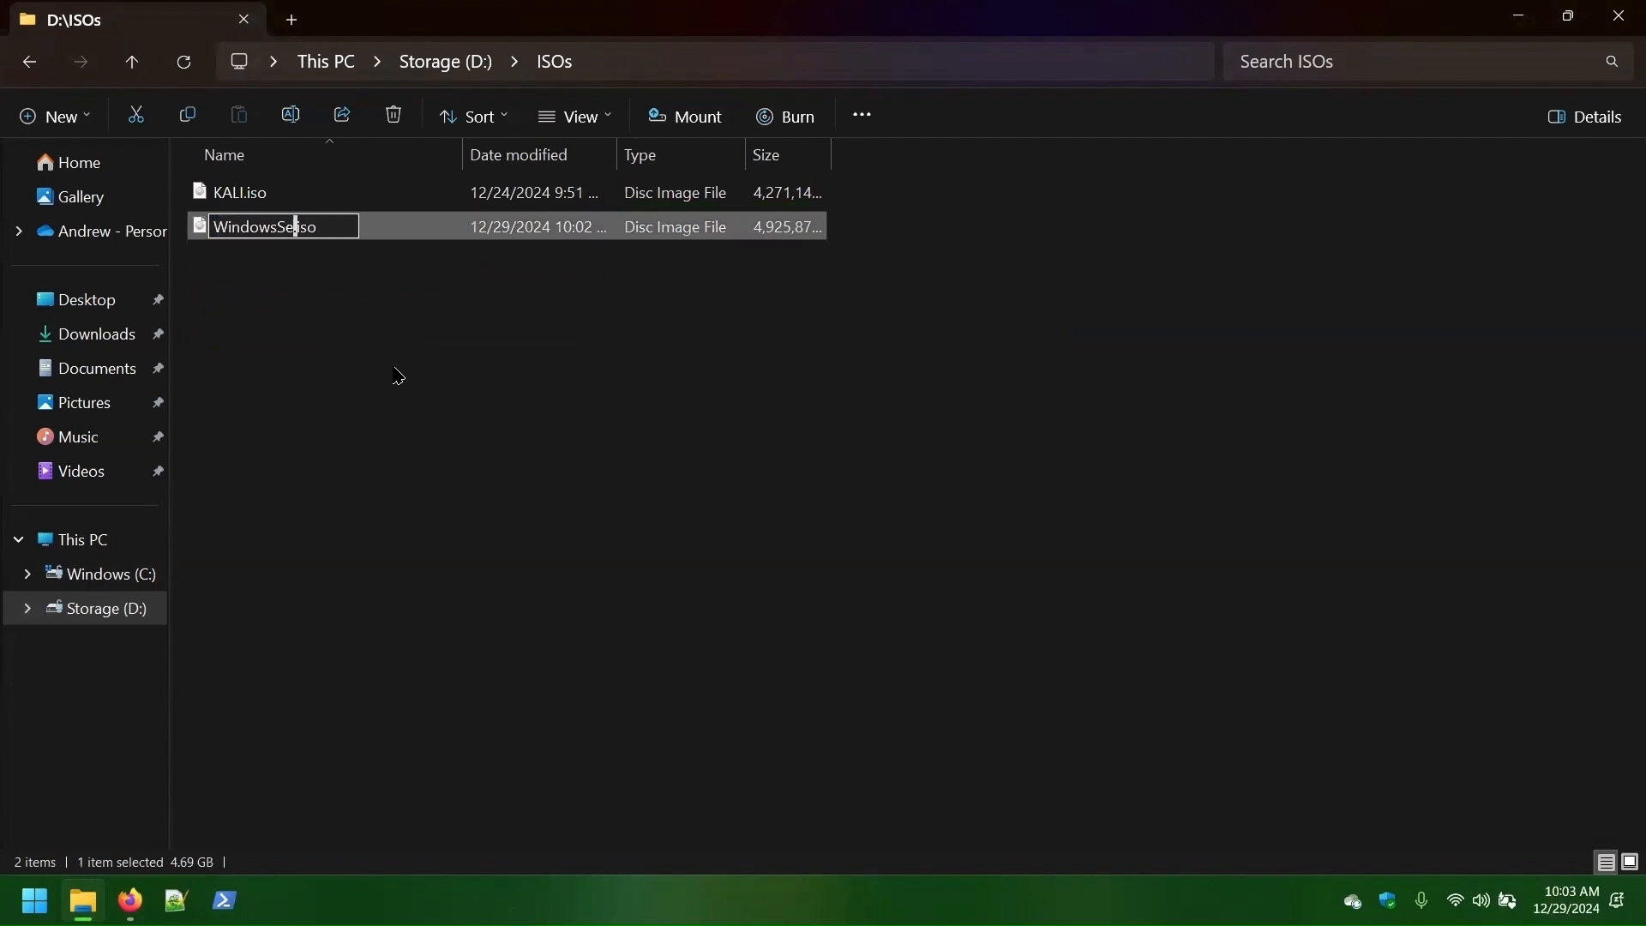
pyautogui.click(399, 376)
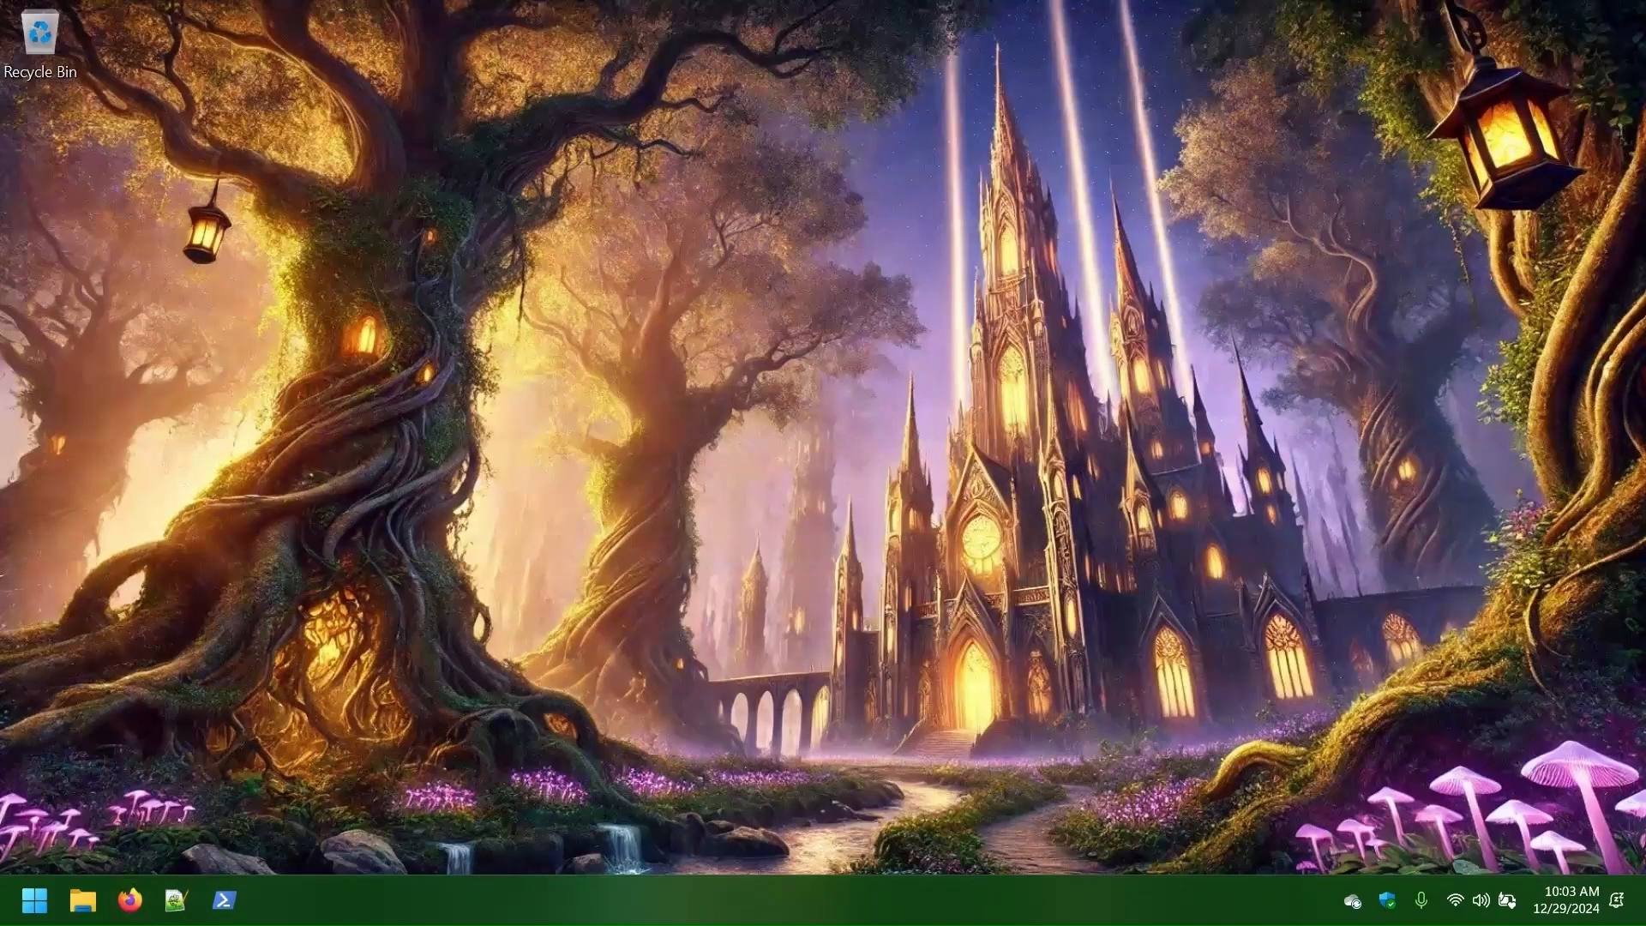
# - Launch VirtualBox and start a new virtual machine named AIM
pyautogui.press('super')
pyautogui.write('virt')
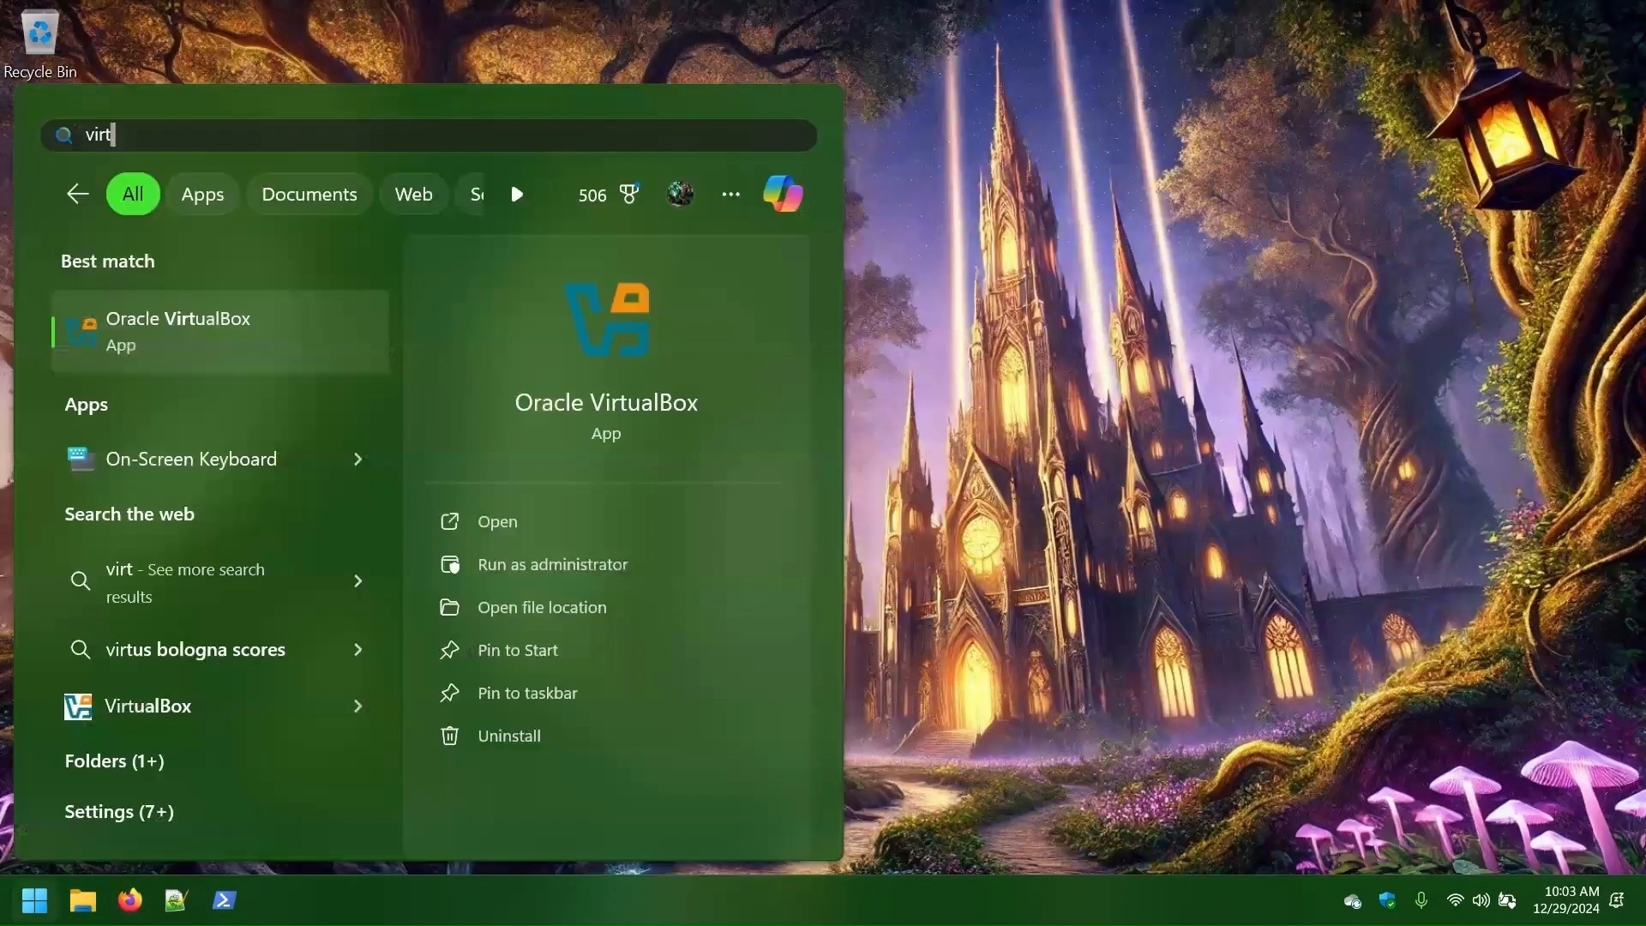
pyautogui.click(158, 347)
pyautogui.click(717, 85)
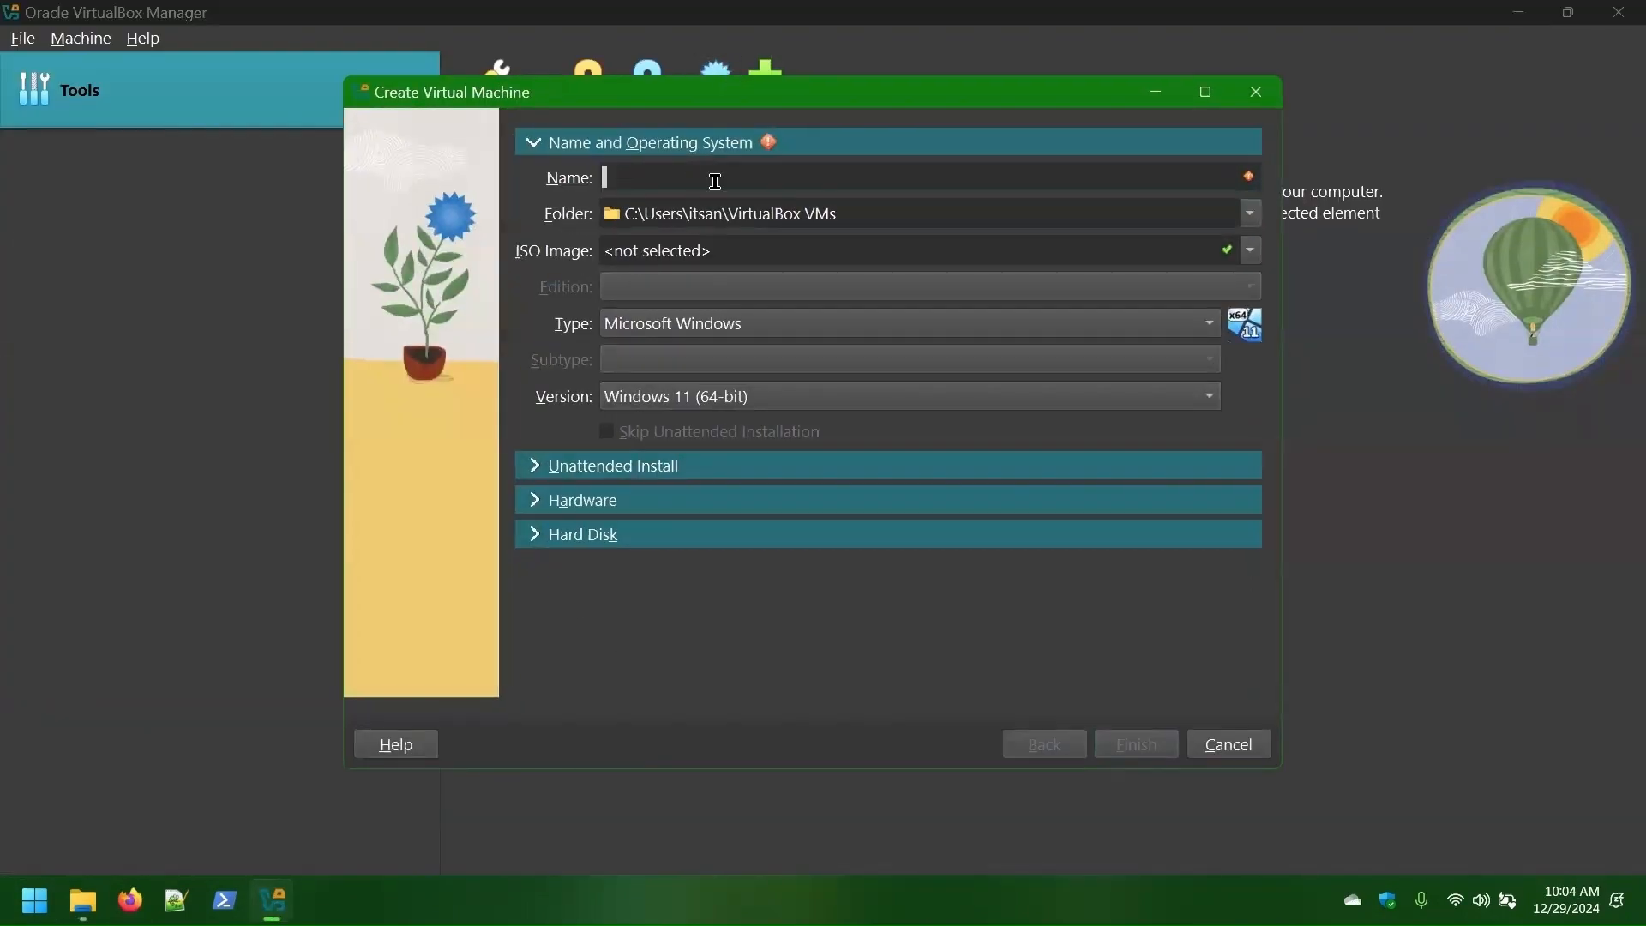
pyautogui.write('AIM')
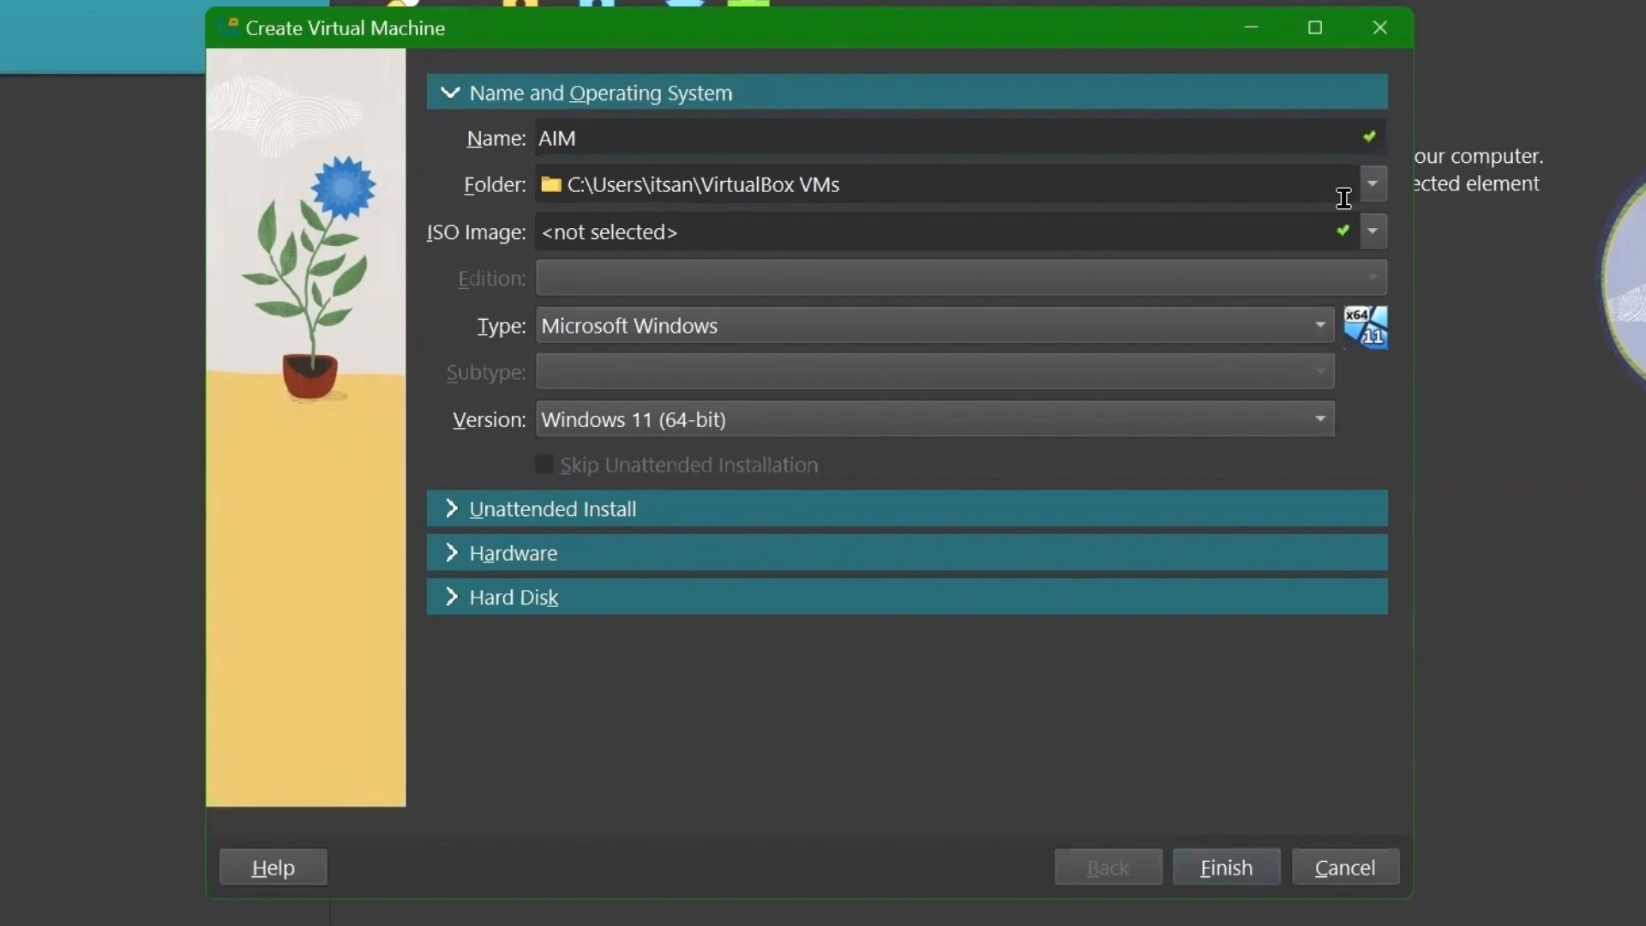
# - Set the VM folder to D:\VMs
pyautogui.click(1373, 184)
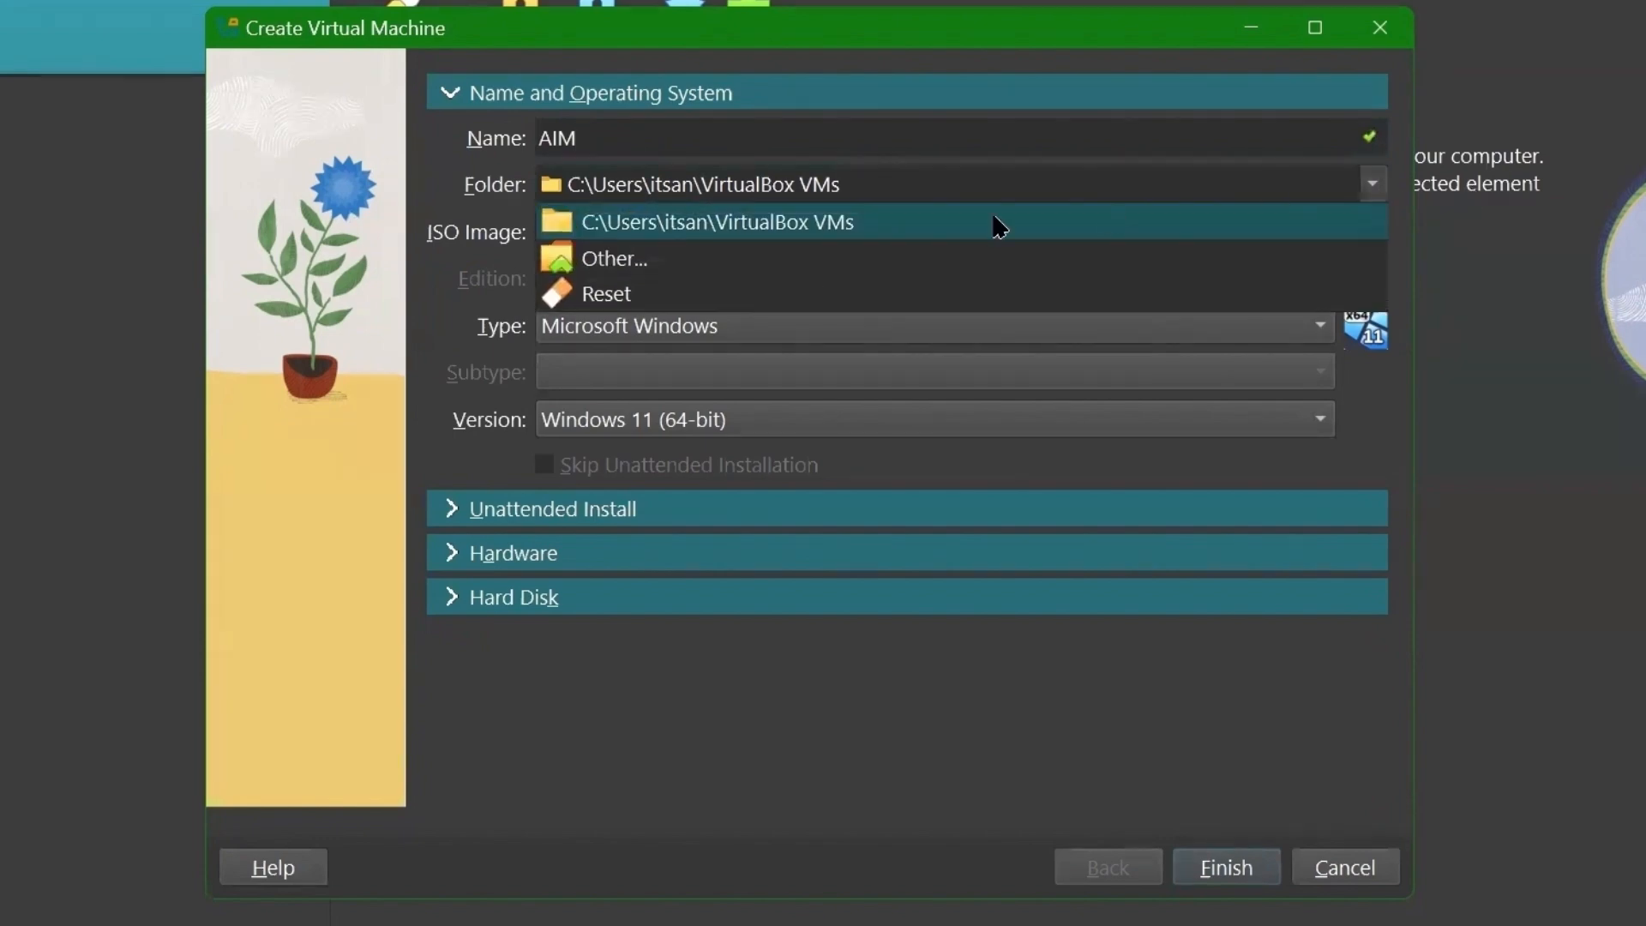
pyautogui.click(614, 259)
pyautogui.scroll(-3, 326, 411)
pyautogui.click(313, 459)
pyautogui.click(480, 463)
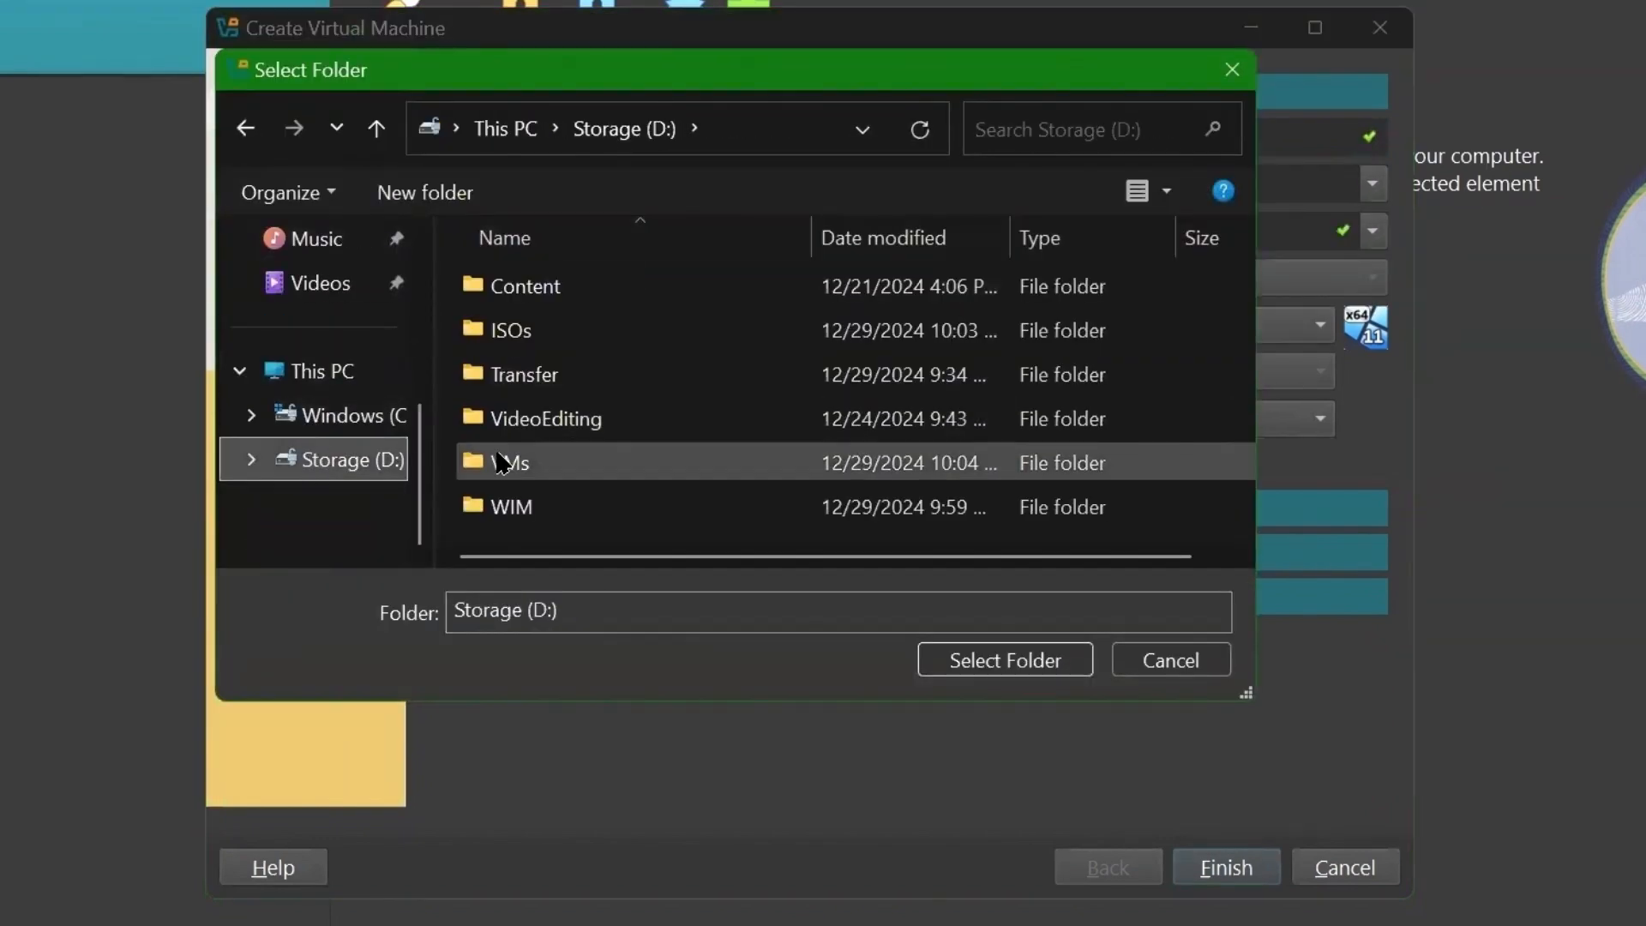
pyautogui.click(1063, 668)
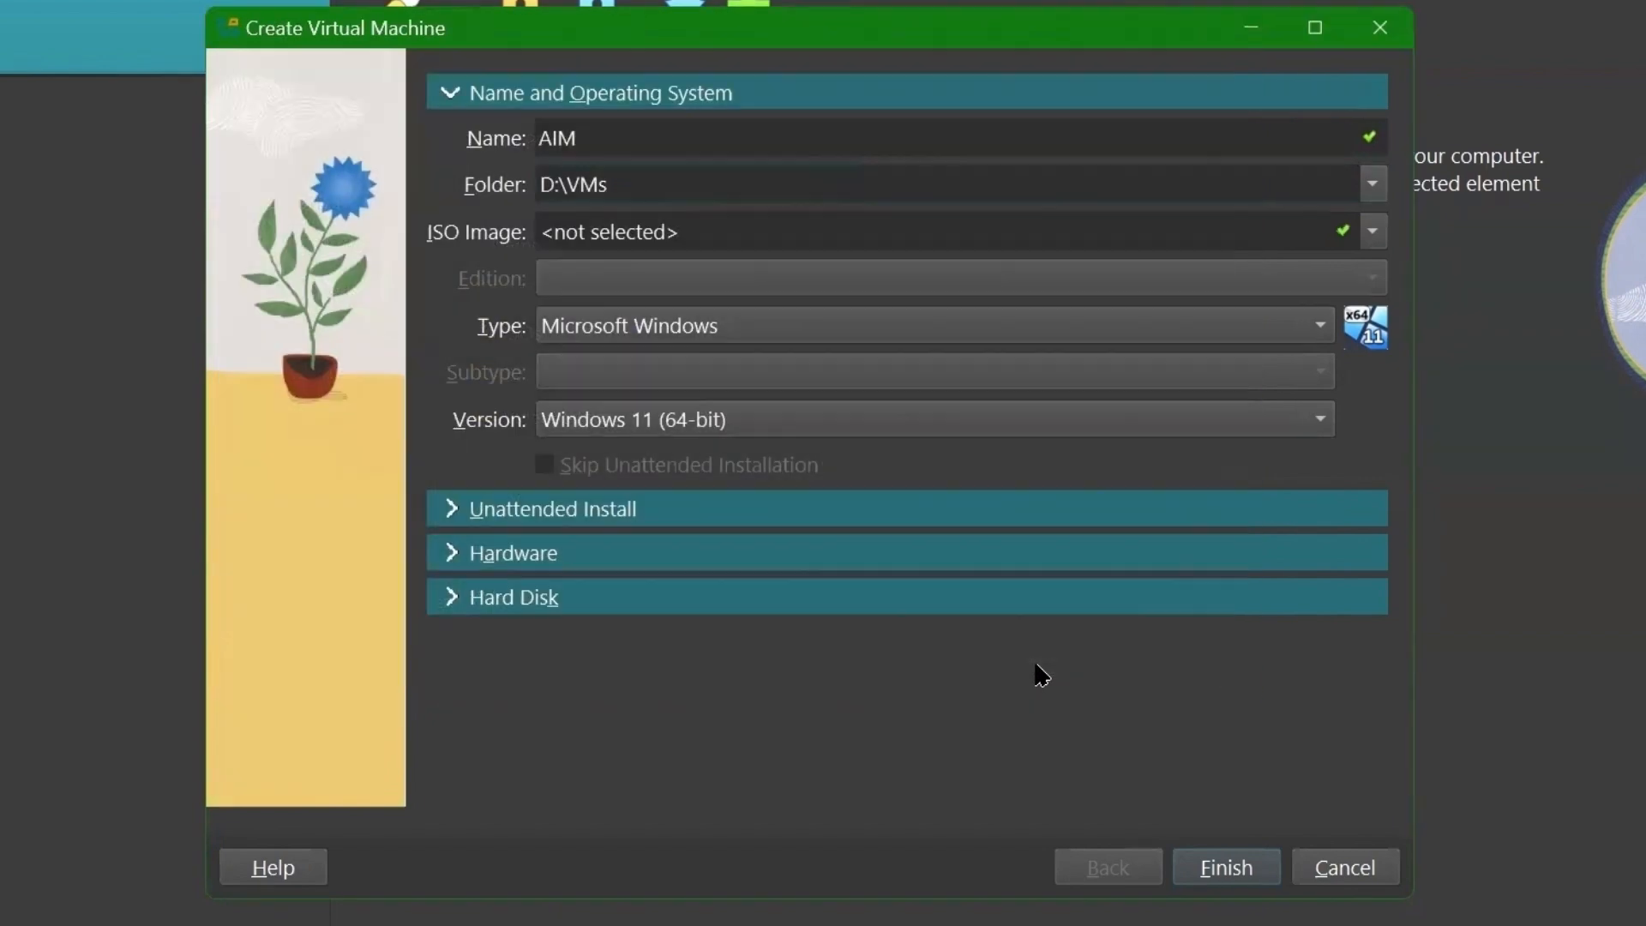
# - Use D:\ISOs\WindowsServer2022.iso with the Standard Evaluation (Desktop Experience) edition
pyautogui.click(1372, 231)
pyautogui.click(573, 294)
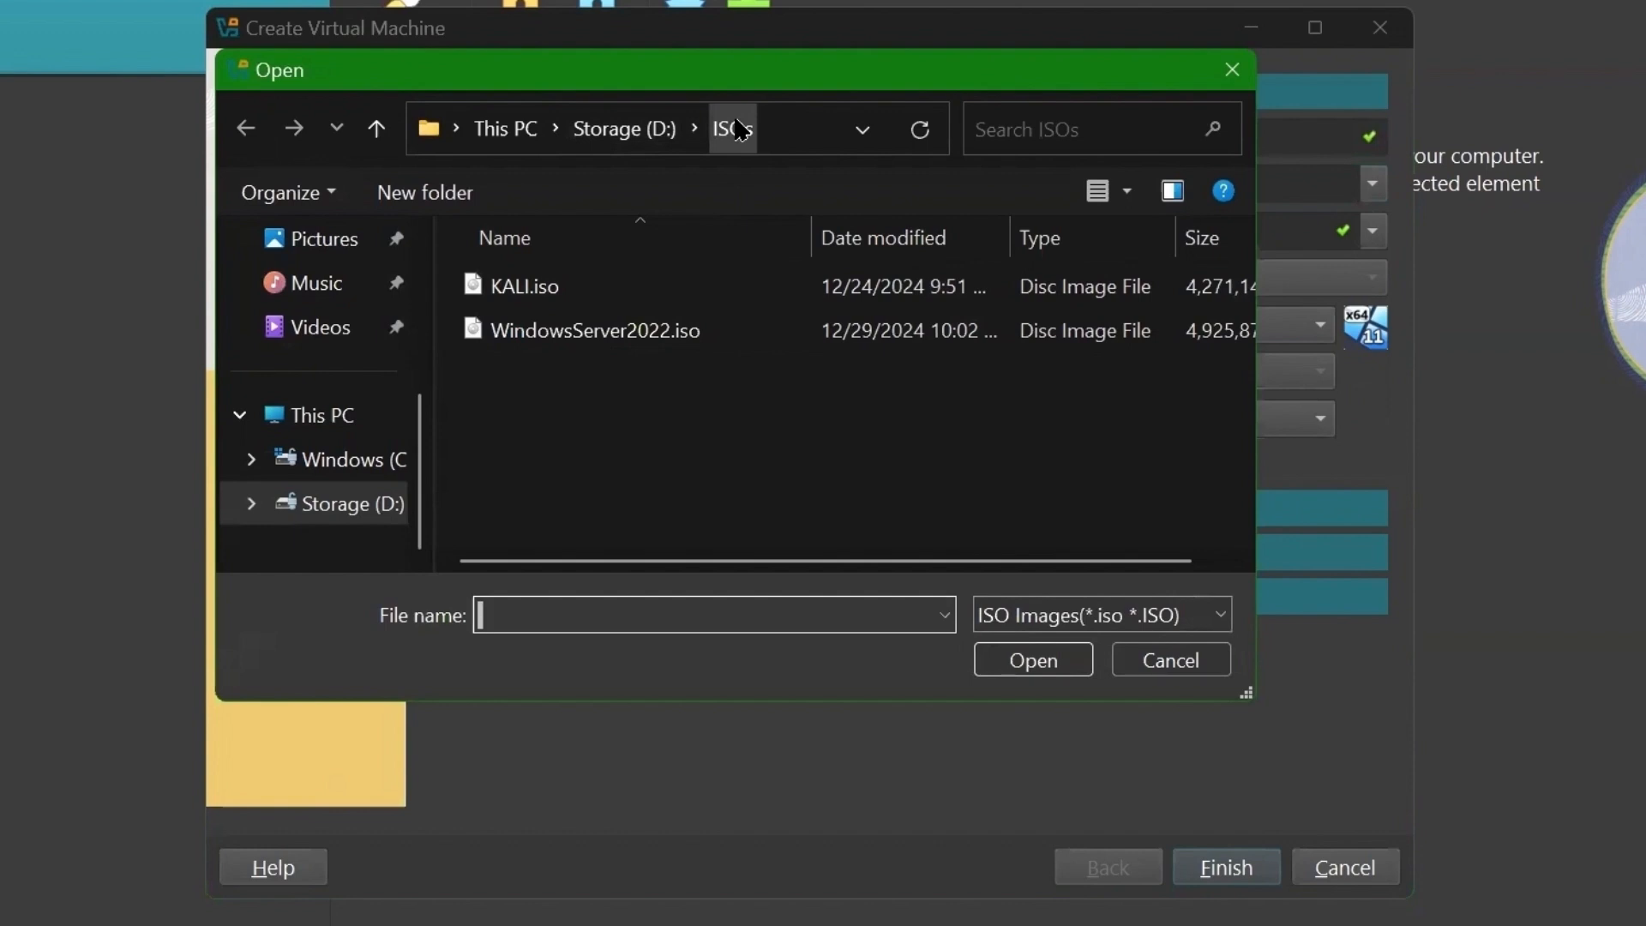
pyautogui.click(577, 331)
pyautogui.click(1040, 665)
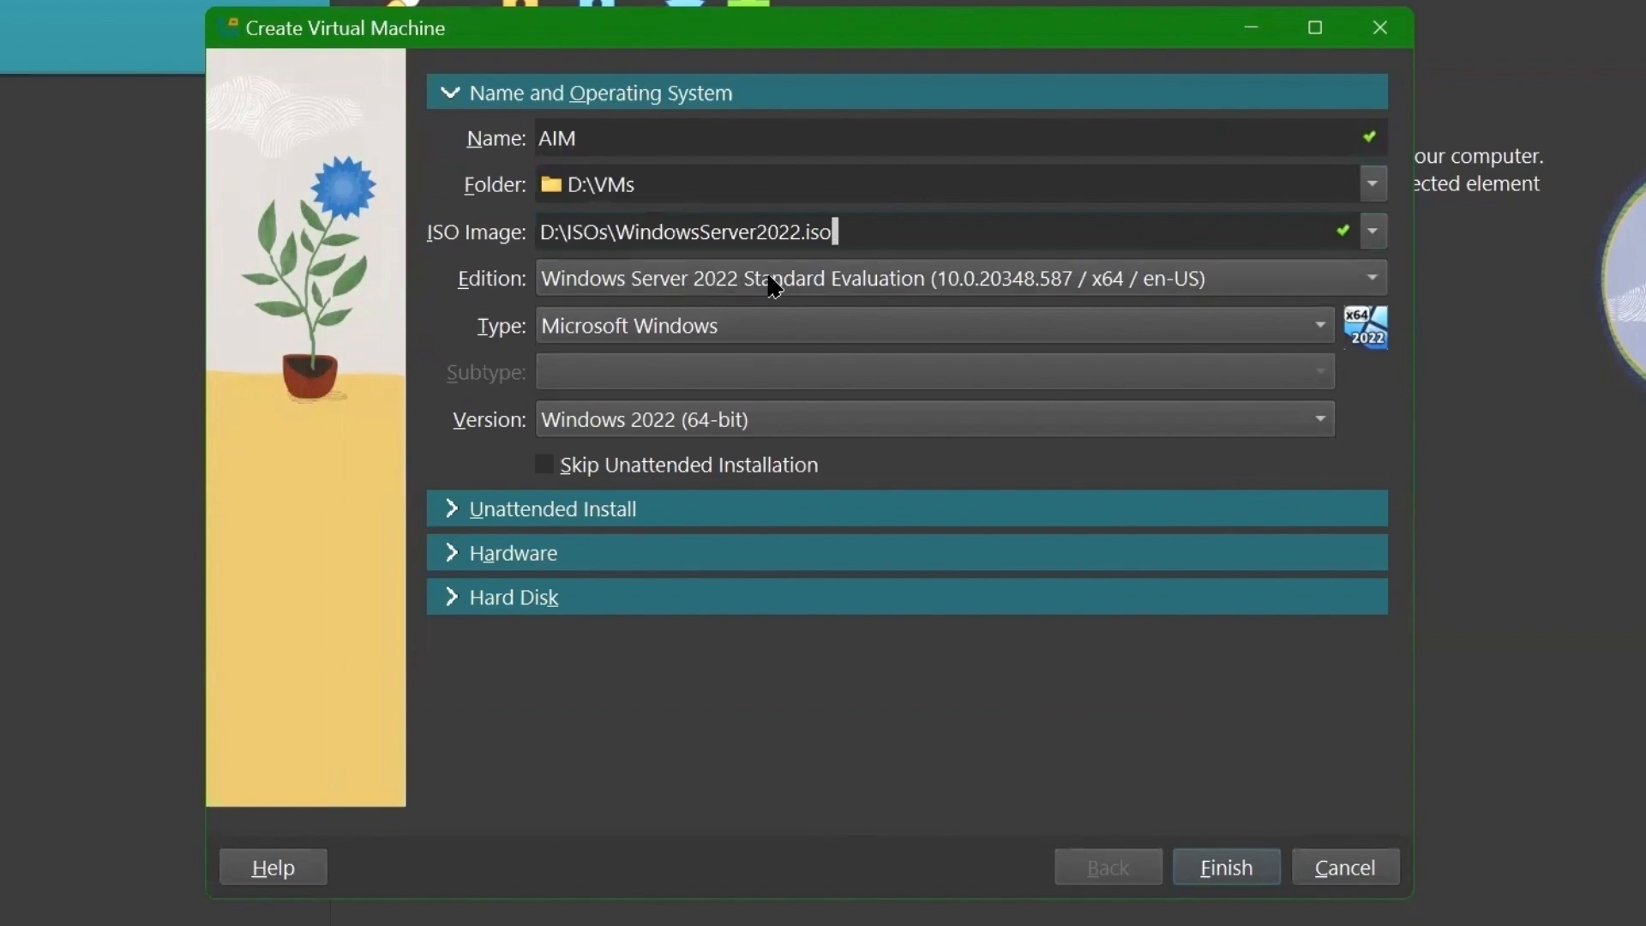
pyautogui.click(772, 280)
pyautogui.click(770, 320)
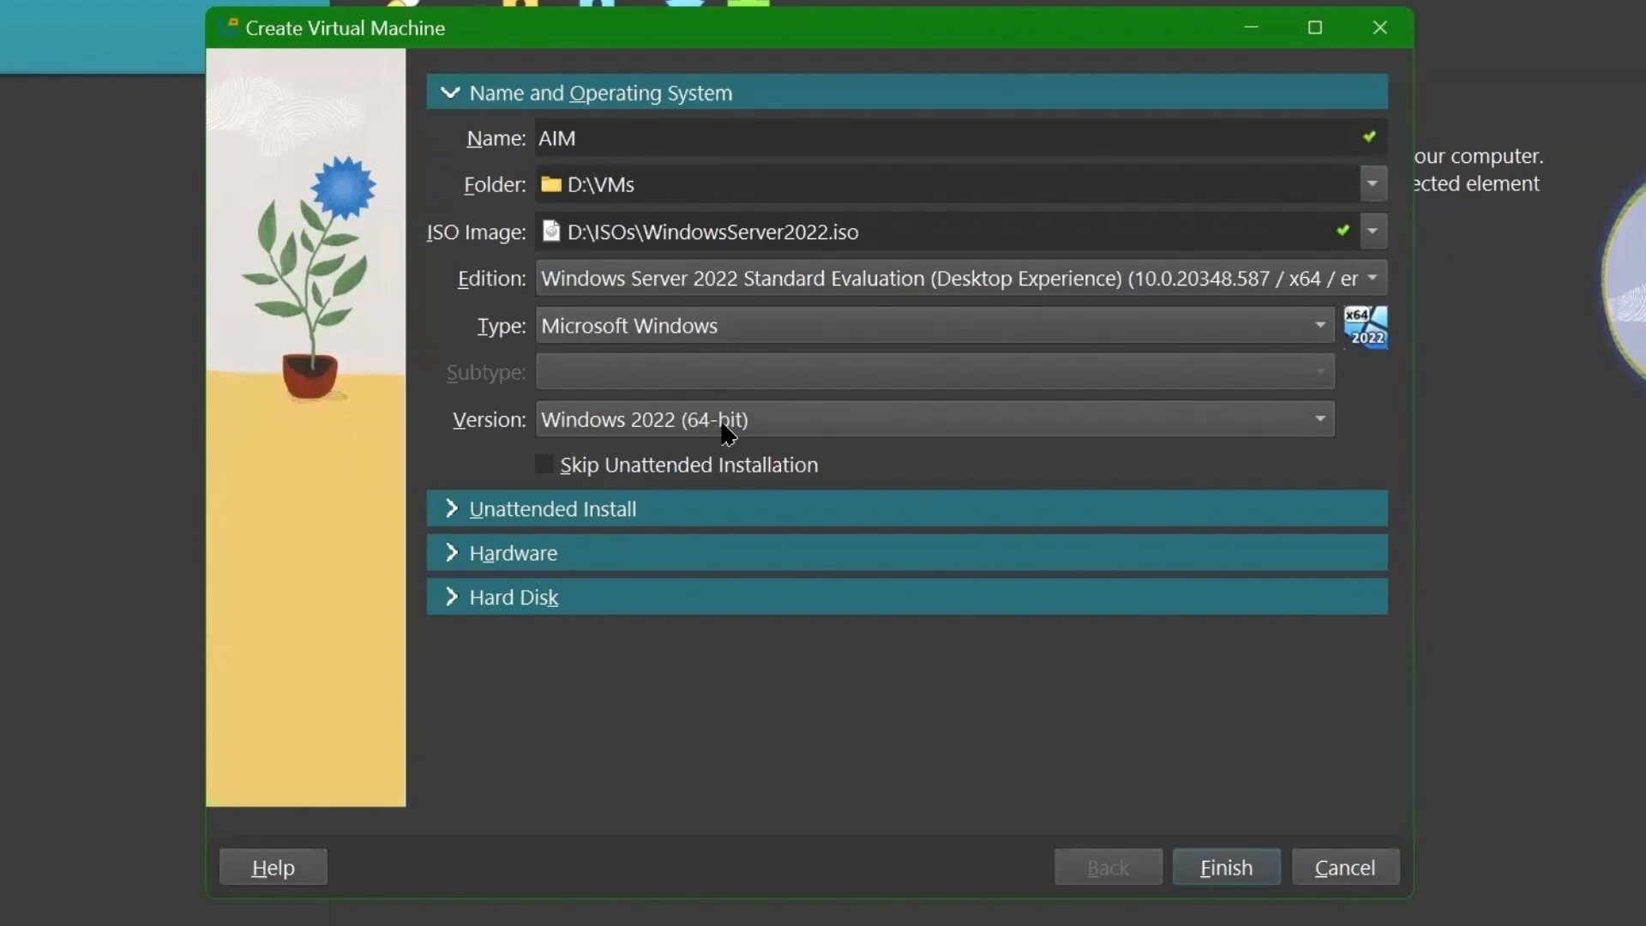
# - Skip unattended installation and give AIM about 23845 MB memory and 24 processors
pyautogui.click(561, 470)
pyautogui.click(464, 511)
pyautogui.click(448, 540)
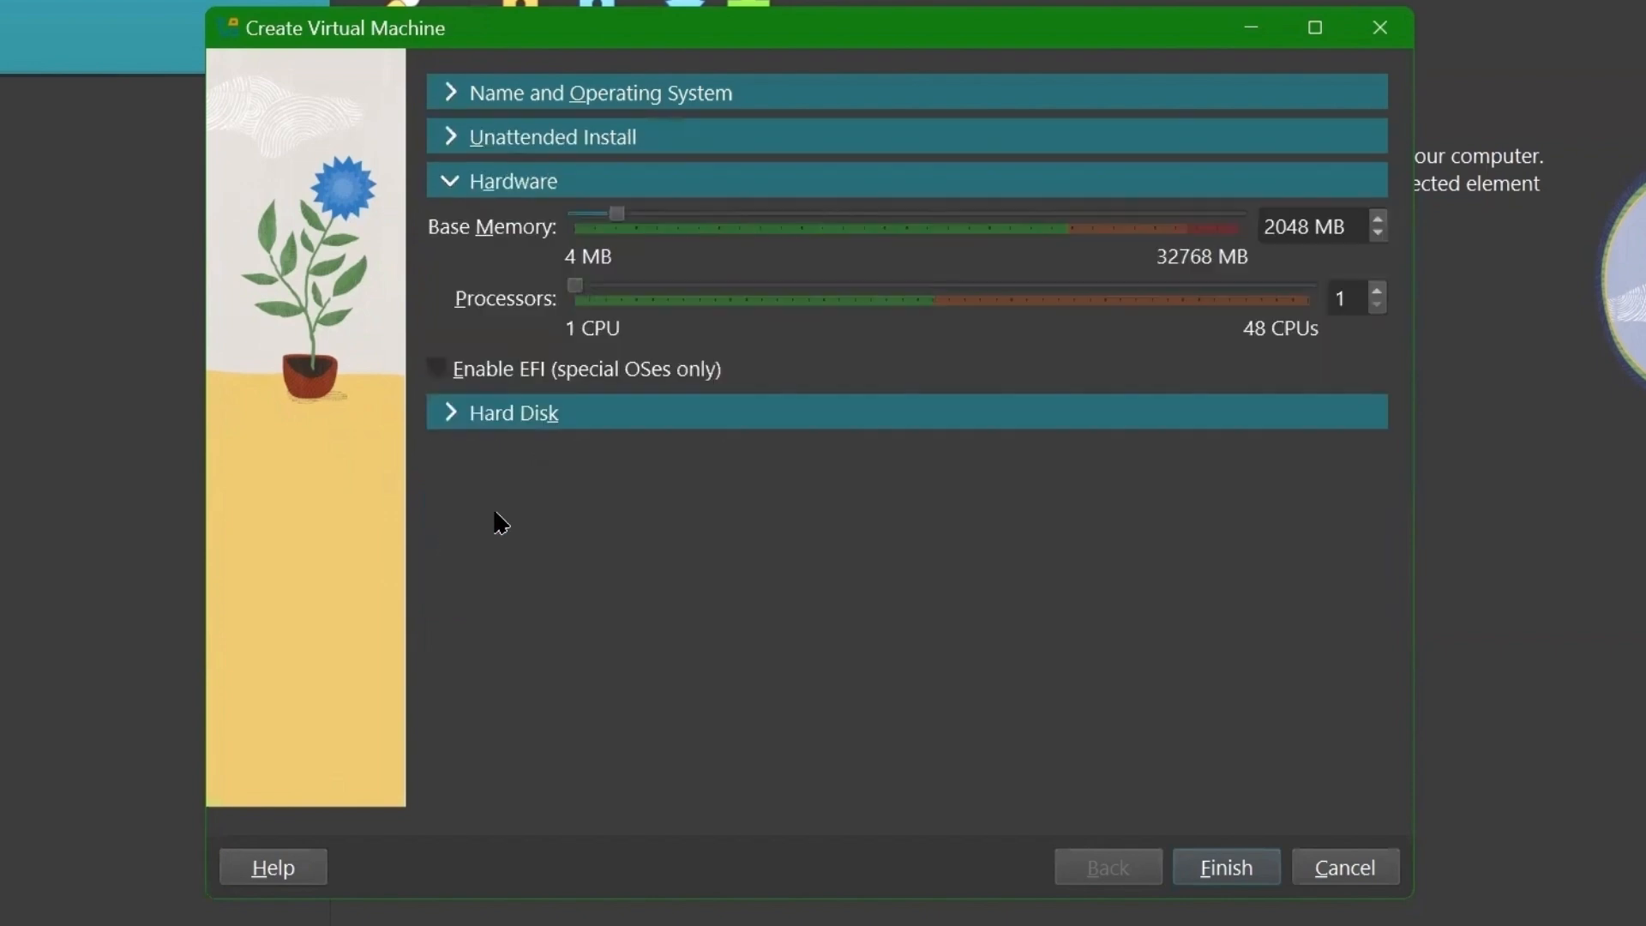
pyautogui.moveTo(621, 221); pyautogui.dragTo(1063, 227)
pyautogui.moveTo(582, 290); pyautogui.dragTo(934, 294)
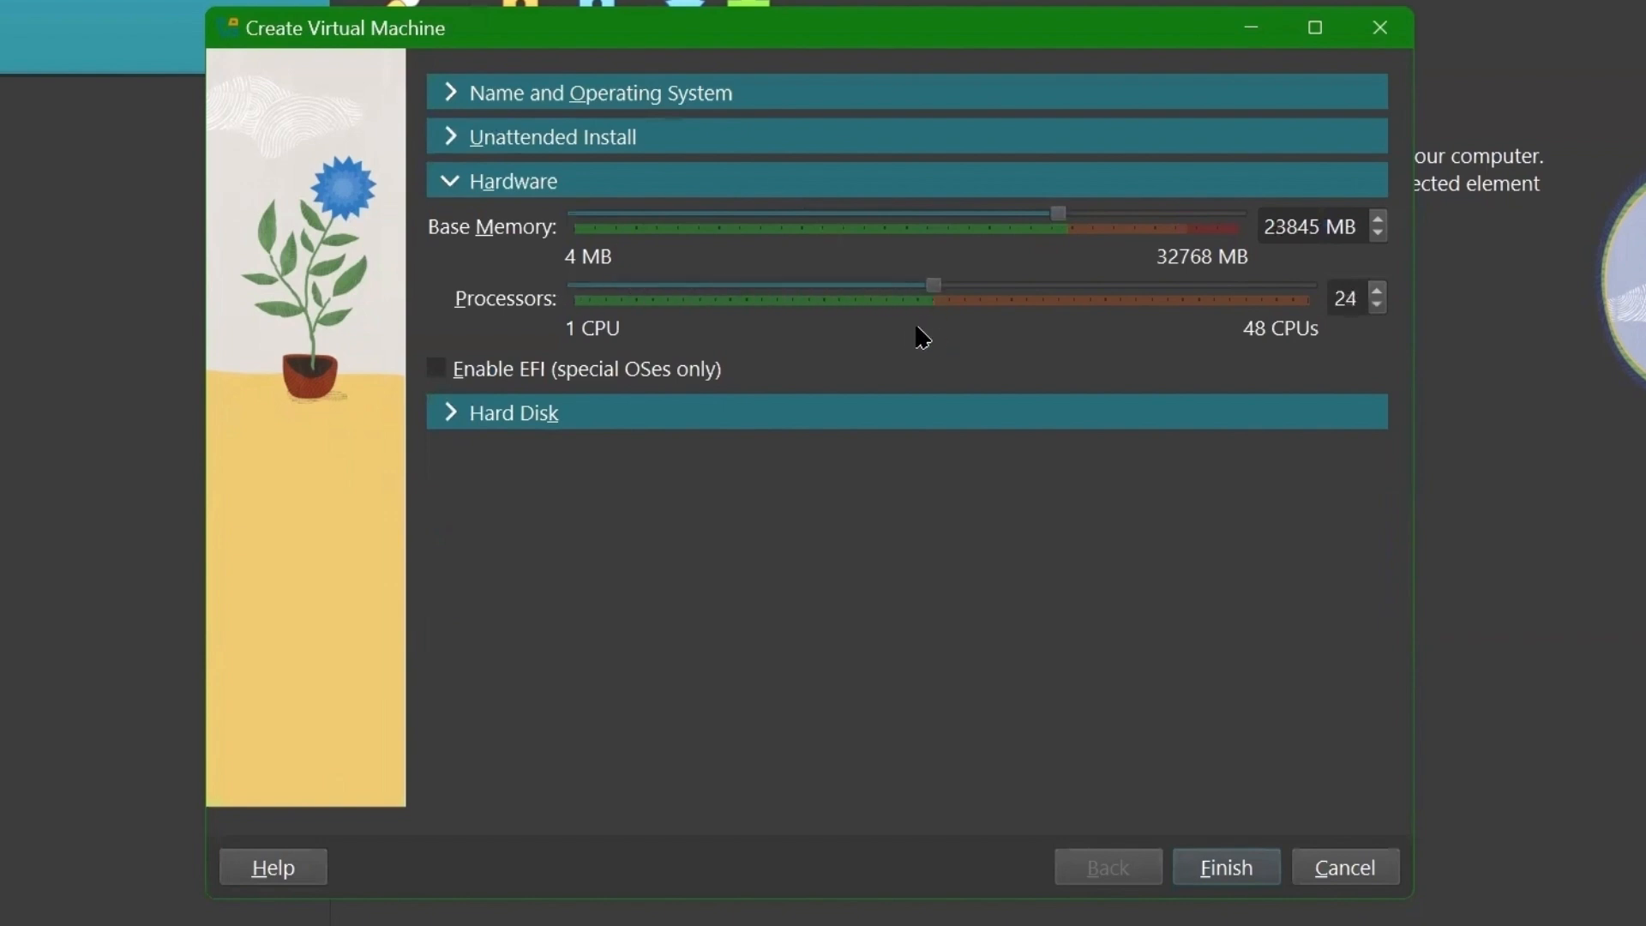
# - Set the virtual hard disk size to 200 GB
pyautogui.click(451, 415)
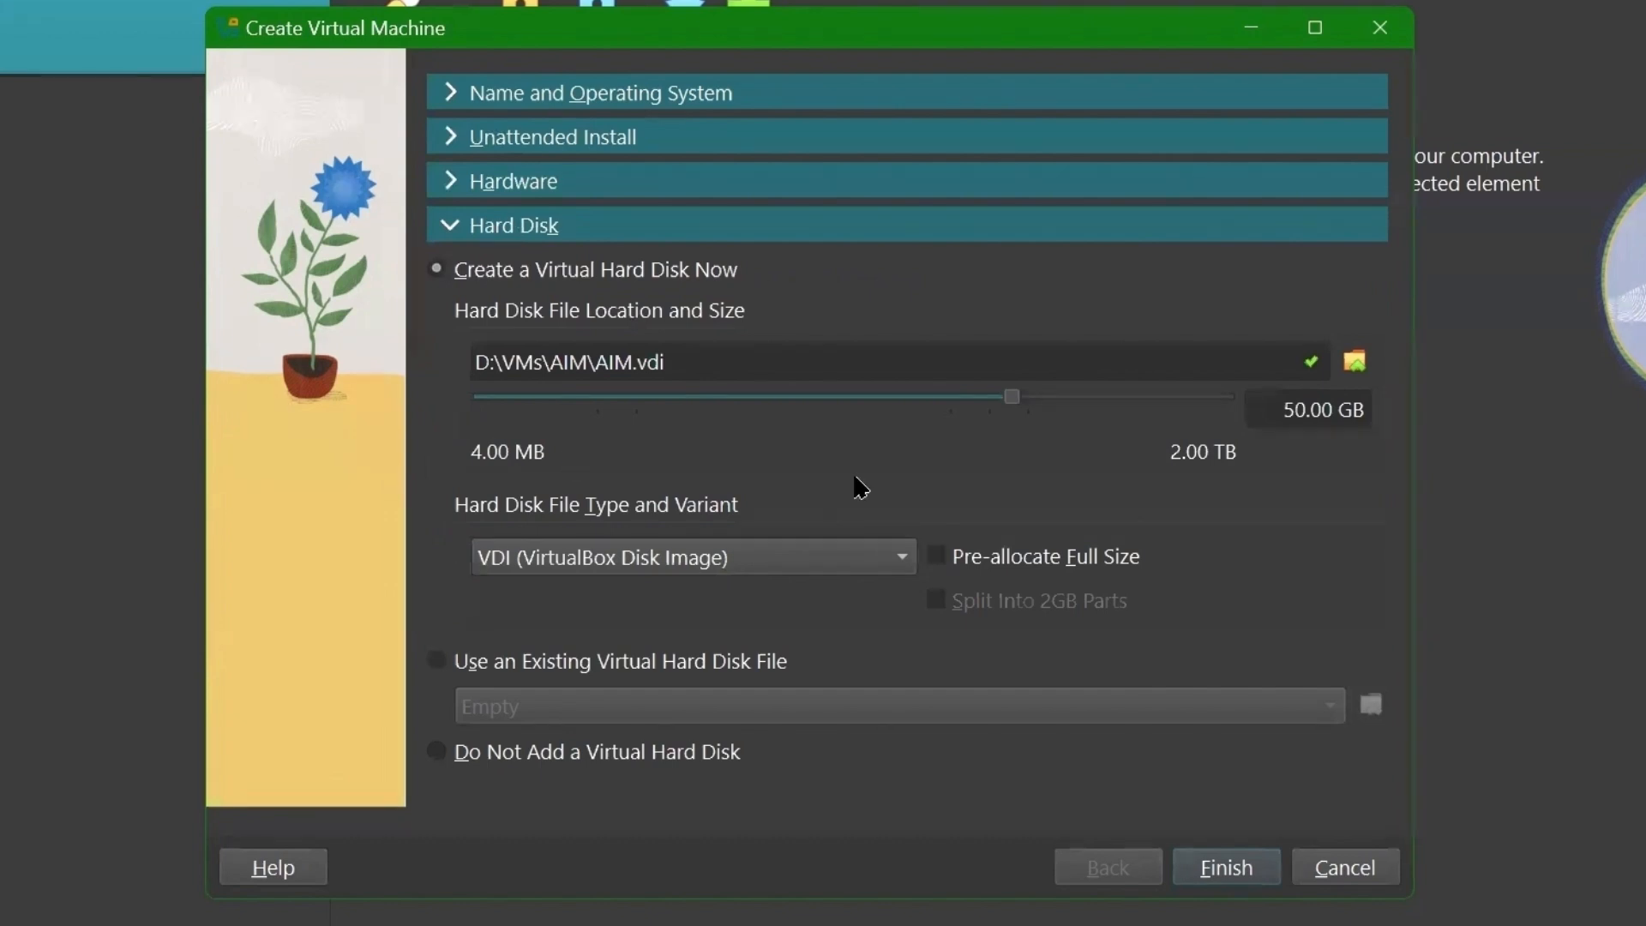
pyautogui.tripleClick(1300, 409)
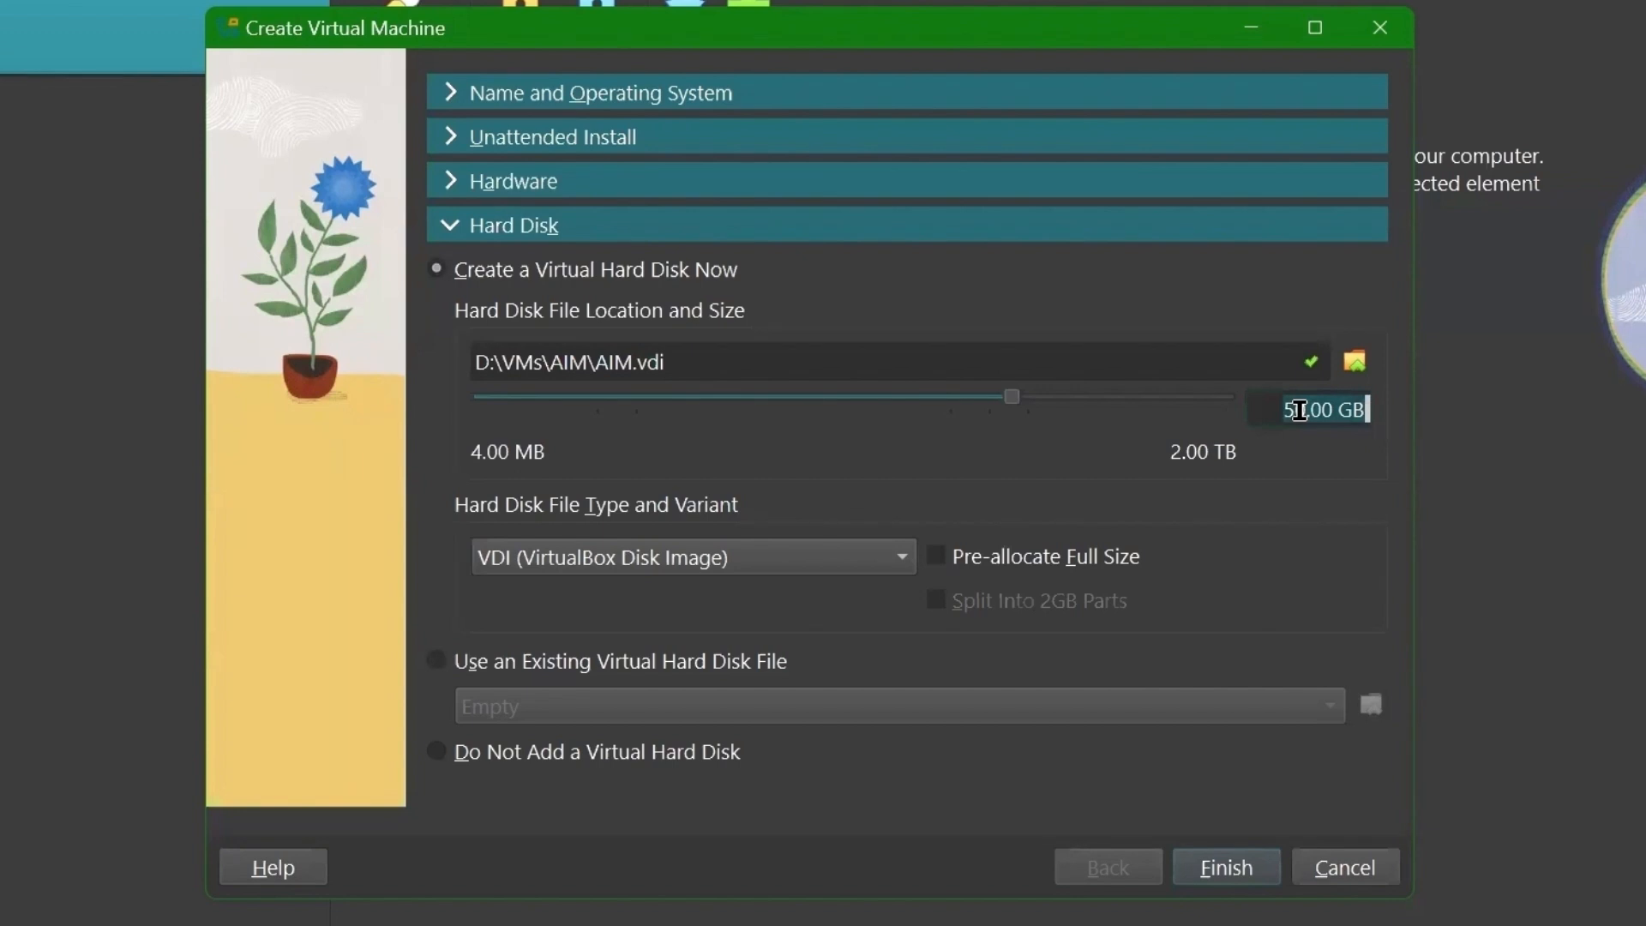
pyautogui.write('200')
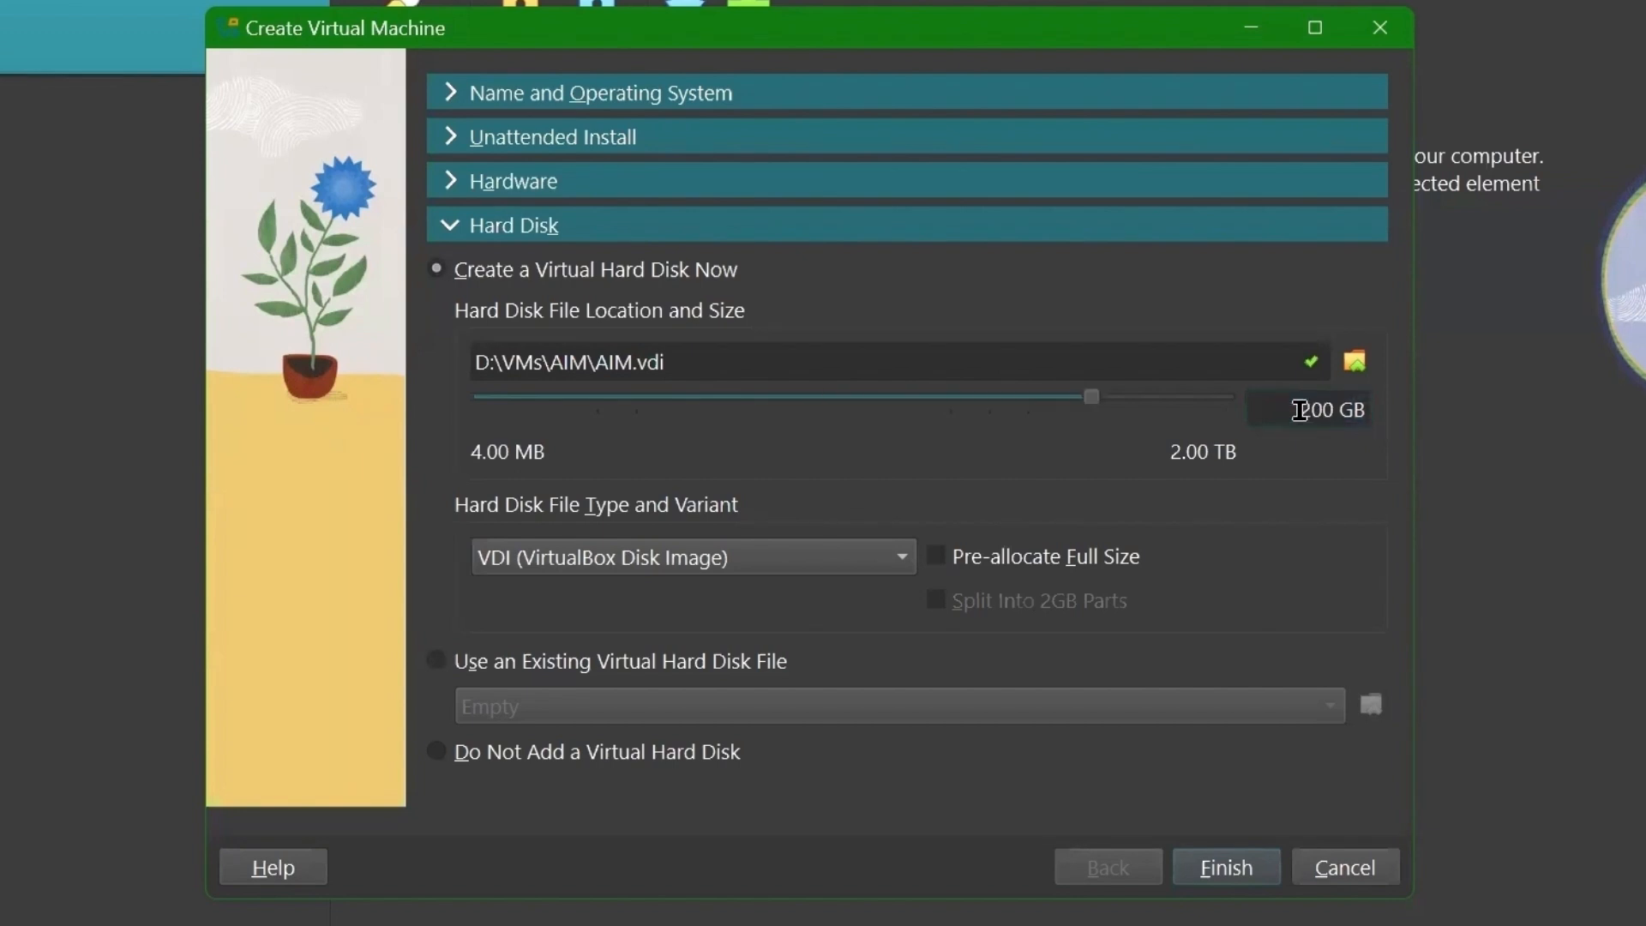
pyautogui.doubleClick(1315, 412)
# - Finish creating AIM and set its shared clipboard and drag-and-drop to Bidirectional
pyautogui.click(1227, 867)
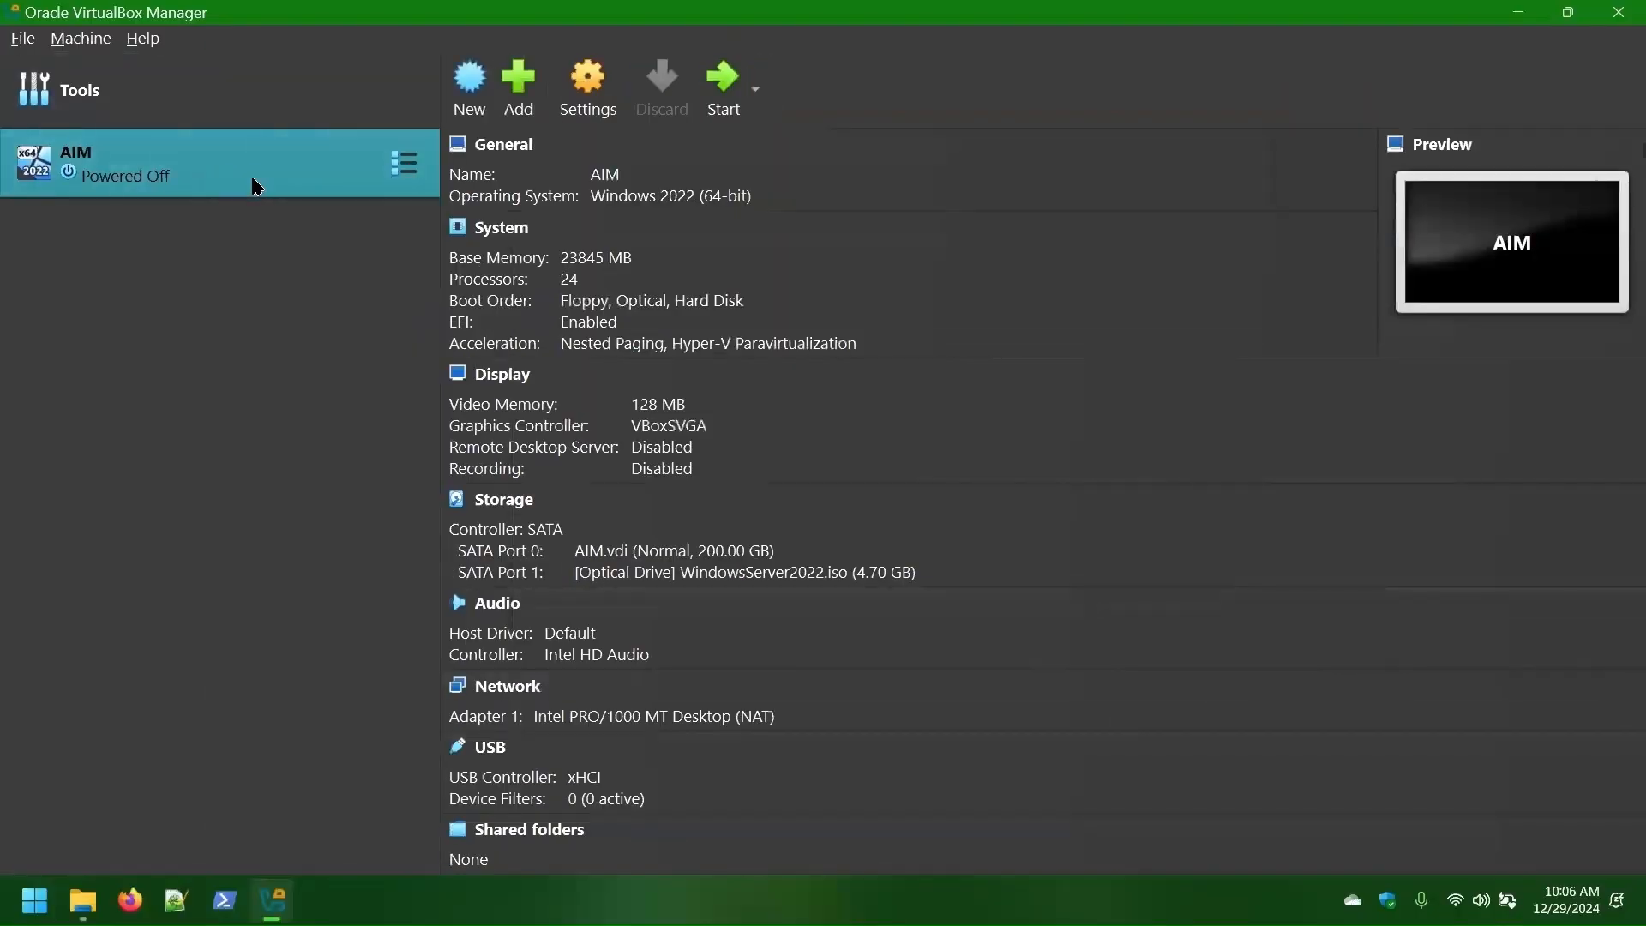
pyautogui.hotkey('ctrl', 's')
pyautogui.click(733, 307)
pyautogui.click(832, 385)
pyautogui.click(816, 477)
pyautogui.click(832, 421)
pyautogui.click(823, 513)
# - Enable disk encryption with the AES-XTS256-PLAIN64 cipher and enter an encryption password
pyautogui.click(957, 307)
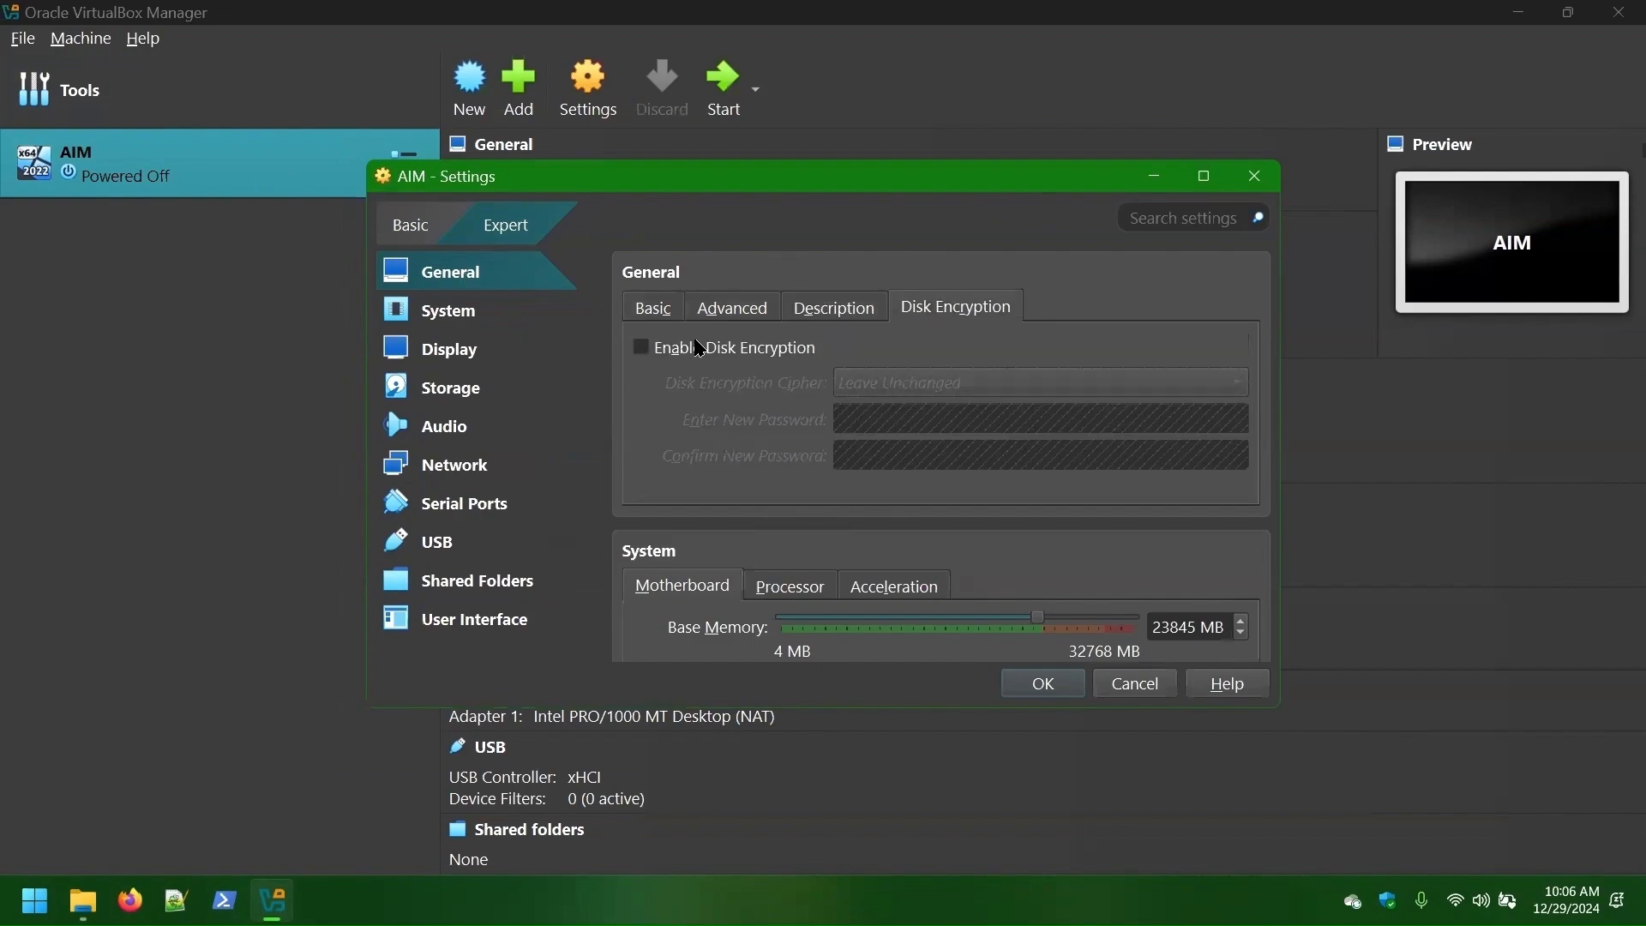
pyautogui.click(643, 348)
pyautogui.click(955, 390)
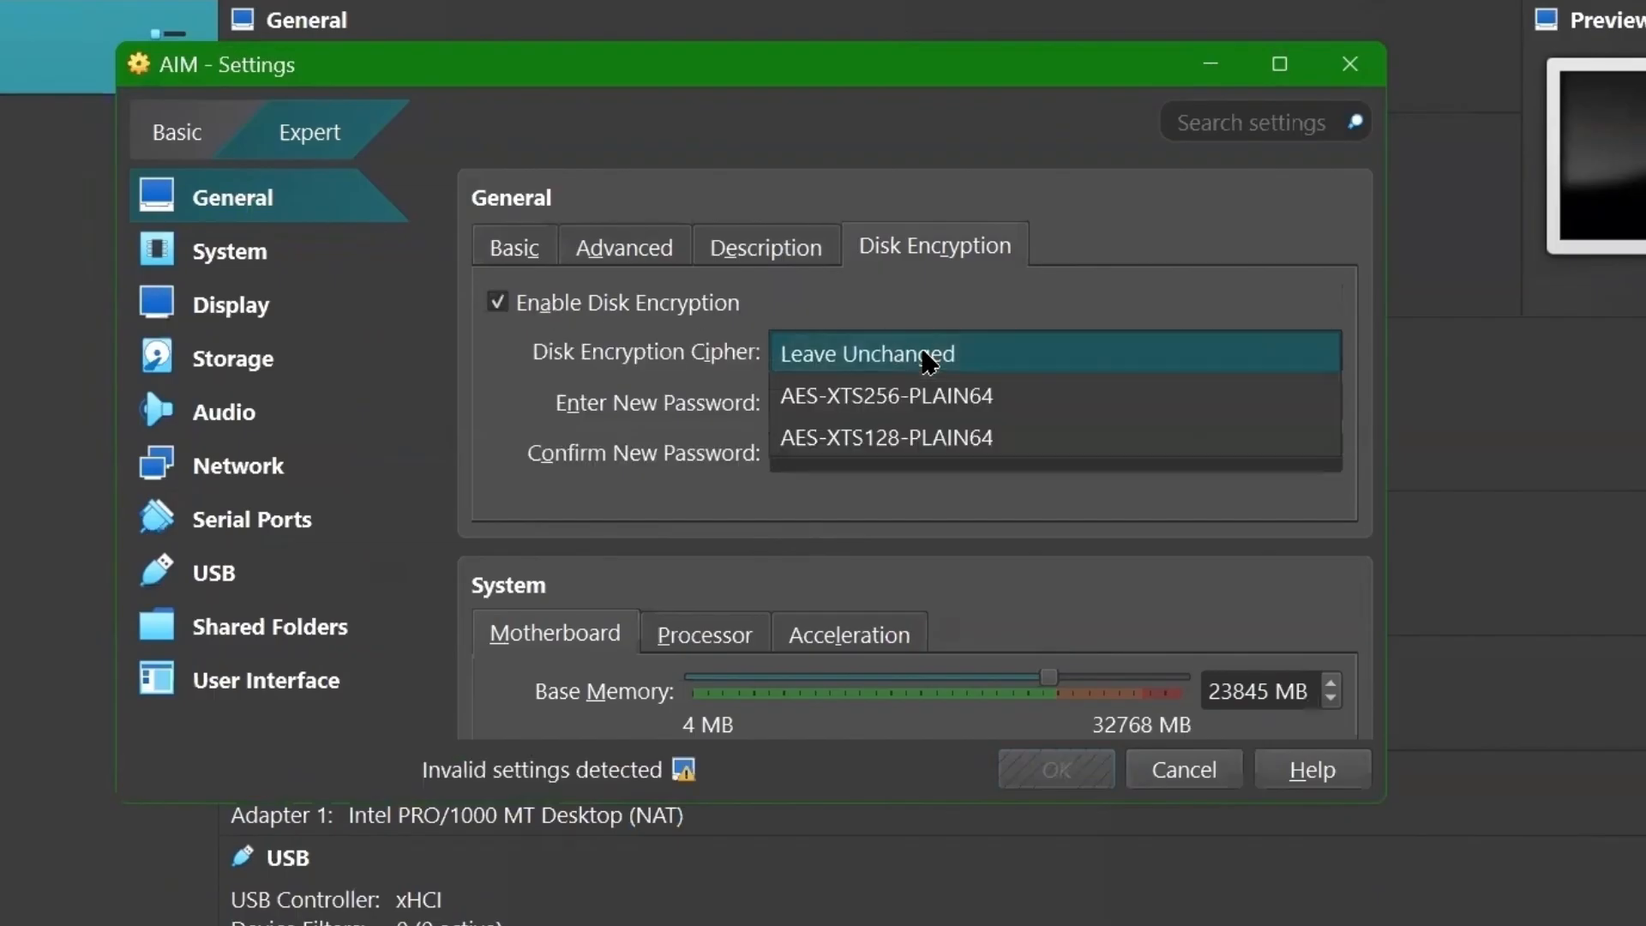
pyautogui.click(947, 396)
pyautogui.click(948, 394)
pyautogui.write('•••••••••••••••')
pyautogui.scroll(-10, 686, 369)
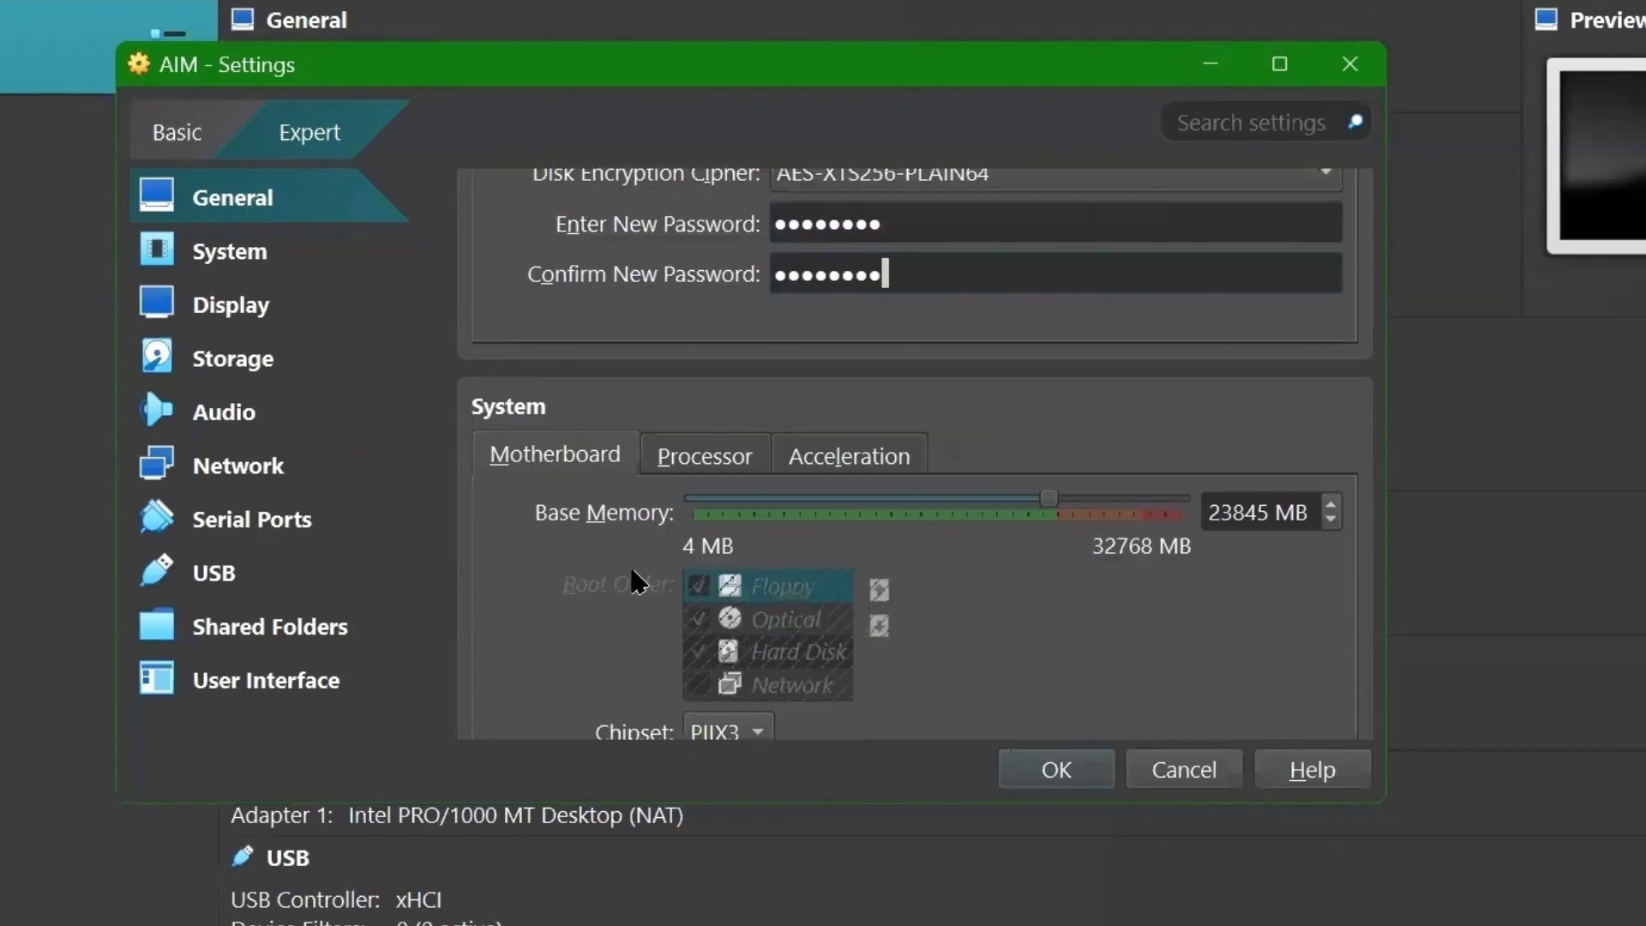
pyautogui.scroll(-15, 1007, 338)
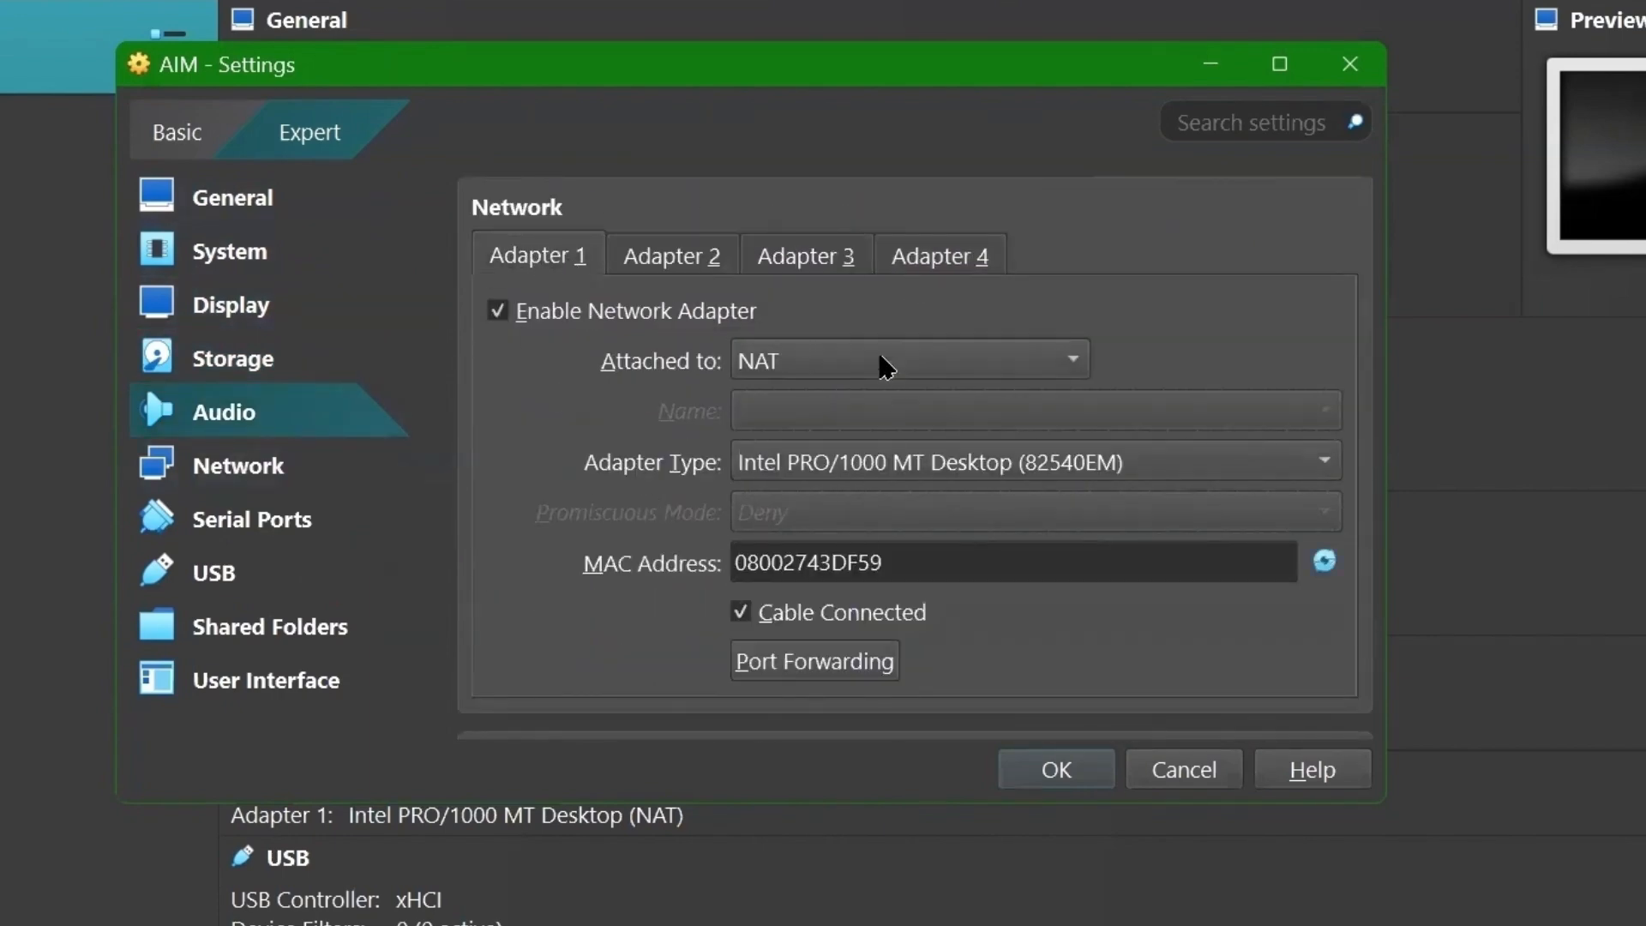
# - Set Adapter 1 to Not attached, then review Adapters 2–4 and the second serial port
pyautogui.click(825, 359)
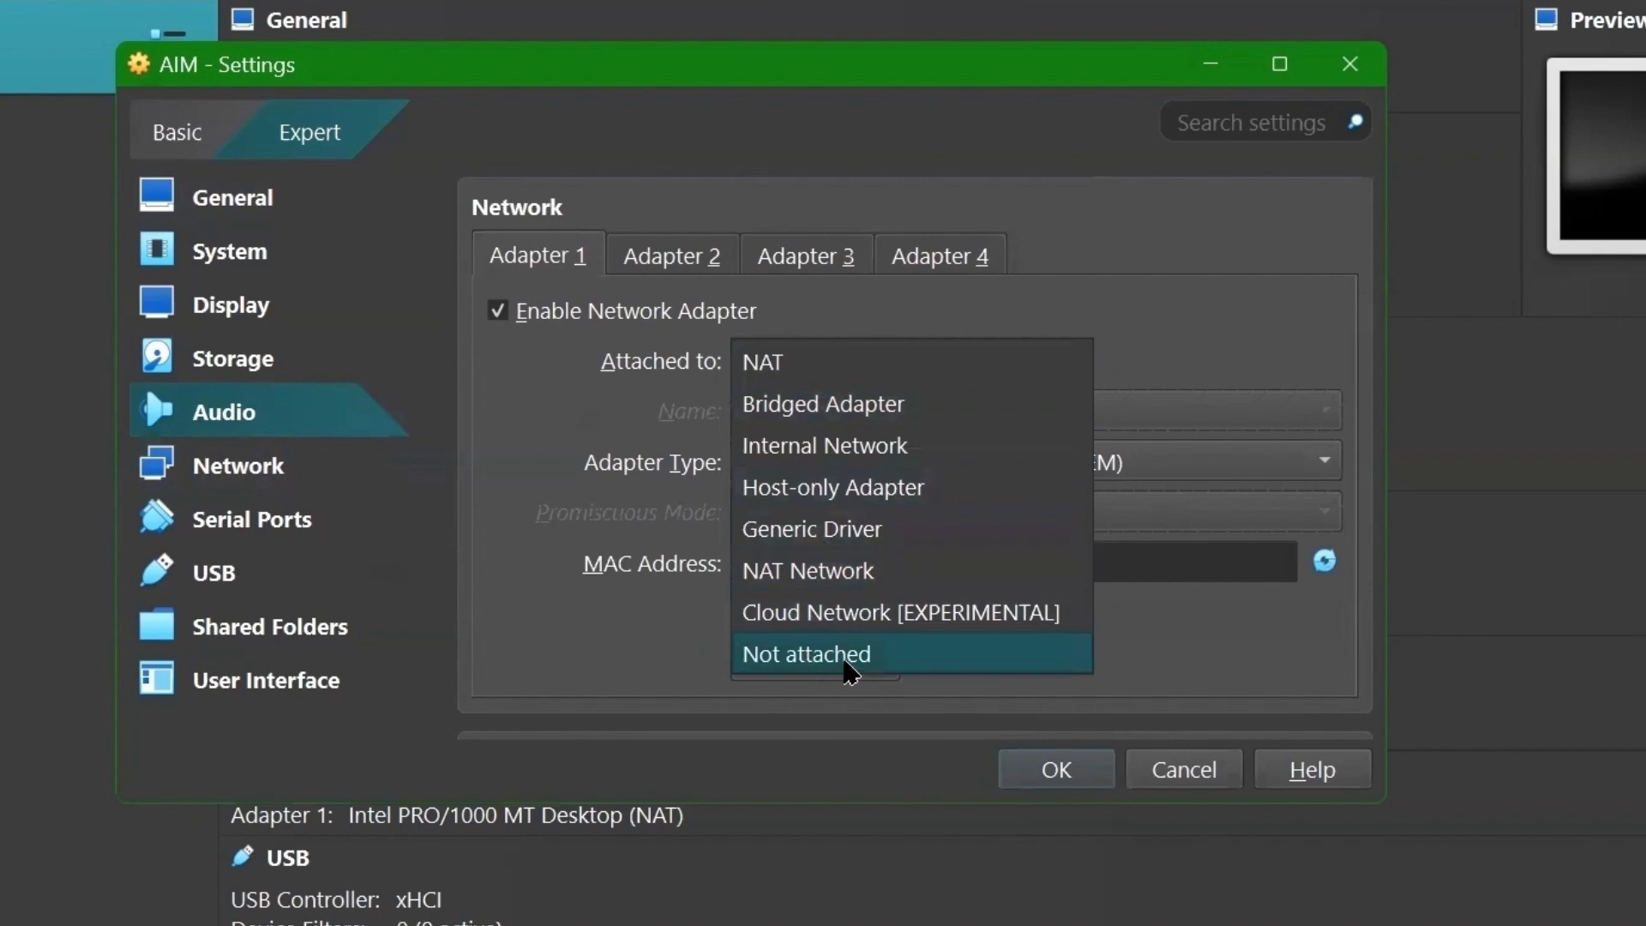
pyautogui.click(802, 656)
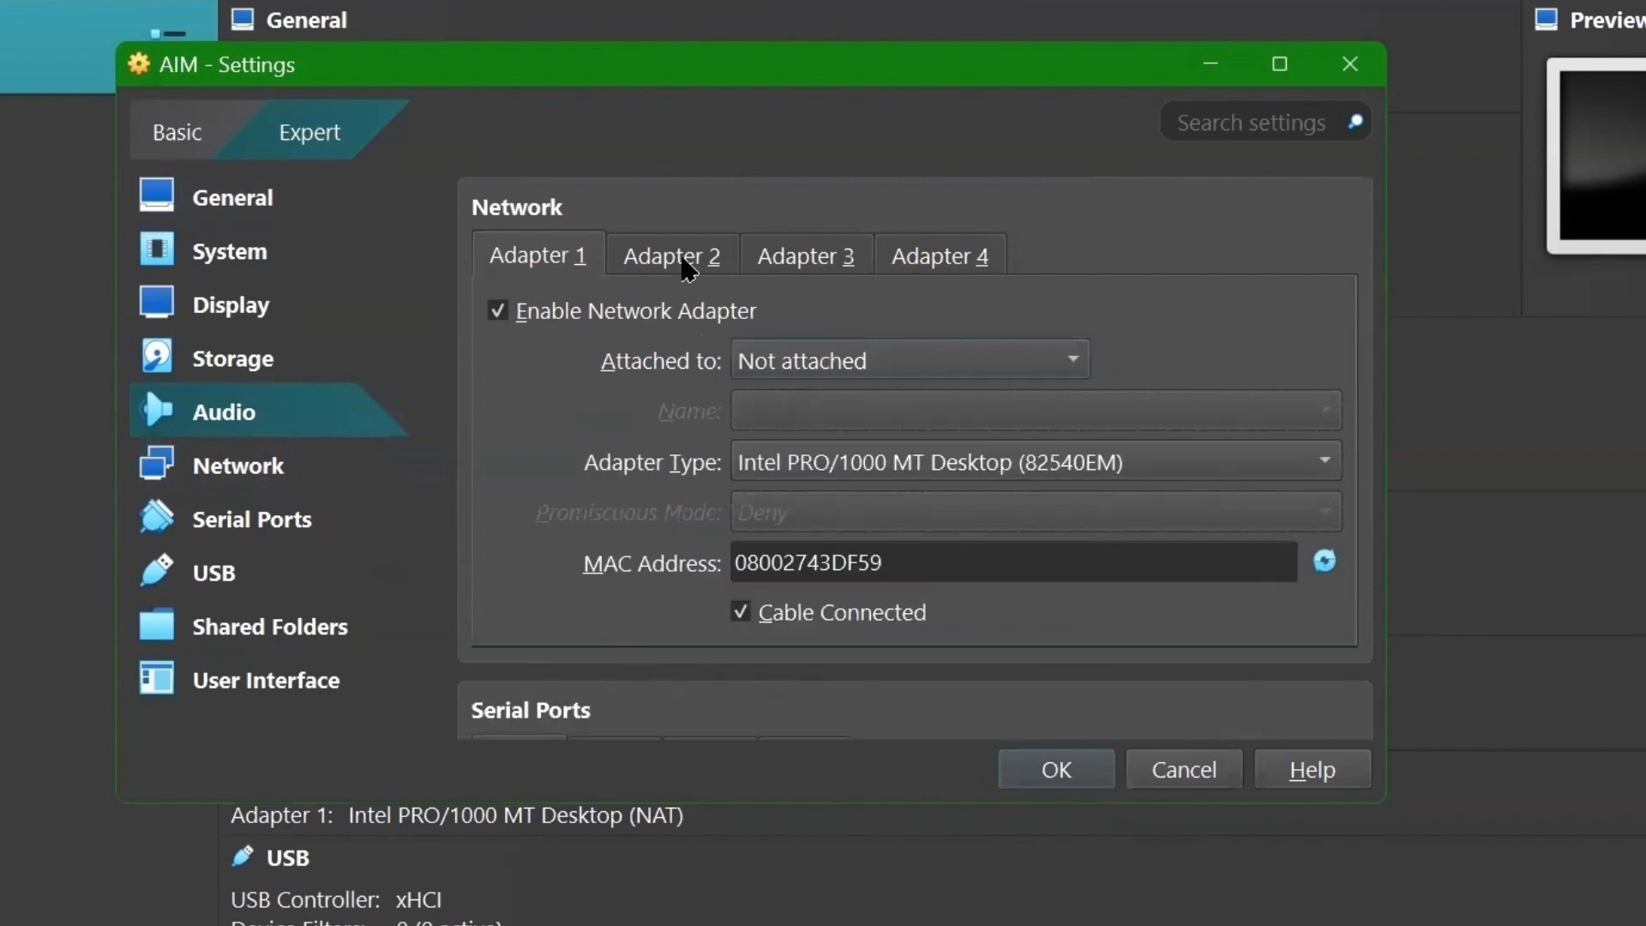
pyautogui.click(688, 267)
pyautogui.click(760, 259)
pyautogui.click(930, 267)
pyautogui.click(502, 255)
pyautogui.scroll(-4, 755, 292)
pyautogui.click(622, 401)
# - Review the third serial port settings
pyautogui.click(729, 403)
pyautogui.scroll(-5, 720, 396)
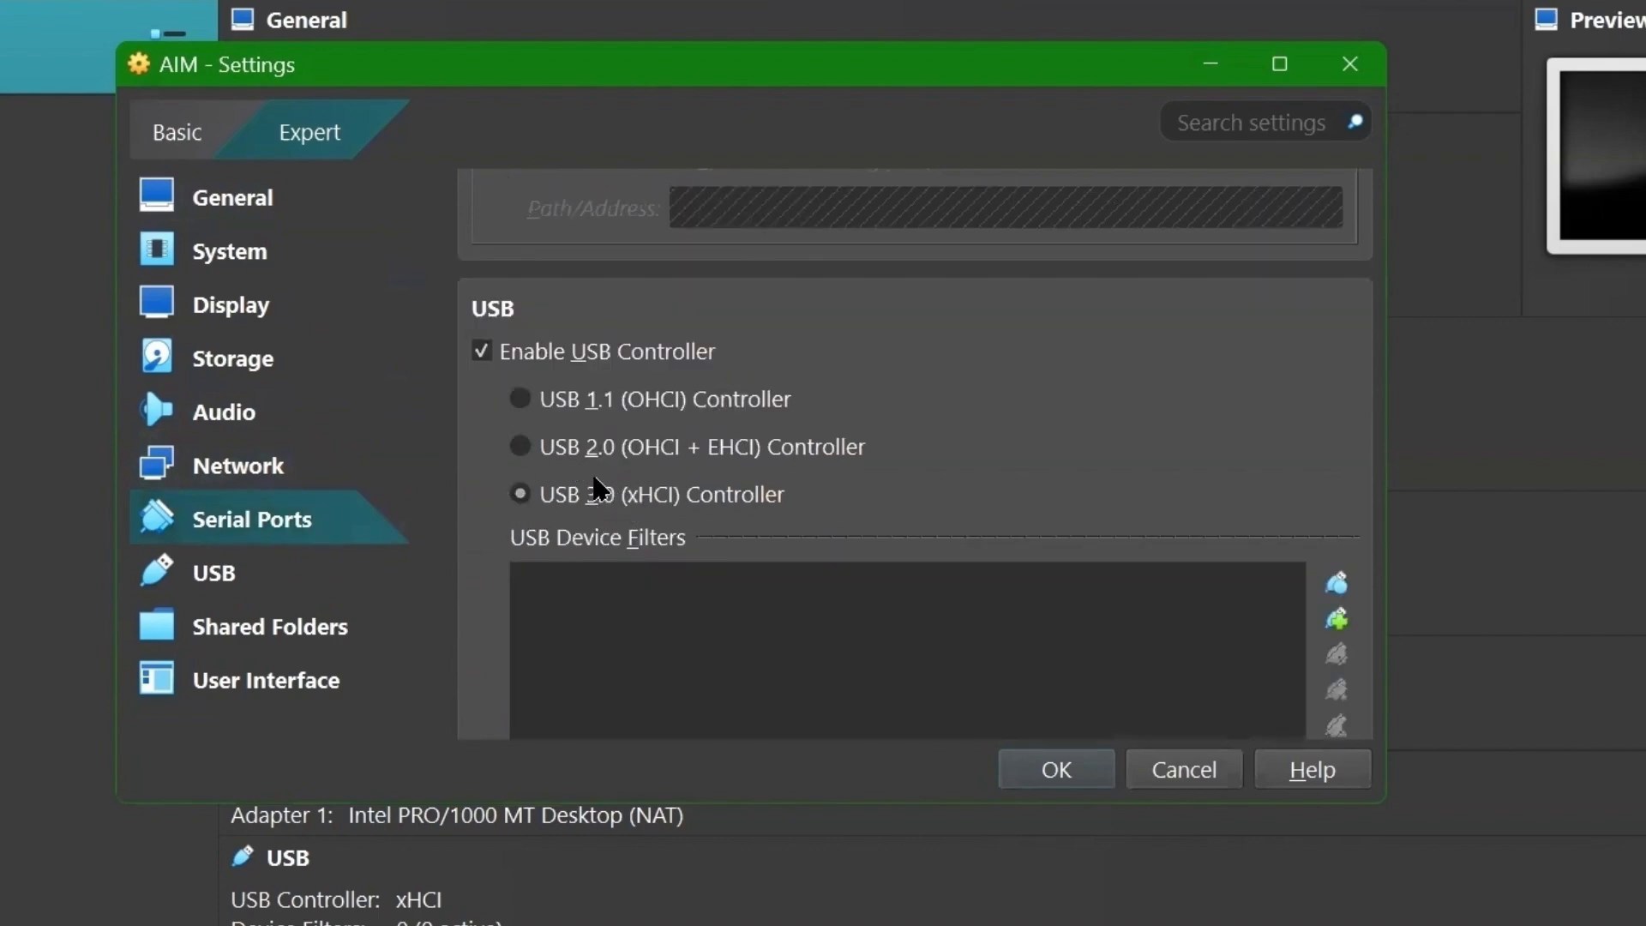
pyautogui.scroll(-5, 595, 487)
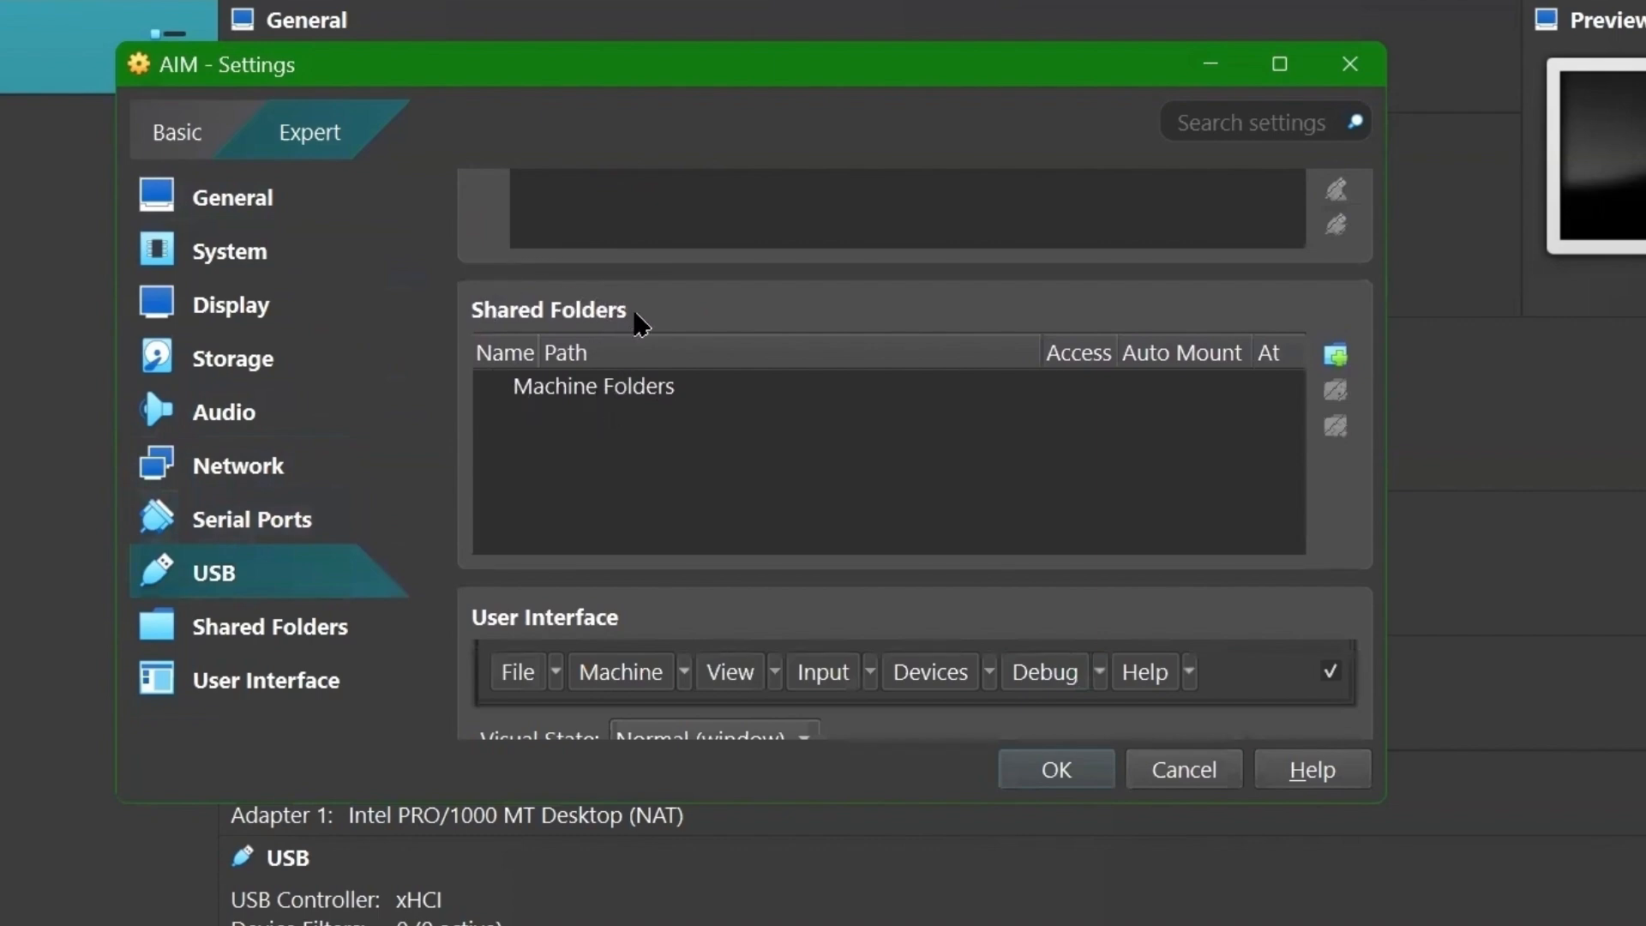
# - Add a shared folder pointing to D:\Transfer with Auto-mount enabled
pyautogui.click(1336, 356)
pyautogui.click(684, 523)
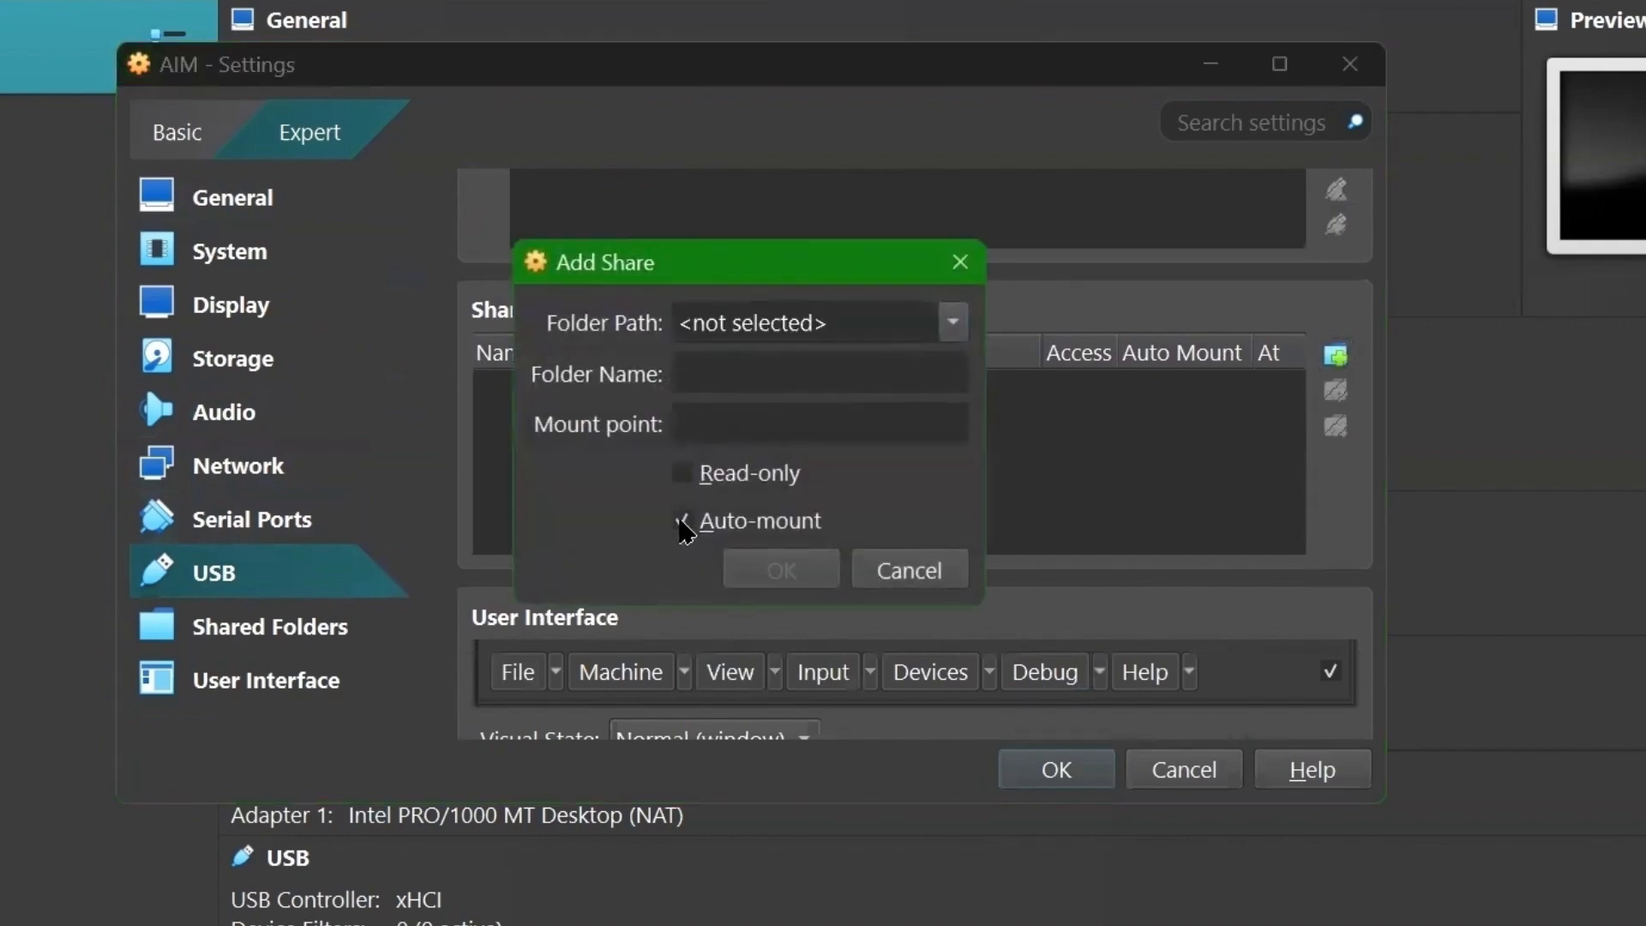
pyautogui.click(954, 324)
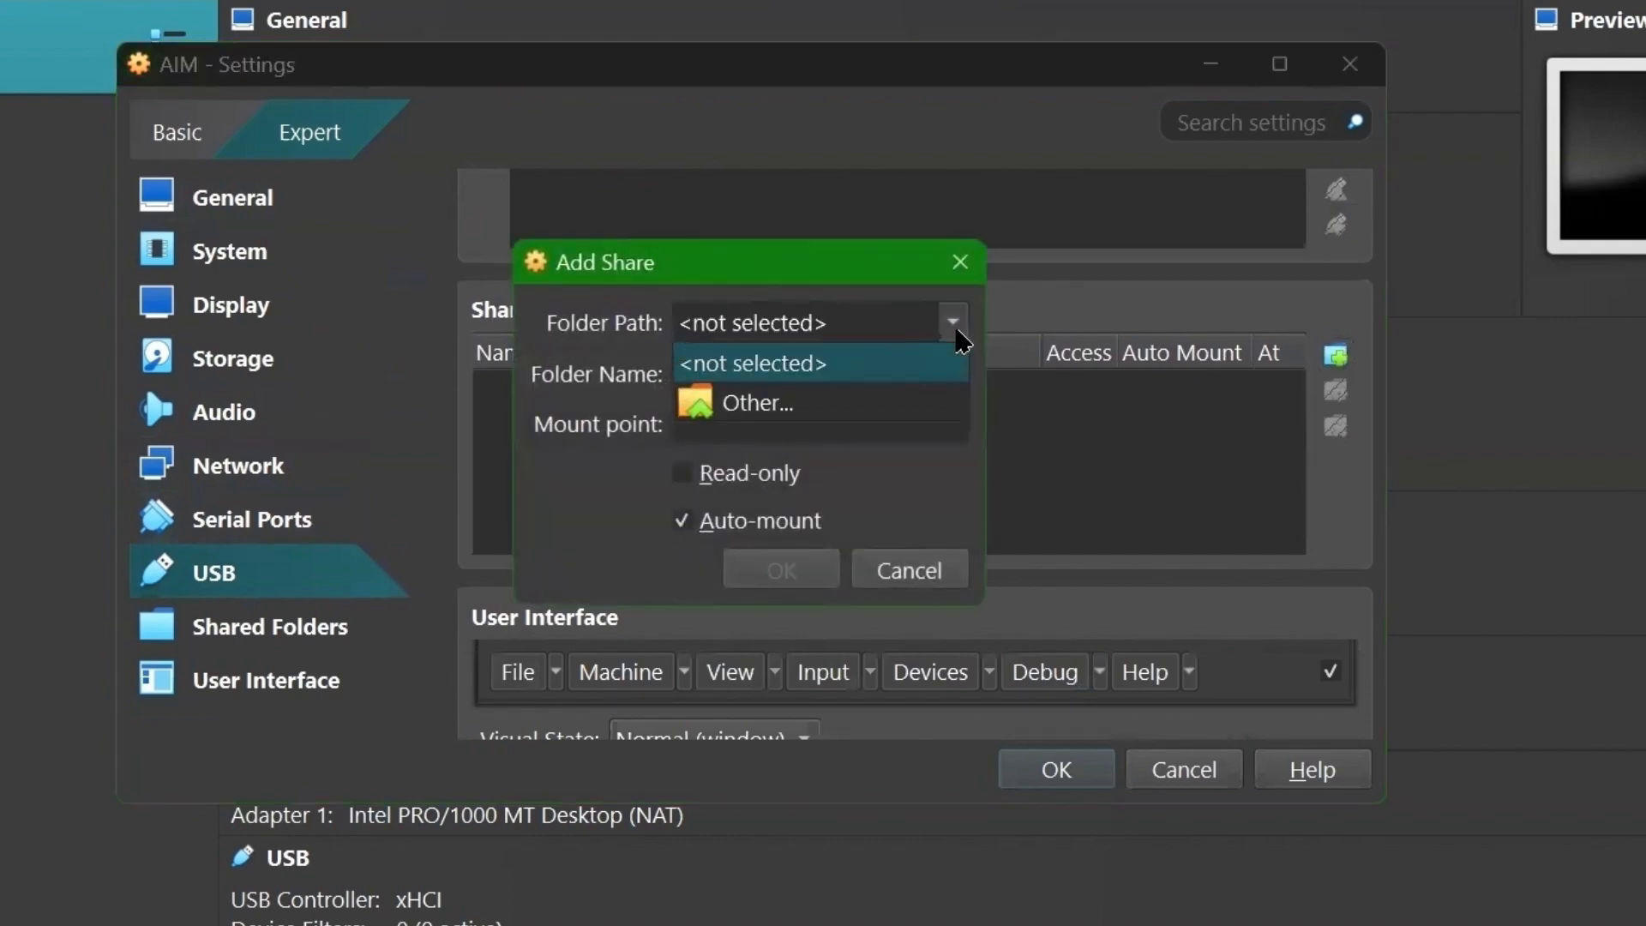
pyautogui.click(797, 407)
pyautogui.scroll(-4, 641, 364)
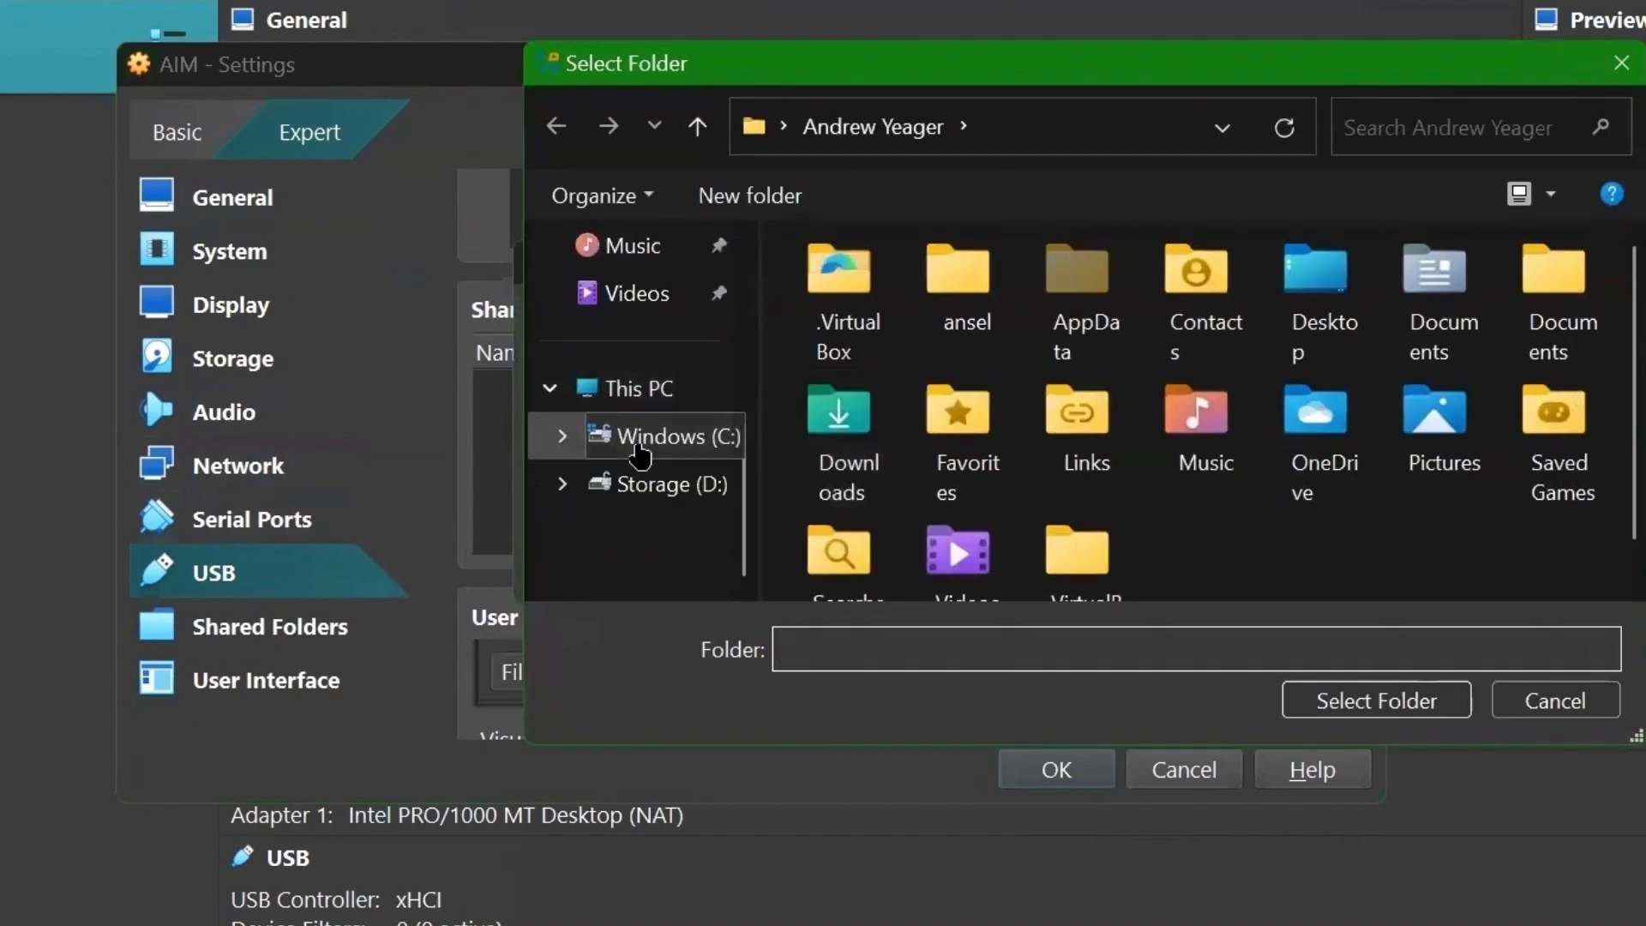
pyautogui.click(633, 487)
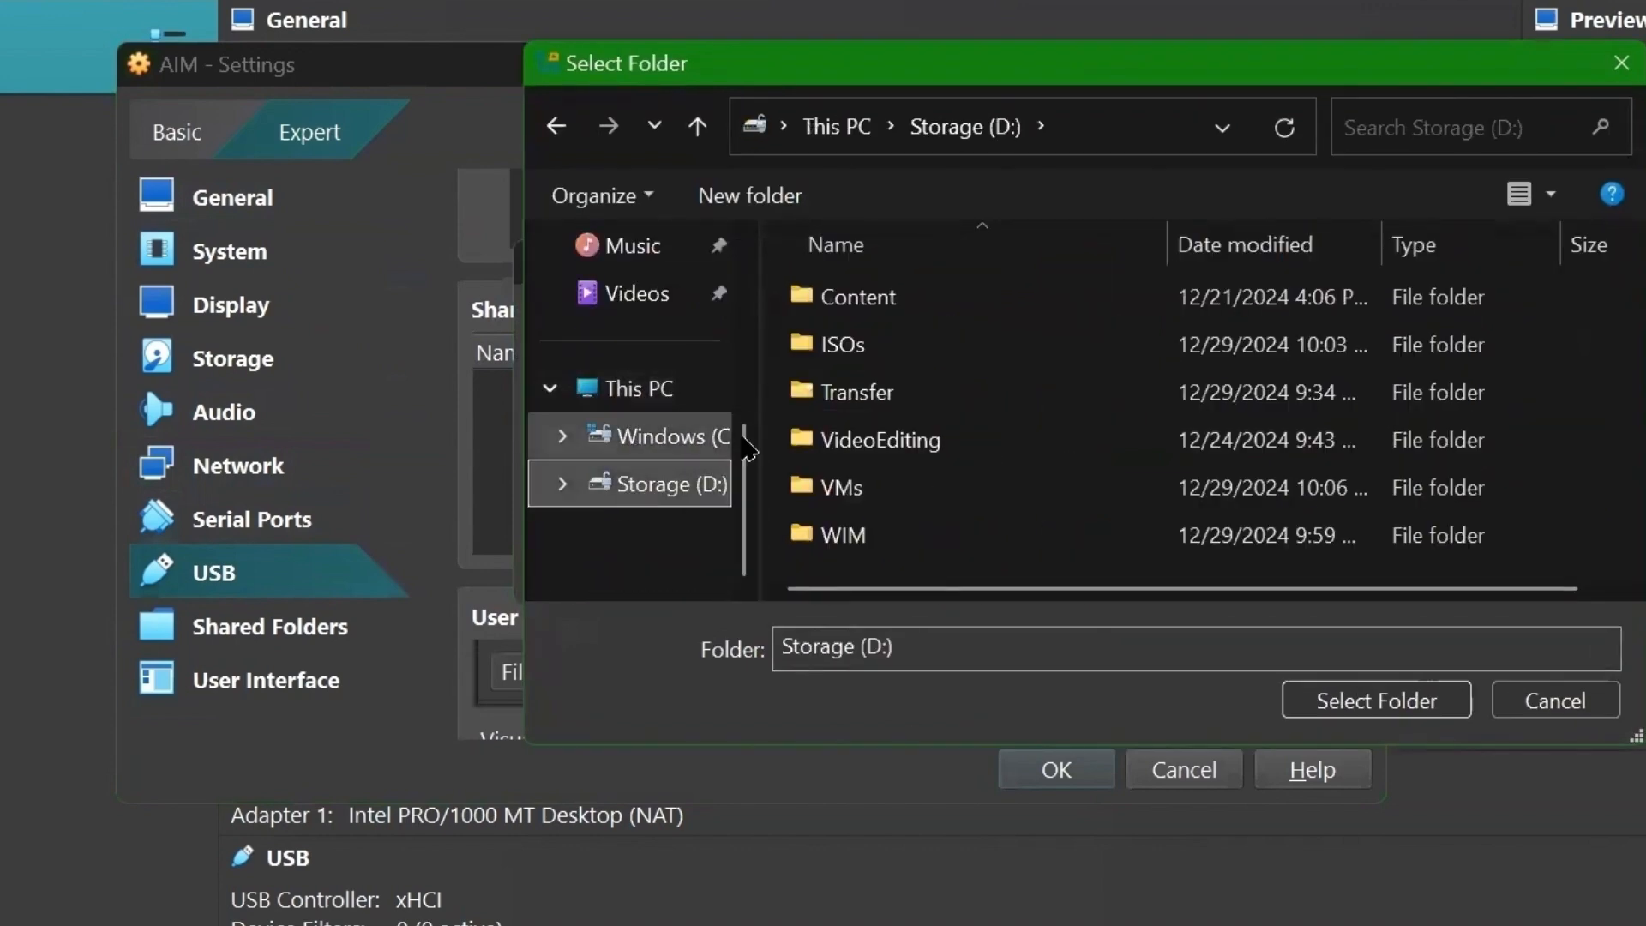
pyautogui.click(830, 401)
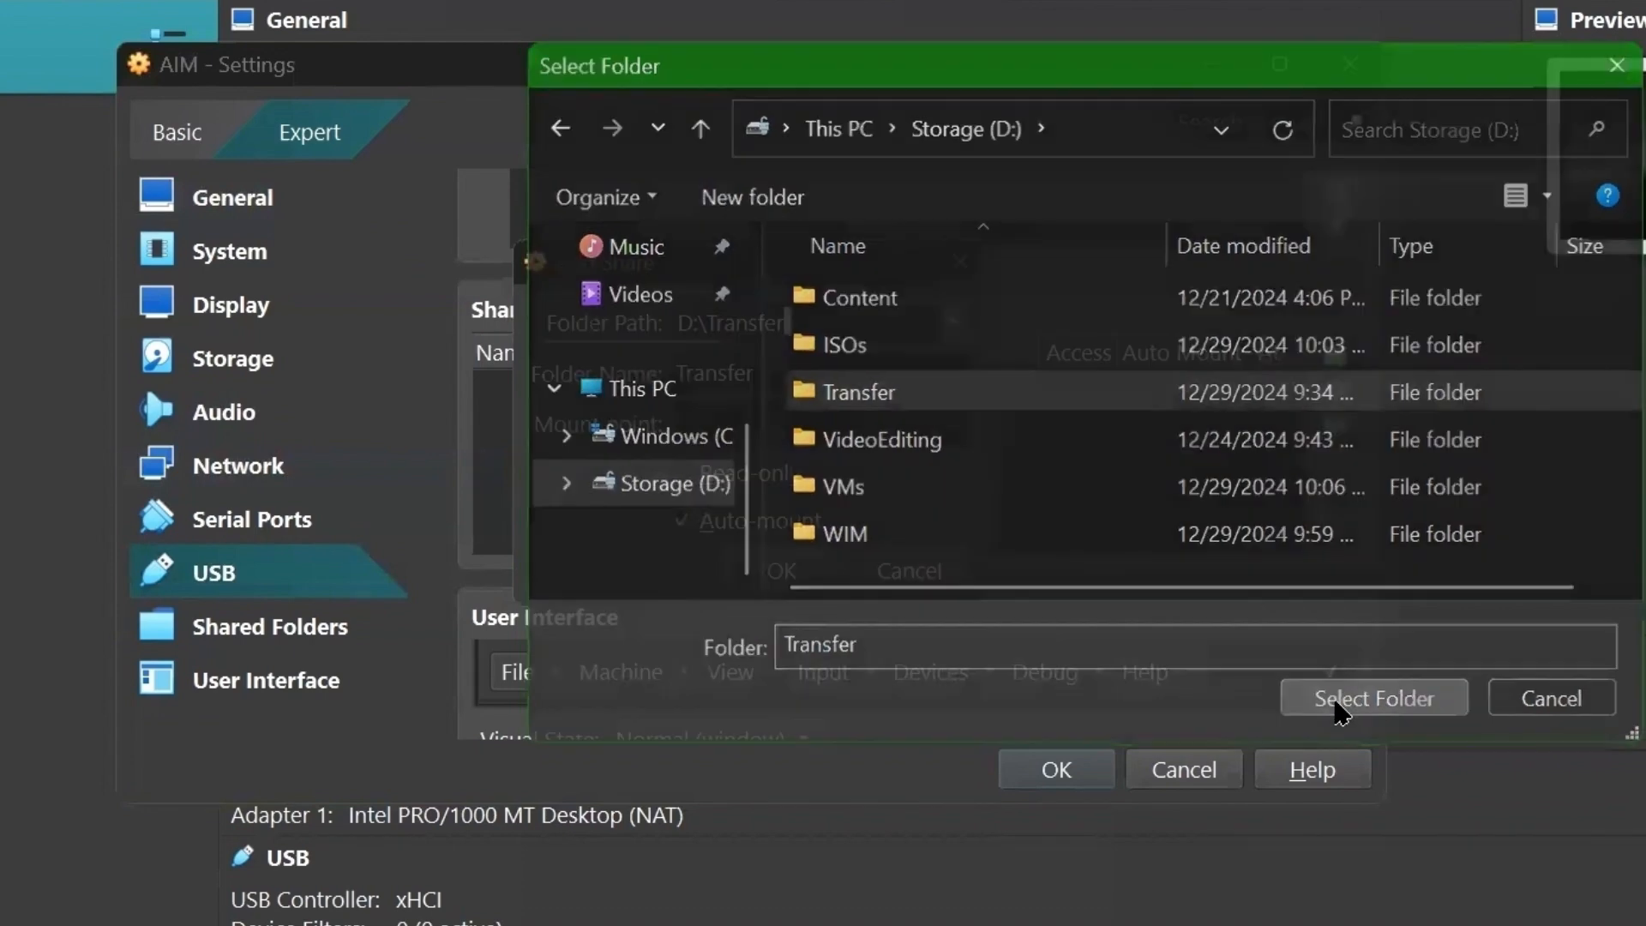
pyautogui.click(1341, 708)
# - Confirm the Transfer share and save AIM's settings
pyautogui.click(830, 559)
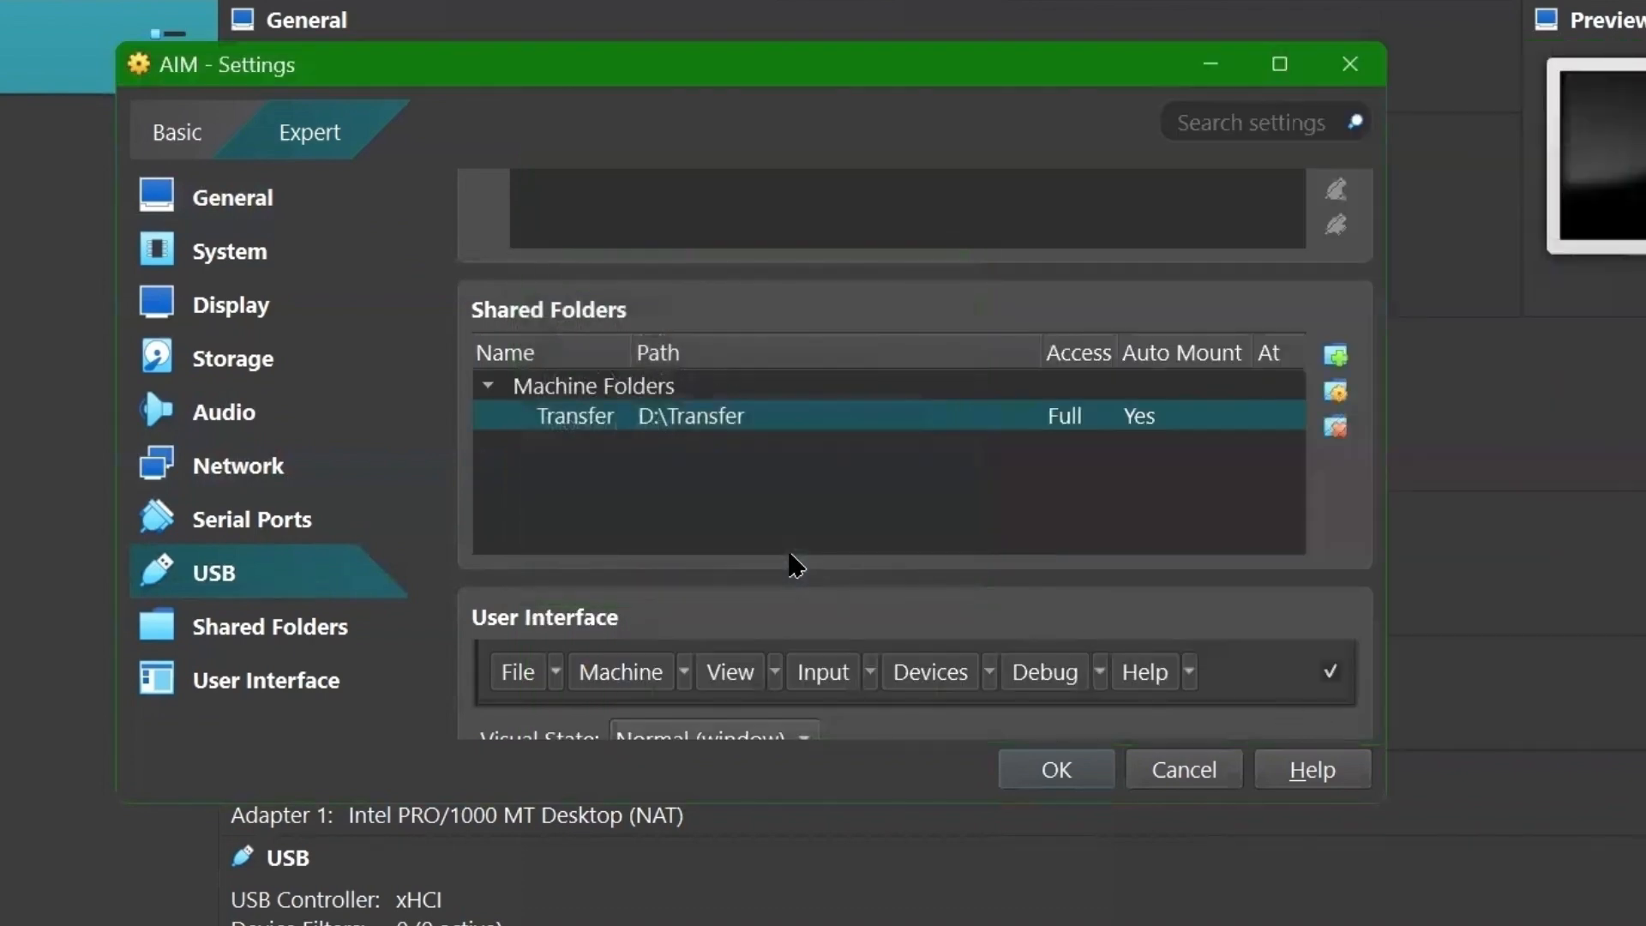
pyautogui.scroll(-2, 830, 508)
pyautogui.click(1056, 770)
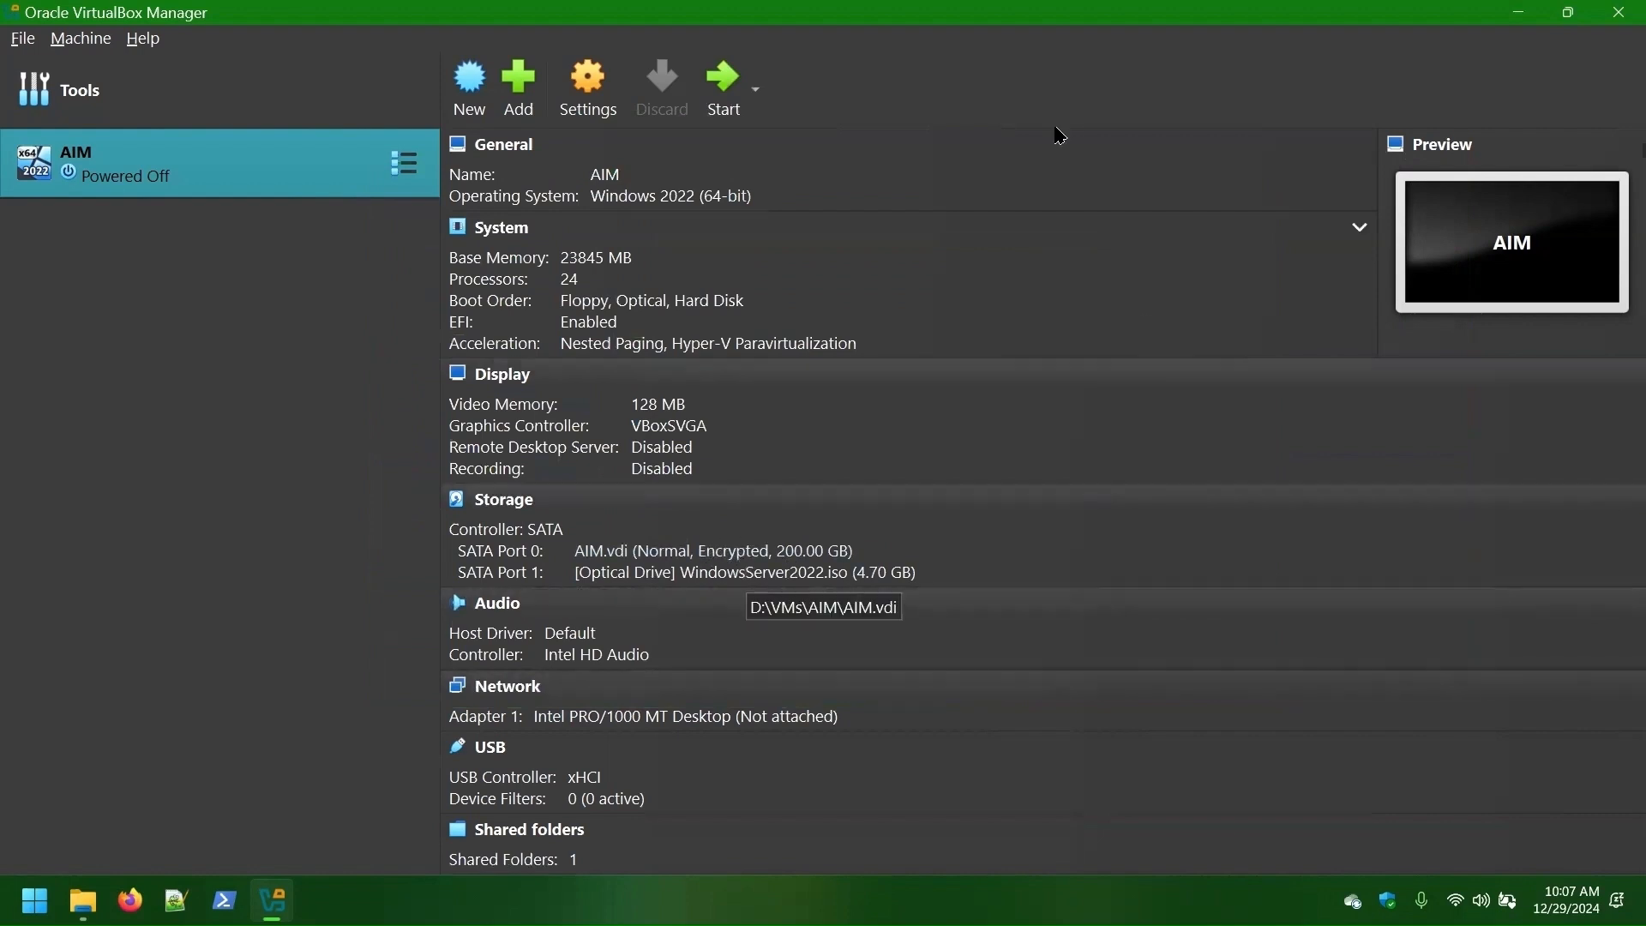
# - Start AIM, boot from the installation DVD, and begin Windows Server setup with default language
pyautogui.doubleClick(196, 159)
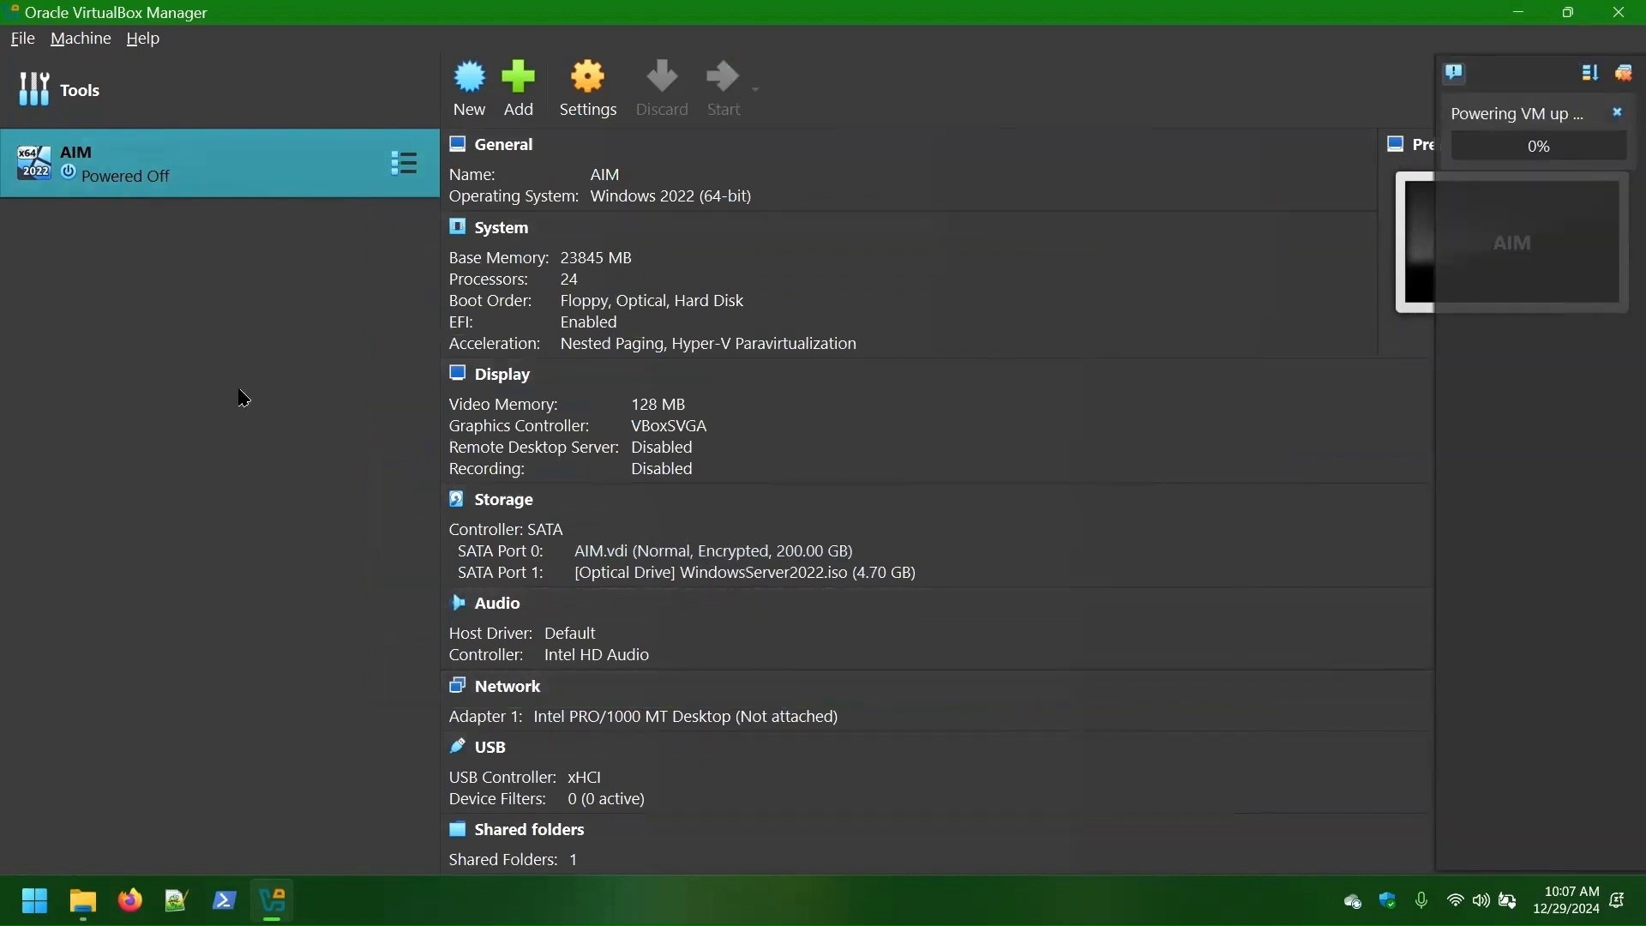
pyautogui.write('•')
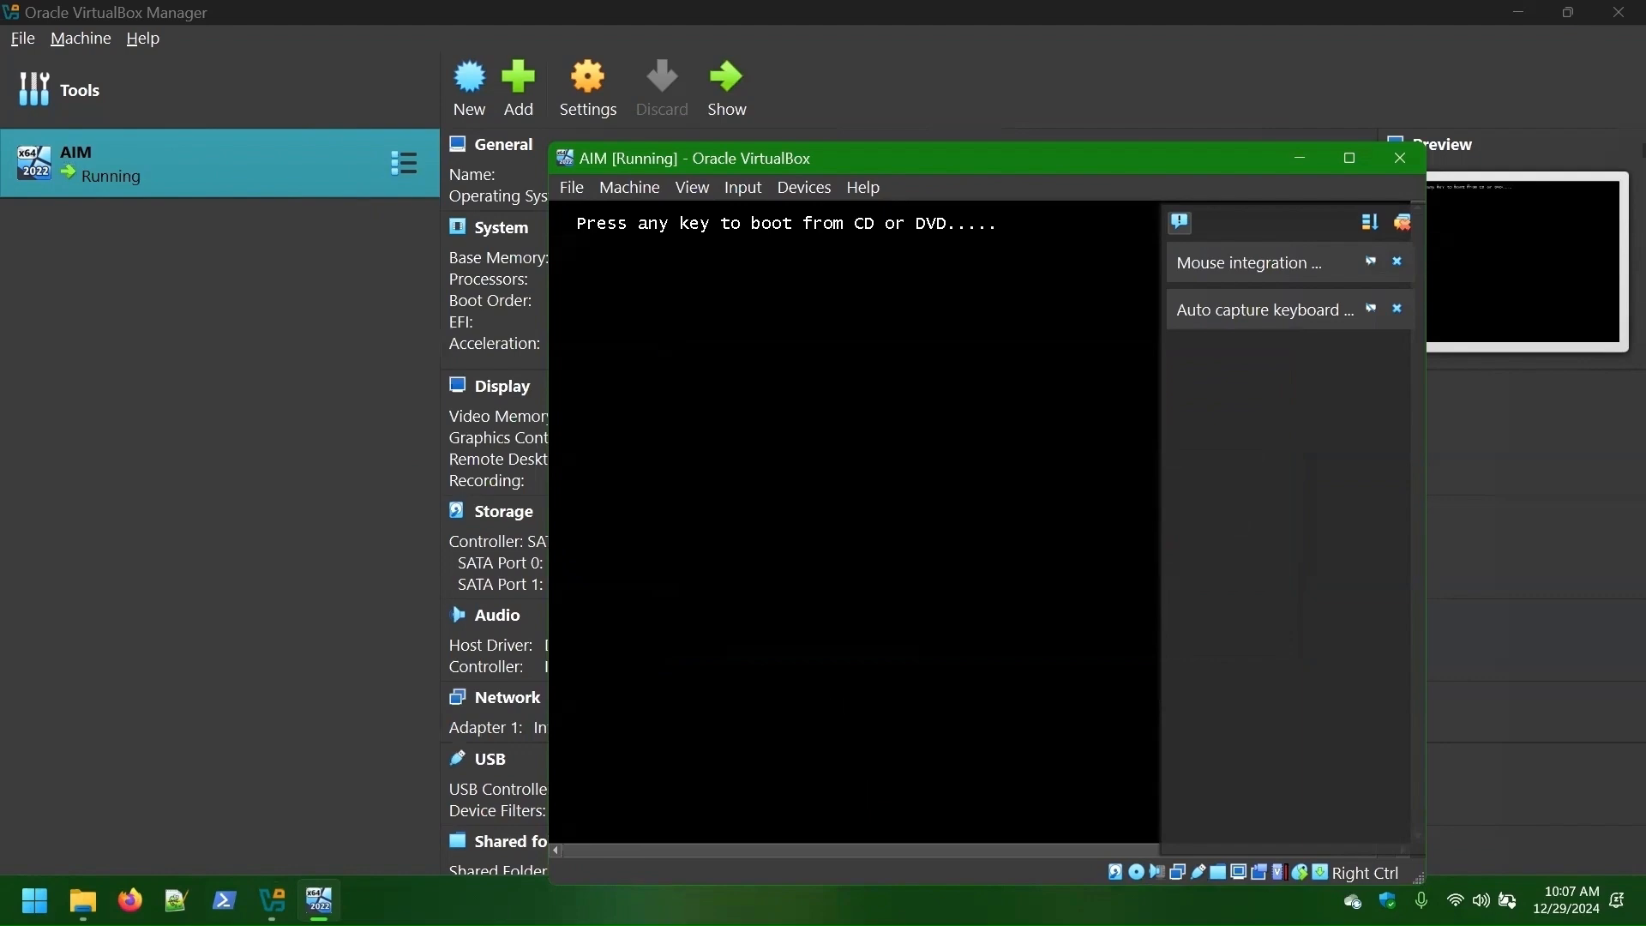
pyautogui.press('Return')
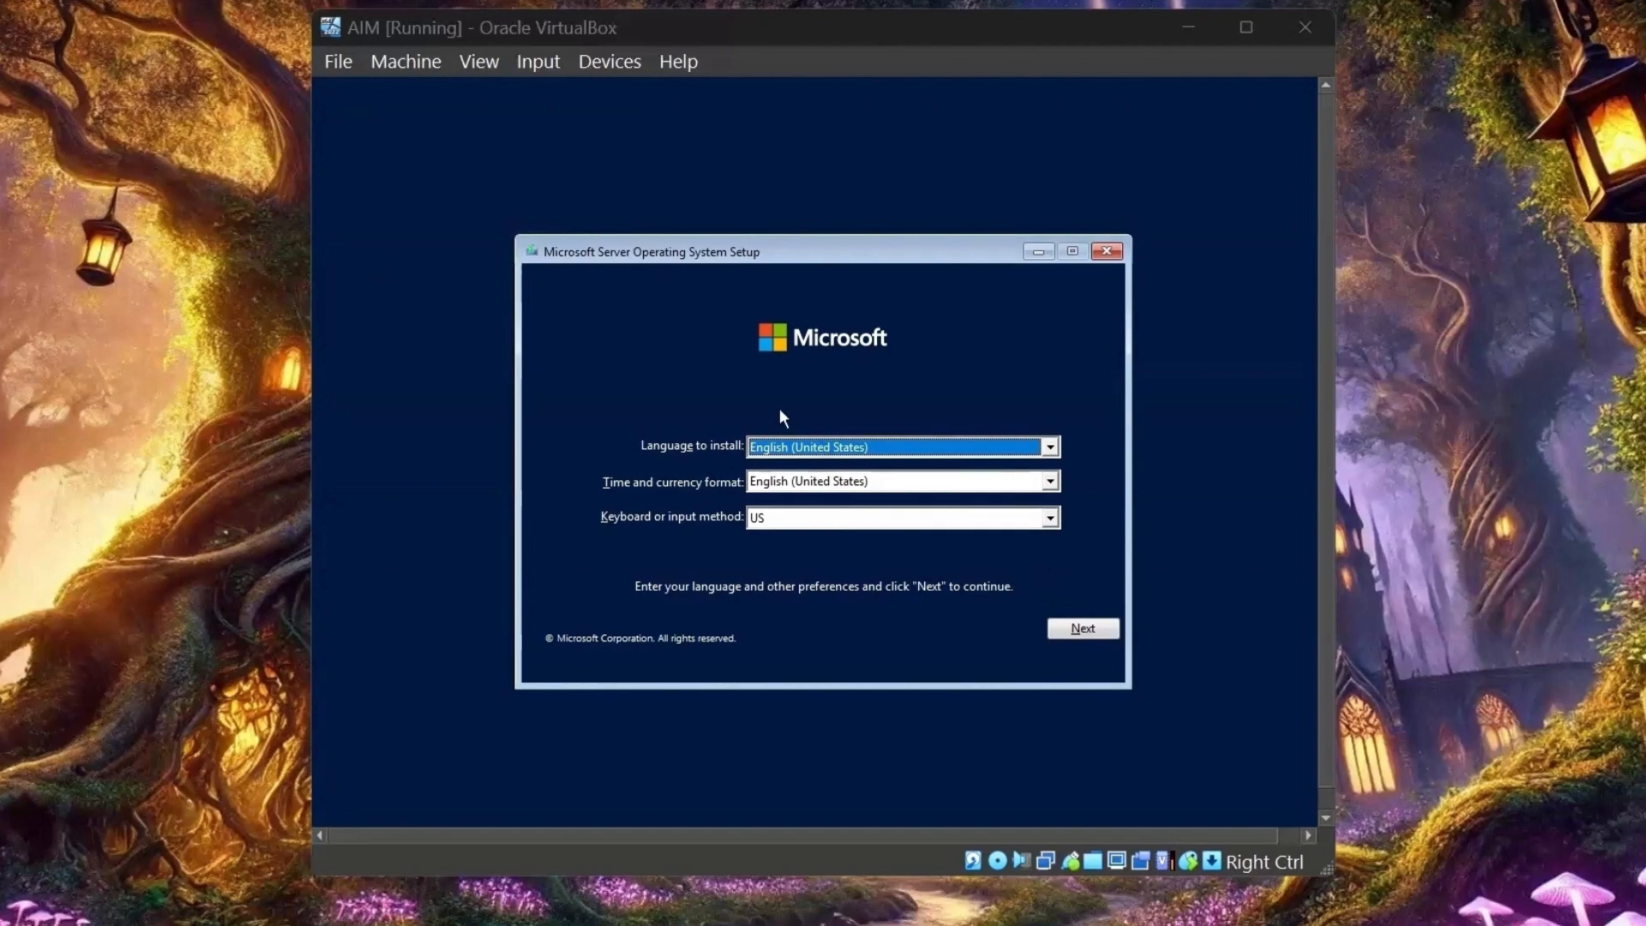
pyautogui.click(1084, 630)
pyautogui.click(821, 473)
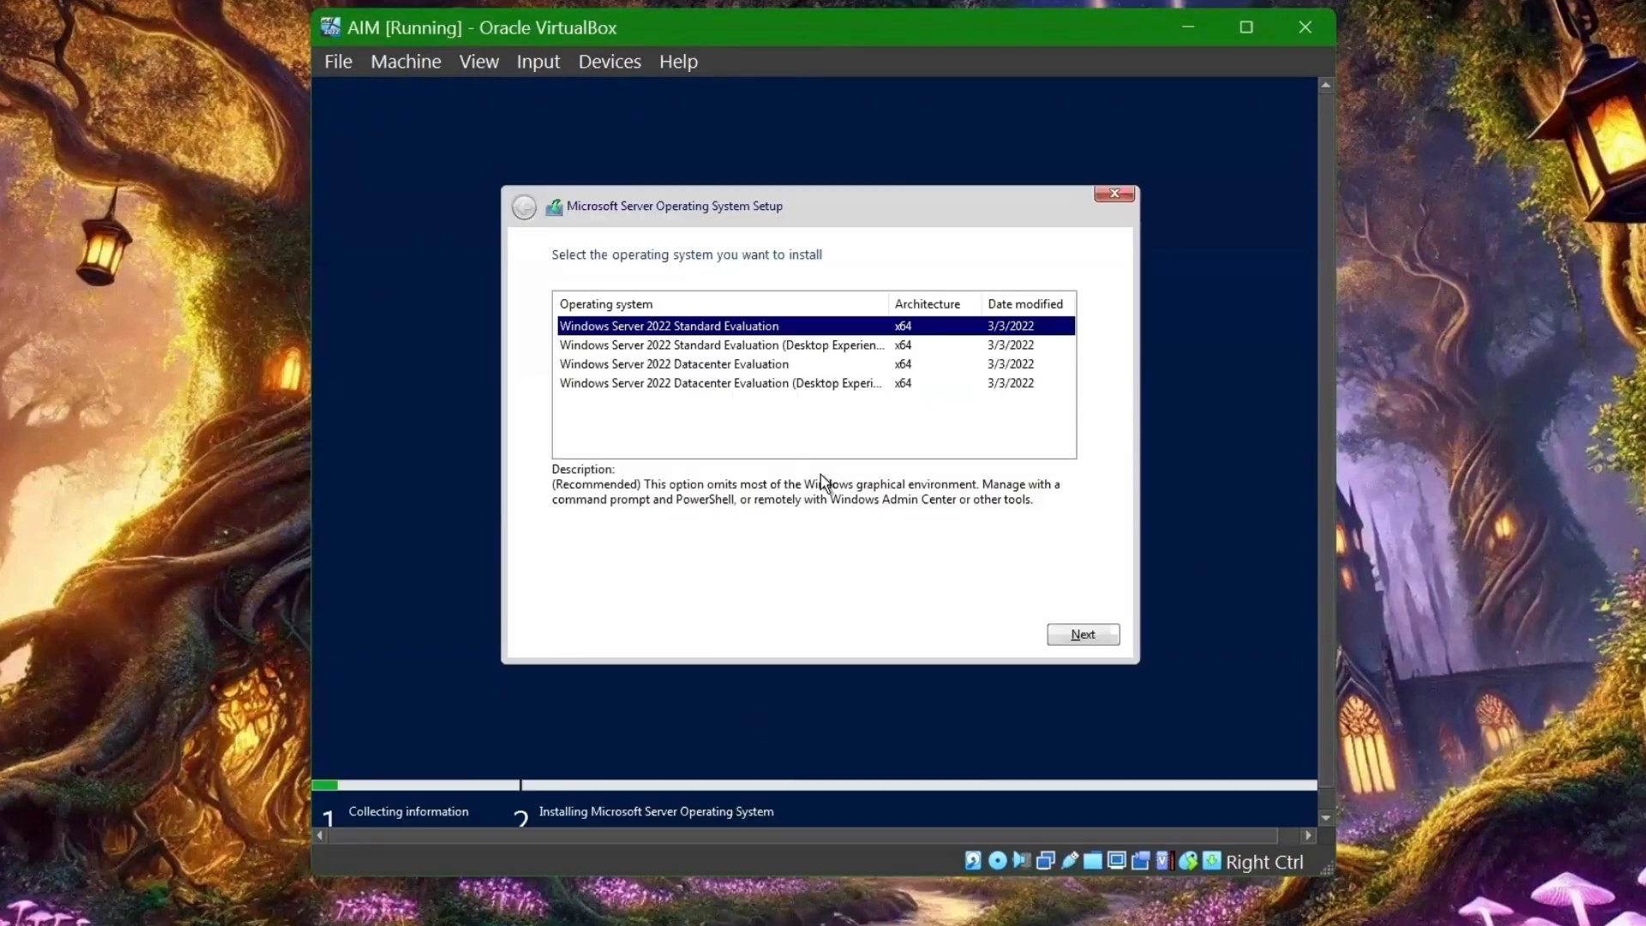
# - Choose the second edition in the list and accept the license terms
pyautogui.moveTo(886, 304); pyautogui.dragTo(941, 309)
pyautogui.click(858, 345)
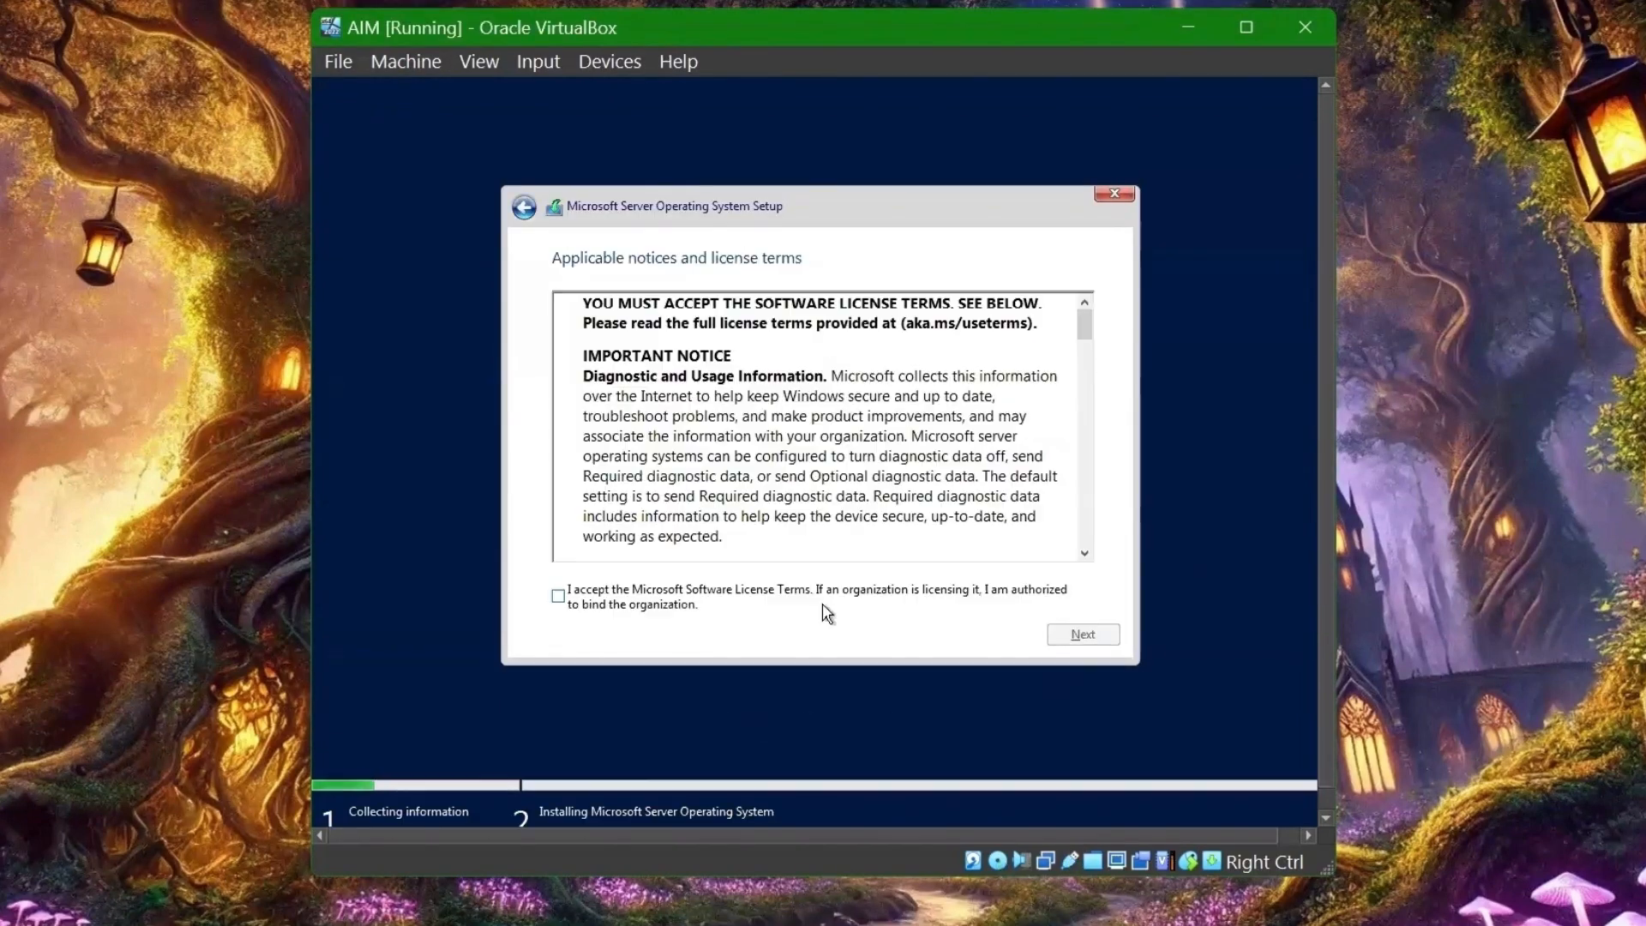
pyautogui.click(1081, 639)
# - Choose Custom install, create full-size partitions, and install onto Drive 0 Partition 3
pyautogui.click(719, 484)
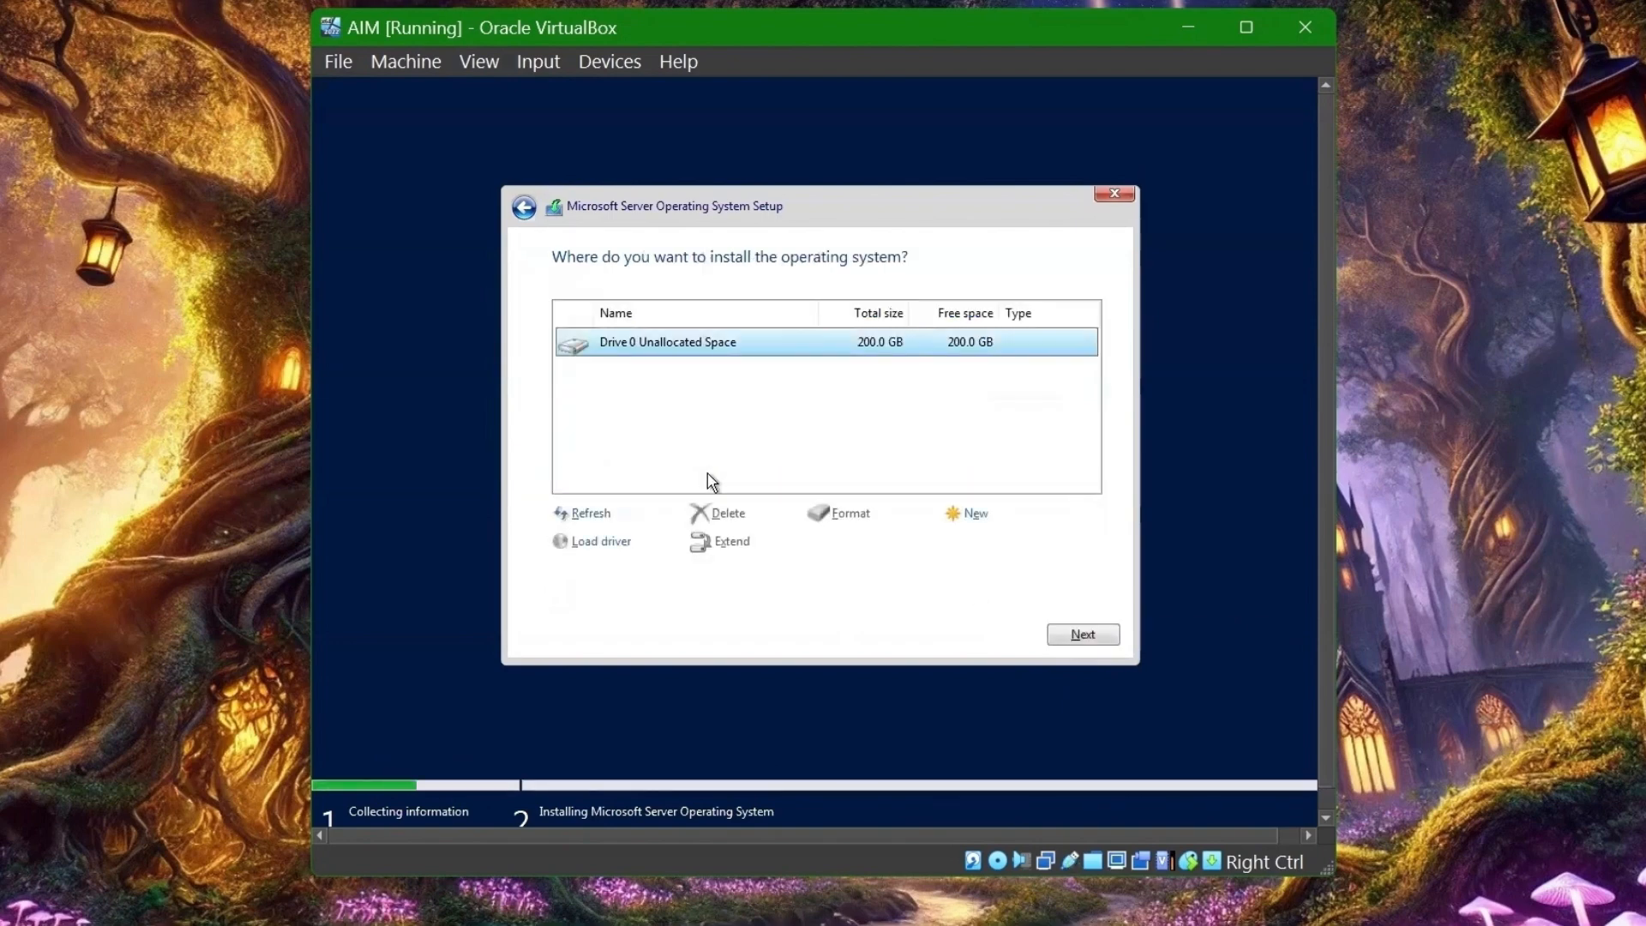
pyautogui.click(987, 520)
pyautogui.click(1003, 543)
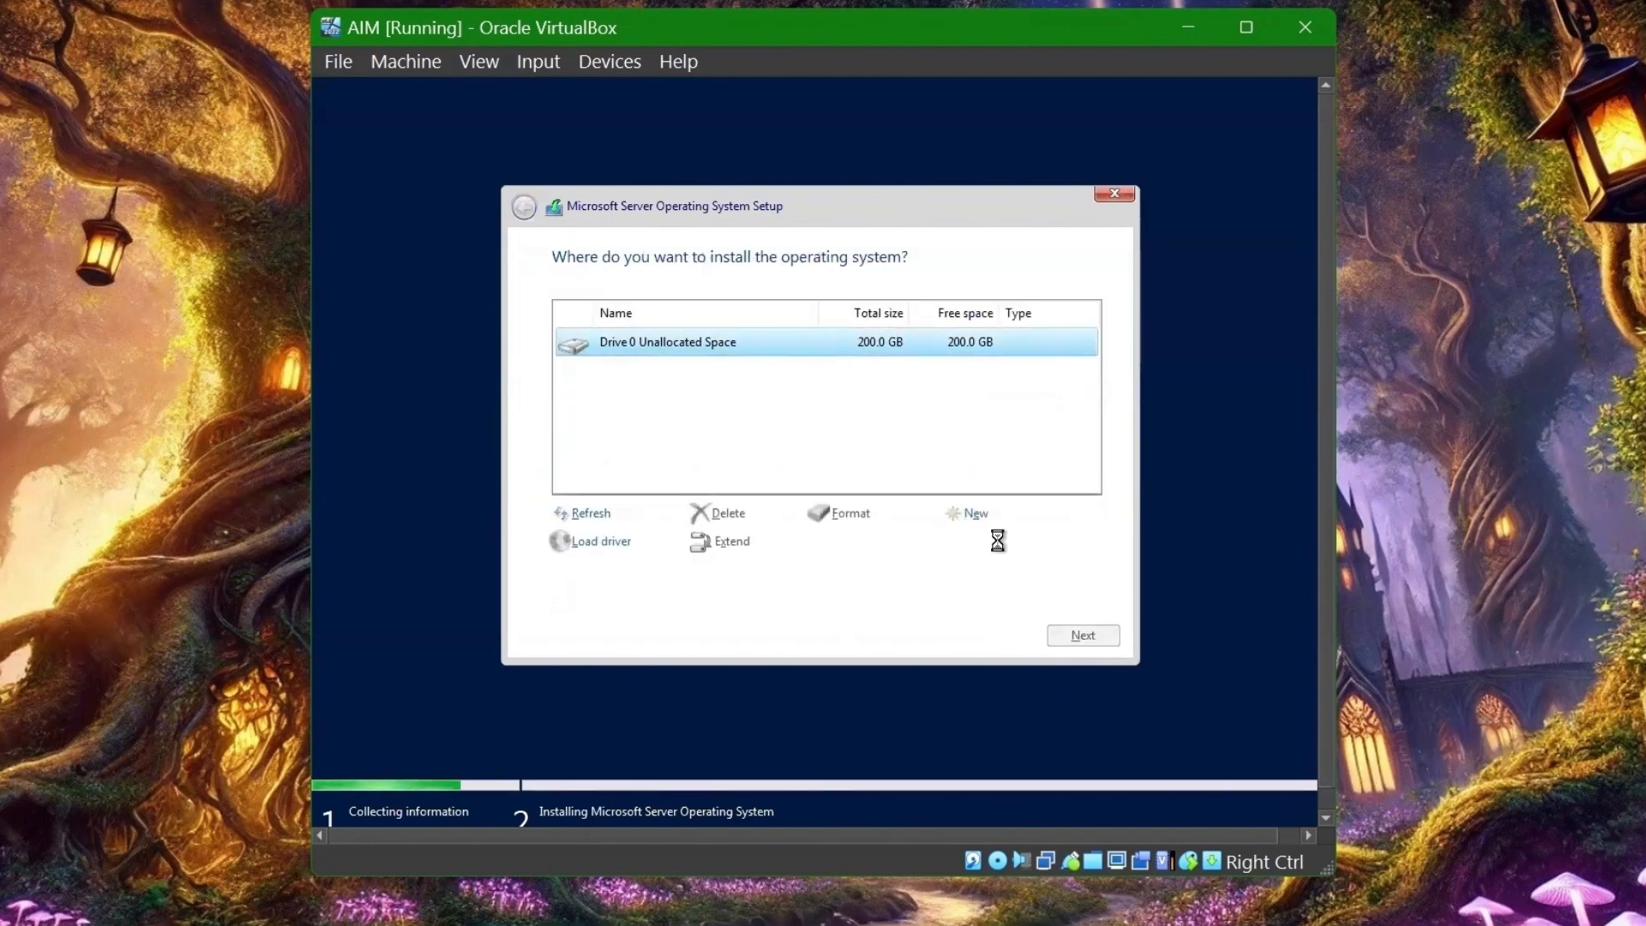
pyautogui.click(958, 544)
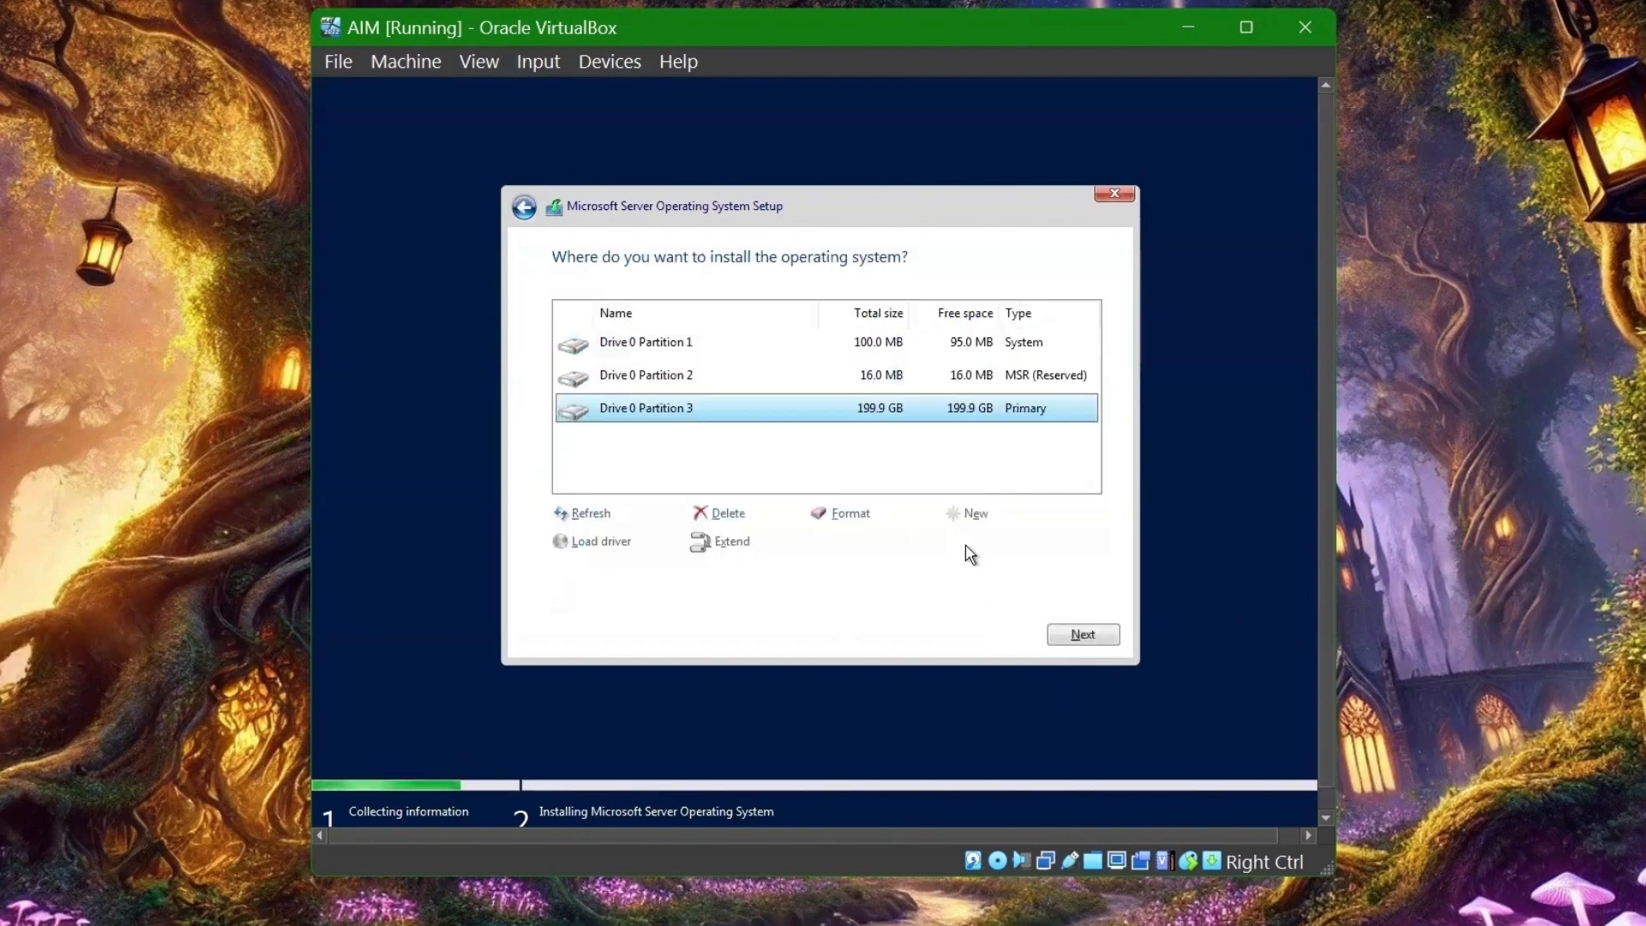
pyautogui.click(1084, 632)
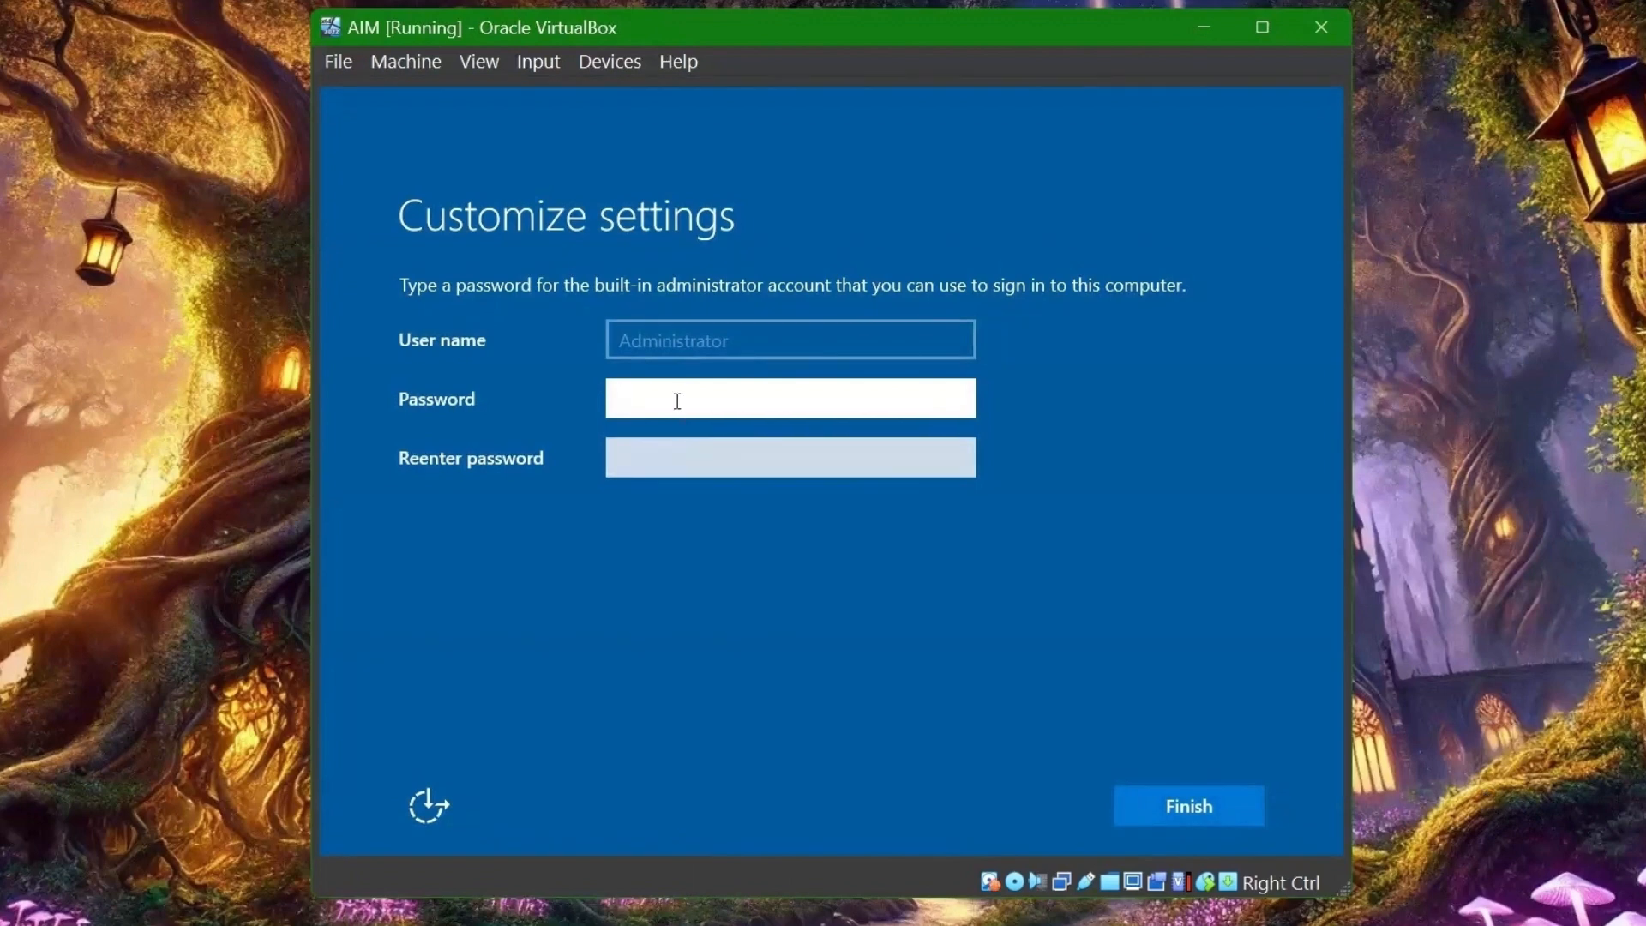
# - Enter and confirm the Administrator password to finish setup
pyautogui.write('P@ssw0rd')
pyautogui.press('Tab')
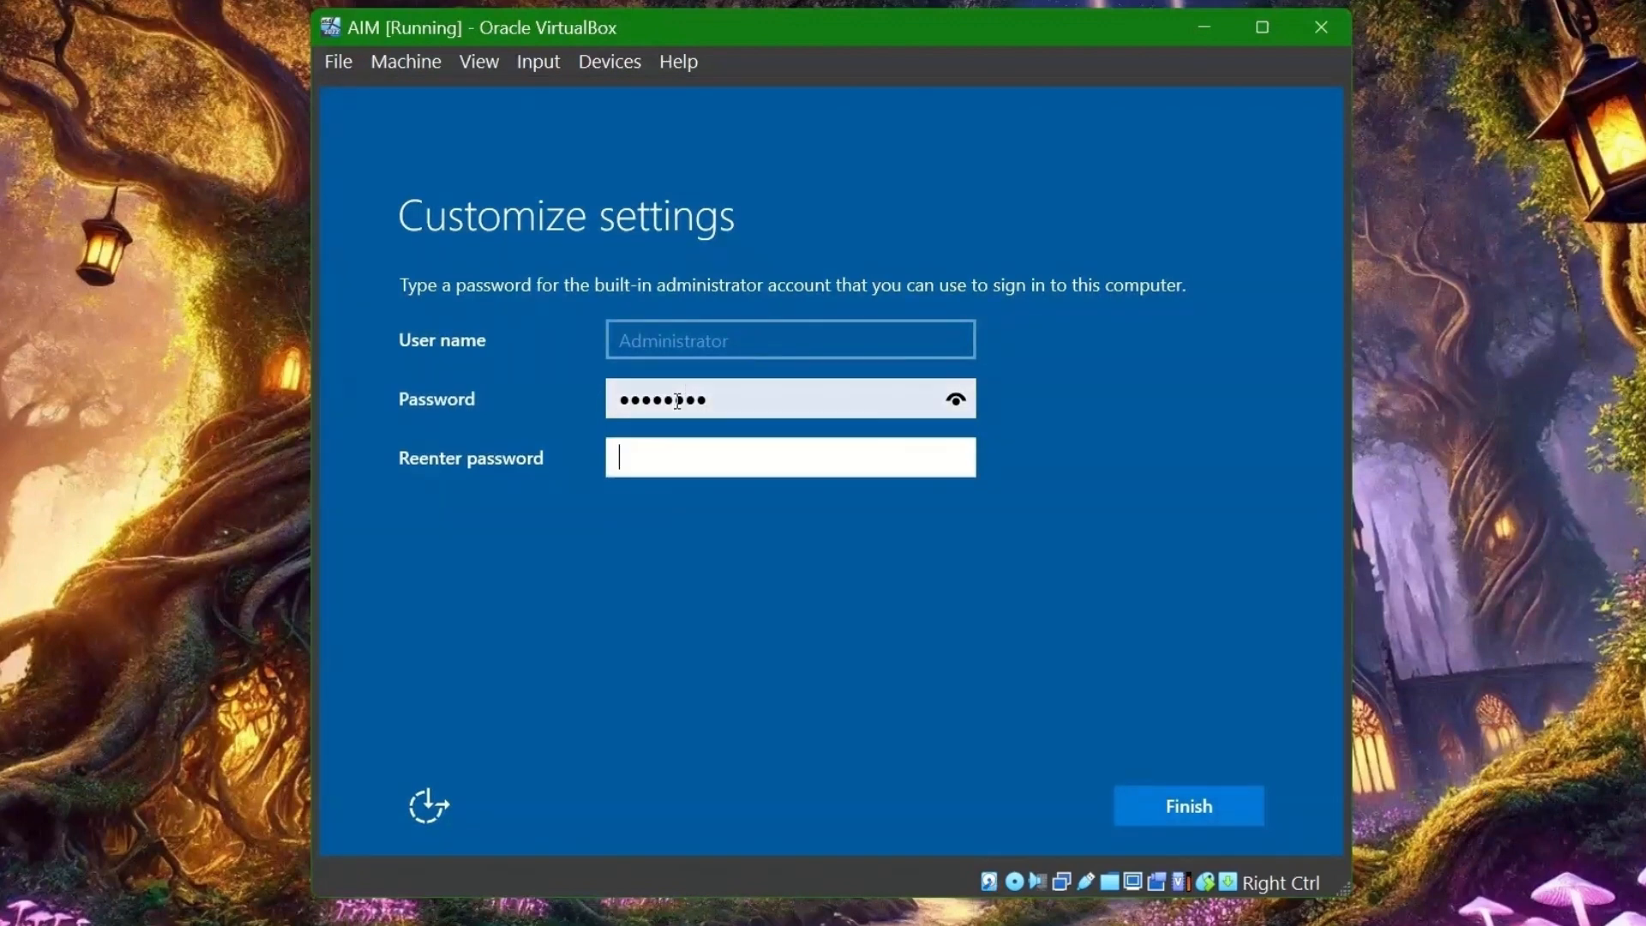
pyautogui.write('P@ssw0')
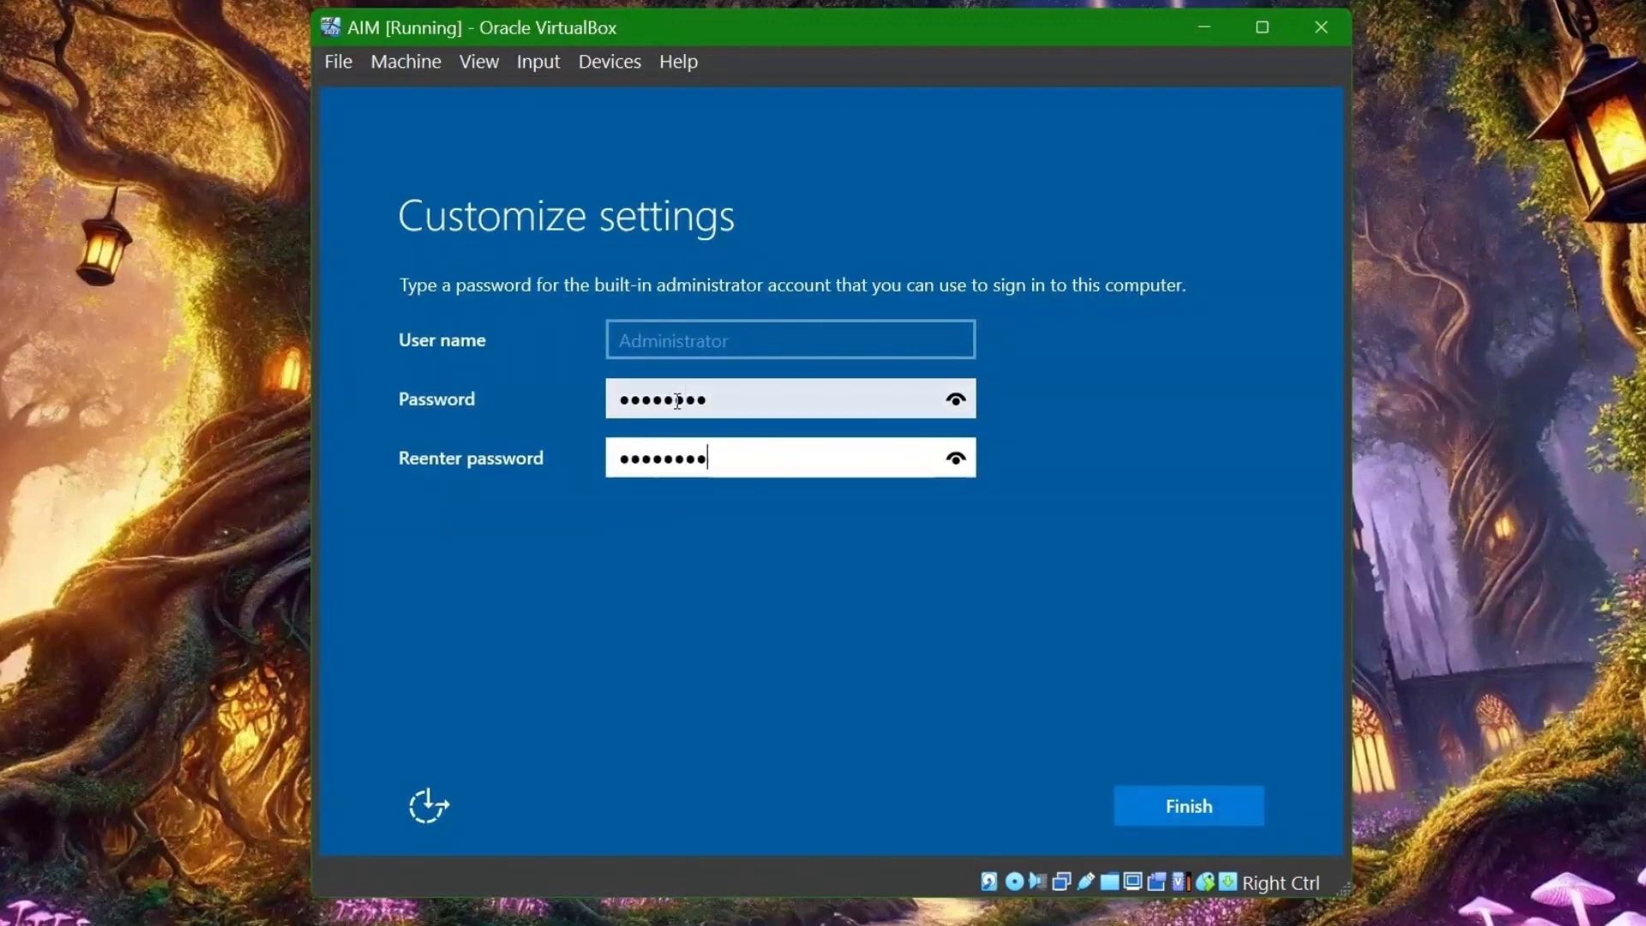
pyautogui.press('Return')
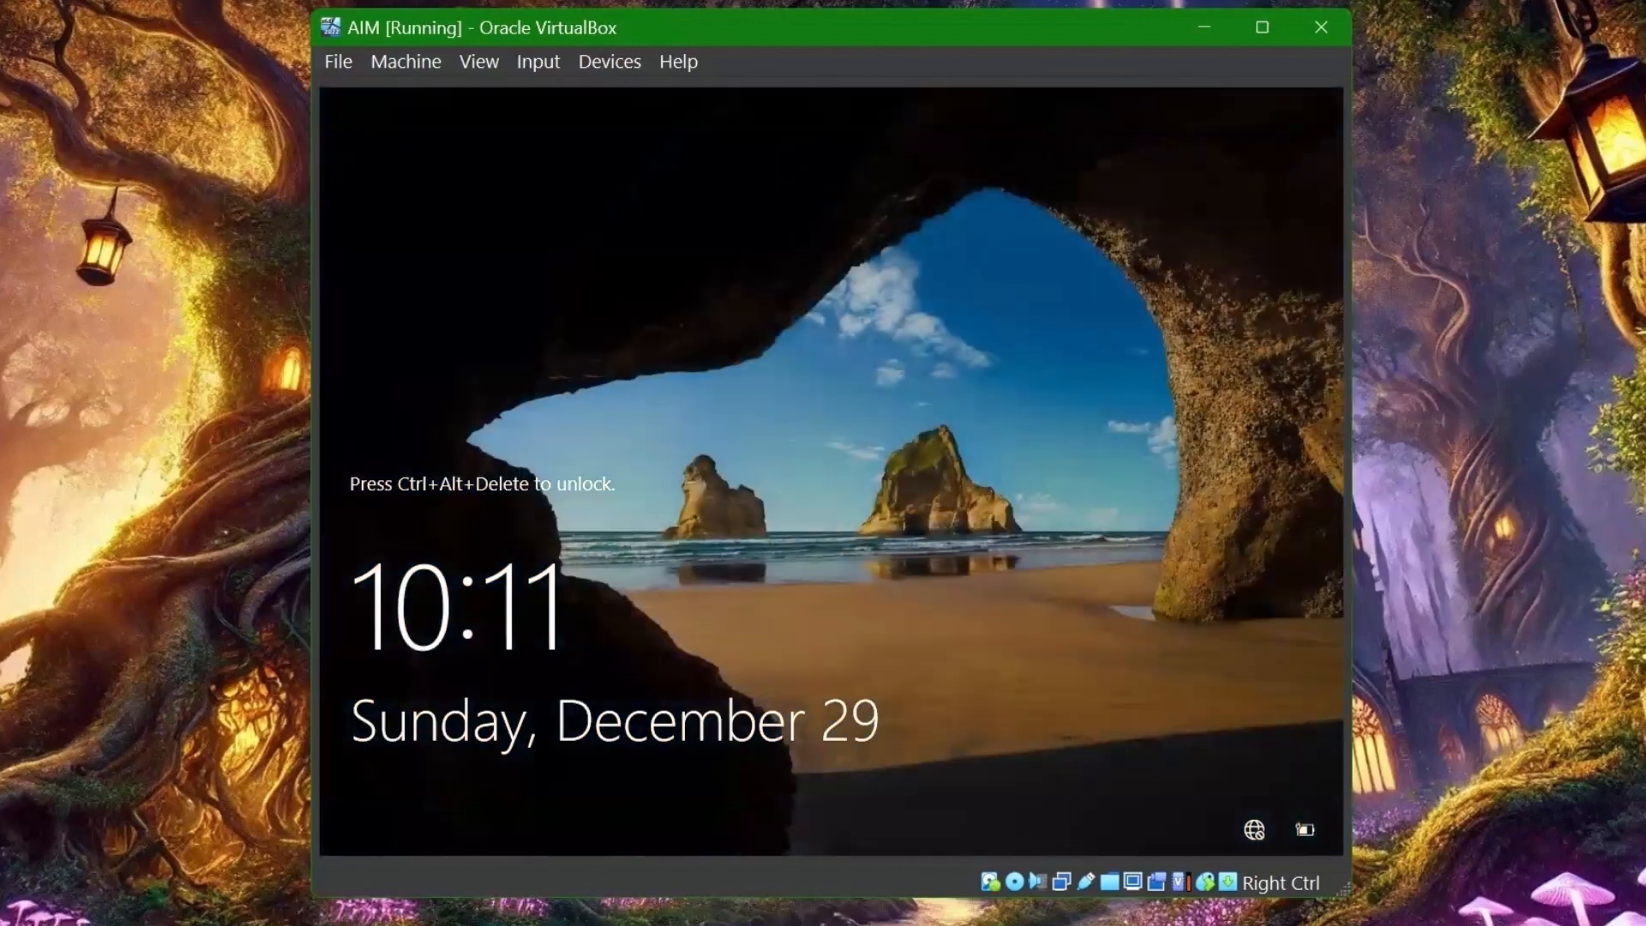
# - Send Ctrl-Alt-Del via the Input menu and sign in to the desktop
pyautogui.click(553, 62)
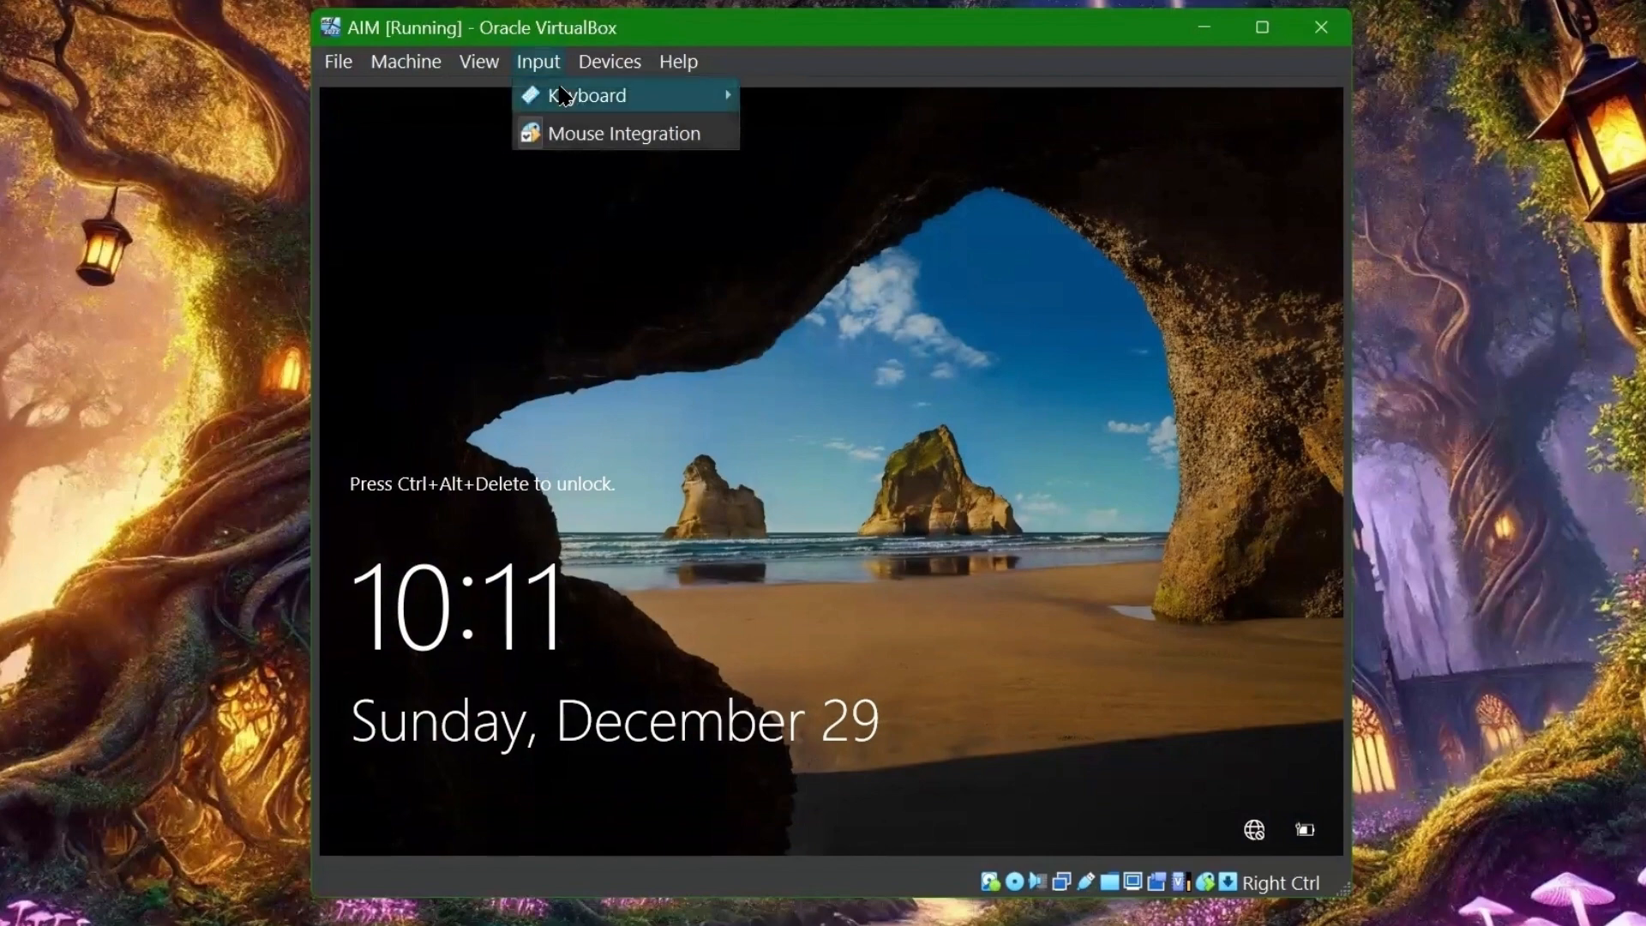
pyautogui.moveTo(561, 95)
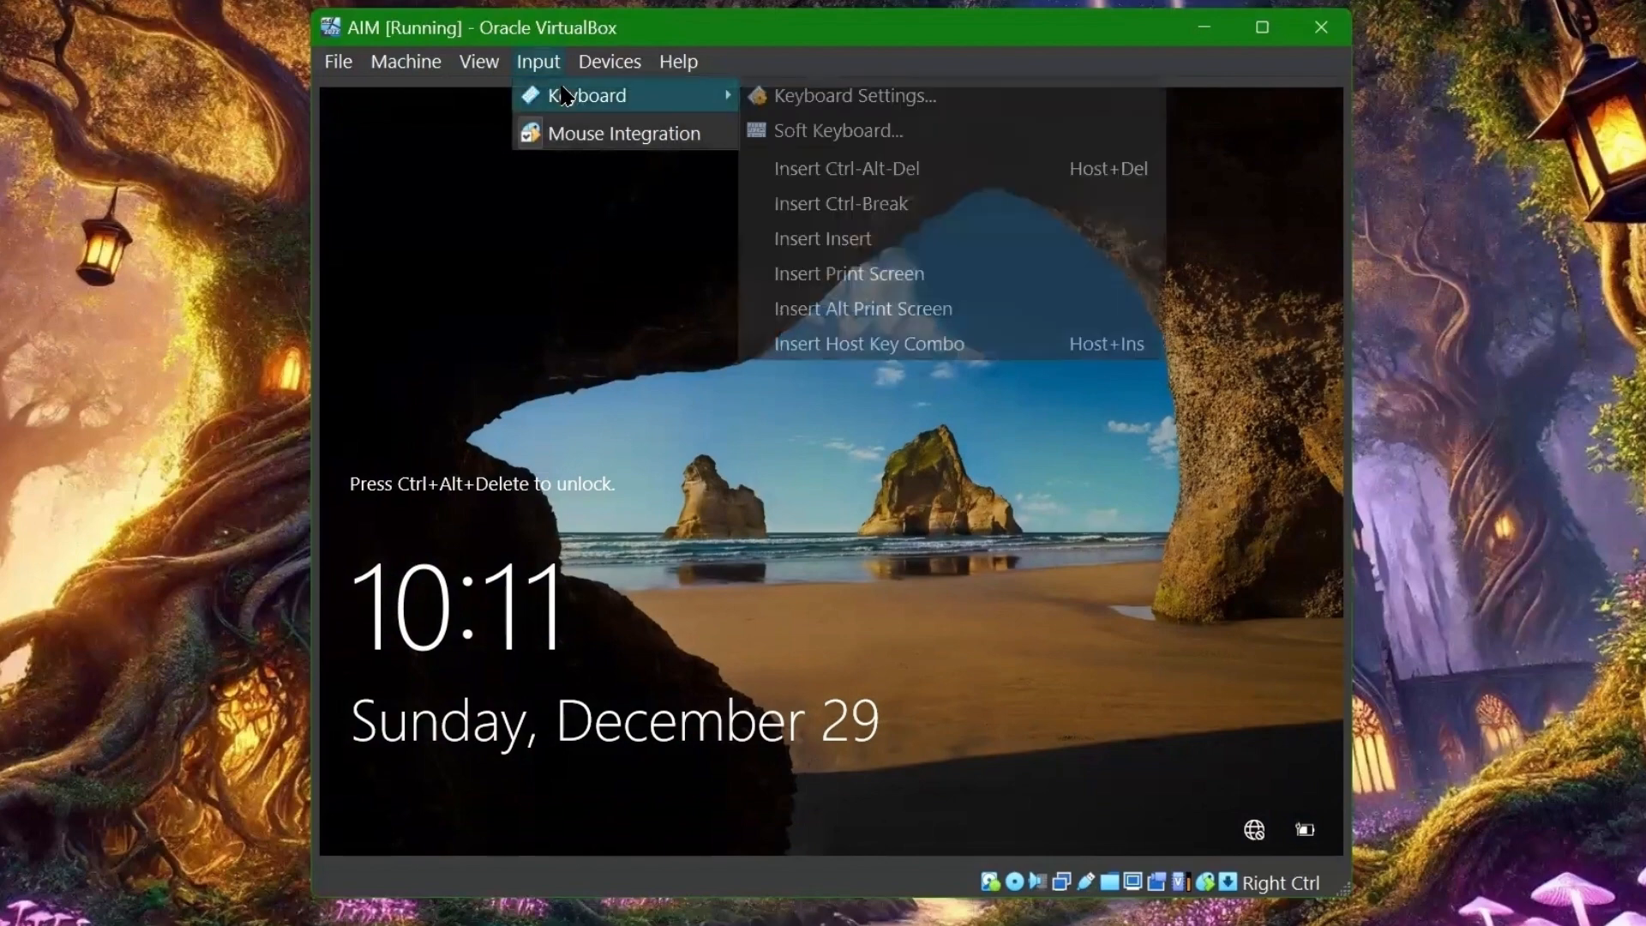
pyautogui.click(821, 169)
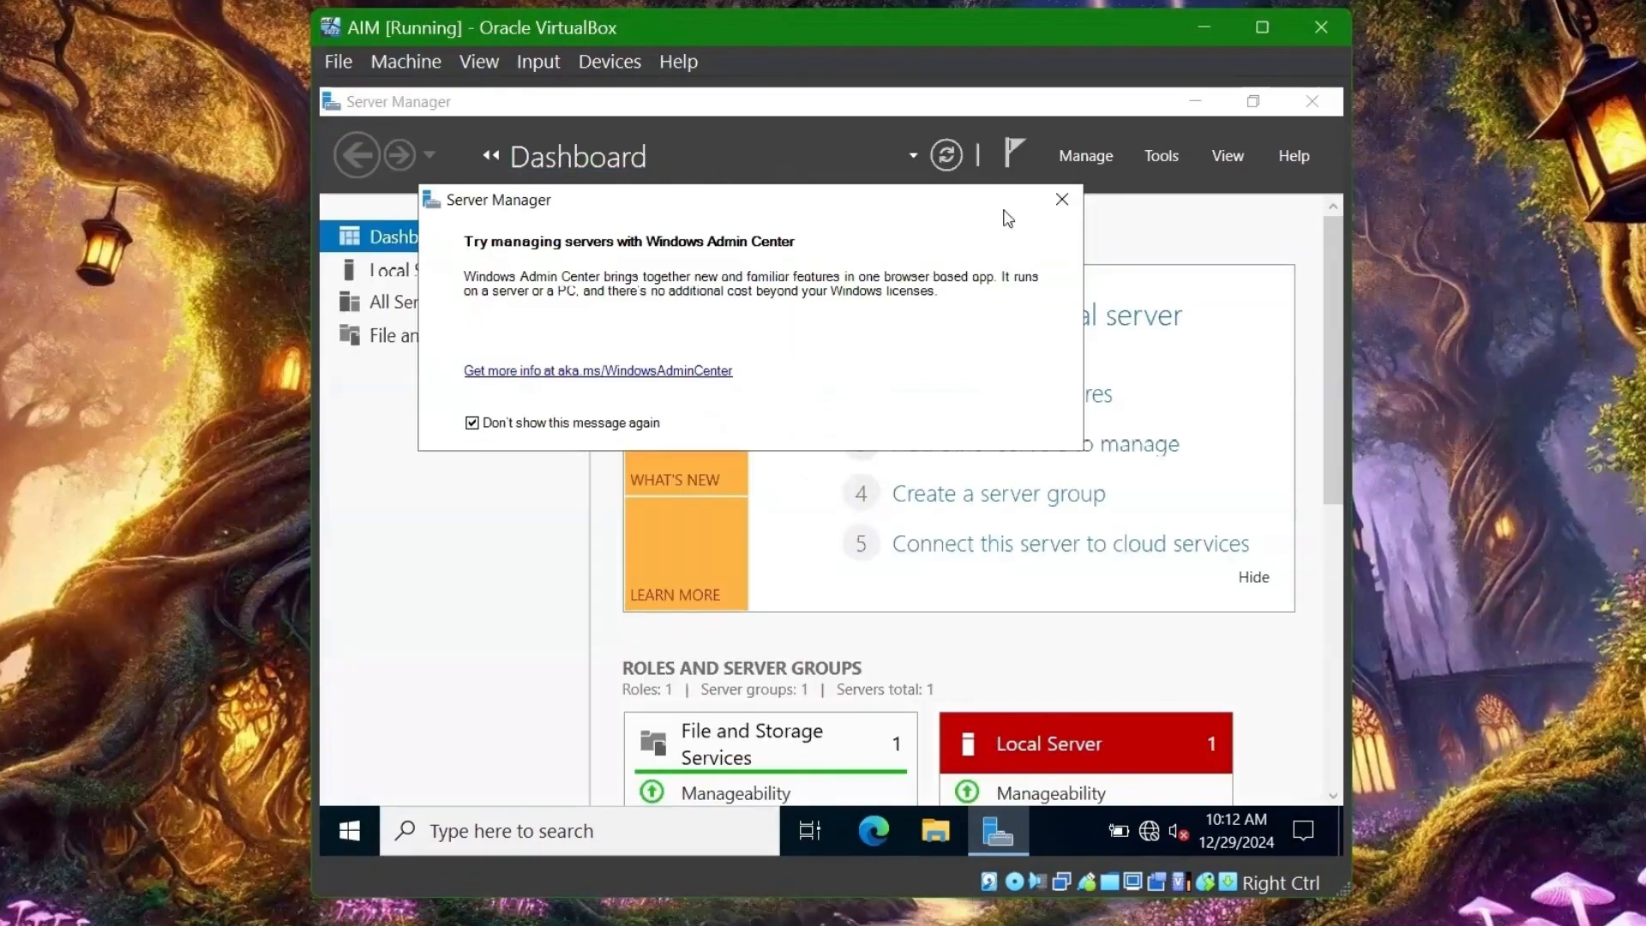
# - Dismiss the Admin Center message, minimize Server Manager and hide Task View from the taskbar
pyautogui.click(1063, 199)
pyautogui.click(1195, 101)
pyautogui.rightClick(554, 830)
pyautogui.moveTo(720, 367)
pyautogui.click(986, 373)
pyautogui.rightClick(407, 830)
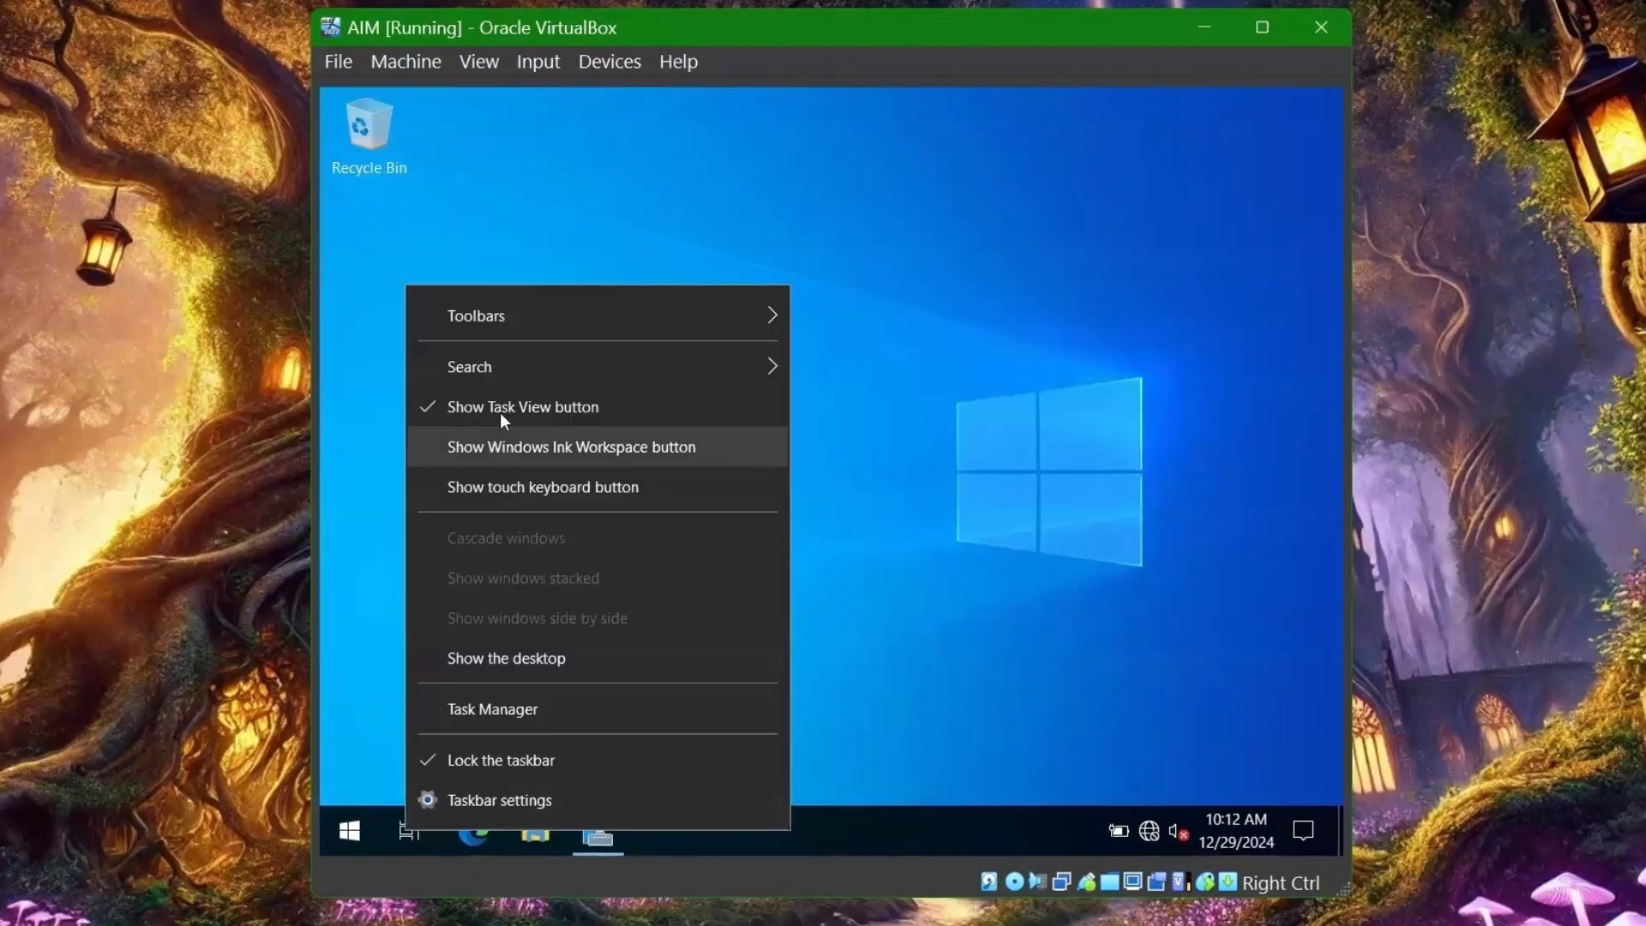
pyautogui.click(515, 406)
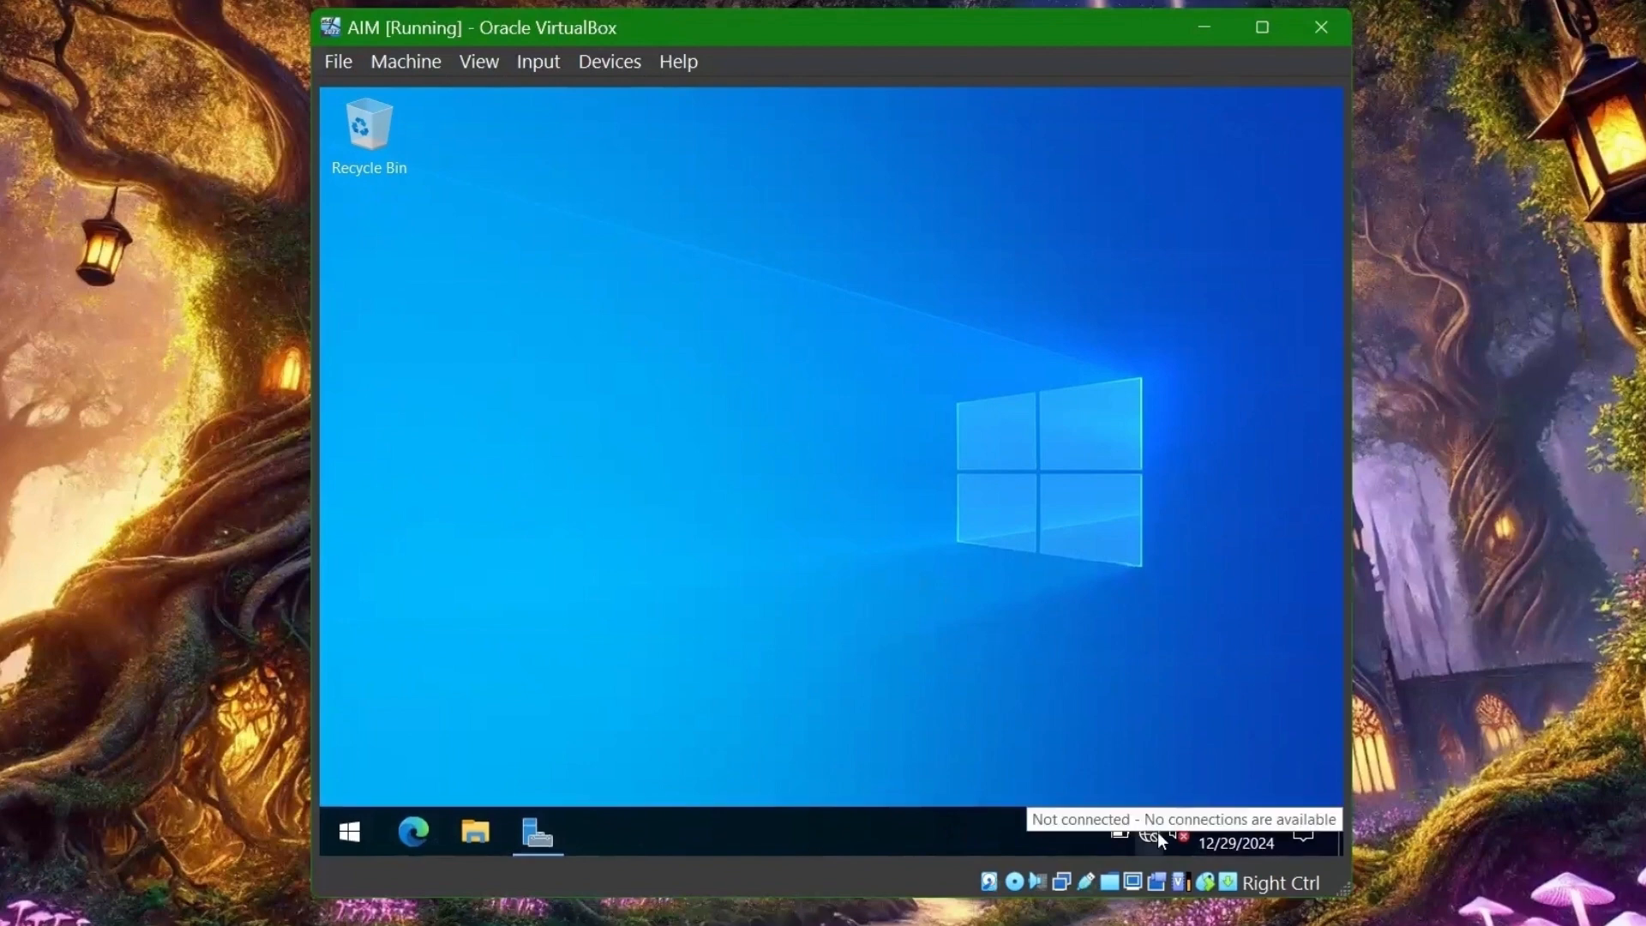
# - Insert the Guest Additions CD and run VBoxWindowsAdditions-amd64 from its drive
pyautogui.click(605, 64)
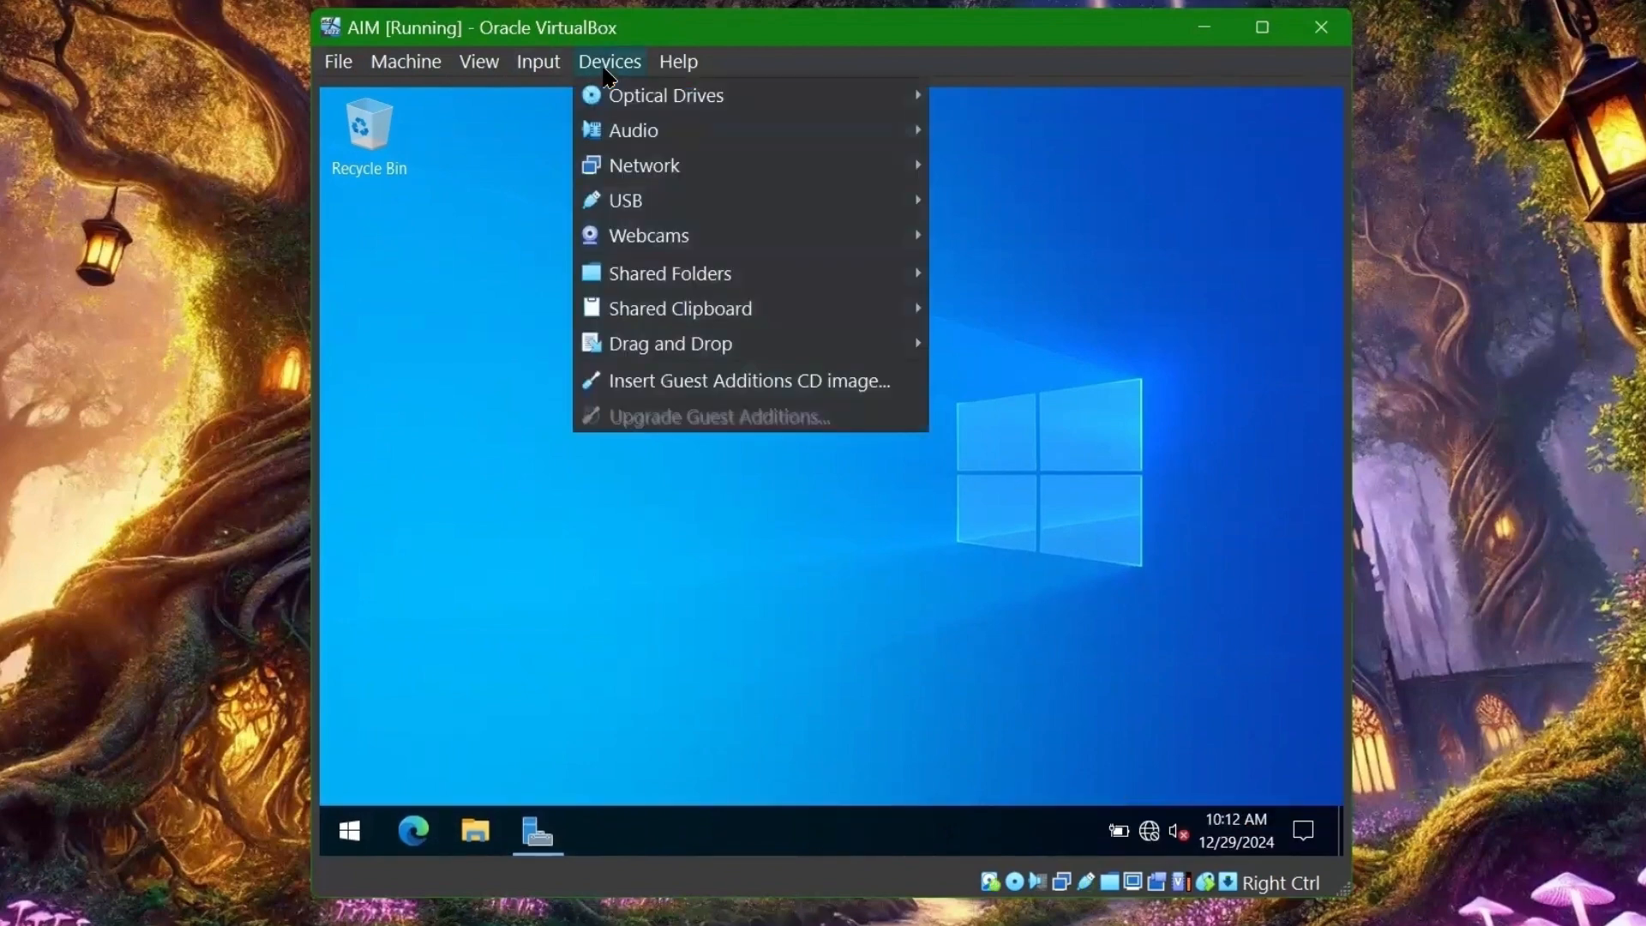
pyautogui.click(755, 387)
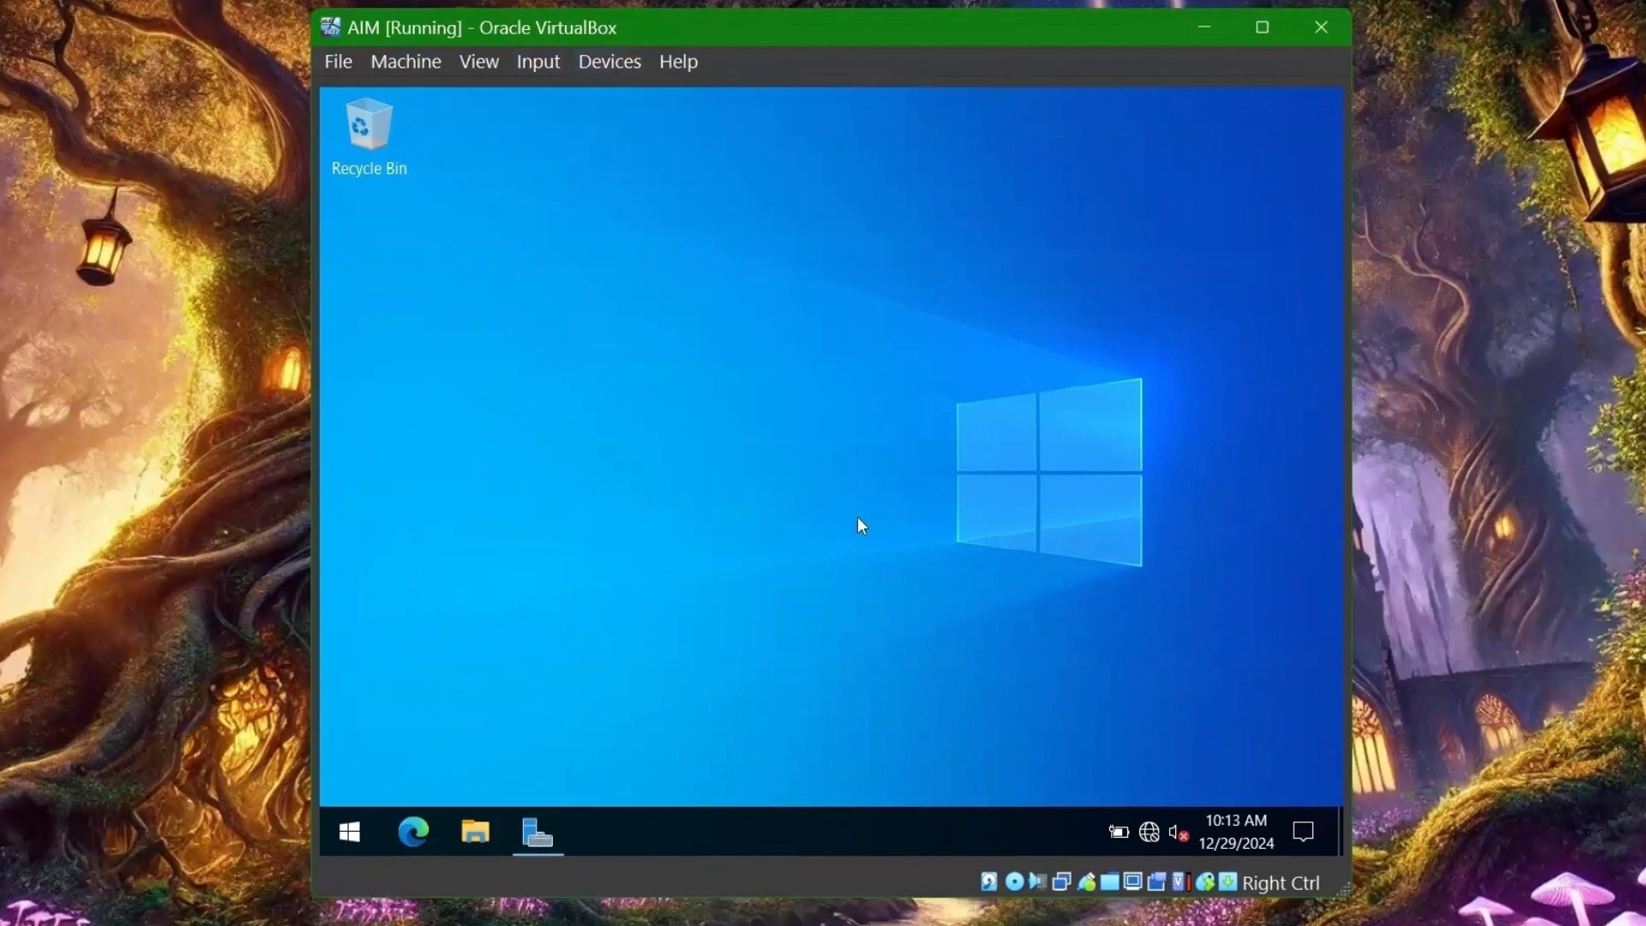
pyautogui.click(474, 834)
pyautogui.click(426, 403)
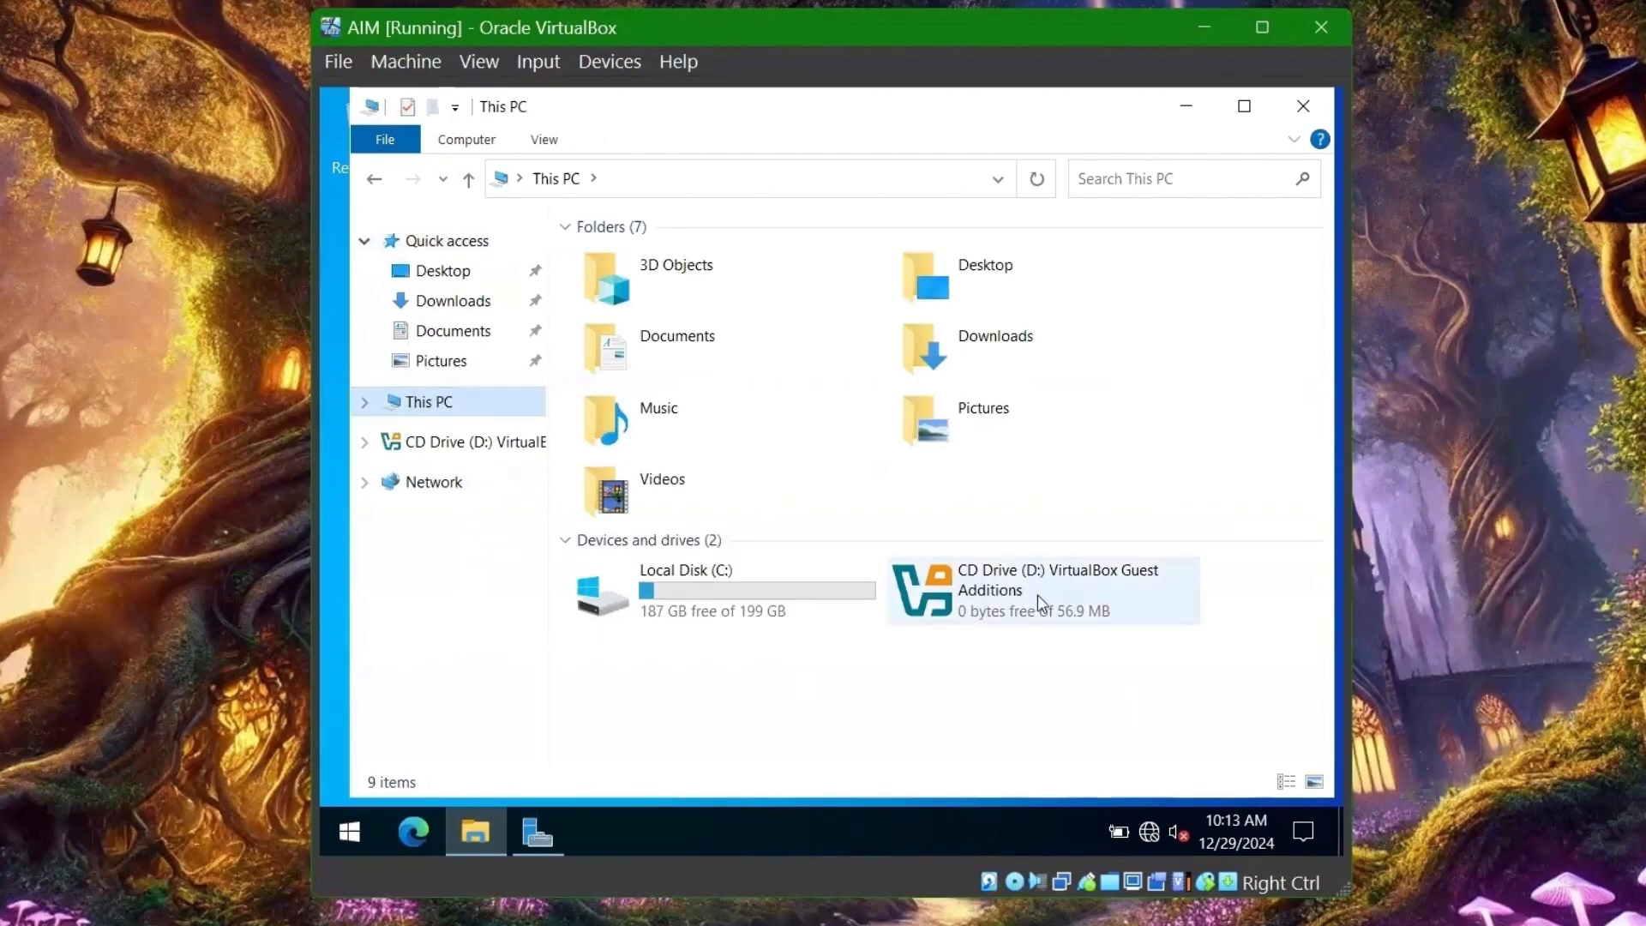
pyautogui.doubleClick(973, 607)
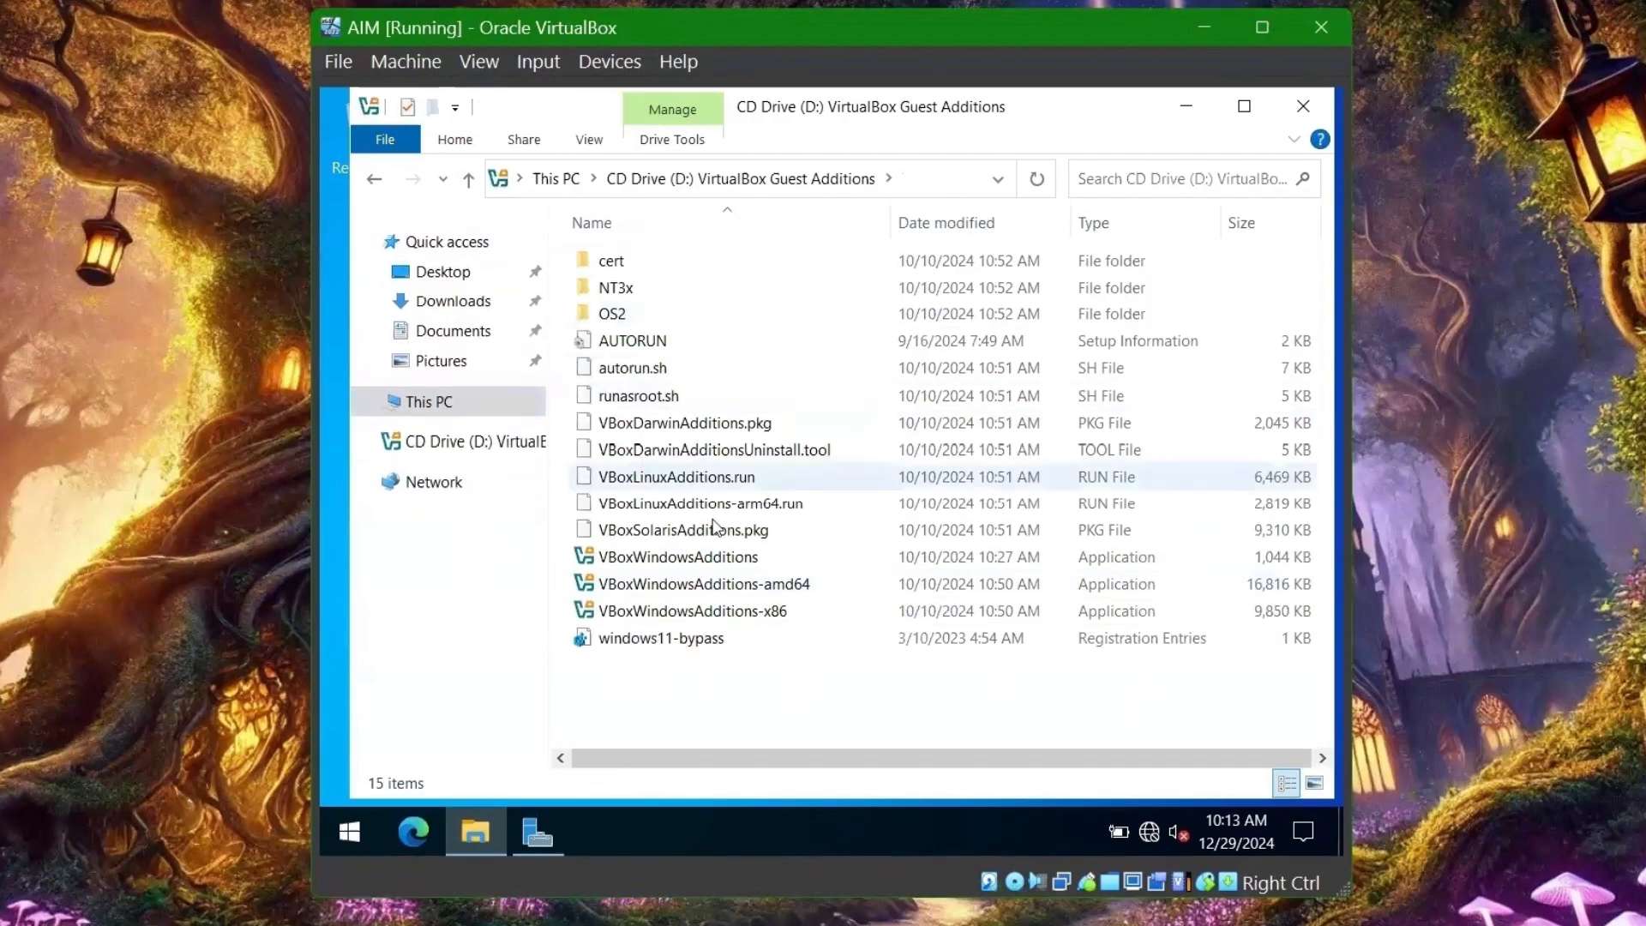
pyautogui.click(743, 592)
pyautogui.doubleClick(742, 592)
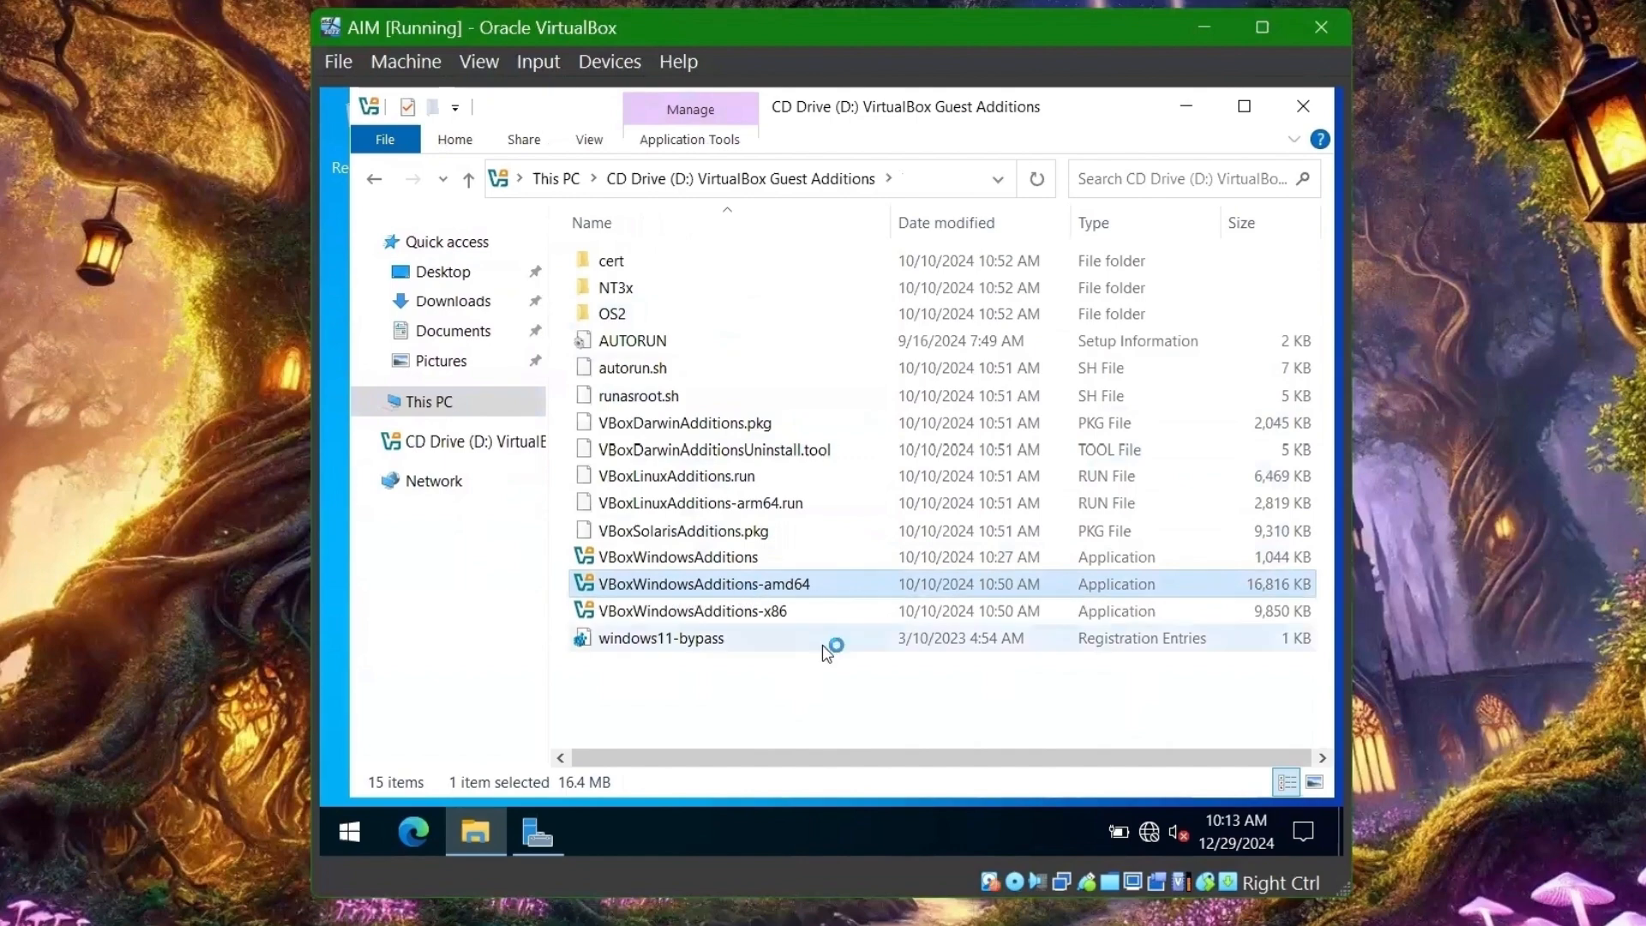
# - Finish Guest Additions setup with a reboot and send Ctrl-Alt-Del for the sign-in prompt
pyautogui.click(965, 659)
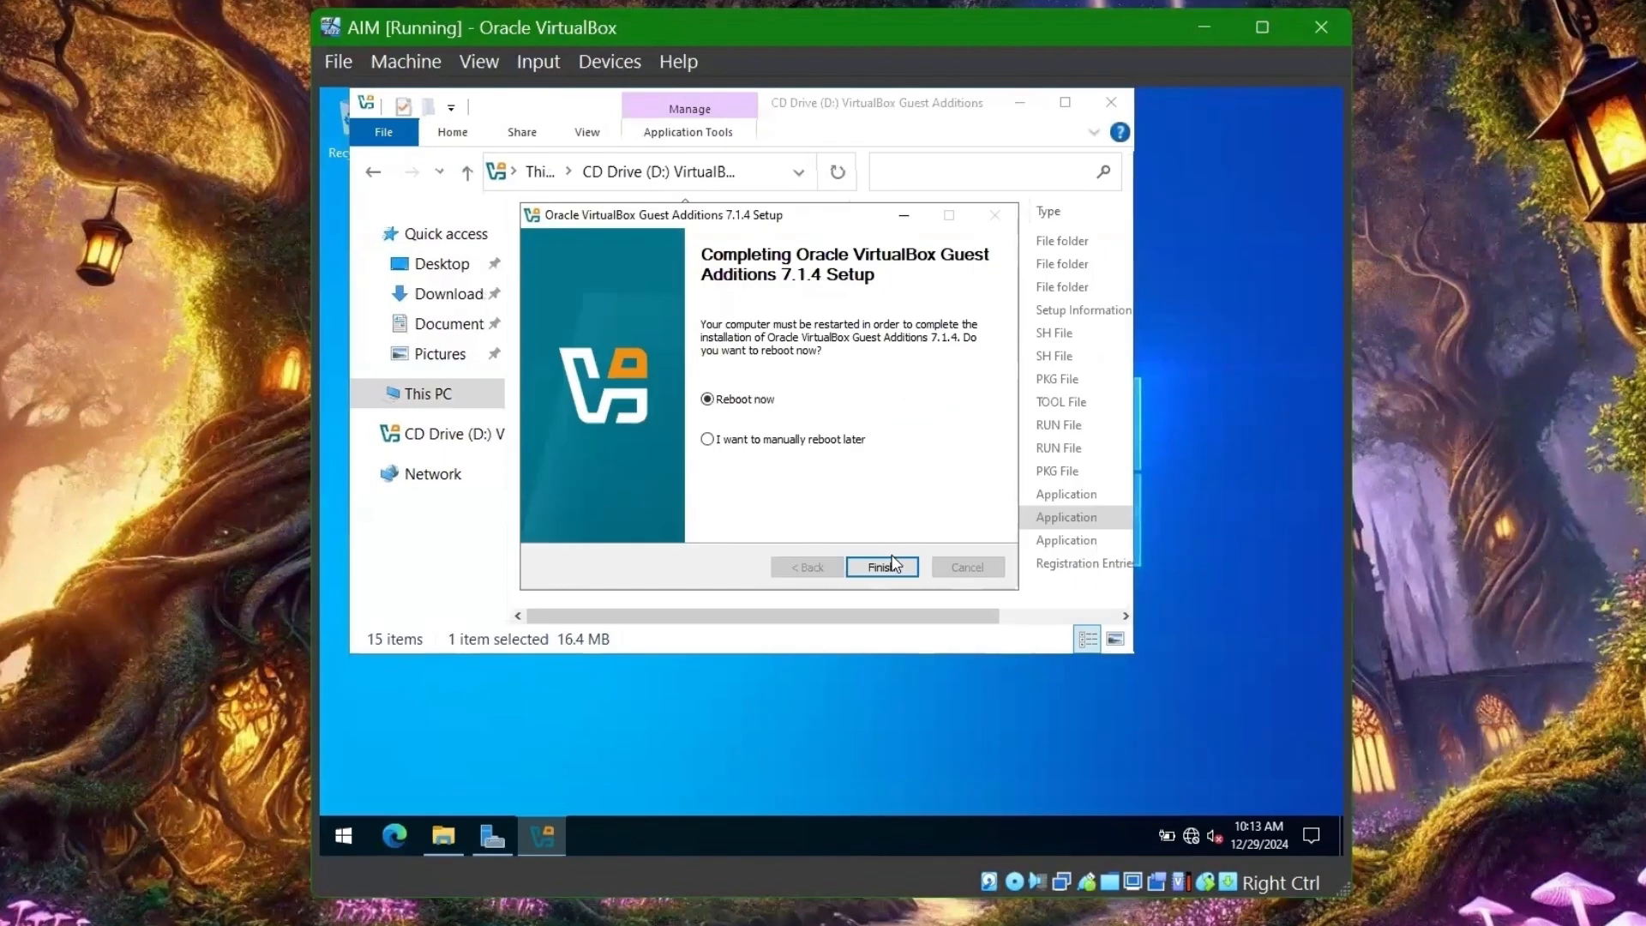
pyautogui.click(891, 567)
pyautogui.click(539, 61)
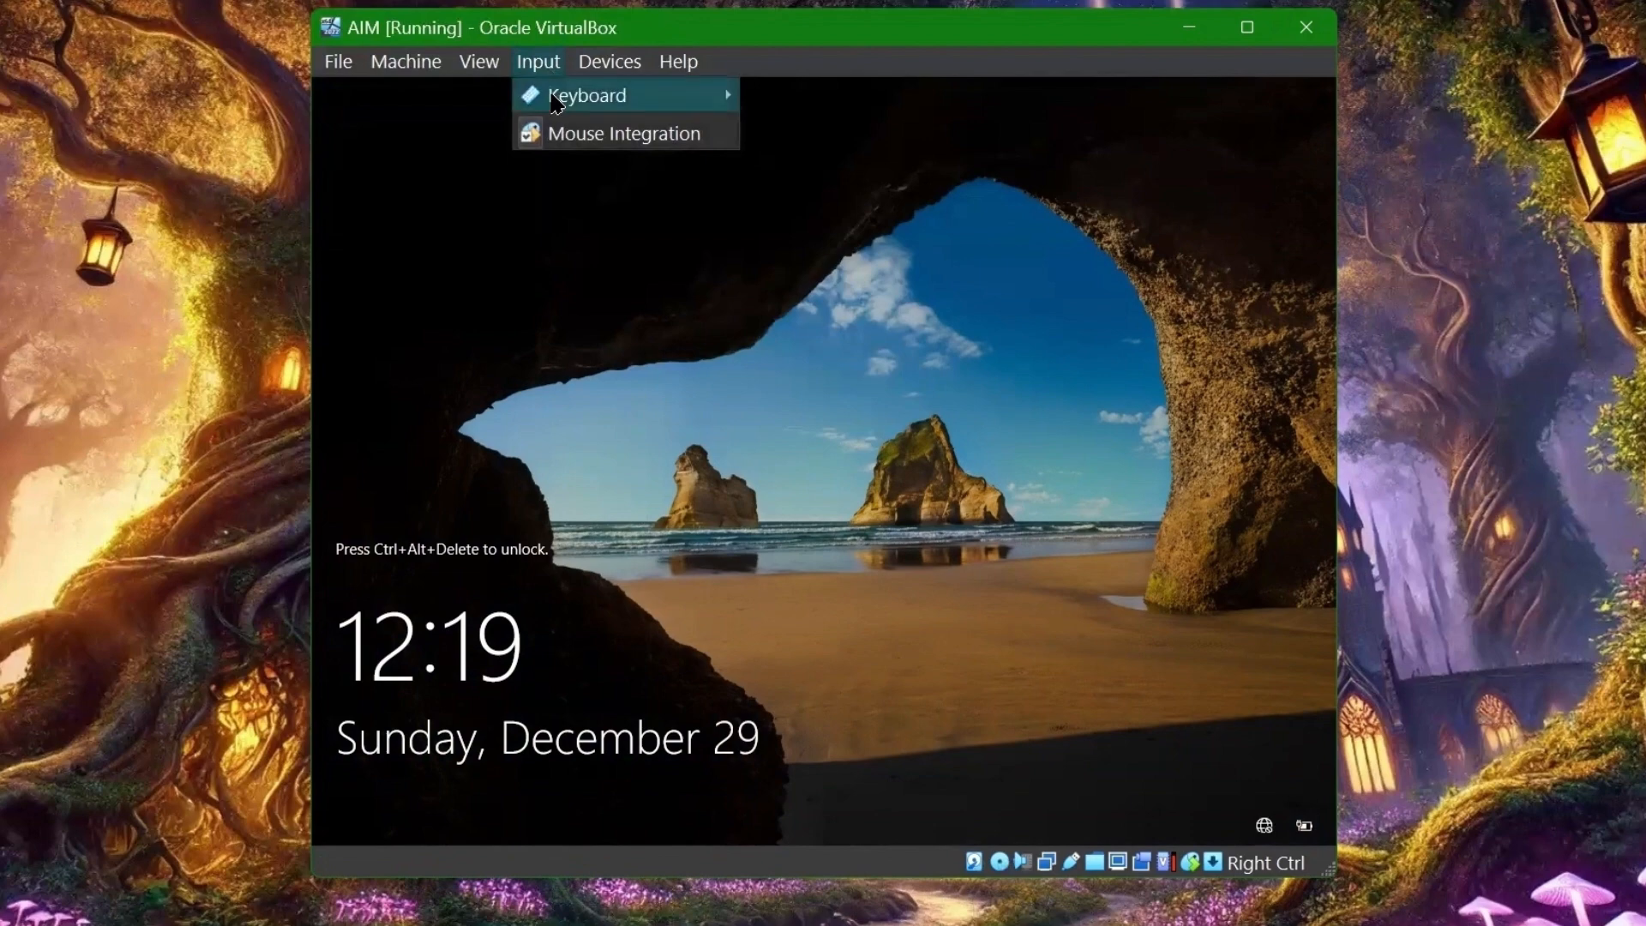
pyautogui.moveTo(626, 96)
pyautogui.click(802, 169)
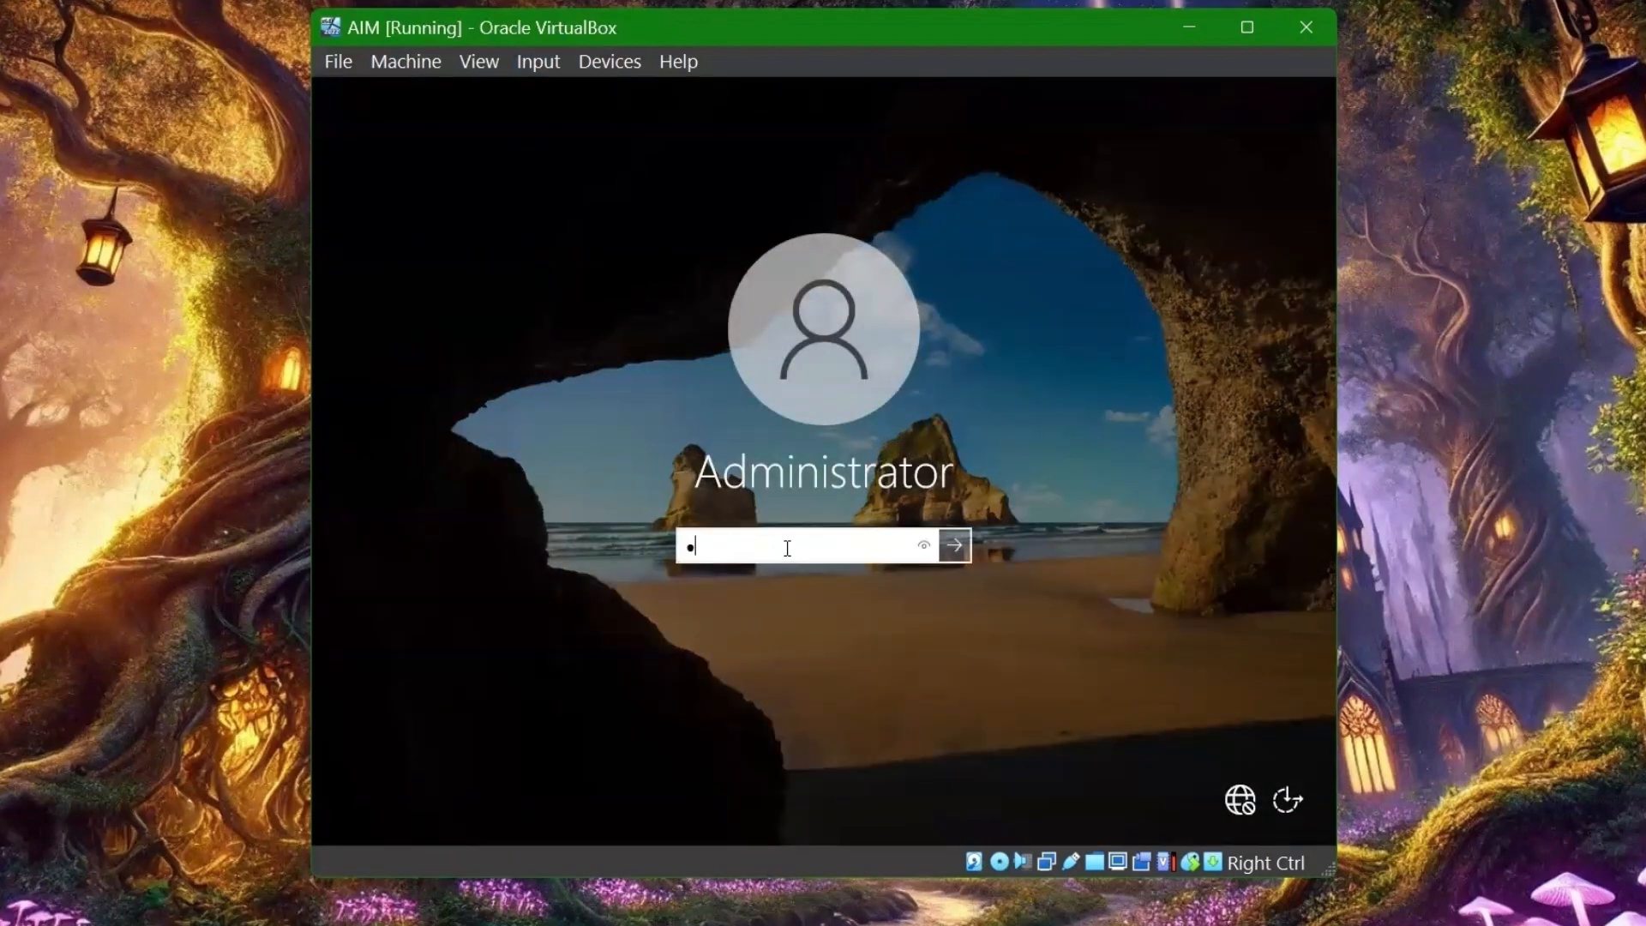
# - Sign in as Administrator and open the Wallpaper folder on the Transfer (Z:) share
pyautogui.press('Return')
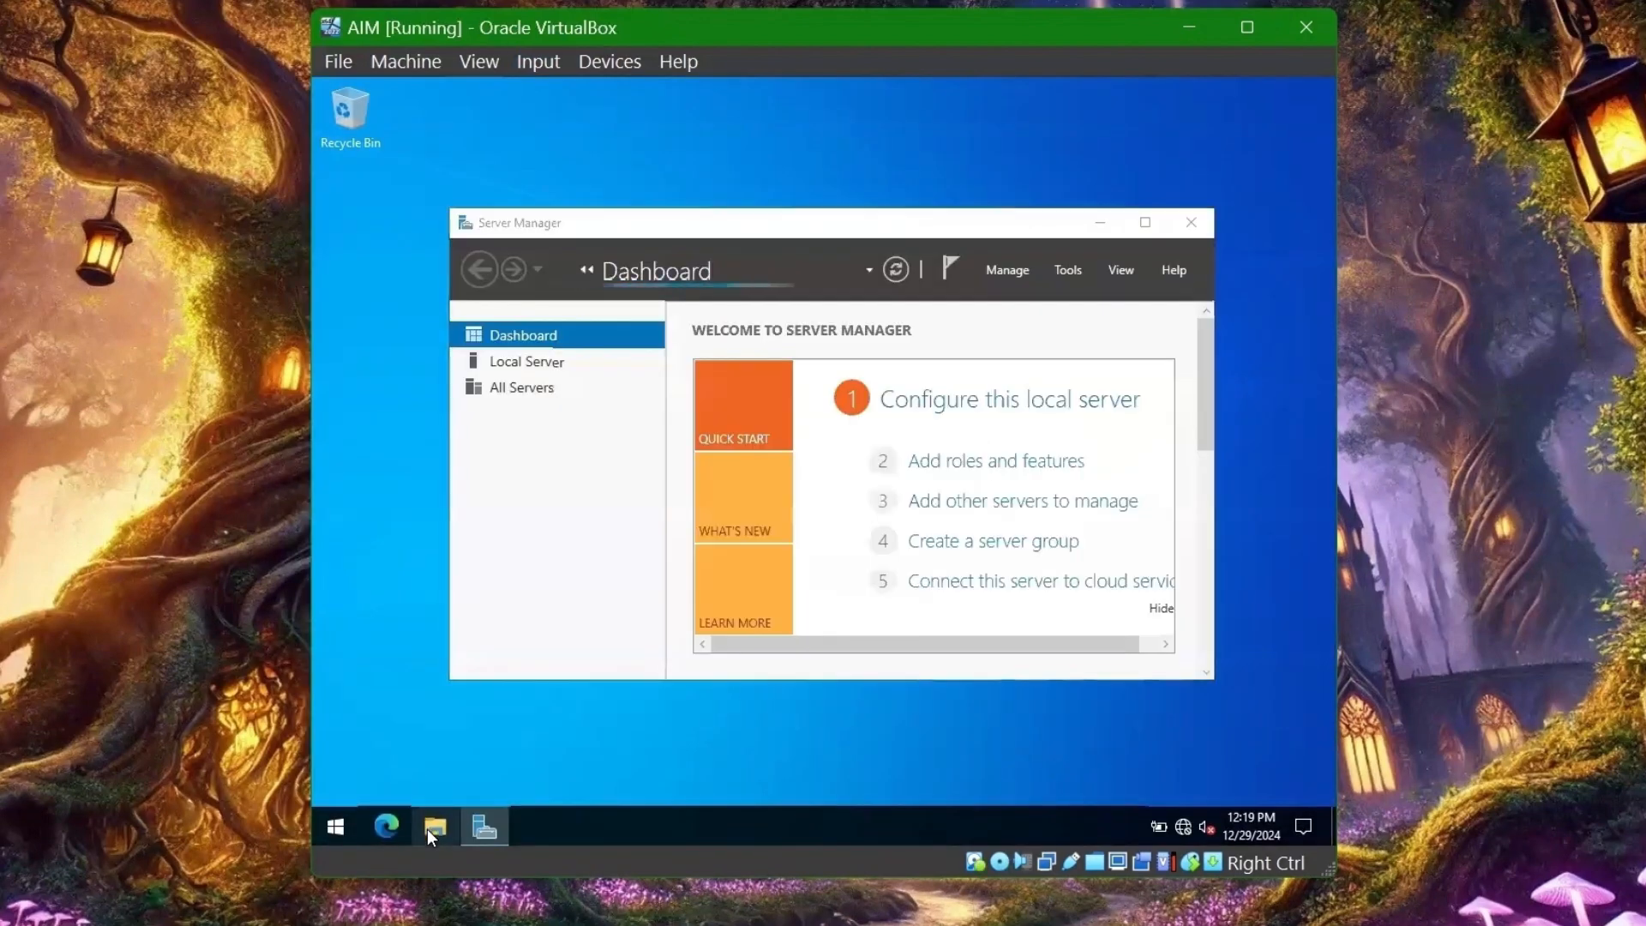
pyautogui.click(436, 826)
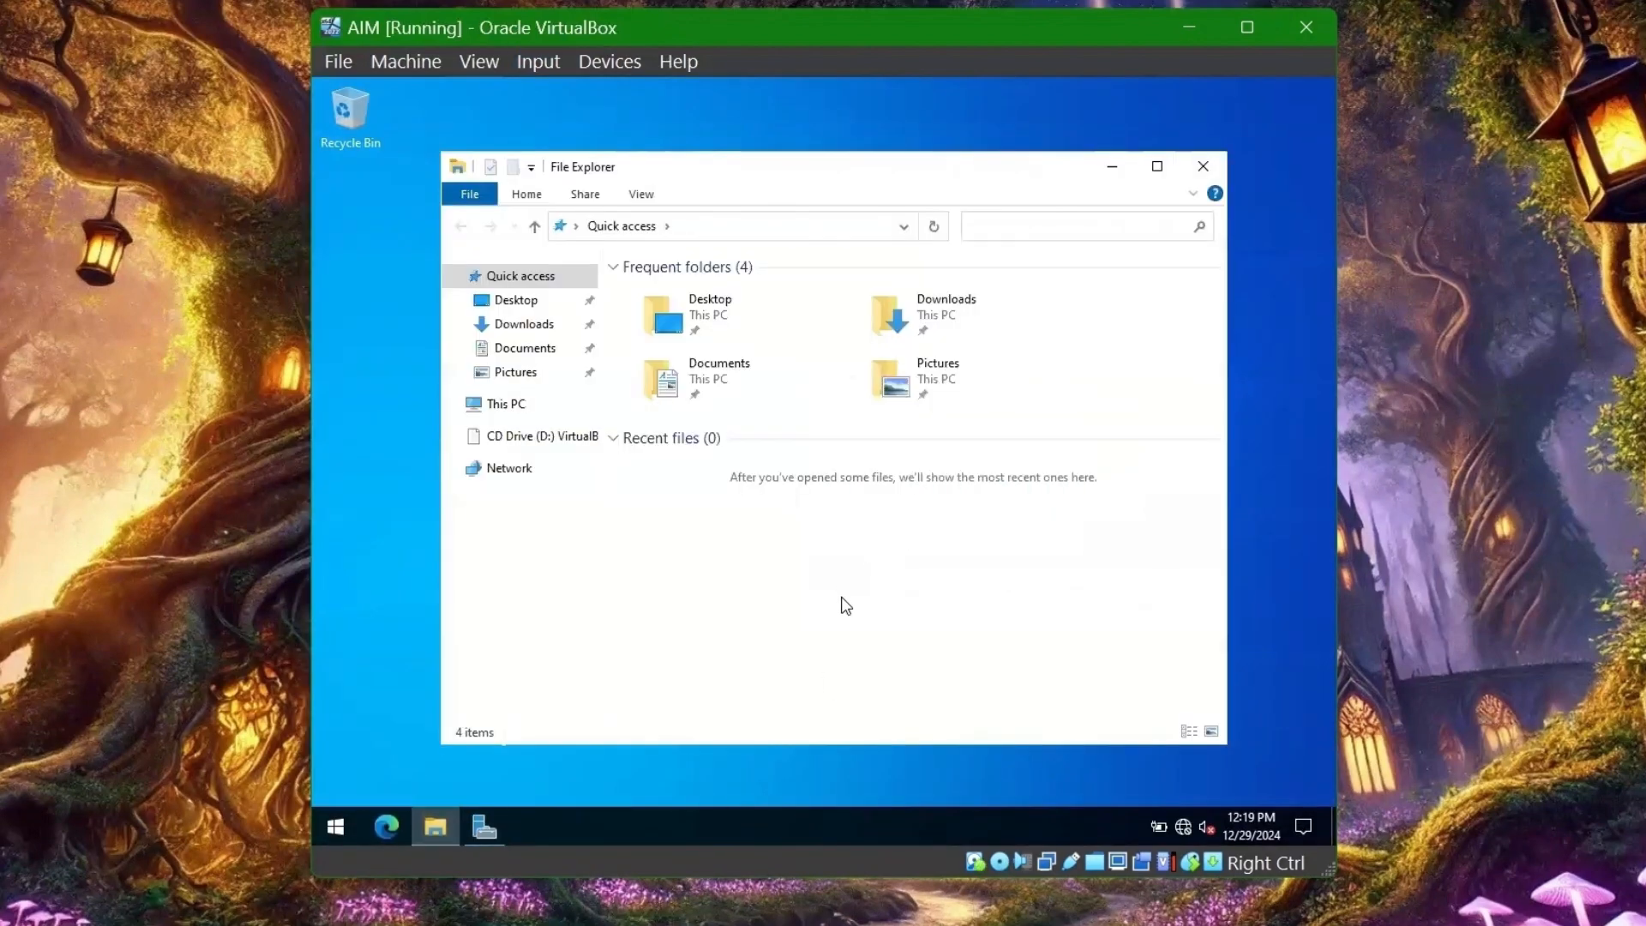
pyautogui.click(507, 404)
pyautogui.click(727, 641)
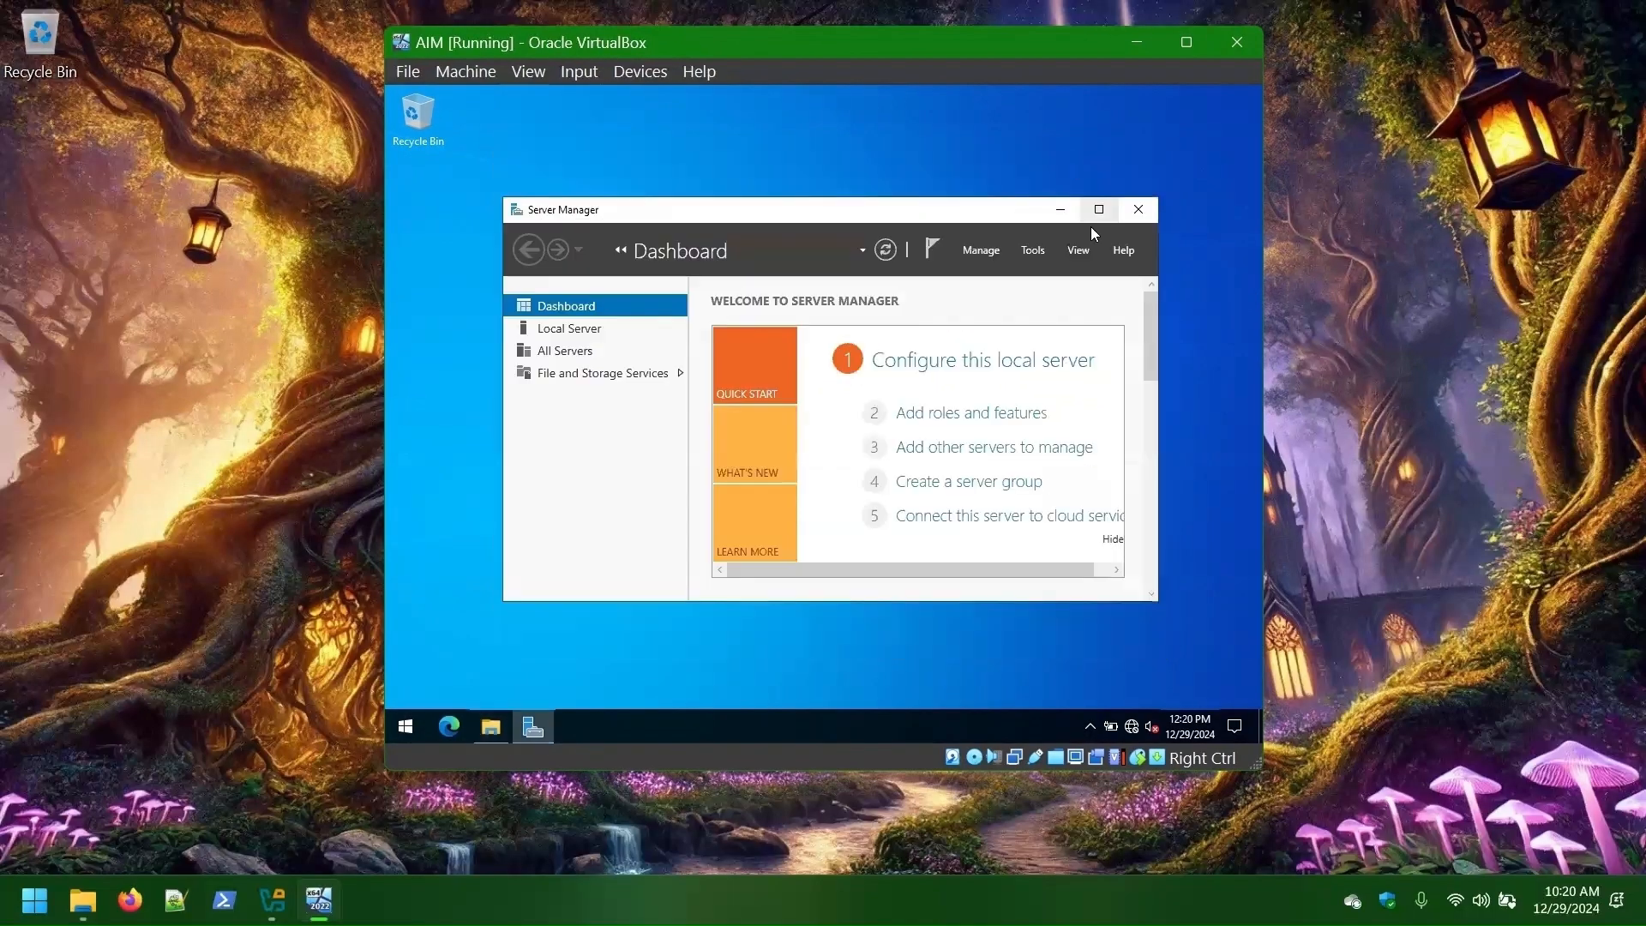
pyautogui.click(1097, 215)
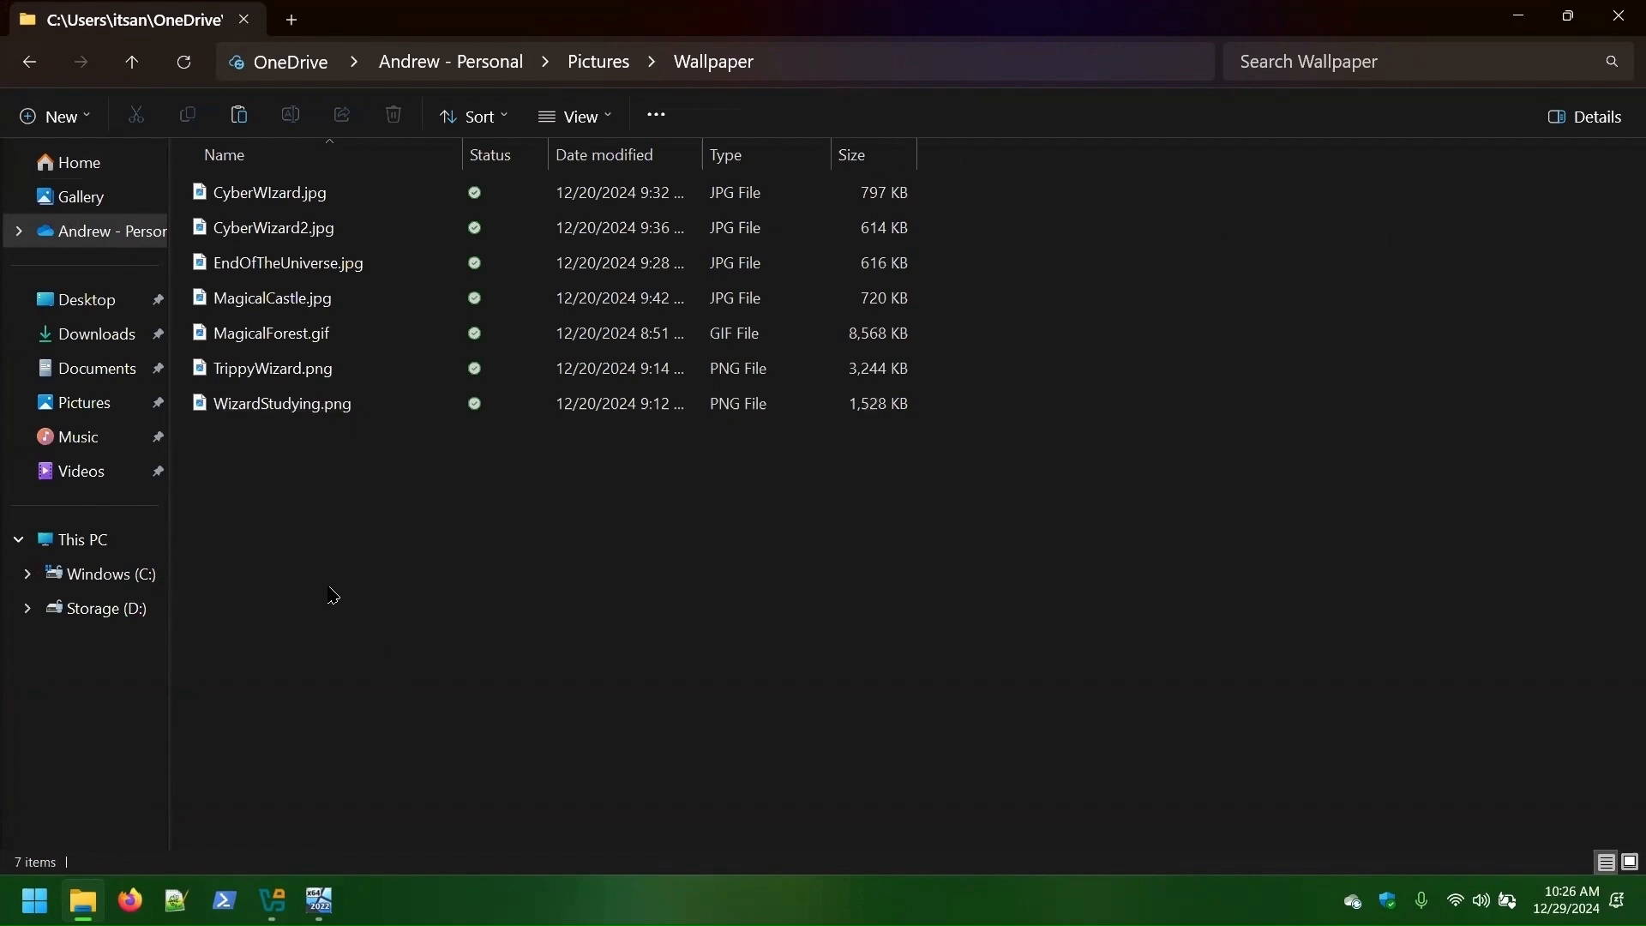
pyautogui.press('Down')
pyautogui.press('Down')
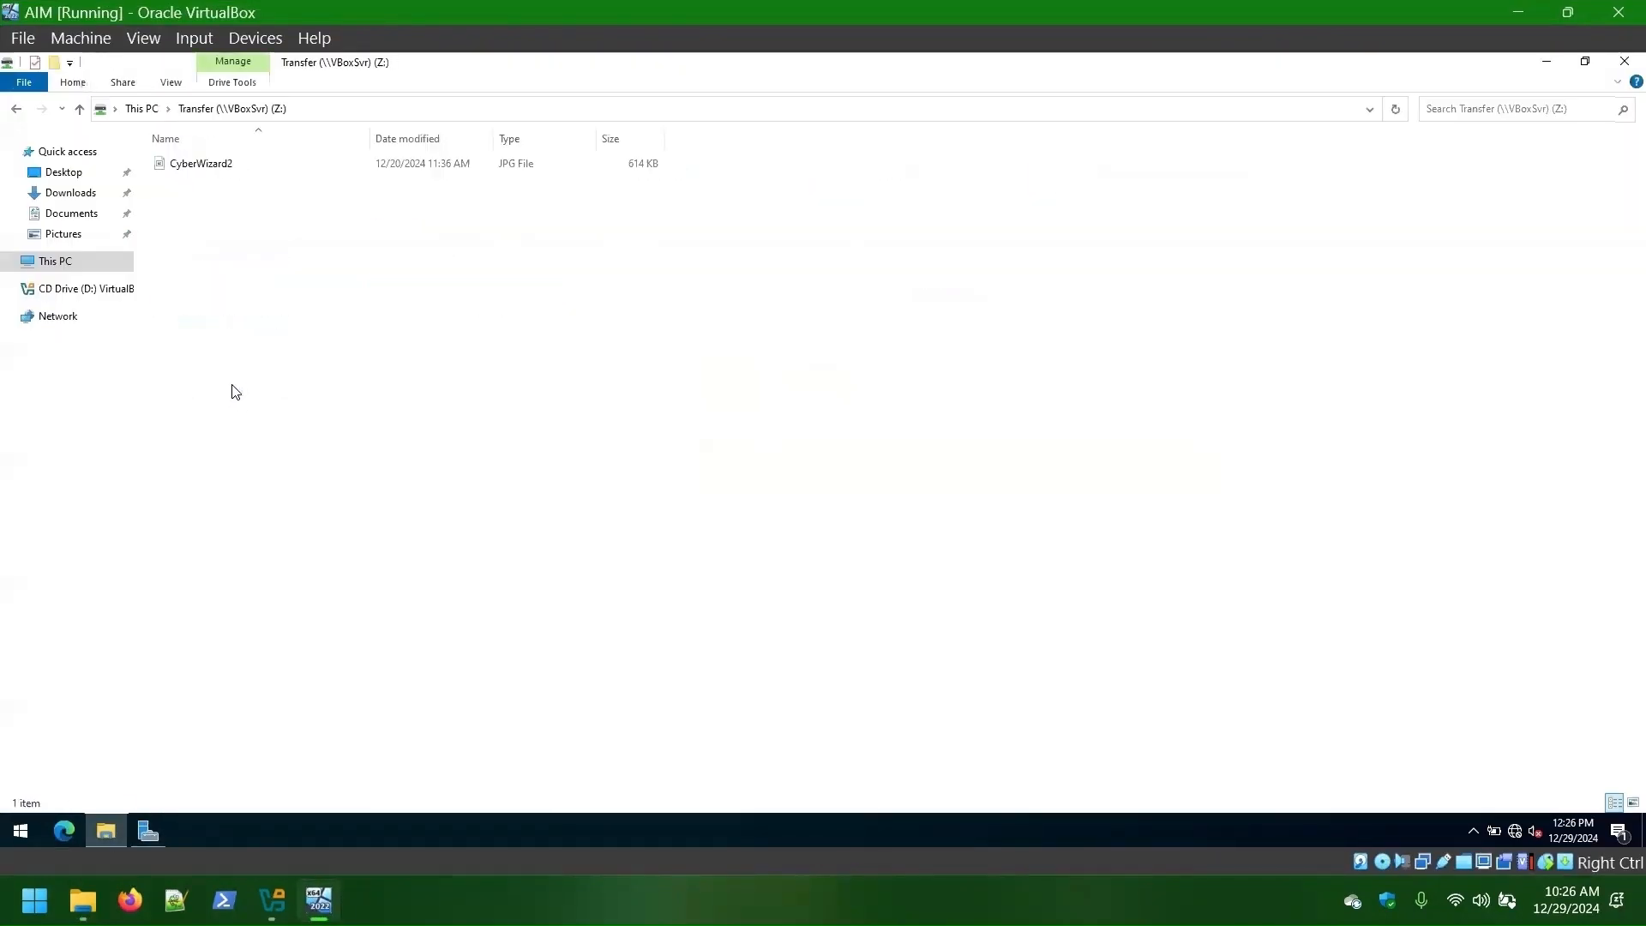
# - Copy CyberWizard2.jpg into Pictures and set it as the desktop background
pyautogui.rightClick(206, 168)
pyautogui.click(249, 419)
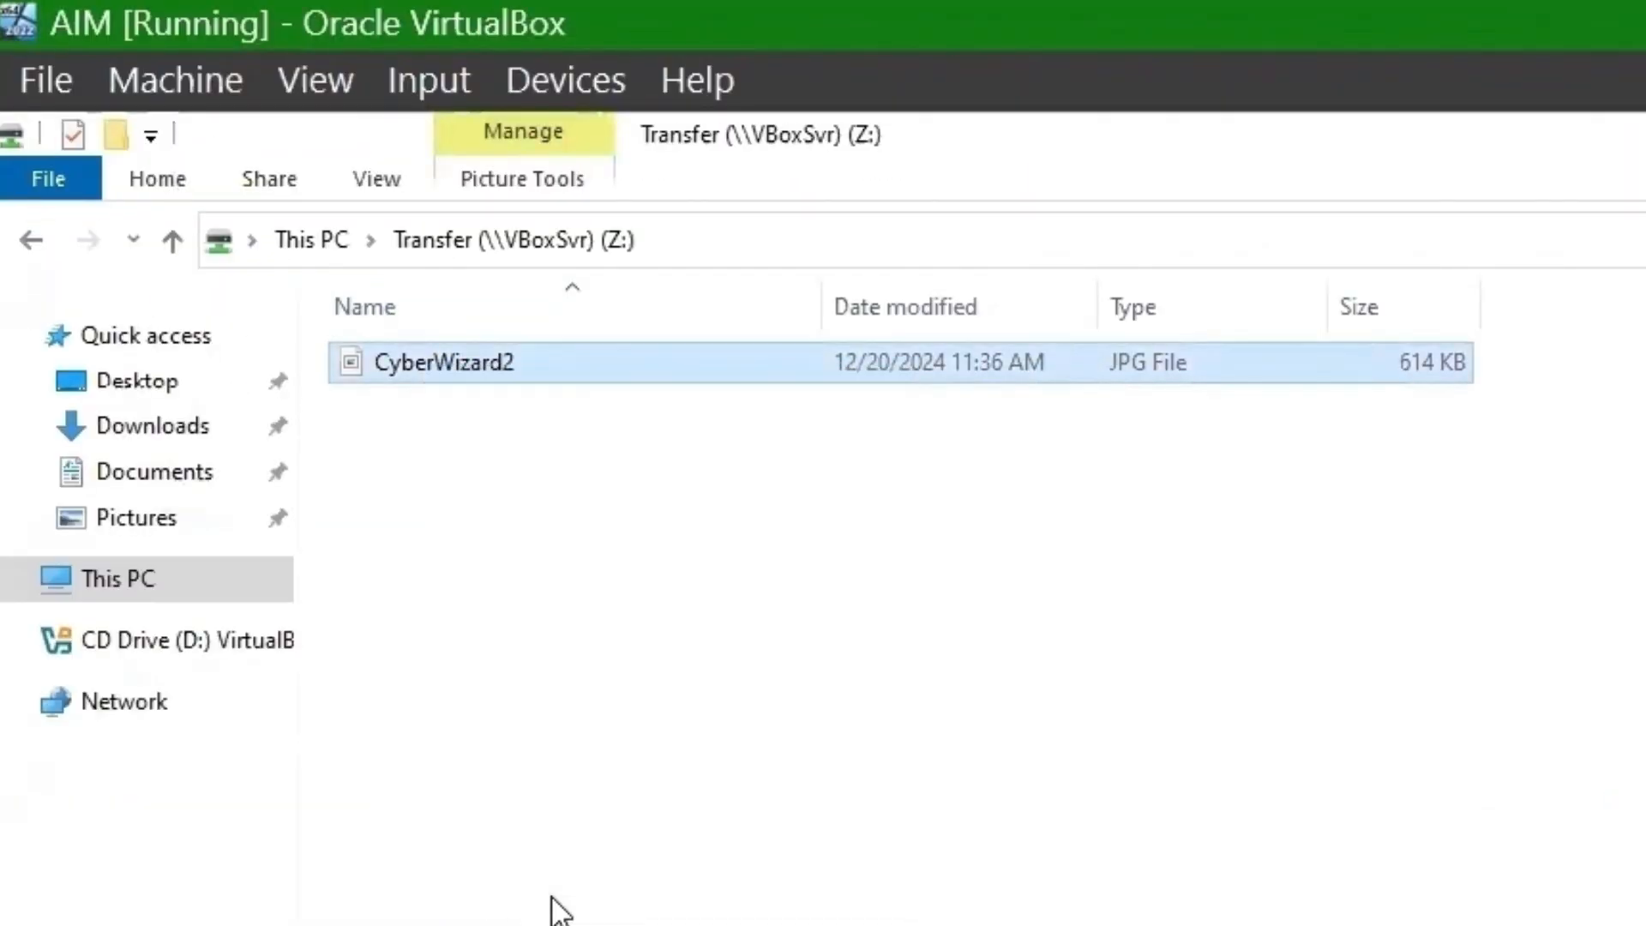
pyautogui.click(59, 241)
pyautogui.rightClick(531, 466)
pyautogui.click(601, 723)
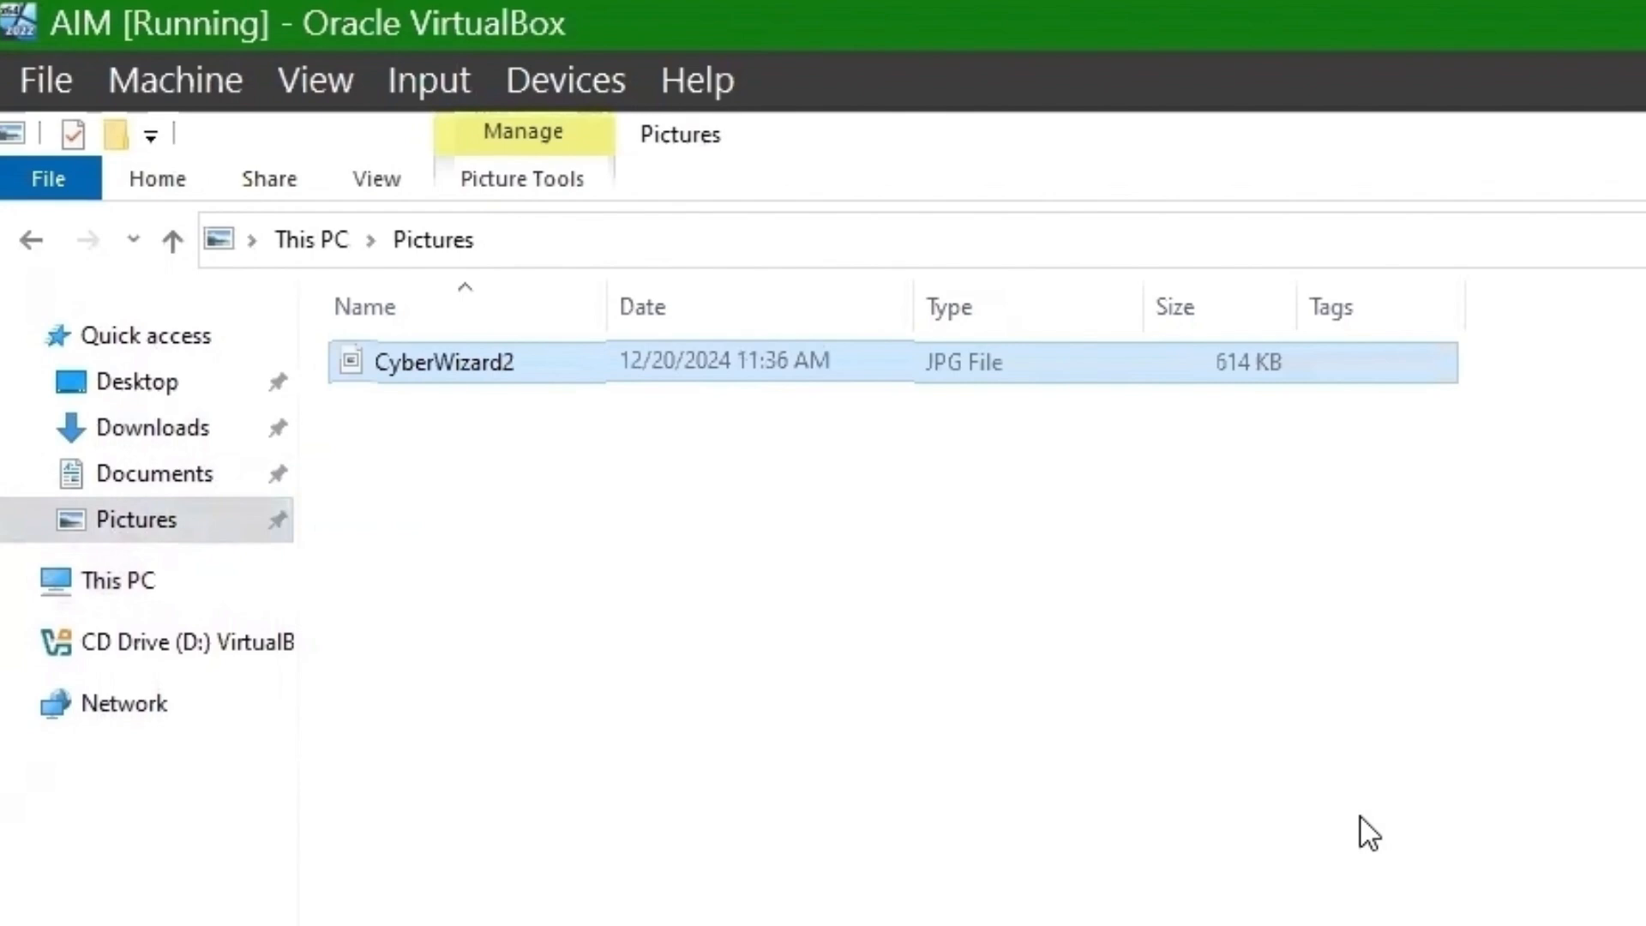
pyautogui.click(1361, 818)
pyautogui.rightClick(440, 368)
pyautogui.click(614, 494)
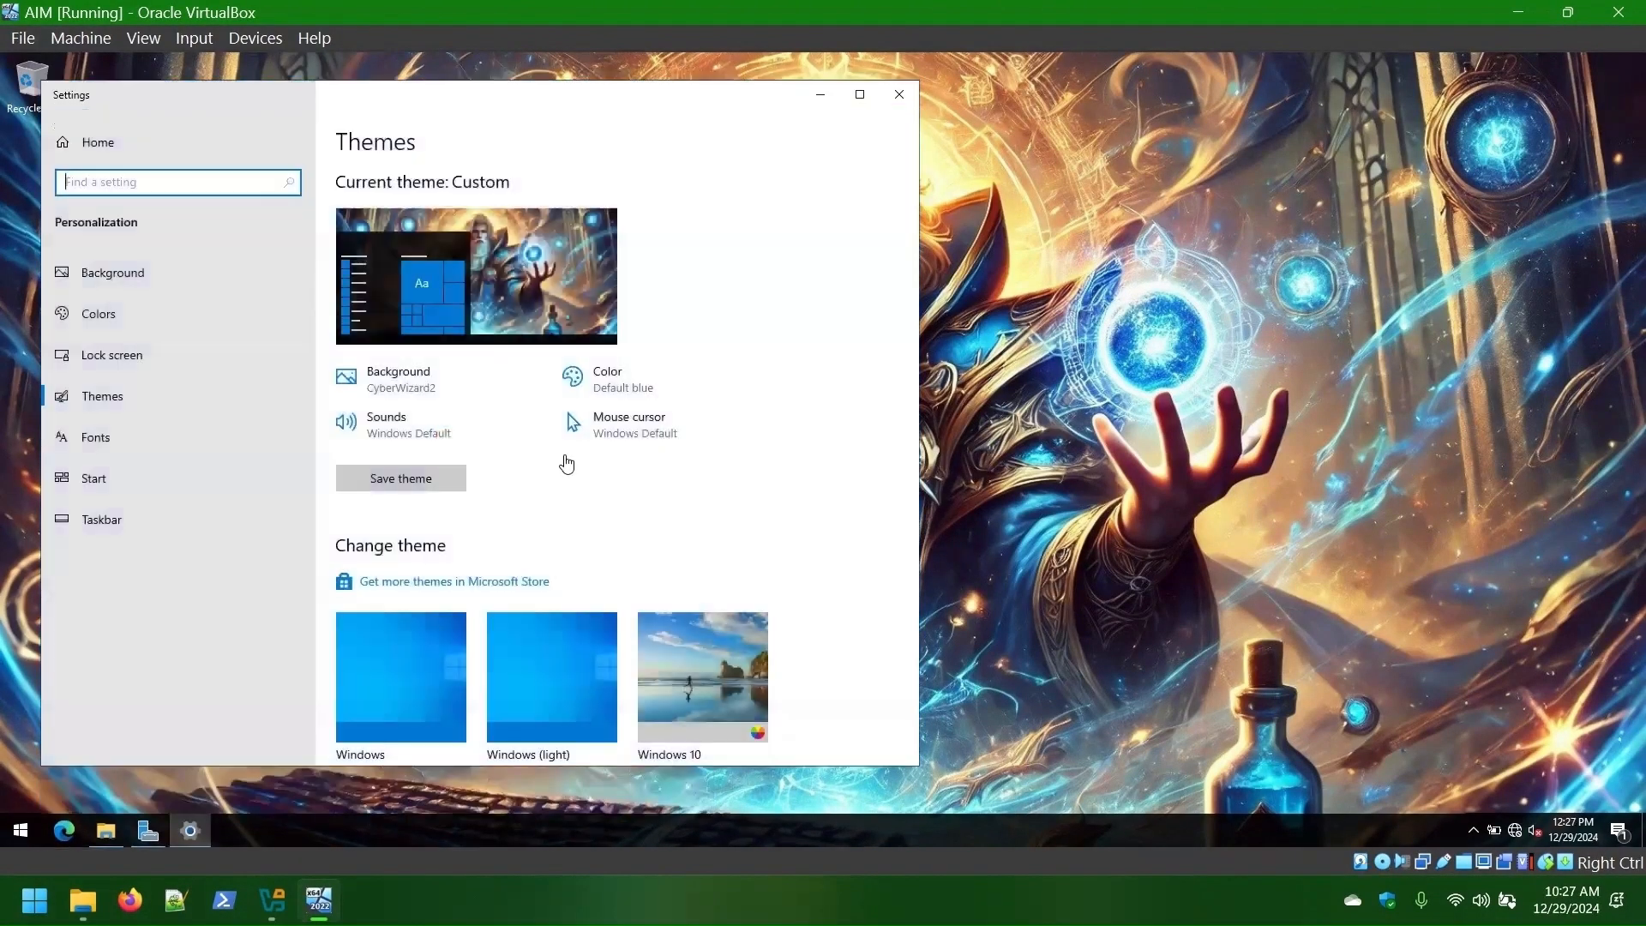
# - Switch the guest's colours to Dark mode with the Orchid light accent
pyautogui.click(88, 290)
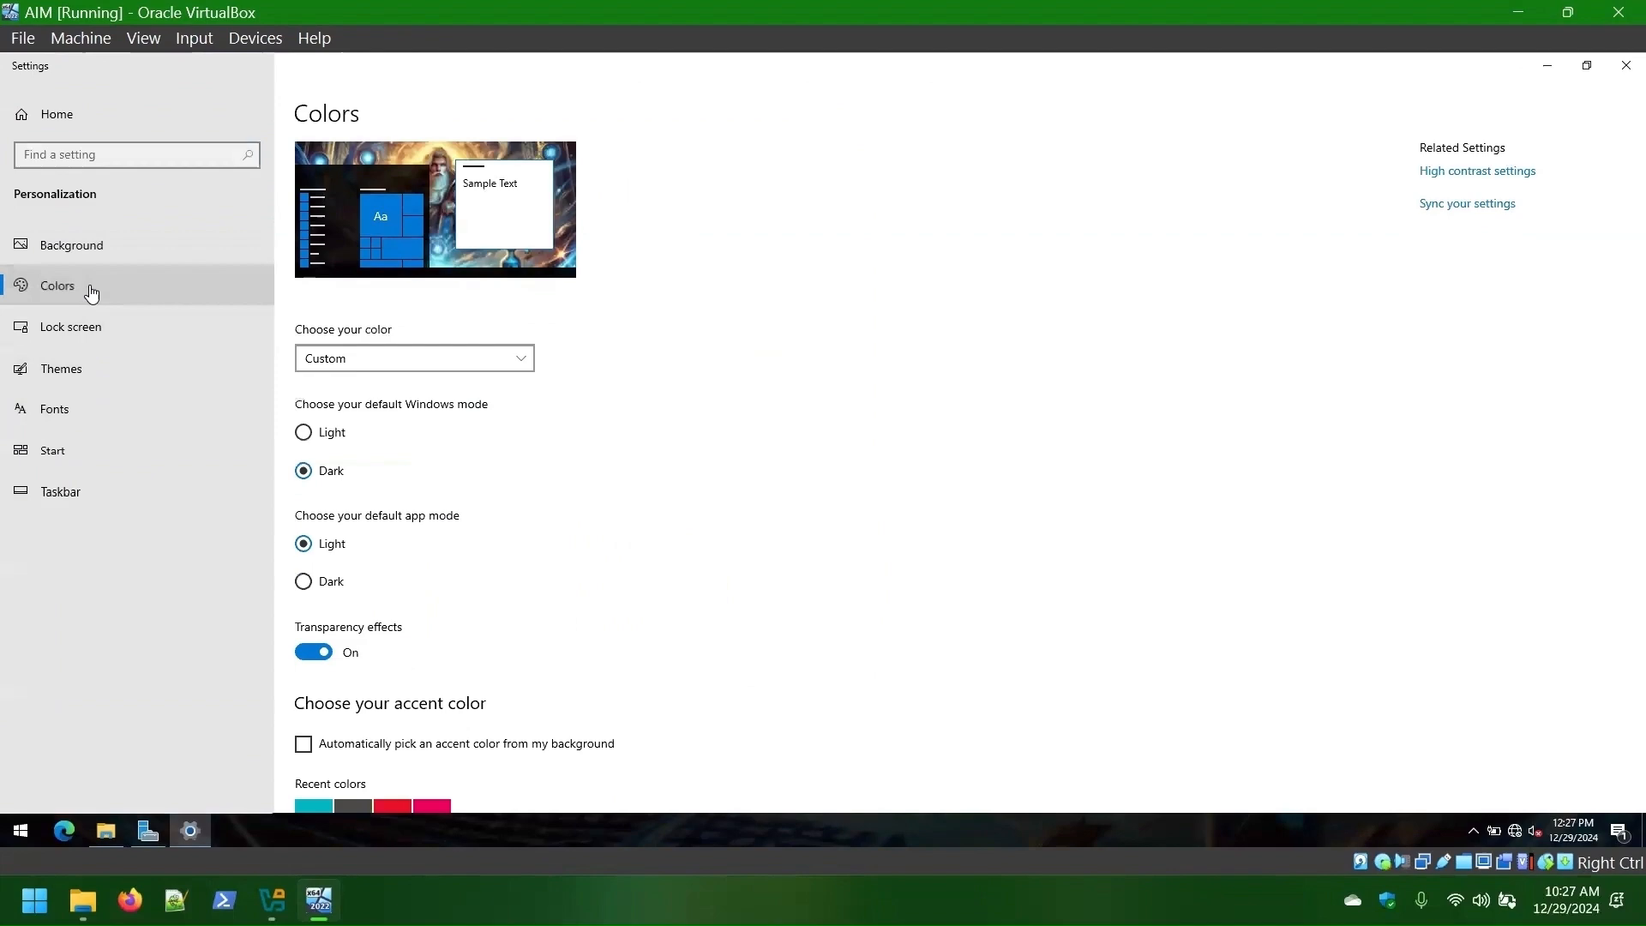
pyautogui.click(304, 582)
pyautogui.scroll(-3, 334, 639)
pyautogui.click(331, 438)
pyautogui.scroll(-1, 787, 436)
pyautogui.click(585, 548)
pyautogui.scroll(-1, 585, 549)
# - Visit the Themes and Taskbar settings pages, then bring up the VirtualBox Manager details
pyautogui.click(69, 403)
pyautogui.click(65, 536)
pyautogui.scroll(-5, 967, 440)
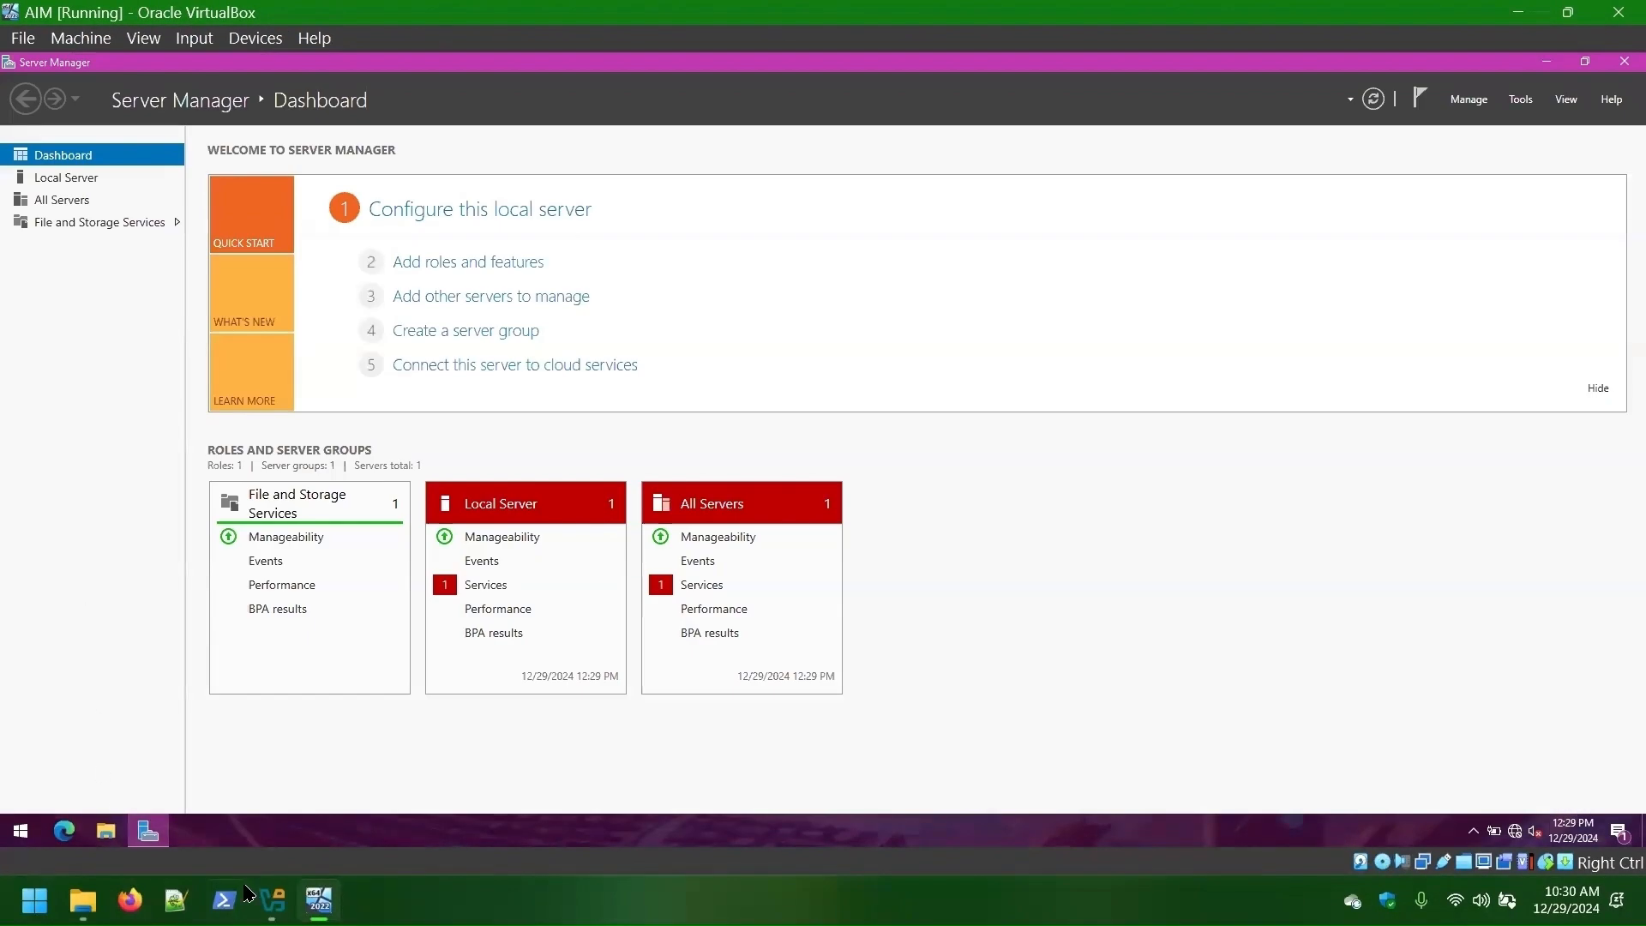
pyautogui.click(271, 900)
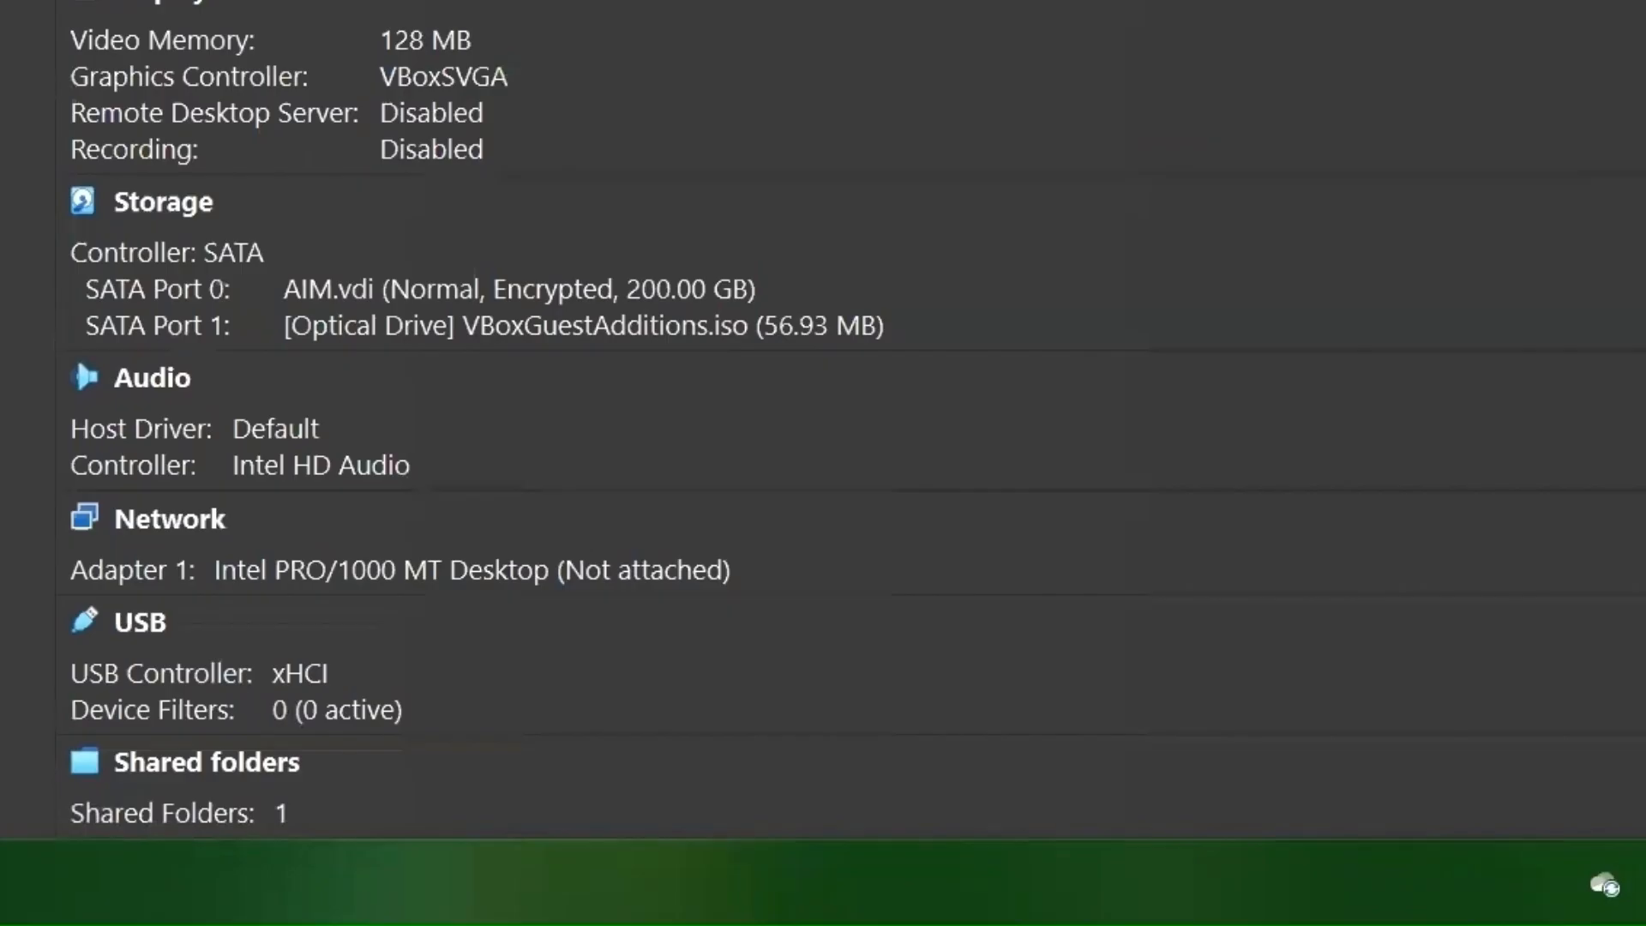
# - Attach AIM's Adapter 1 to NAT and dismiss the guest's network discovery prompt
pyautogui.click(632, 572)
pyautogui.click(964, 668)
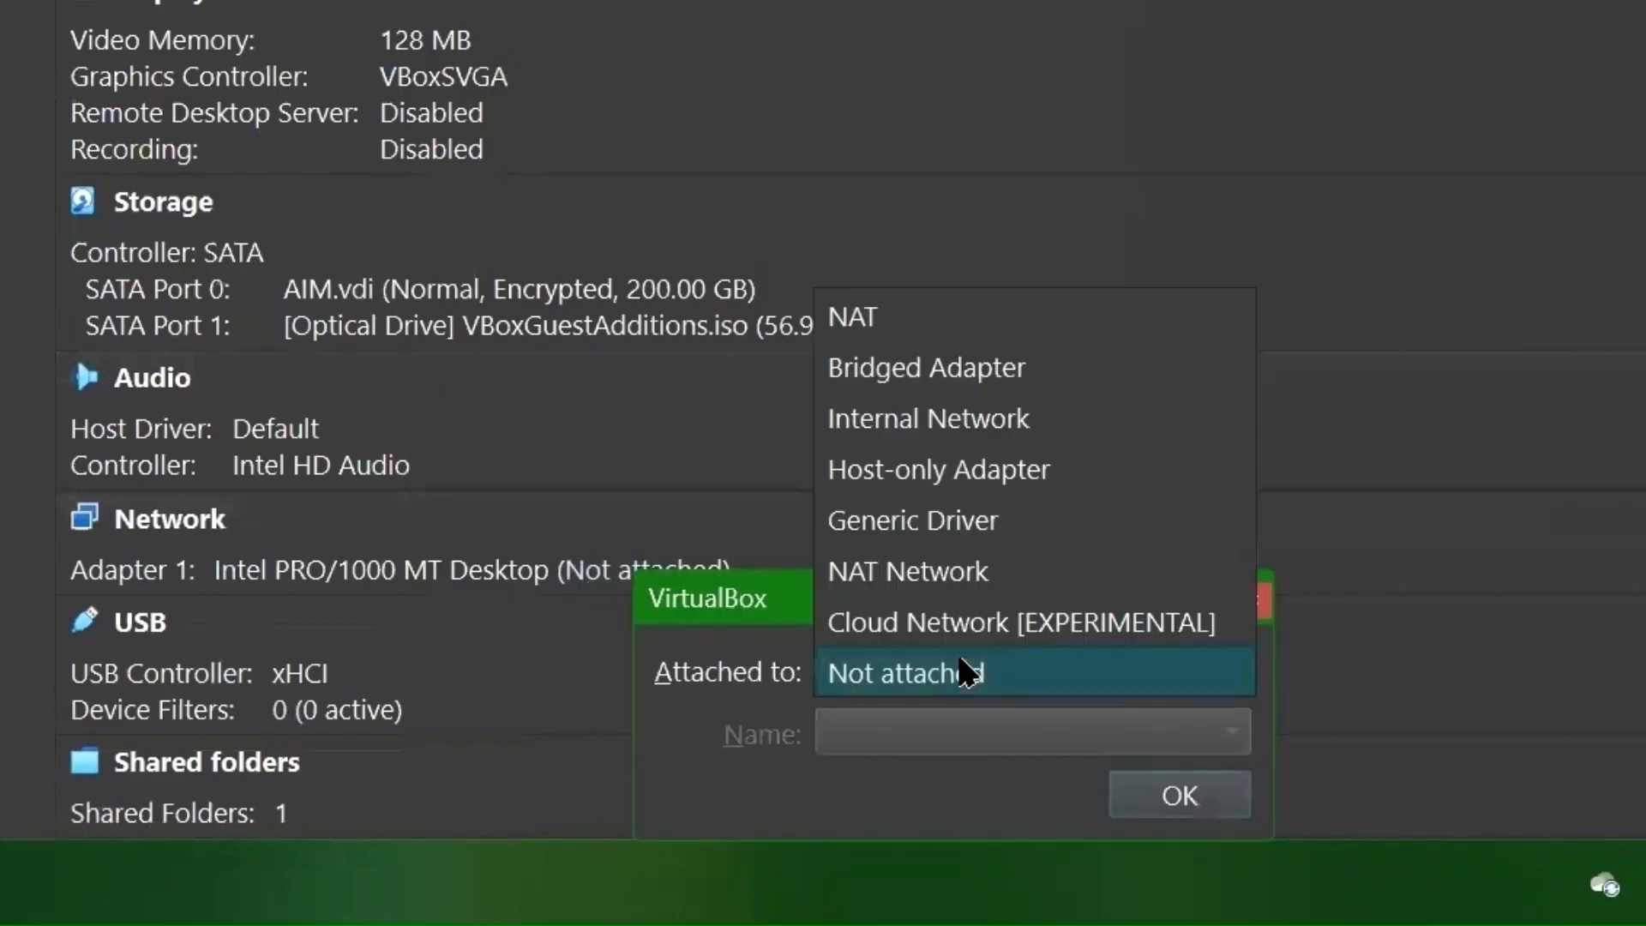
pyautogui.click(892, 322)
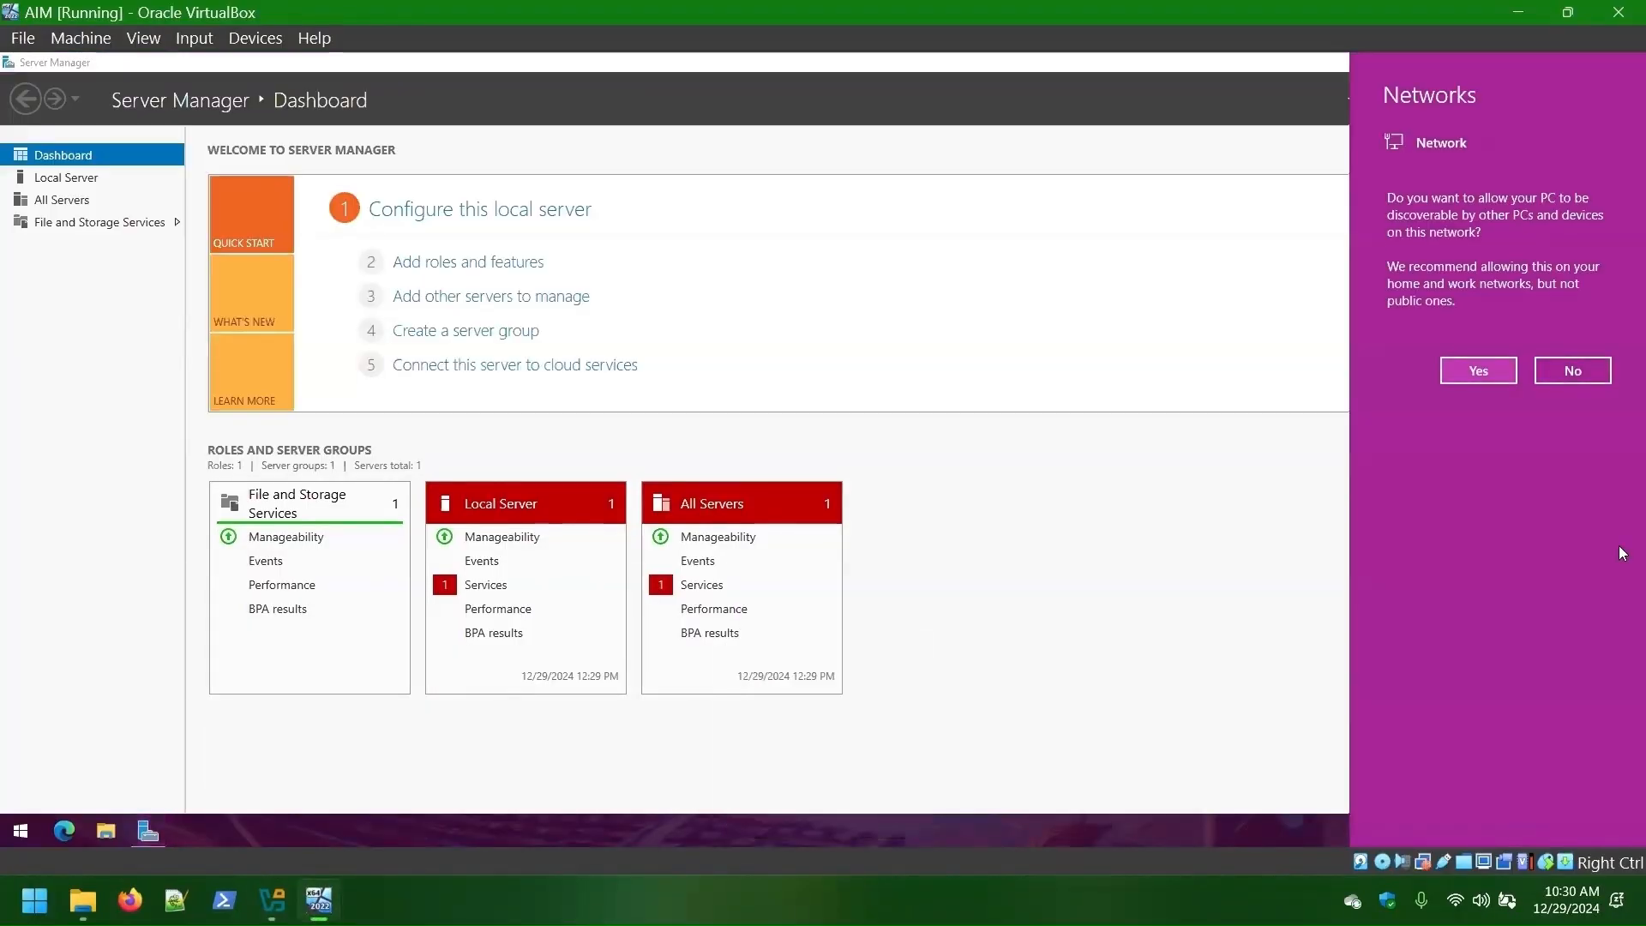
pyautogui.click(1573, 370)
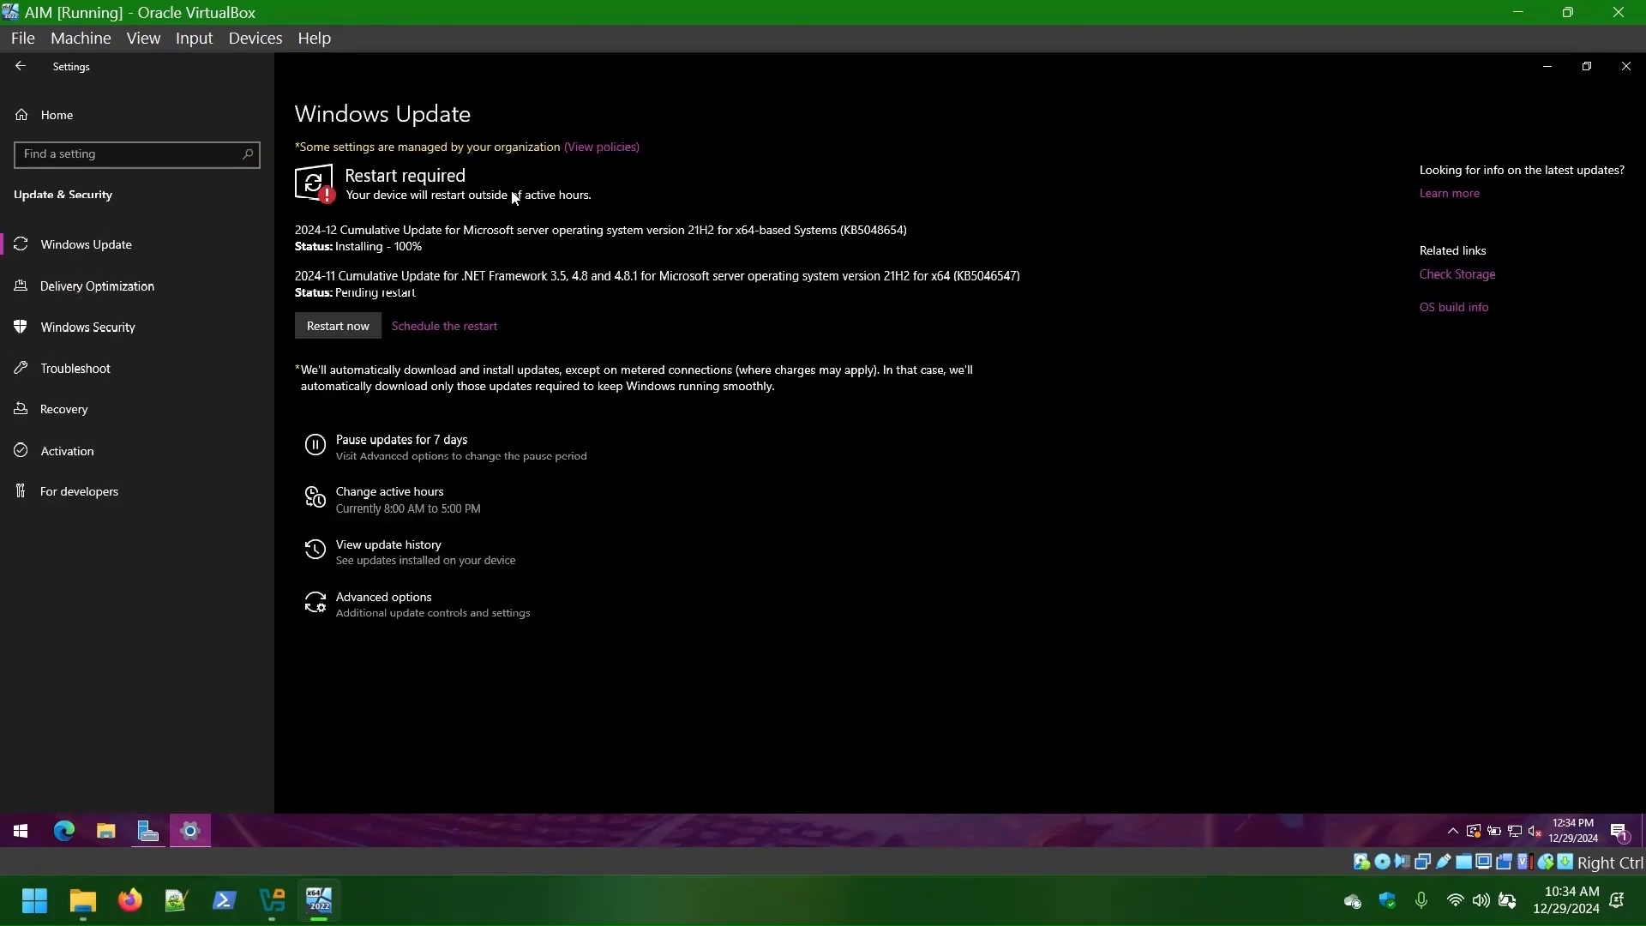
# - Restart the guest for its updates, then power off the AIM machine and bring it back up
pyautogui.click(337, 326)
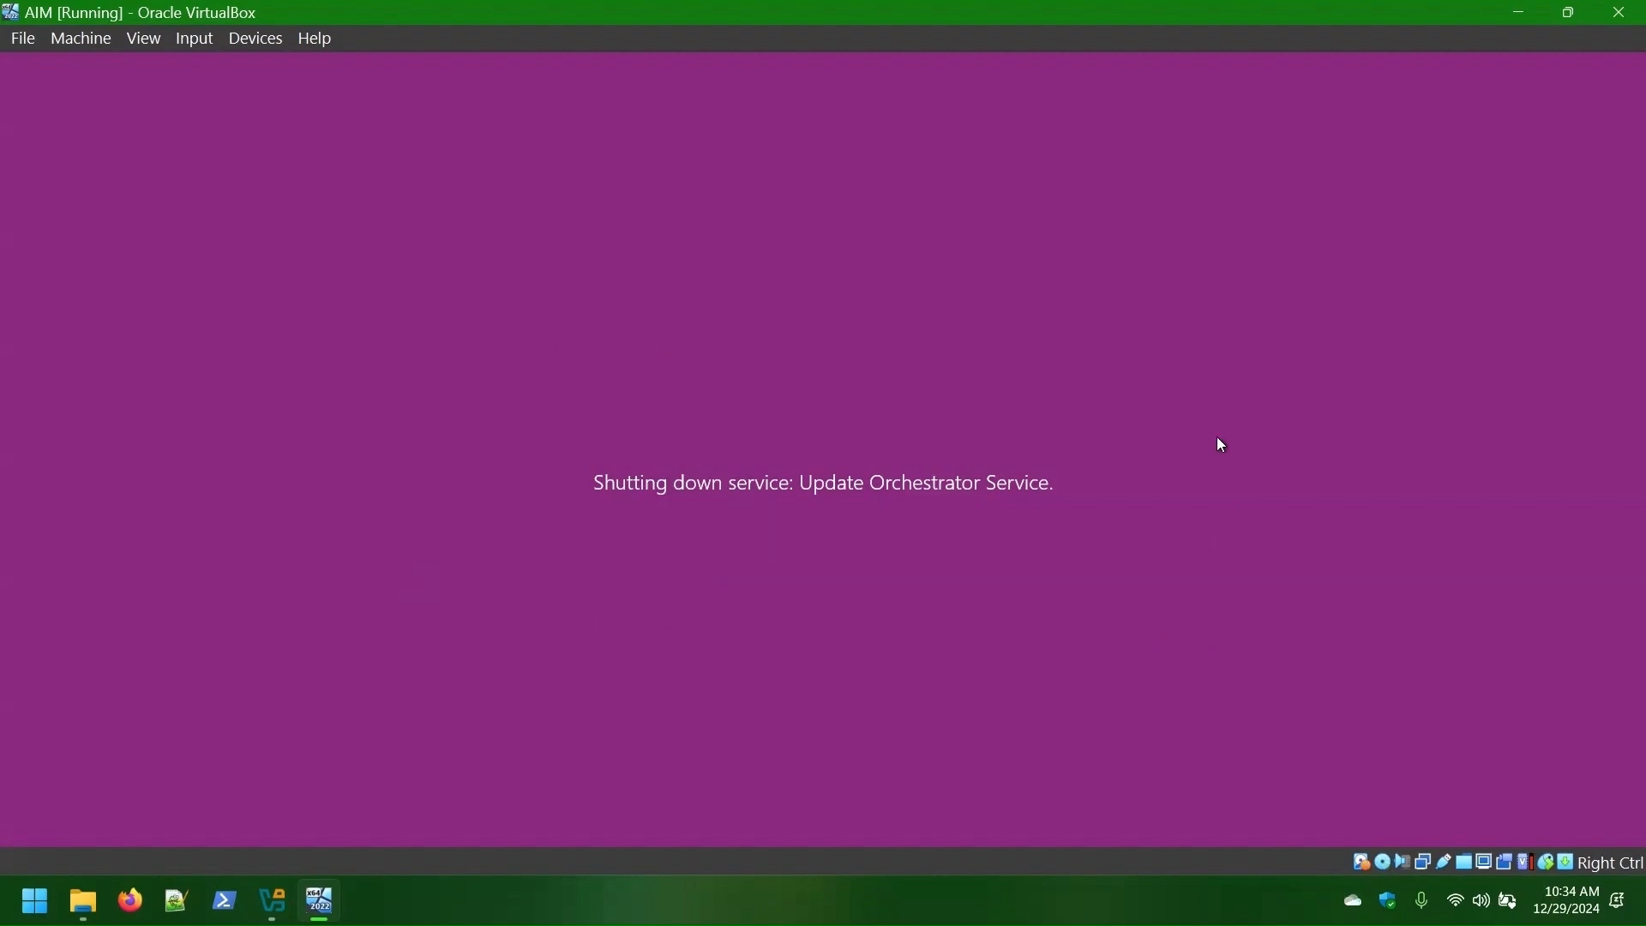
pyautogui.click(1619, 16)
pyautogui.click(722, 507)
pyautogui.click(627, 594)
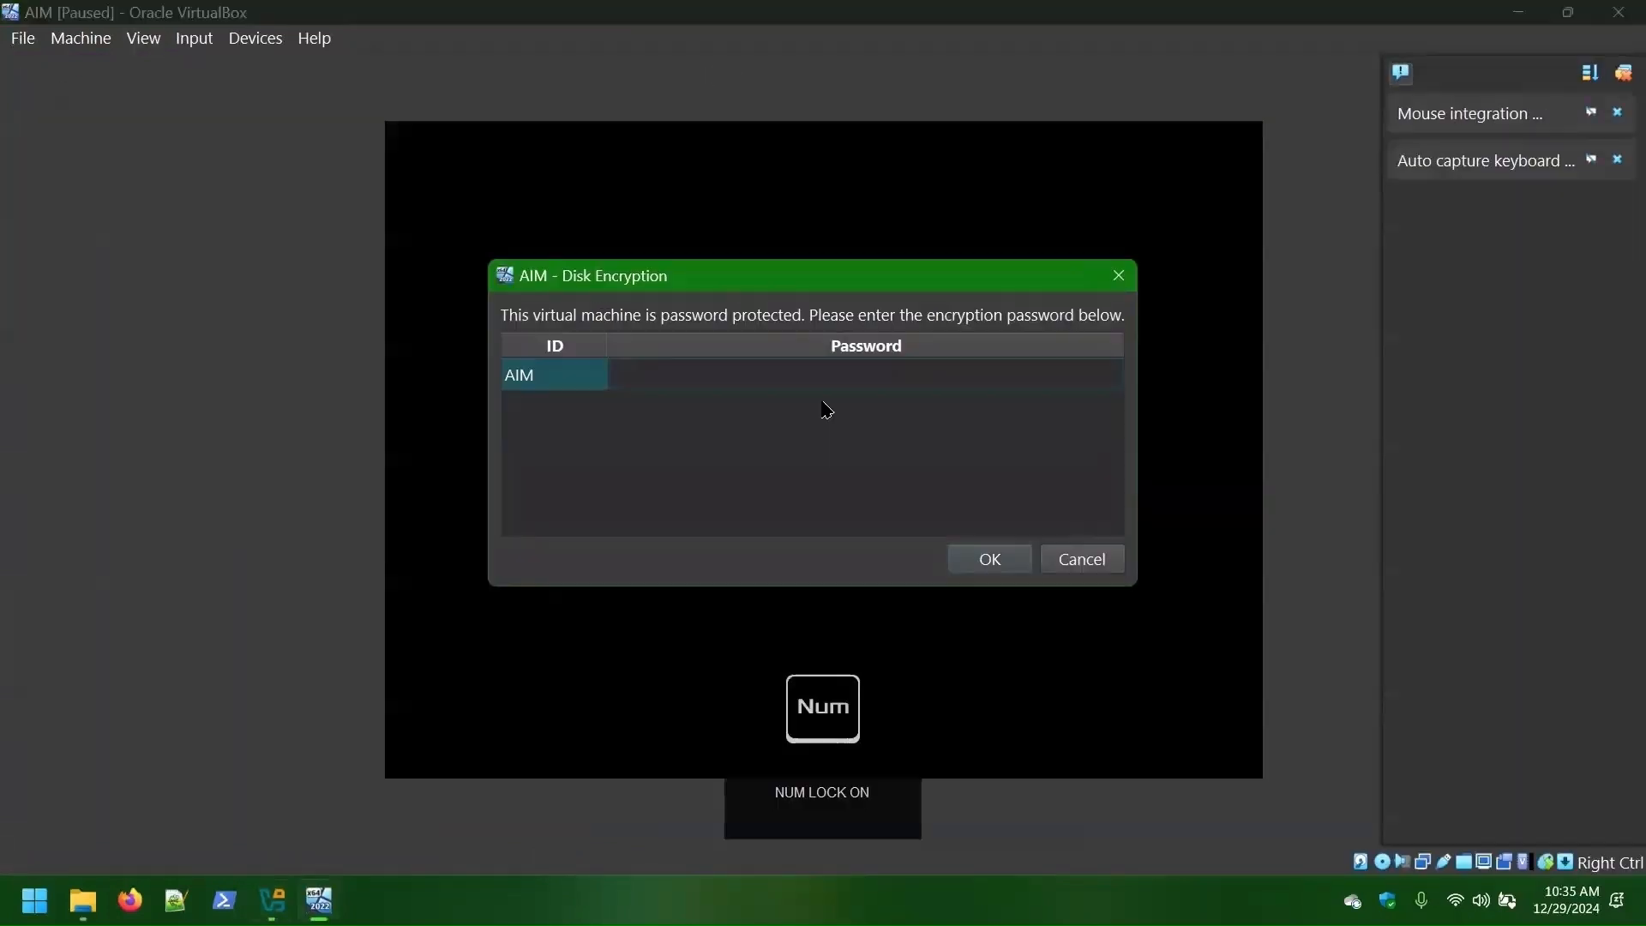
pyautogui.click(195, 39)
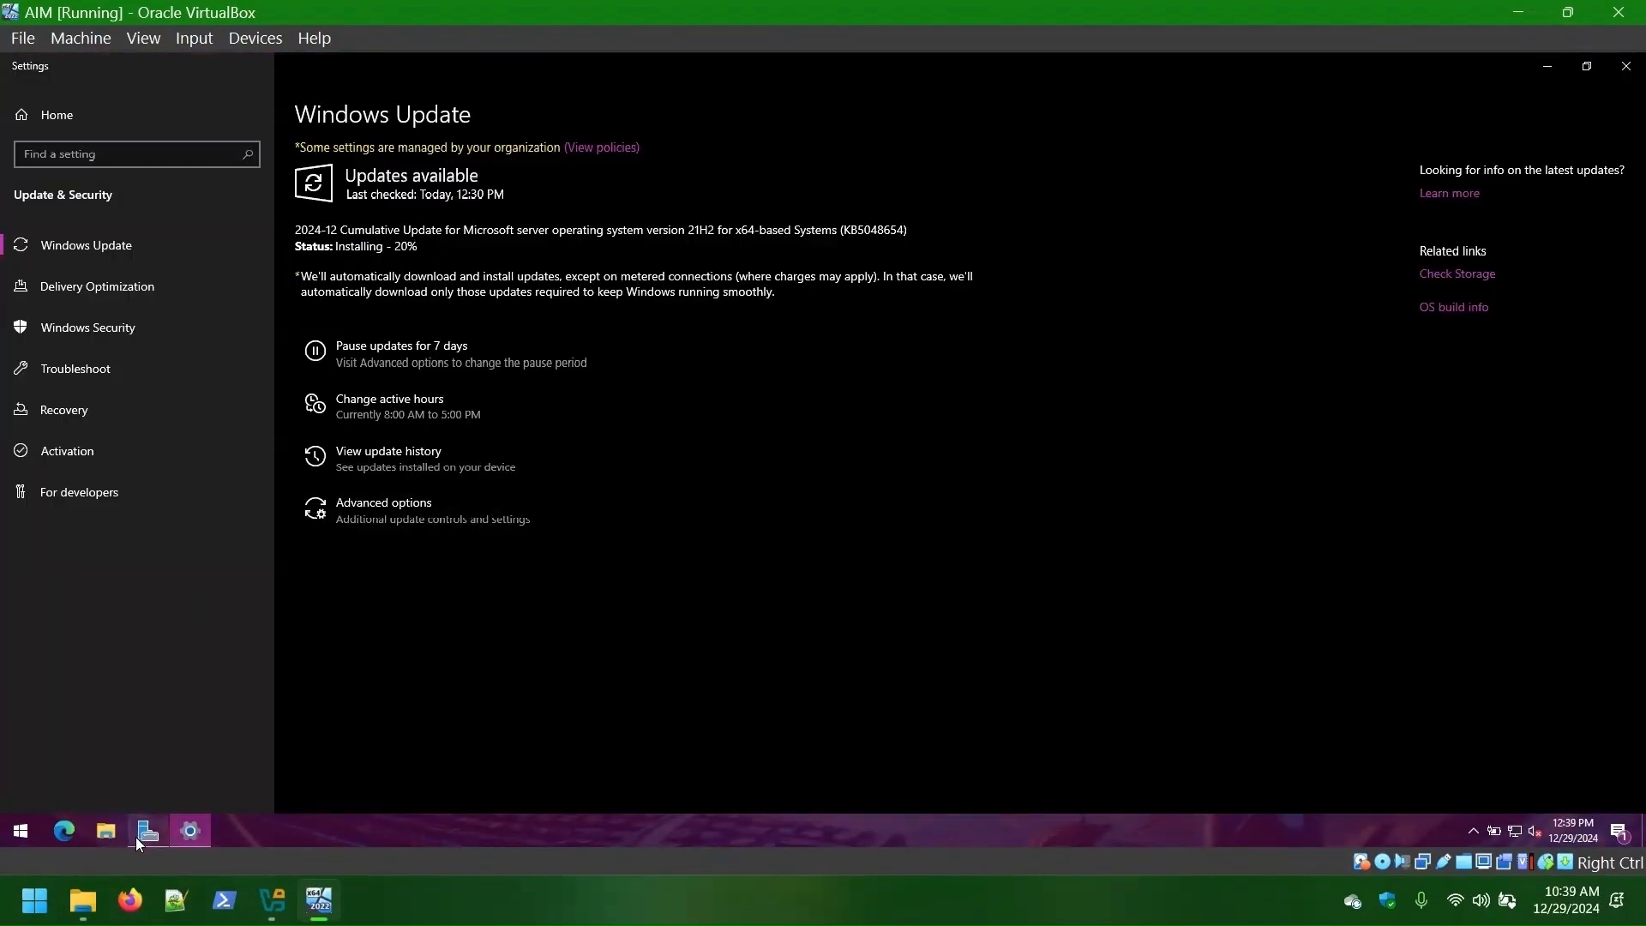
# - Rename the computer to AIM via Local Server properties, choosing Restart Later, then reopen Windows Update
pyautogui.click(137, 835)
pyautogui.click(62, 176)
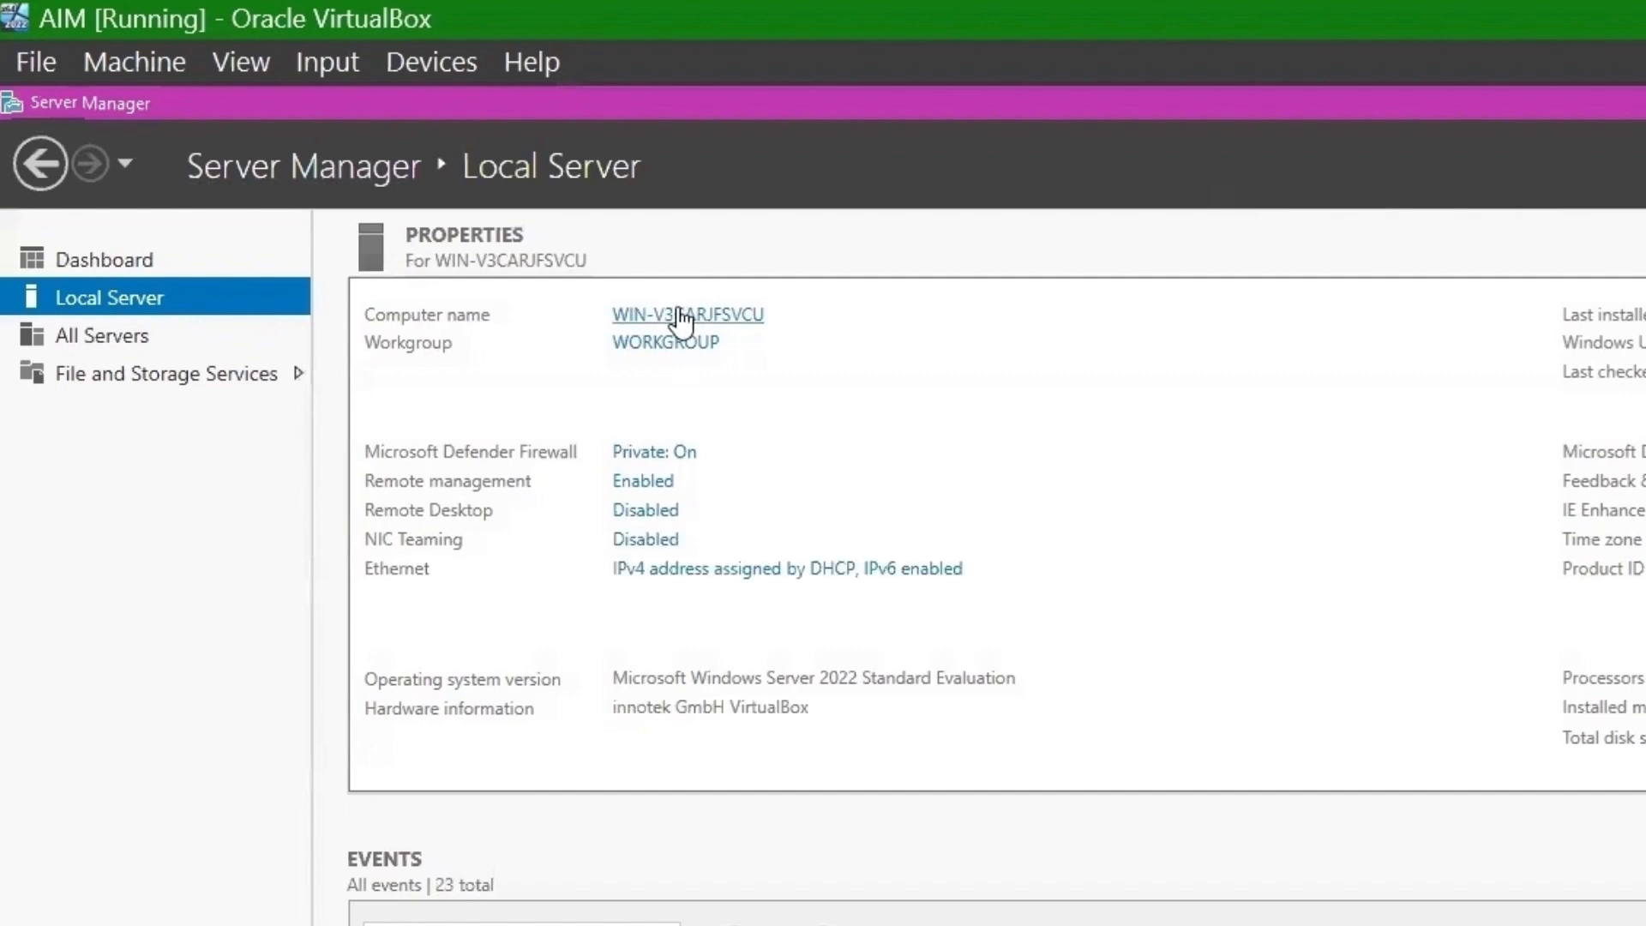
pyautogui.click(719, 319)
pyautogui.click(637, 557)
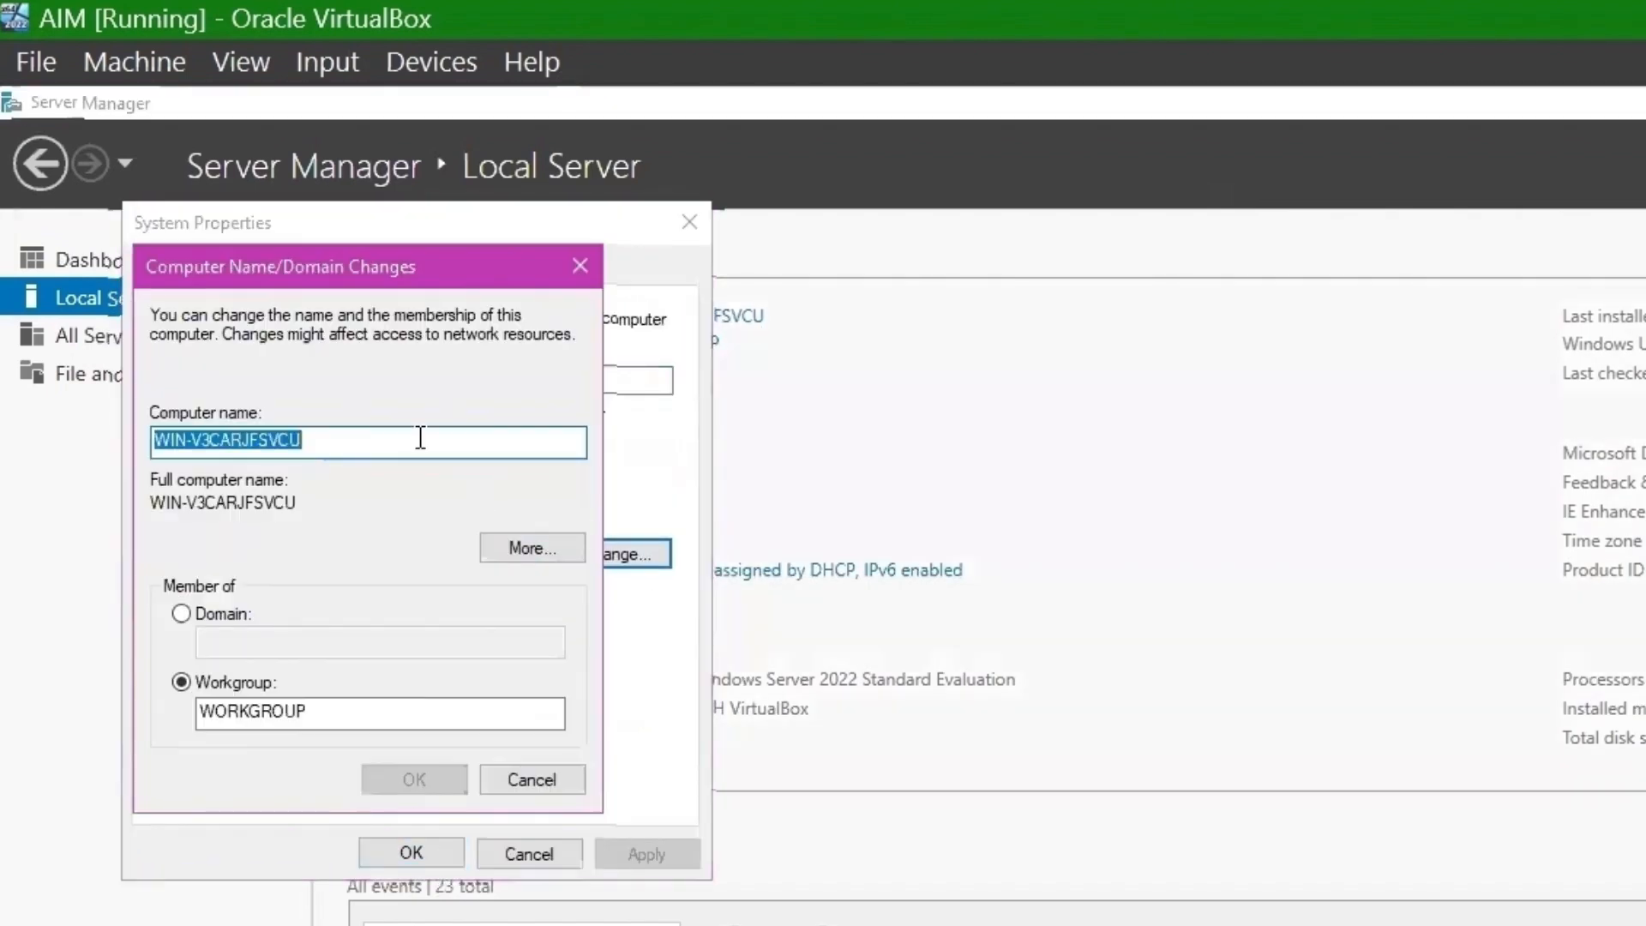
pyautogui.write('AIM')
pyautogui.press('Return')
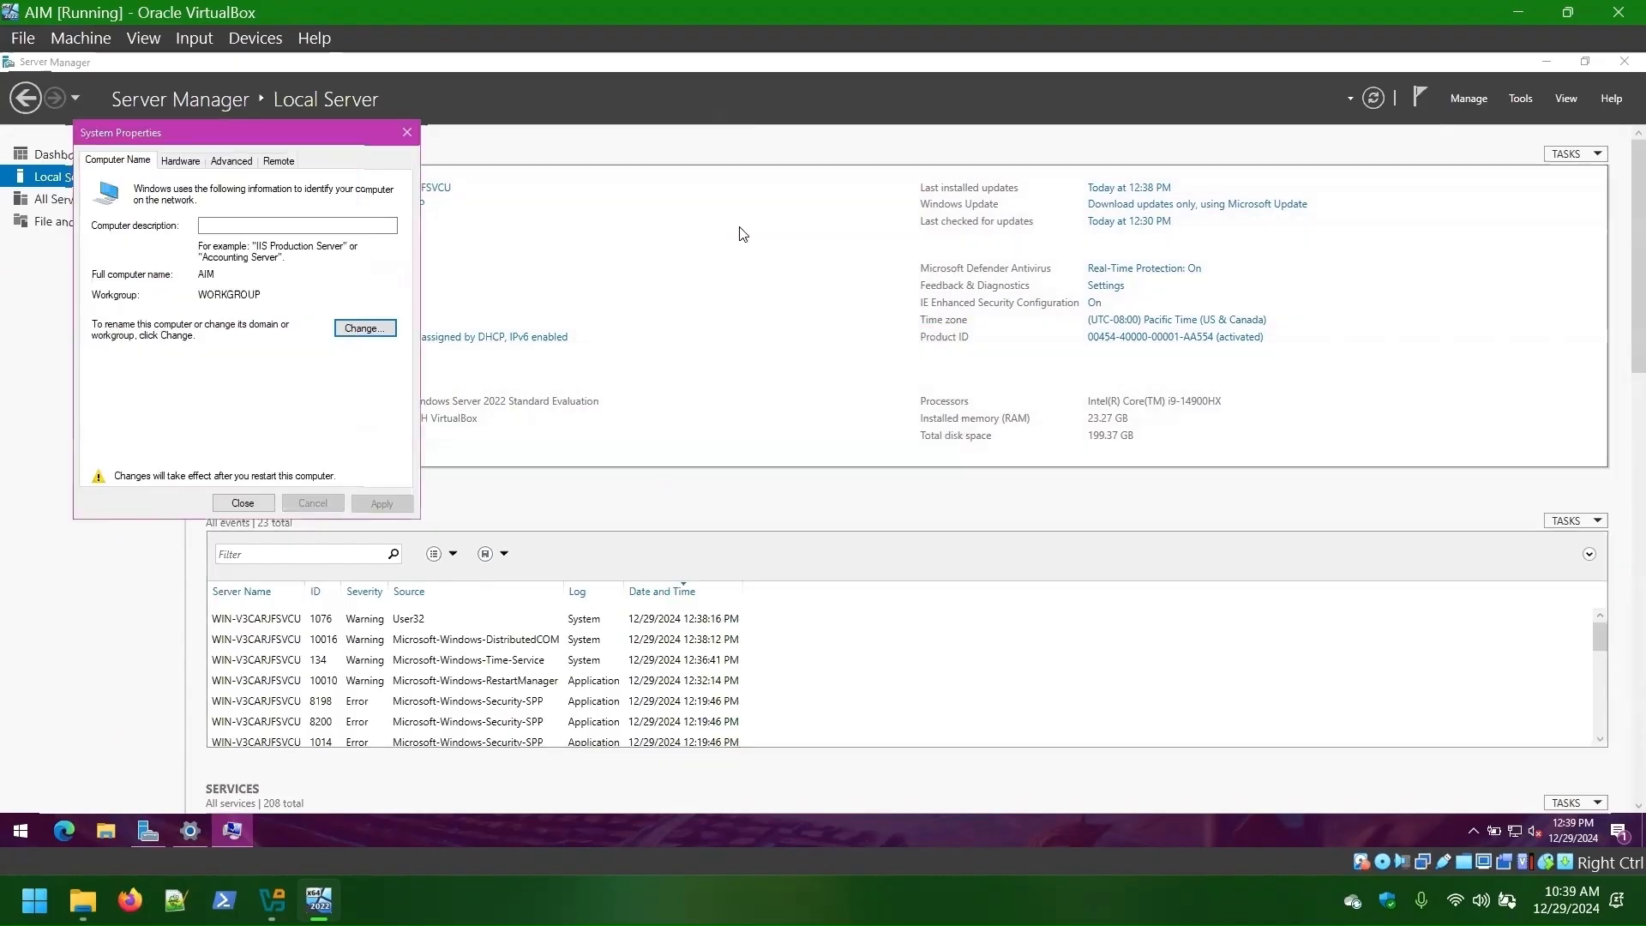
pyautogui.press('Return')
pyautogui.click(935, 460)
pyautogui.click(189, 828)
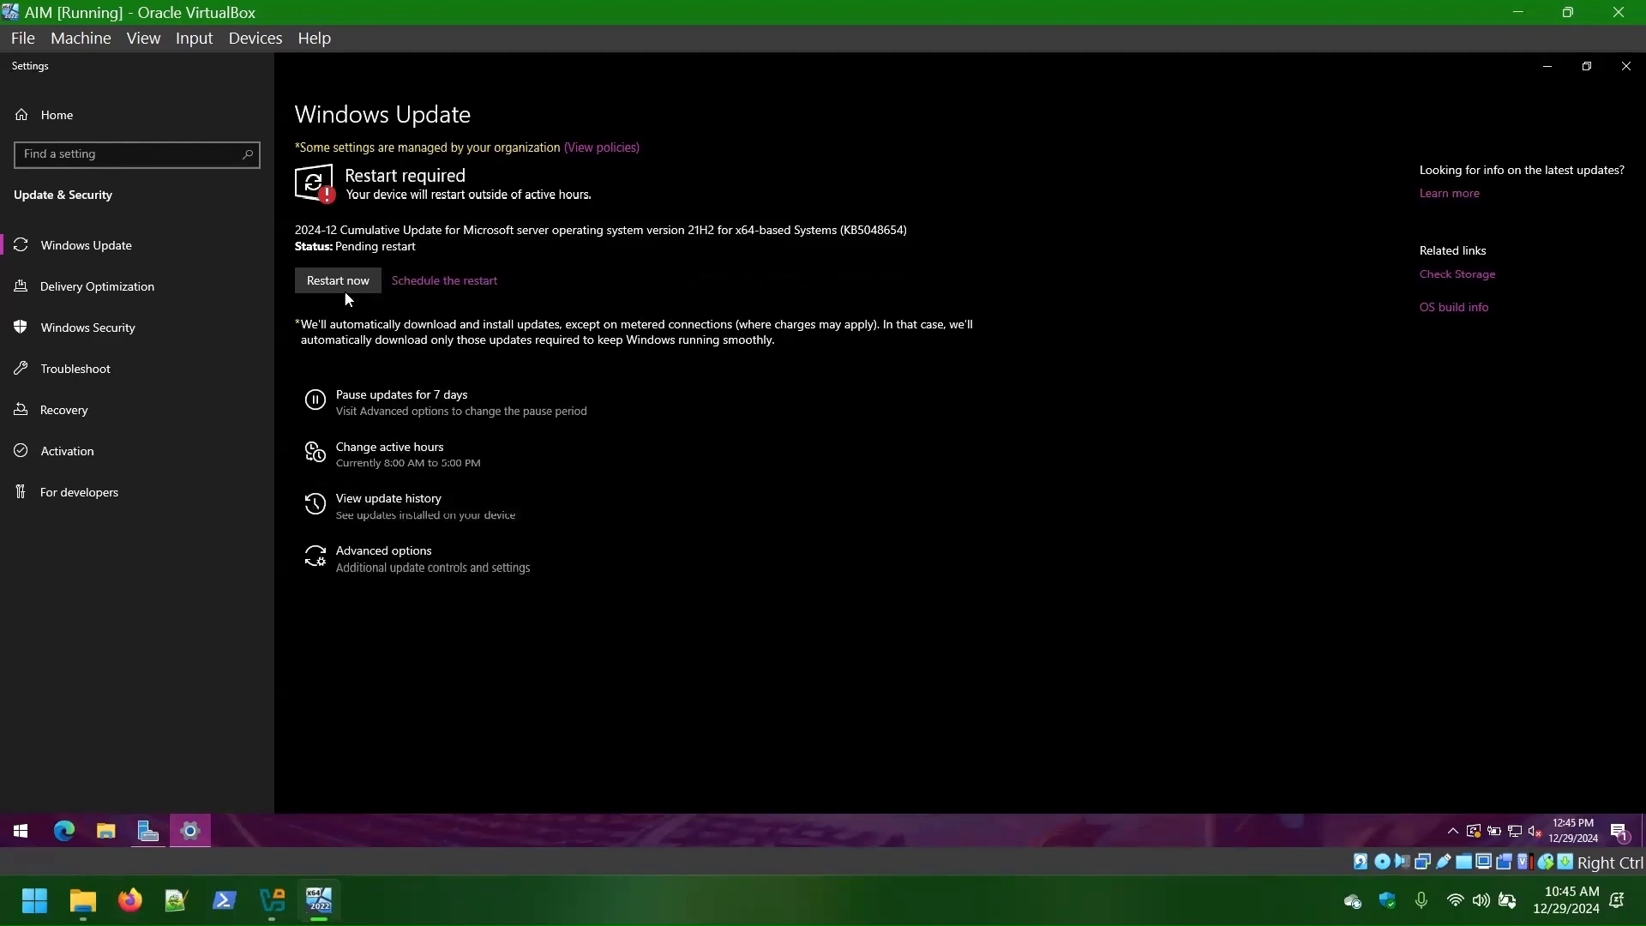
# - Restart the guest to apply the update and sign back in as Administrator
pyautogui.click(338, 276)
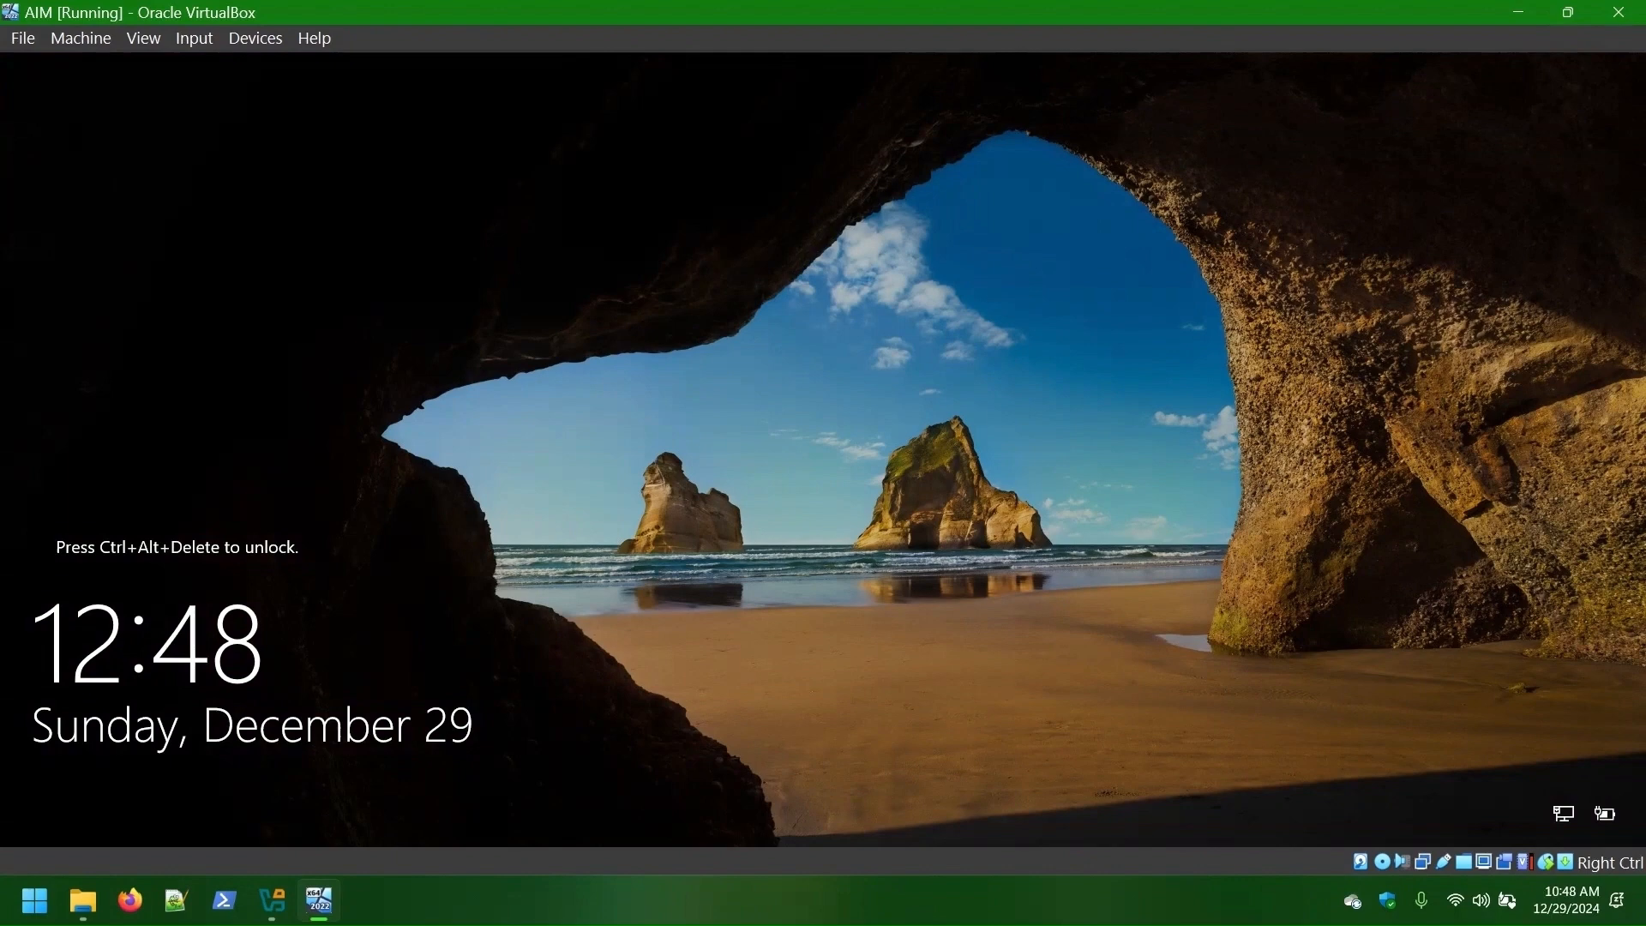
pyautogui.click(194, 38)
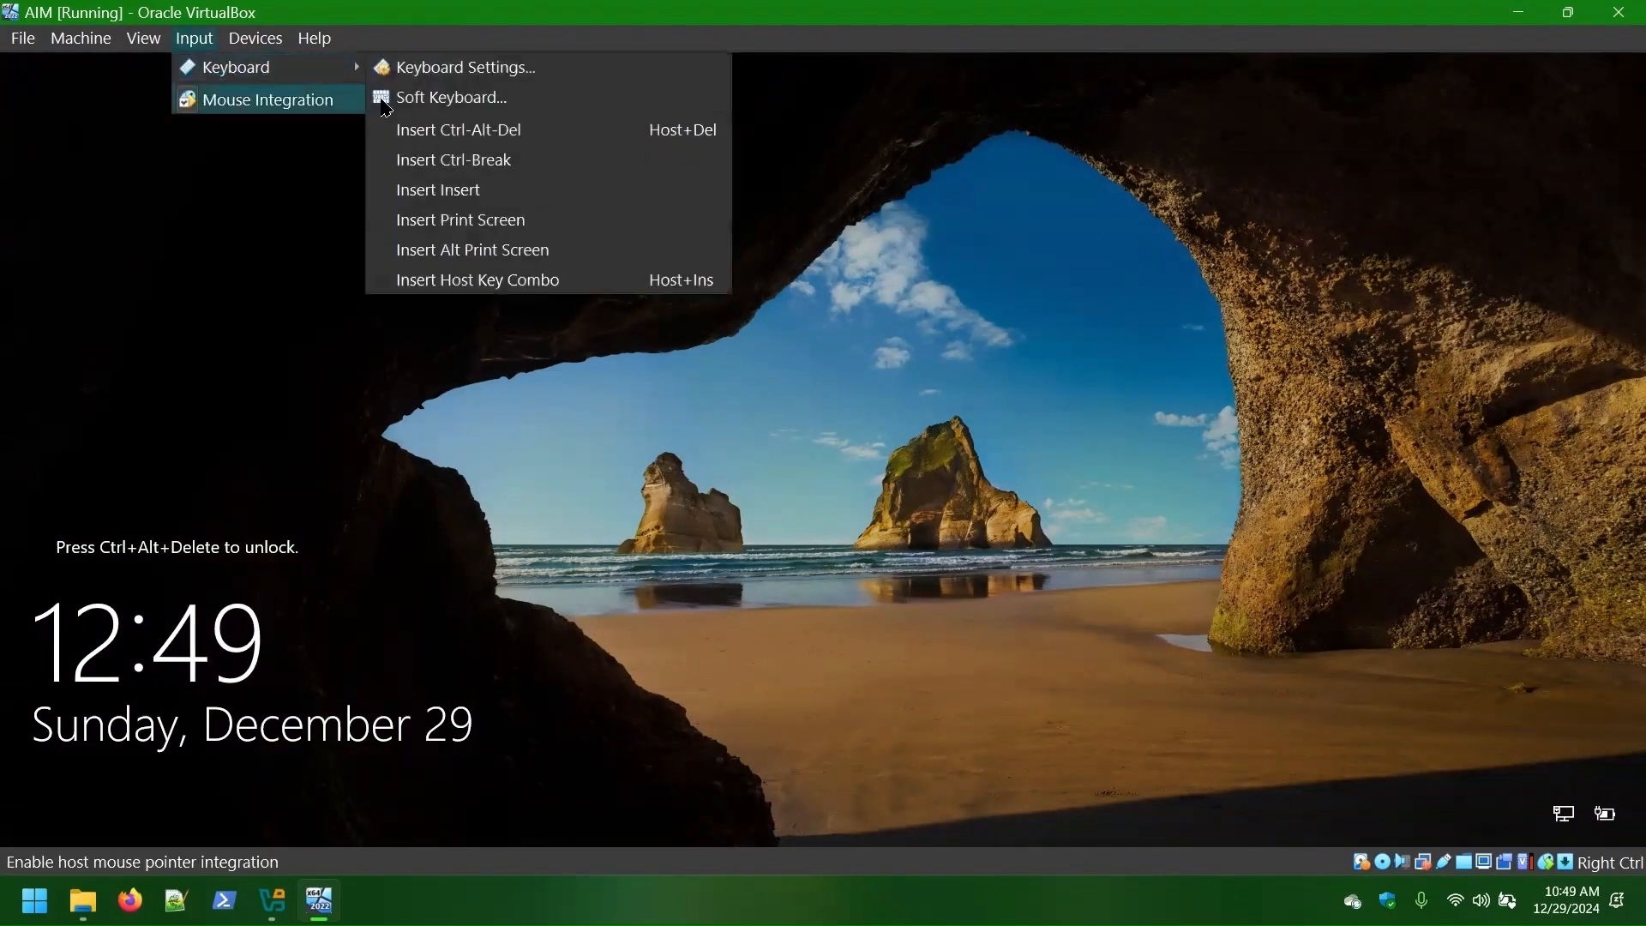
pyautogui.click(441, 129)
pyautogui.write('Password')
pyautogui.press('Return')
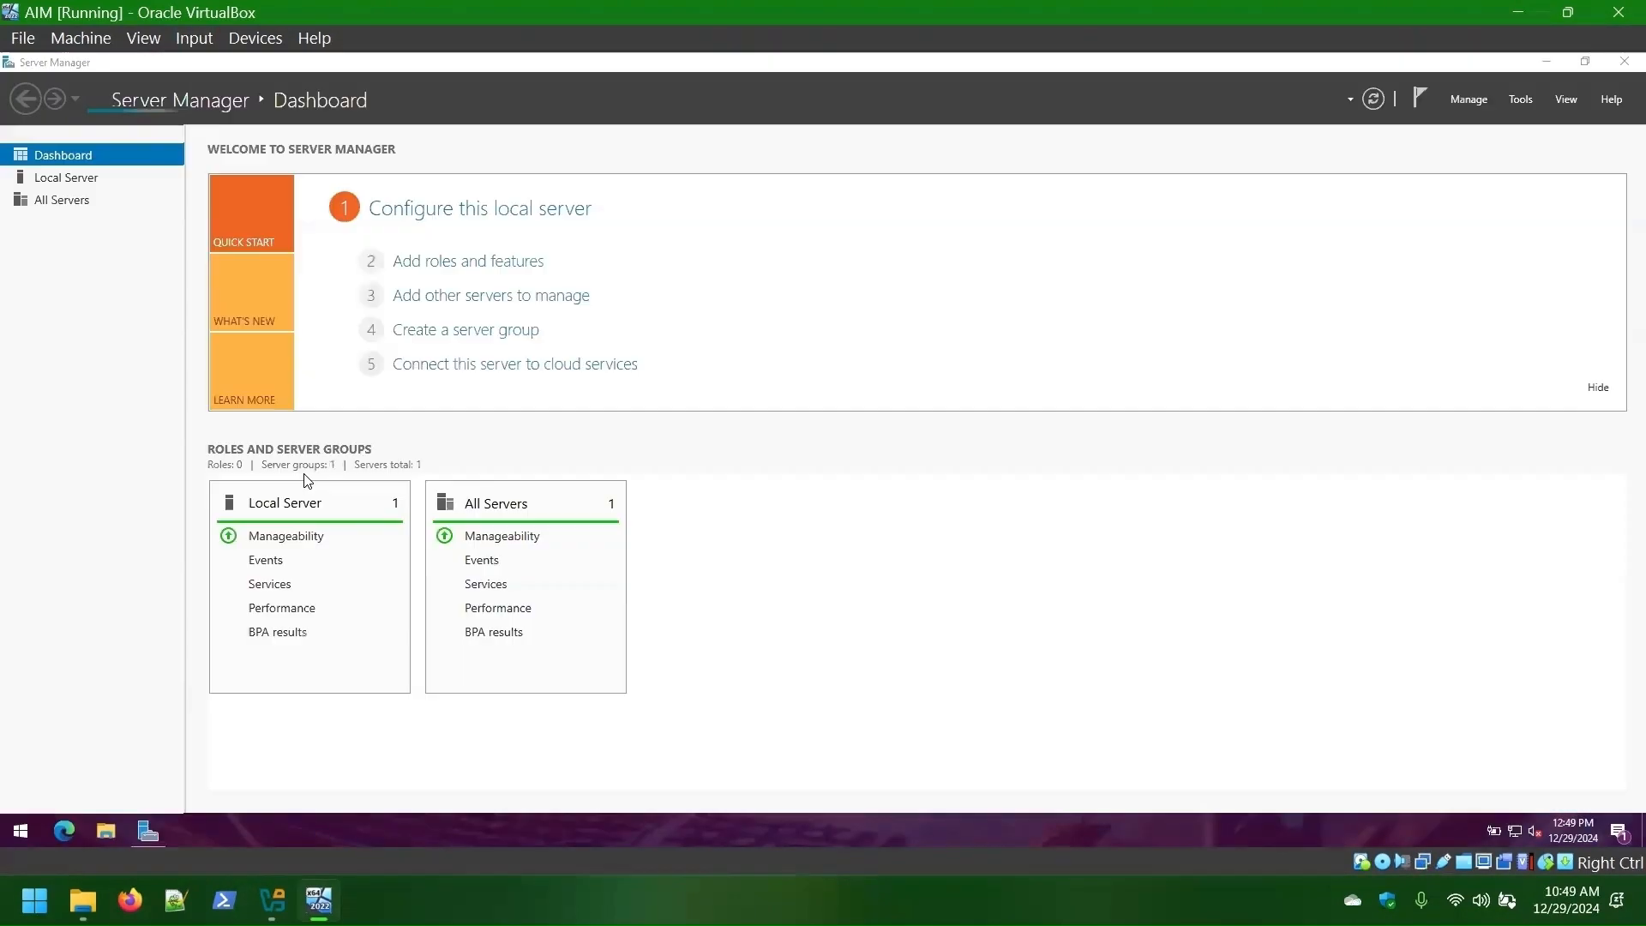
# - Open Check for updates through a Start search for 'update', then minimize it to Server Manager
pyautogui.press('super')
pyautogui.write('update')
pyautogui.press('Return')
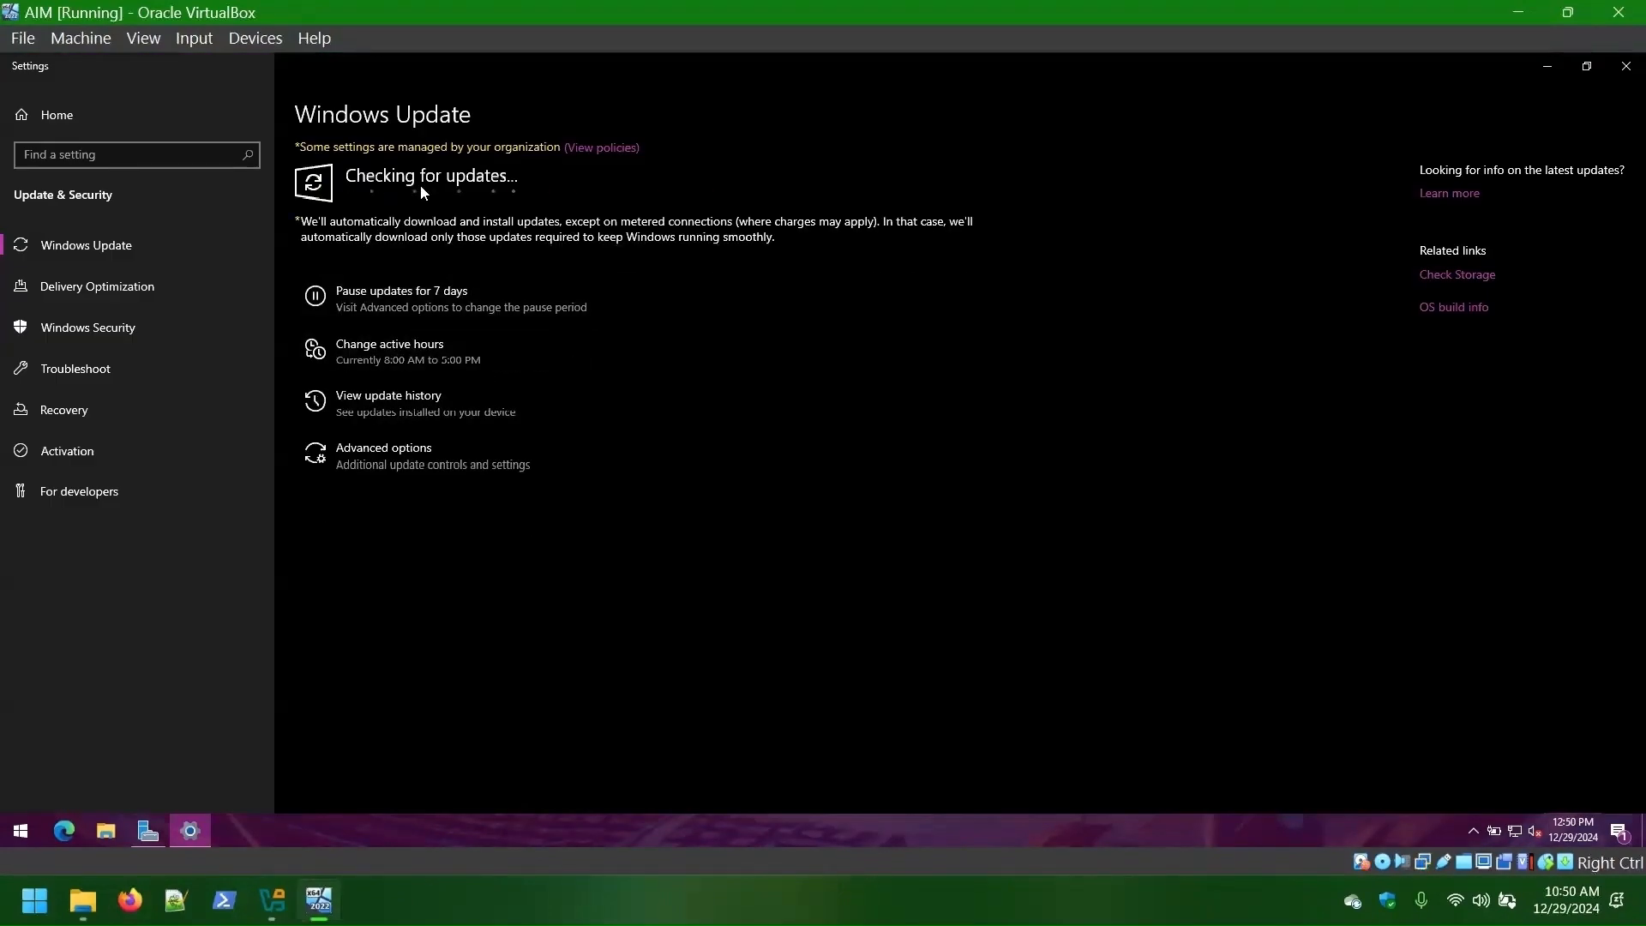
pyautogui.click(1542, 75)
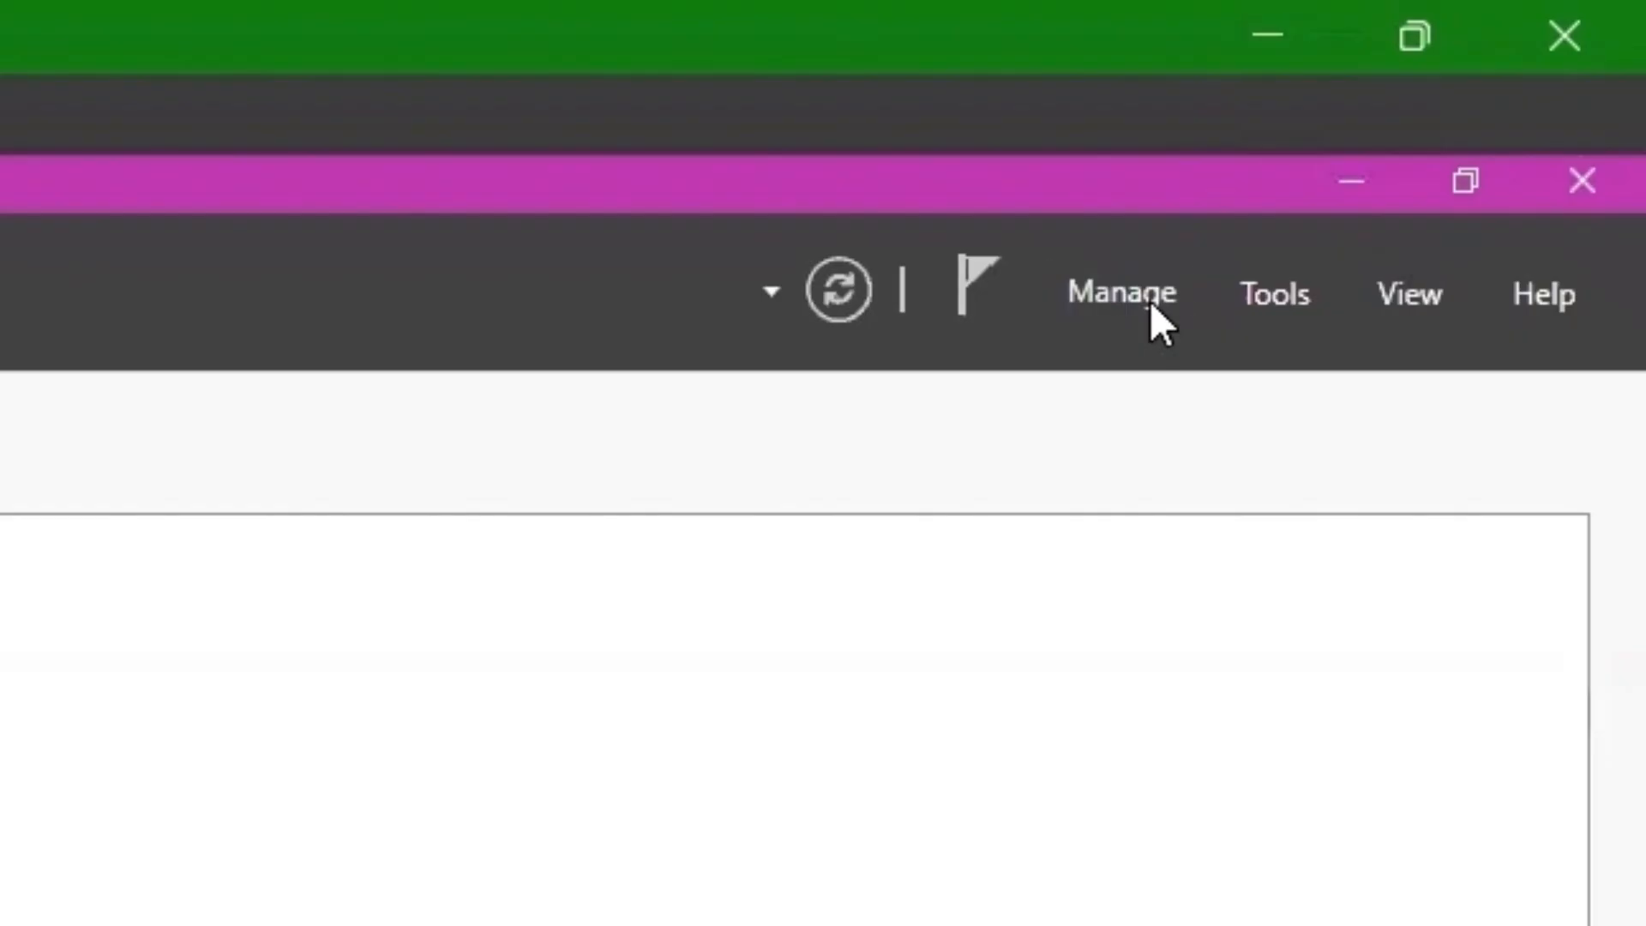
# - Start Add Roles and Features for AIM and select Windows Deployment Services with its tools
pyautogui.click(1476, 103)
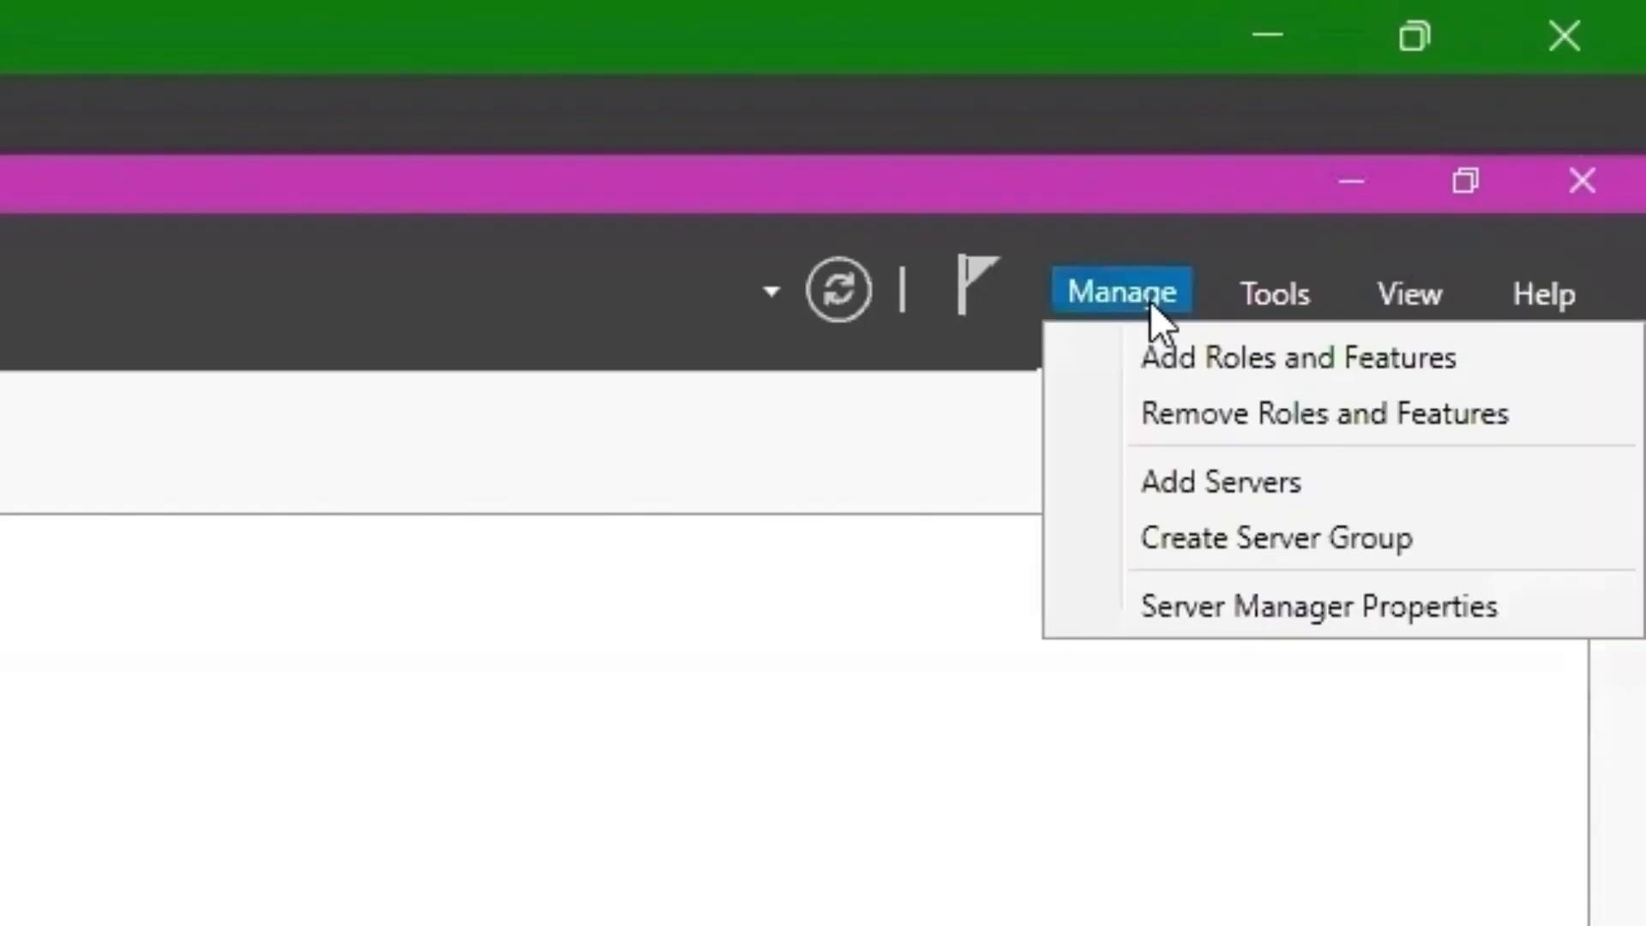
pyautogui.click(1185, 359)
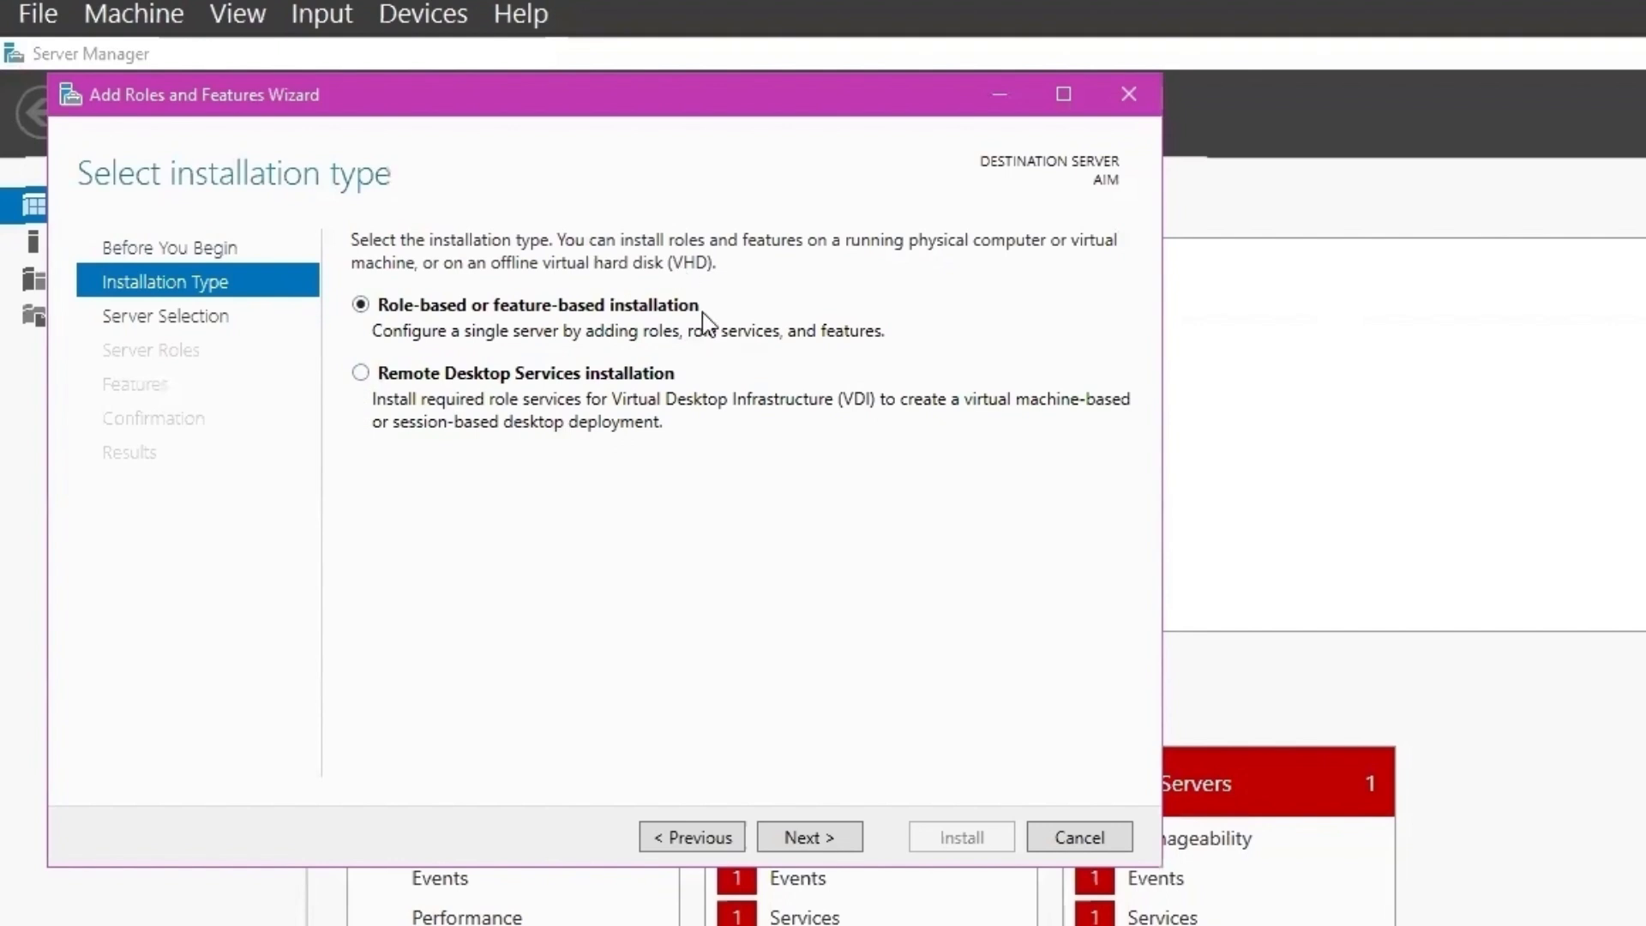
pyautogui.click(823, 846)
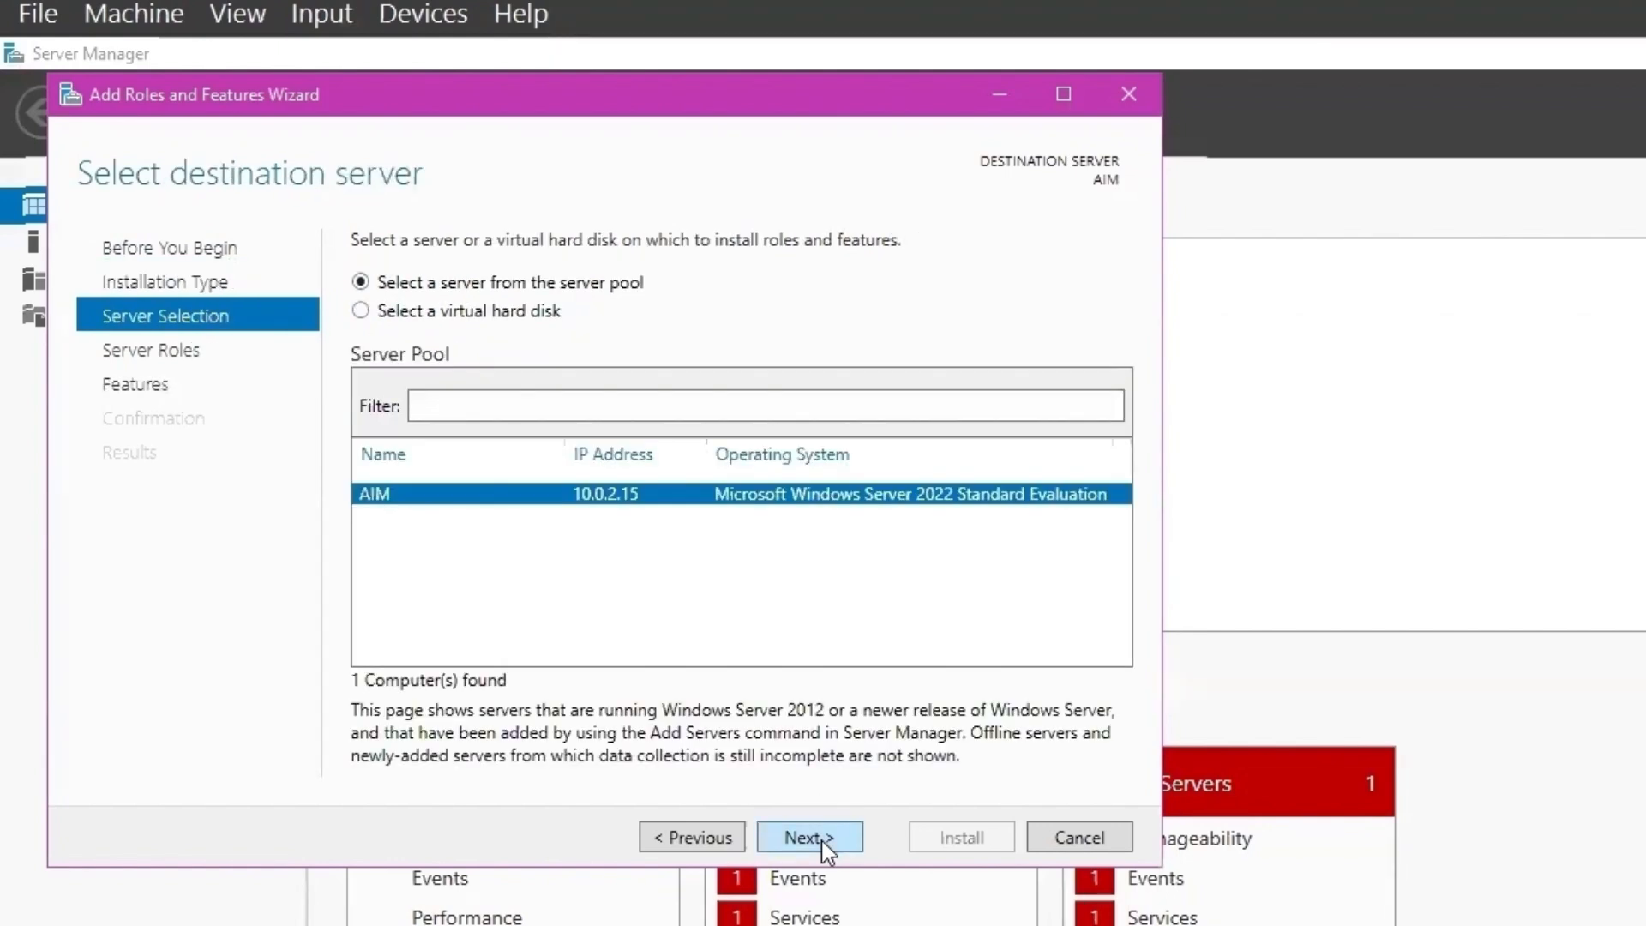
pyautogui.click(810, 838)
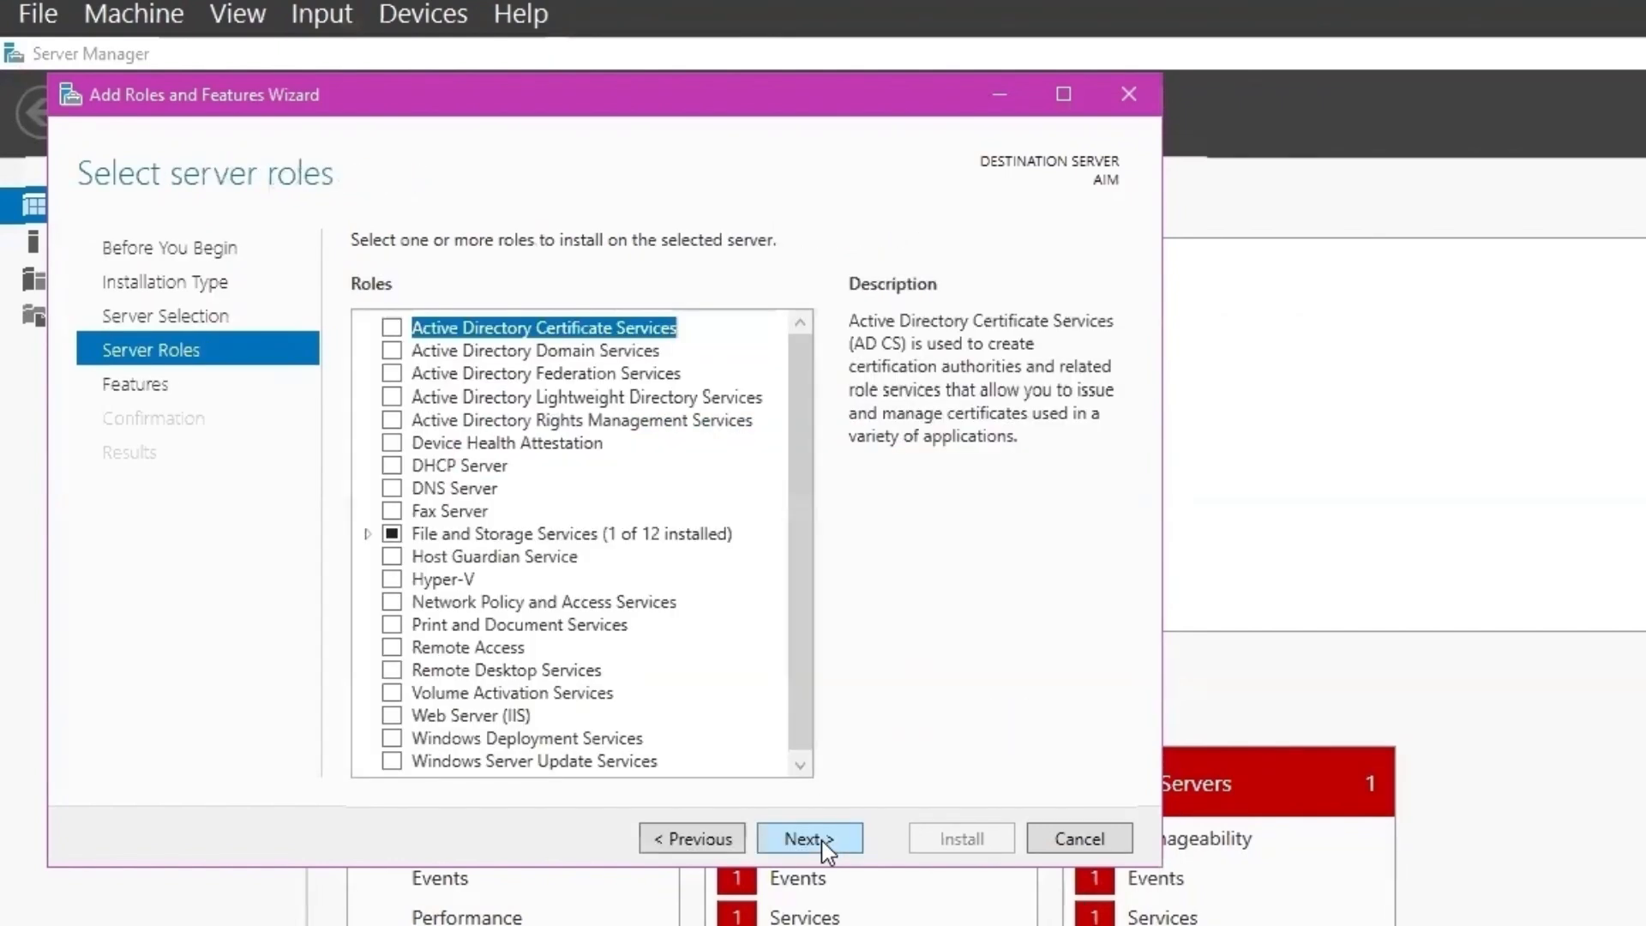
pyautogui.click(391, 739)
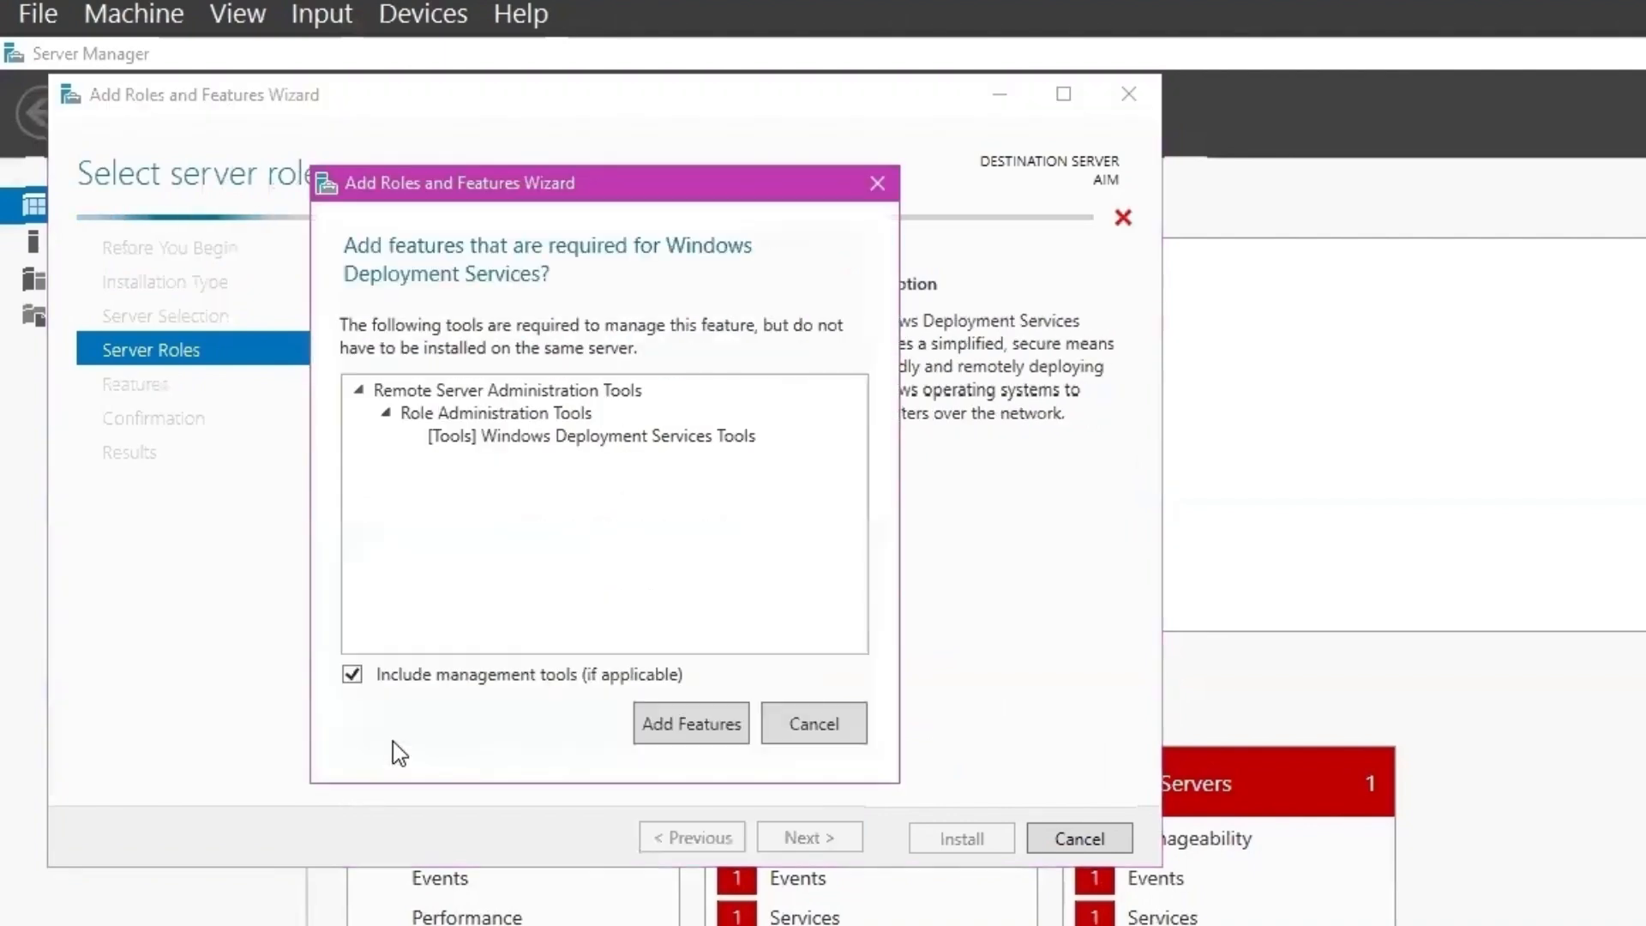
pyautogui.click(683, 729)
# - Keep Deployment and Transport Server, install the WDS role, and close the wizard
pyautogui.click(828, 839)
pyautogui.click(830, 840)
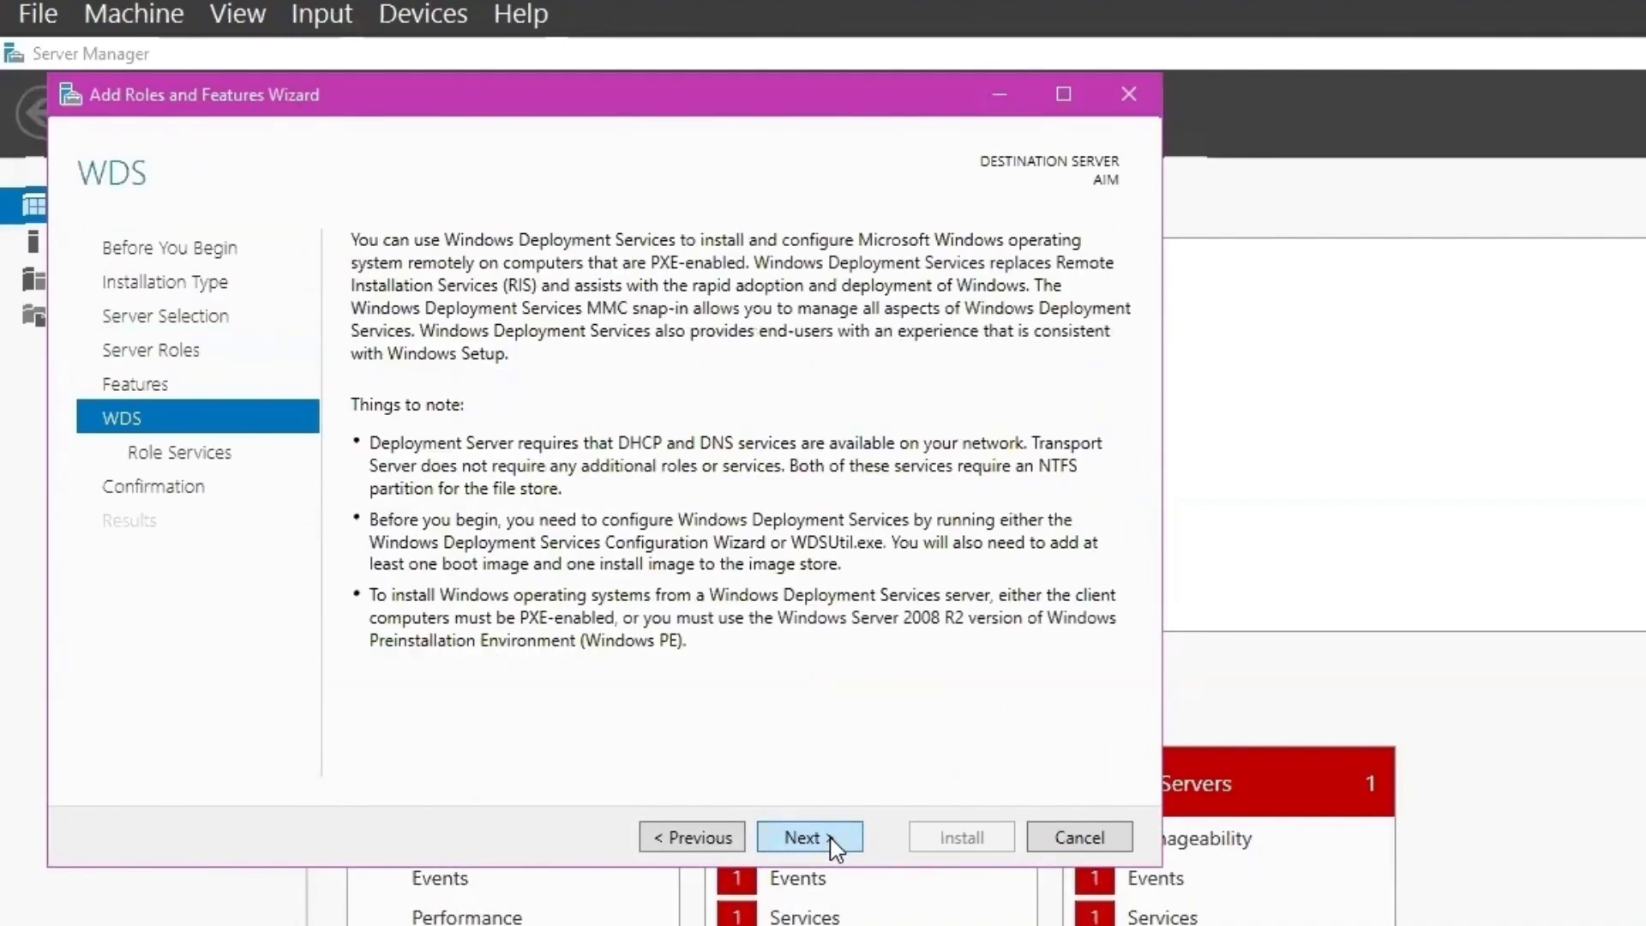
pyautogui.click(828, 839)
pyautogui.click(828, 839)
pyautogui.click(961, 838)
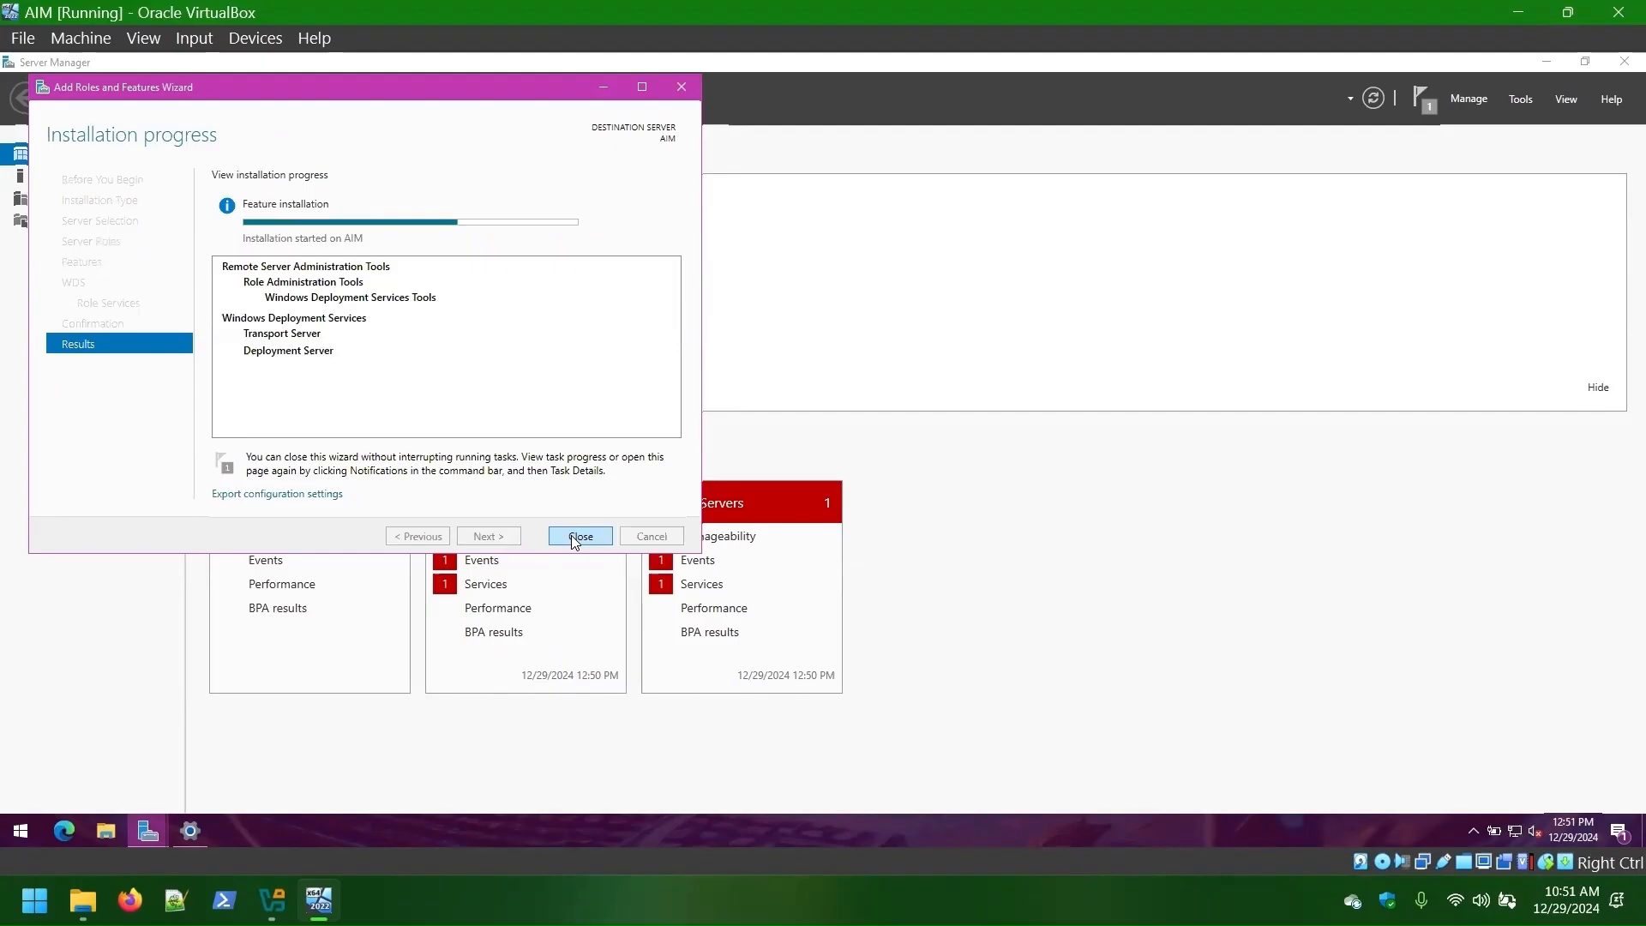
pyautogui.click(1419, 94)
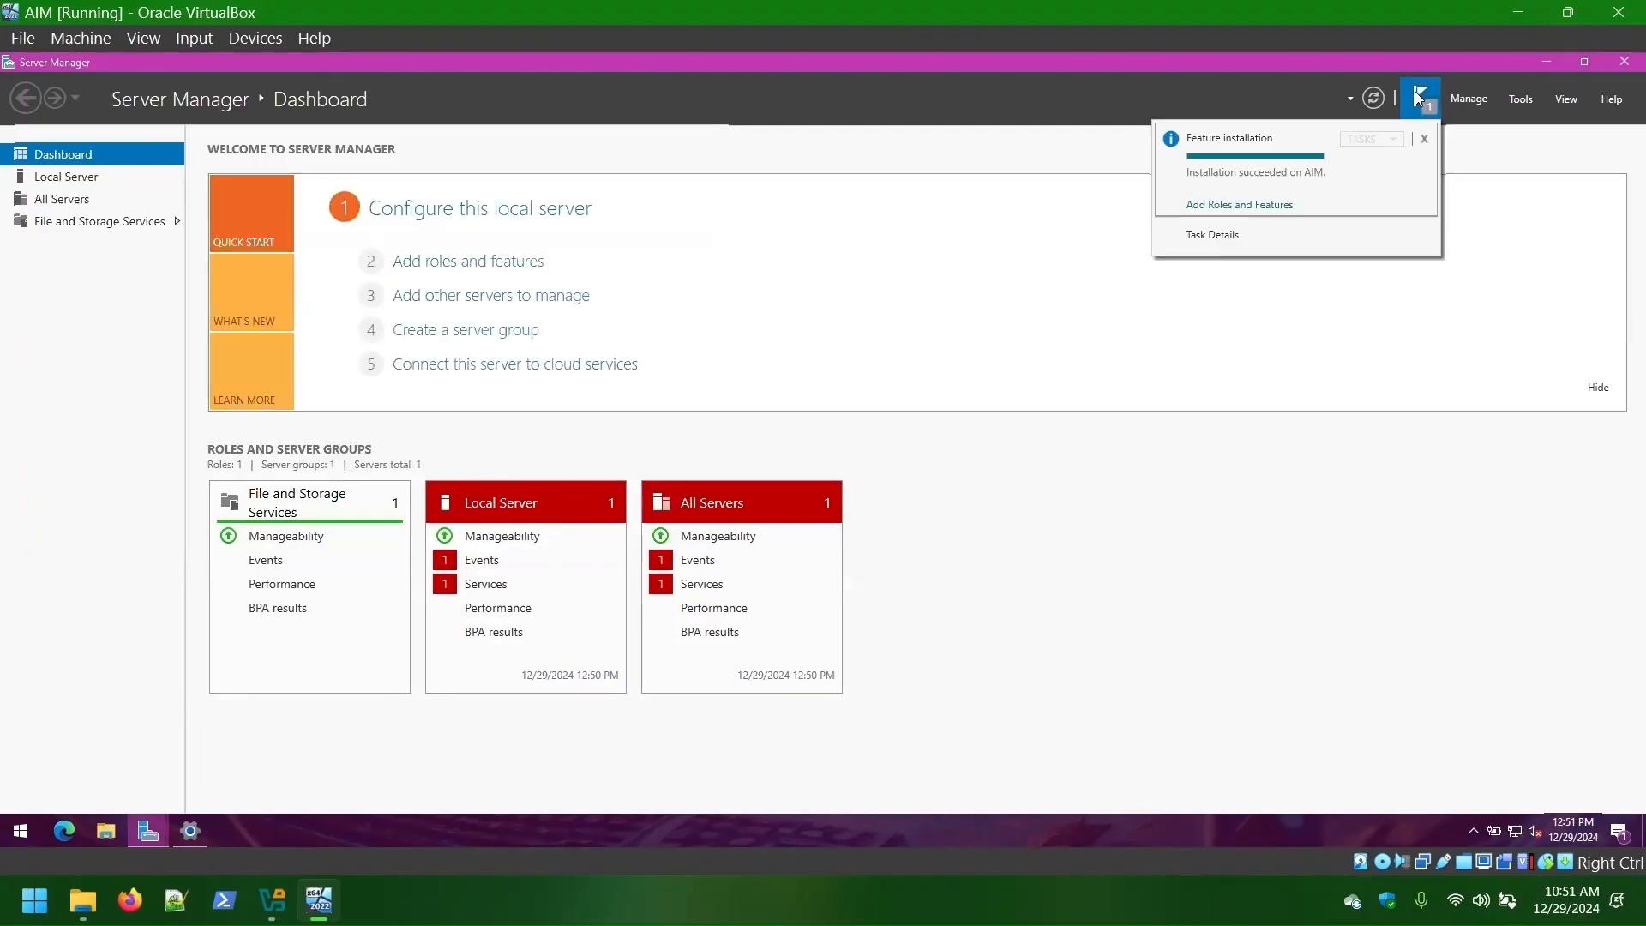
pyautogui.click(1417, 93)
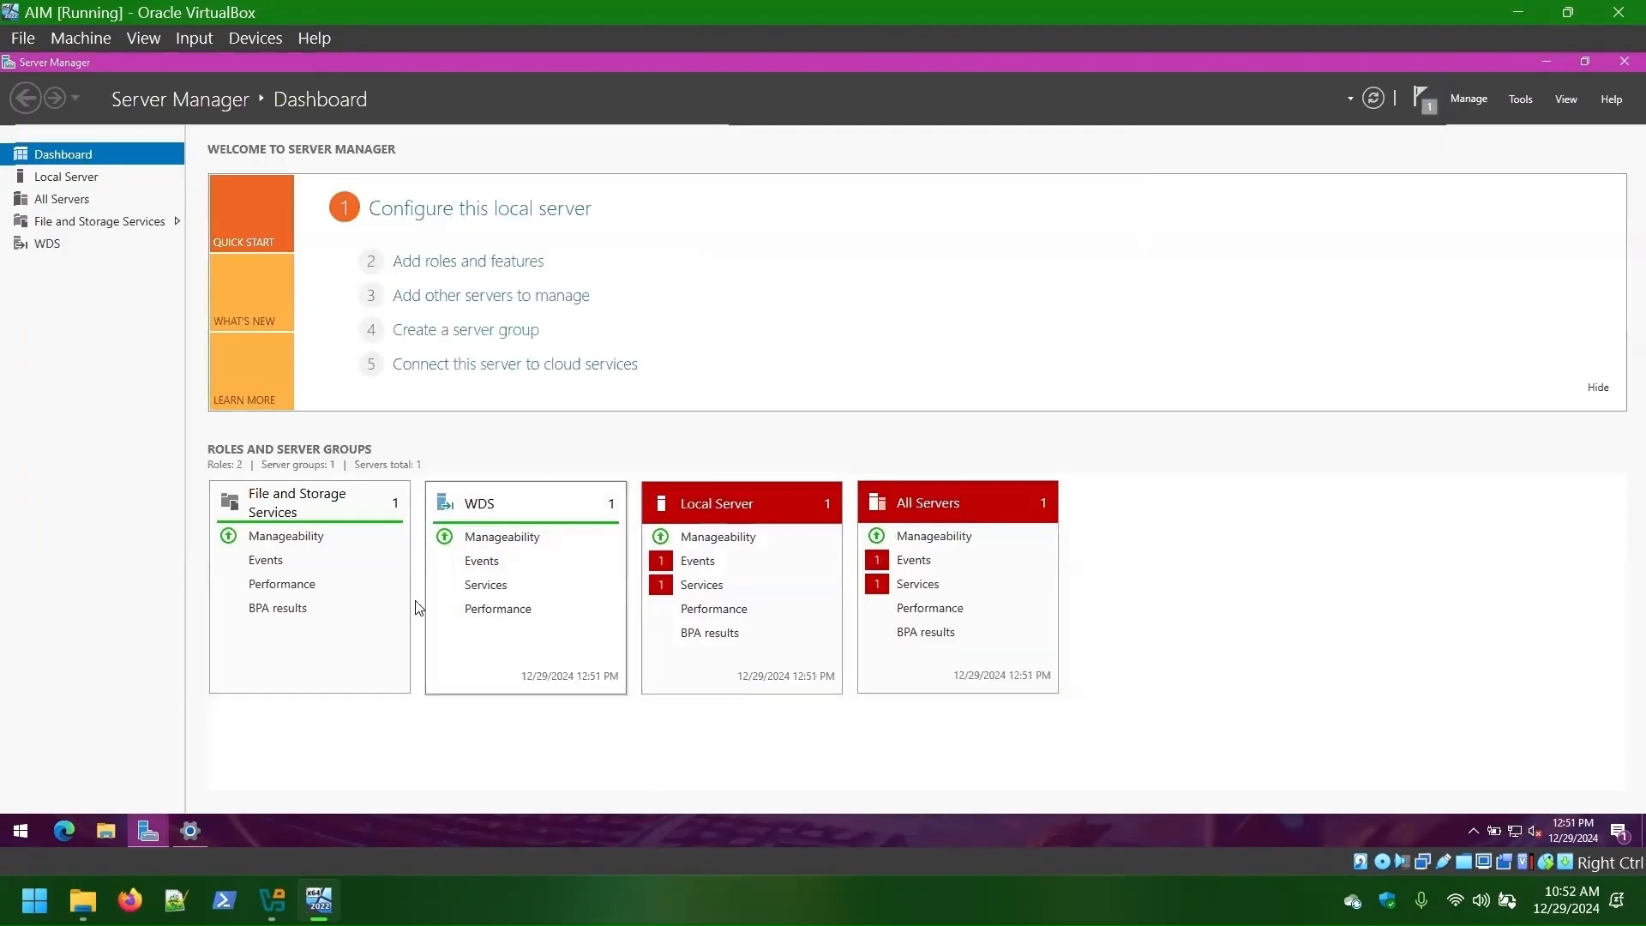
# - Configure AIM in the WDS console as a standalone server storing images in C:\RemoteInstall
pyautogui.click(1520, 99)
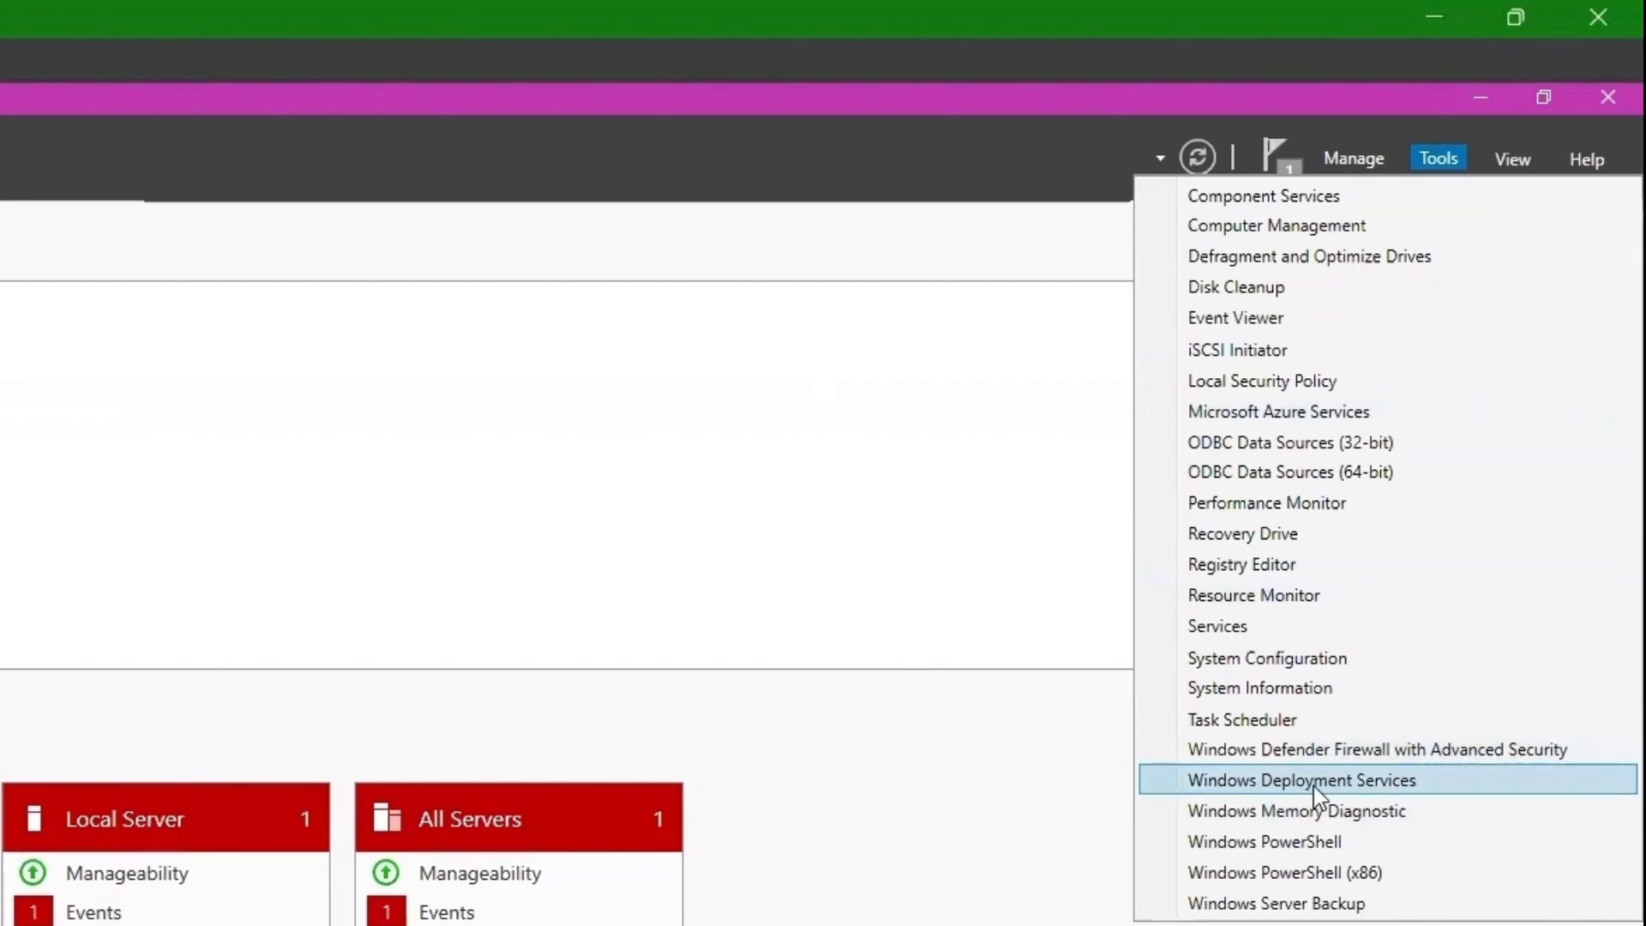
pyautogui.click(1313, 781)
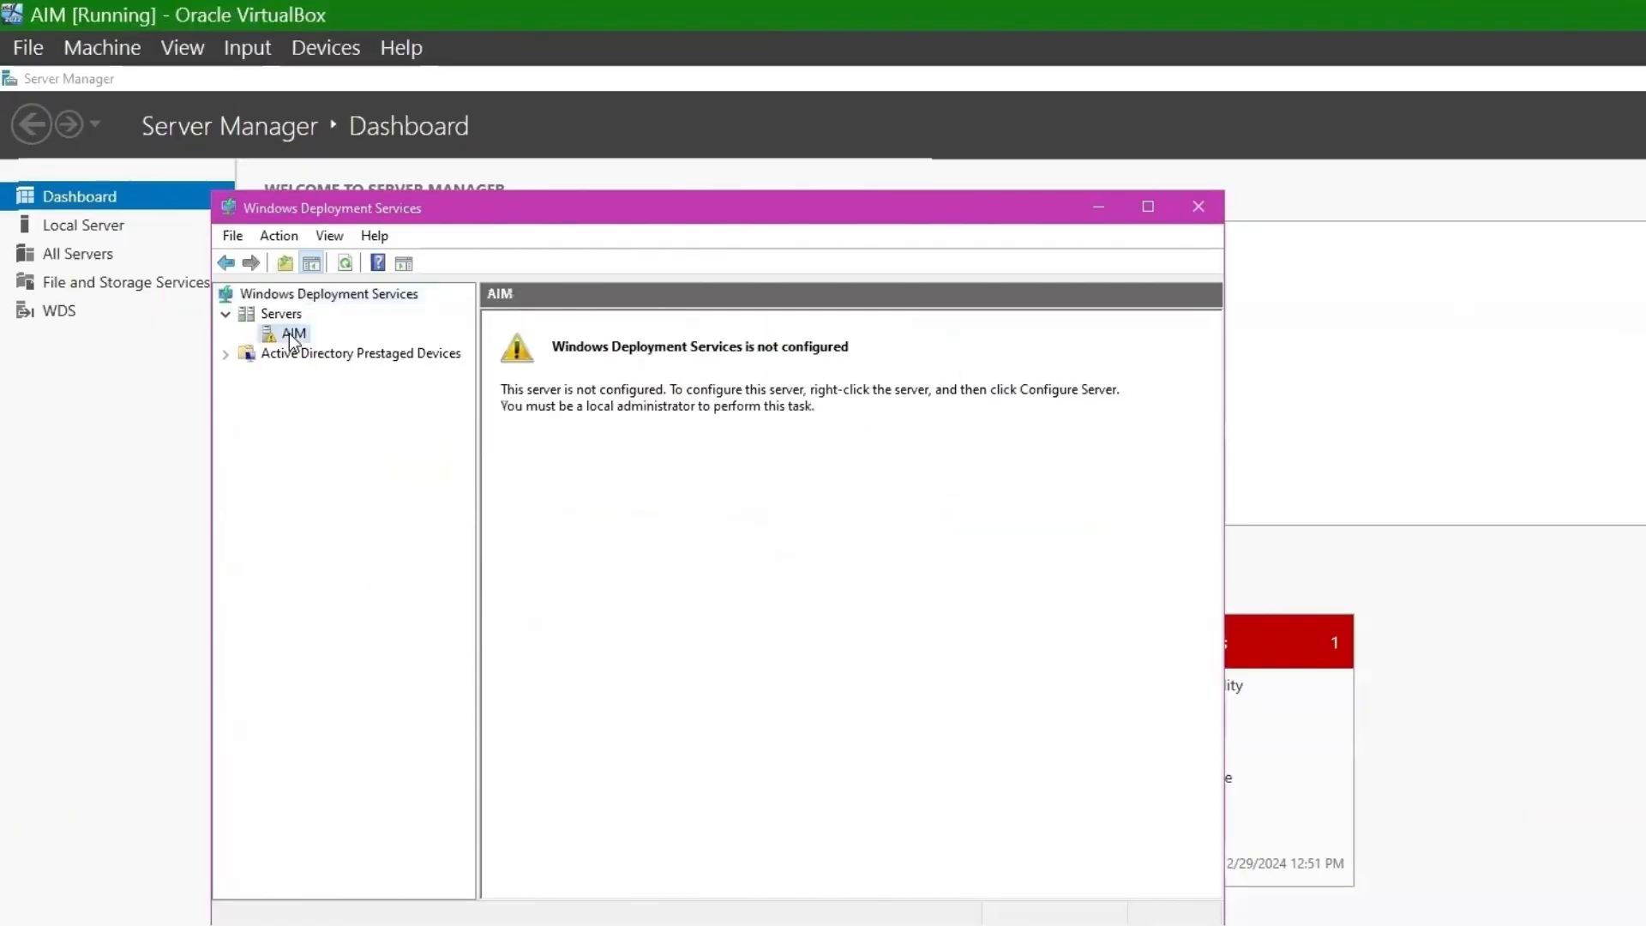
pyautogui.rightClick(290, 333)
pyautogui.click(420, 349)
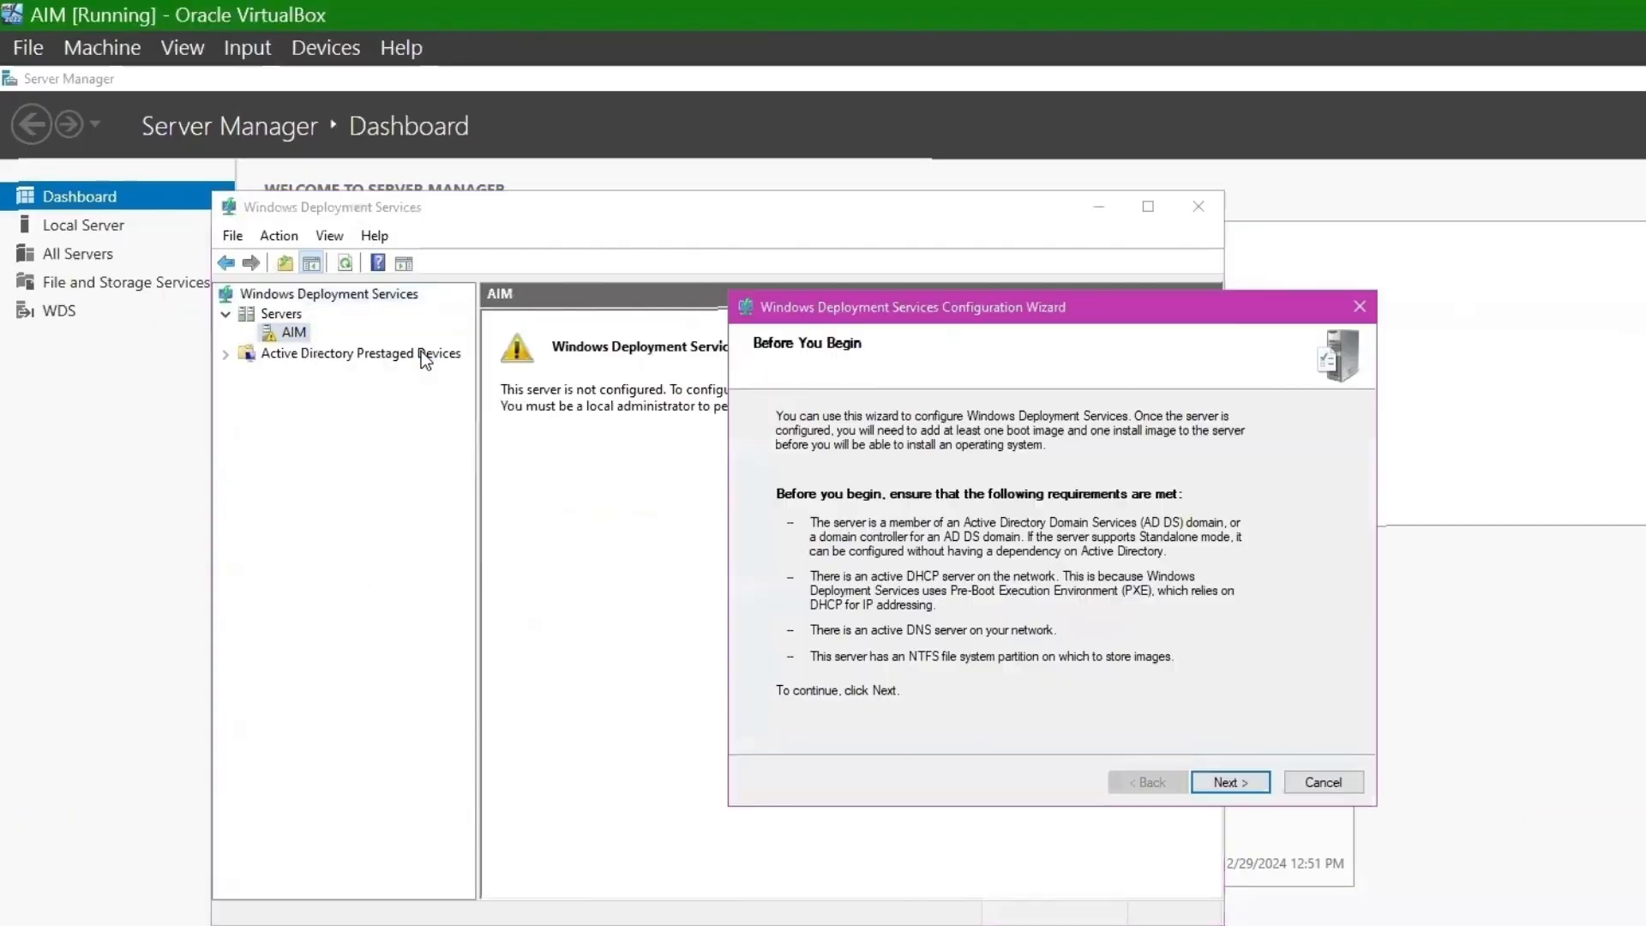
pyautogui.click(1228, 783)
pyautogui.click(829, 535)
pyautogui.click(1259, 780)
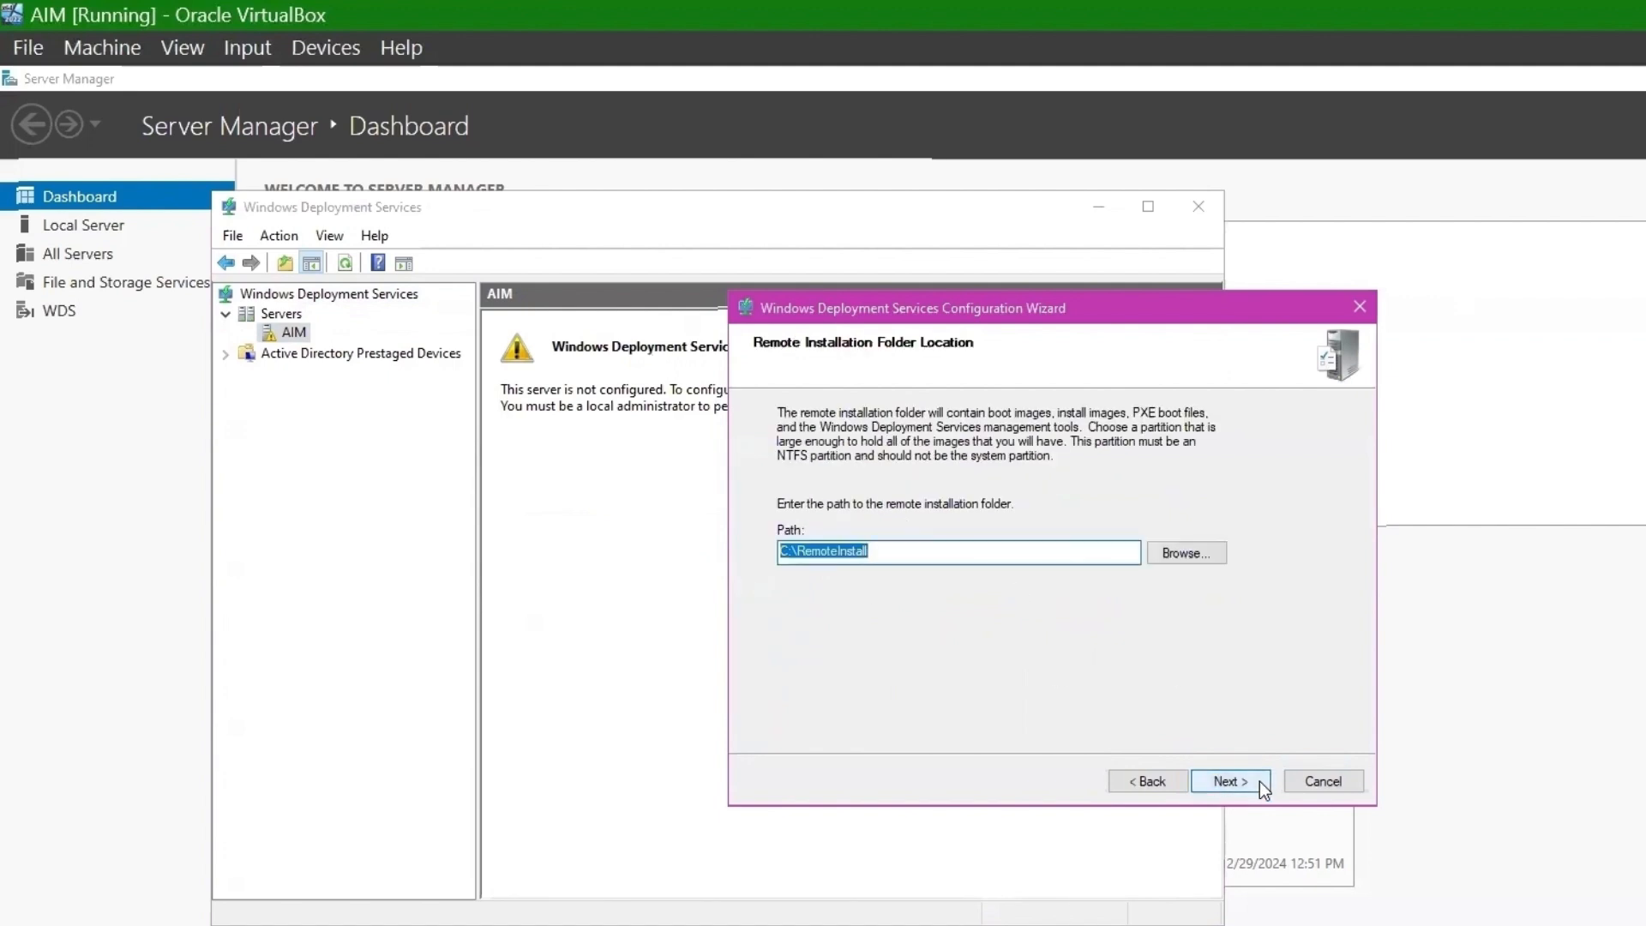
pyautogui.click(1259, 780)
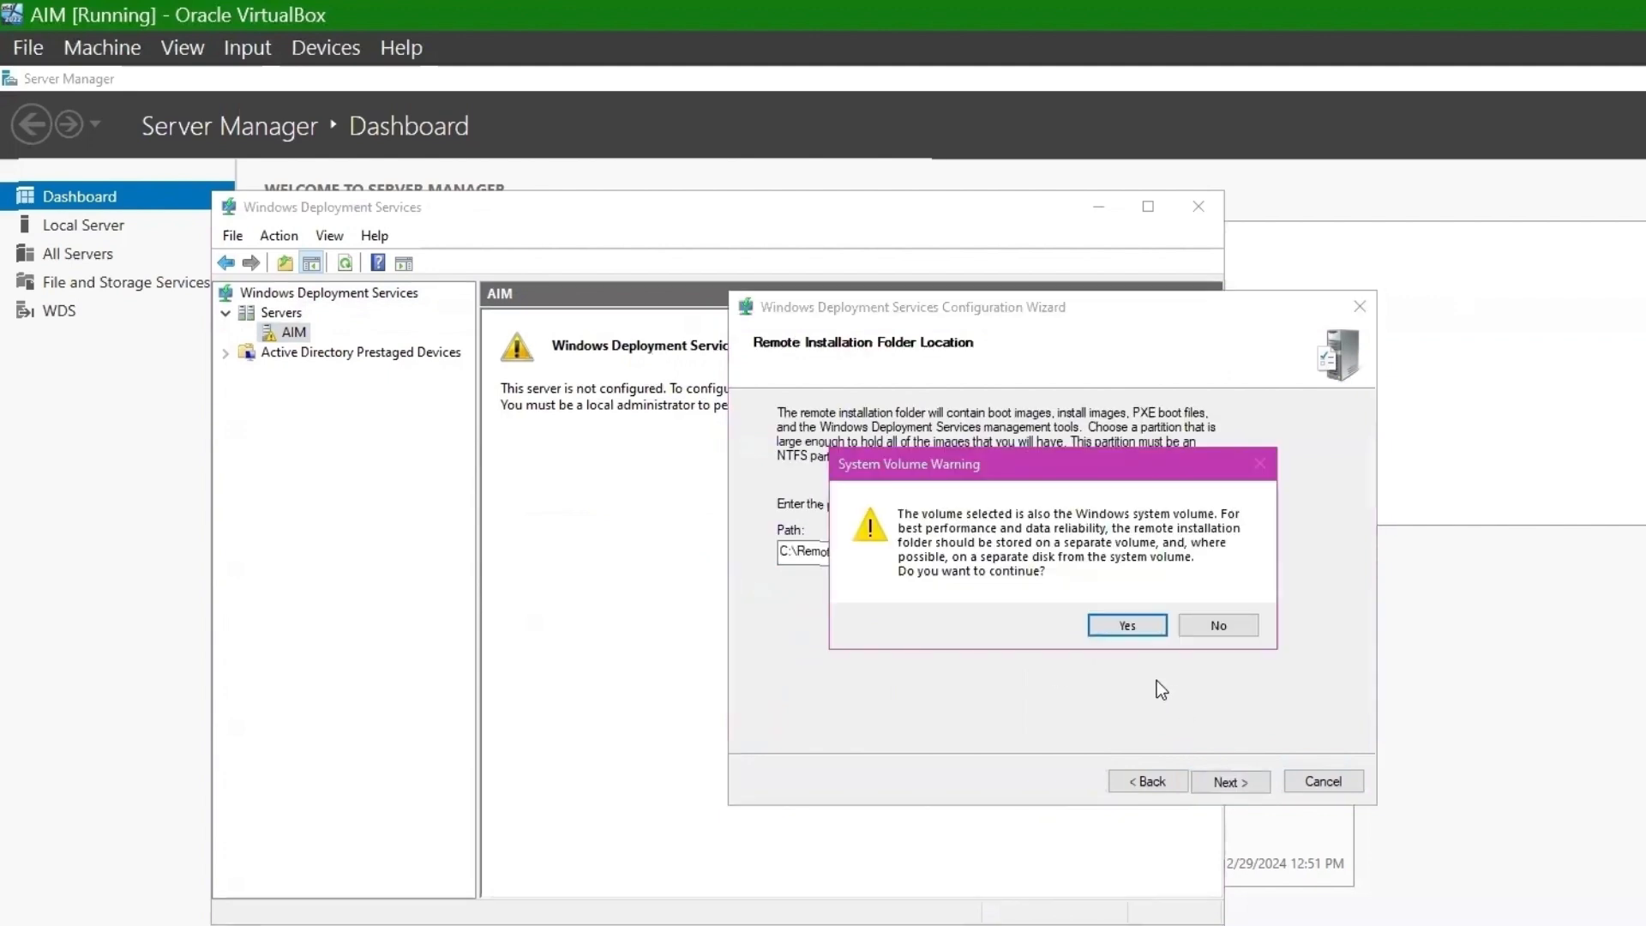
pyautogui.click(1098, 633)
# - Answer PXE requests from all clients, finish without adding images, and restart the WDS service
pyautogui.click(886, 589)
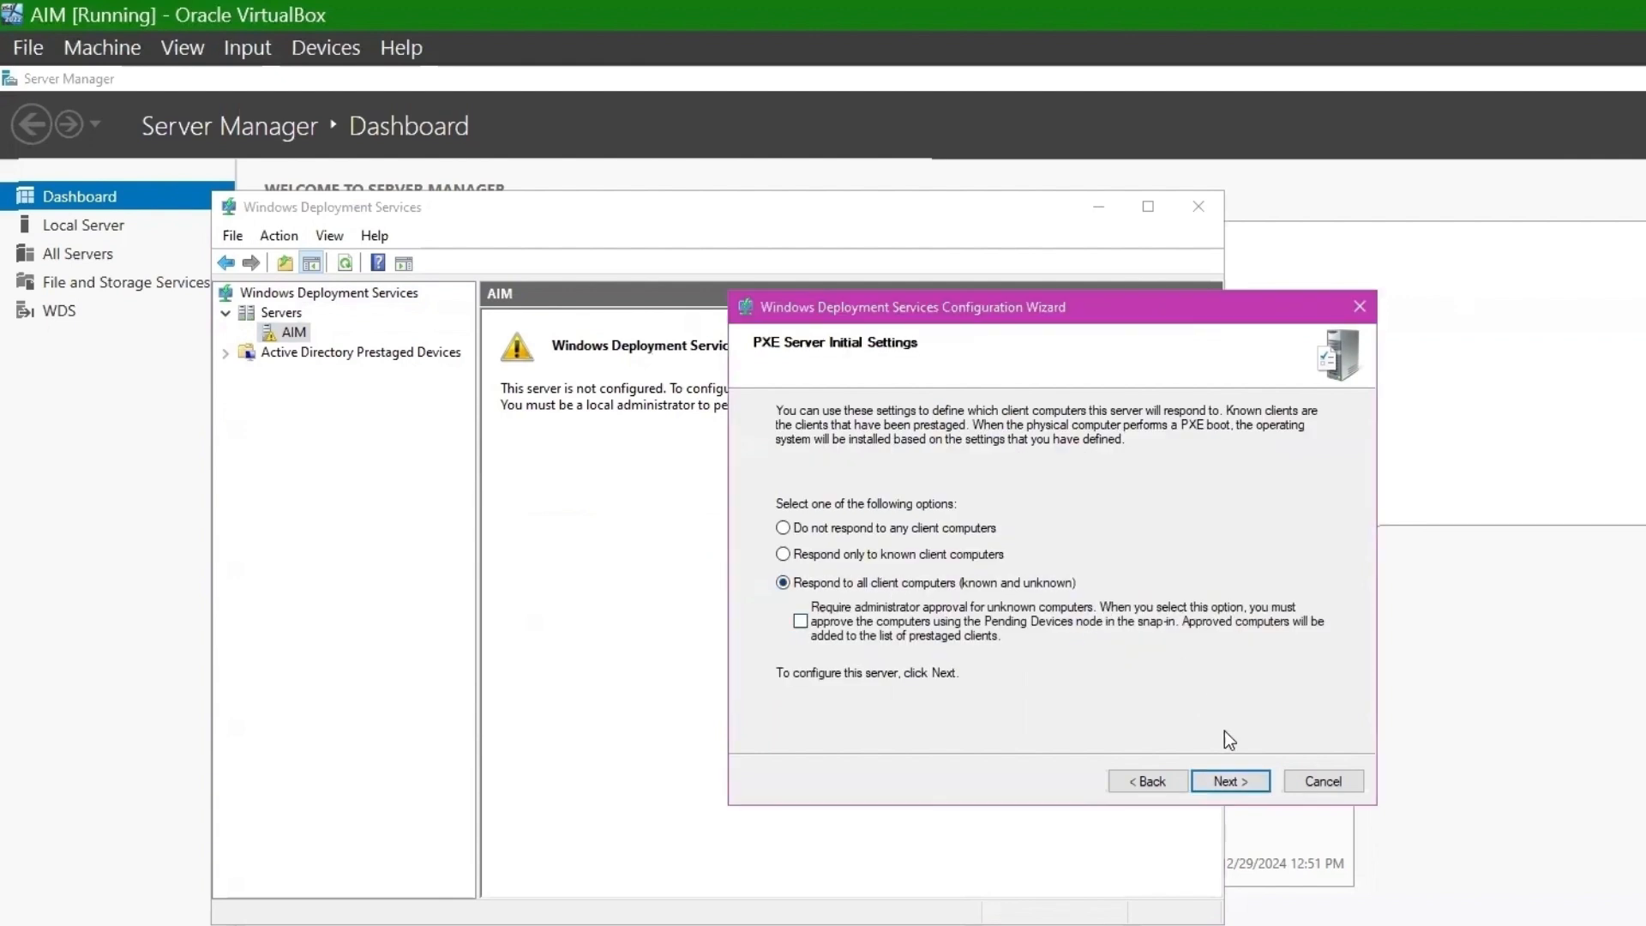
pyautogui.click(1229, 781)
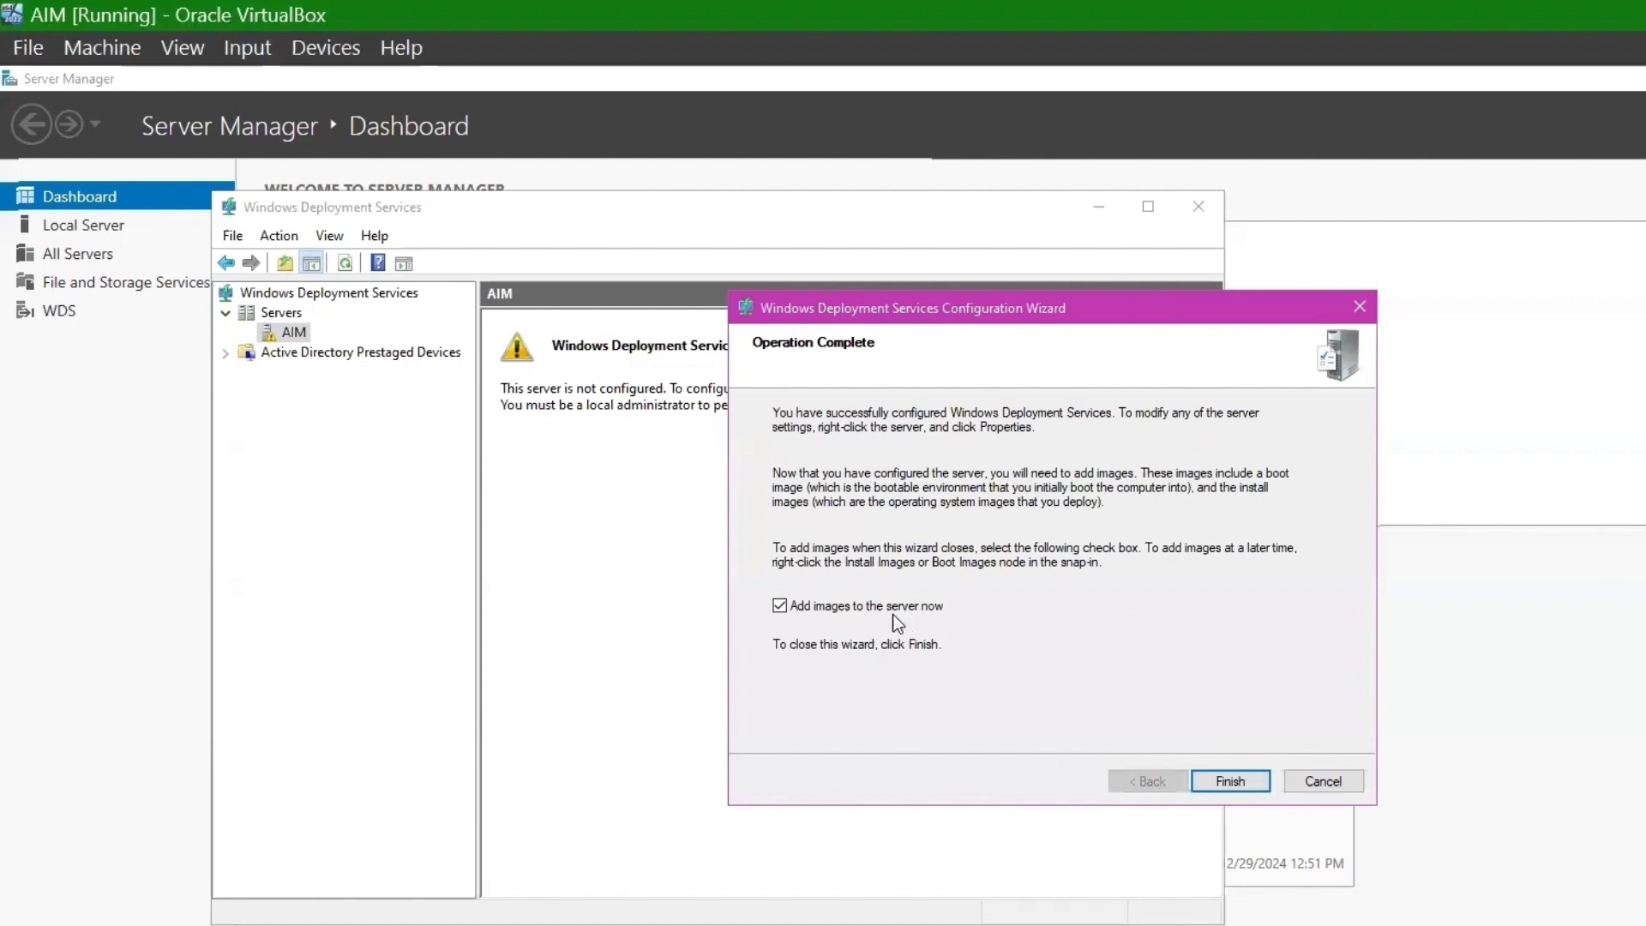
pyautogui.click(780, 606)
pyautogui.click(1231, 781)
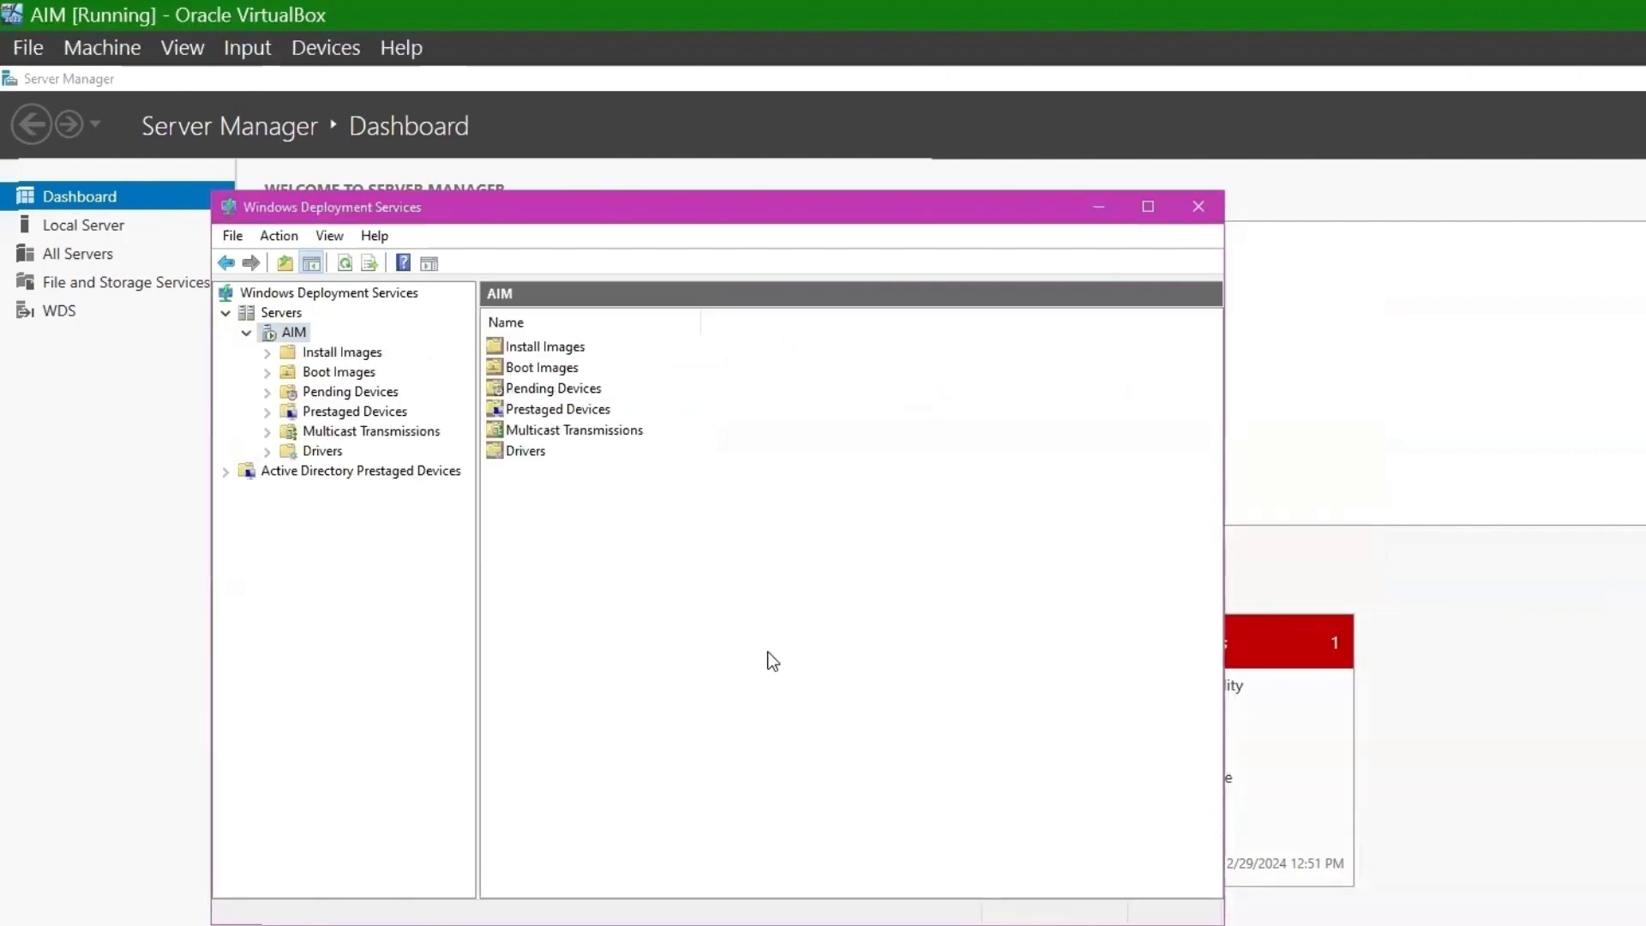
pyautogui.rightClick(292, 333)
pyautogui.moveTo(412, 408)
pyautogui.click(532, 450)
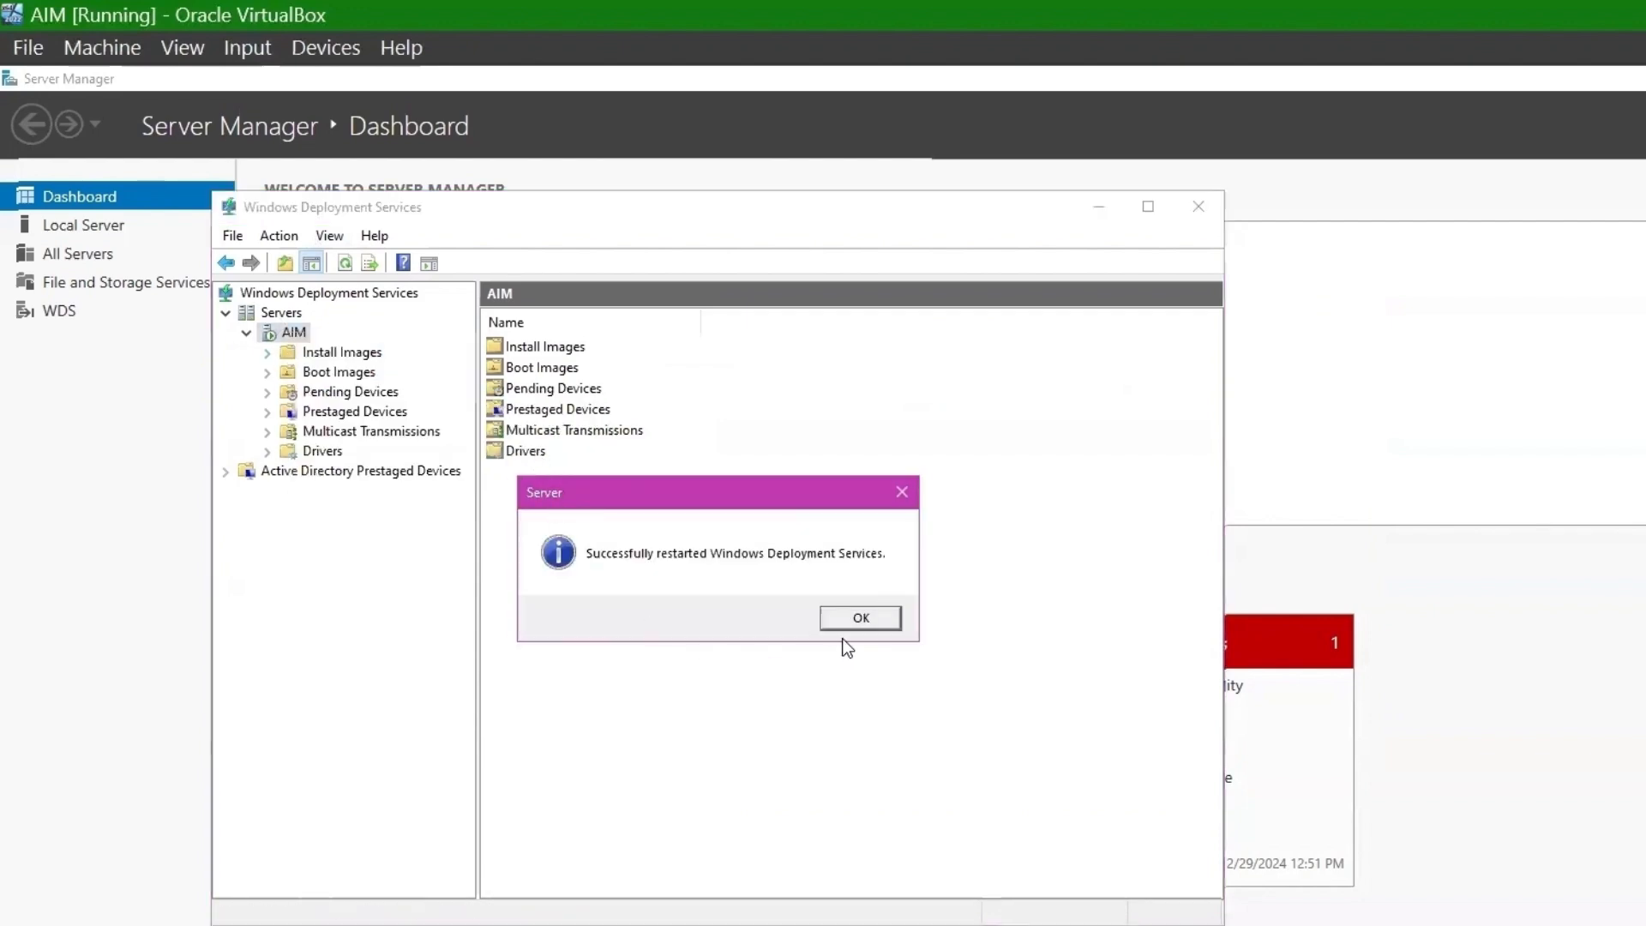
pyautogui.click(858, 619)
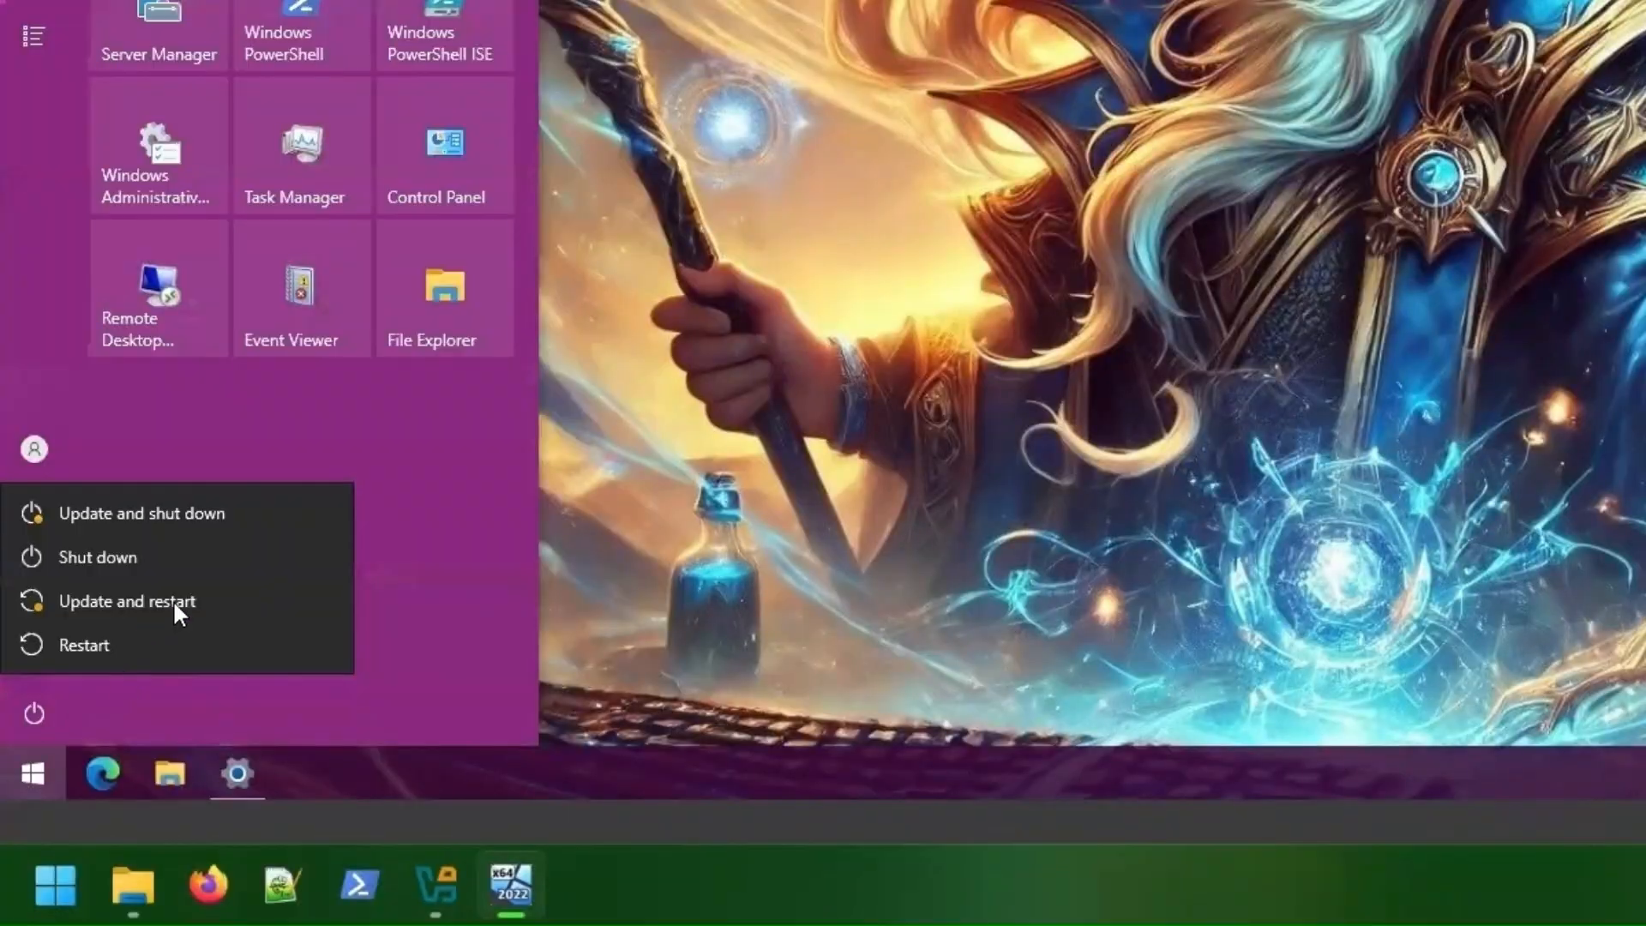
# - Update and restart the guest with reason Other (Planned), then switch to VirtualBox Manager
pyautogui.click(173, 599)
pyautogui.click(128, 573)
pyautogui.click(48, 135)
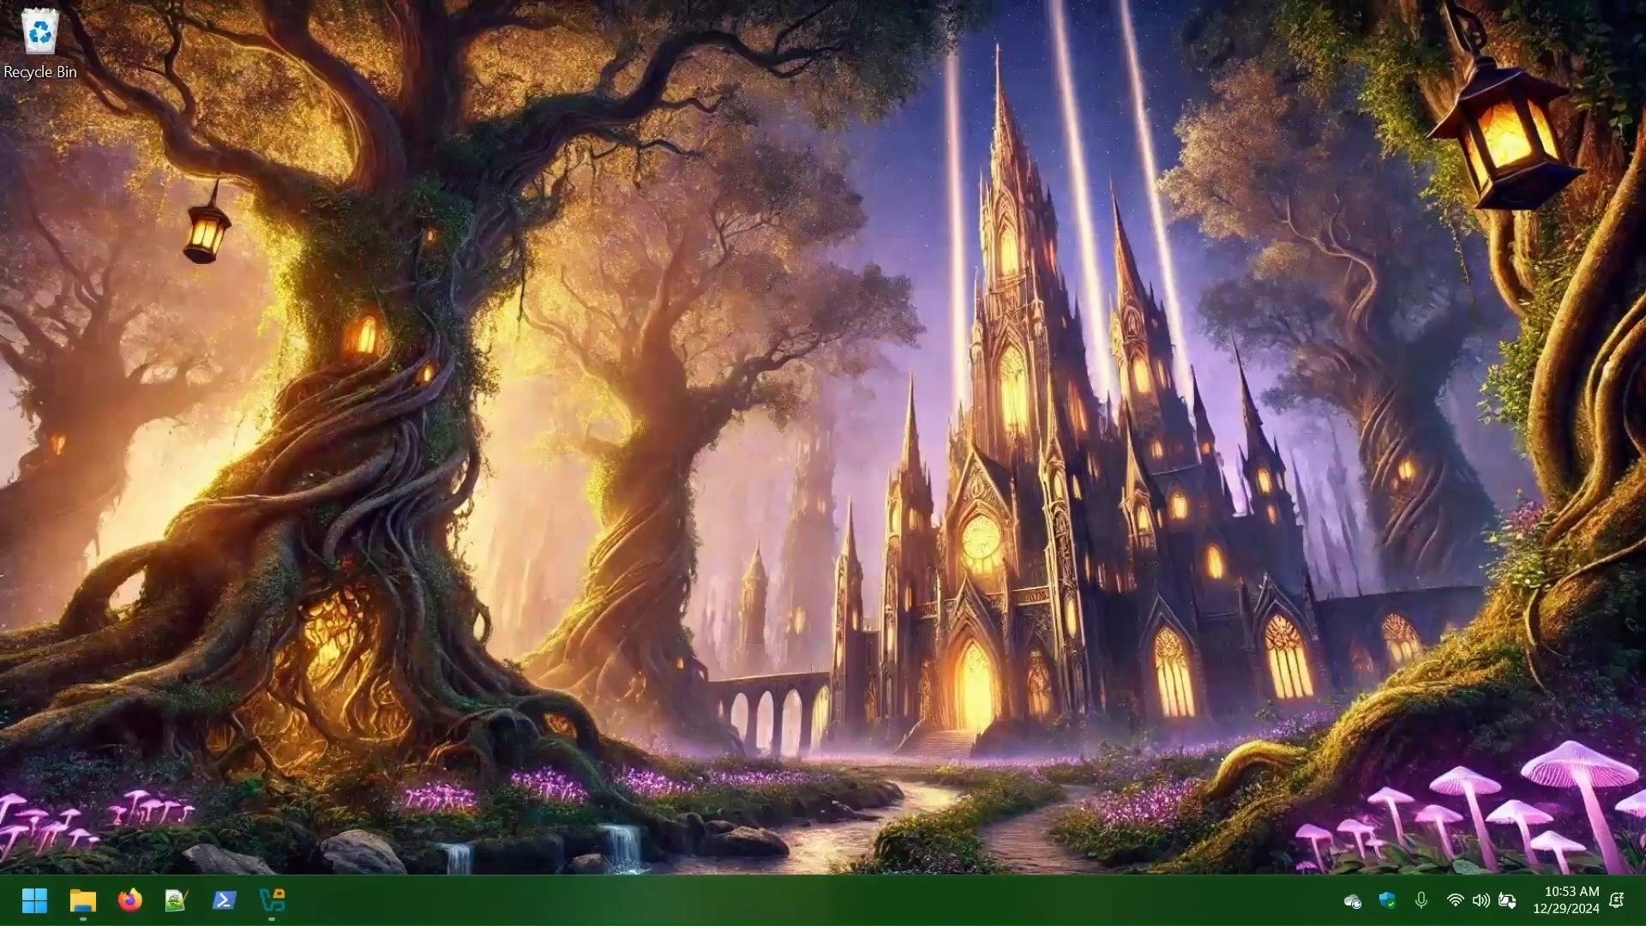
pyautogui.click(272, 901)
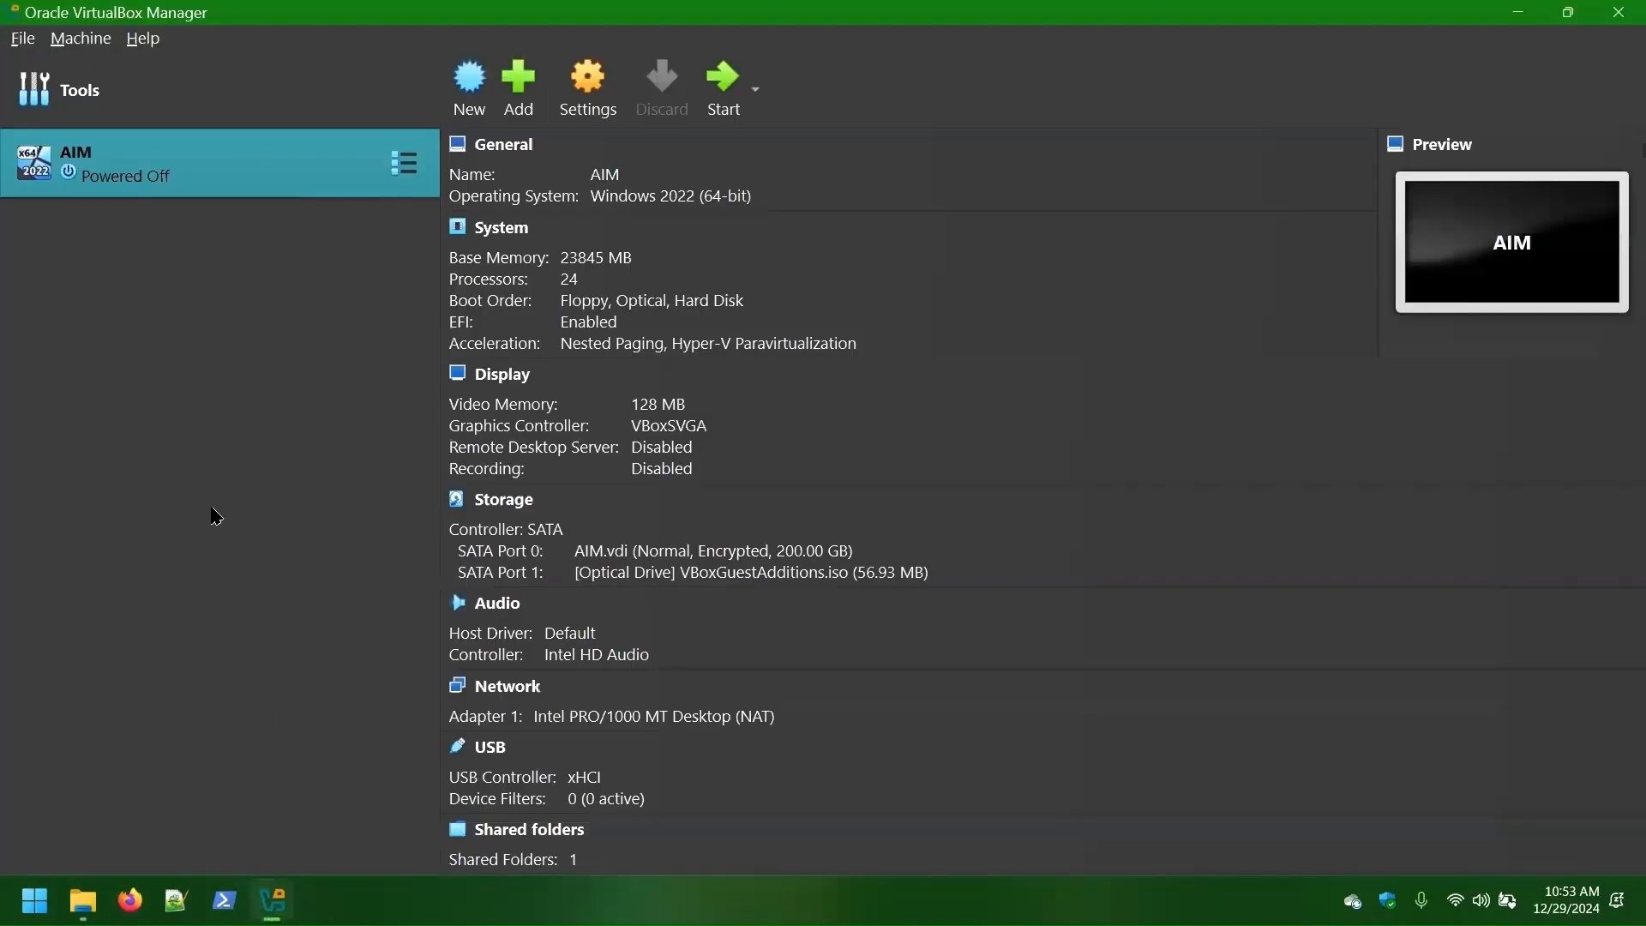
# - Open AIM's settings and lower Base Memory from 23845 MB to 12128 MB
pyautogui.rightClick(221, 189)
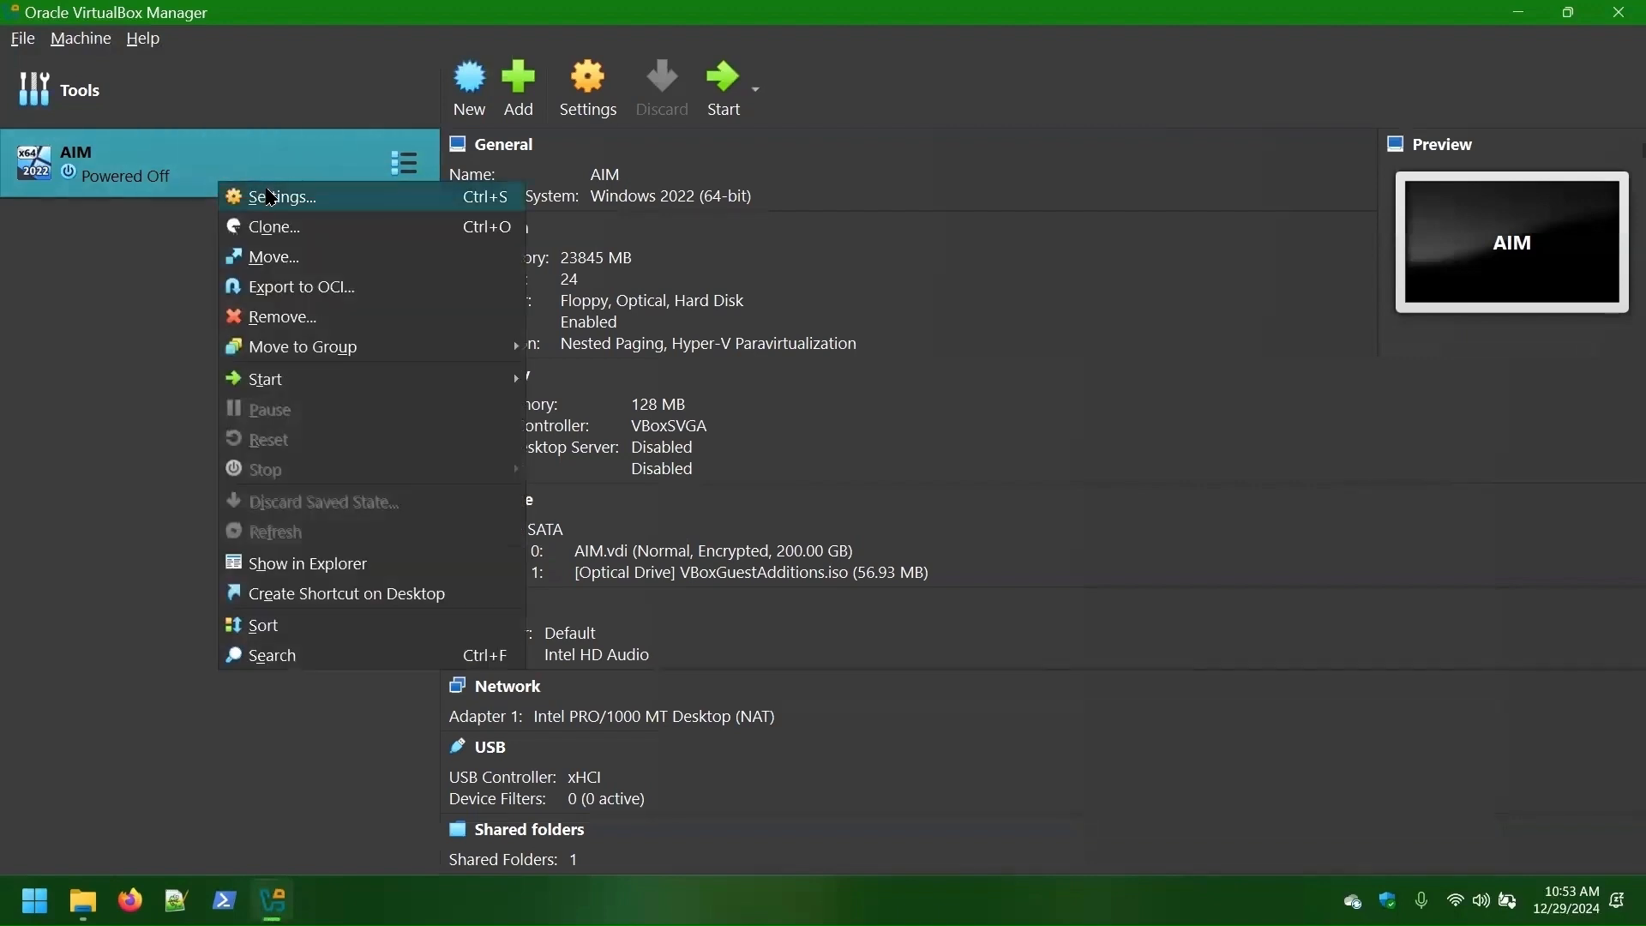
pyautogui.click(268, 196)
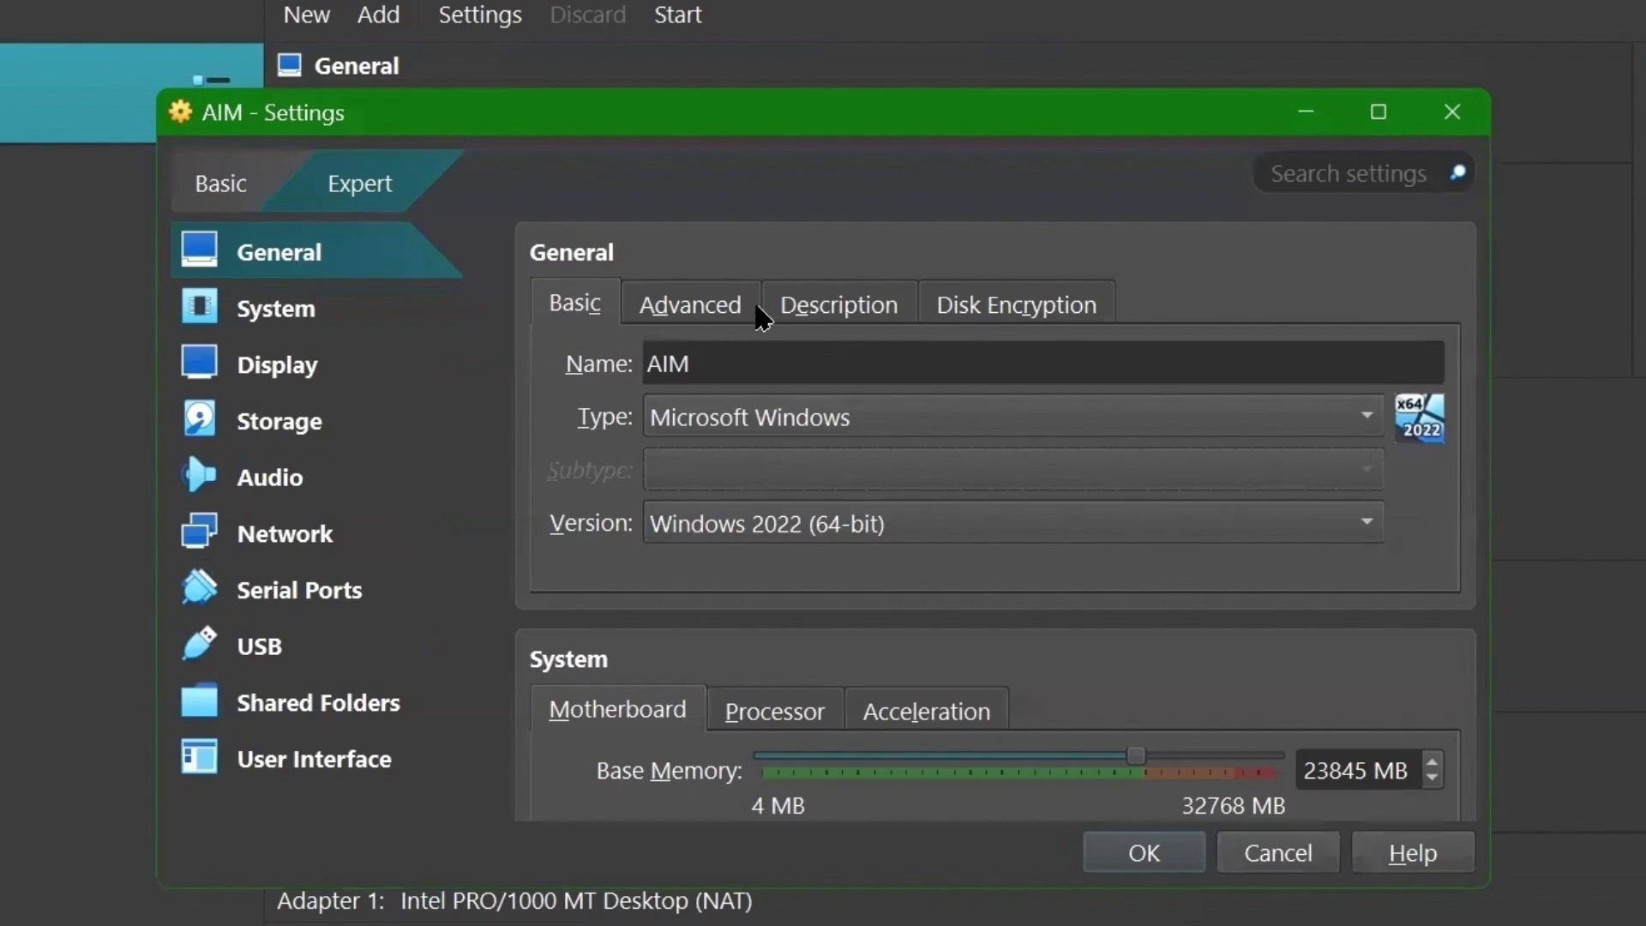
pyautogui.scroll(-3, 892, 466)
pyautogui.scroll(1, 907, 485)
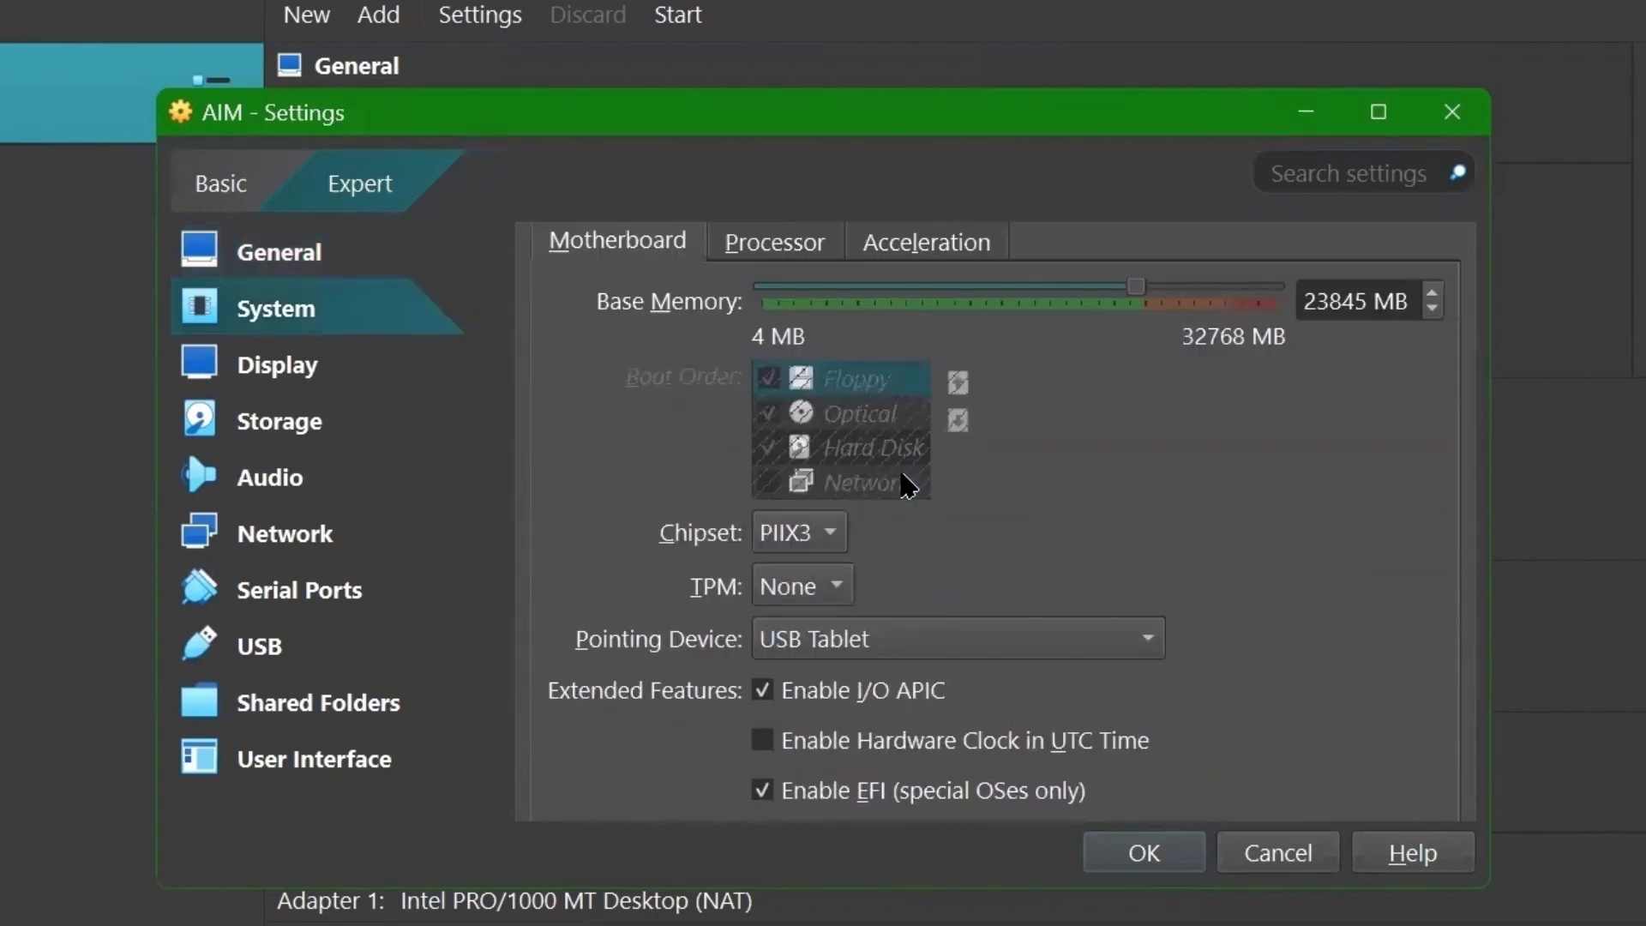
pyautogui.moveTo(1137, 294); pyautogui.dragTo(948, 285)
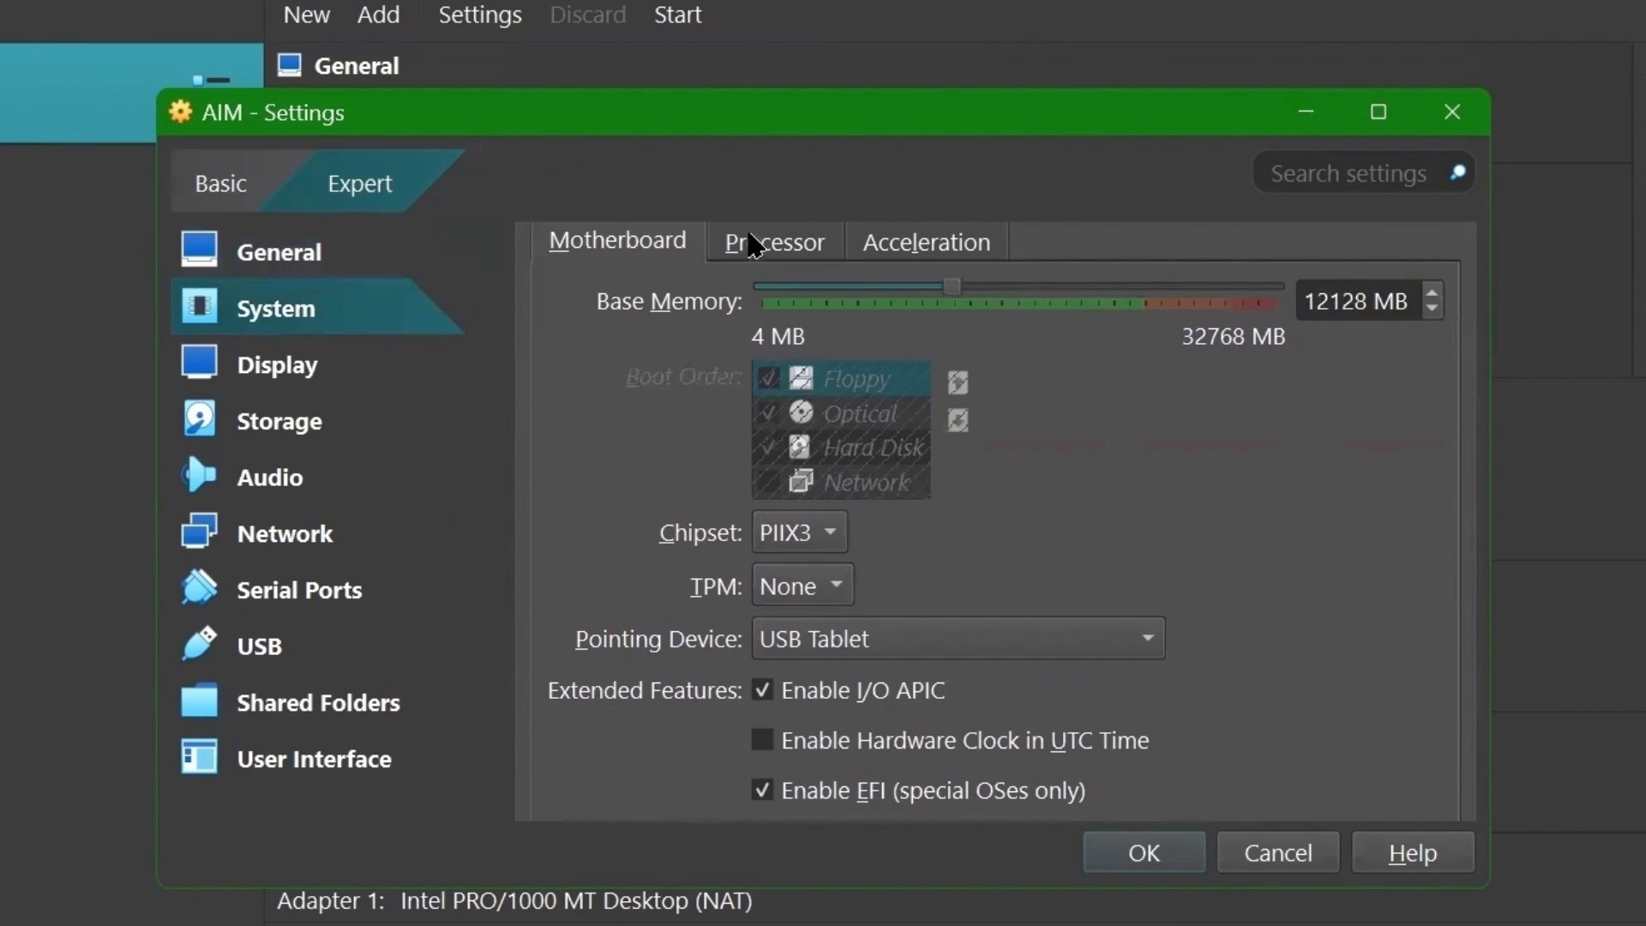
# - Reduce AIM's processors from 24 to 12 on the Processor tab
pyautogui.click(759, 247)
pyautogui.moveTo(1046, 292); pyautogui.dragTo(905, 279)
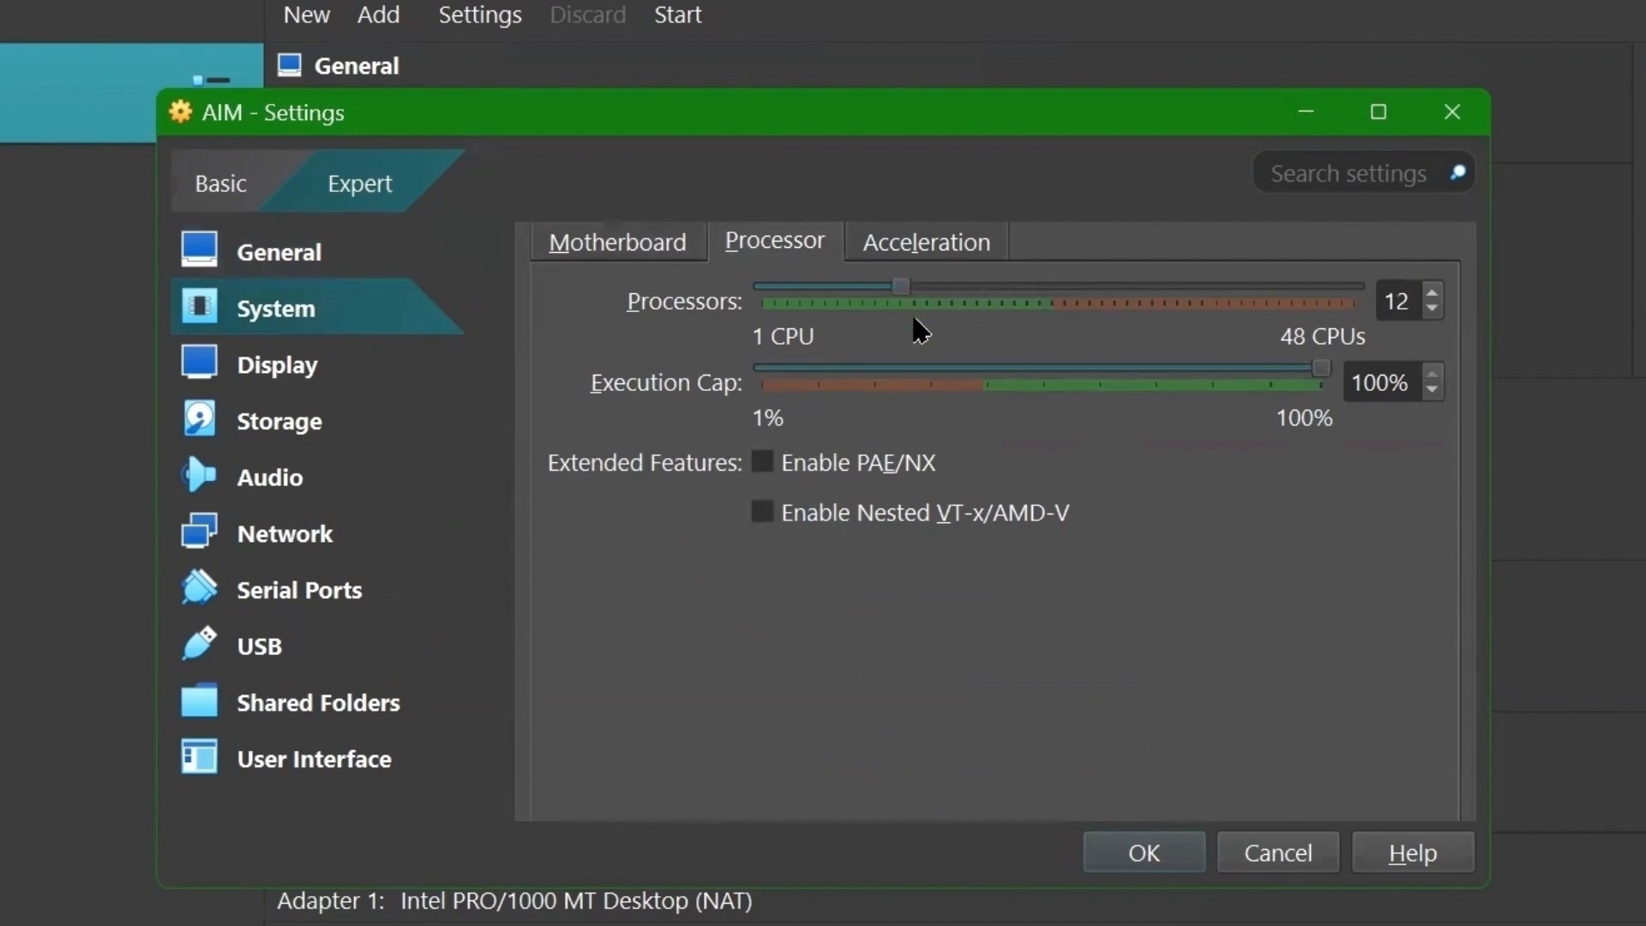
pyautogui.scroll(-10, 905, 553)
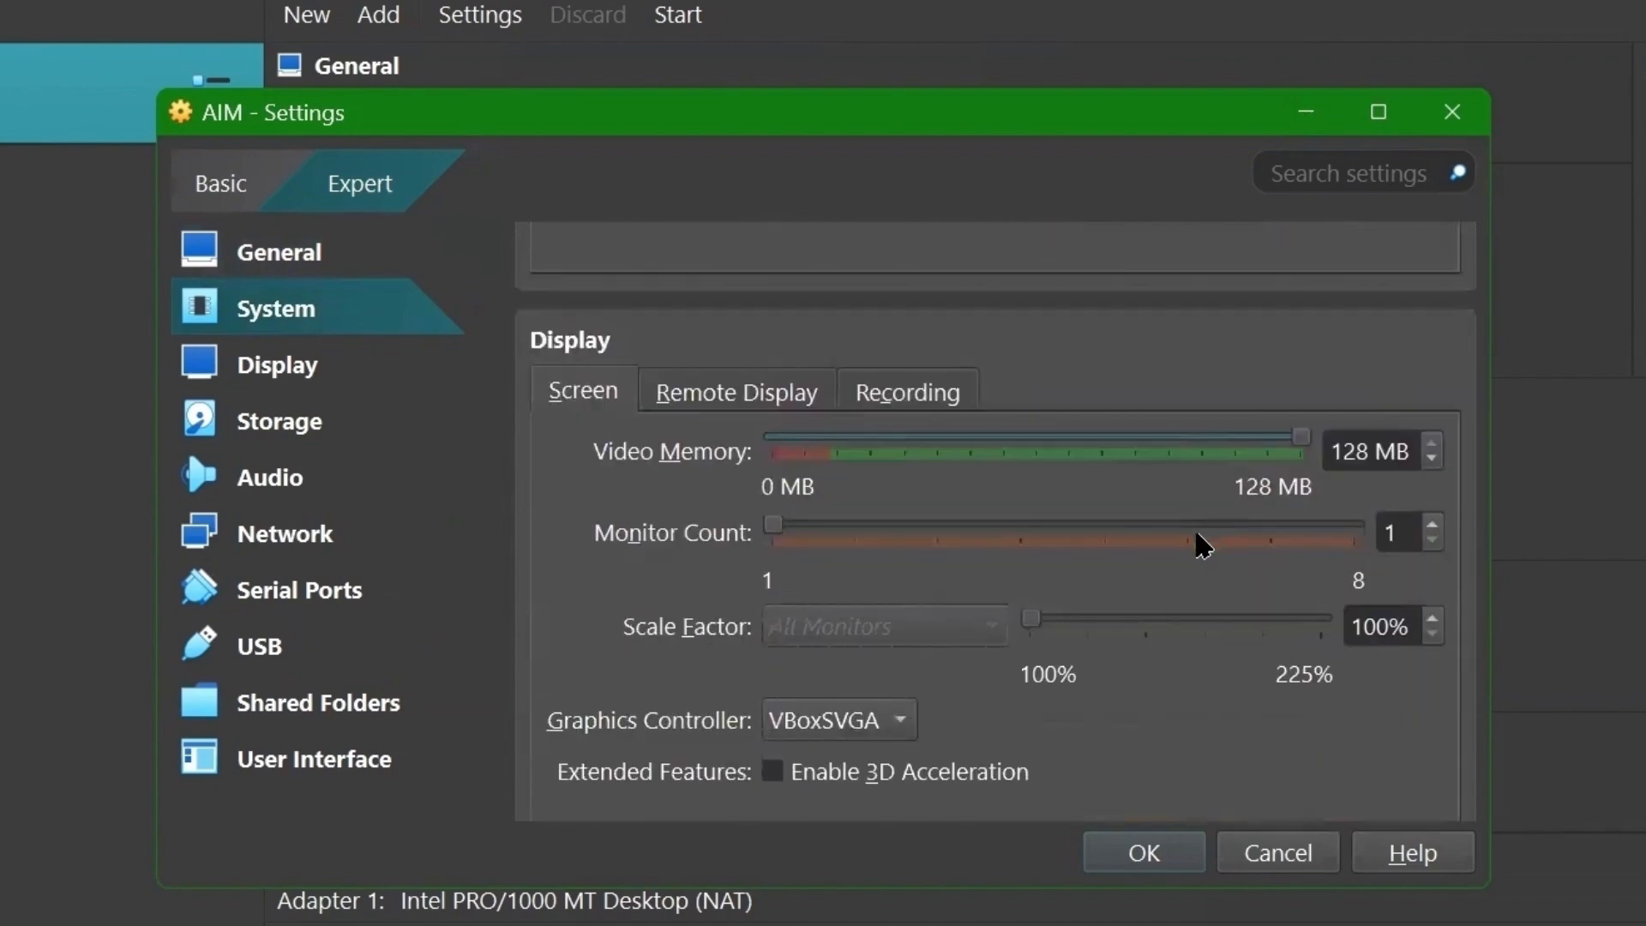
pyautogui.scroll(-8, 1209, 542)
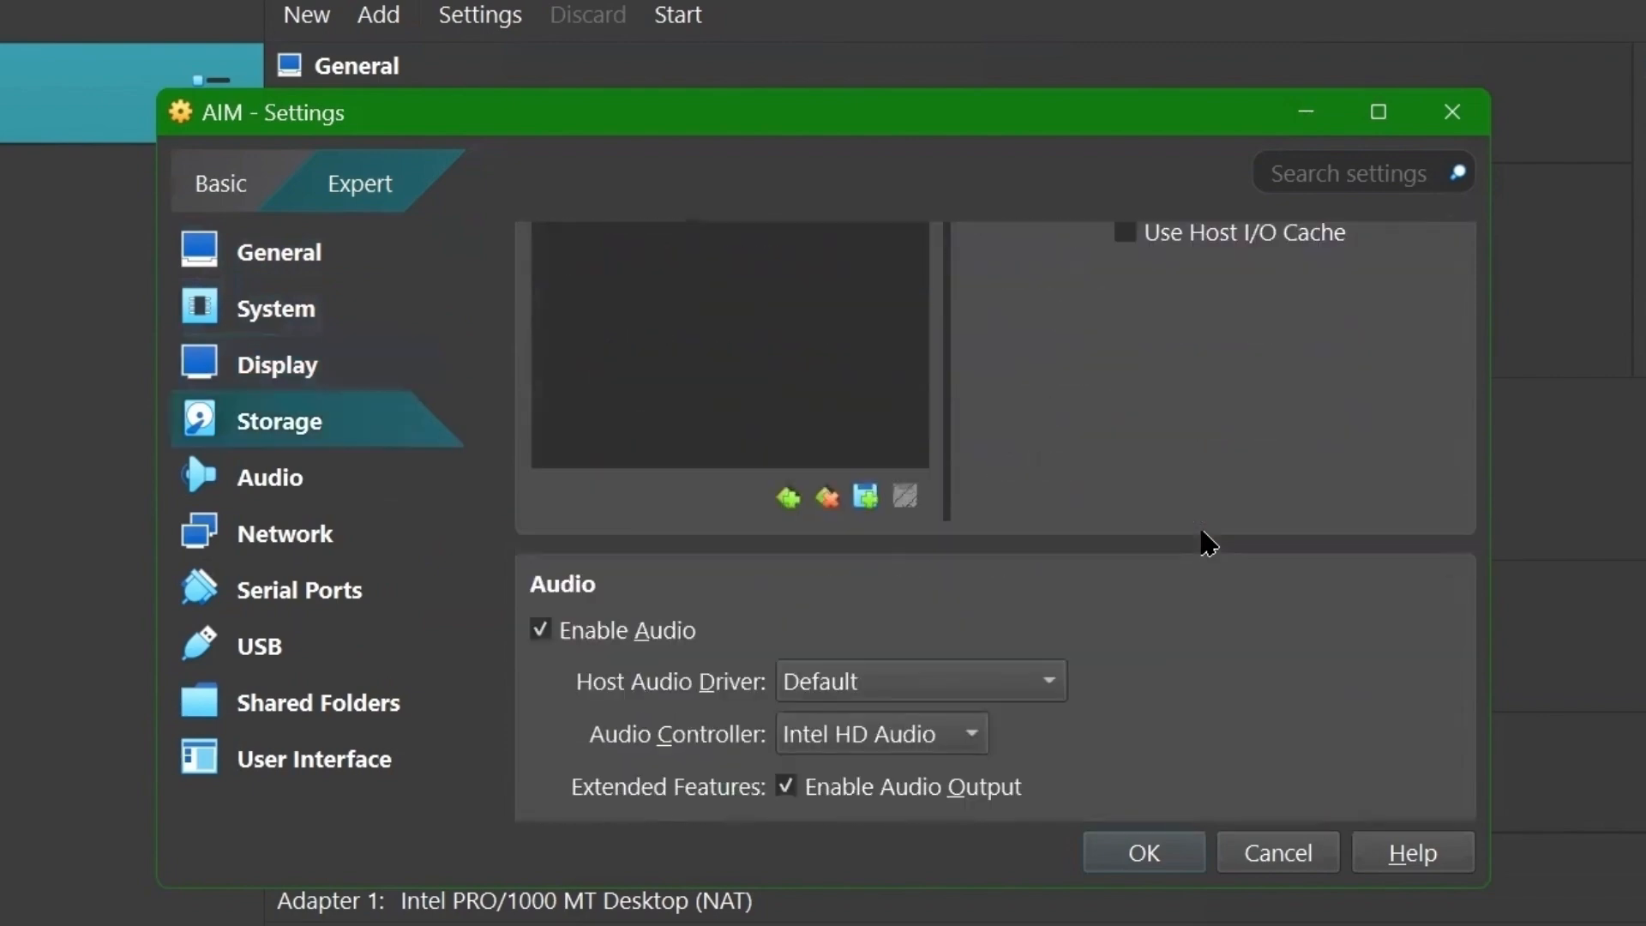
pyautogui.scroll(-2, 1209, 542)
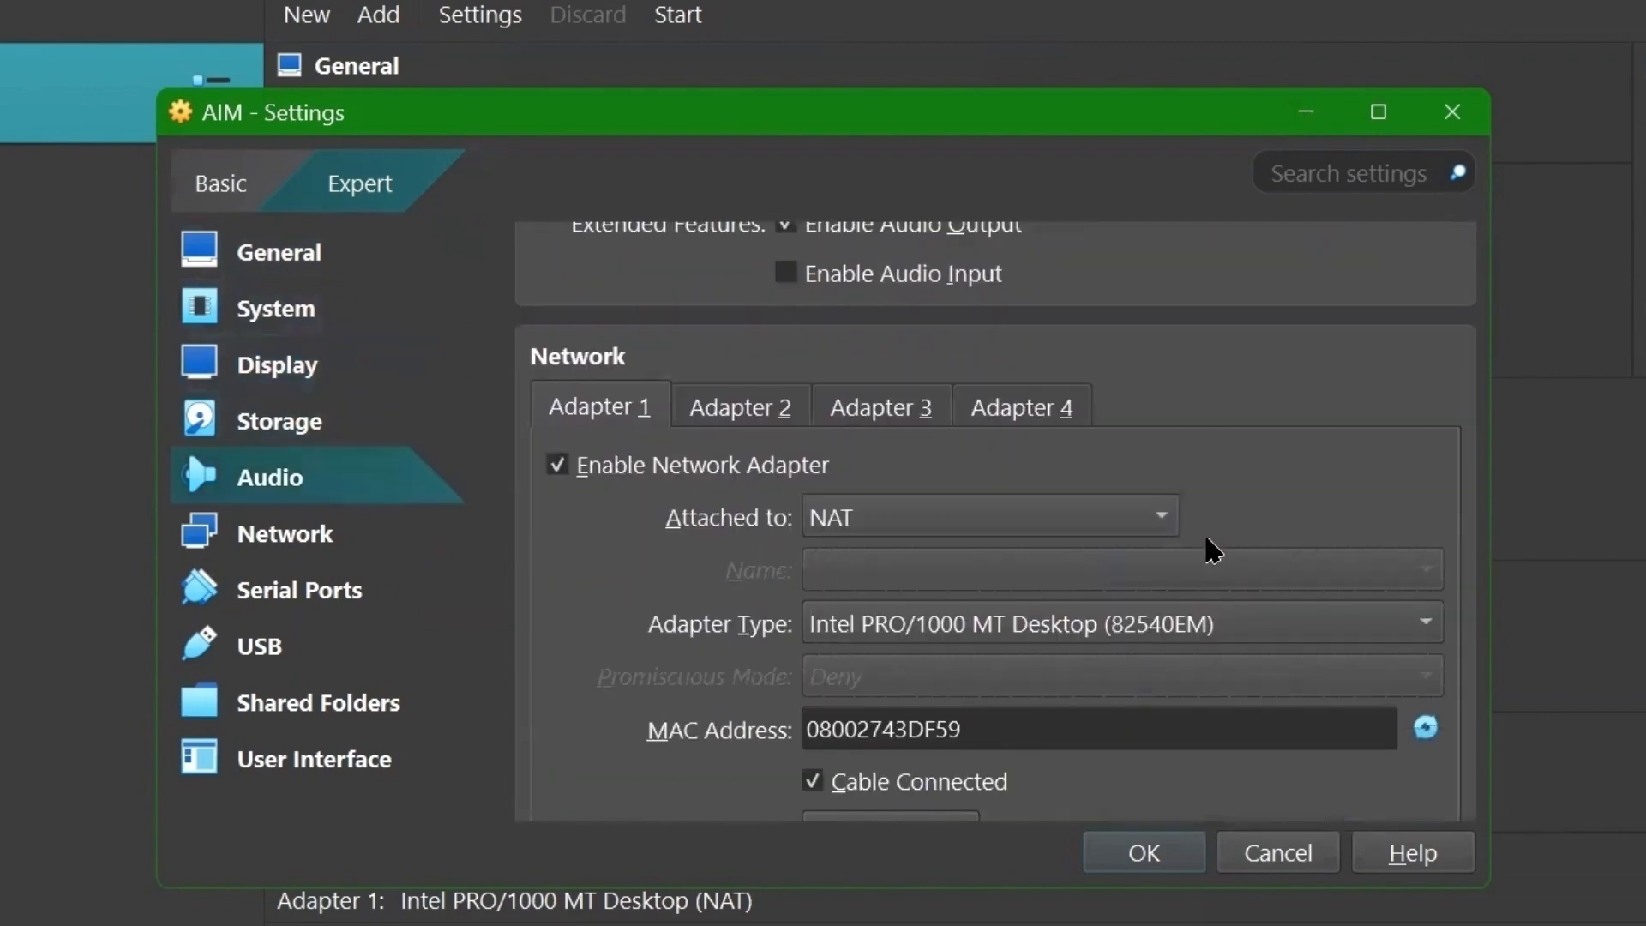
# - Try NAT Network for Adapter 1, find no network to pick, revert to NAT and close settings
pyautogui.click(940, 517)
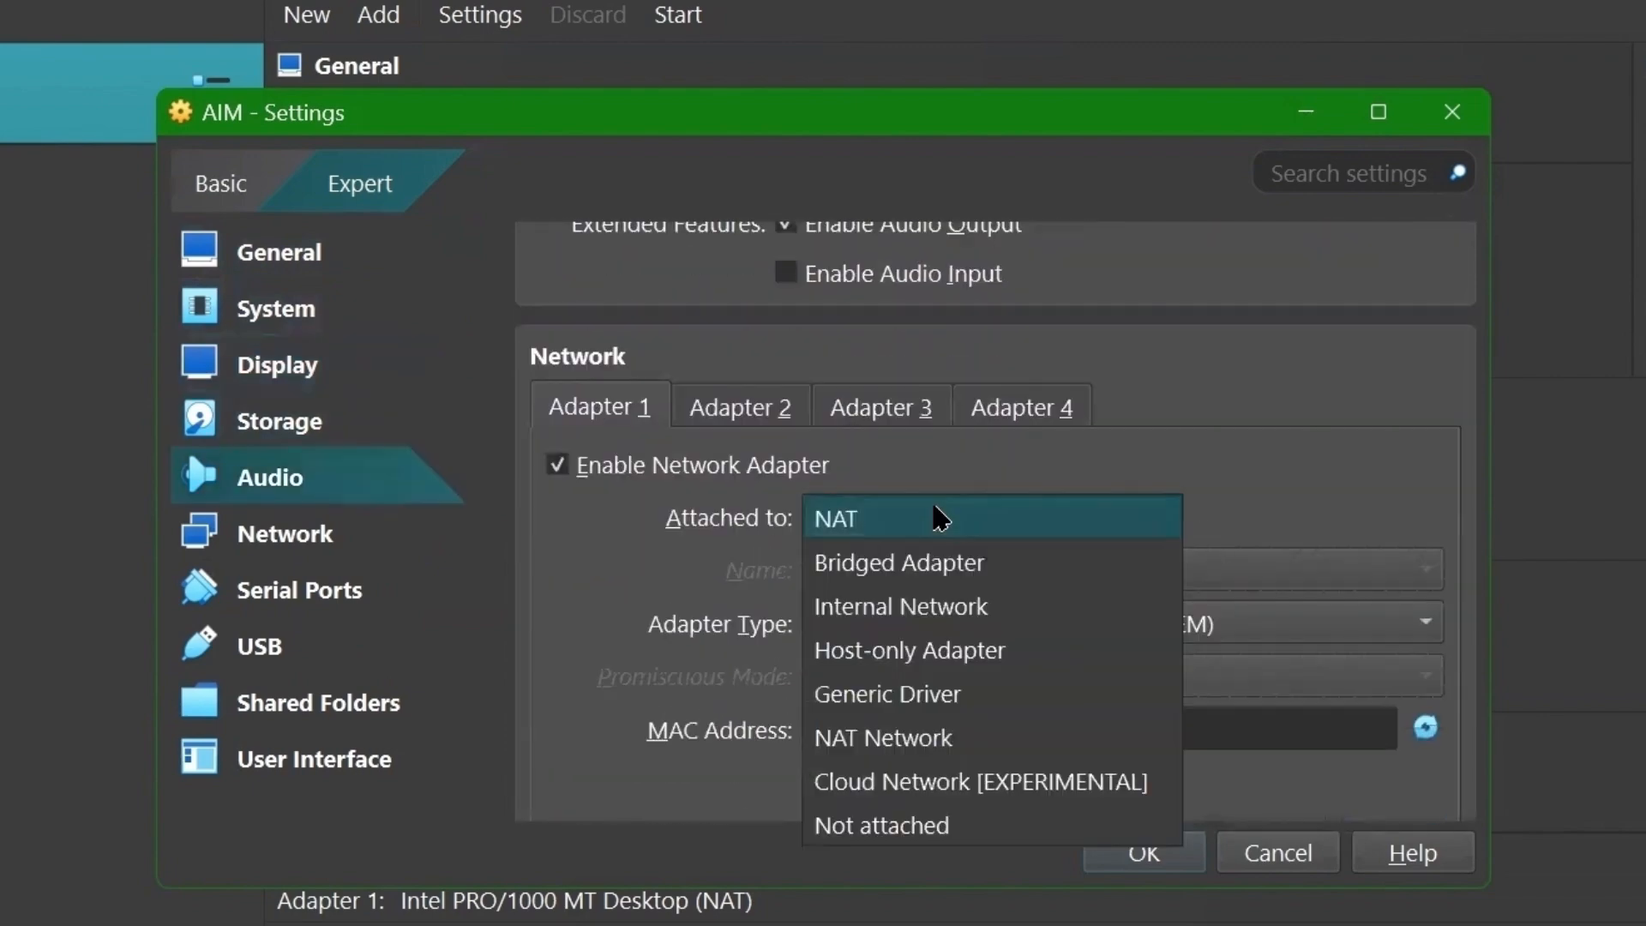
pyautogui.click(870, 733)
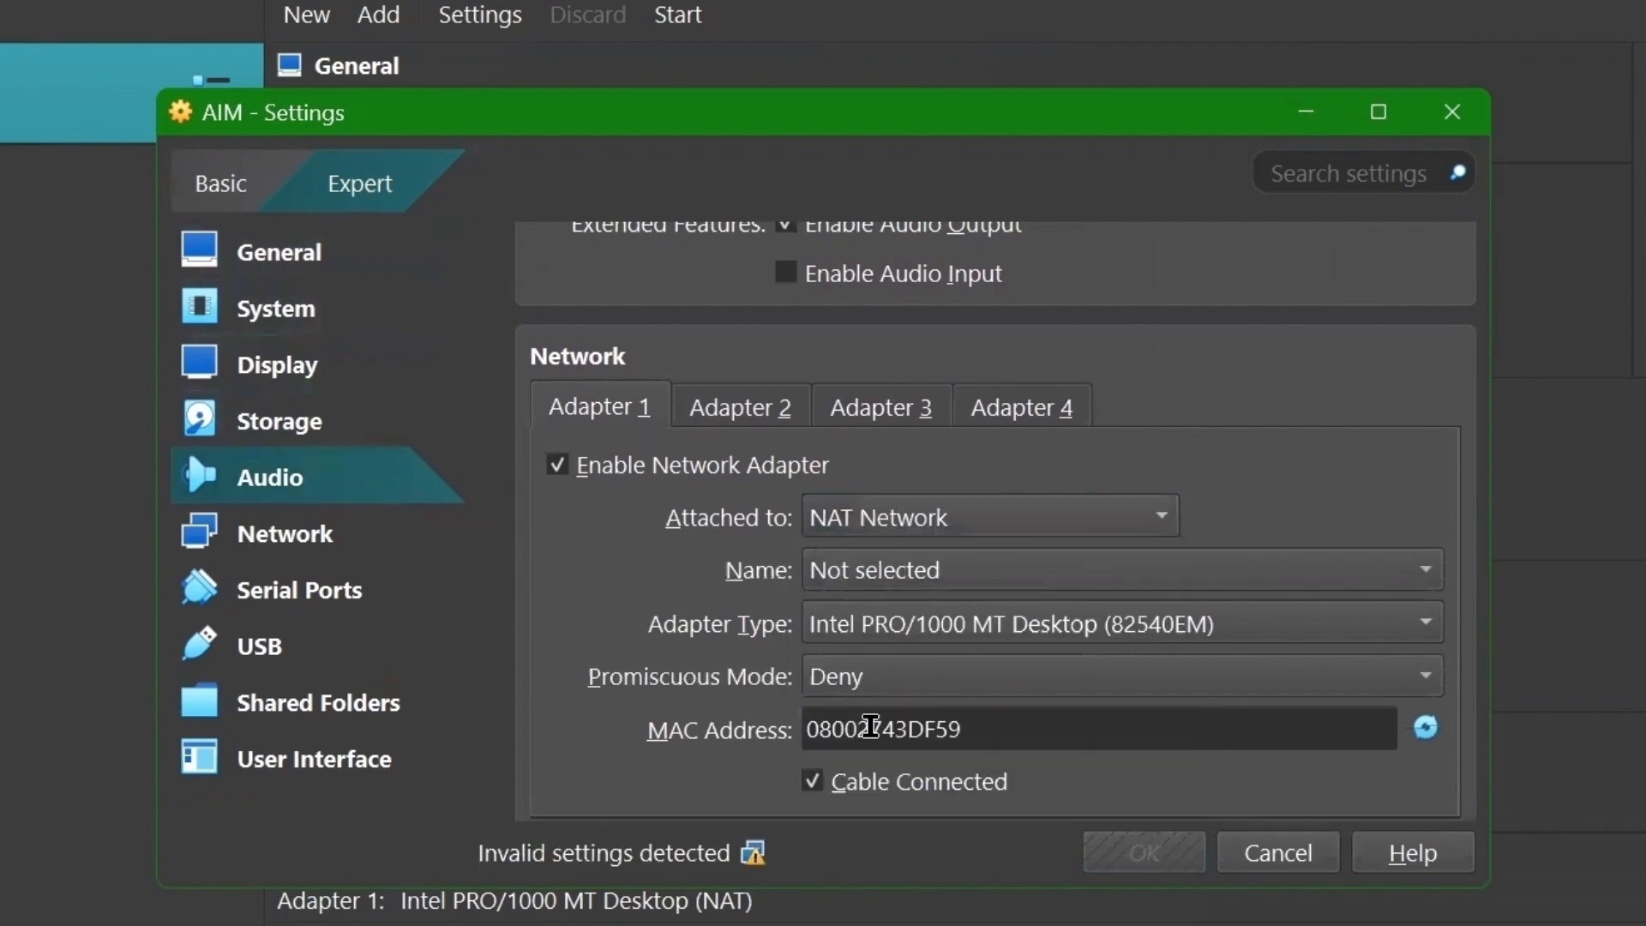
pyautogui.click(844, 575)
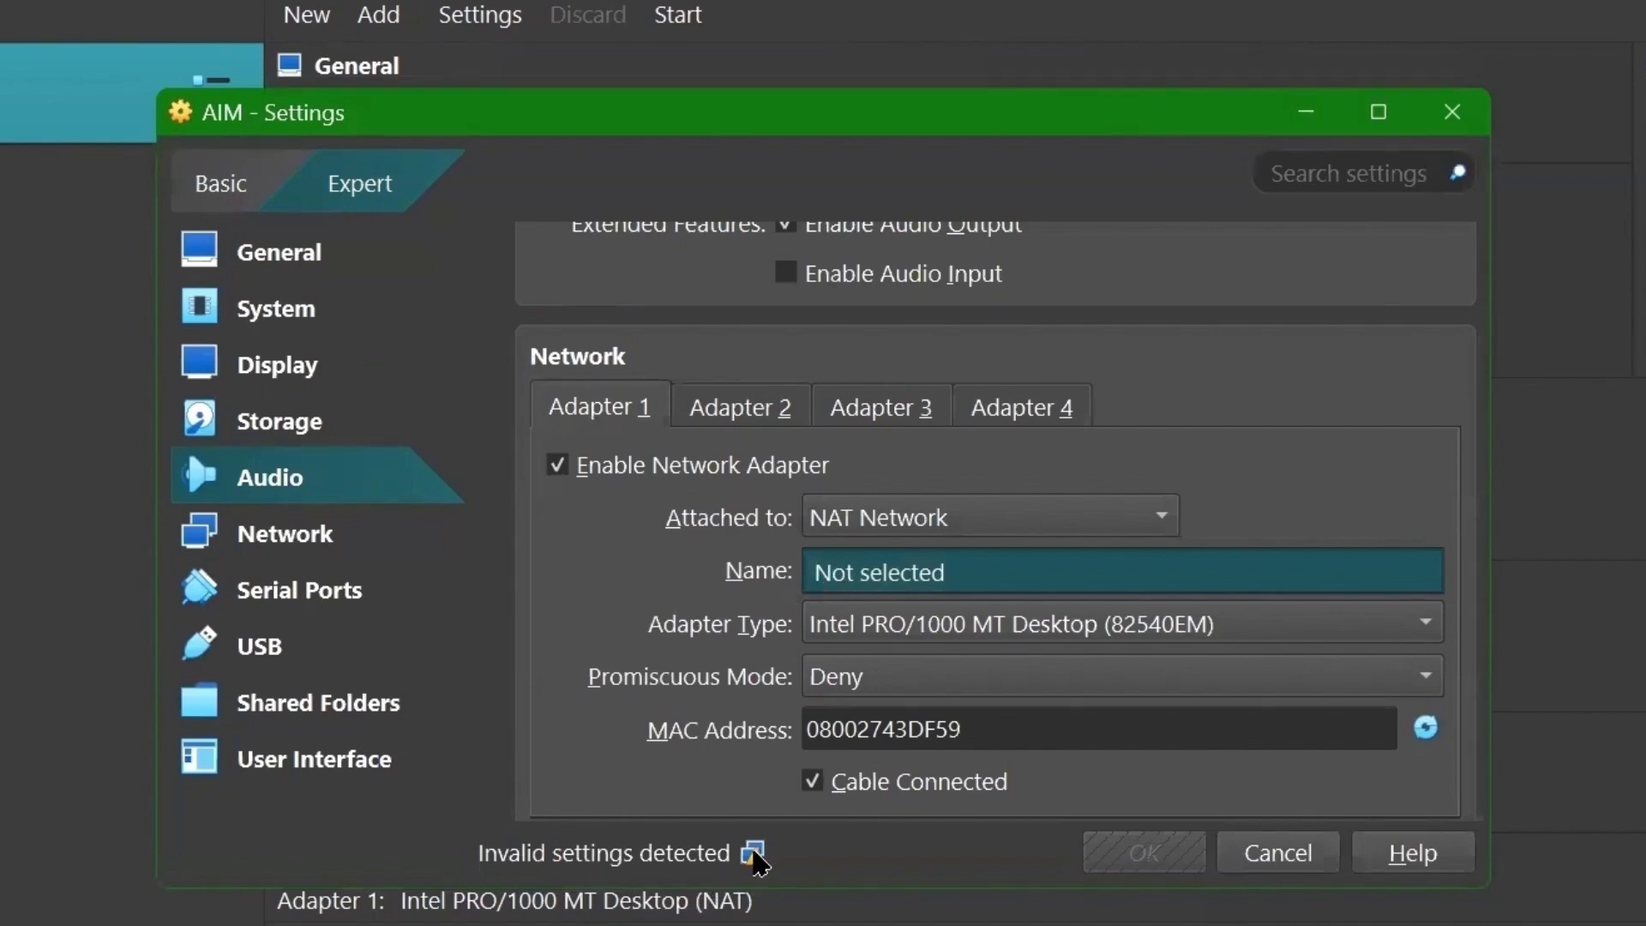
pyautogui.click(949, 536)
pyautogui.click(875, 294)
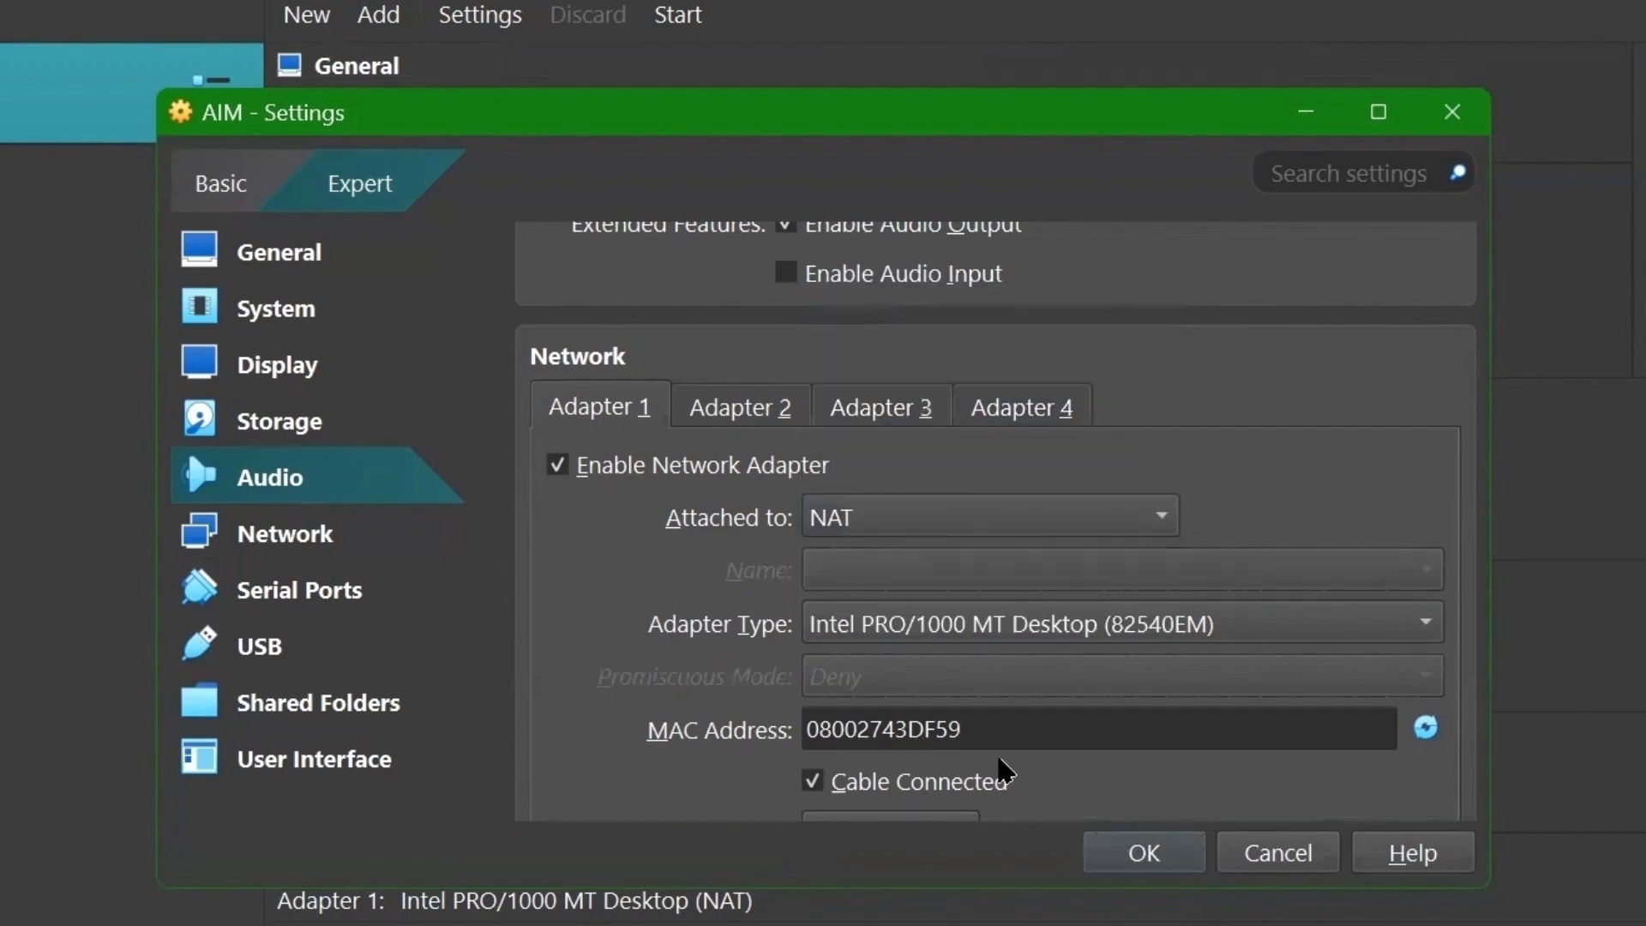
pyautogui.scroll(-17, 652, 515)
pyautogui.click(1144, 854)
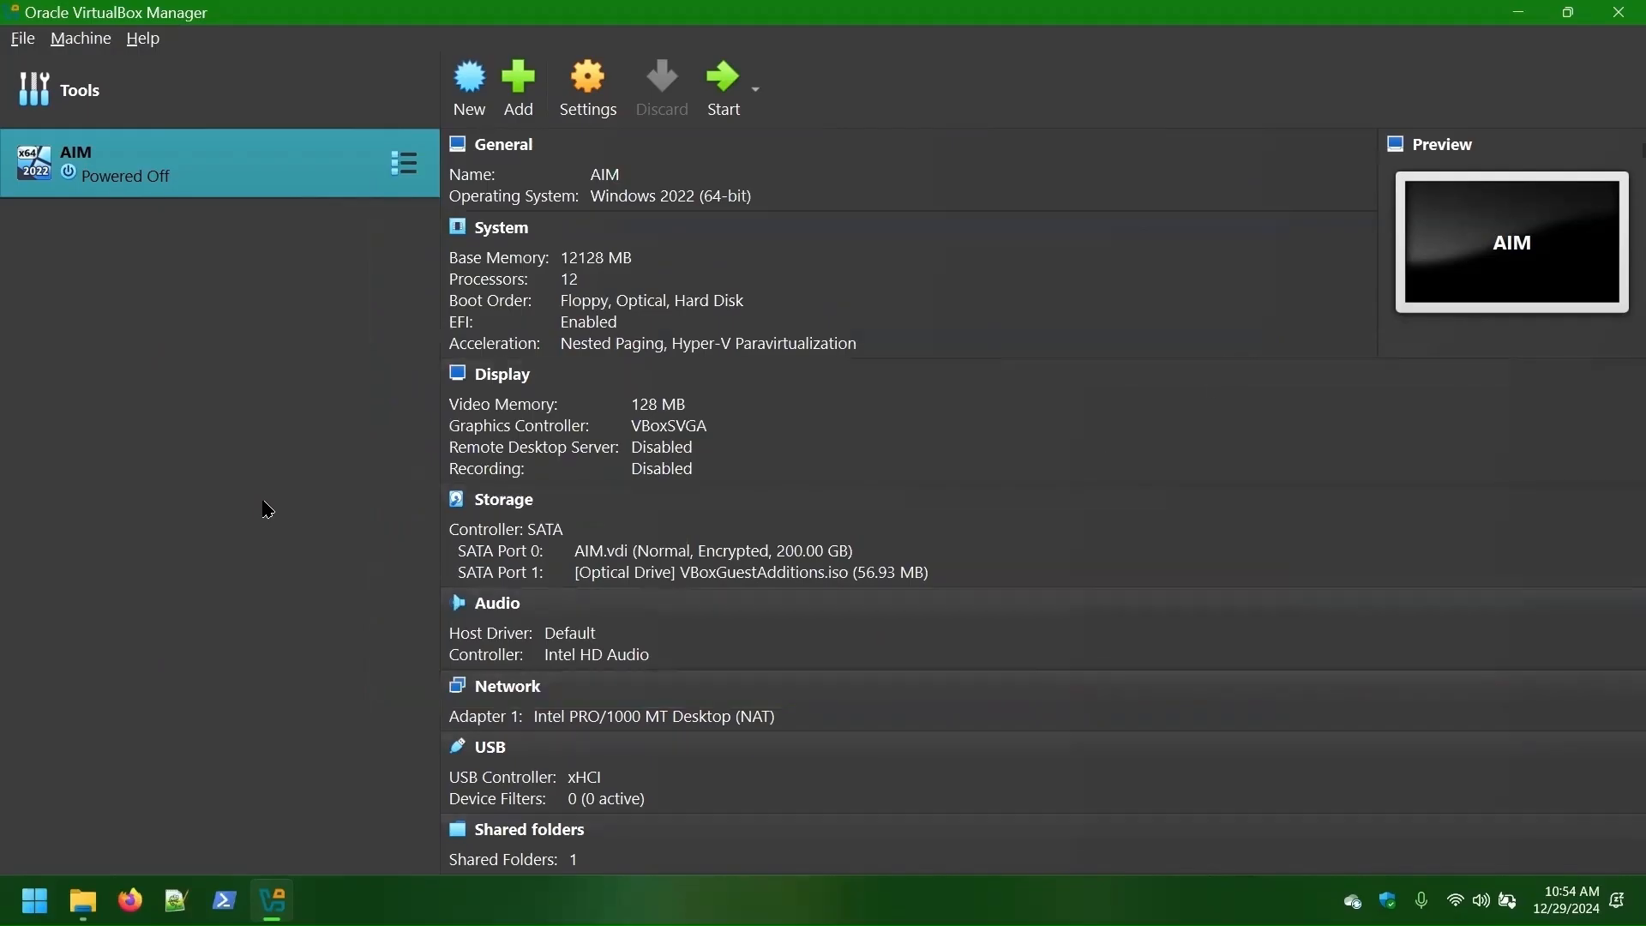
# - In Network Manager, create NAT network 'DeployNetwork' with IPv4 prefix 10.0.2.0/25 and apply
pyautogui.click(411, 93)
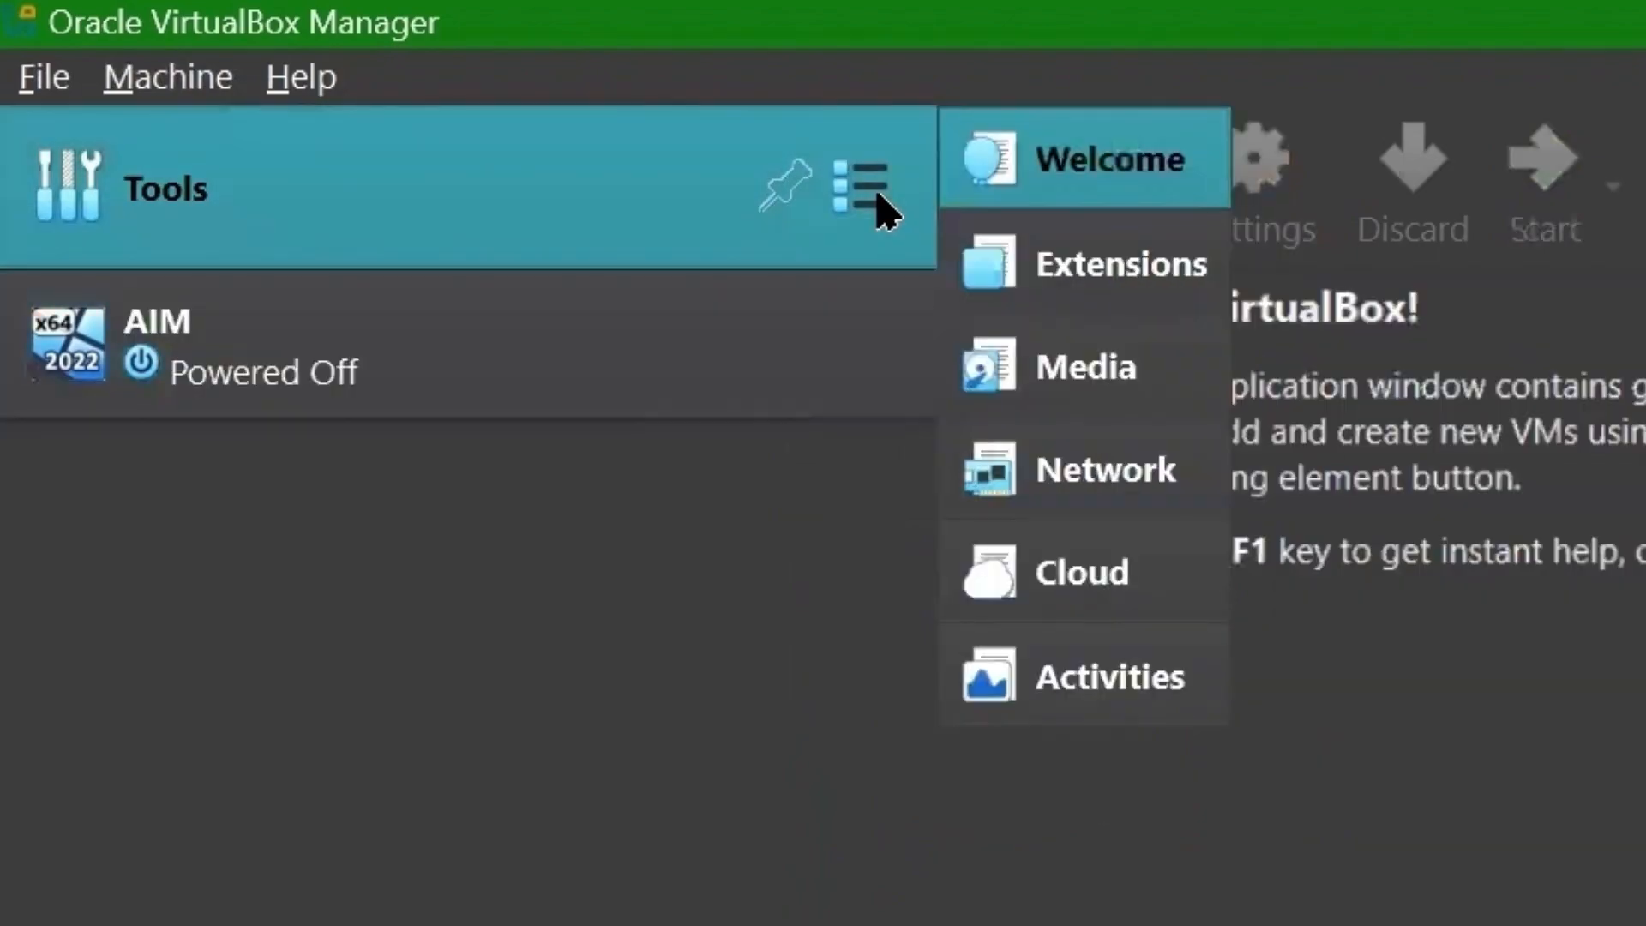
pyautogui.click(1088, 493)
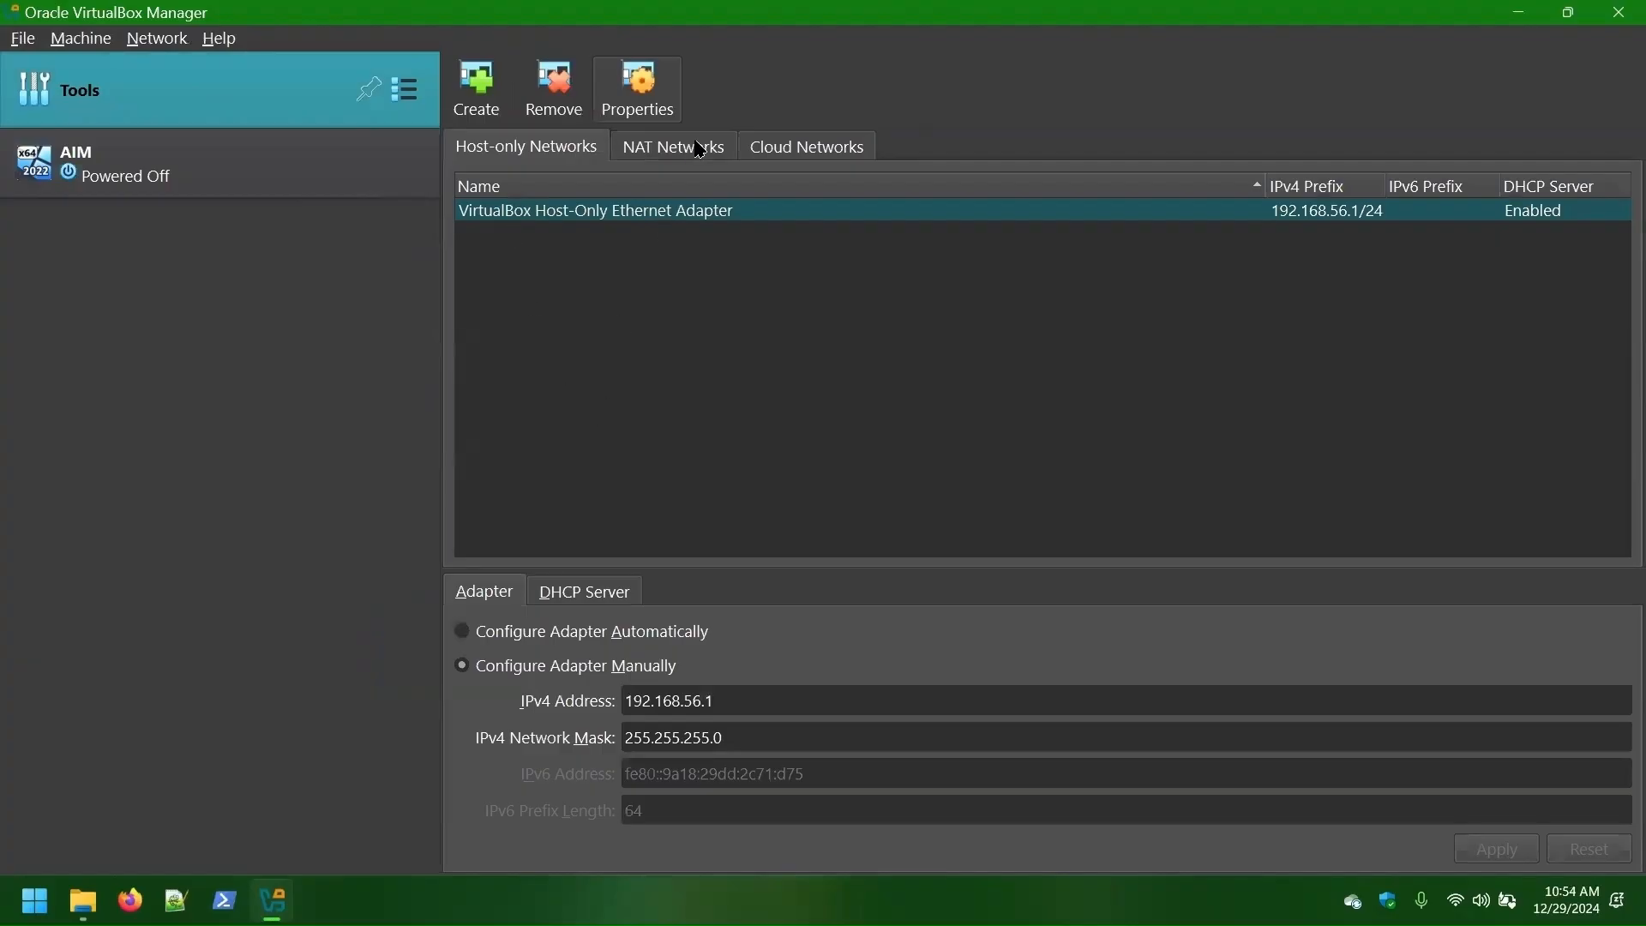
pyautogui.click(701, 151)
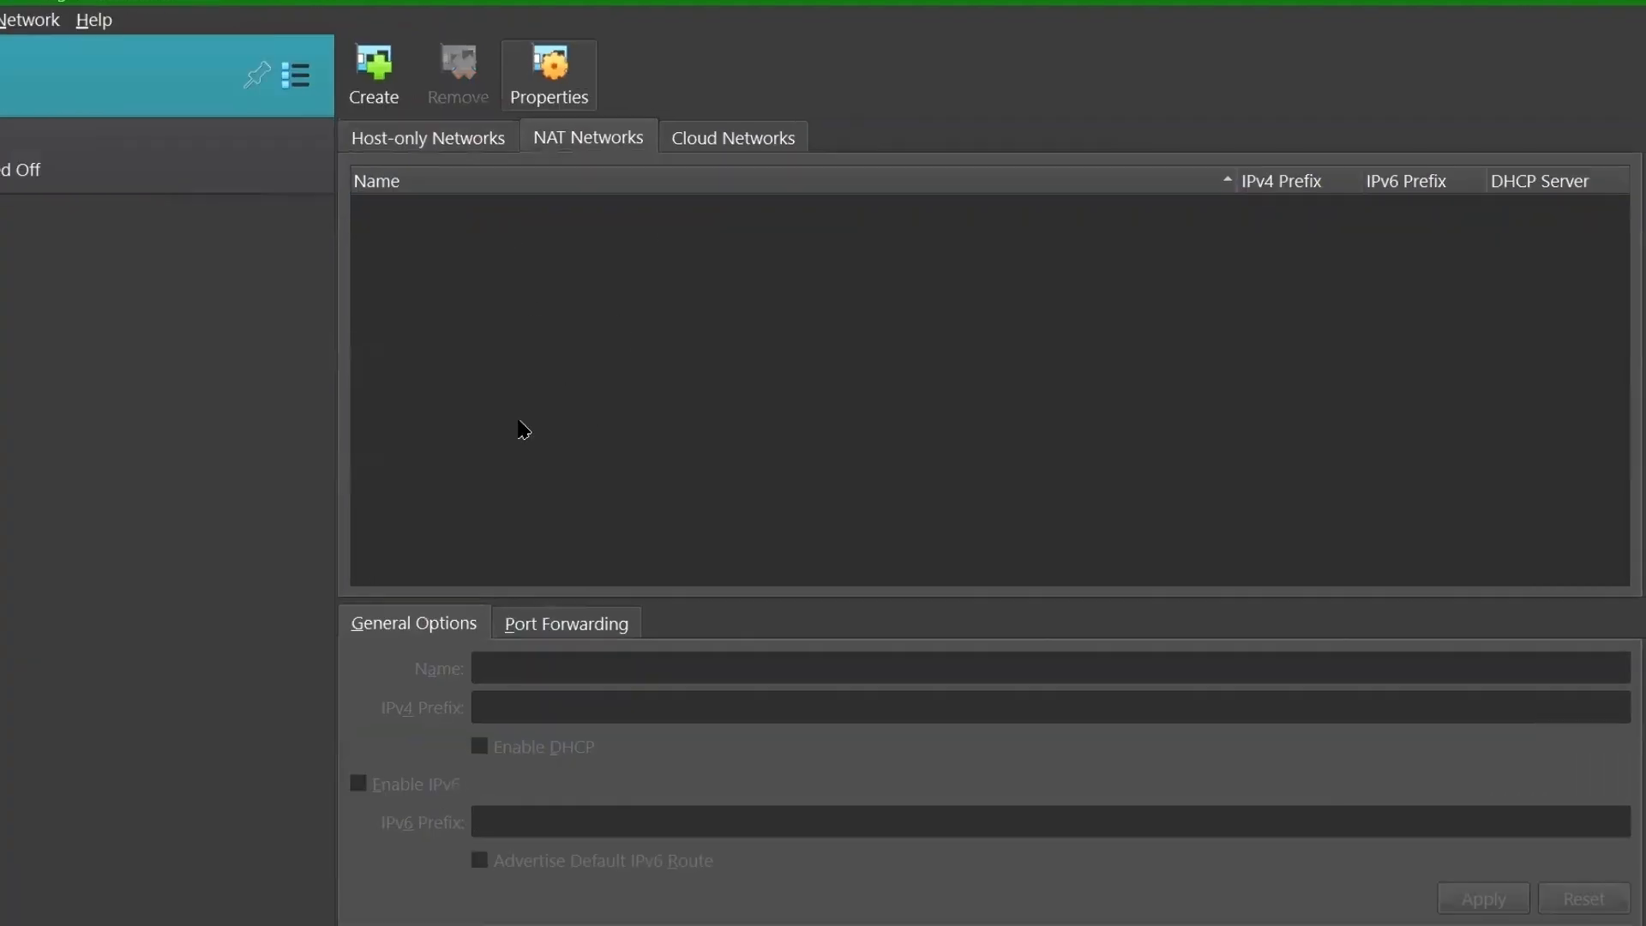
pyautogui.click(374, 77)
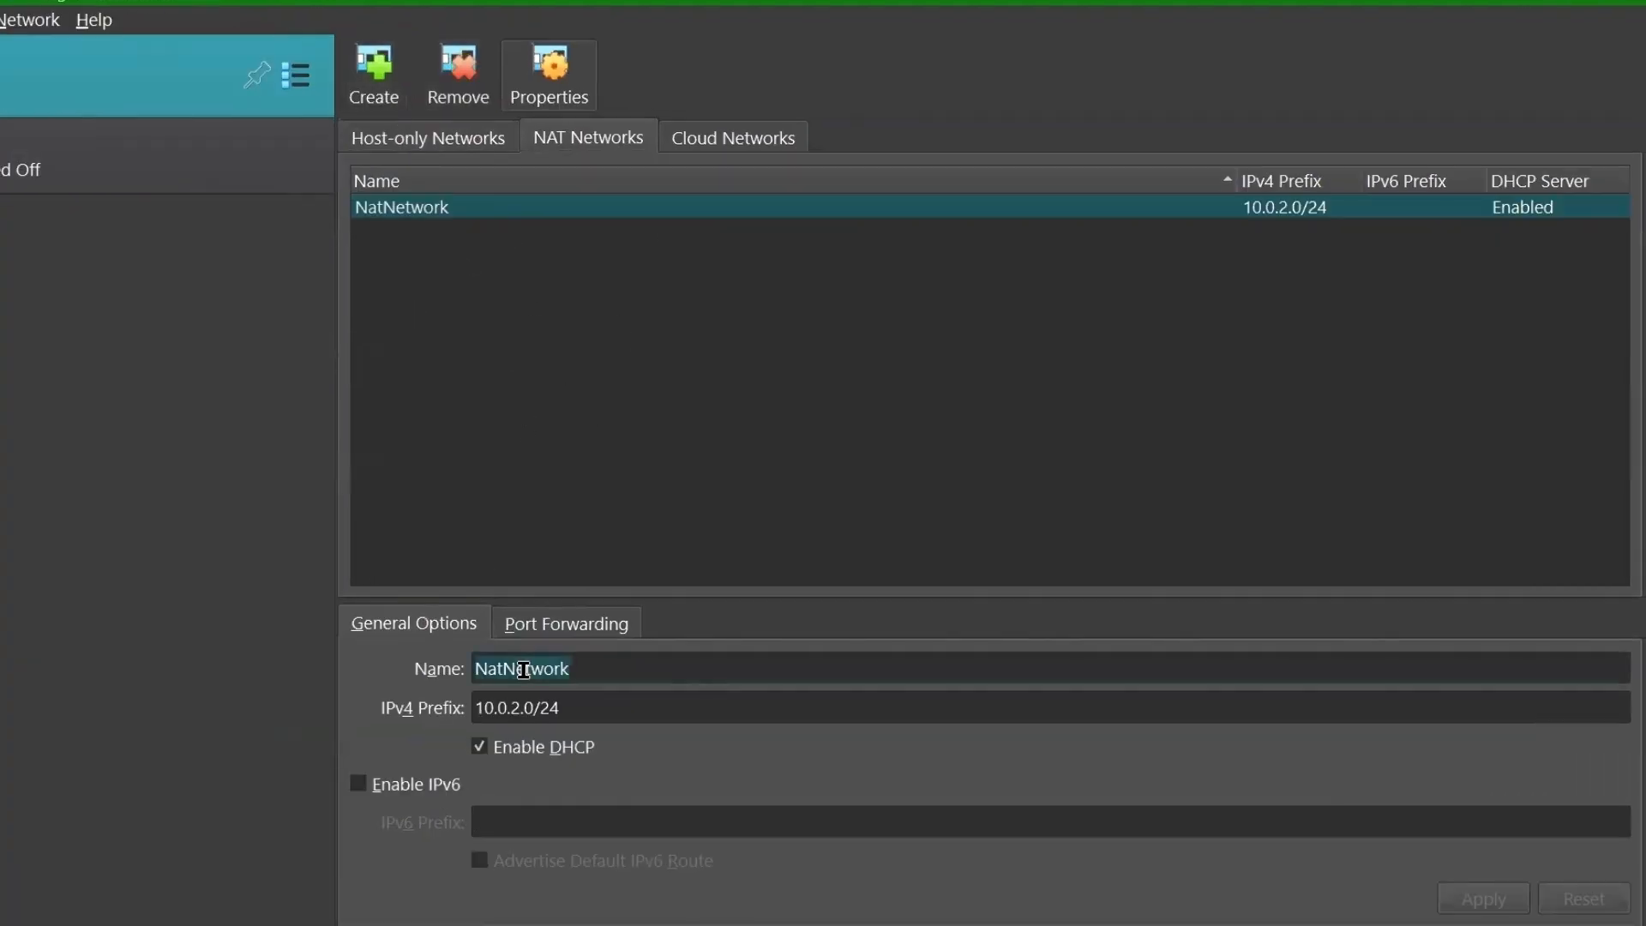
pyautogui.write('Deploy')
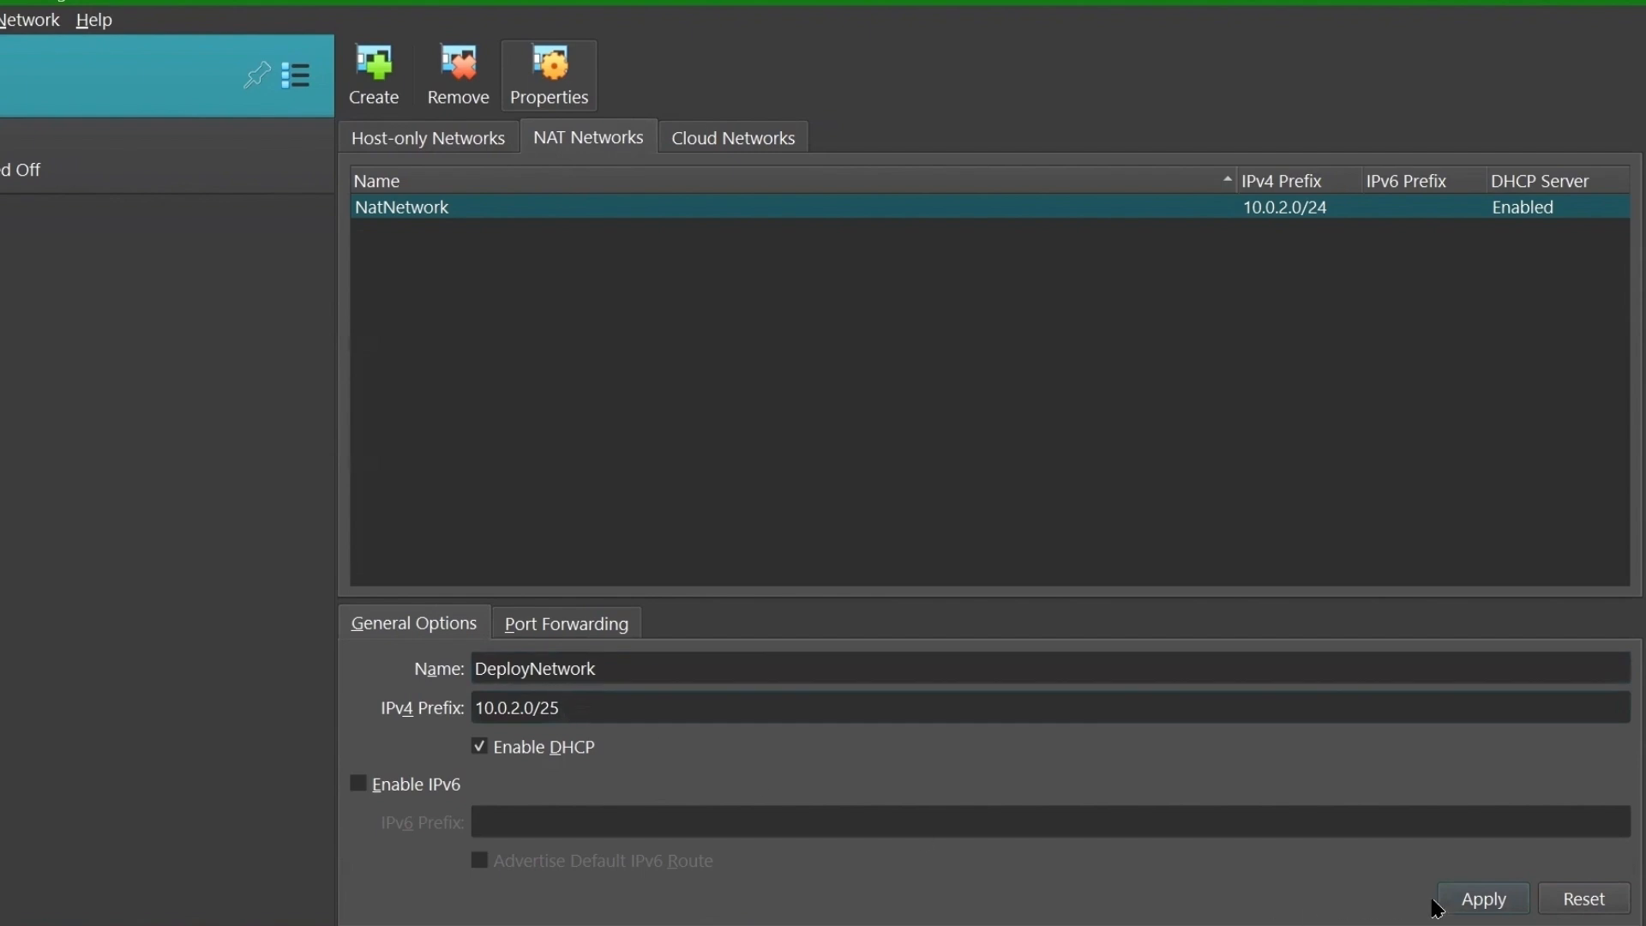
pyautogui.click(1492, 906)
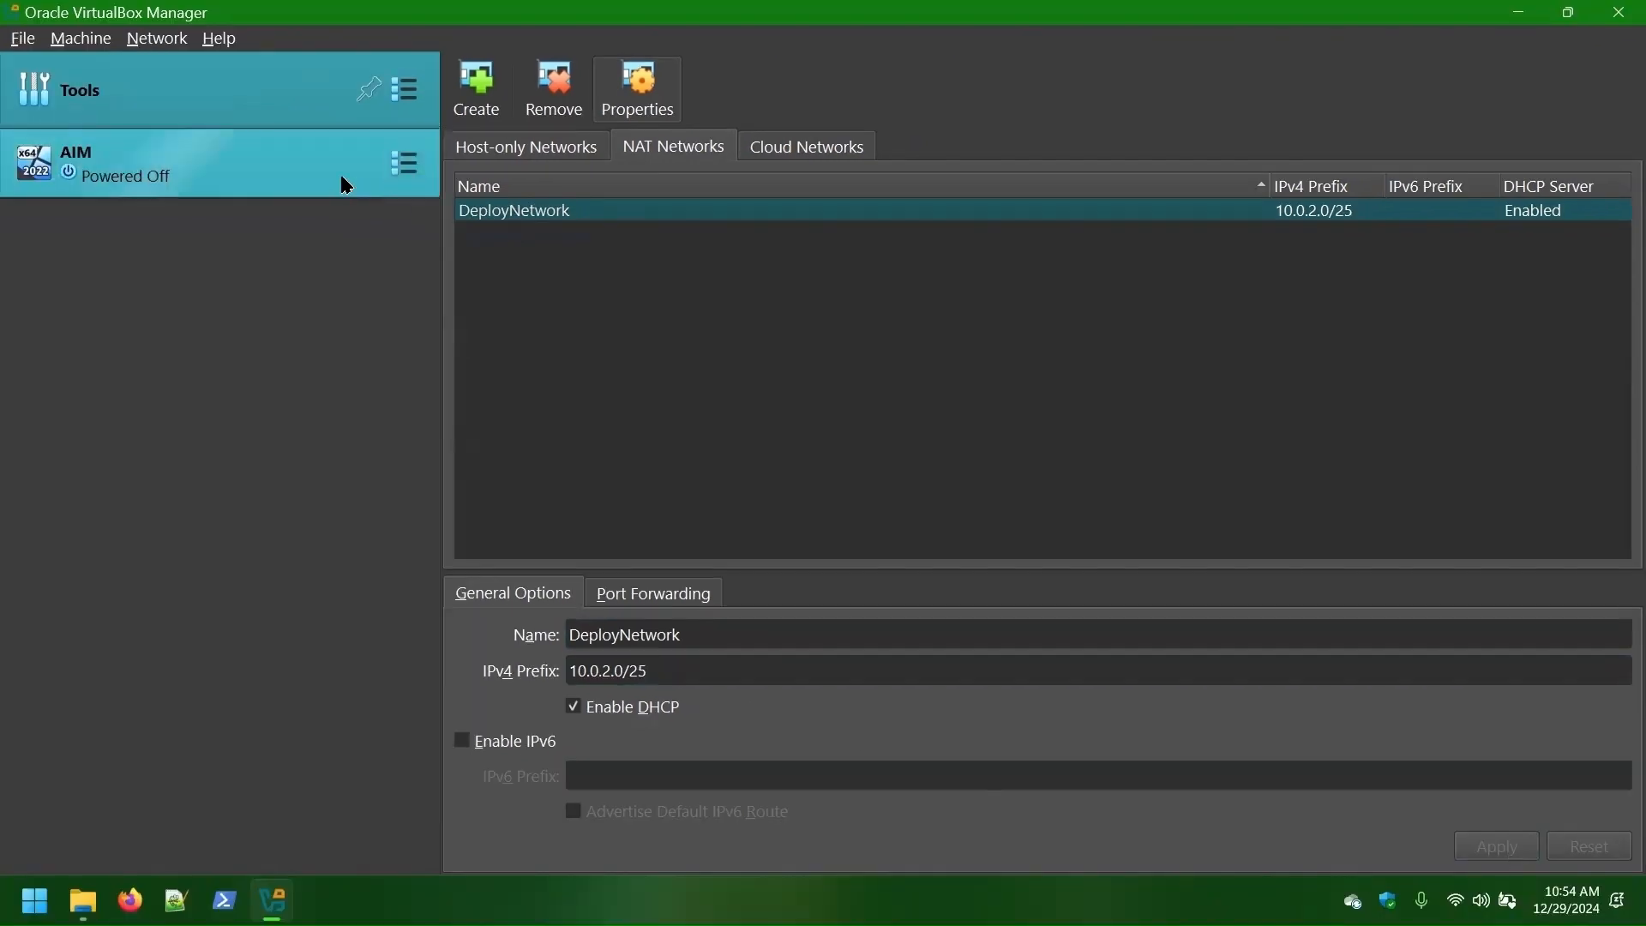
pyautogui.click(225, 169)
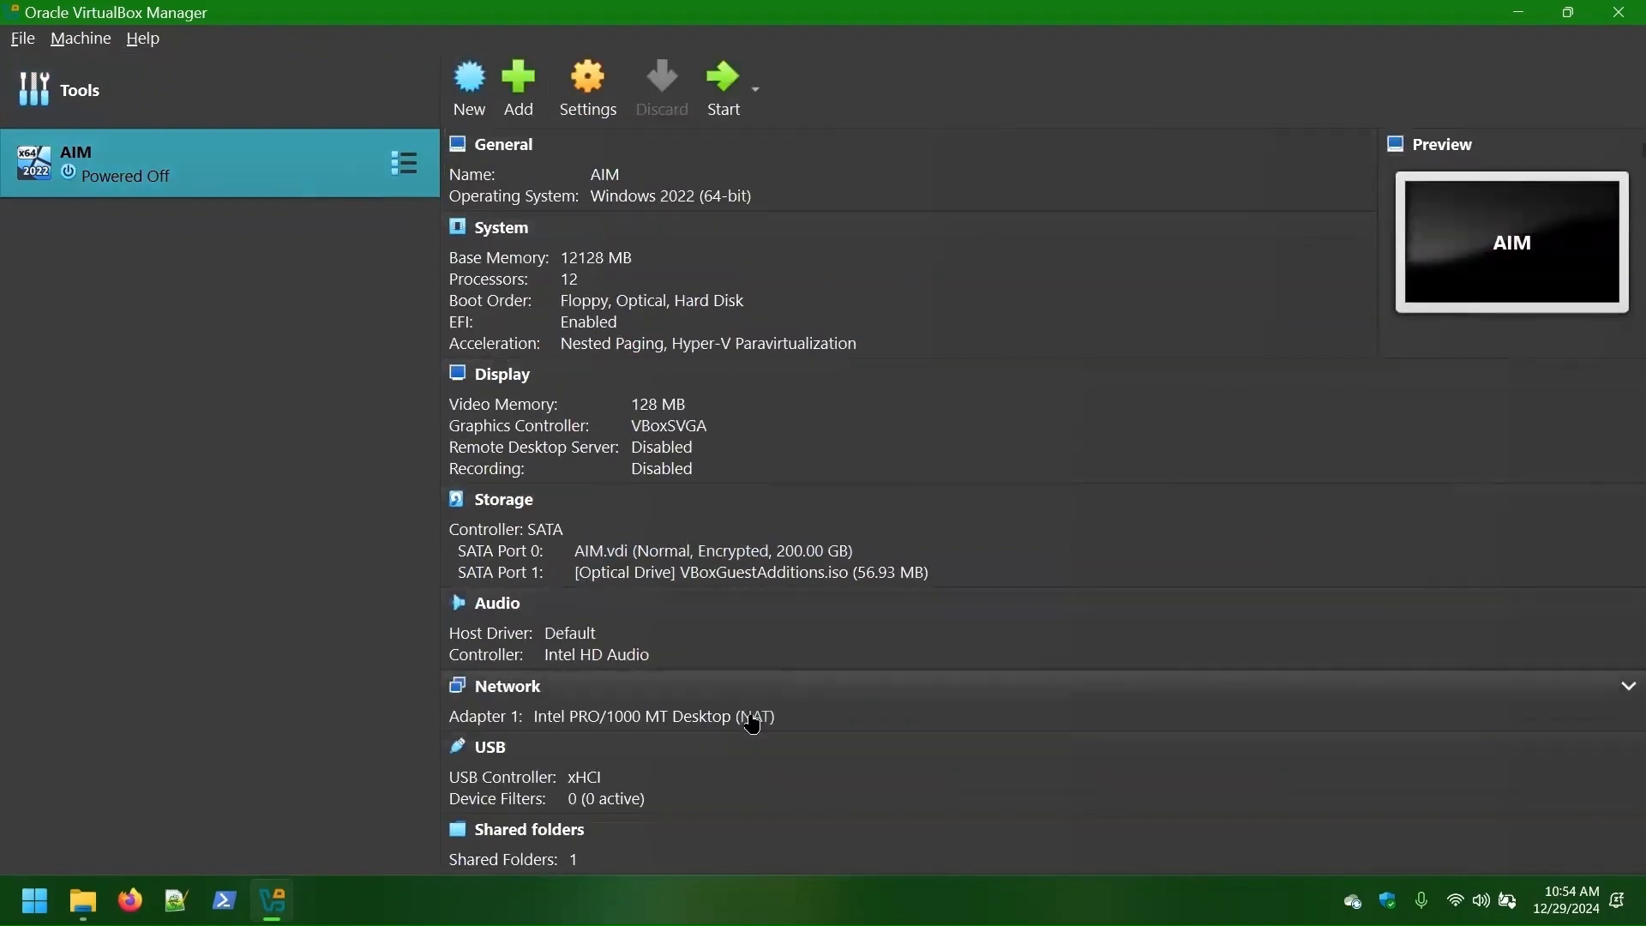
# - Attach AIM's Adapter 1 to the DeployNetwork NAT network
pyautogui.click(753, 718)
pyautogui.moveTo(774, 699); pyautogui.dragTo(786, 459)
pyautogui.click(901, 530)
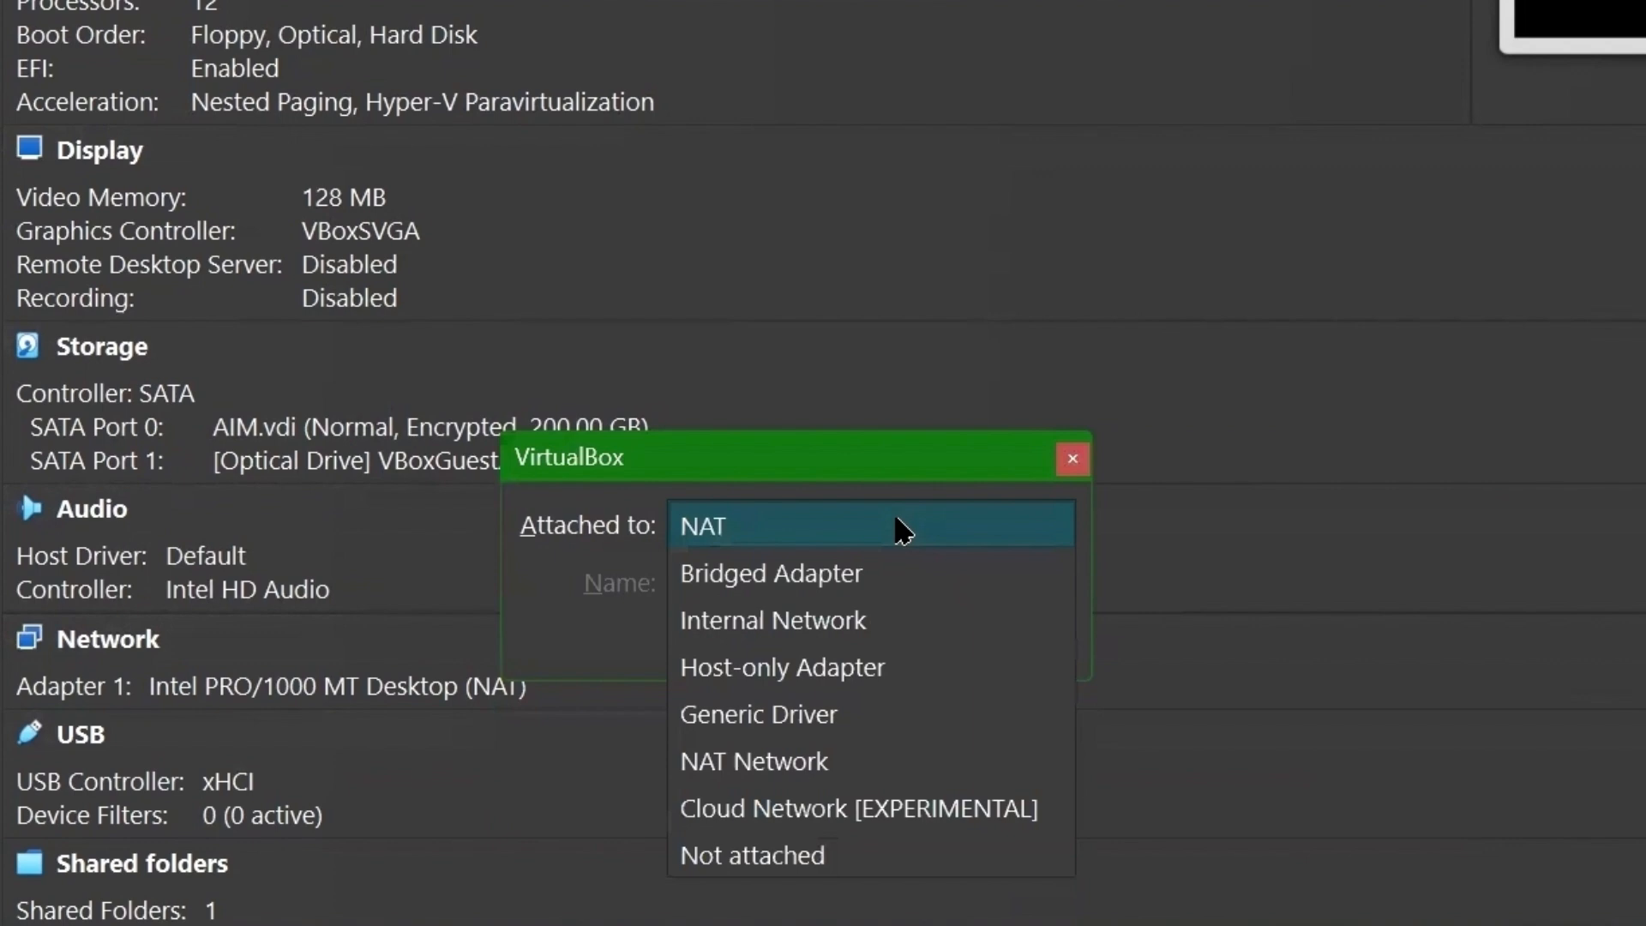
pyautogui.click(759, 764)
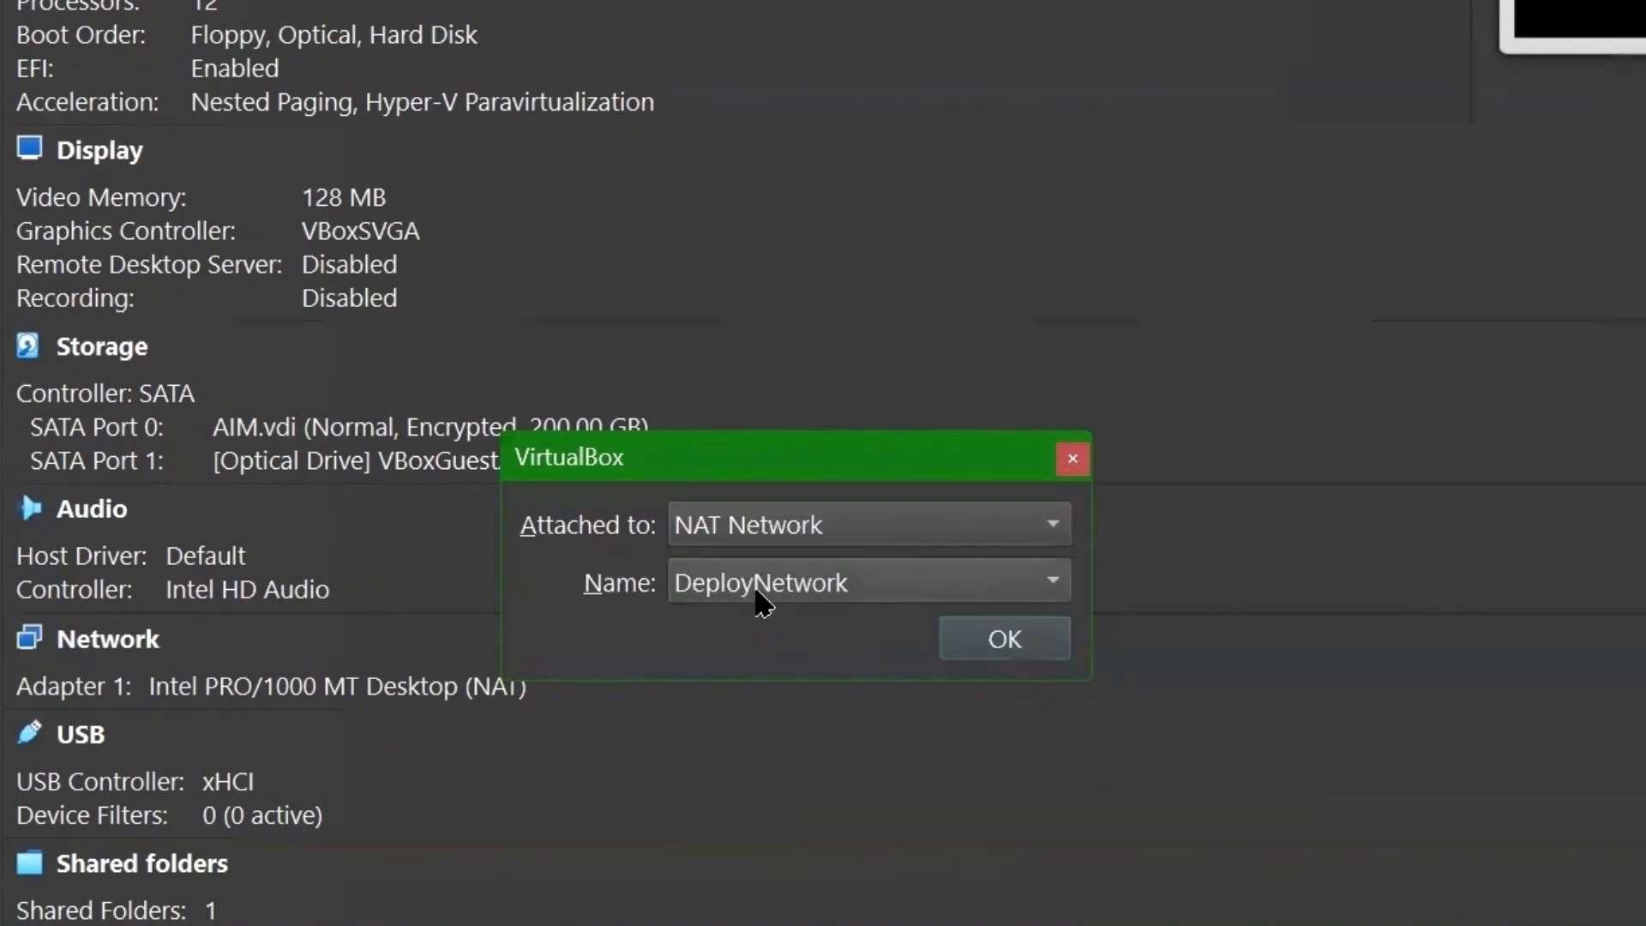
pyautogui.click(1006, 642)
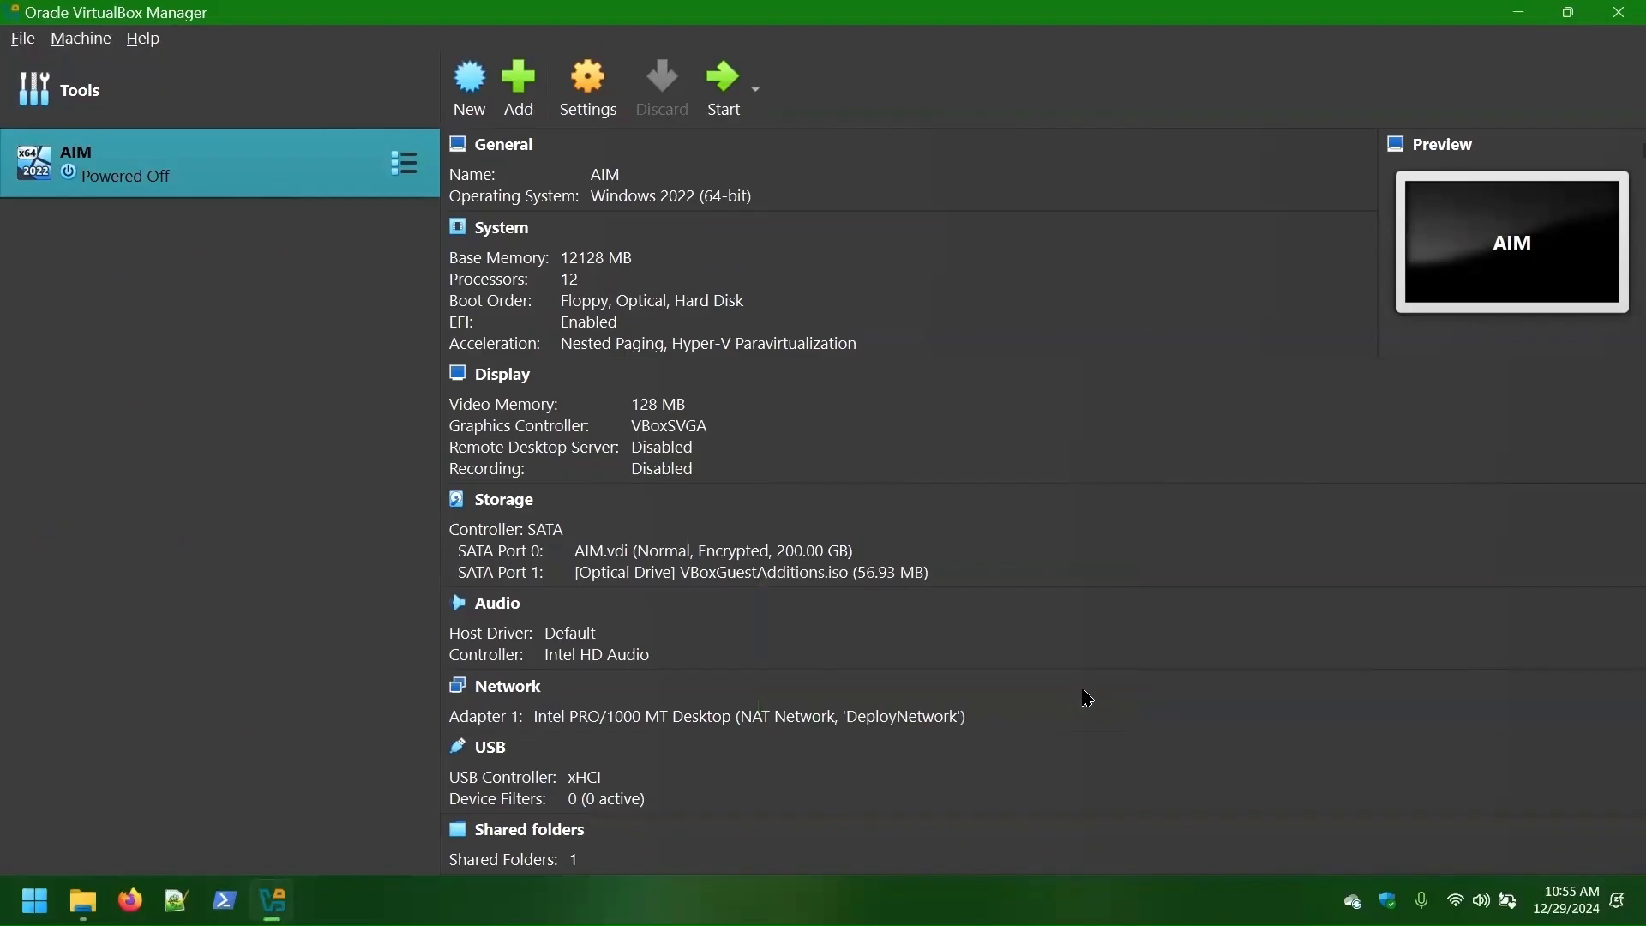
# - Move AIM into a new group named 'WIaD', then minimize VirtualBox to File Explorer
pyautogui.rightClick(169, 200)
pyautogui.moveTo(257, 342)
pyautogui.click(515, 343)
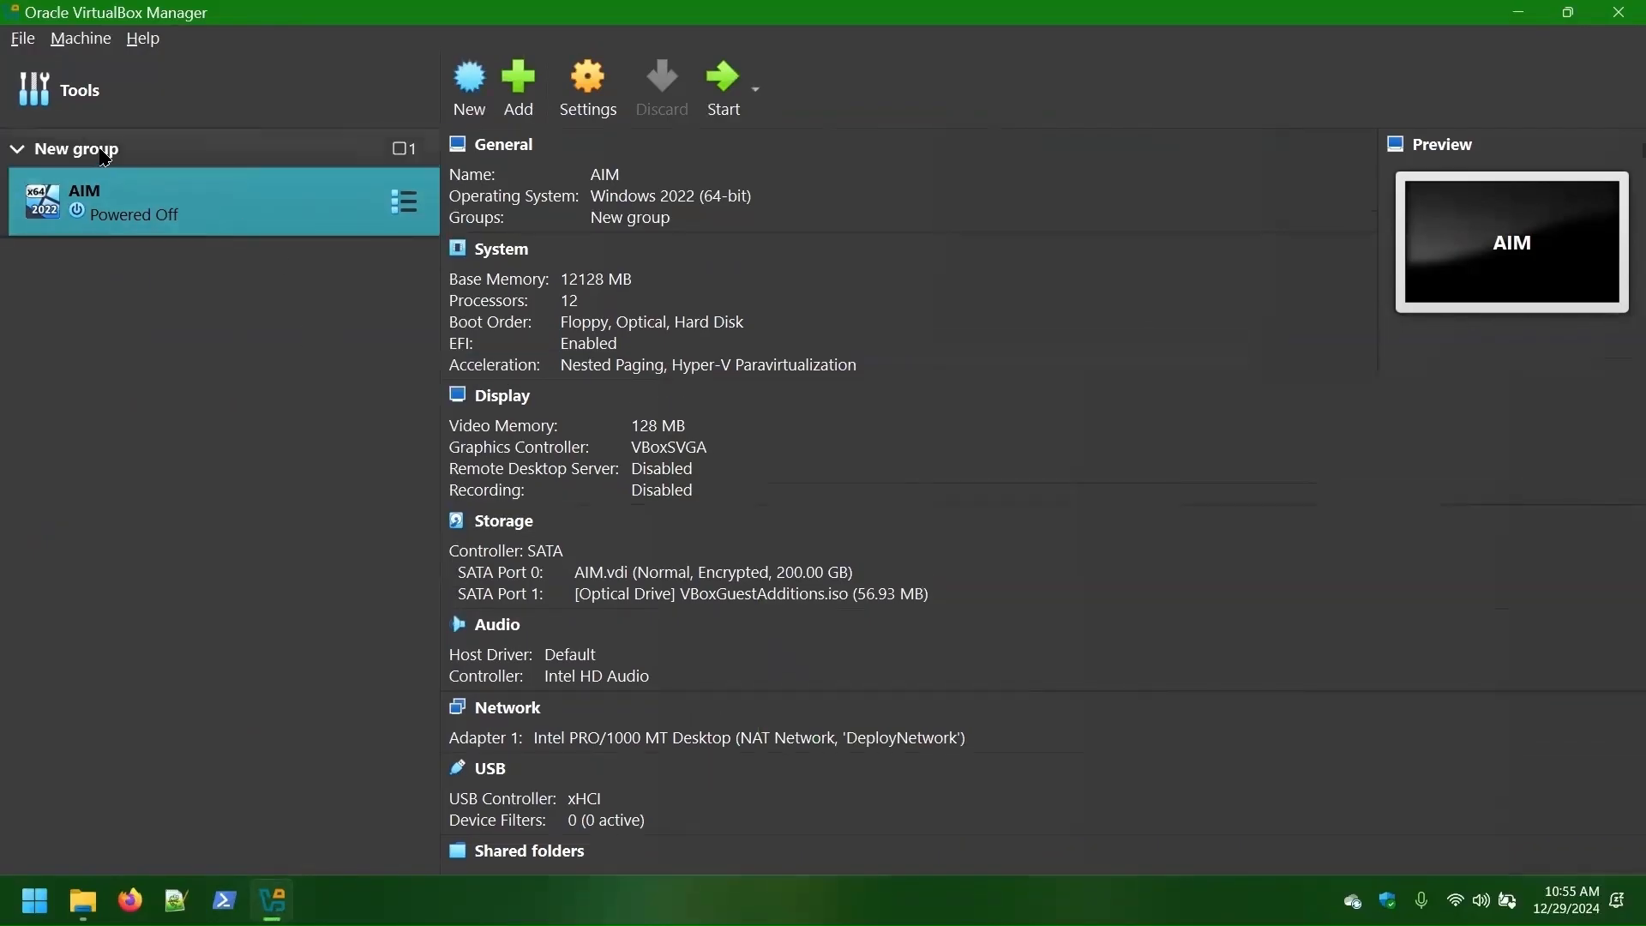
pyautogui.rightClick(103, 151)
pyautogui.click(221, 239)
pyautogui.hotkey('ctrl', 'a')
pyautogui.write('WIaD')
pyautogui.press('Return')
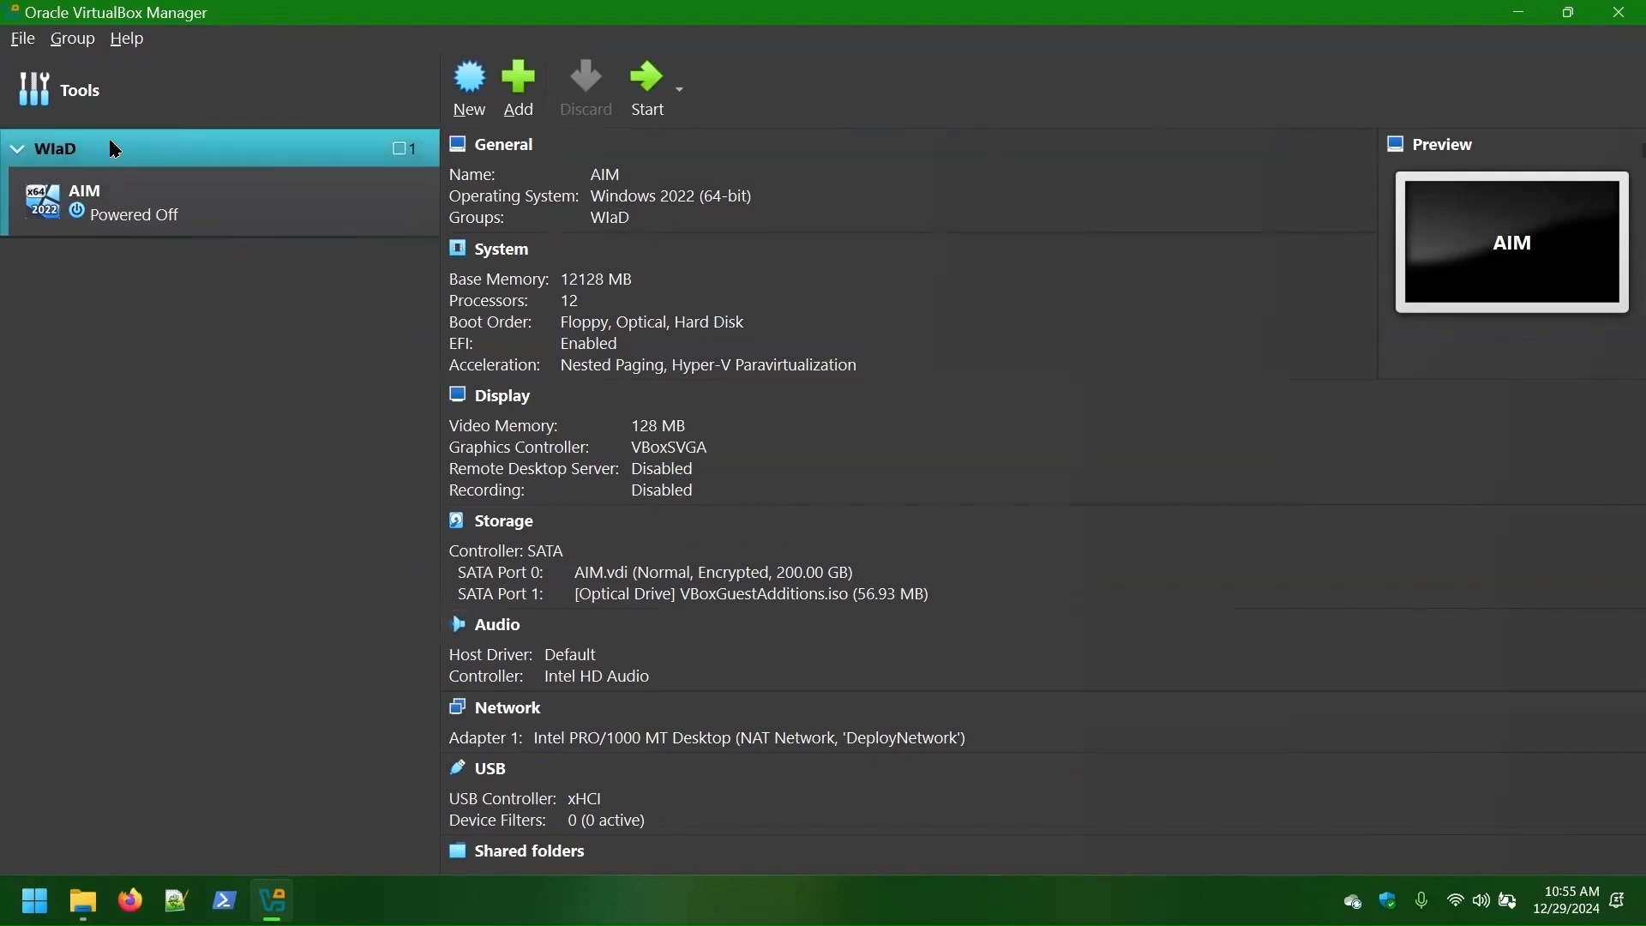
pyautogui.click(183, 222)
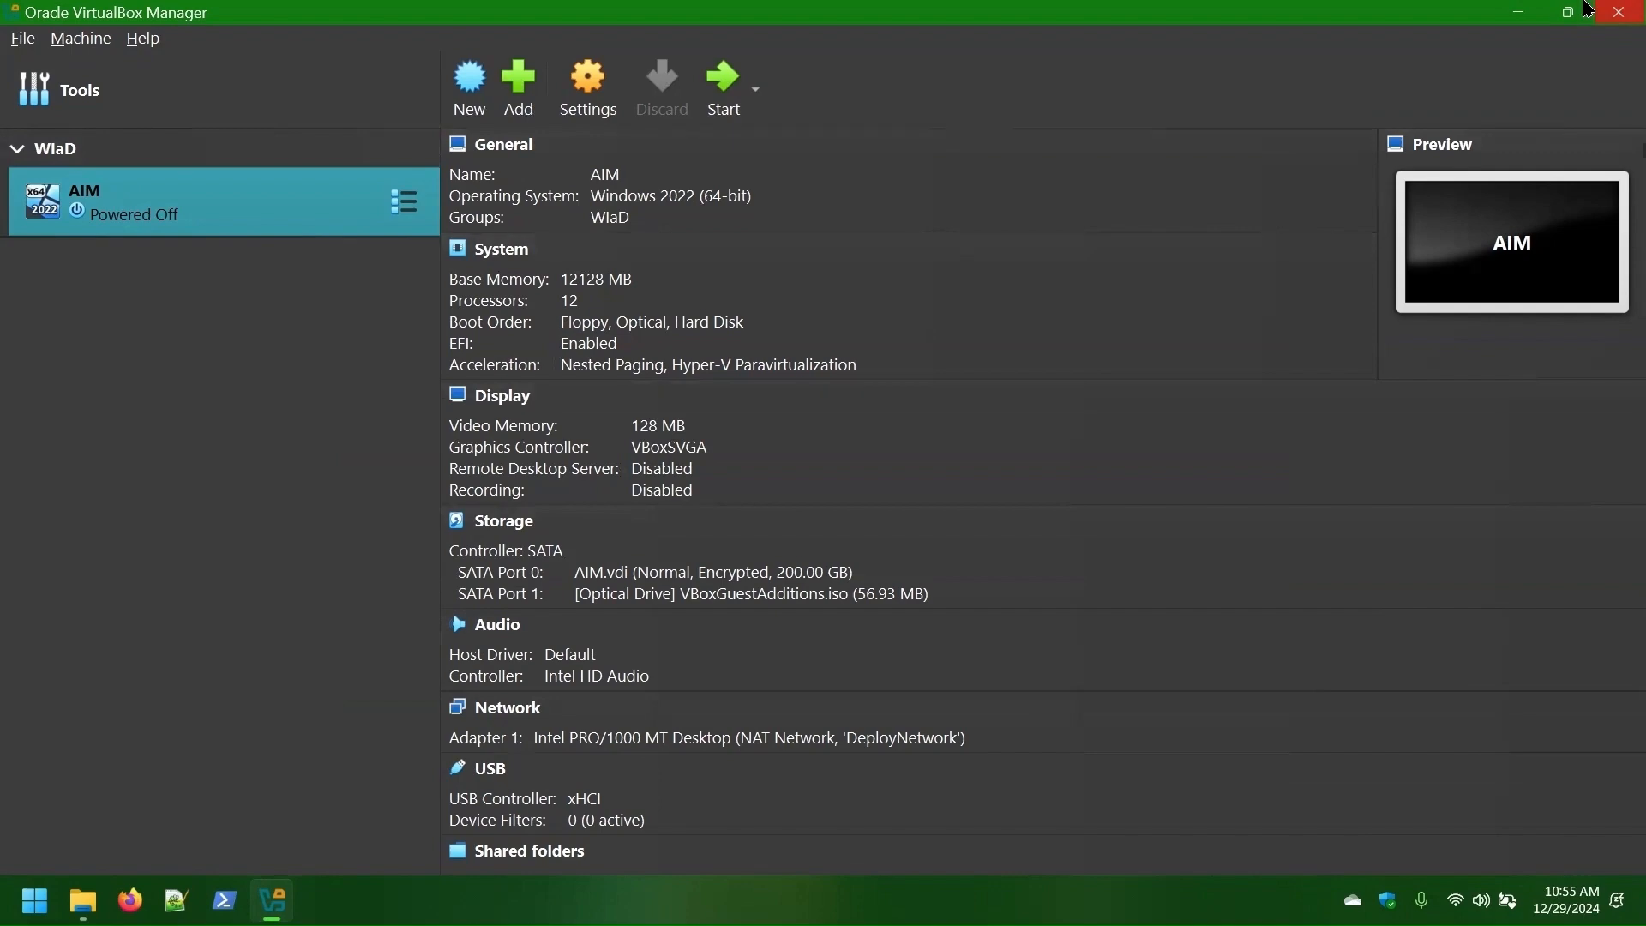
pyautogui.click(1529, 12)
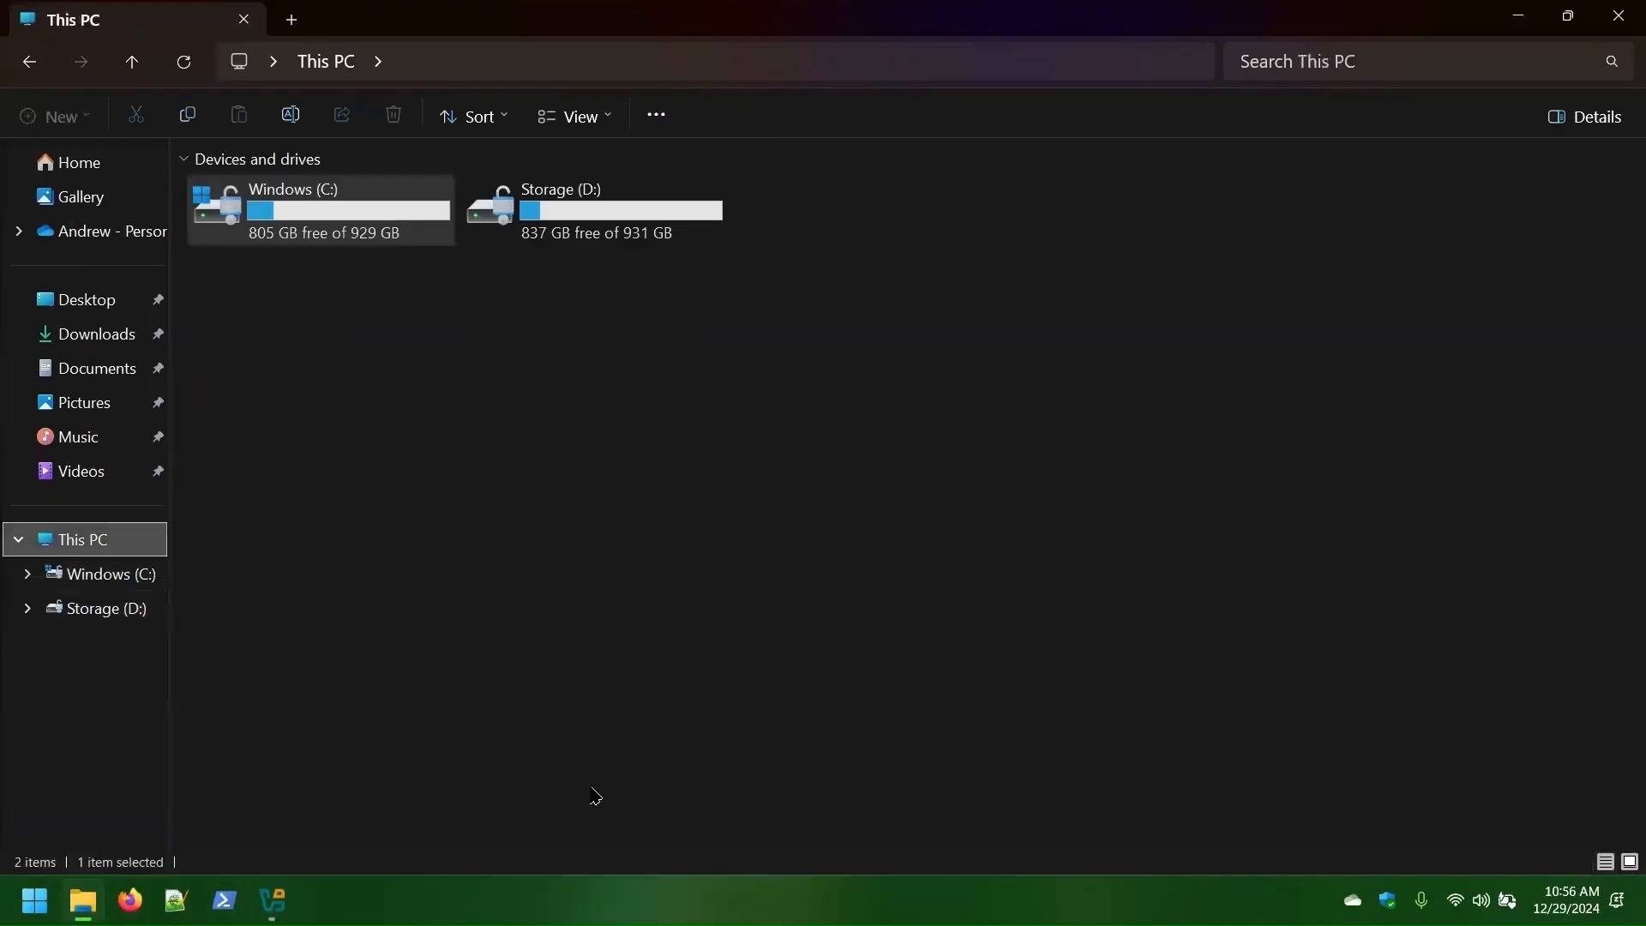
pyautogui.click(705, 666)
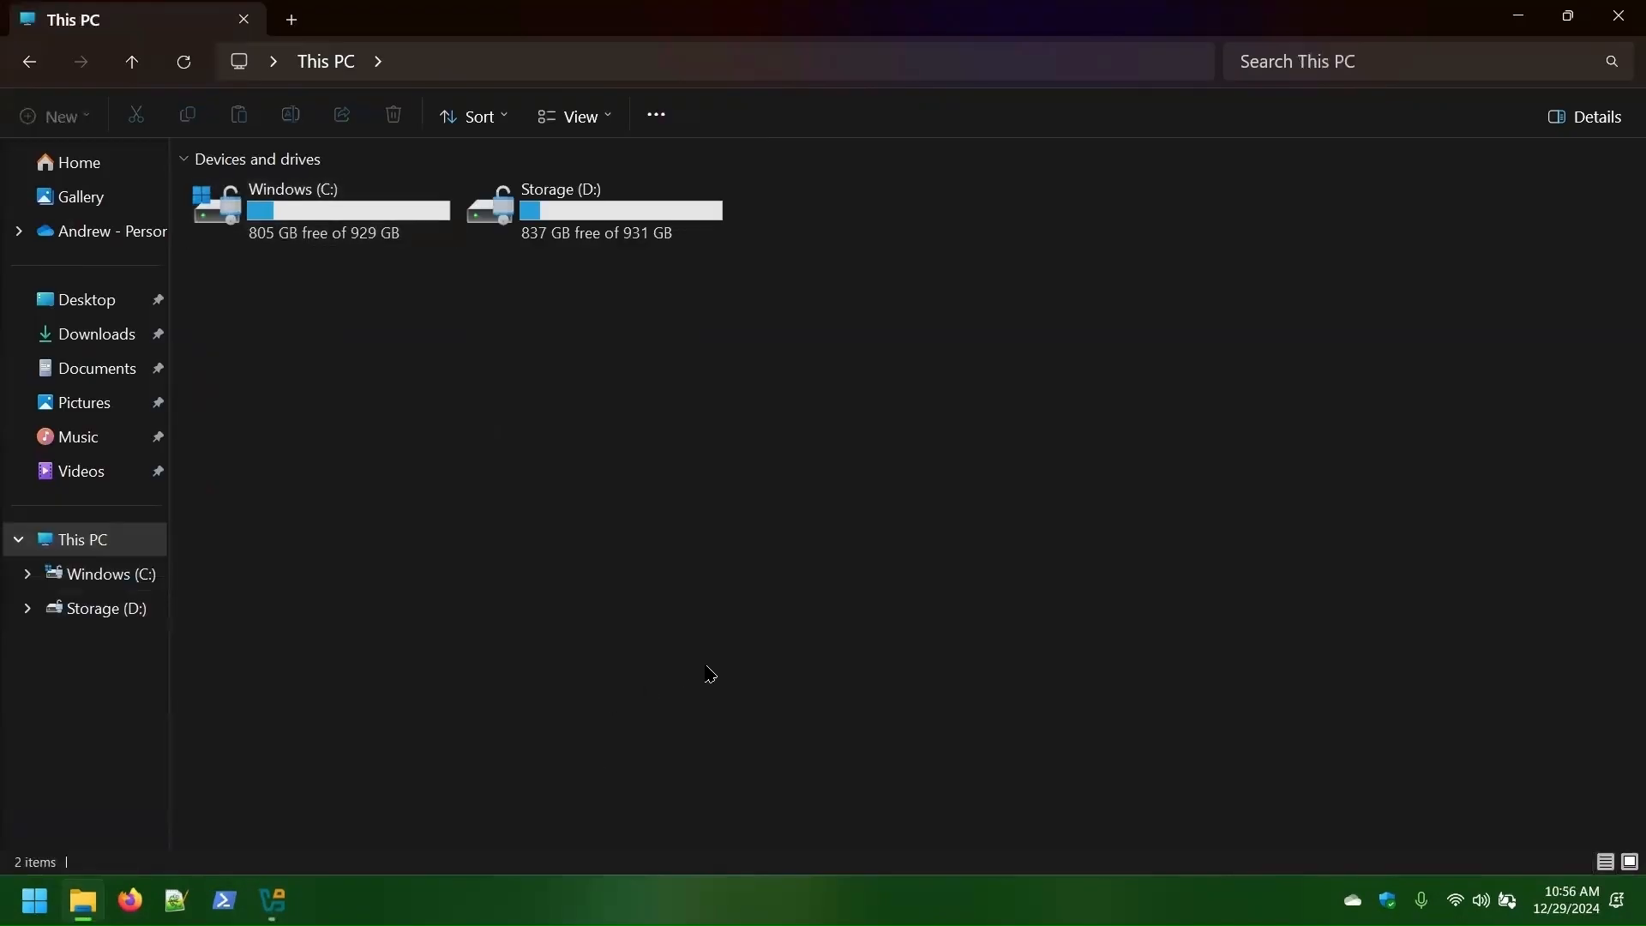
# - Mount WindowsServer2022.iso from D:\ISOs and open its sources folder
pyautogui.doubleClick(592, 211)
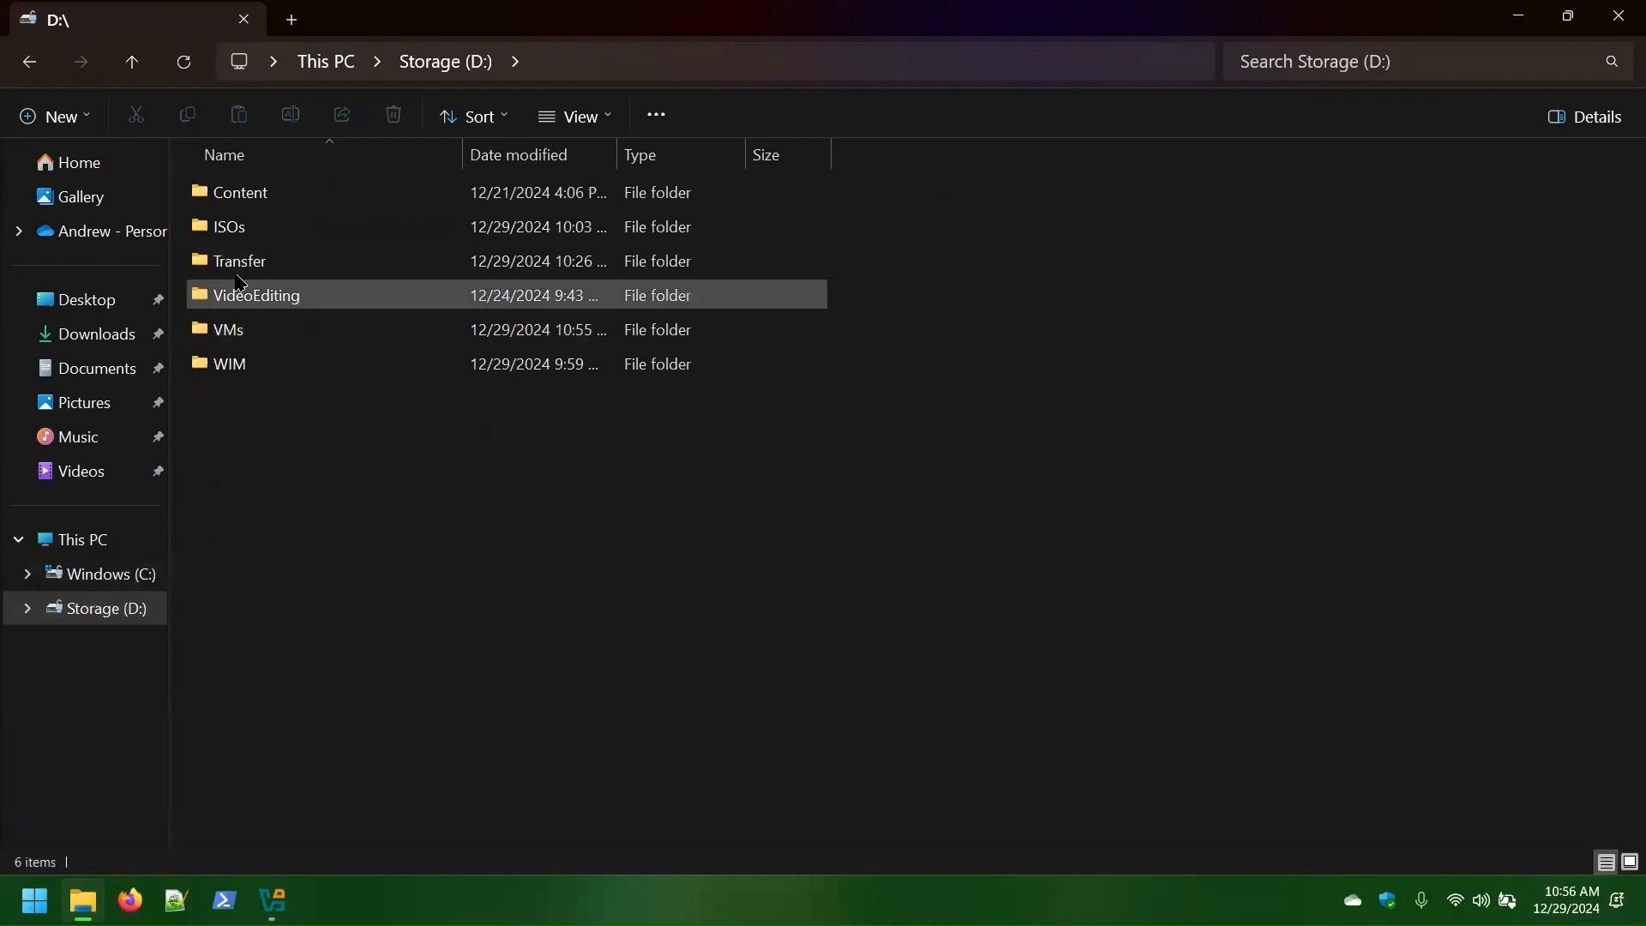
pyautogui.doubleClick(230, 228)
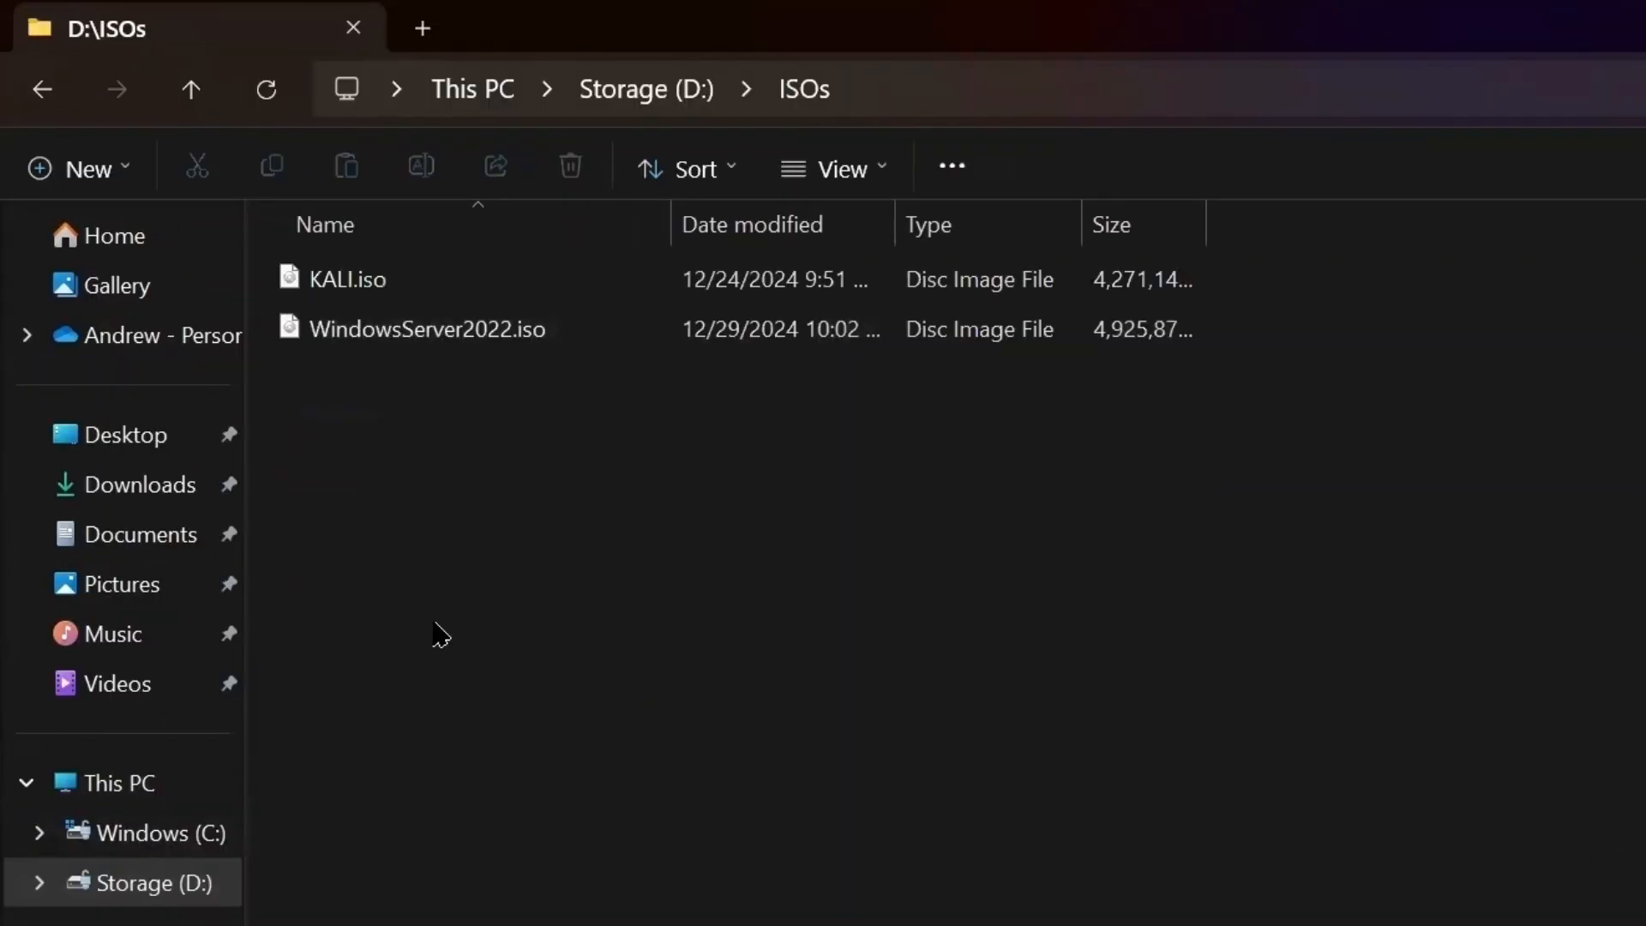
pyautogui.click(466, 326)
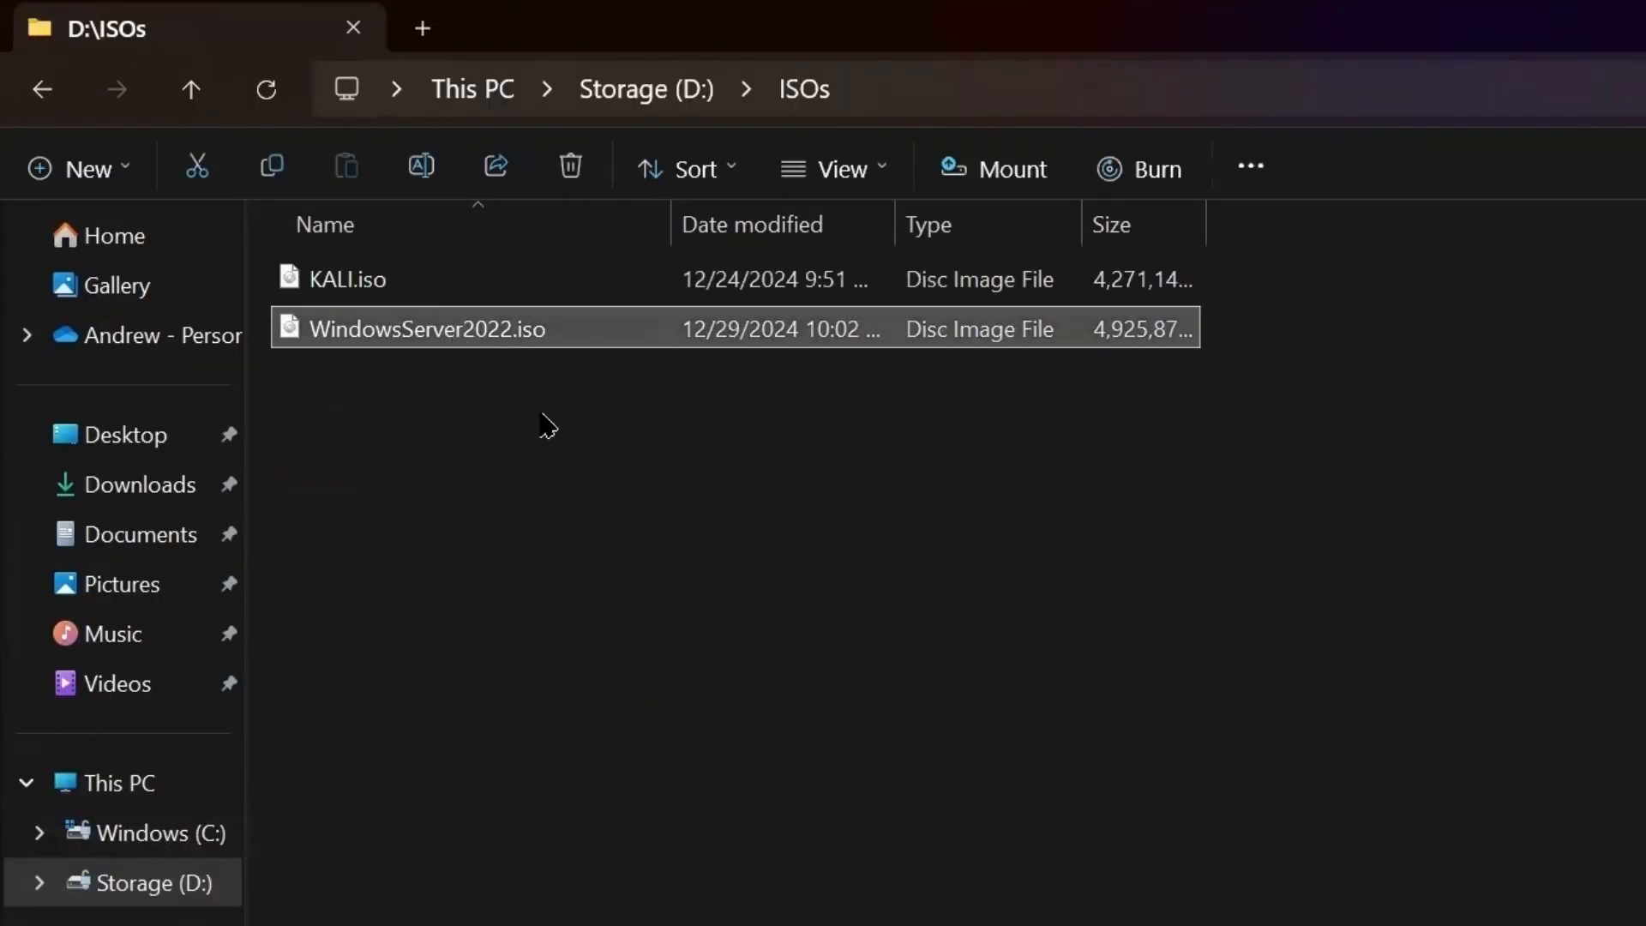
pyautogui.doubleClick(381, 331)
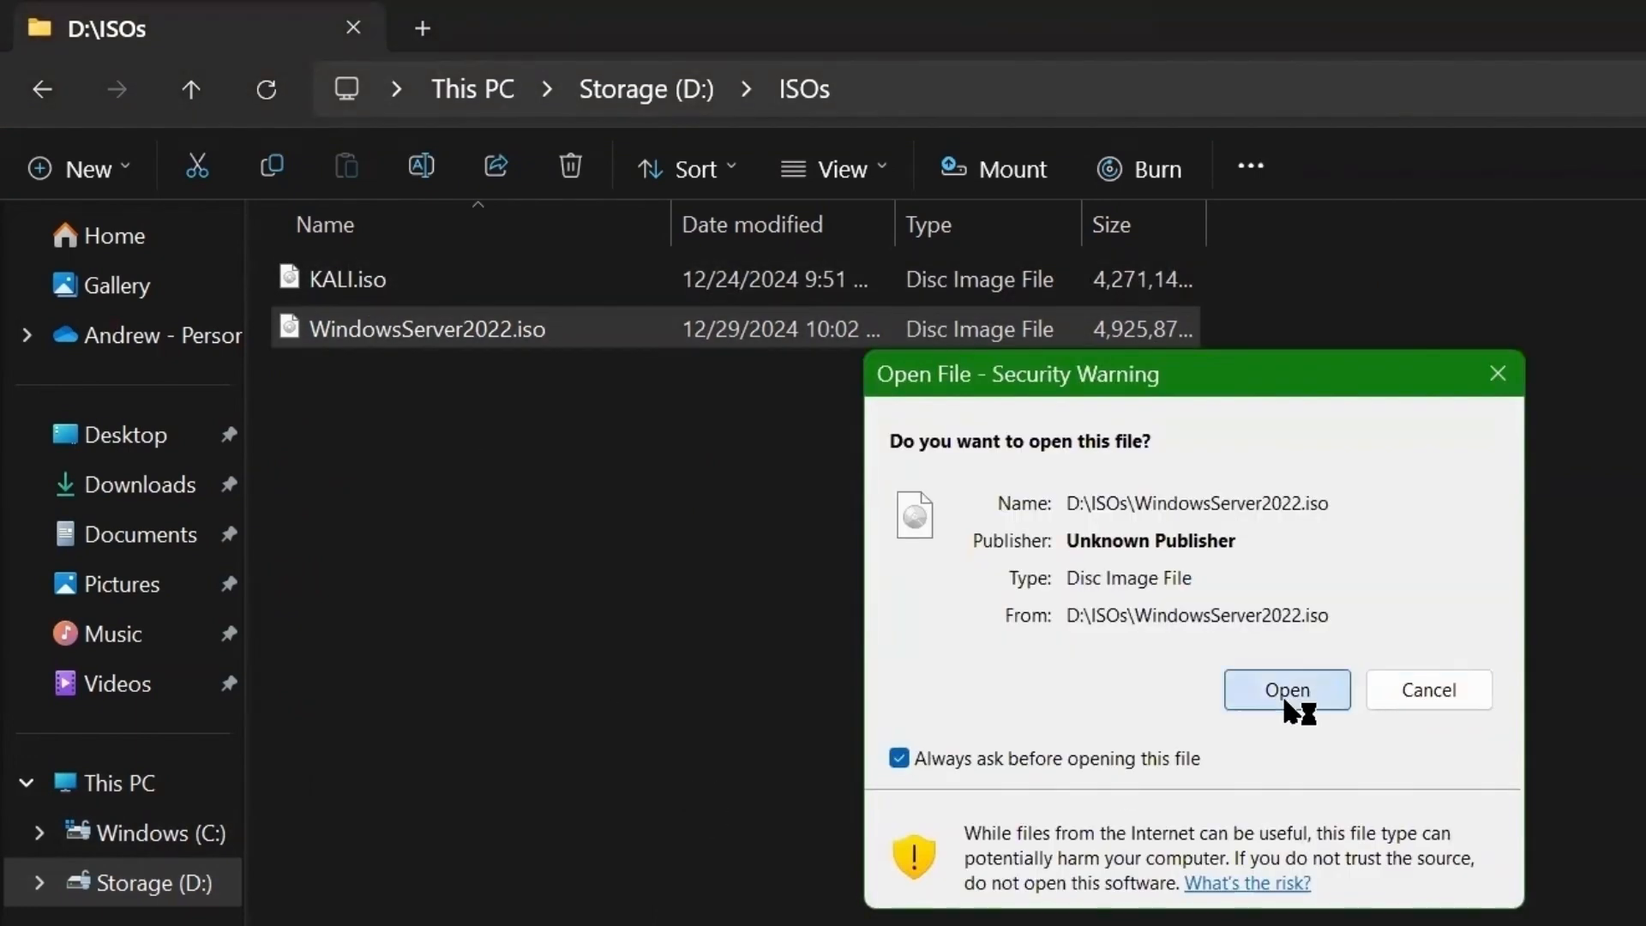
pyautogui.click(1286, 689)
pyautogui.moveTo(145, 660); pyautogui.dragTo(213, 660)
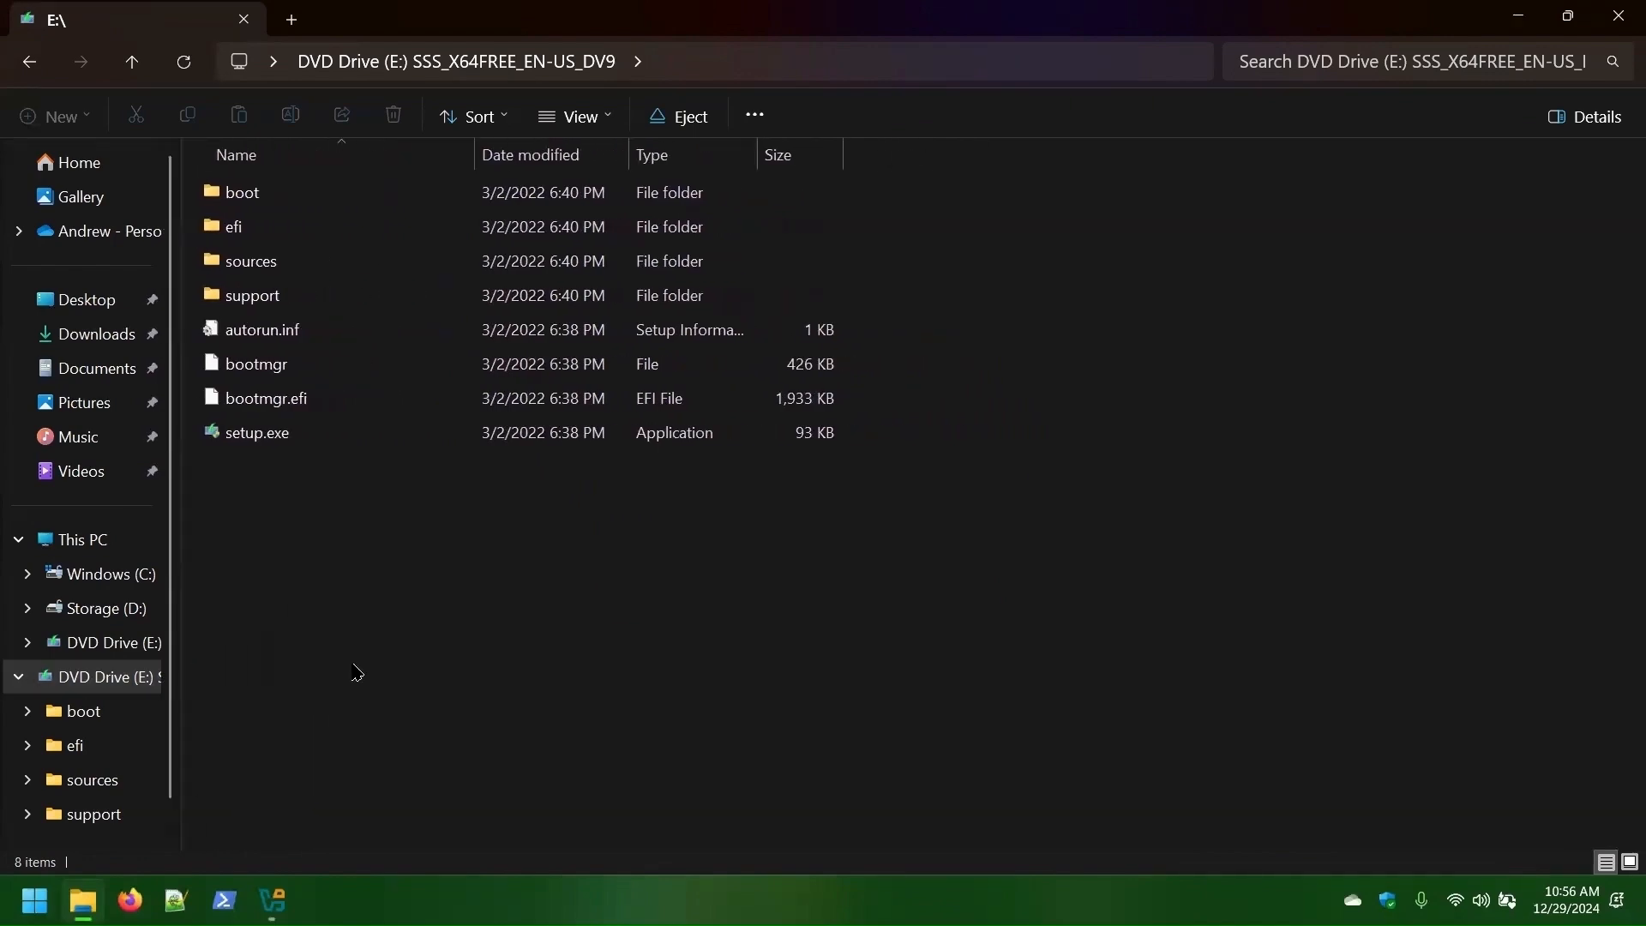
pyautogui.doubleClick(283, 262)
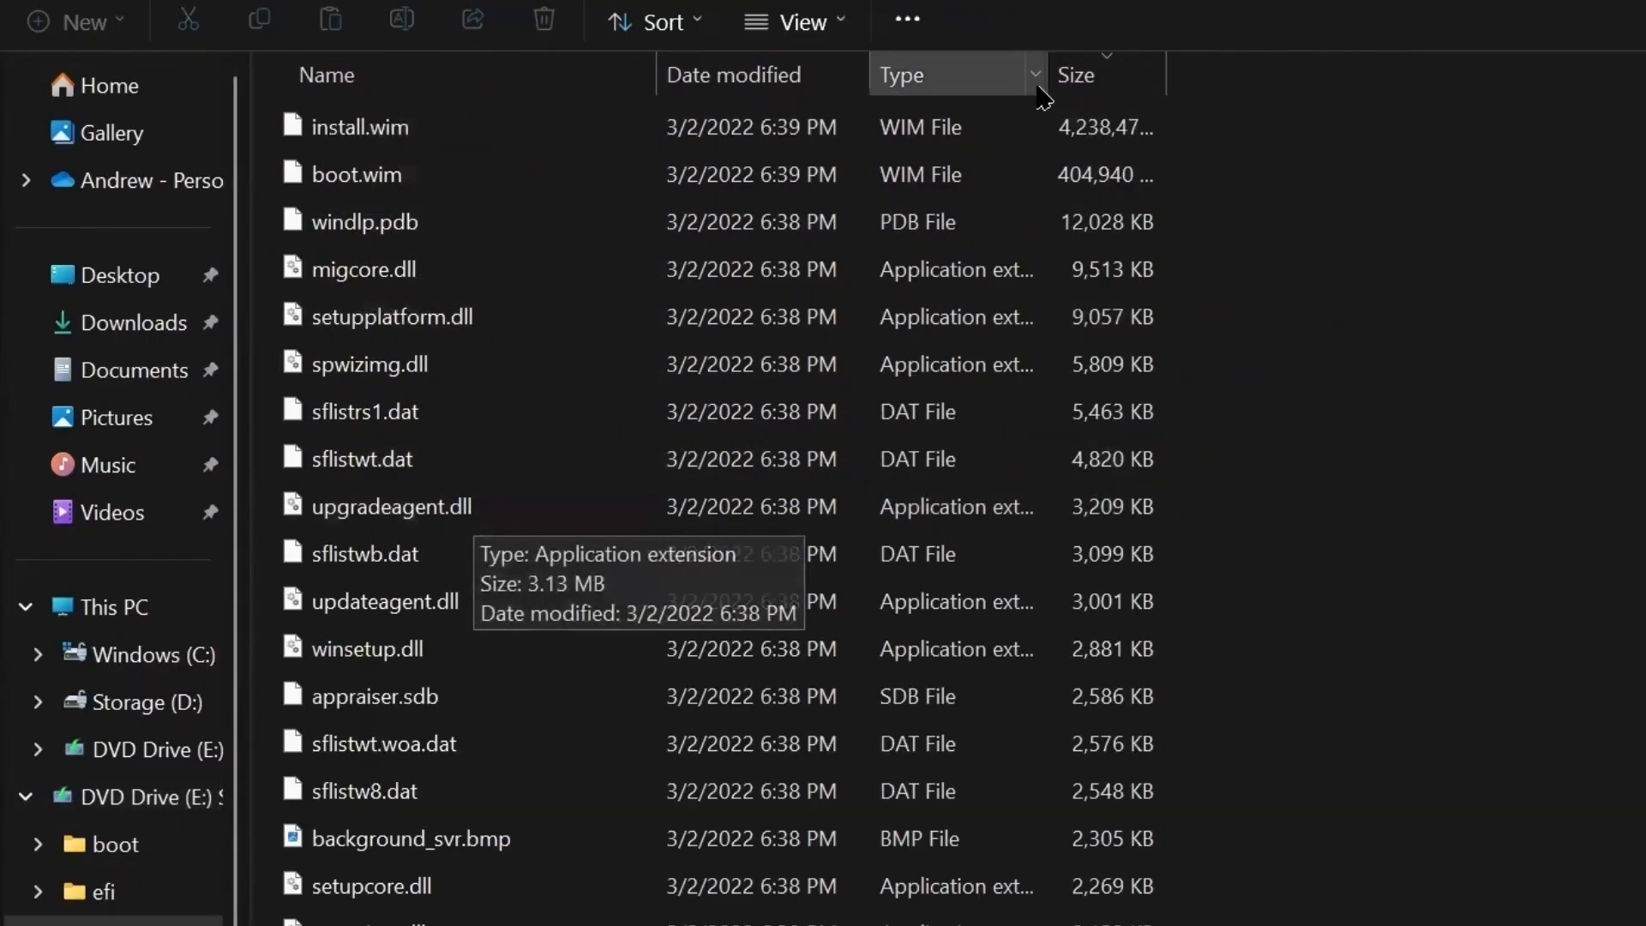
# - Sort sources by size and copy boot.wim into D:\Transfer
pyautogui.click(1087, 77)
pyautogui.click(1089, 84)
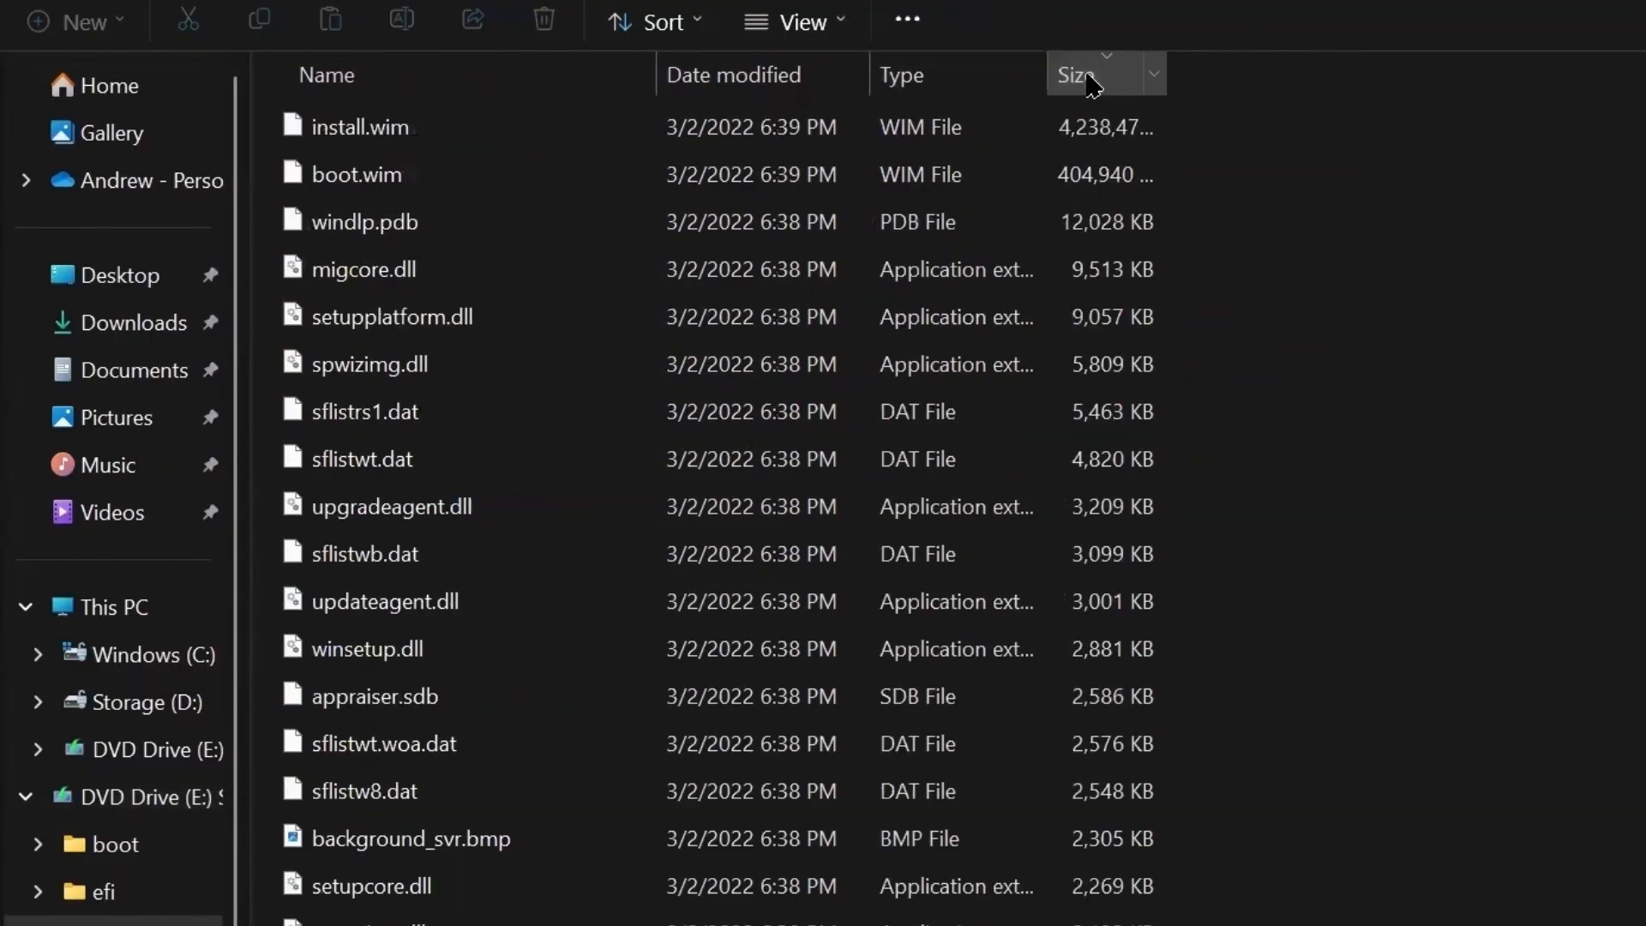
pyautogui.rightClick(394, 184)
pyautogui.click(439, 225)
pyautogui.click(39, 702)
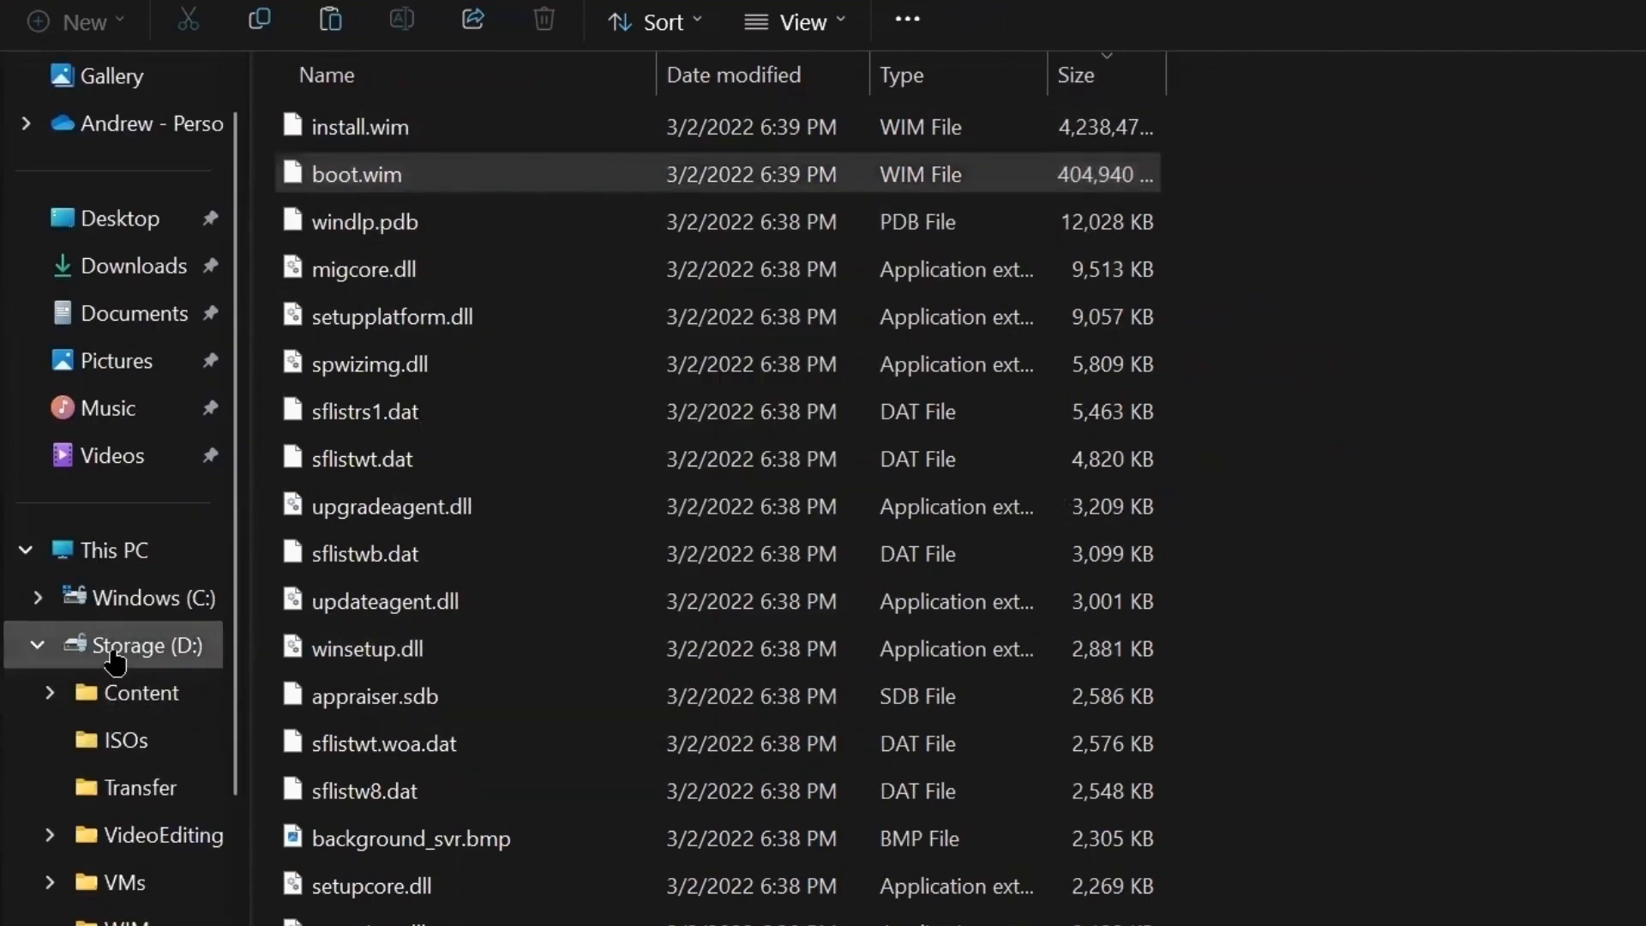
pyautogui.click(128, 786)
pyautogui.rightClick(635, 394)
pyautogui.click(686, 452)
pyautogui.click(766, 703)
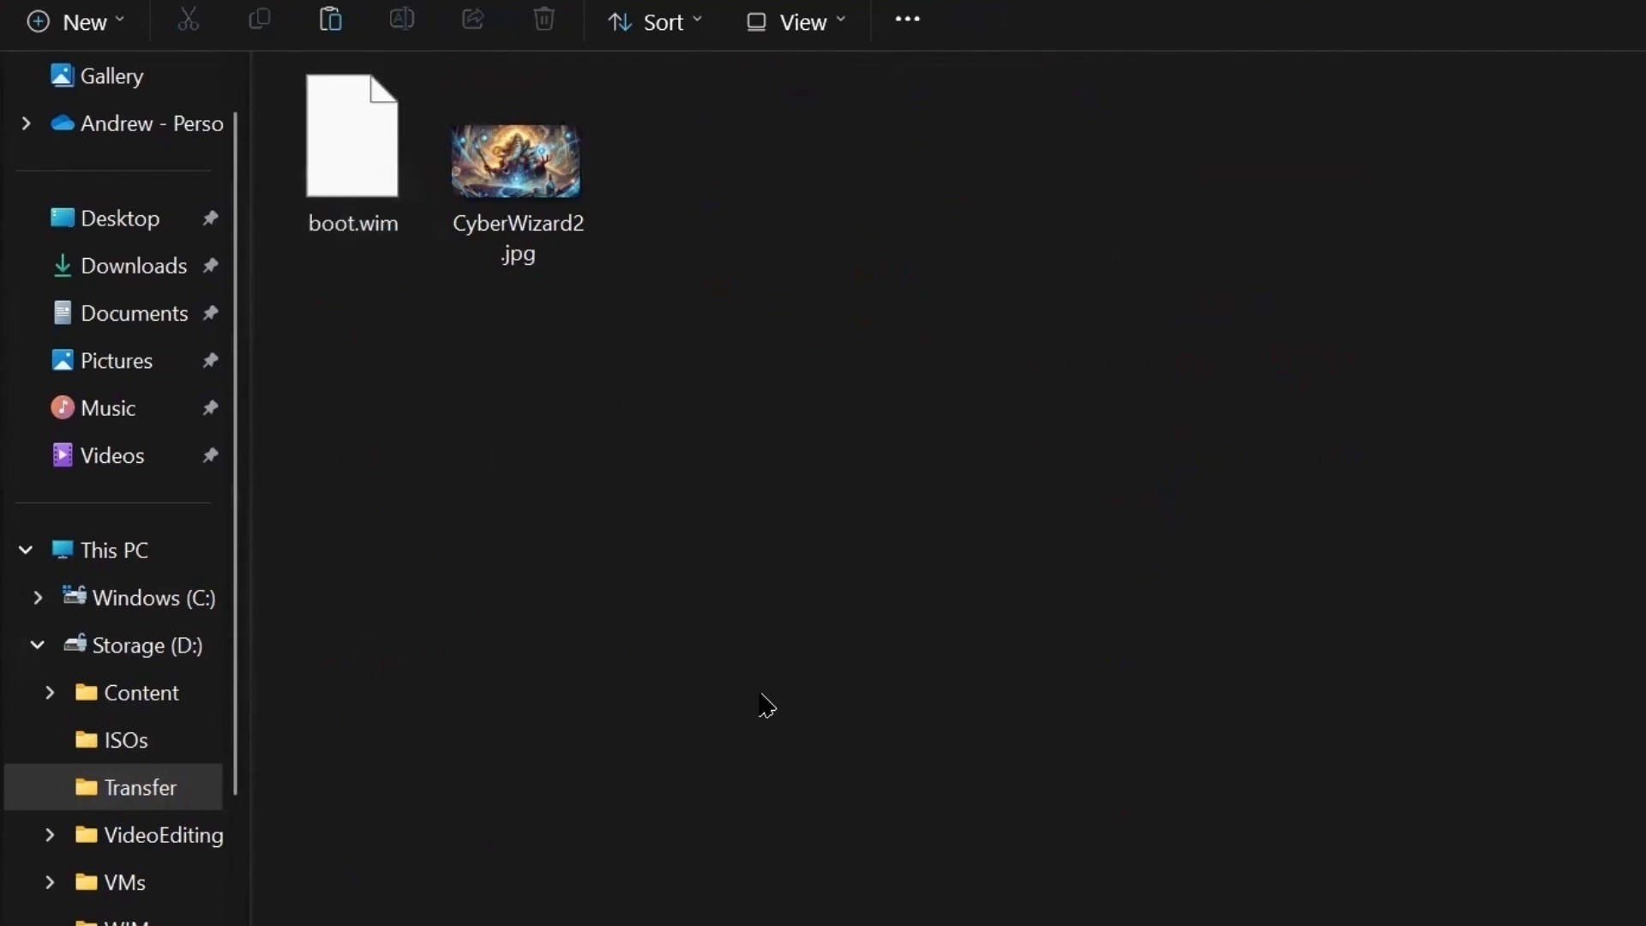
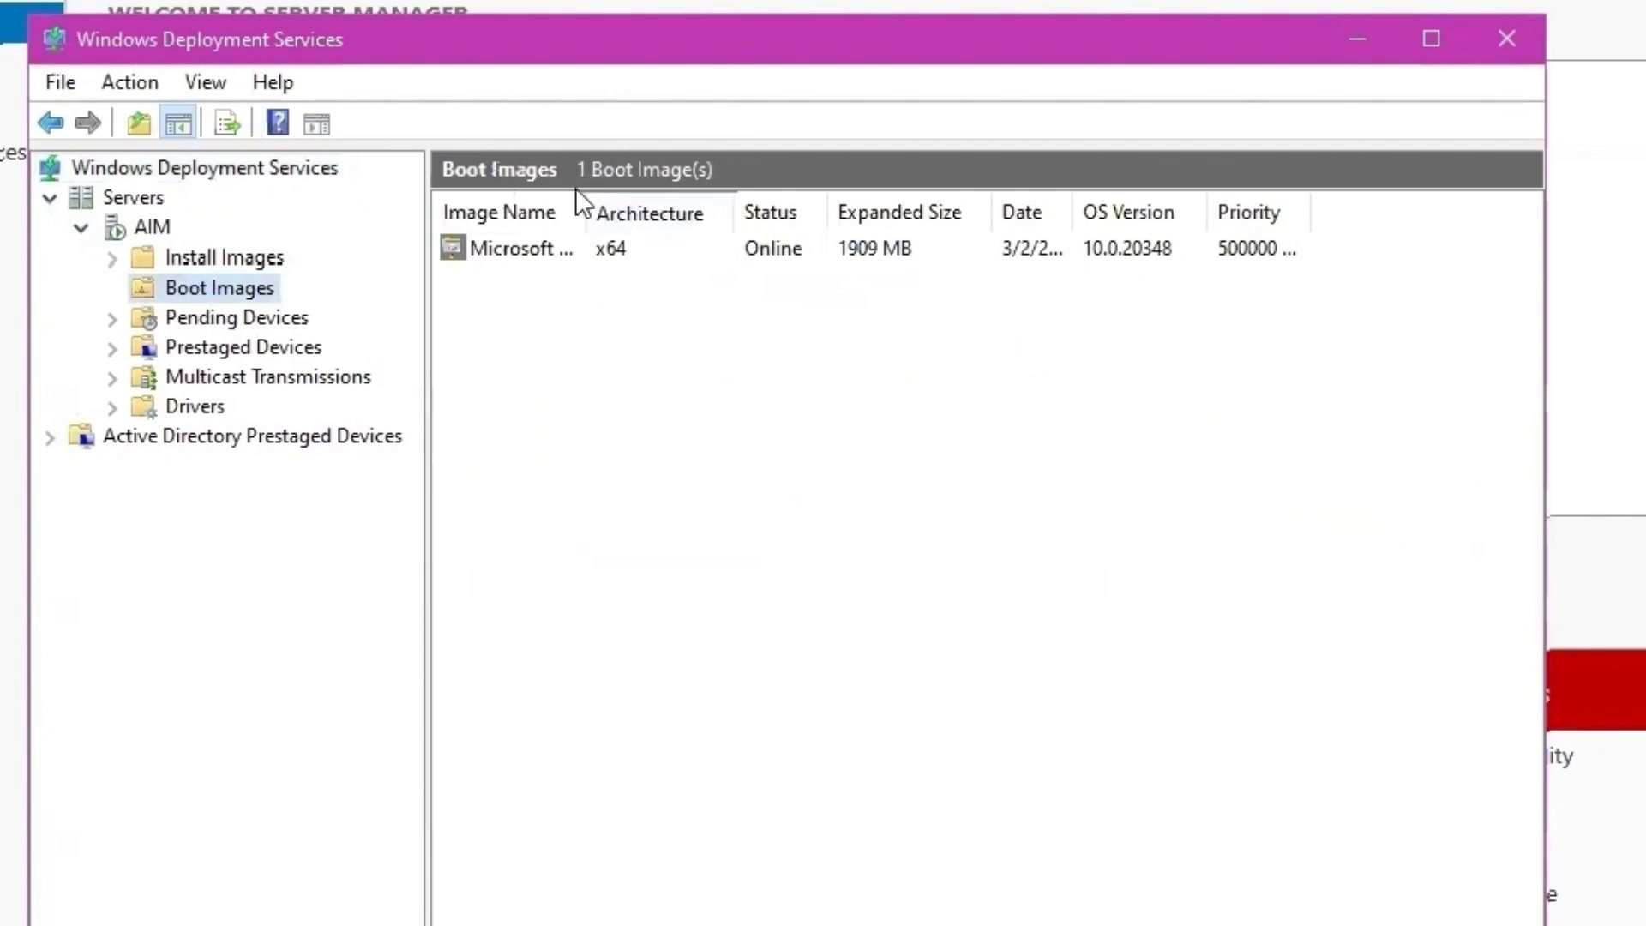
# - Widen the Image Name column and select the Microsoft Windows Setup (amd64) boot image
pyautogui.moveTo(585, 212); pyautogui.dragTo(769, 210)
pyautogui.click(589, 251)
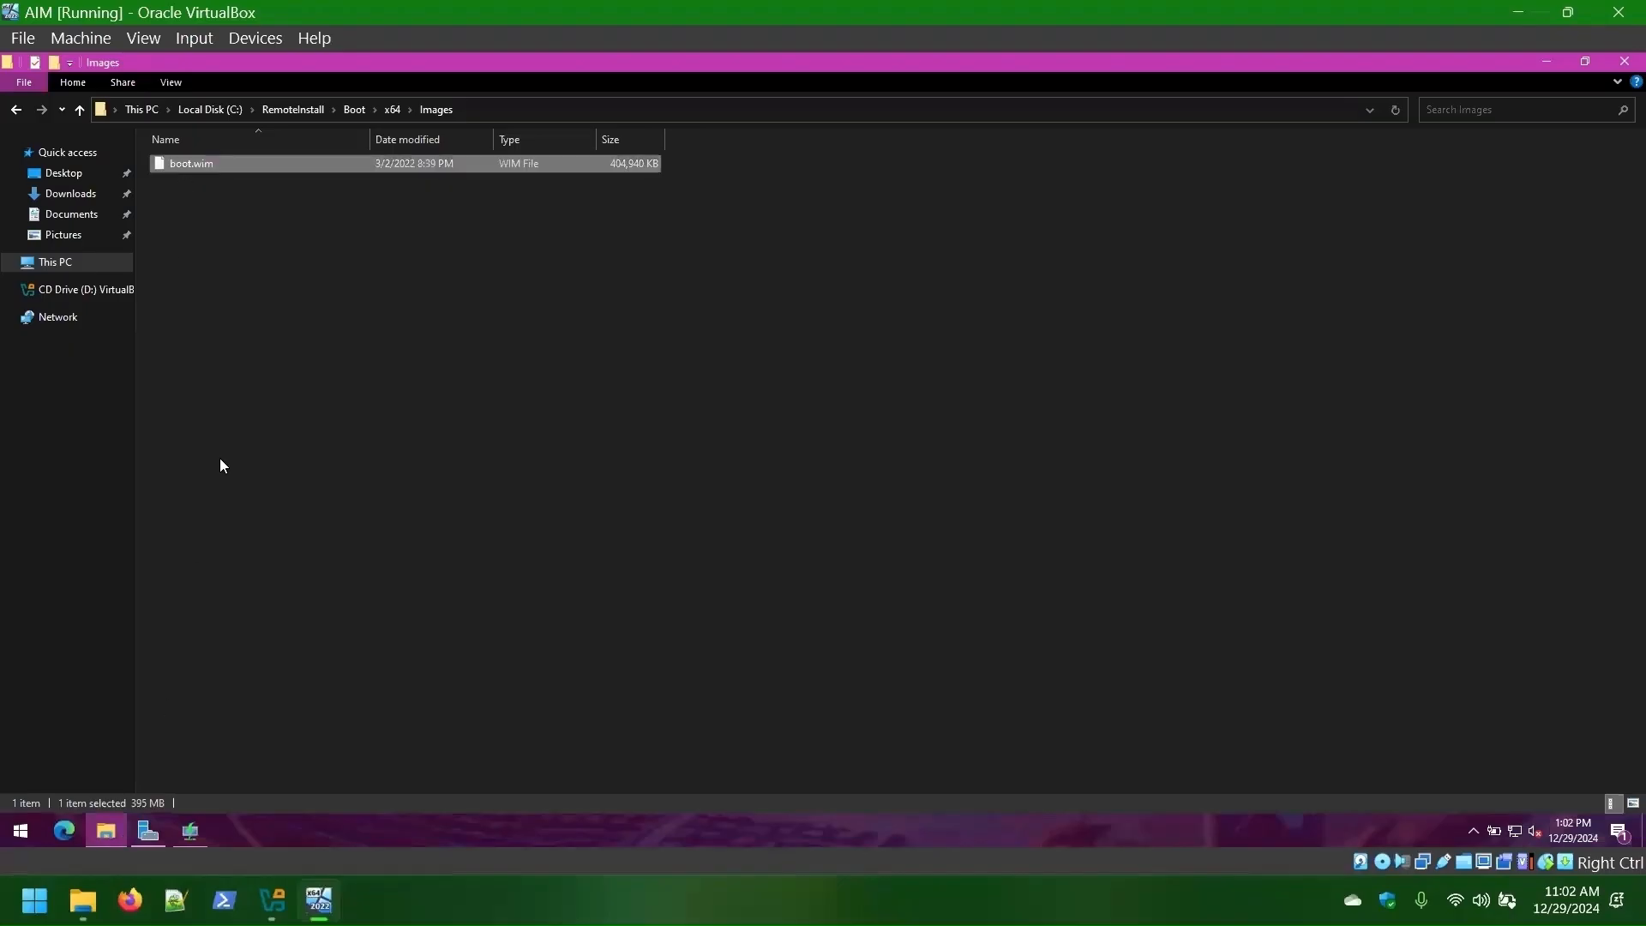
# - Copy PurpleWaves.wim and OuterSpace.wim from the Transfer (Z:) drive
pyautogui.click(56, 263)
pyautogui.doubleClick(233, 387)
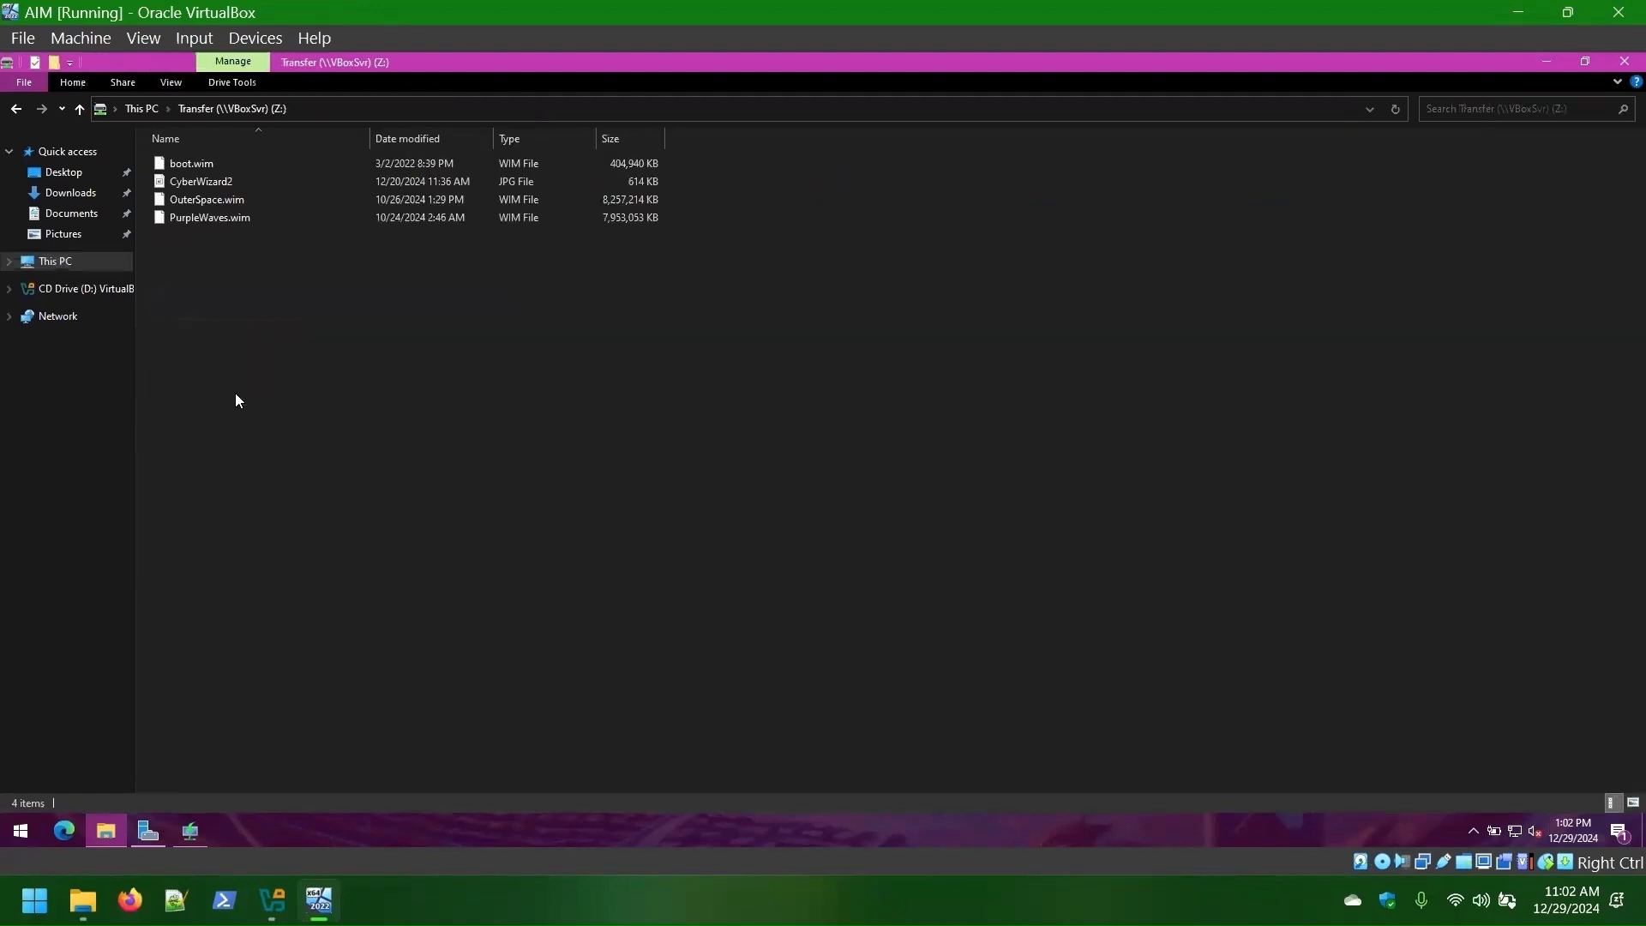
pyautogui.click(206, 221)
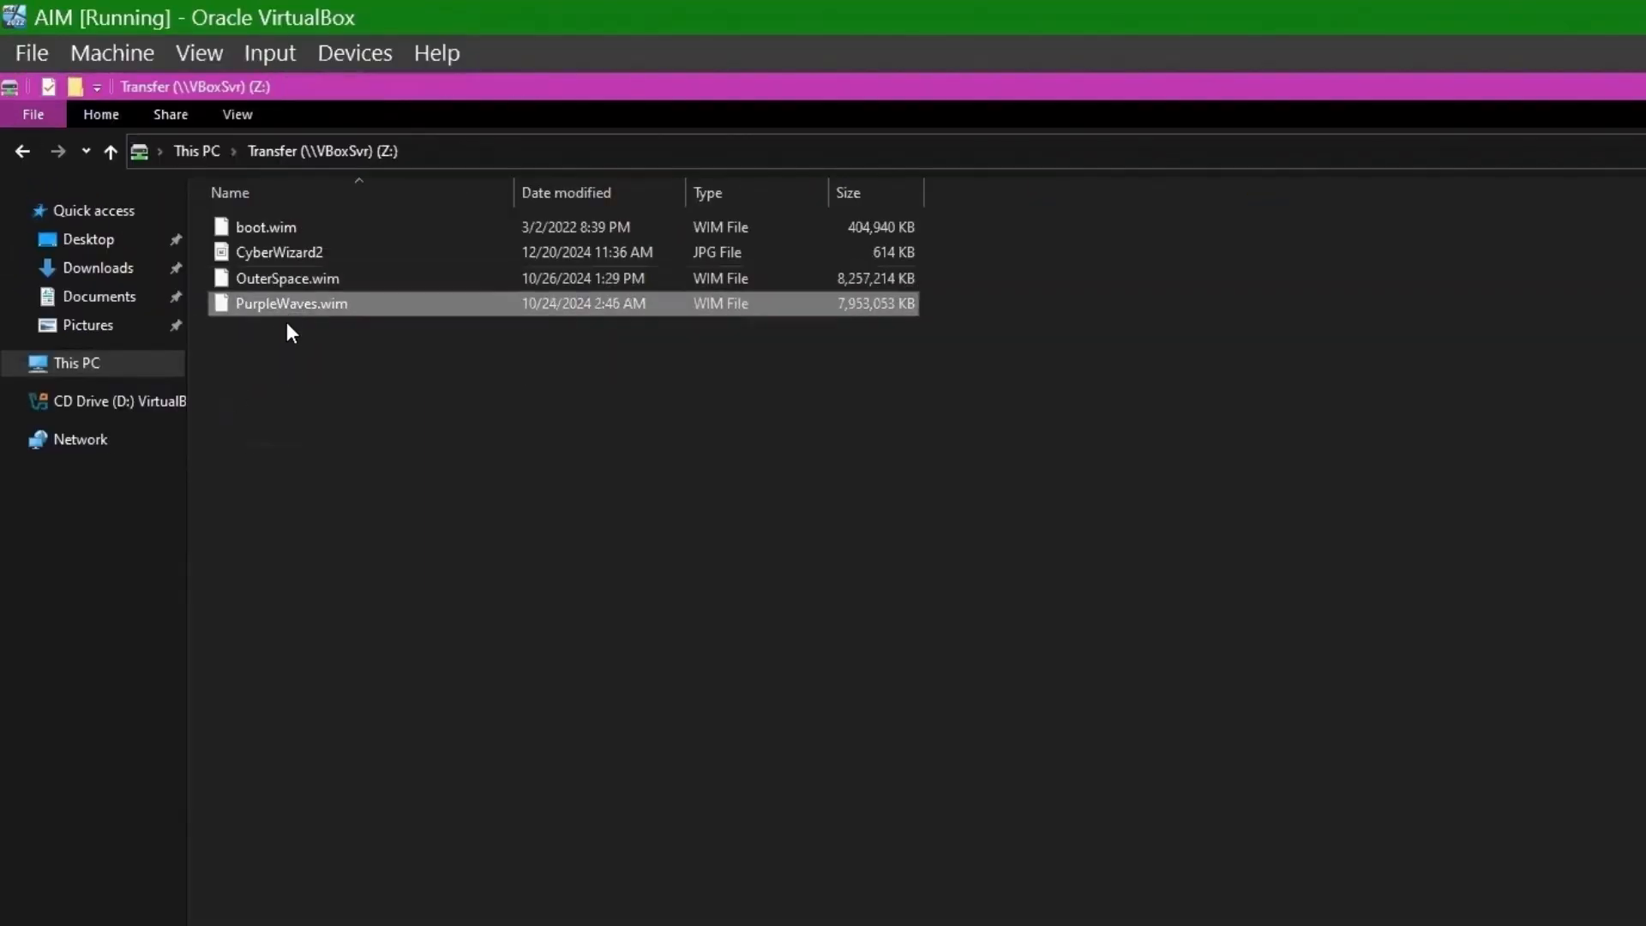
pyautogui.keyDown('shift'); pyautogui.click(285, 281); pyautogui.keyUp('shift')
pyautogui.rightClick(291, 313)
pyautogui.click(363, 428)
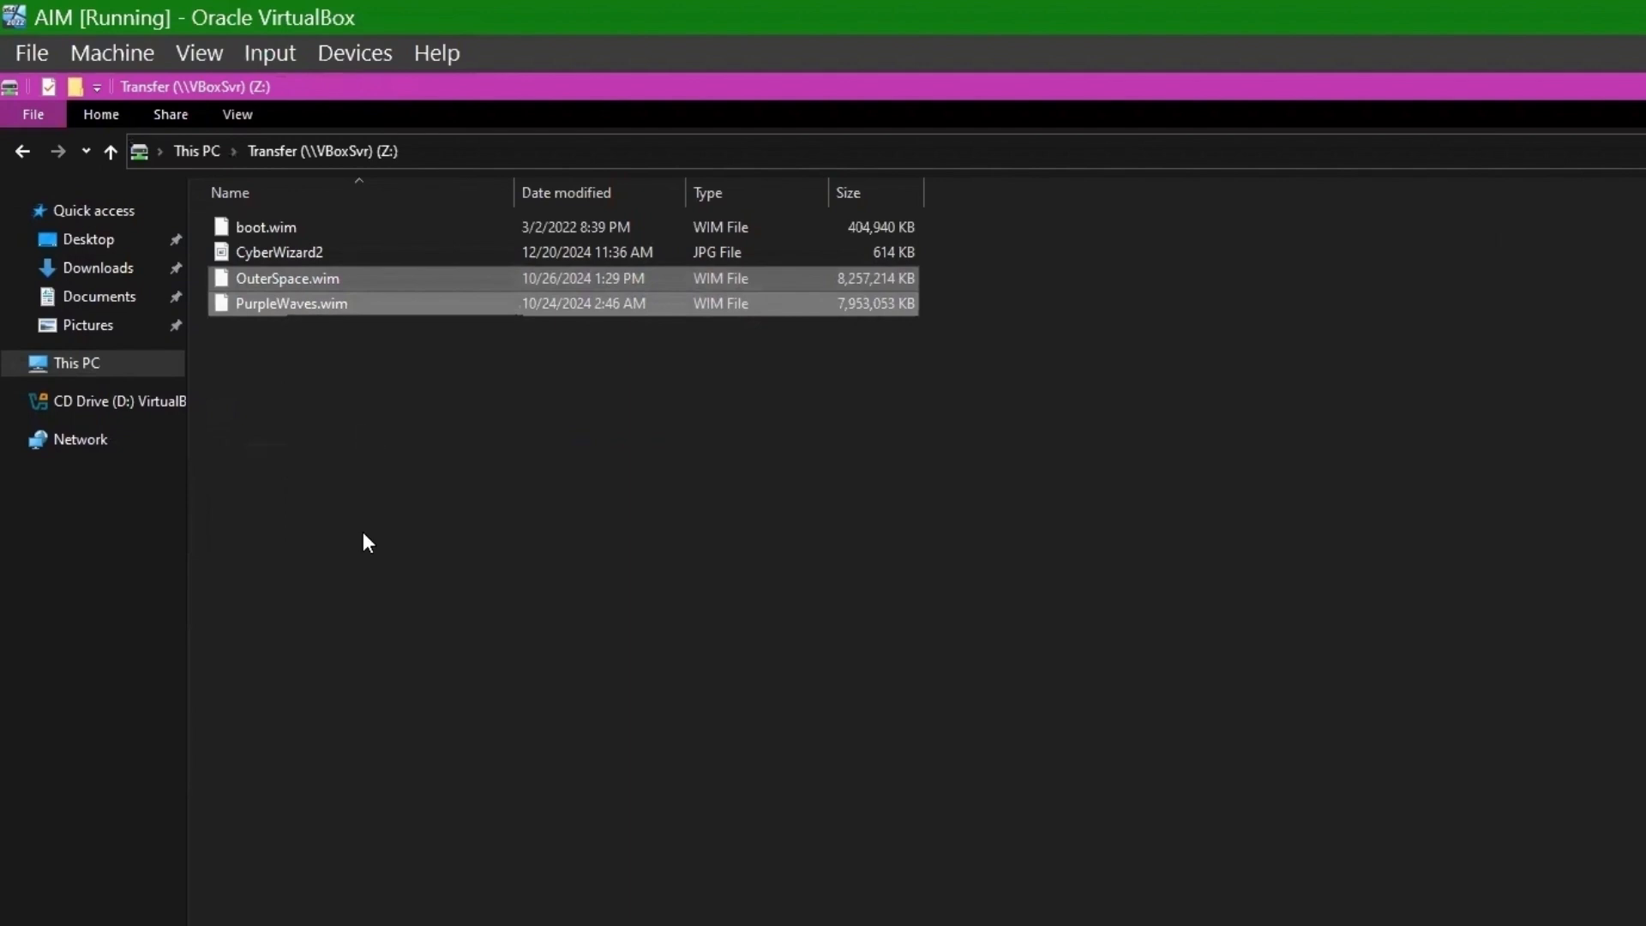
pyautogui.click(363, 532)
# - Create Windows10 and Windows11 folders in C:\RemoteInstall\Images
pyautogui.click(81, 365)
pyautogui.doubleClick(311, 410)
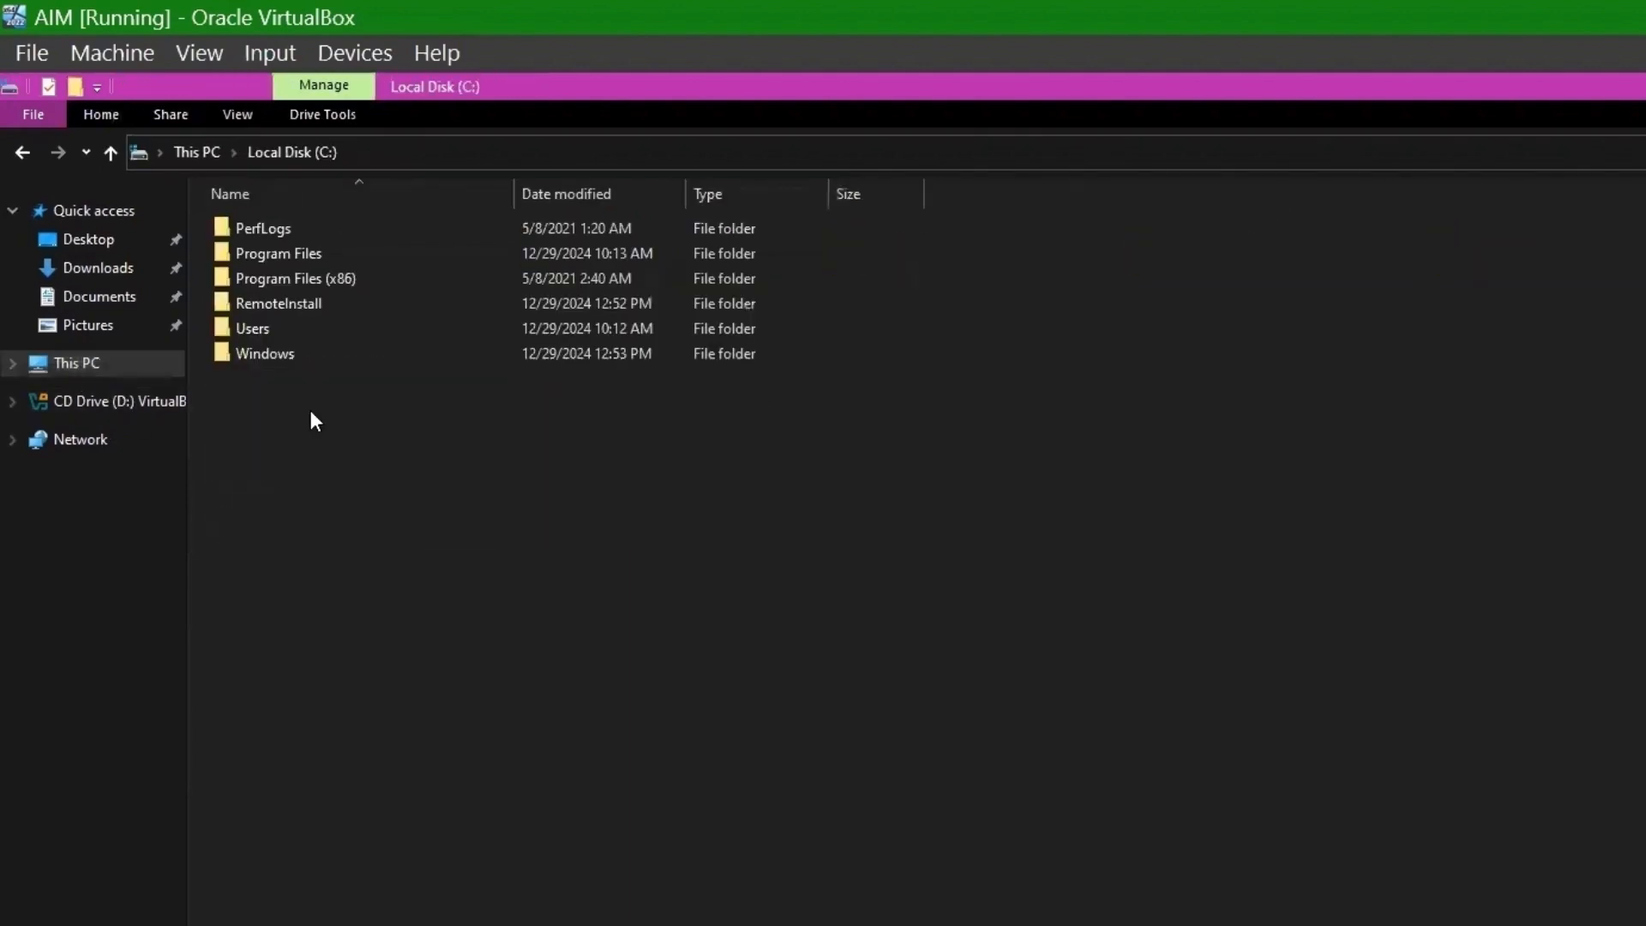
pyautogui.doubleClick(270, 306)
pyautogui.doubleClick(271, 247)
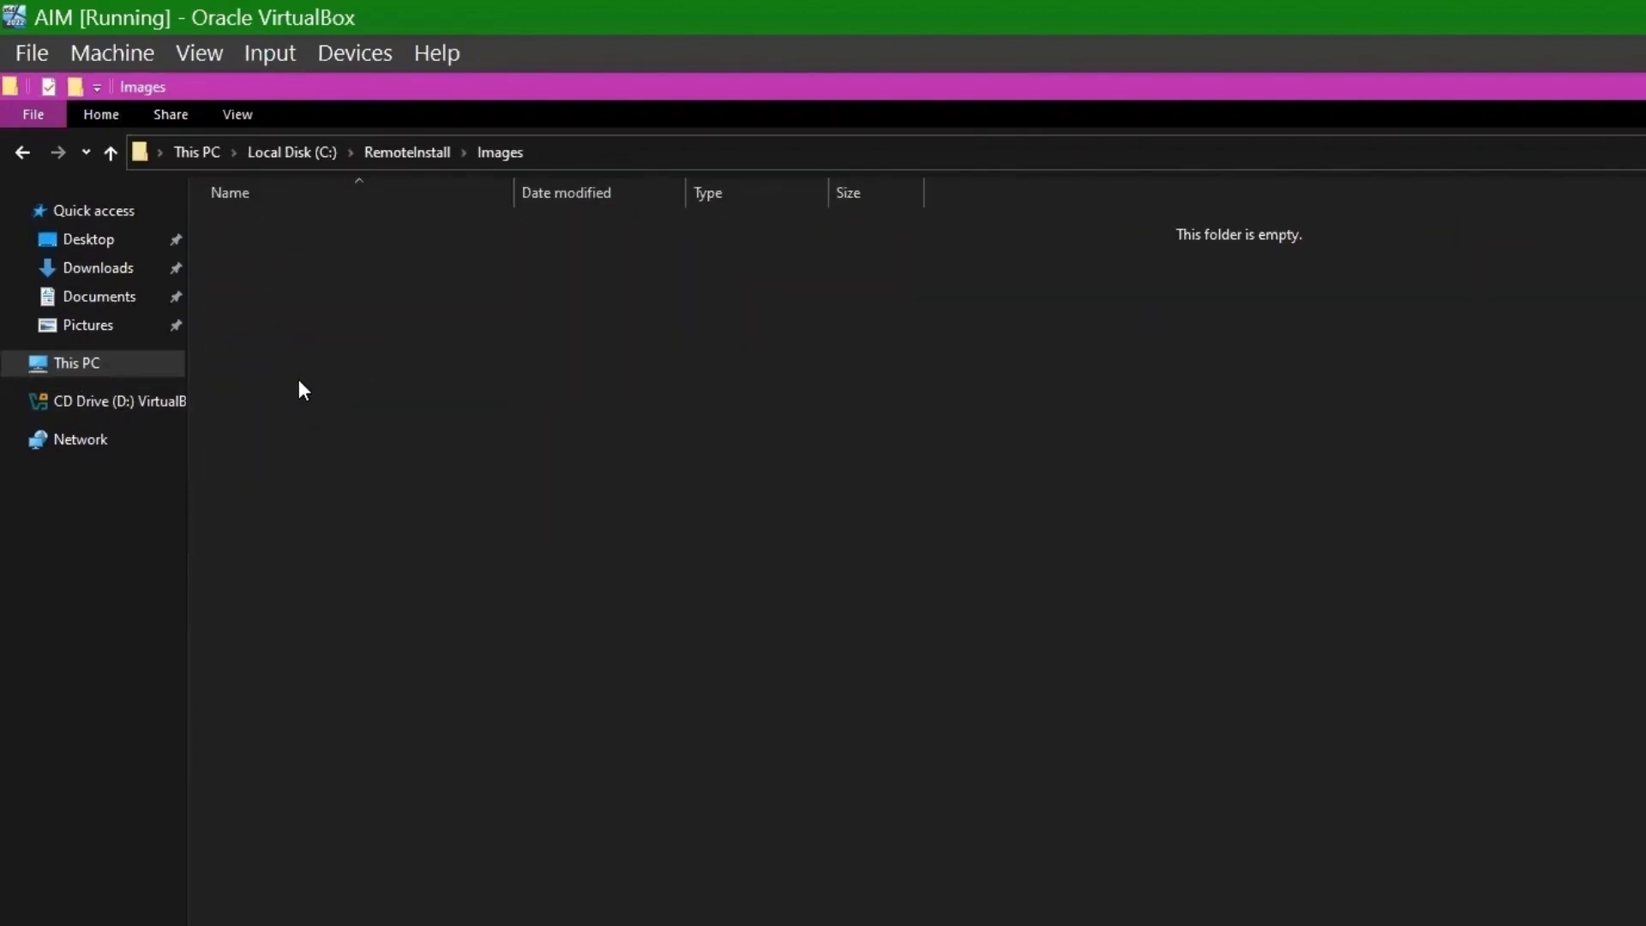
pyautogui.rightClick(292, 297)
pyautogui.moveTo(416, 605)
pyautogui.click(583, 592)
pyautogui.write('Windows10')
pyautogui.press('Return')
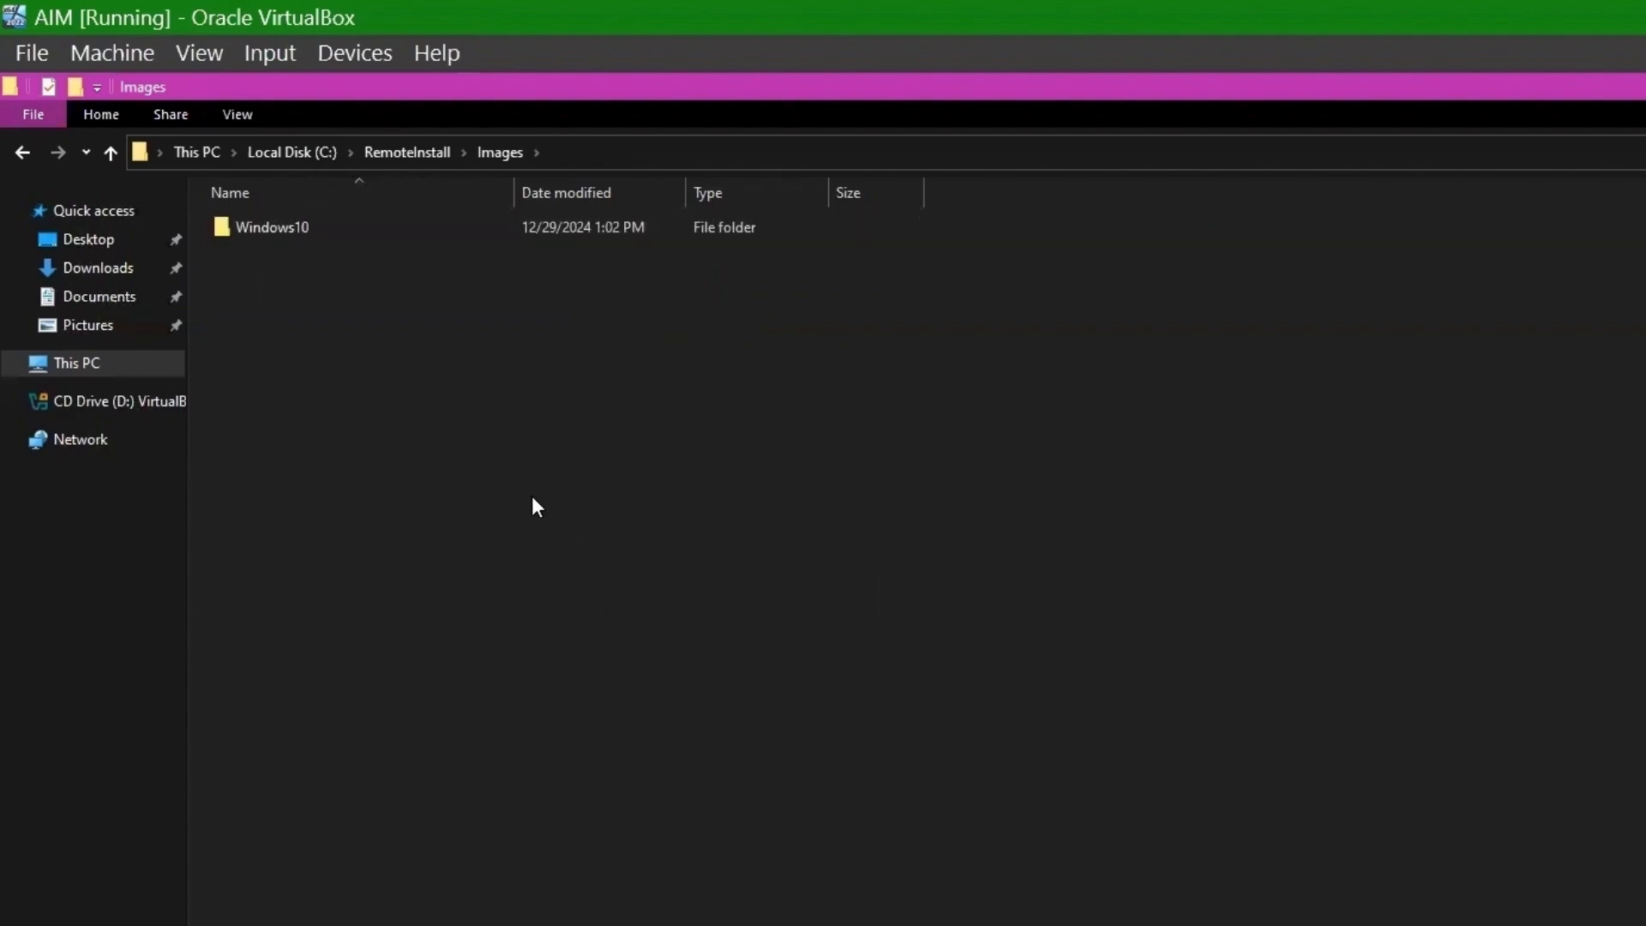
pyautogui.rightClick(531, 496)
pyautogui.moveTo(656, 781)
pyautogui.click(861, 782)
pyautogui.write('Windows11')
pyautogui.press('Return')
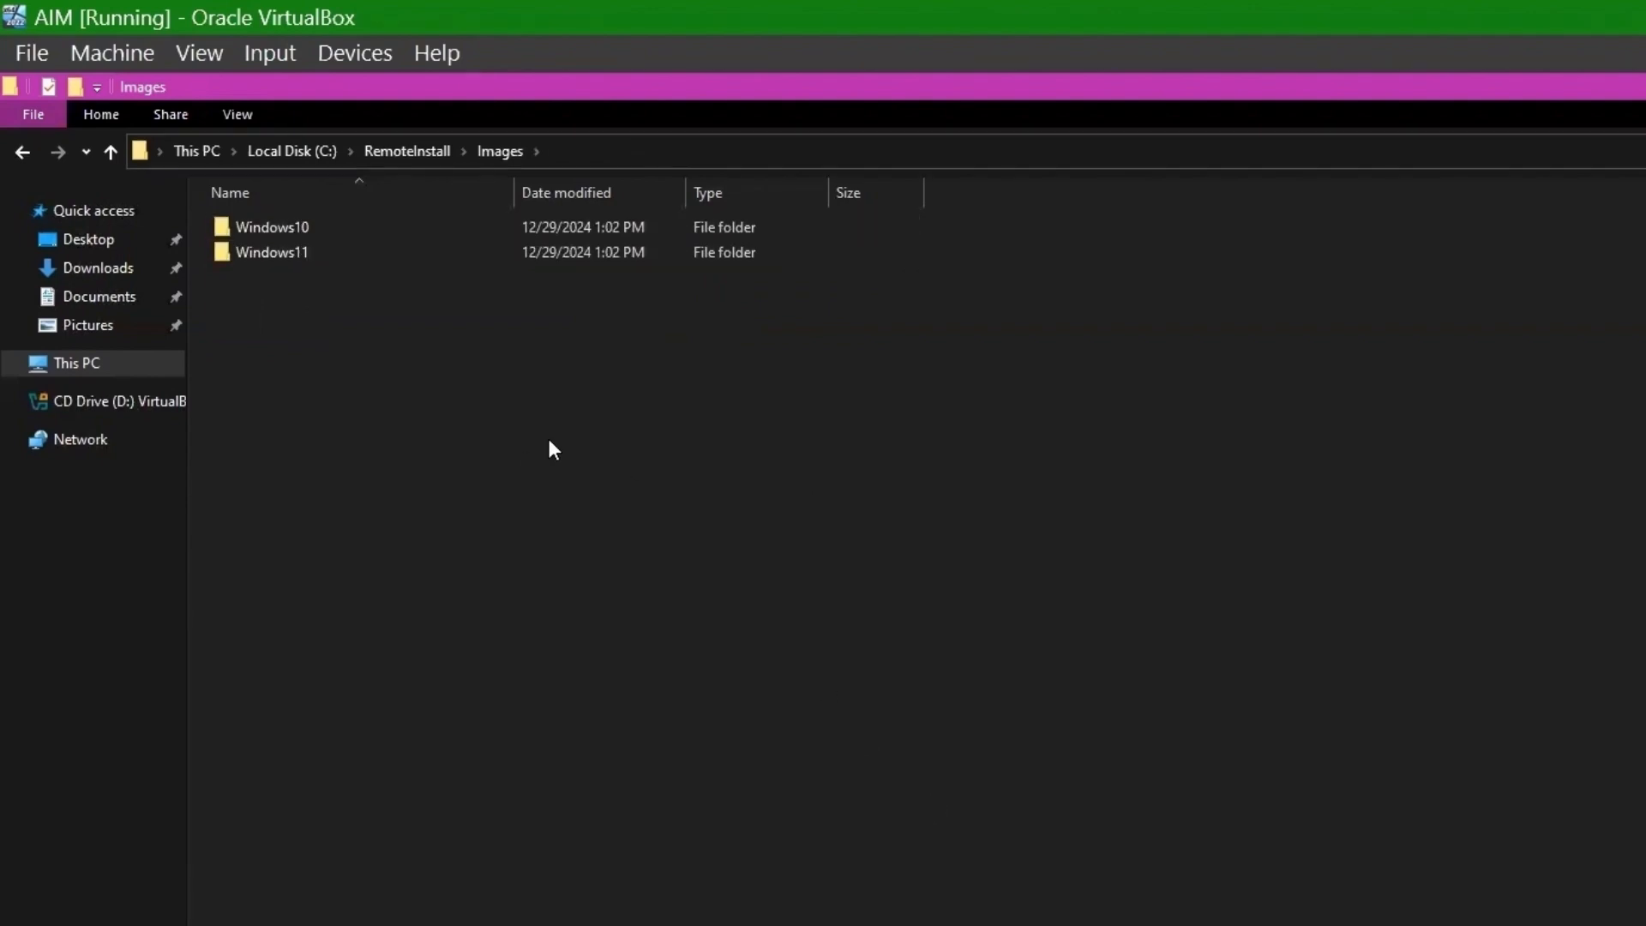
# - Paste the images into Images, delete PurpleWaves.wim, and move OuterSpace.wim into Windows11
pyautogui.rightClick(547, 434)
pyautogui.click(611, 607)
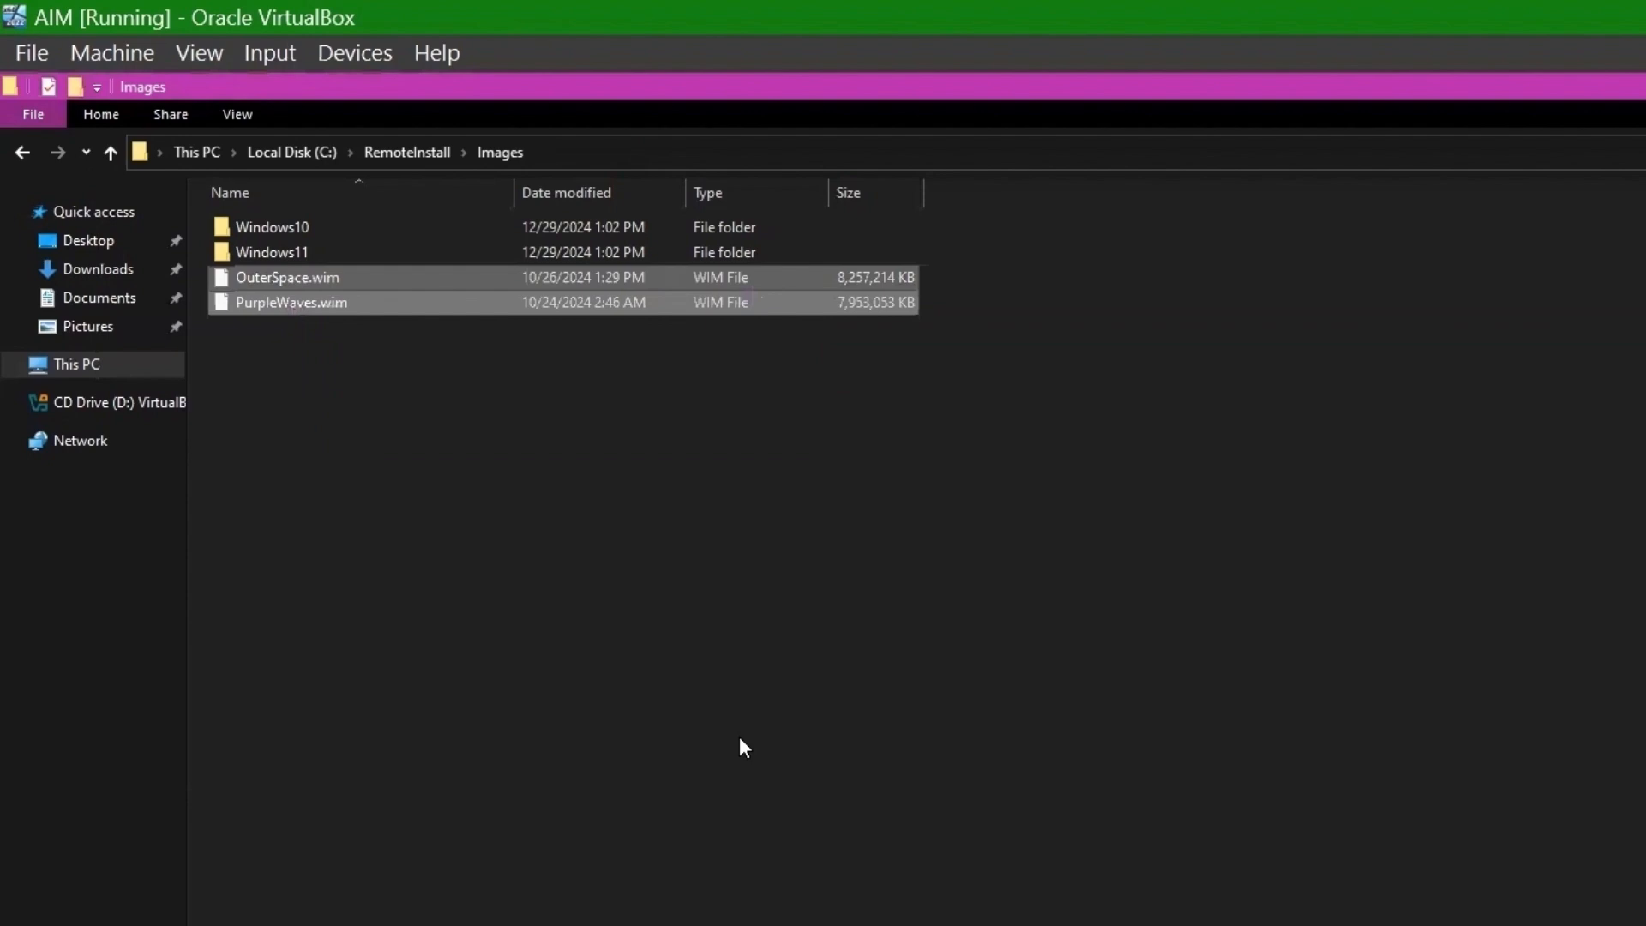
pyautogui.click(268, 306)
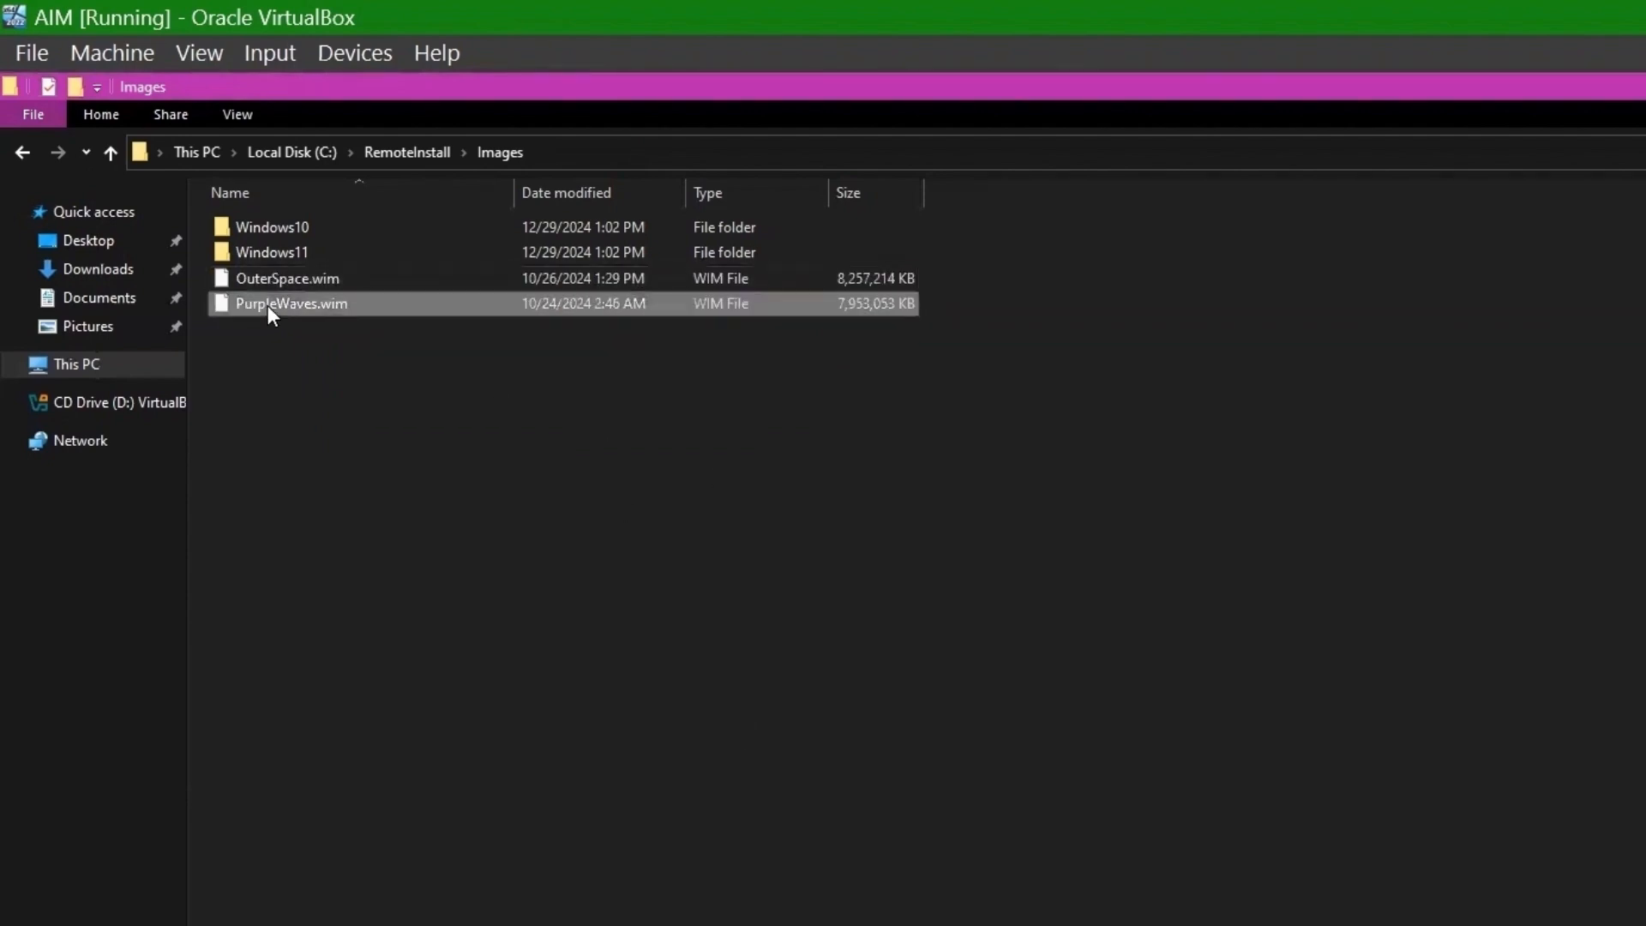
pyautogui.press('Delete')
pyautogui.moveTo(278, 283); pyautogui.dragTo(279, 255)
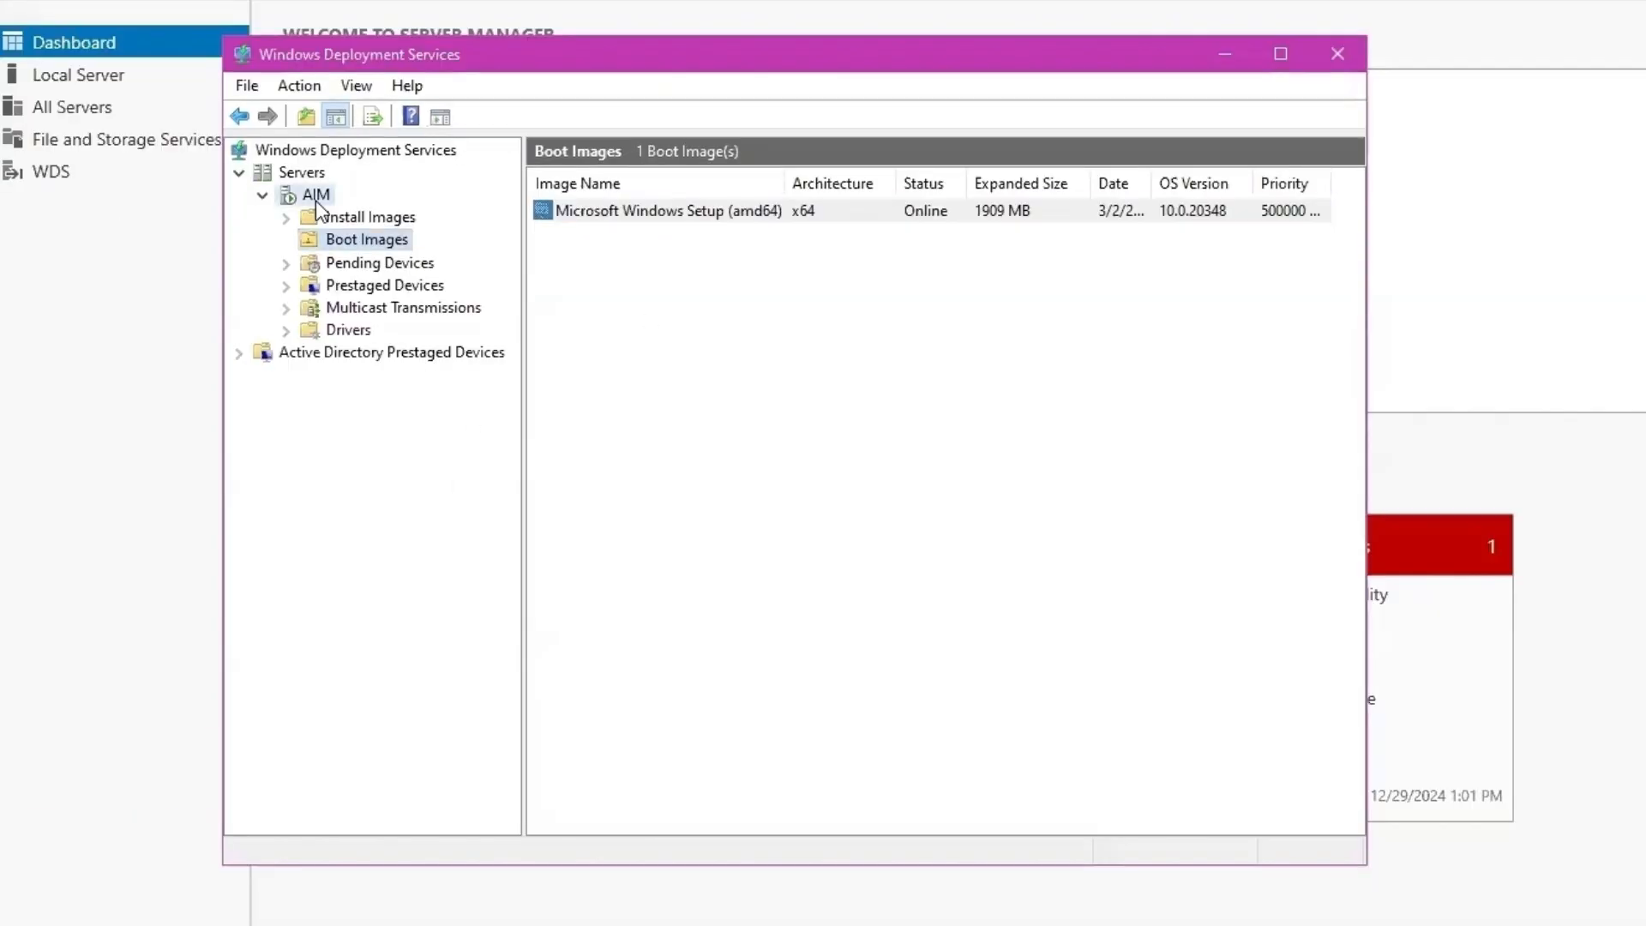
# - Restart the Windows Deployment Services service on the AIM server
pyautogui.rightClick(317, 204)
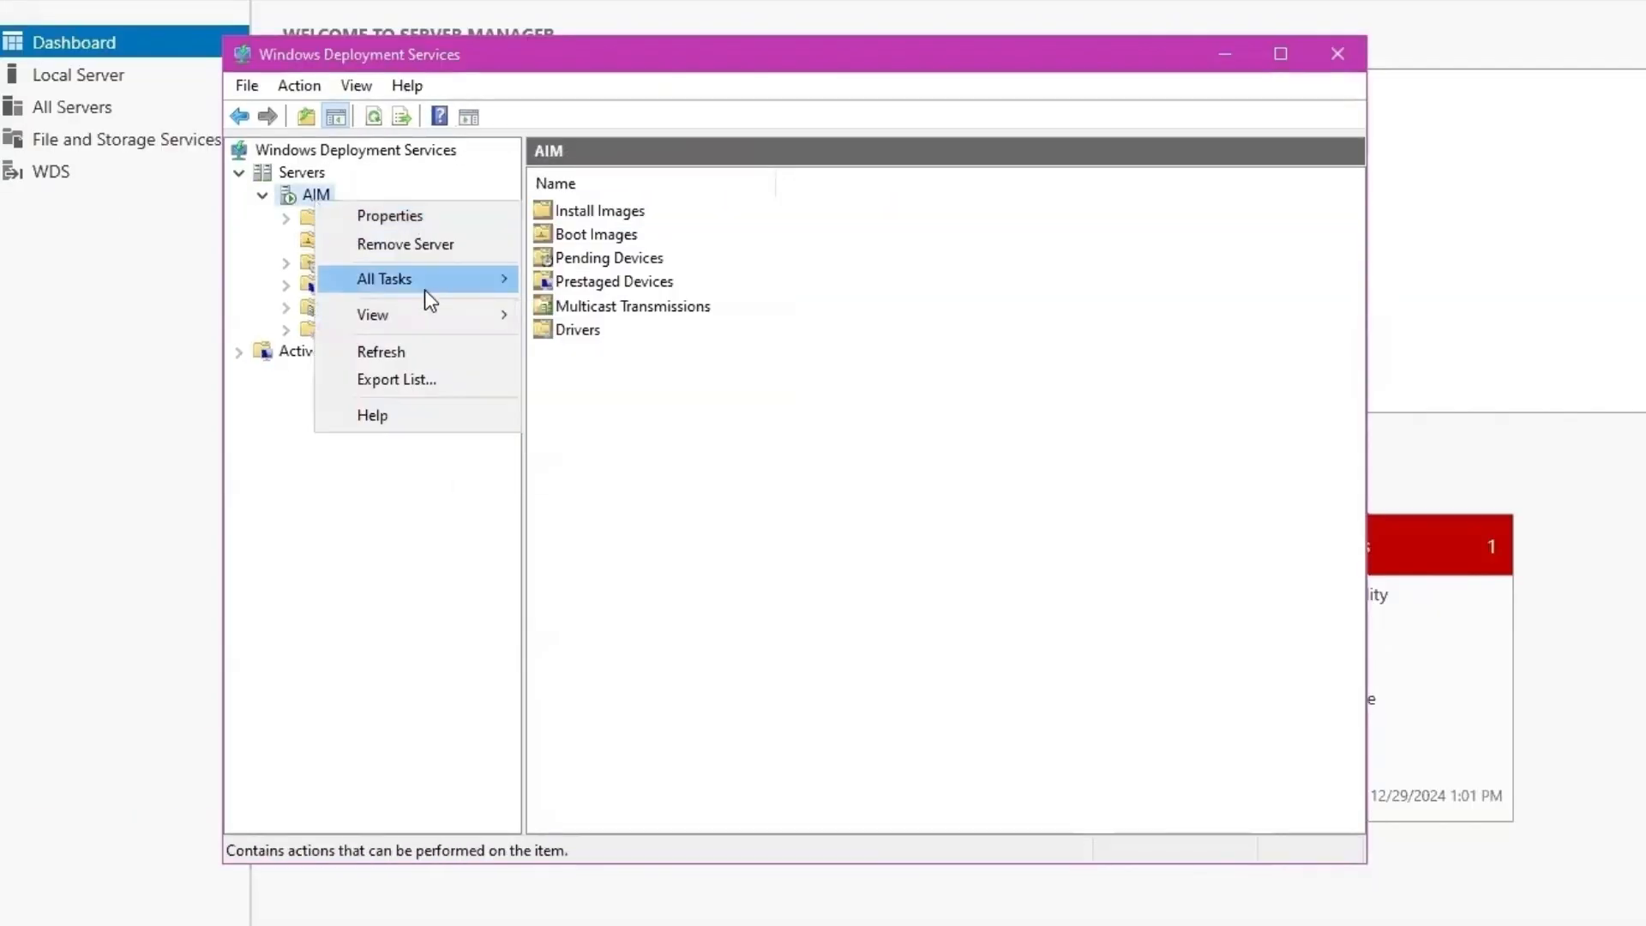
pyautogui.moveTo(424, 290)
pyautogui.click(584, 334)
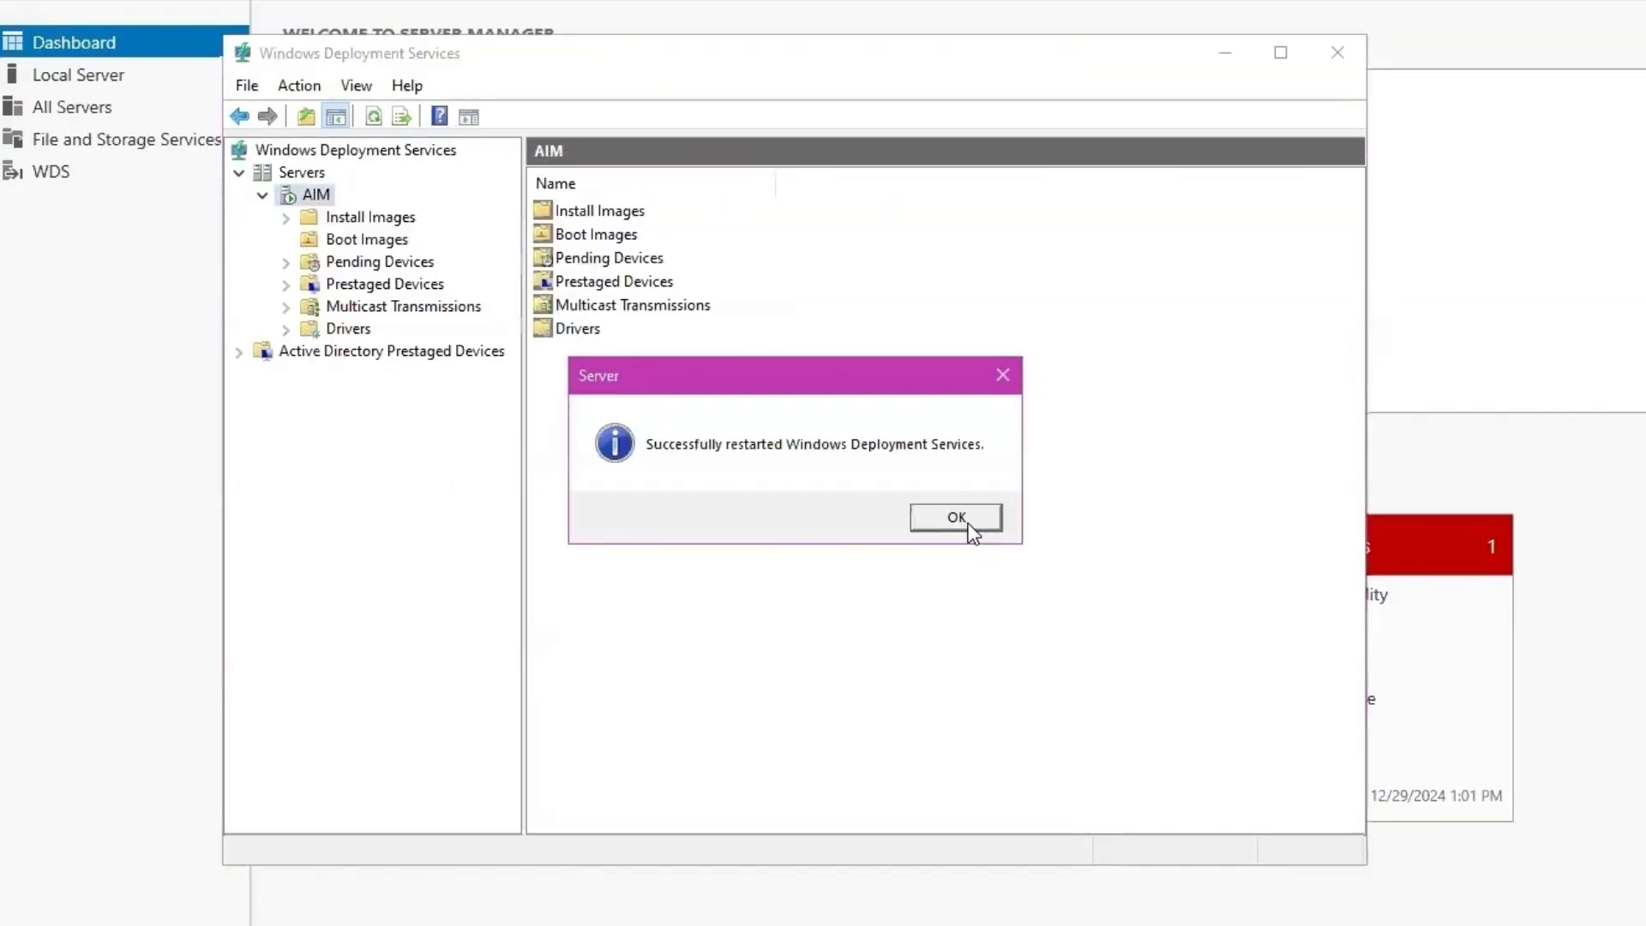
pyautogui.click(964, 517)
# - Check the Windows10 and Windows11 install image groups for PurpleWaves and OuterSpace, then minimize the console
pyautogui.click(317, 242)
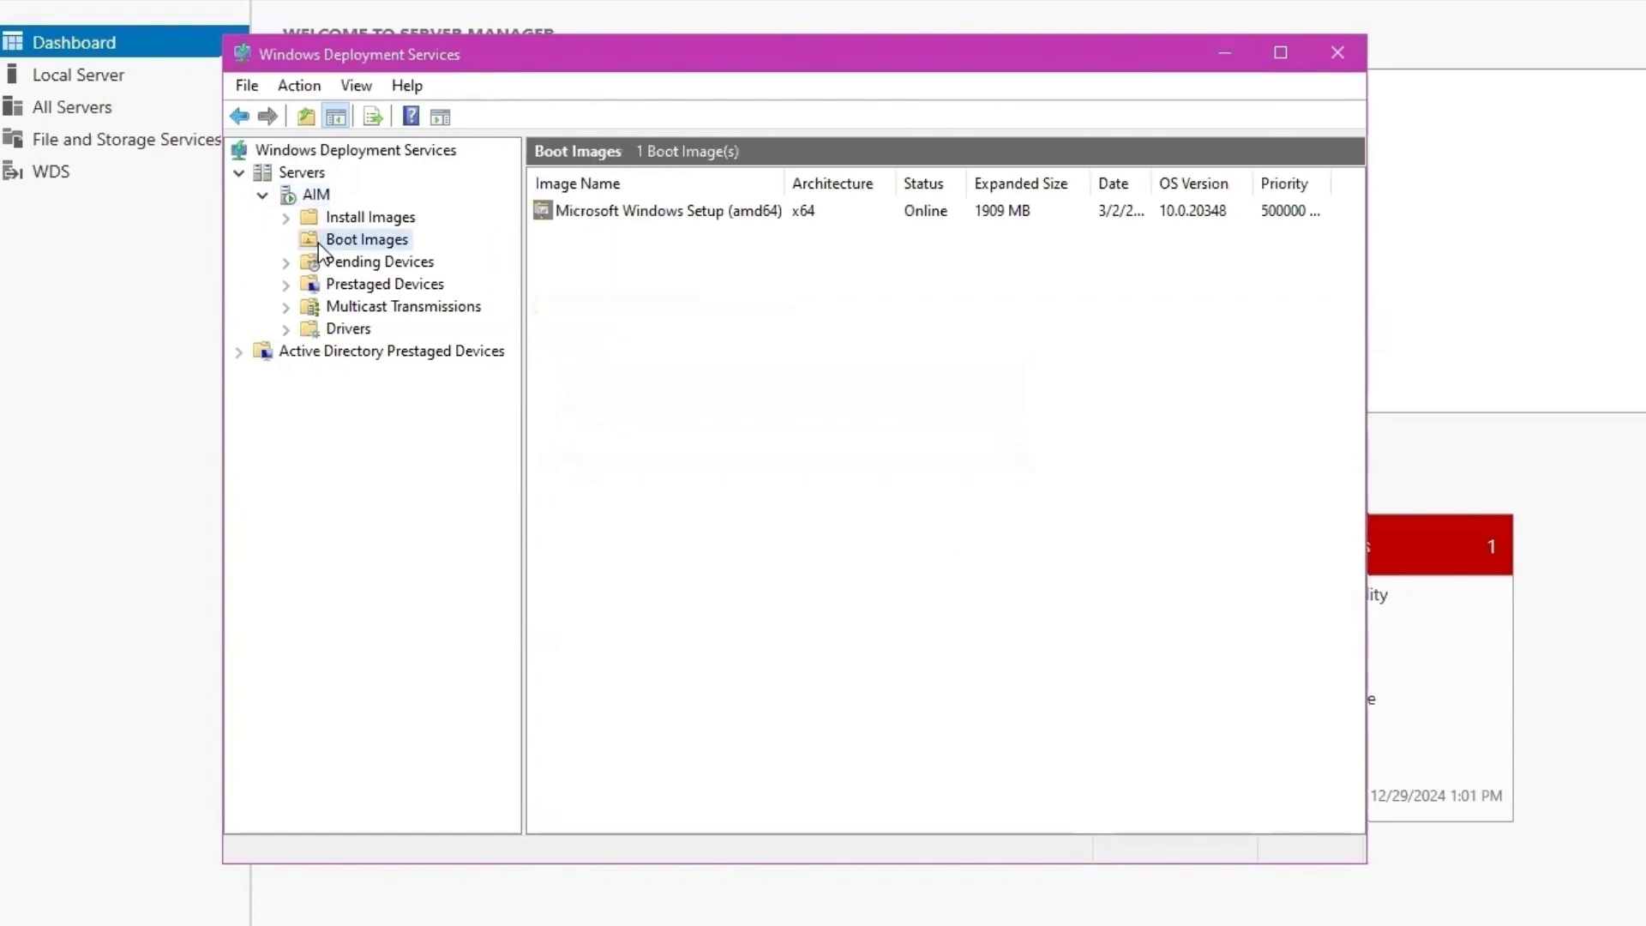
pyautogui.click(320, 223)
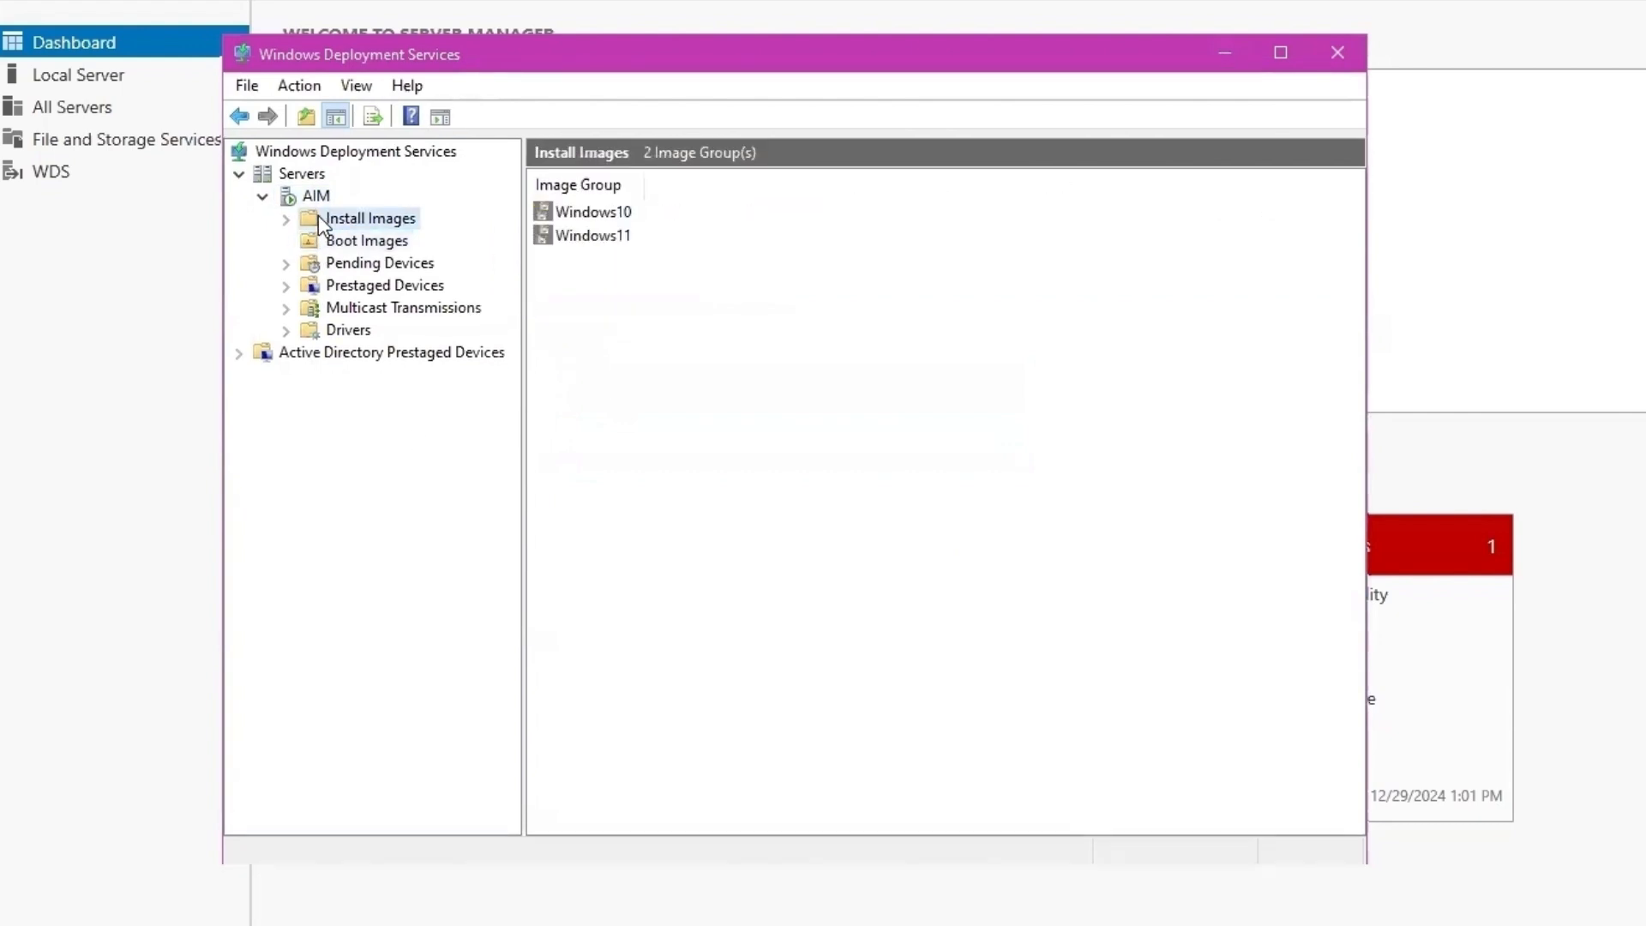
pyautogui.click(600, 238)
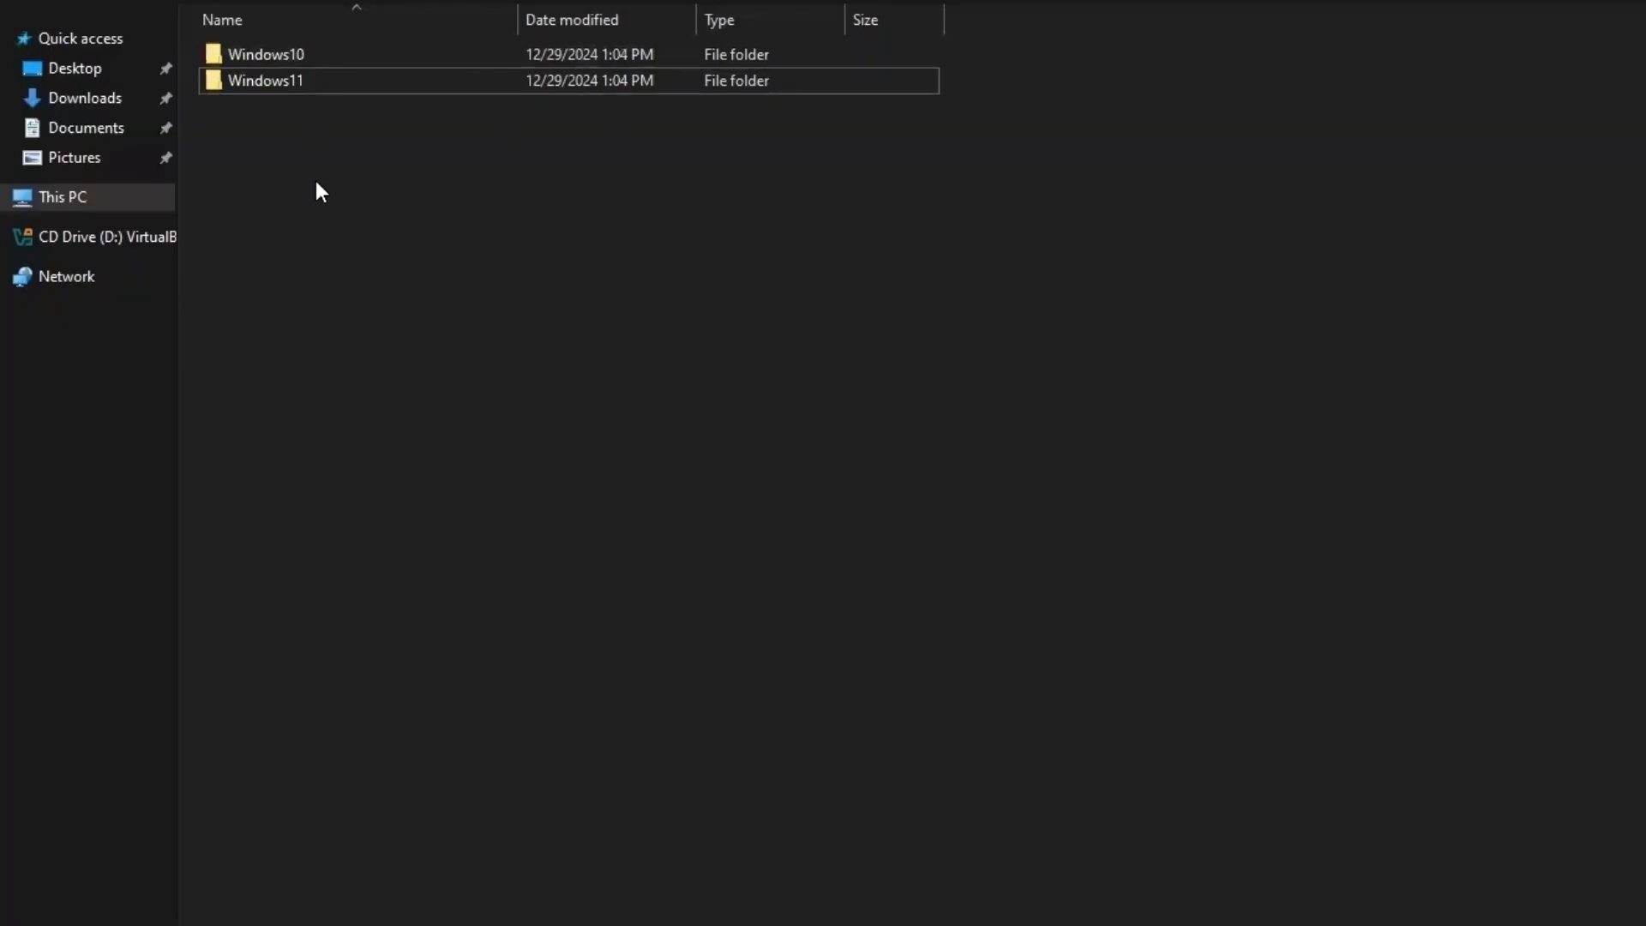
pyautogui.moveTo(317, 190); pyautogui.dragTo(301, 54)
pyautogui.click(367, 266)
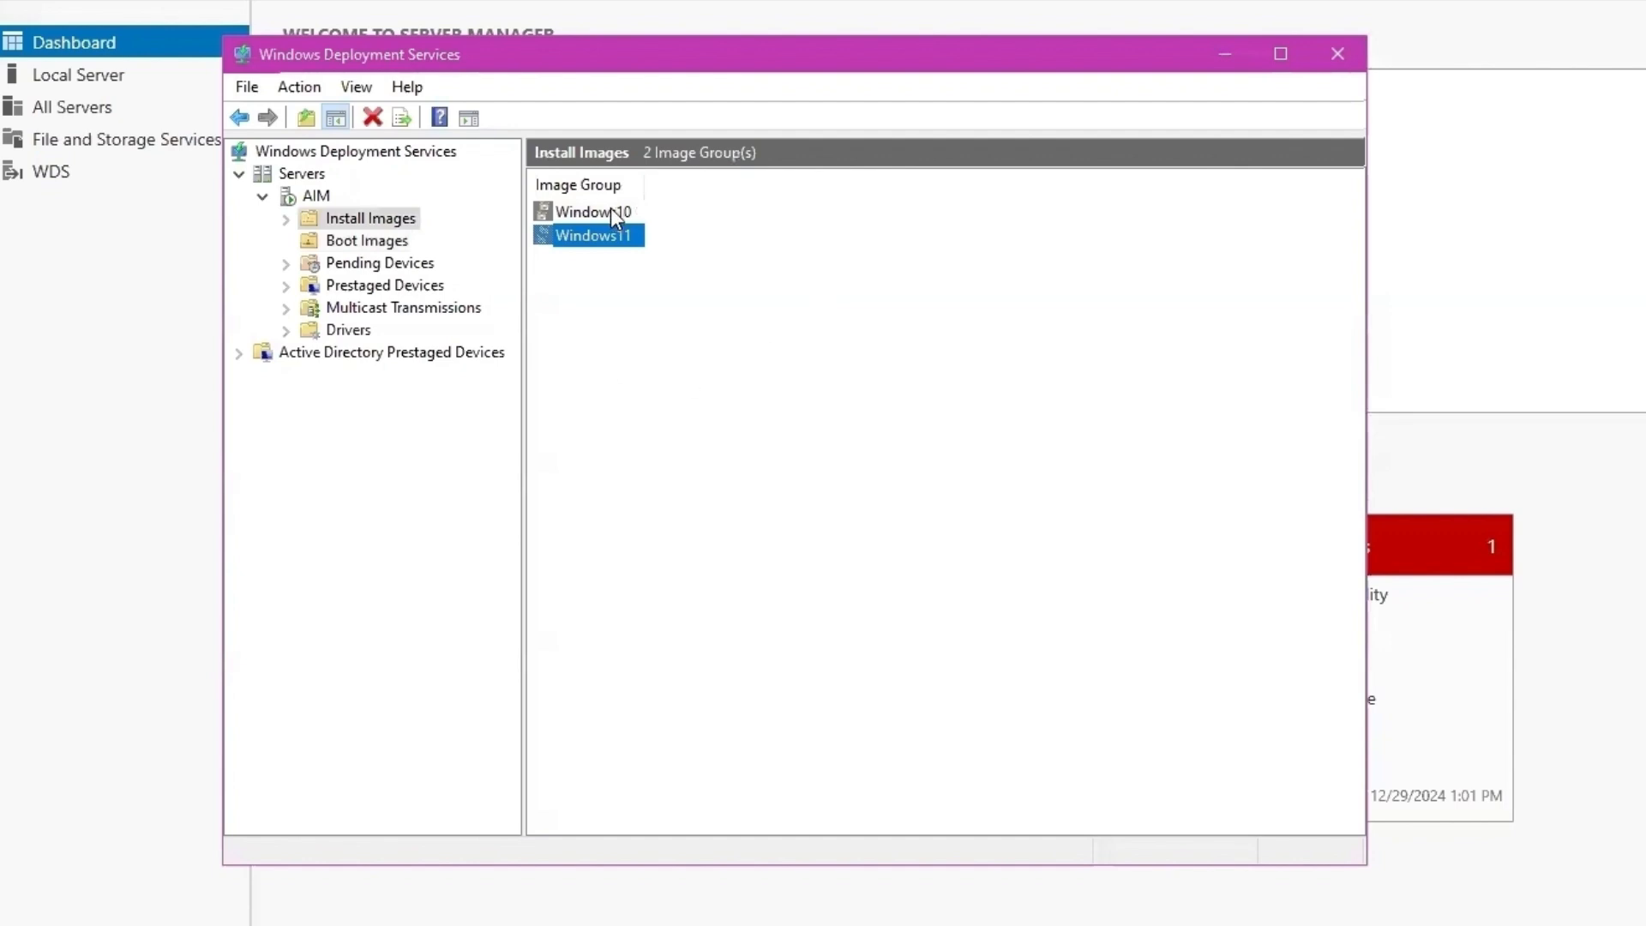
pyautogui.doubleClick(610, 208)
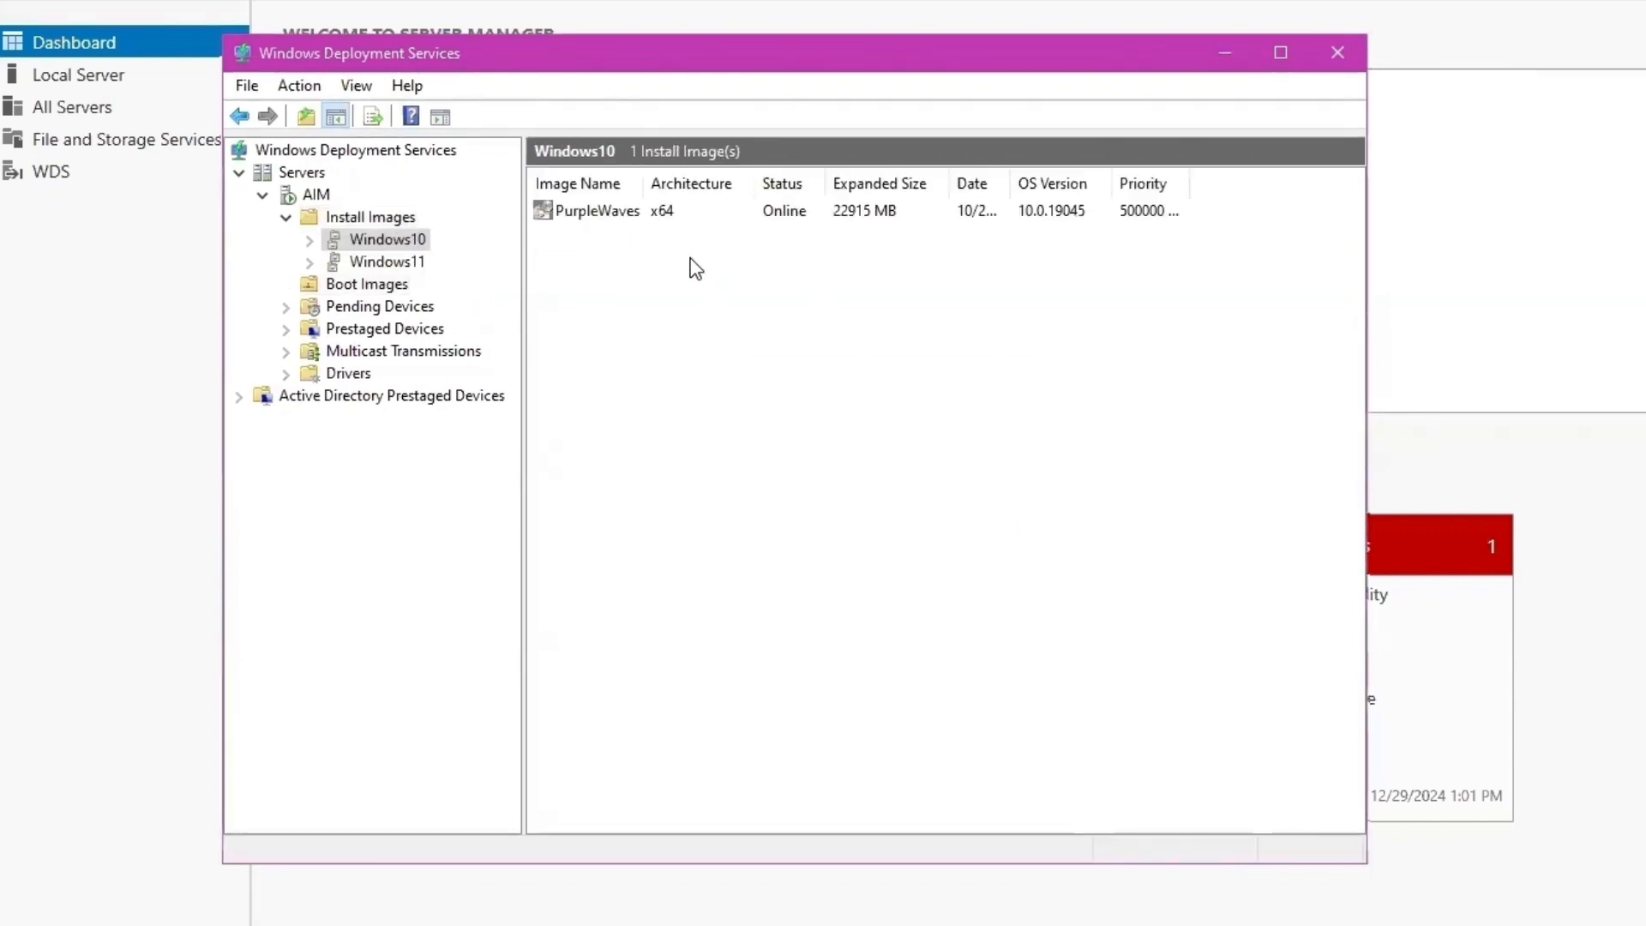
pyautogui.click(359, 266)
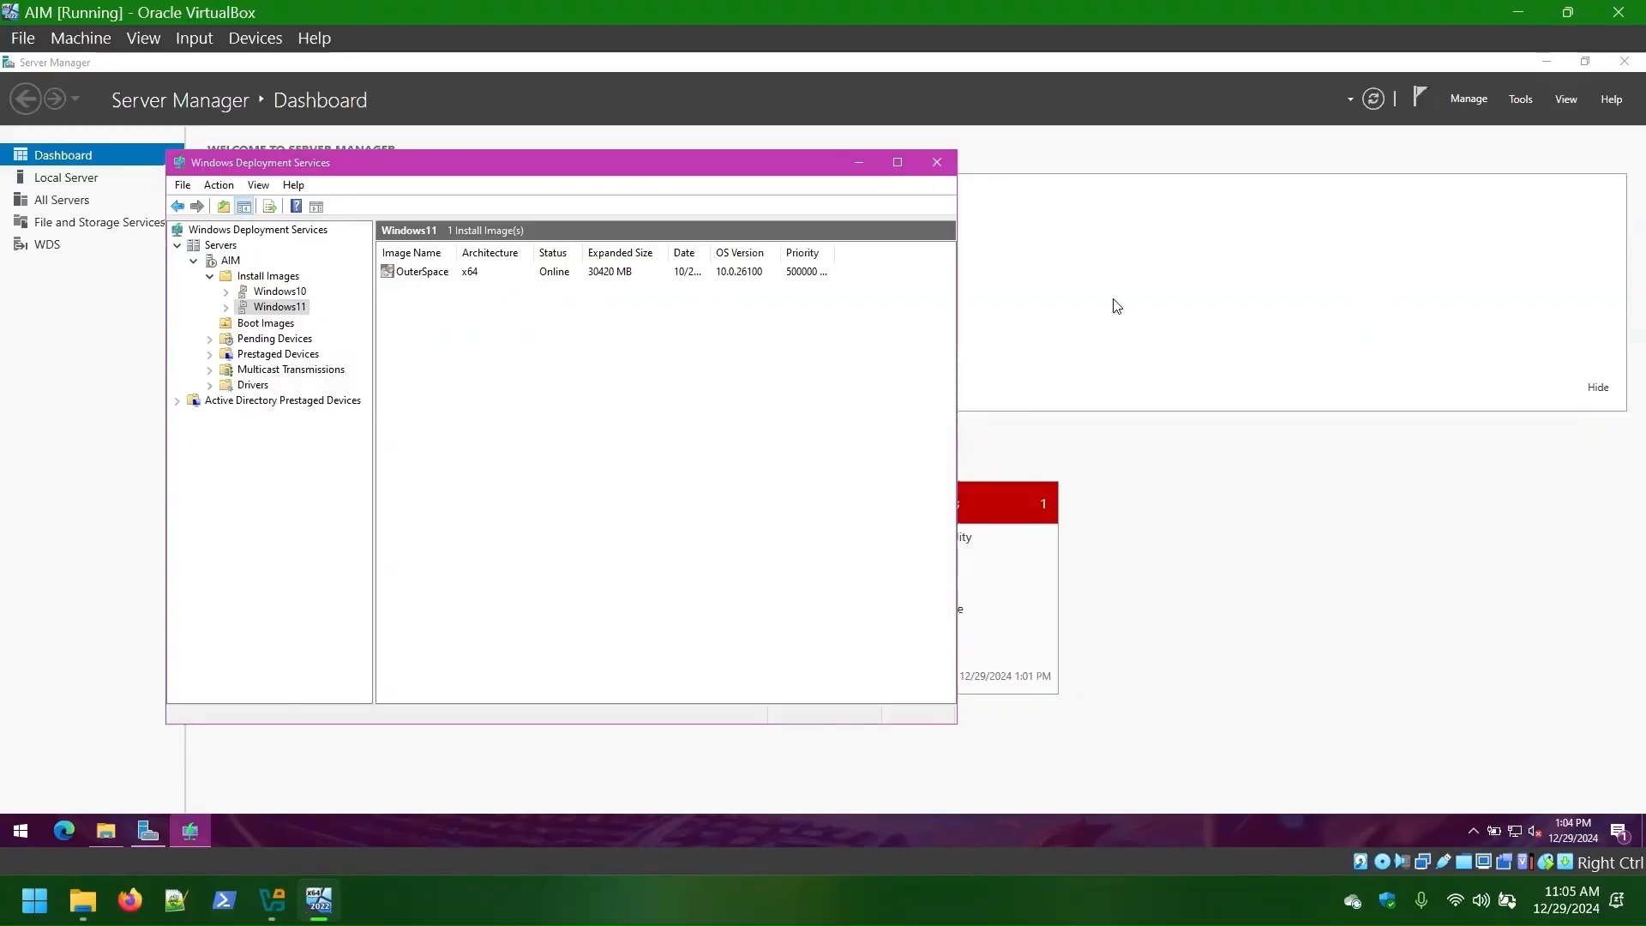
pyautogui.click(1225, 53)
# - Restart the AIM guest with reason Other (Planned), sign back in, and return to VirtualBox Manager
pyautogui.click(1547, 62)
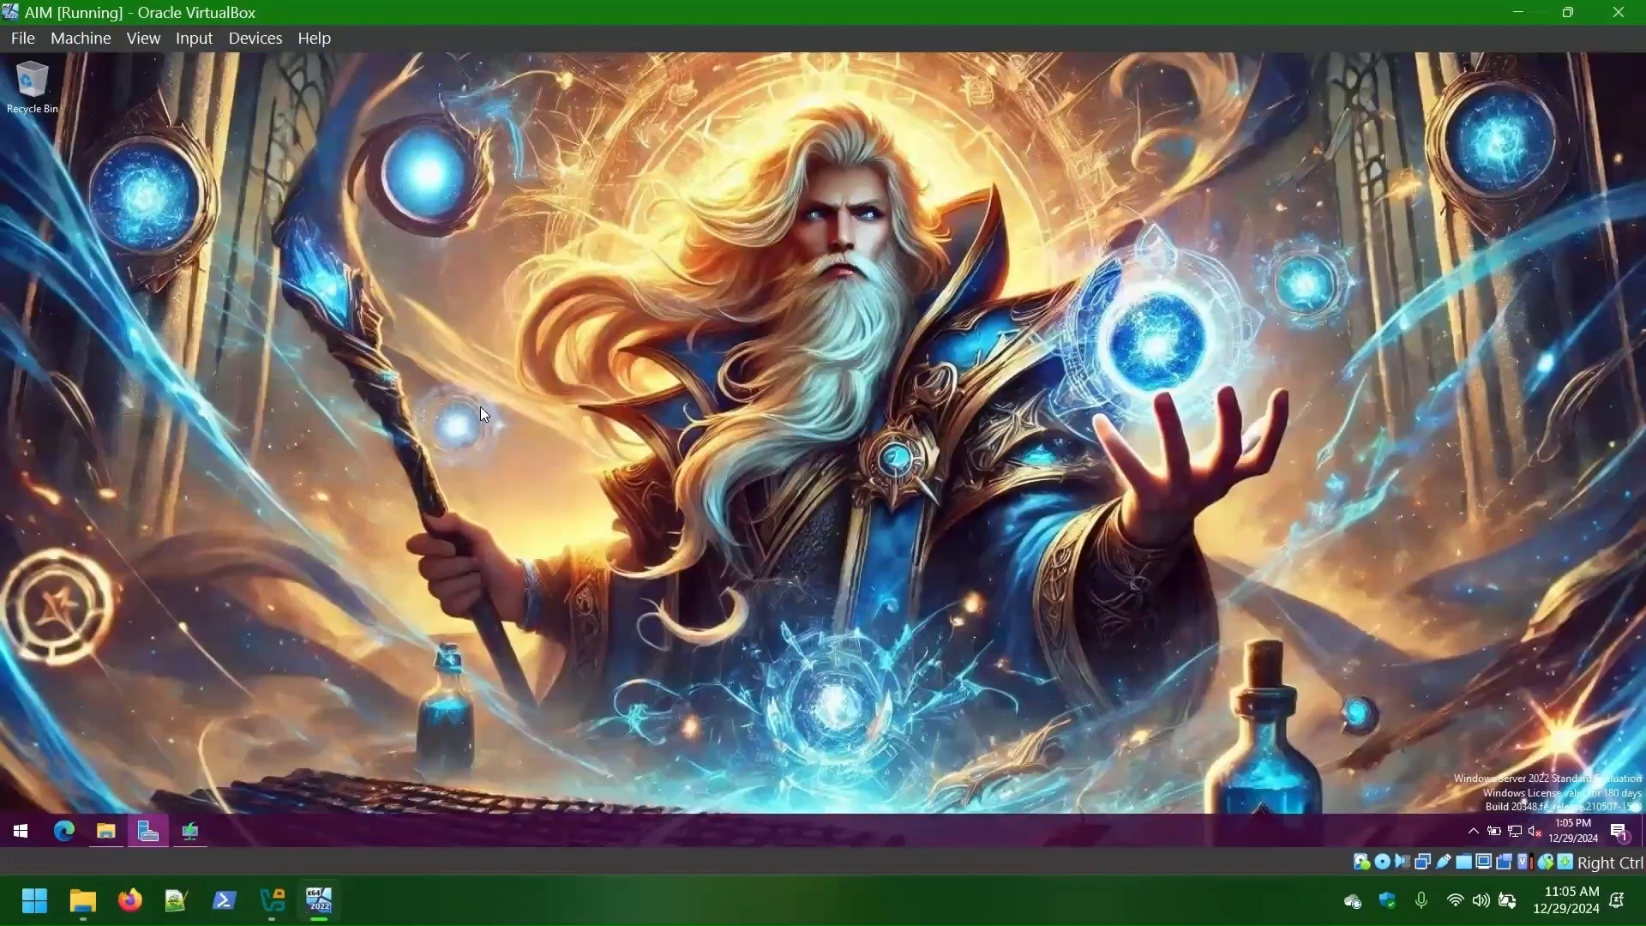
pyautogui.click(21, 832)
pyautogui.click(22, 796)
pyautogui.click(76, 721)
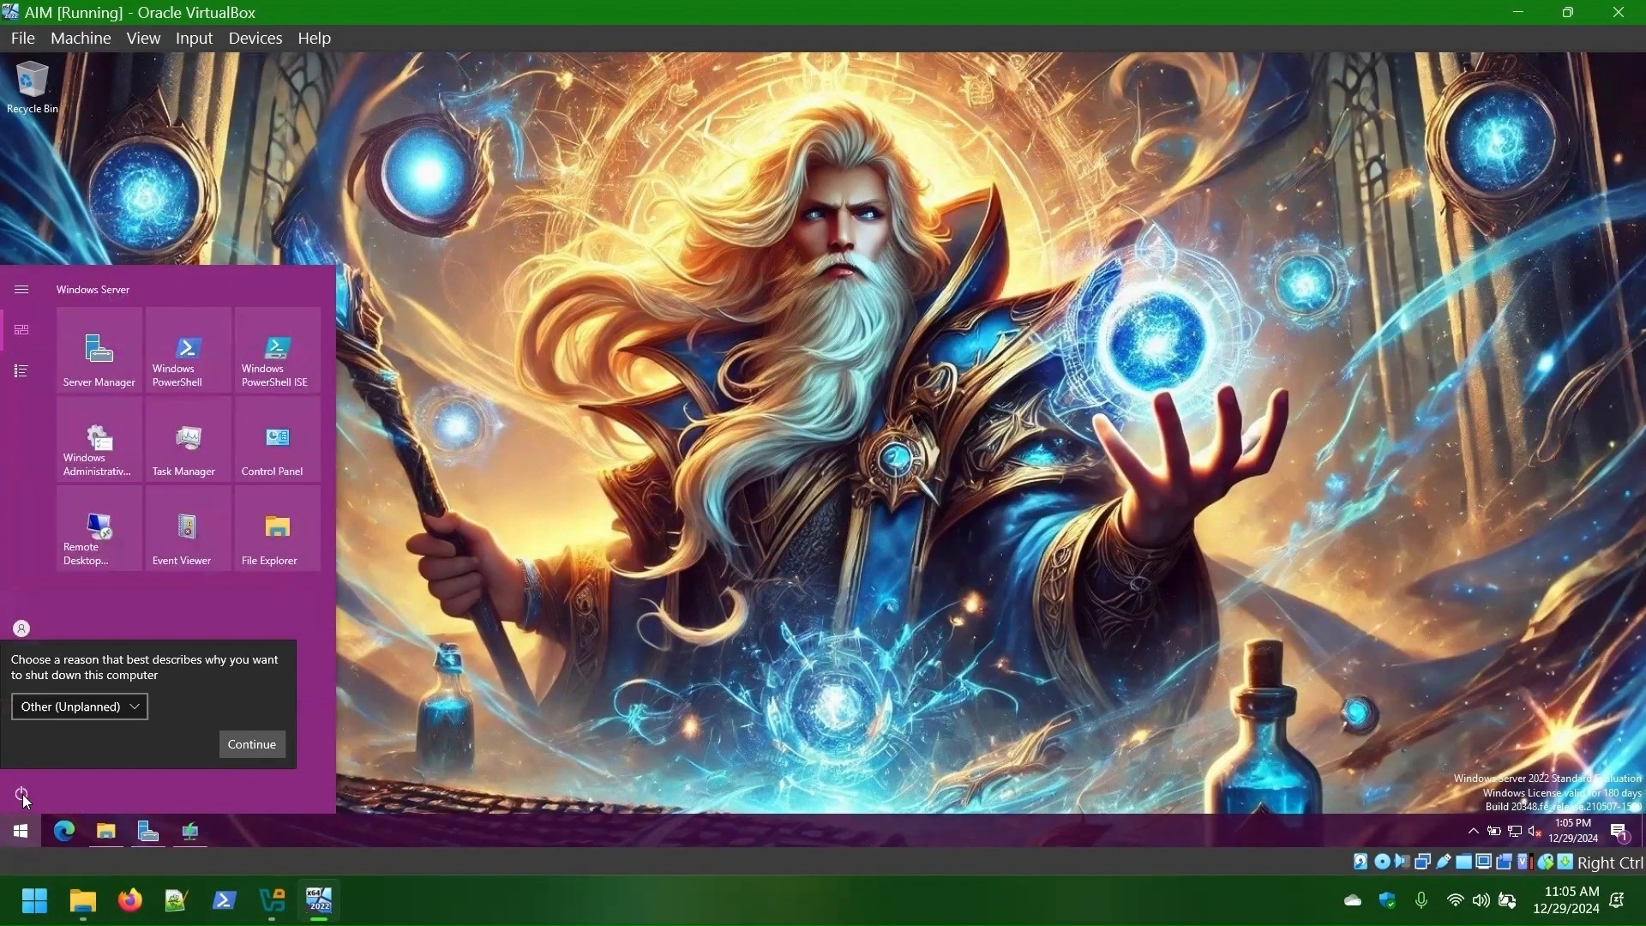
pyautogui.click(79, 707)
pyautogui.click(57, 540)
pyautogui.click(244, 744)
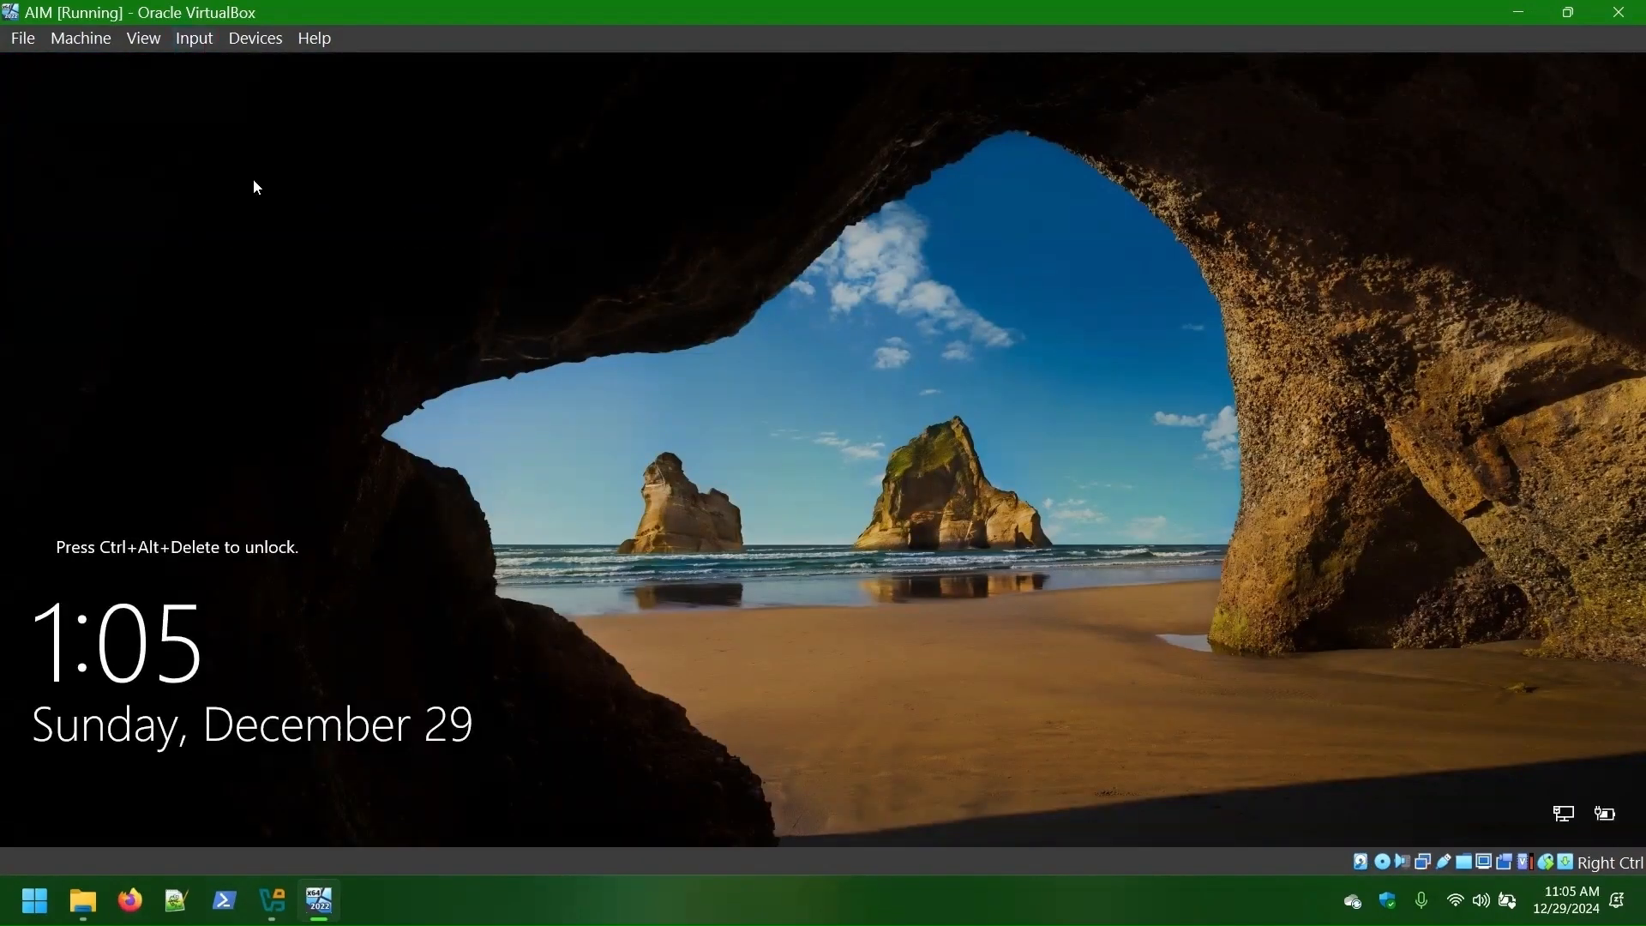
pyautogui.hotkey('ctrl', 'alt', 'Delete')
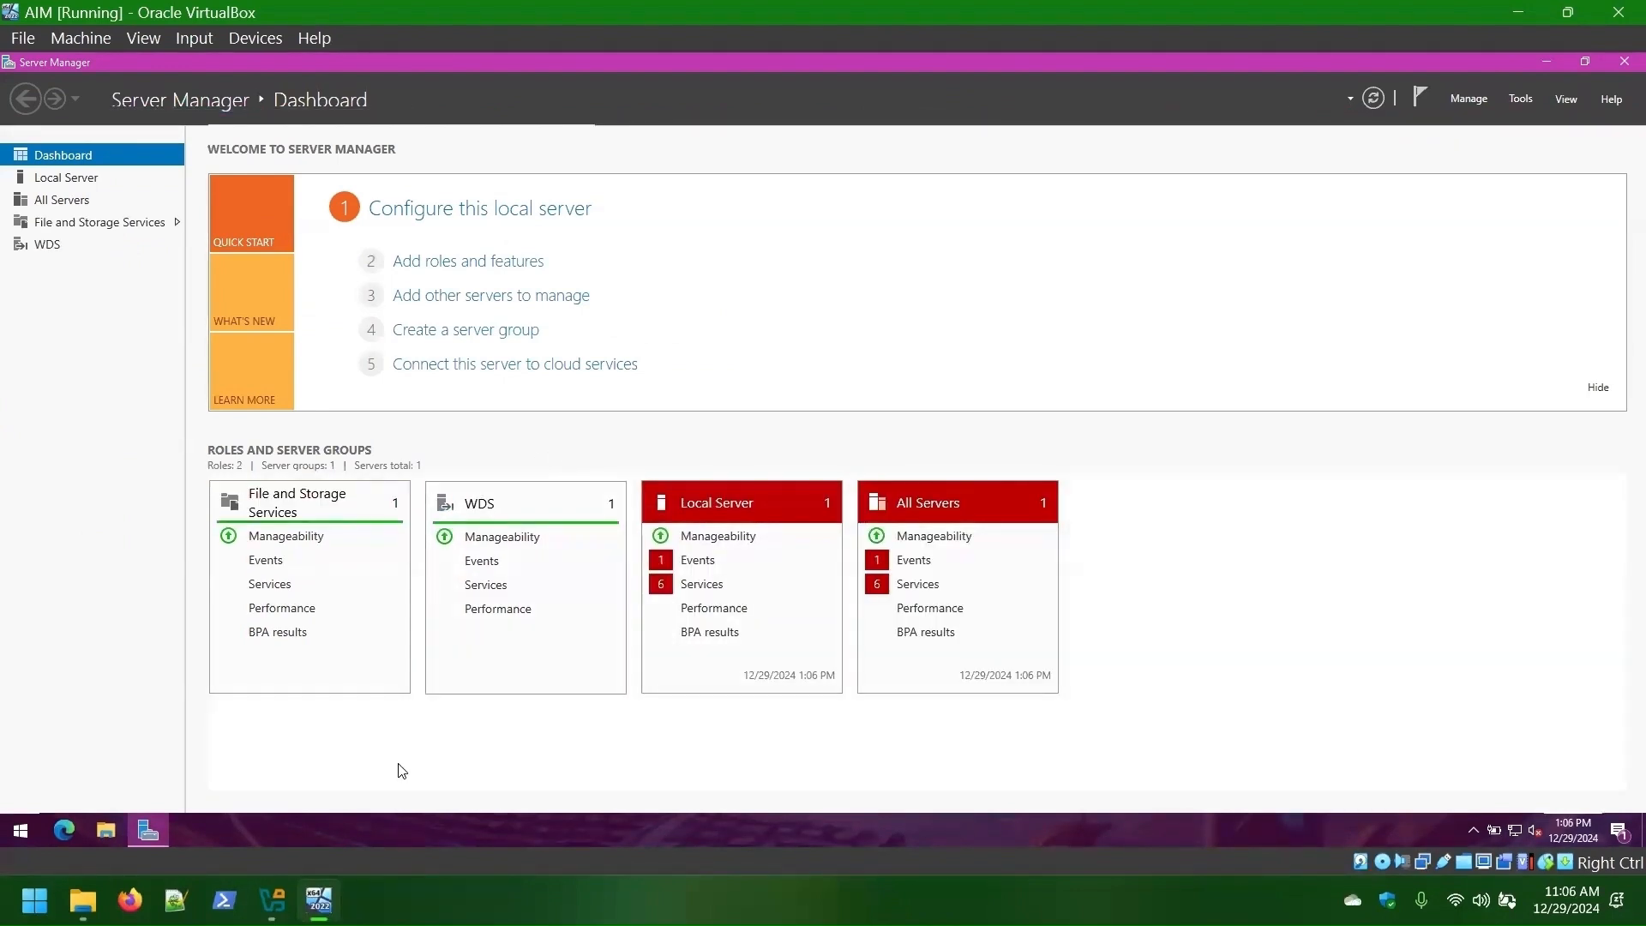
pyautogui.hotkey('alt', 'Tab')
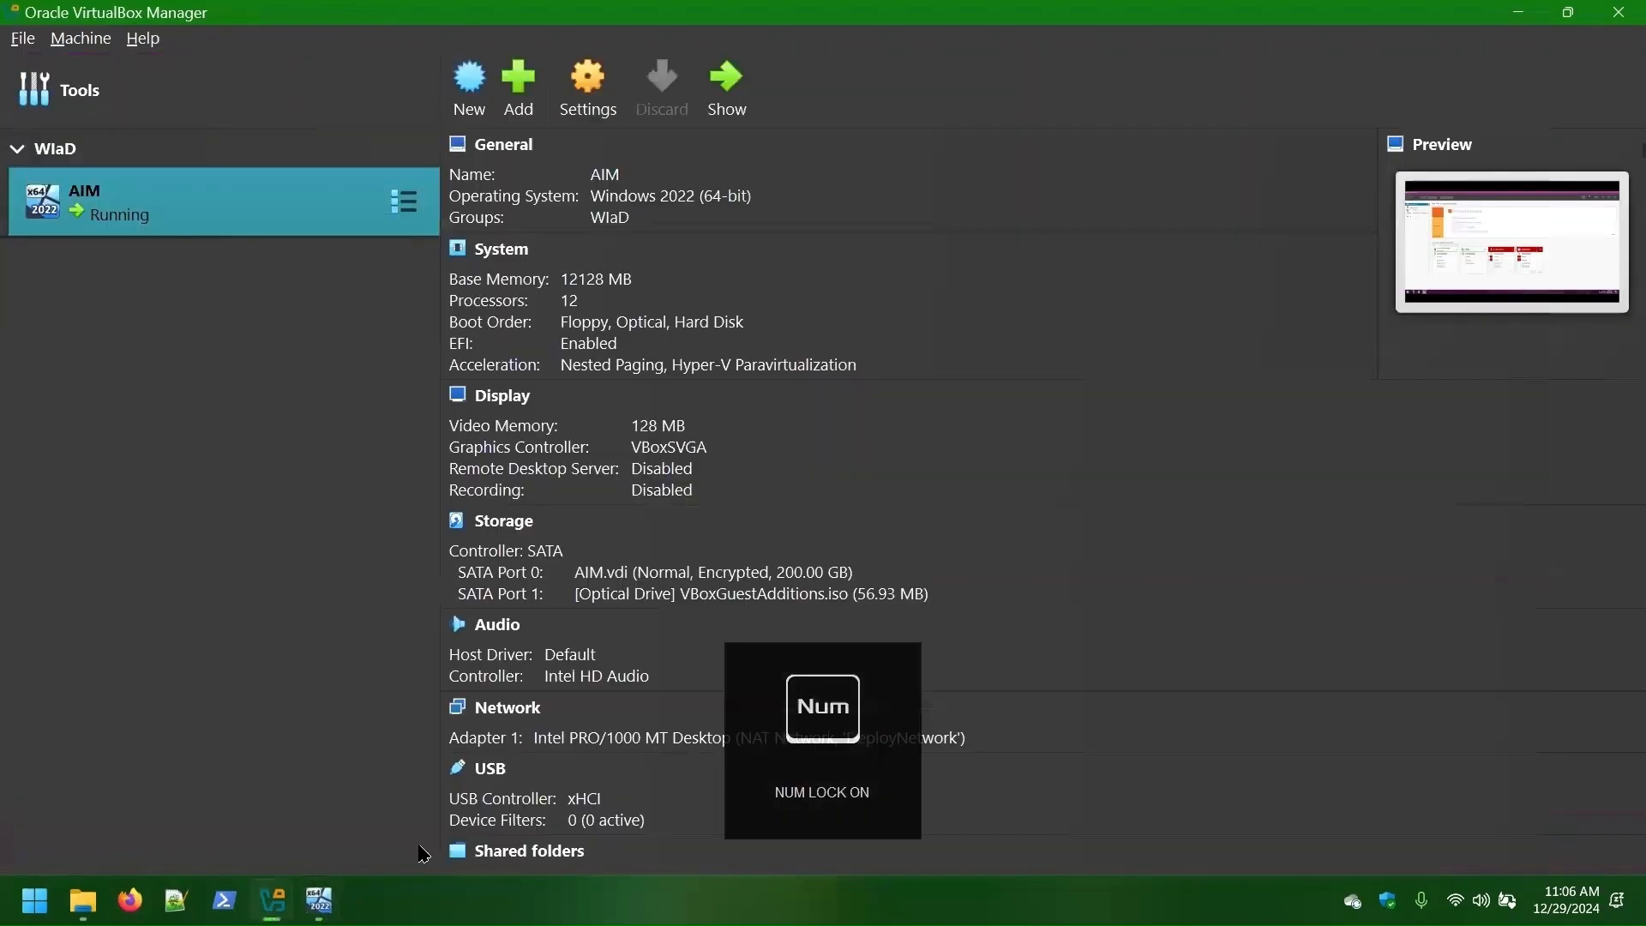
# - Start a new VM named FIRE10 with version Windows 10 (64-bit)
pyautogui.click(468, 81)
pyautogui.write('FIRE10')
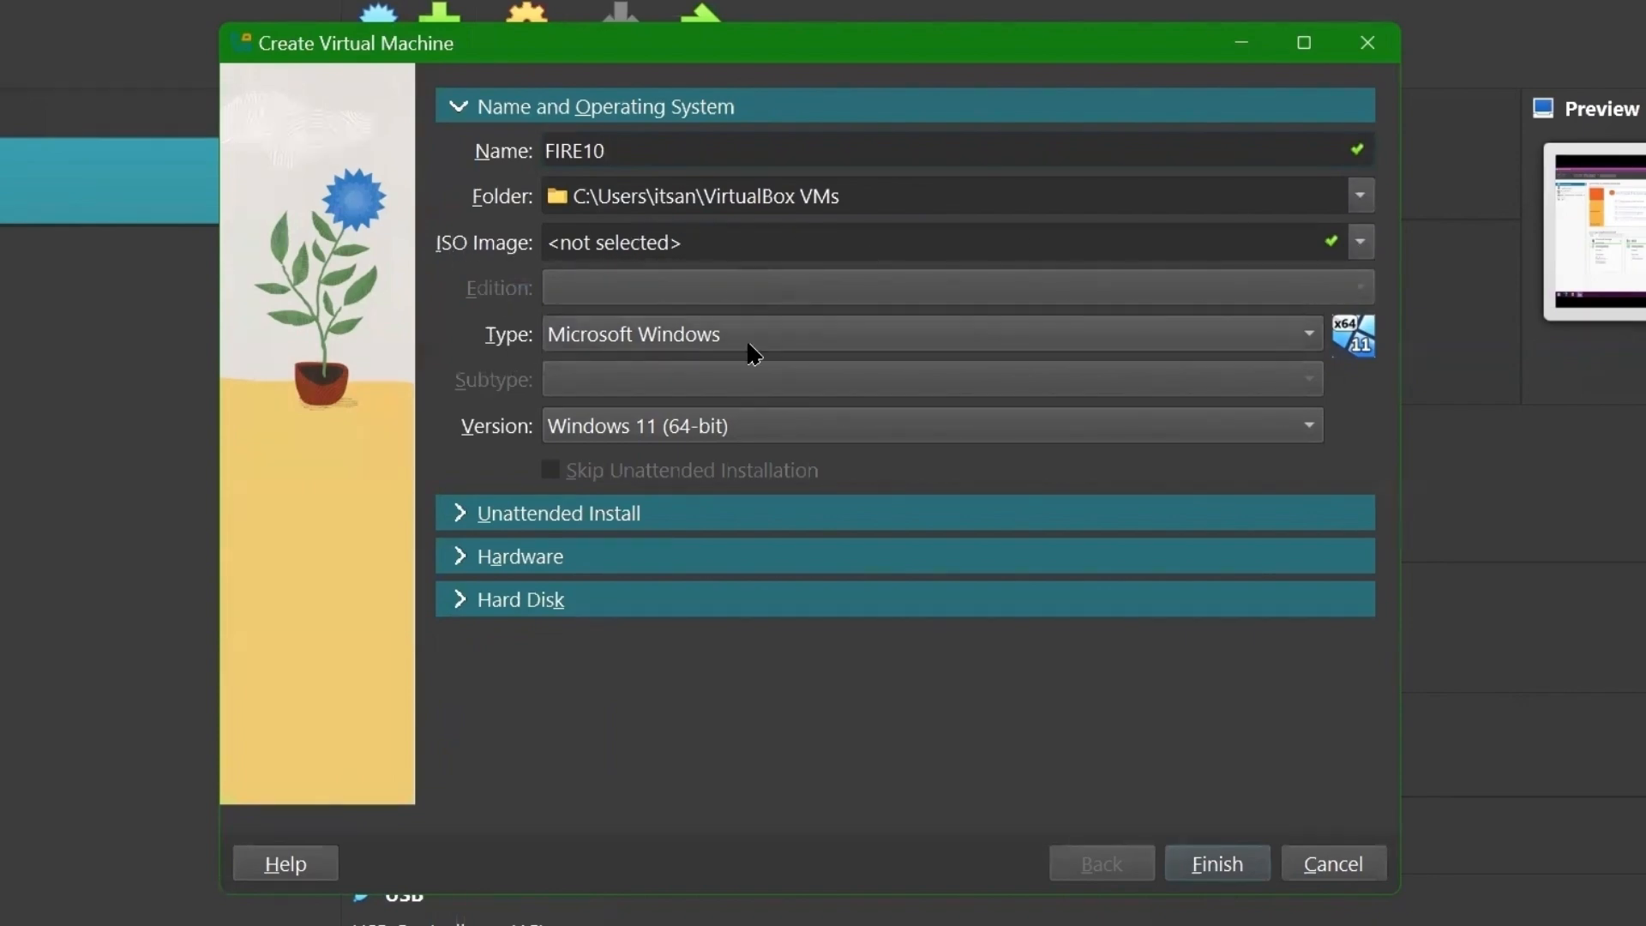
pyautogui.click(686, 428)
pyautogui.click(660, 817)
# - Give FIRE10 about 6 GB memory, 6 CPUs and a 50 GB disk, finish, and open its settings
pyautogui.click(461, 553)
pyautogui.moveTo(626, 230); pyautogui.dragTo(703, 230)
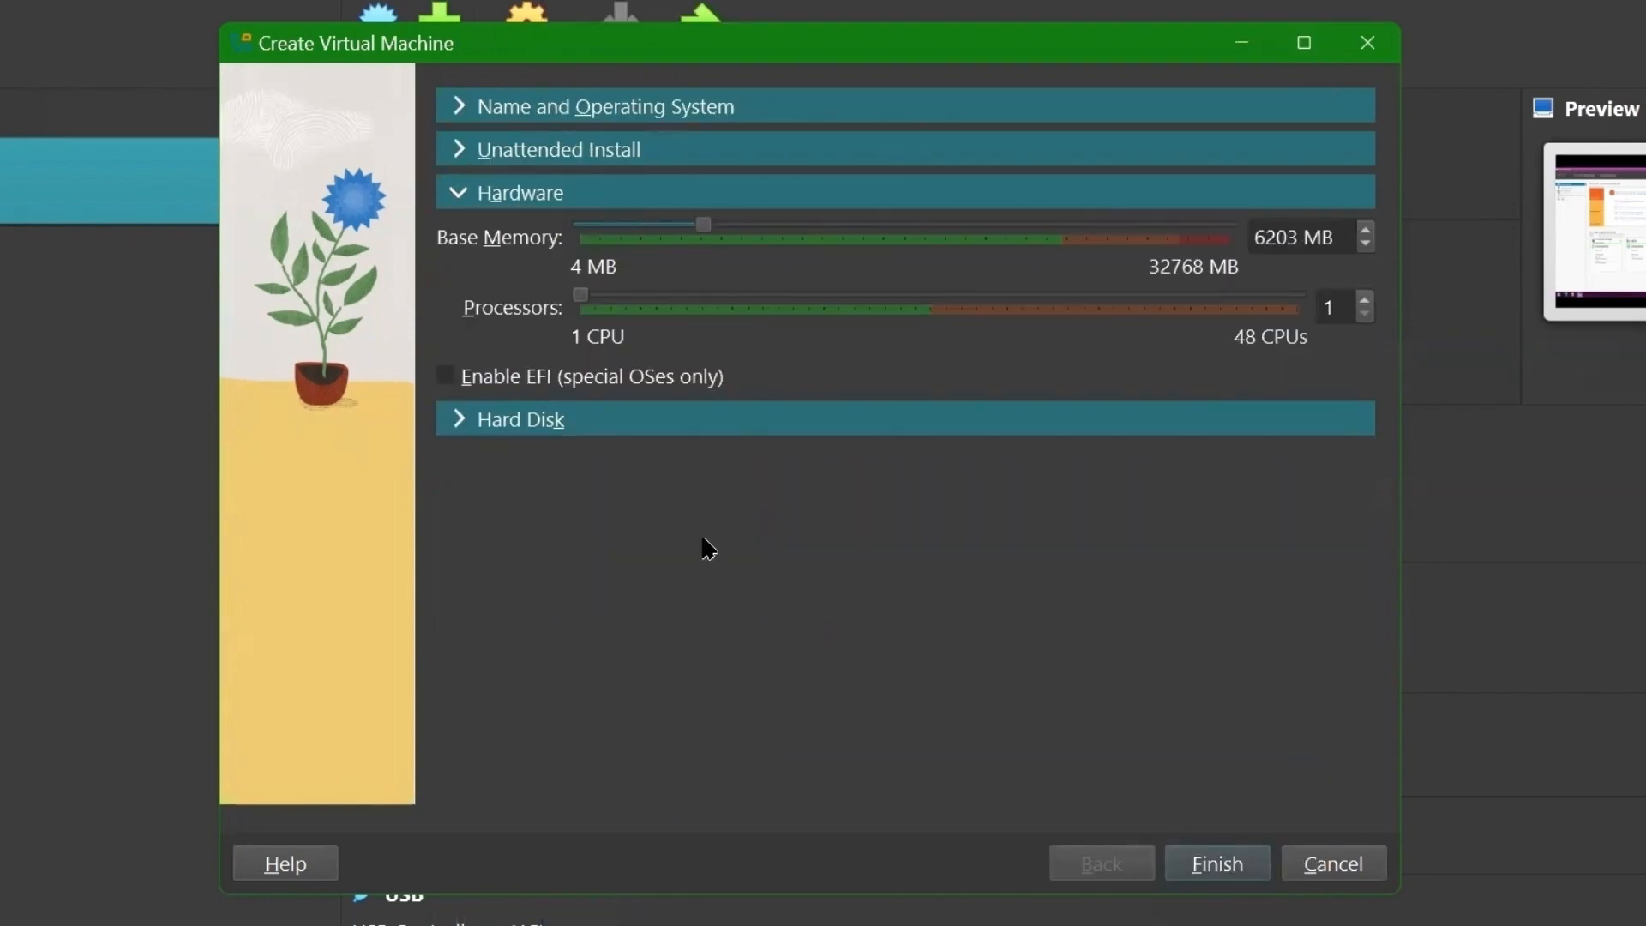
pyautogui.moveTo(582, 299); pyautogui.dragTo(657, 296)
pyautogui.click(459, 420)
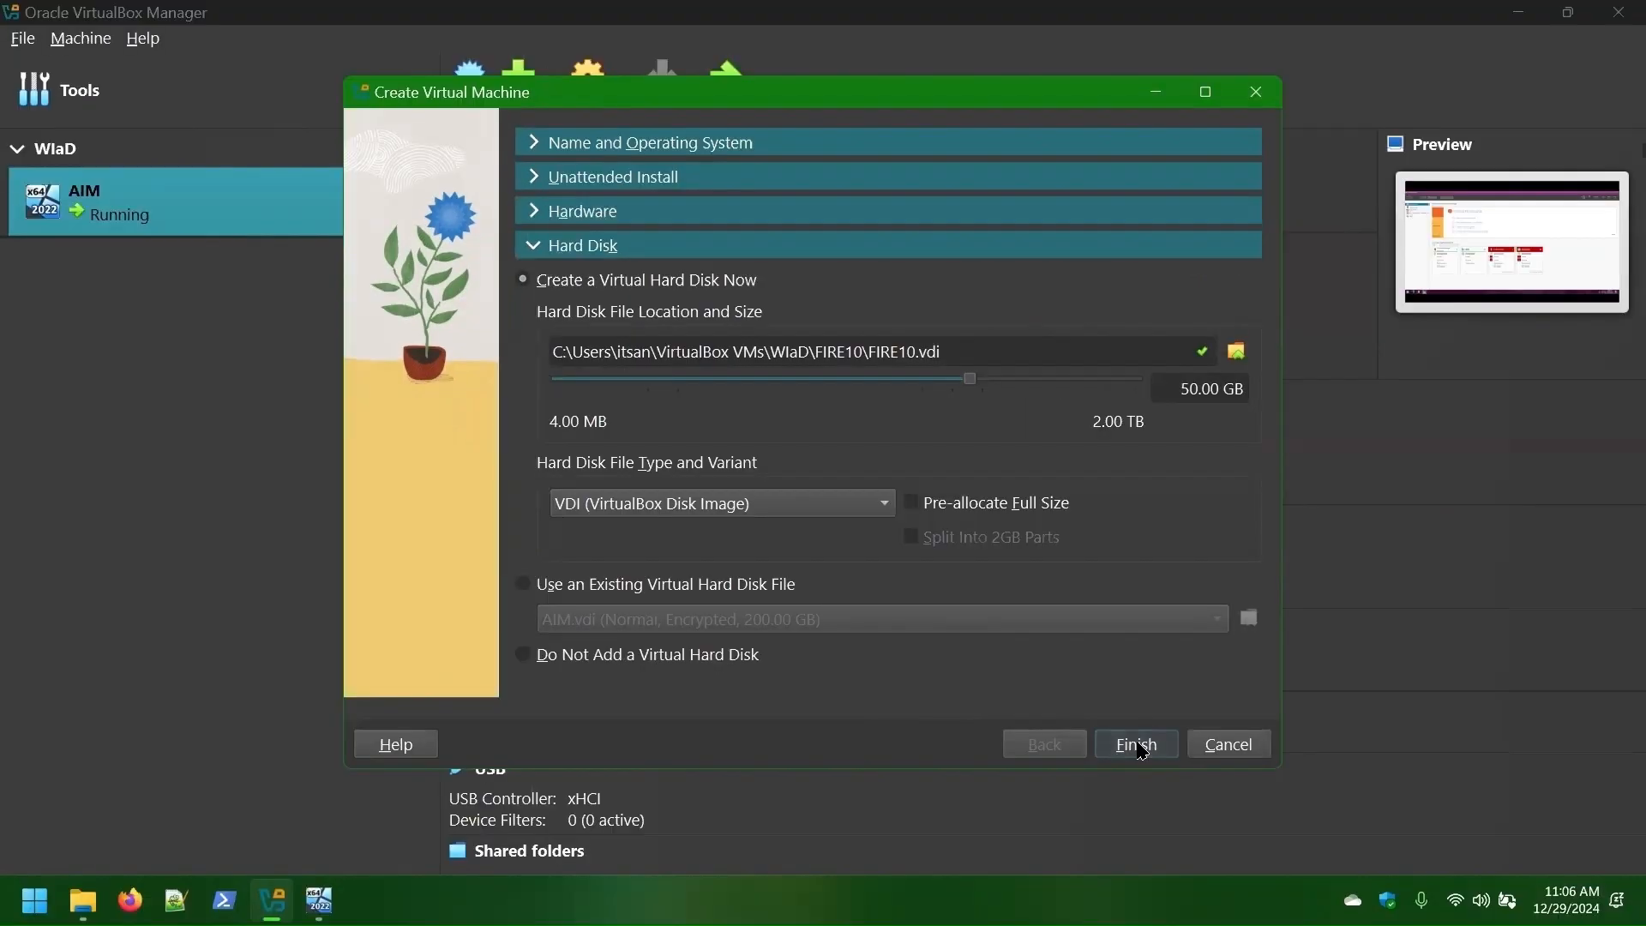
pyautogui.click(1217, 863)
pyautogui.hotkey('ctrl', 's')
pyautogui.scroll(-3, 876, 471)
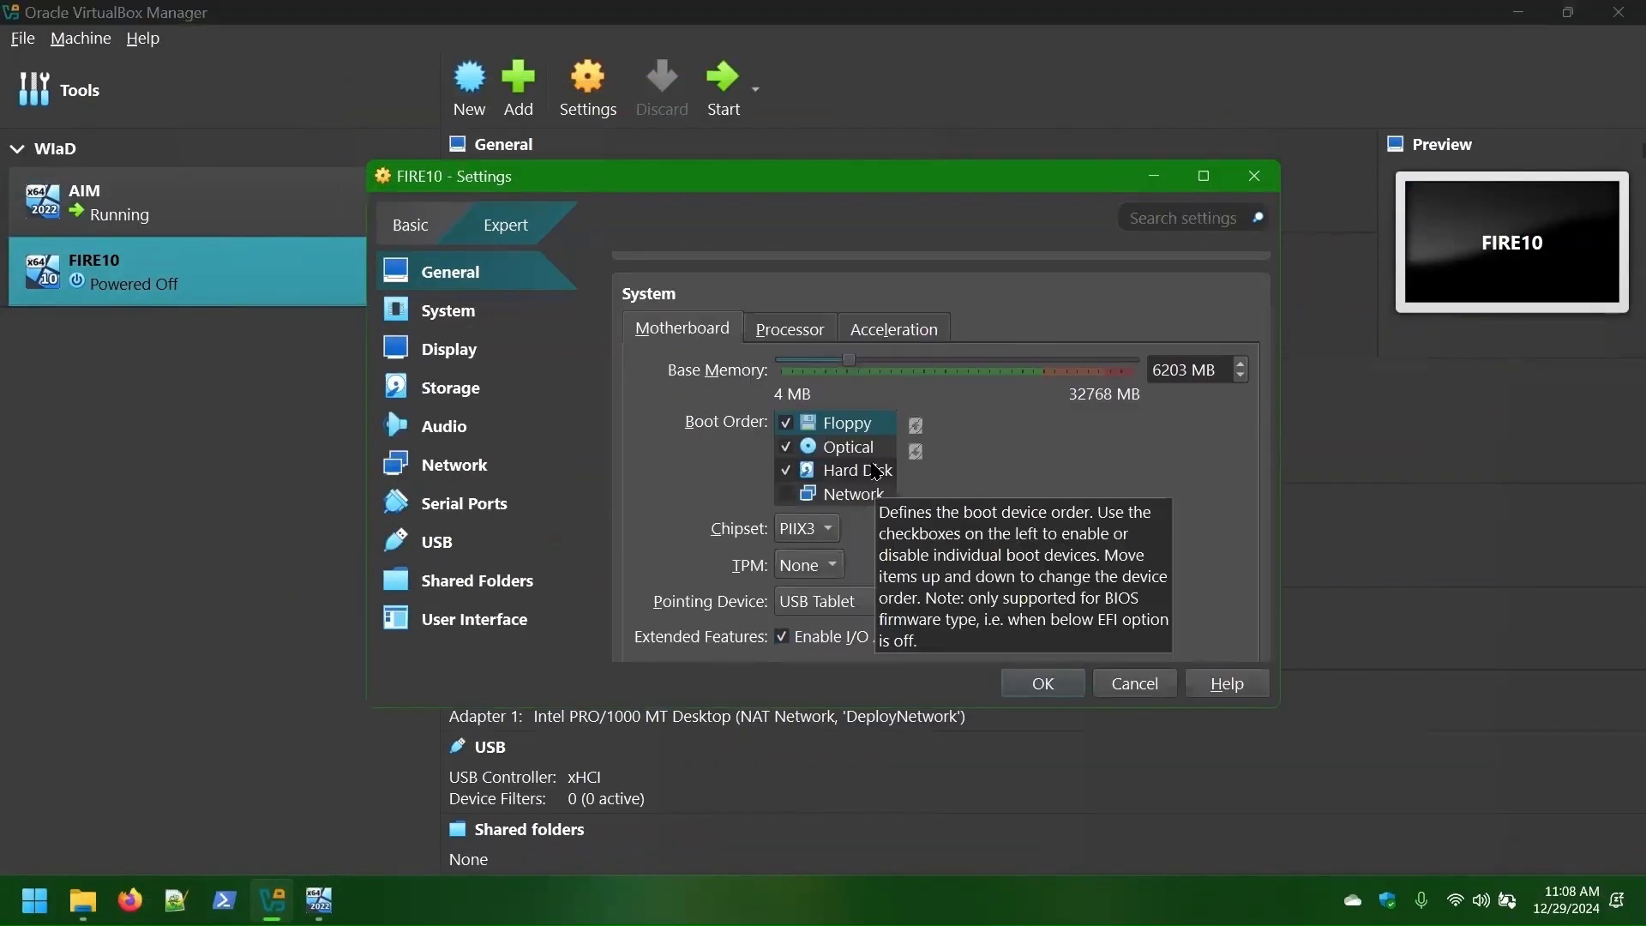
# - Put Network at the top of FIRE10's boot order, turning off floppy and optical boot
pyautogui.click(785, 494)
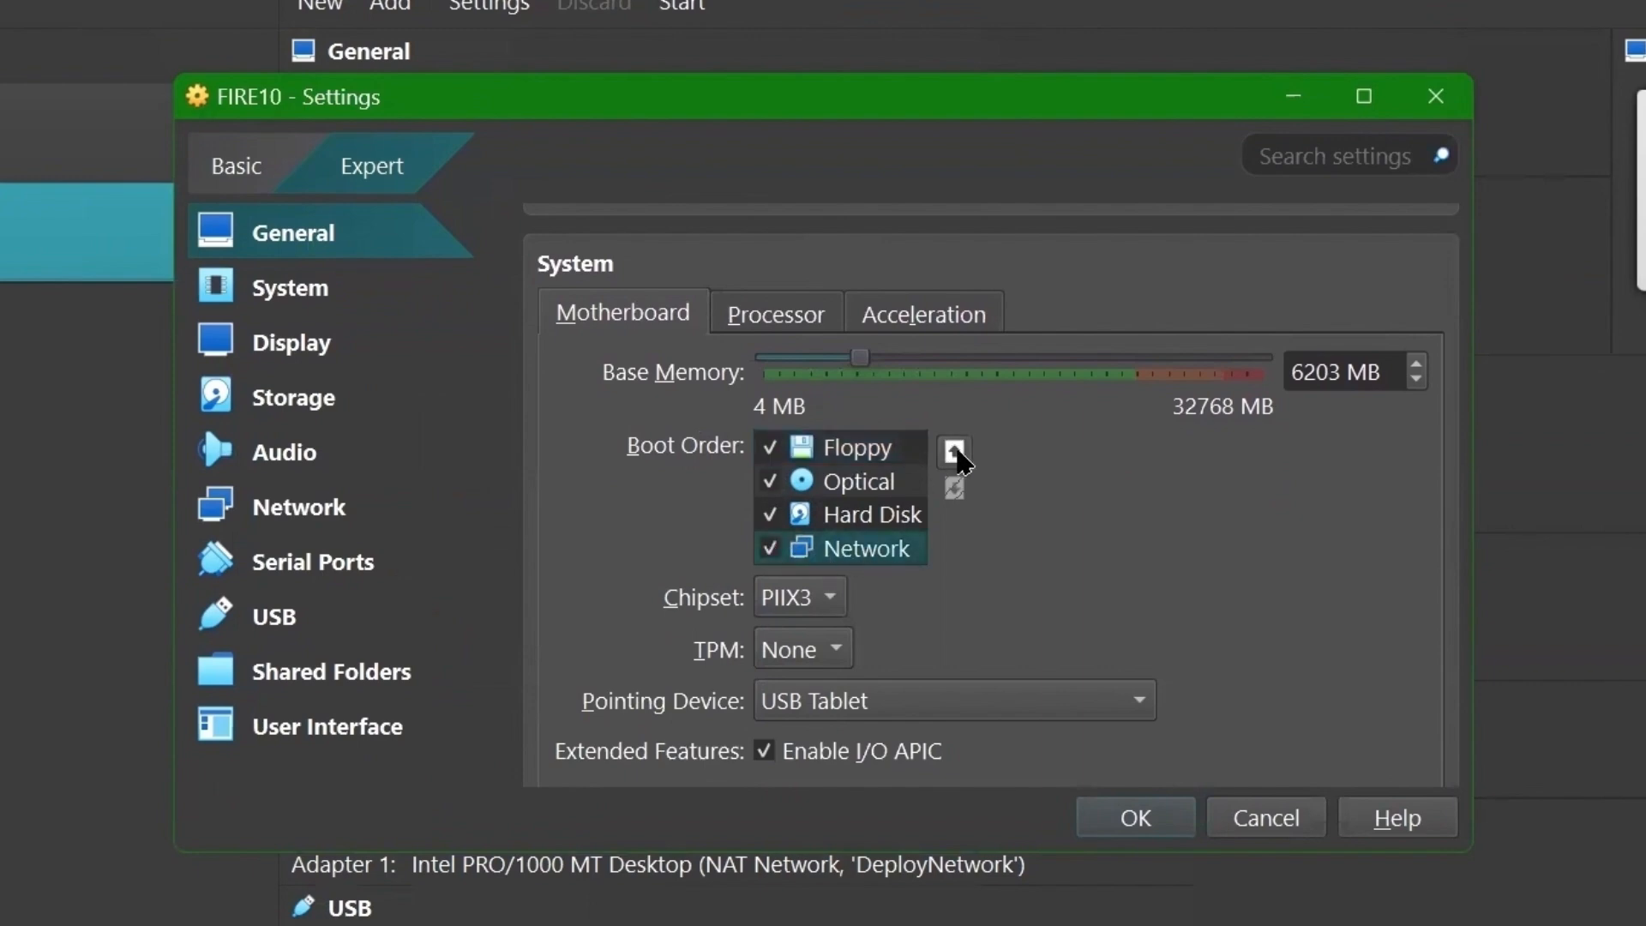
pyautogui.tripleClick(956, 452)
pyautogui.click(770, 481)
pyautogui.click(857, 482)
pyautogui.doubleClick(954, 490)
pyautogui.click(770, 481)
pyautogui.click(860, 481)
pyautogui.doubleClick(954, 490)
# - Attach FIRE10's Adapter 1 to the DeployNetwork NAT network and save the settings
pyautogui.click(779, 324)
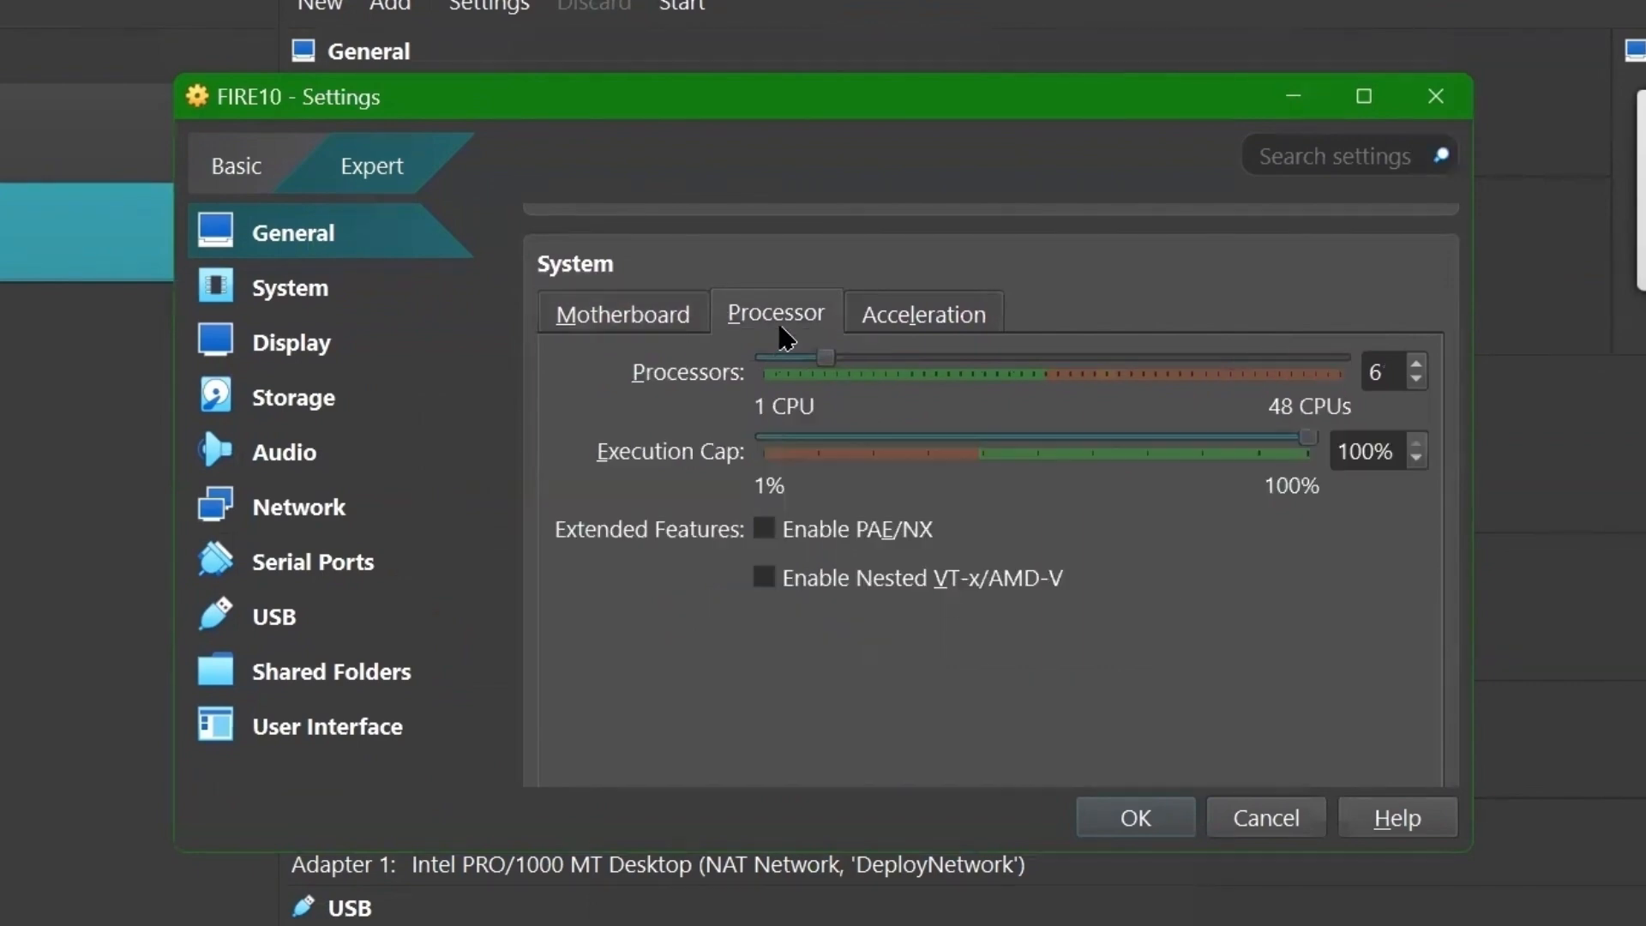
pyautogui.click(622, 314)
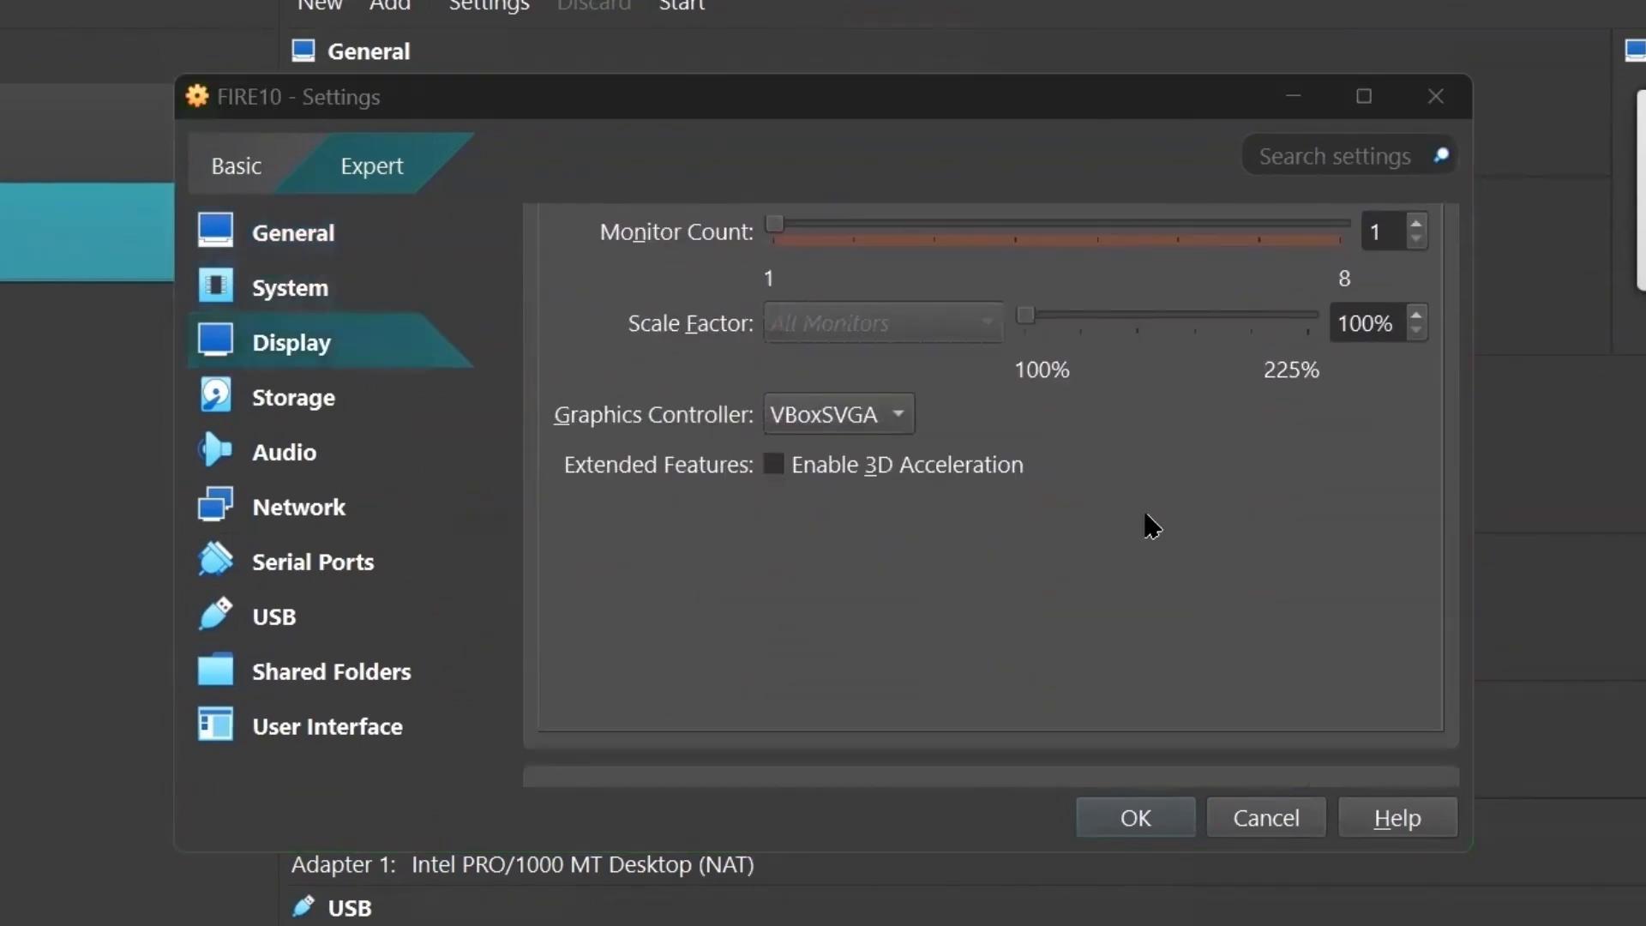
pyautogui.scroll(-10, 1143, 522)
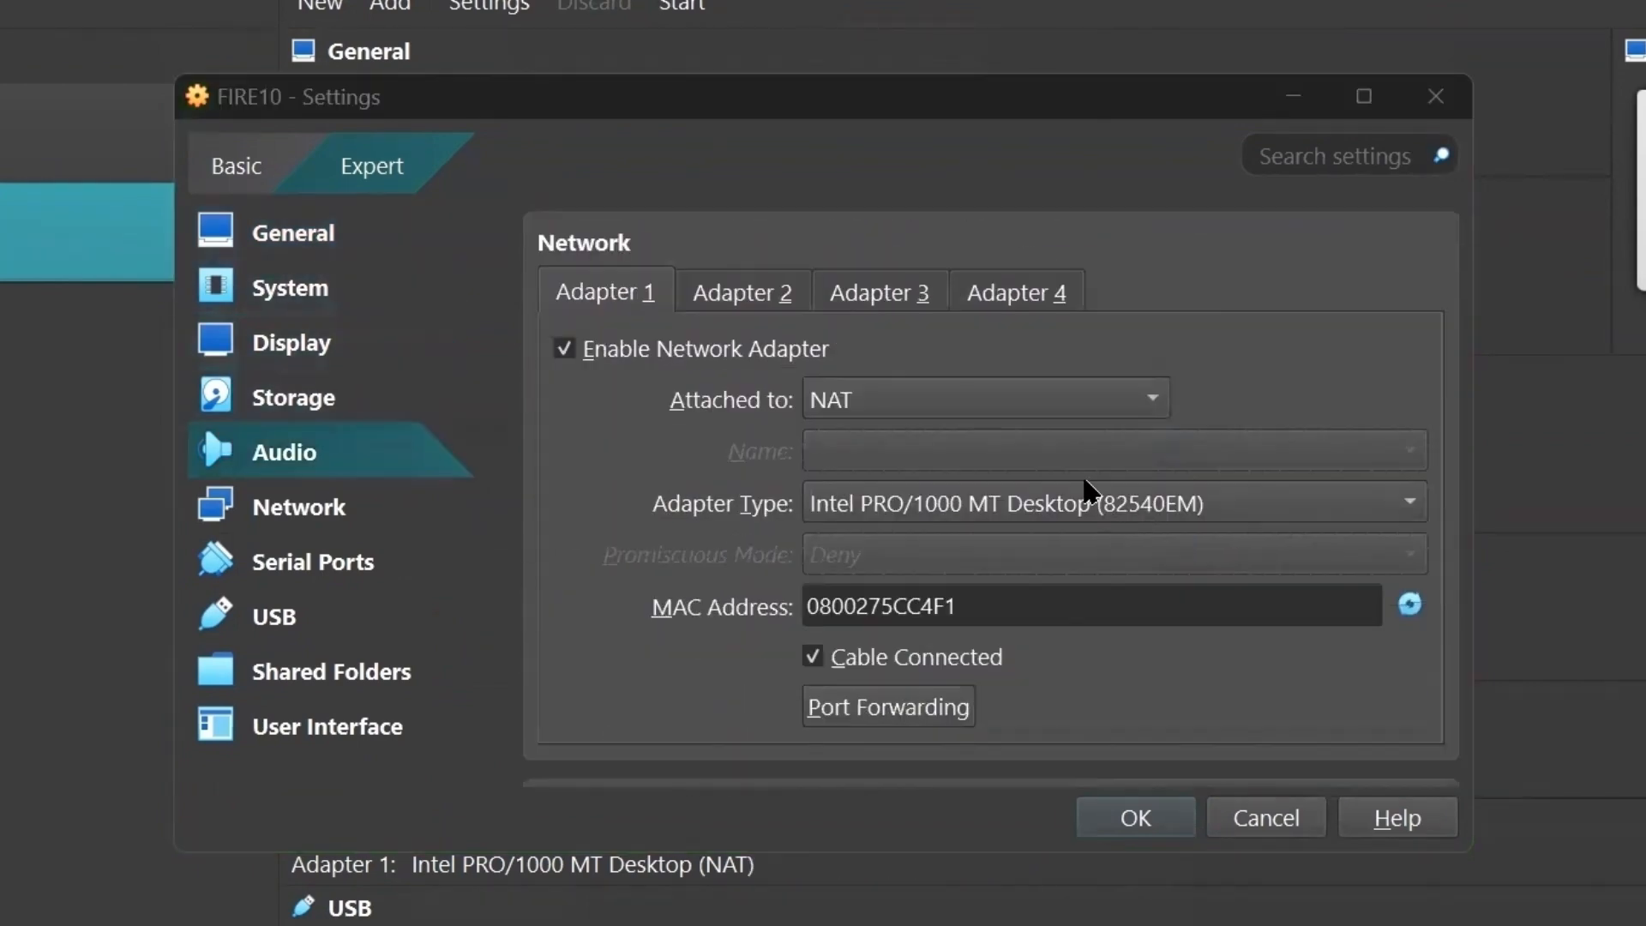
pyautogui.click(909, 413)
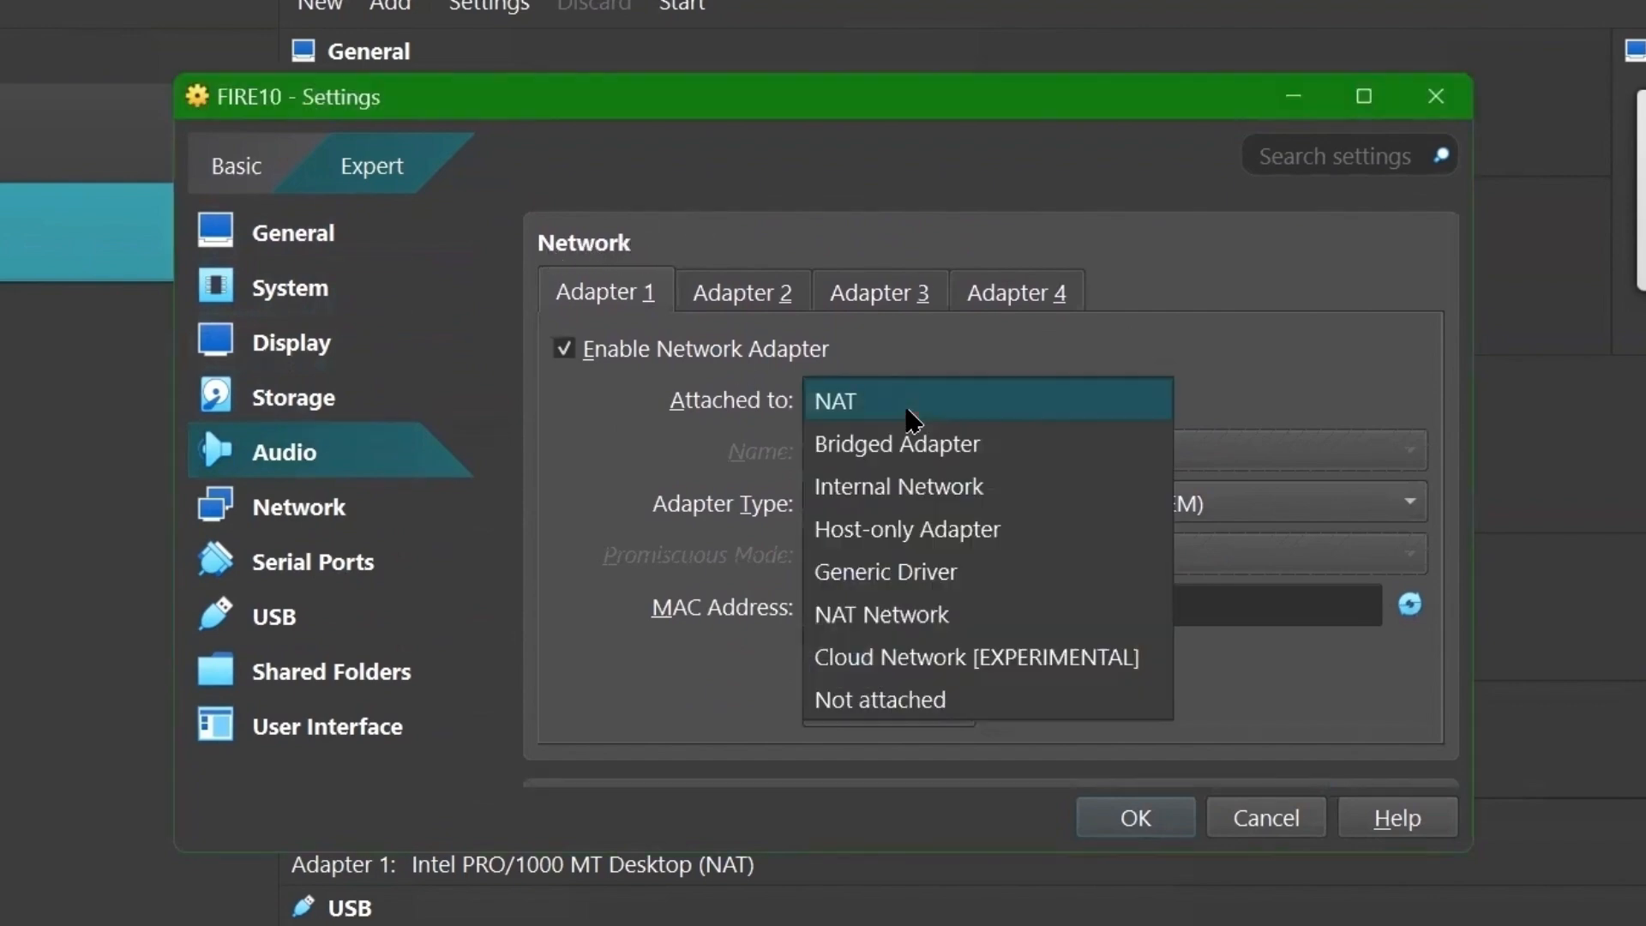
pyautogui.click(879, 616)
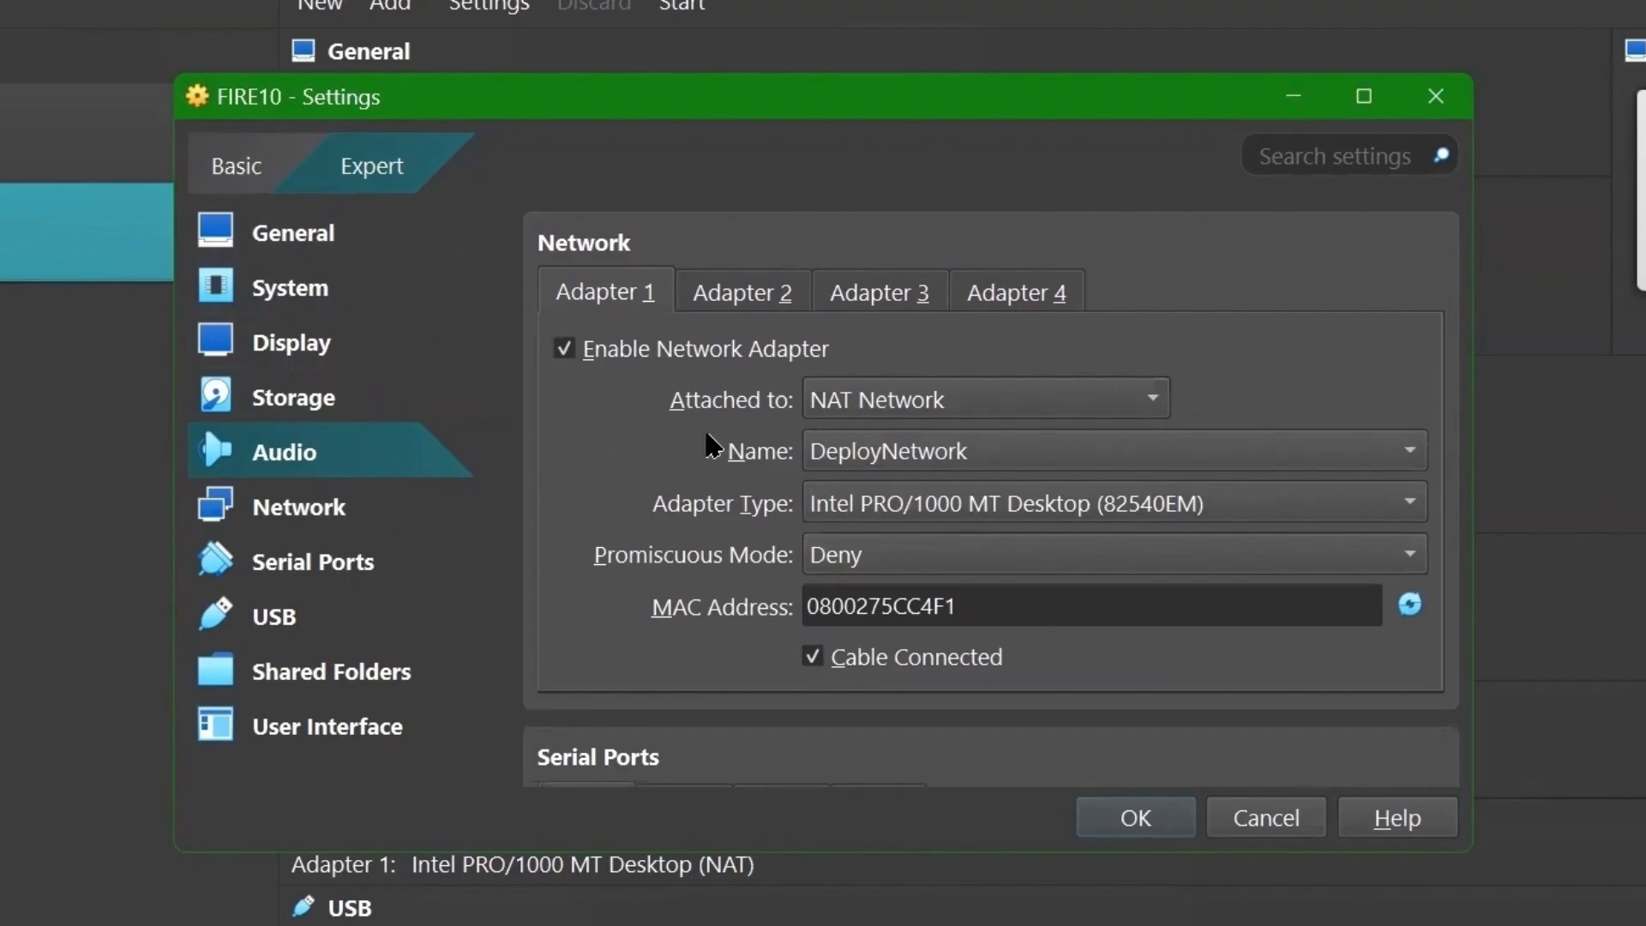
pyautogui.press('Return')
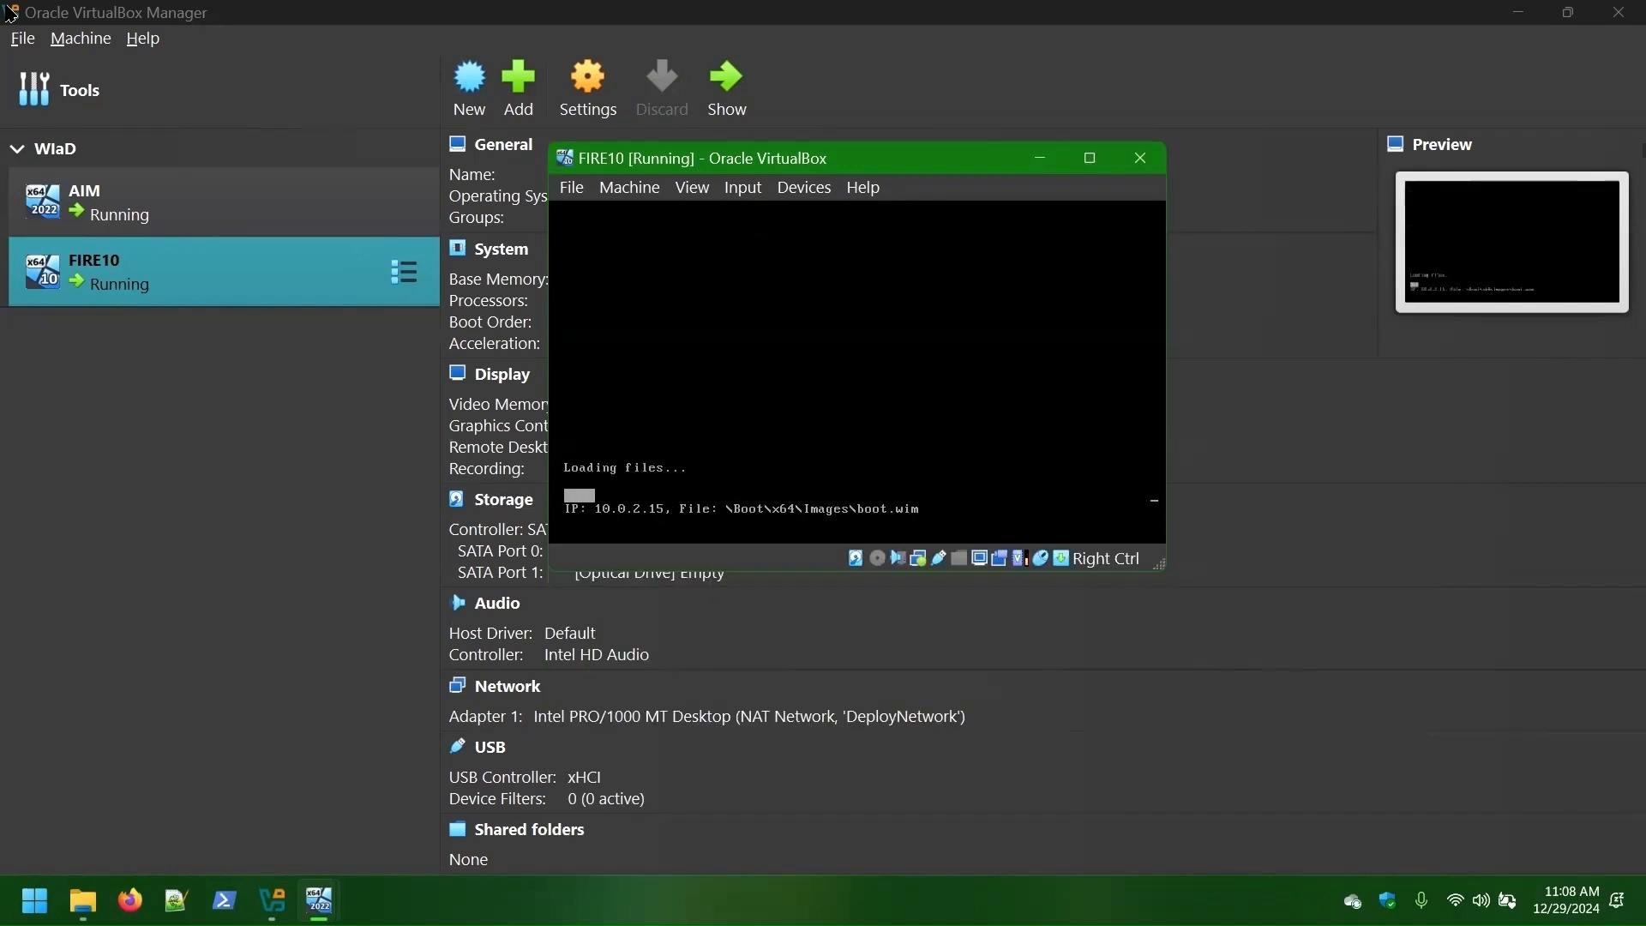
pyautogui.click(221, 434)
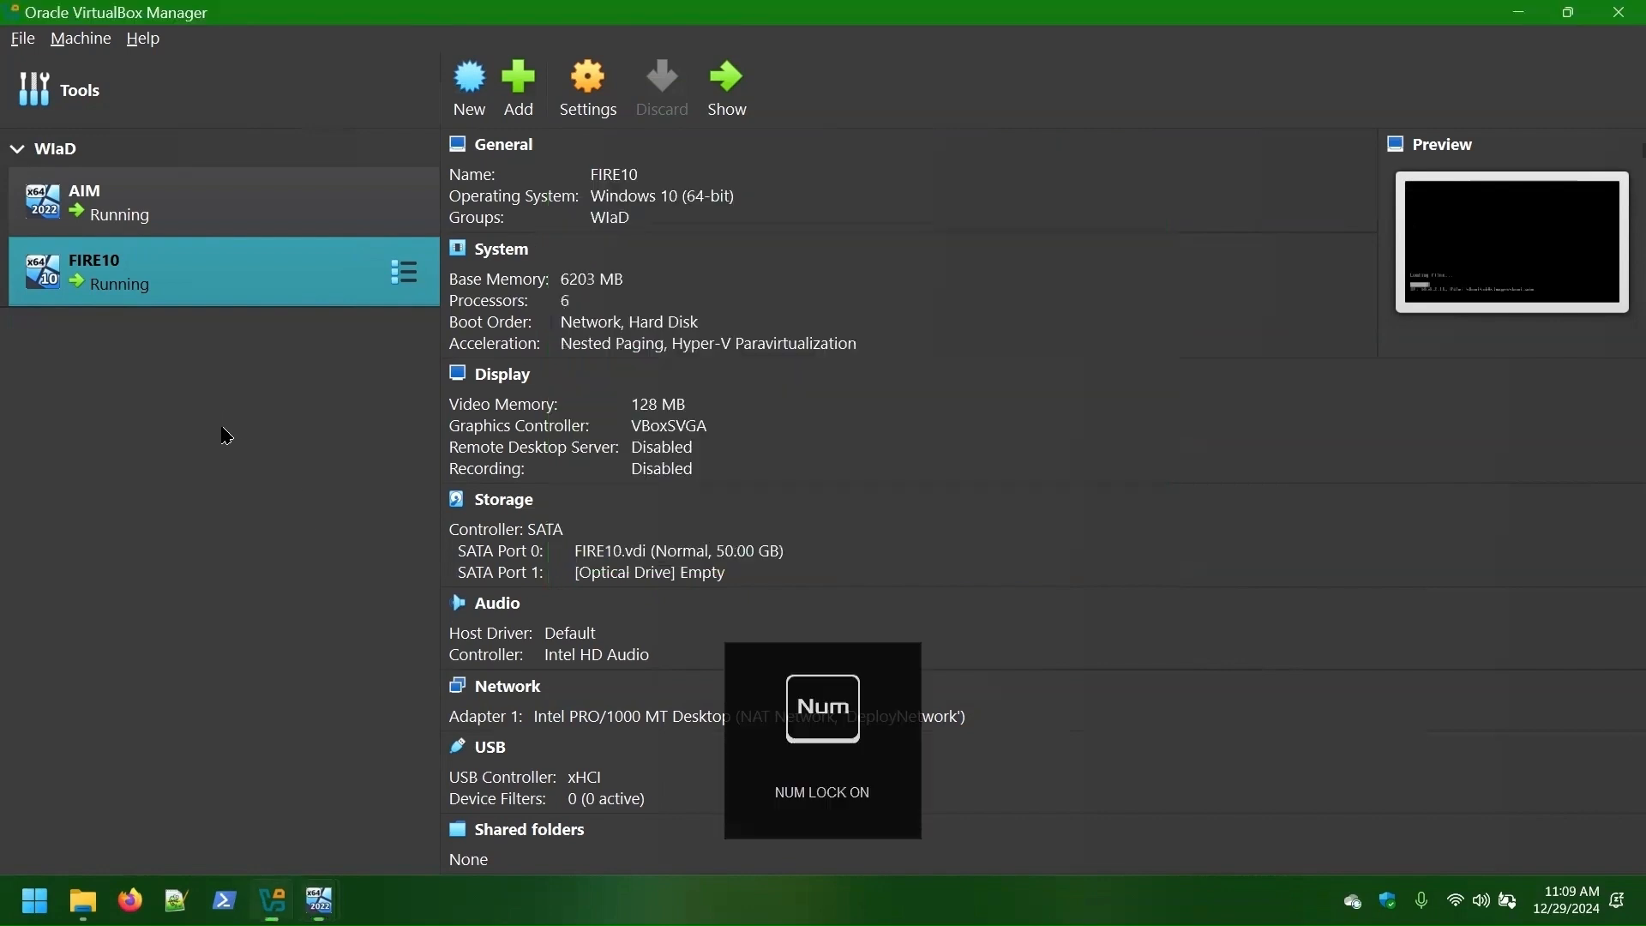
# - Create the FIRE11 Windows 11 (64-bit) VM with 6748 MB memory and 6 processors
pyautogui.click(485, 92)
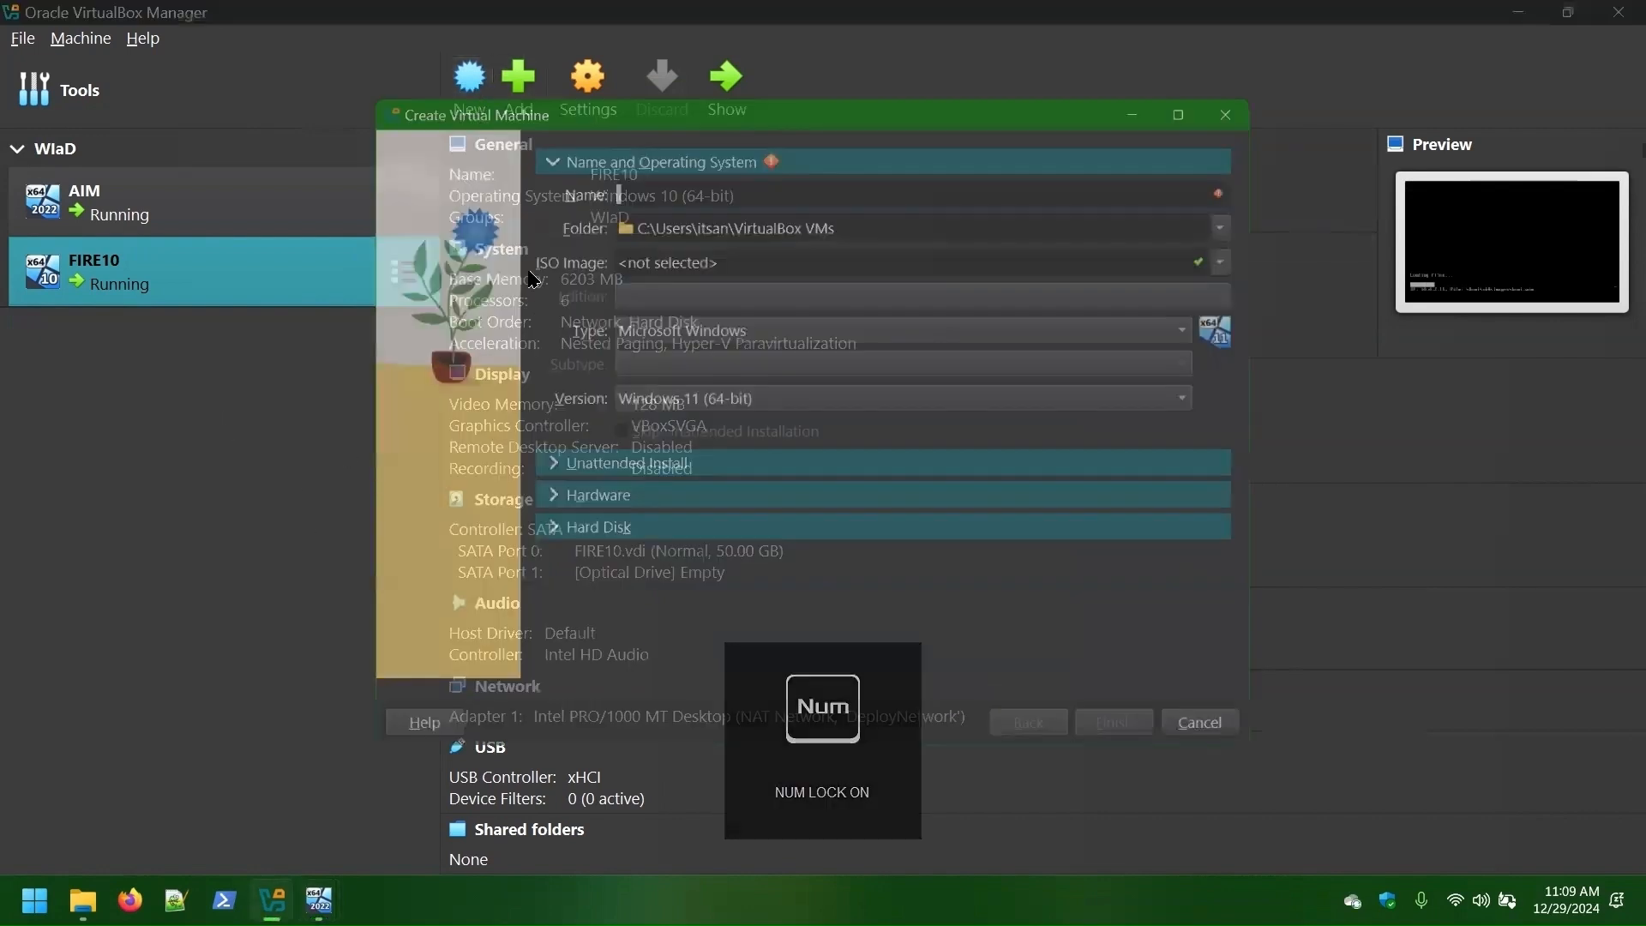
pyautogui.write('FIRE11')
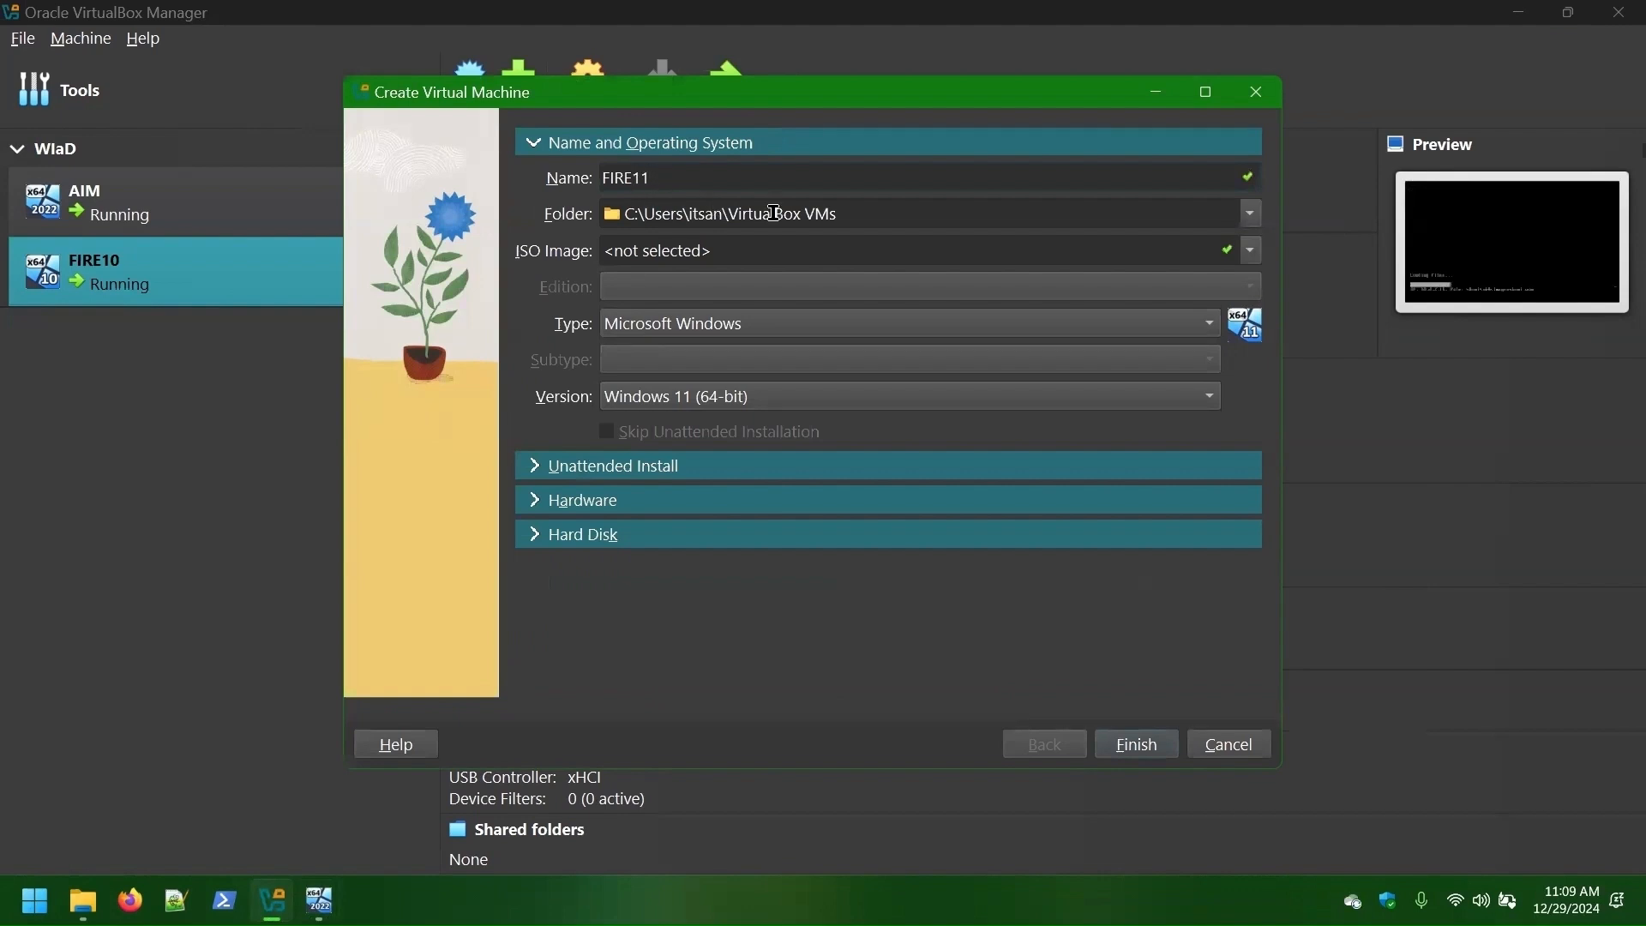
pyautogui.click(609, 465)
pyautogui.click(571, 484)
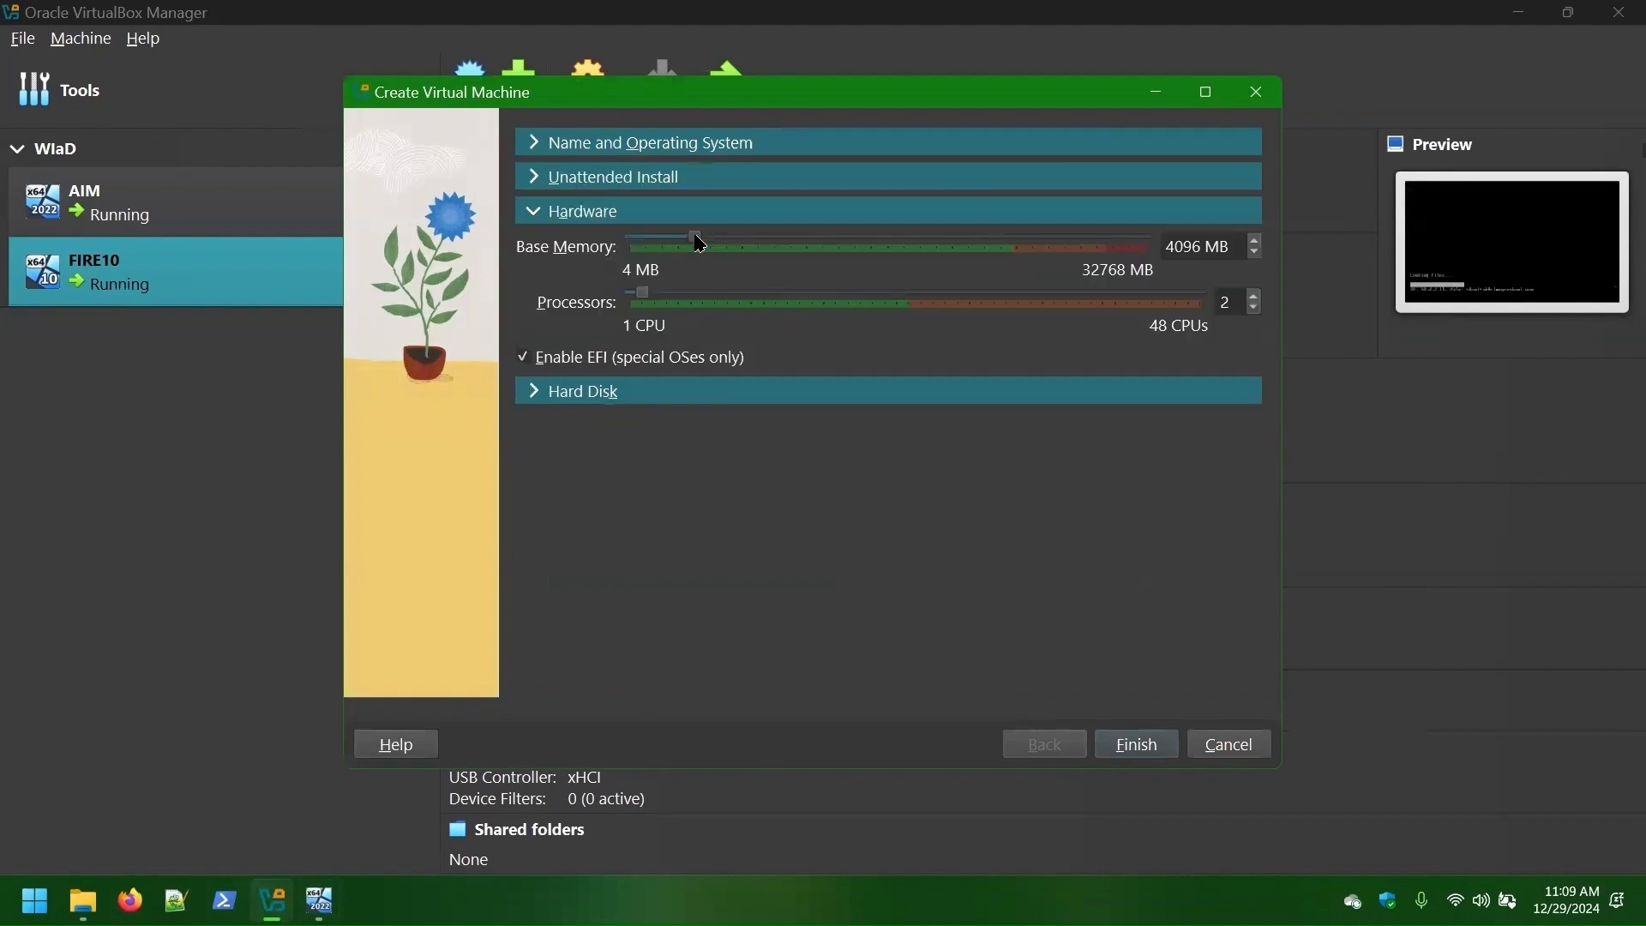
pyautogui.moveTo(697, 238); pyautogui.dragTo(745, 240)
pyautogui.moveTo(647, 296); pyautogui.dragTo(697, 296)
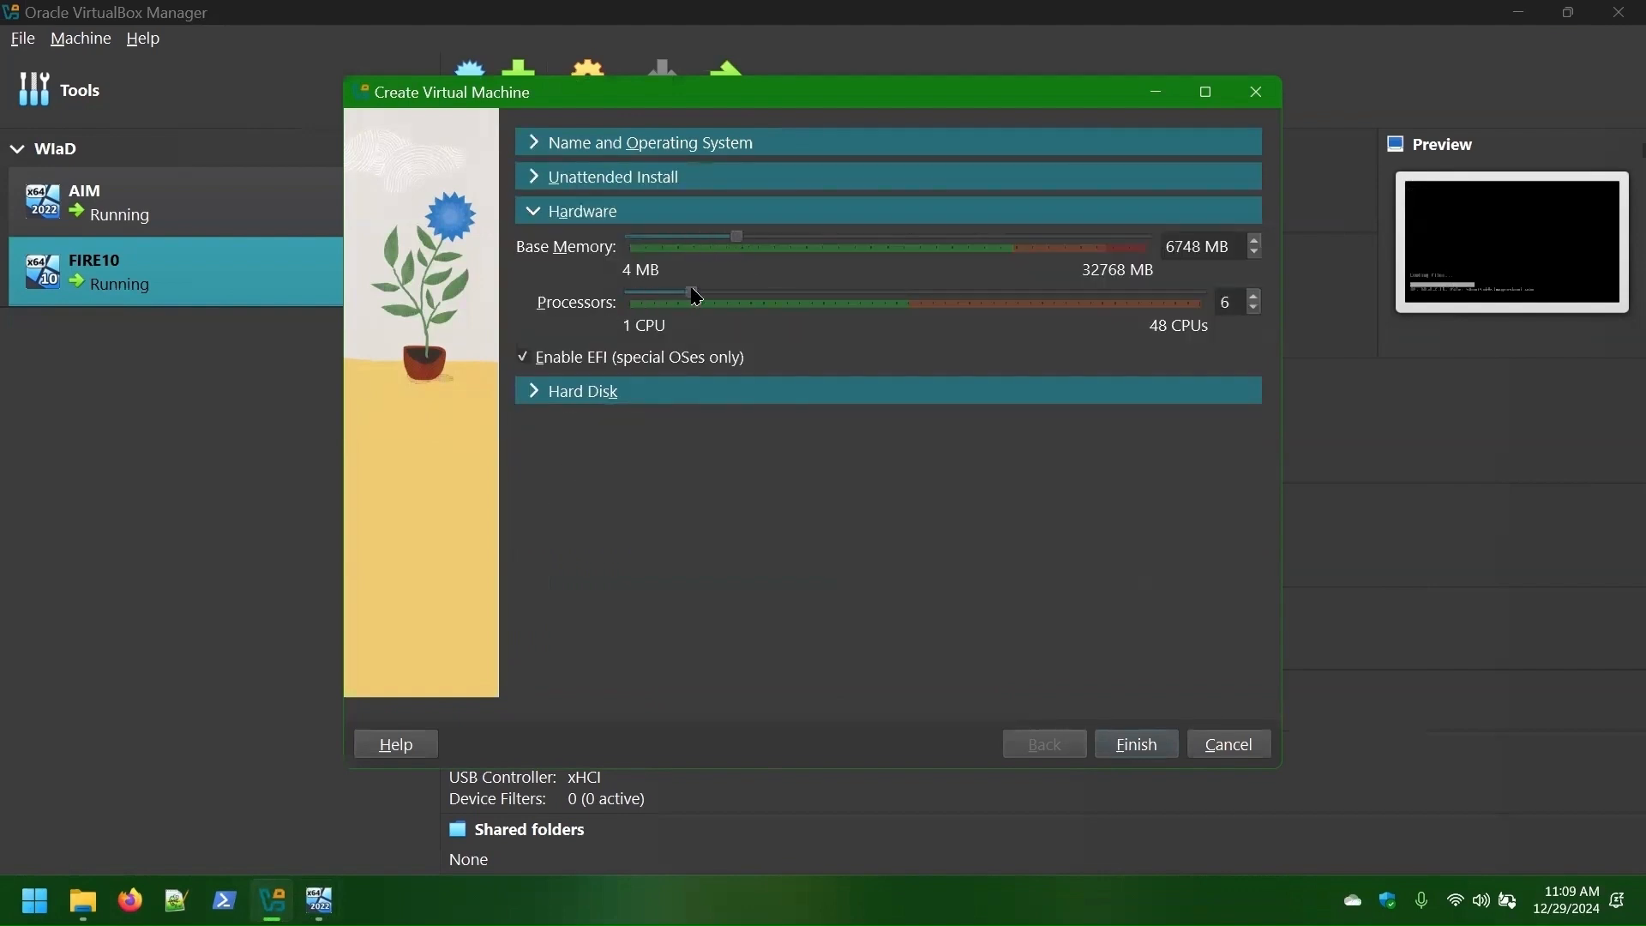
pyautogui.click(537, 390)
pyautogui.click(1138, 744)
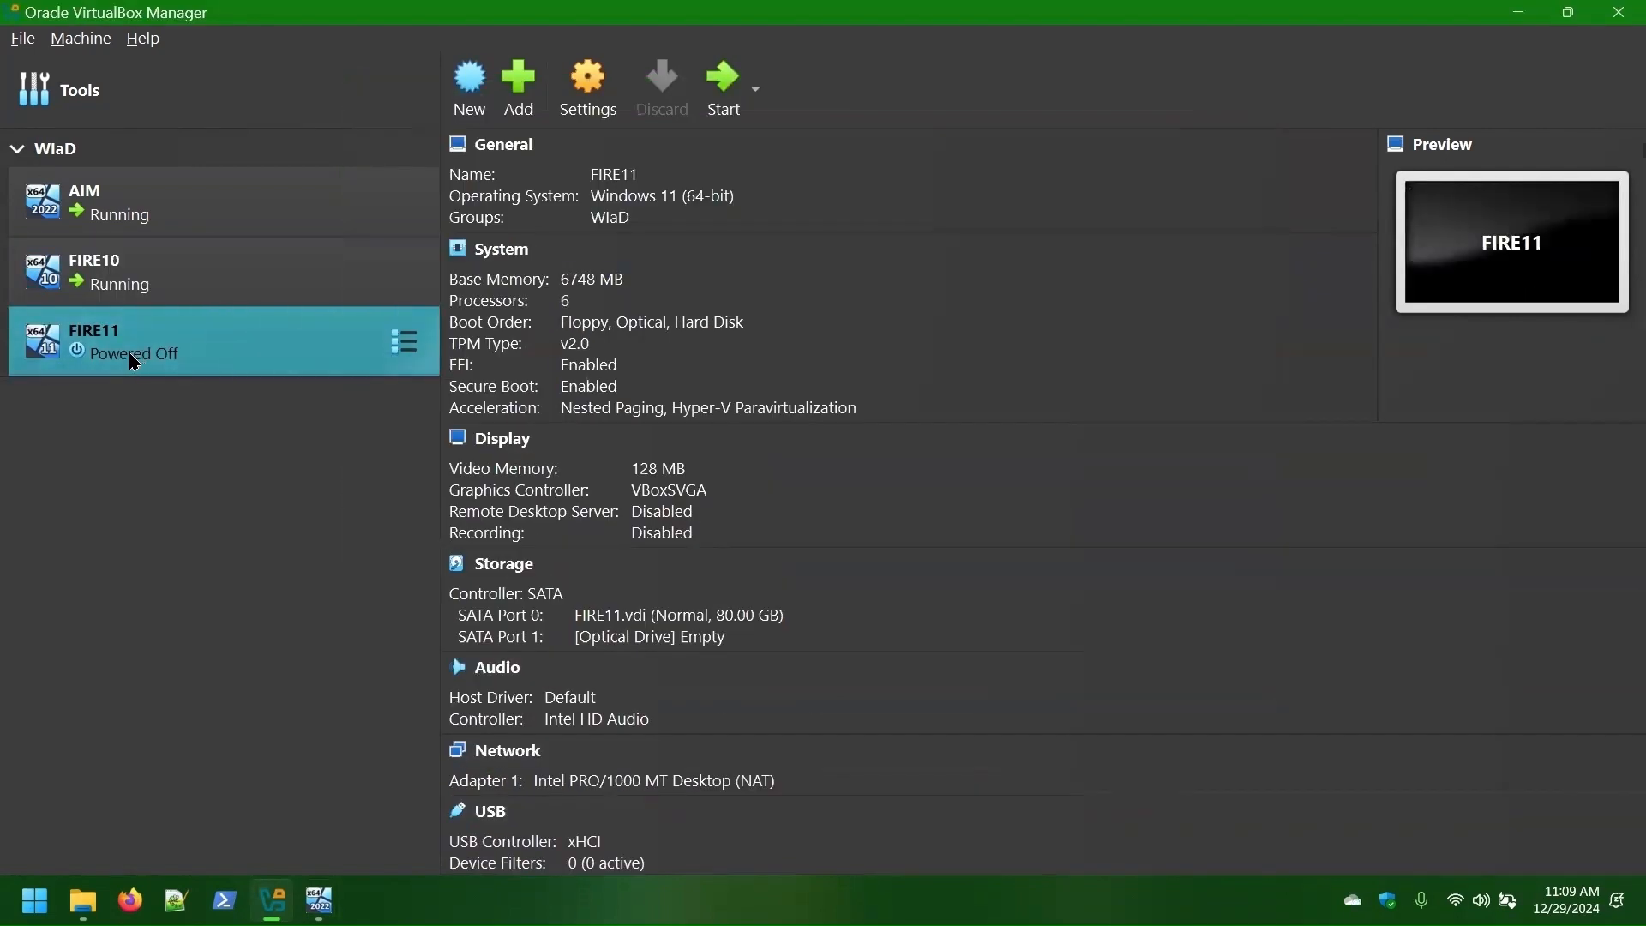
pyautogui.rightClick(123, 360)
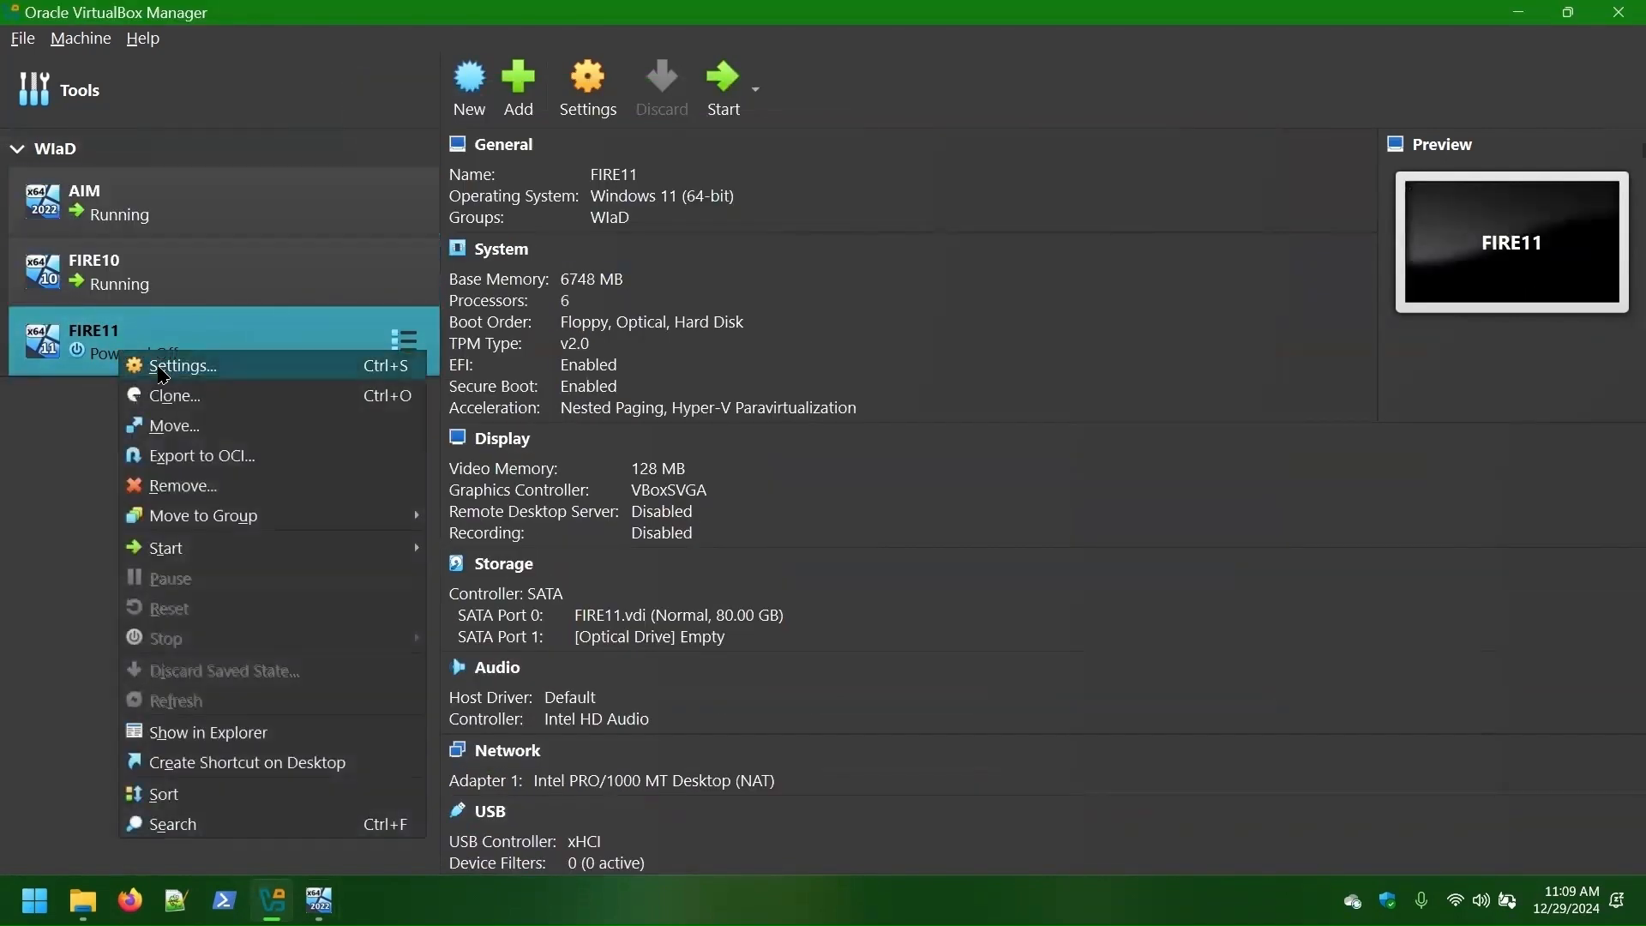
# - Put Network first in FIRE11's boot order, turning off floppy and optical boot
pyautogui.click(193, 367)
pyautogui.scroll(-6, 789, 301)
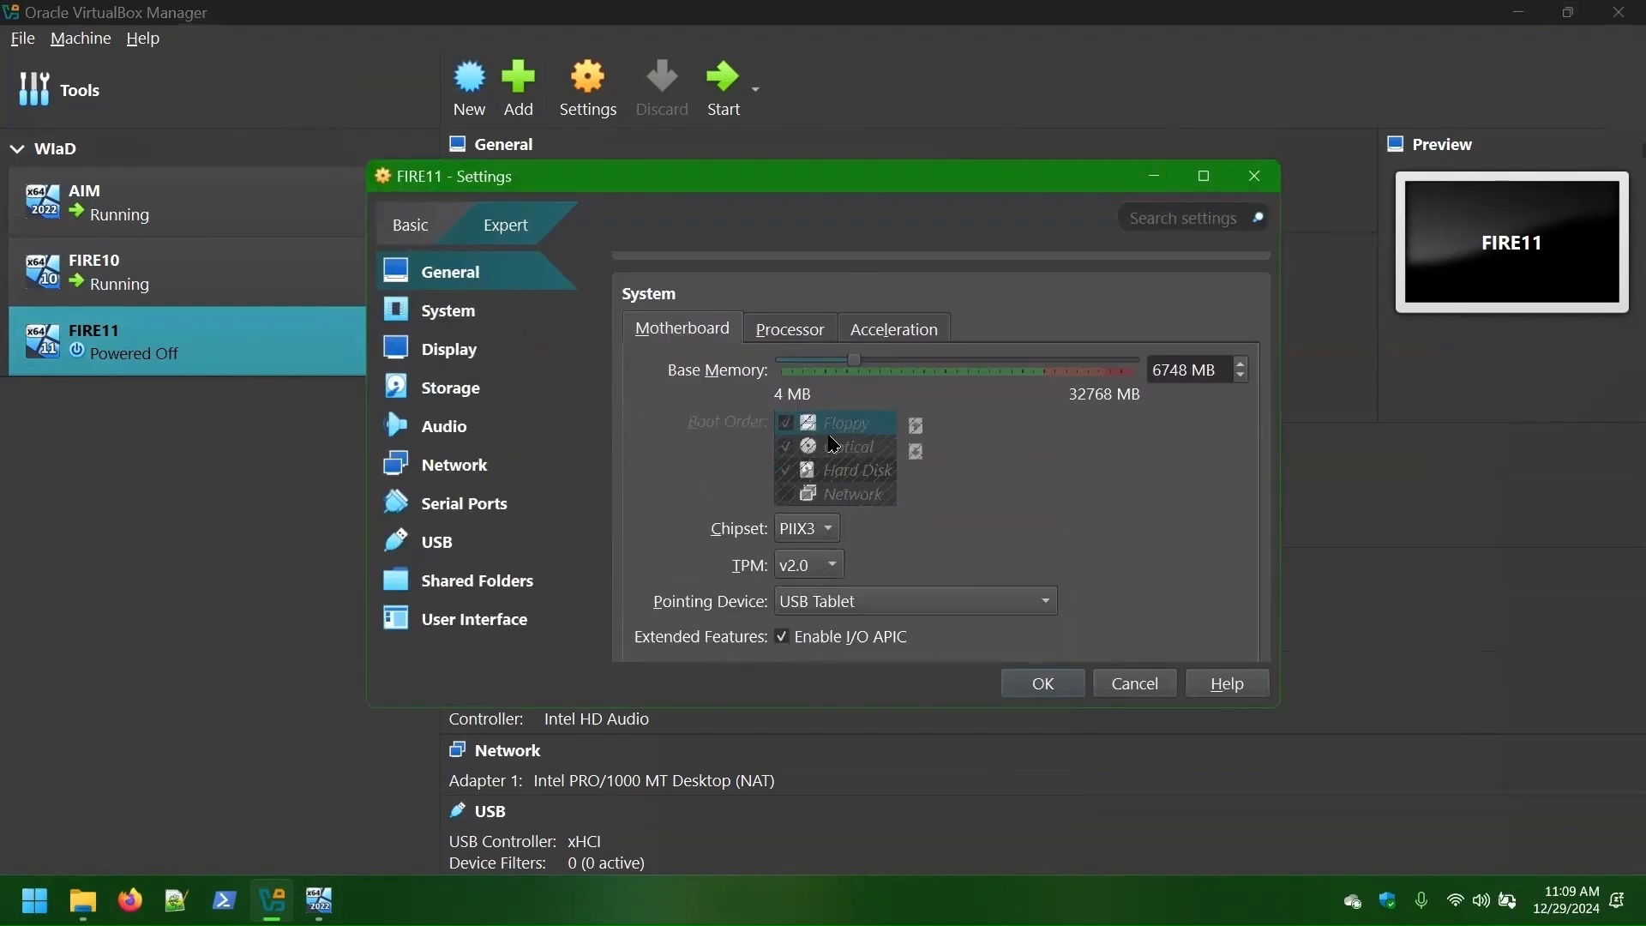
pyautogui.click(785, 366)
pyautogui.tripleClick(915, 298)
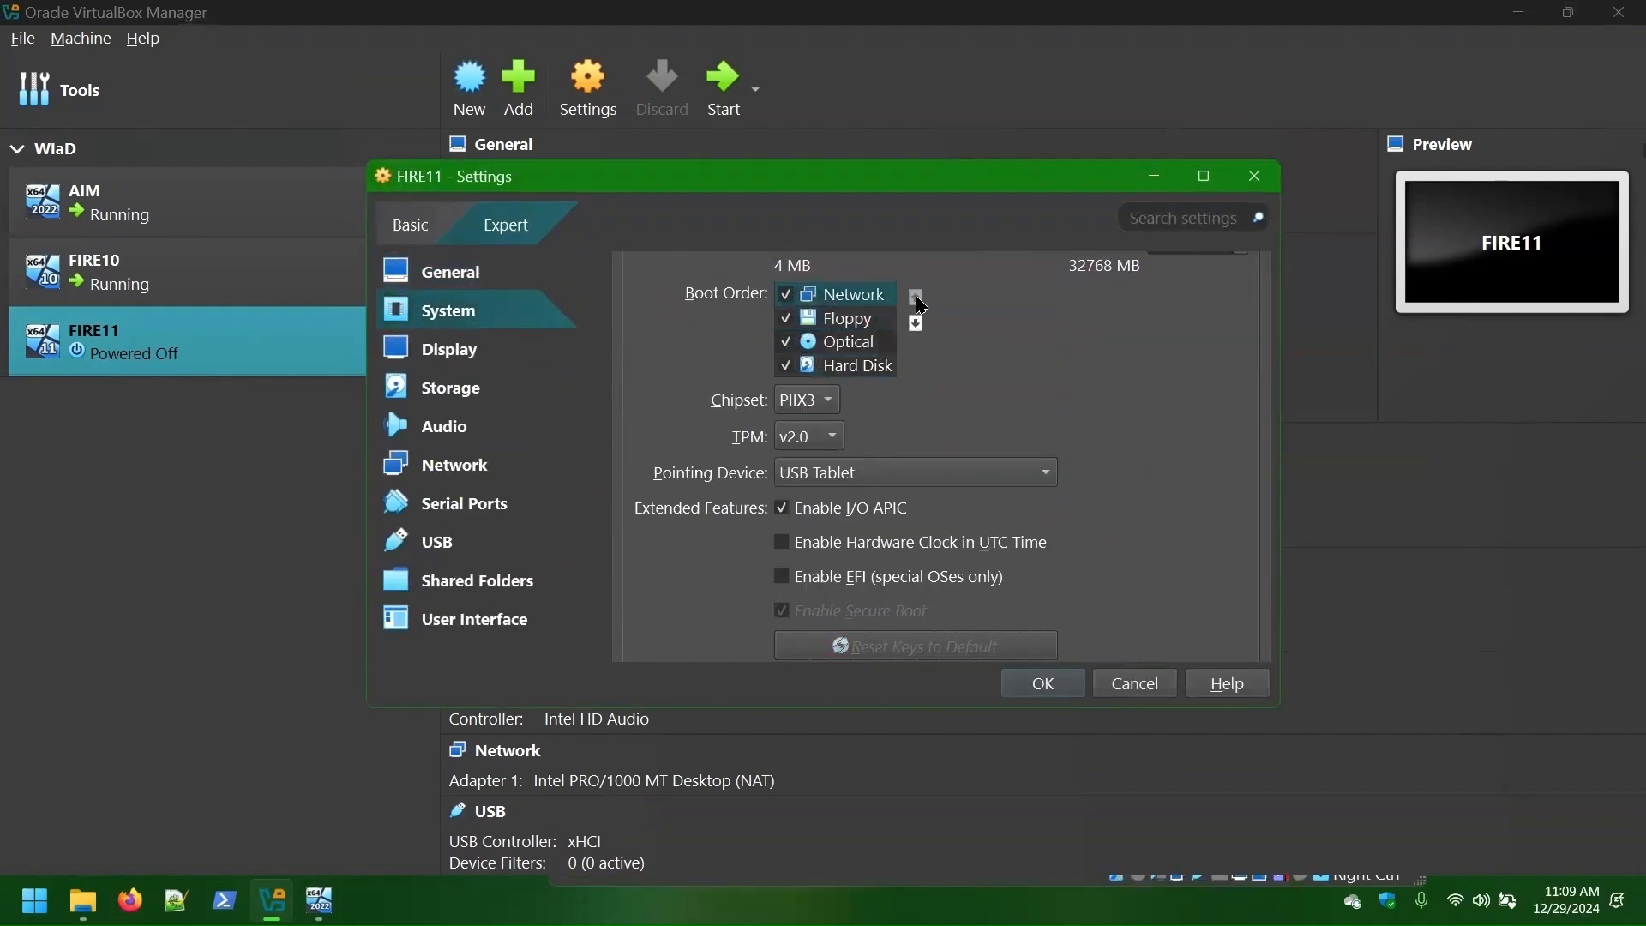
pyautogui.click(786, 318)
pyautogui.doubleClick(915, 323)
pyautogui.click(785, 318)
pyautogui.click(915, 325)
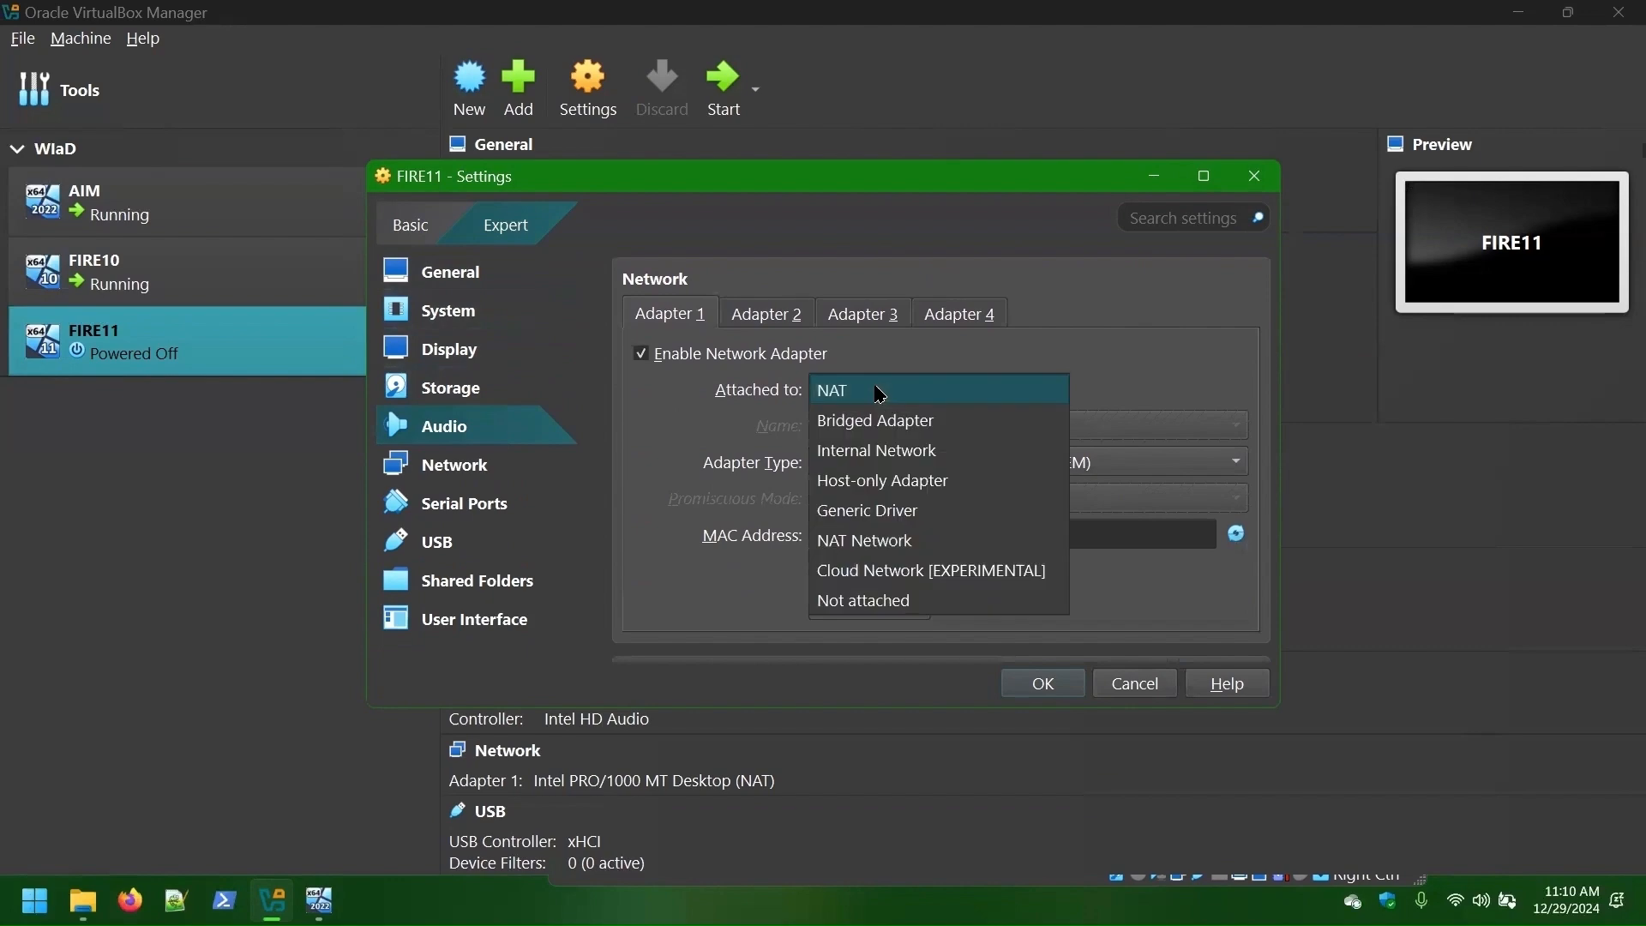
# - Attach FIRE11's Adapter 1 to the DeployNetwork NAT network and apply the settings
pyautogui.click(867, 542)
pyautogui.scroll(-5, 1021, 537)
pyautogui.scroll(-3, 1021, 537)
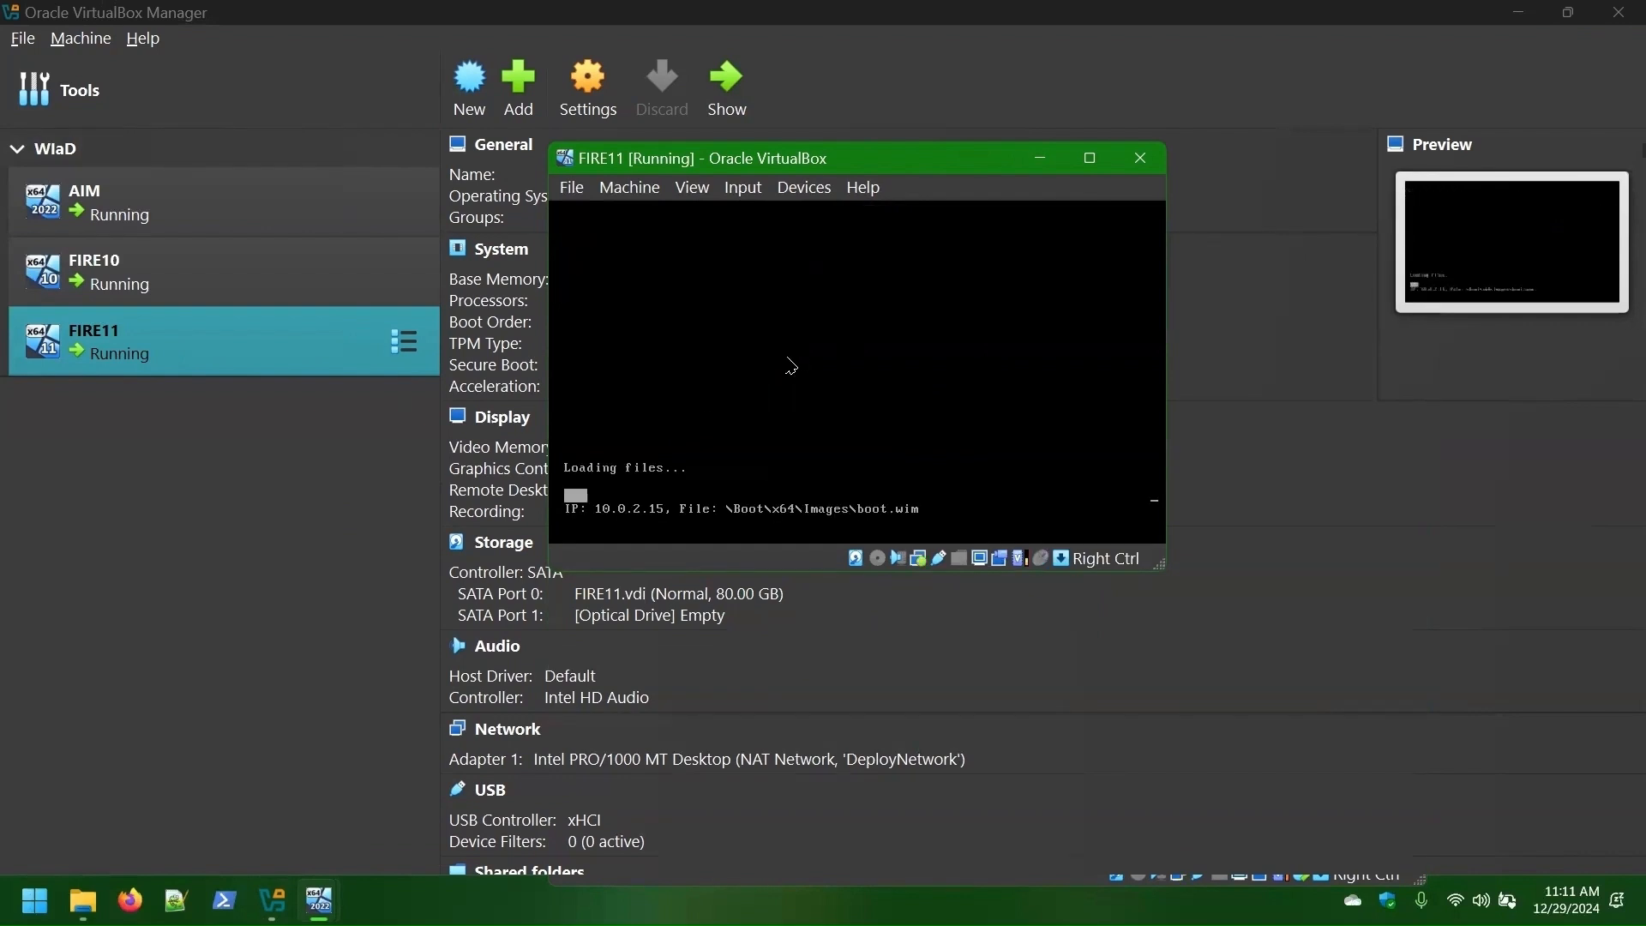
pyautogui.moveTo(319, 900)
pyautogui.click(343, 808)
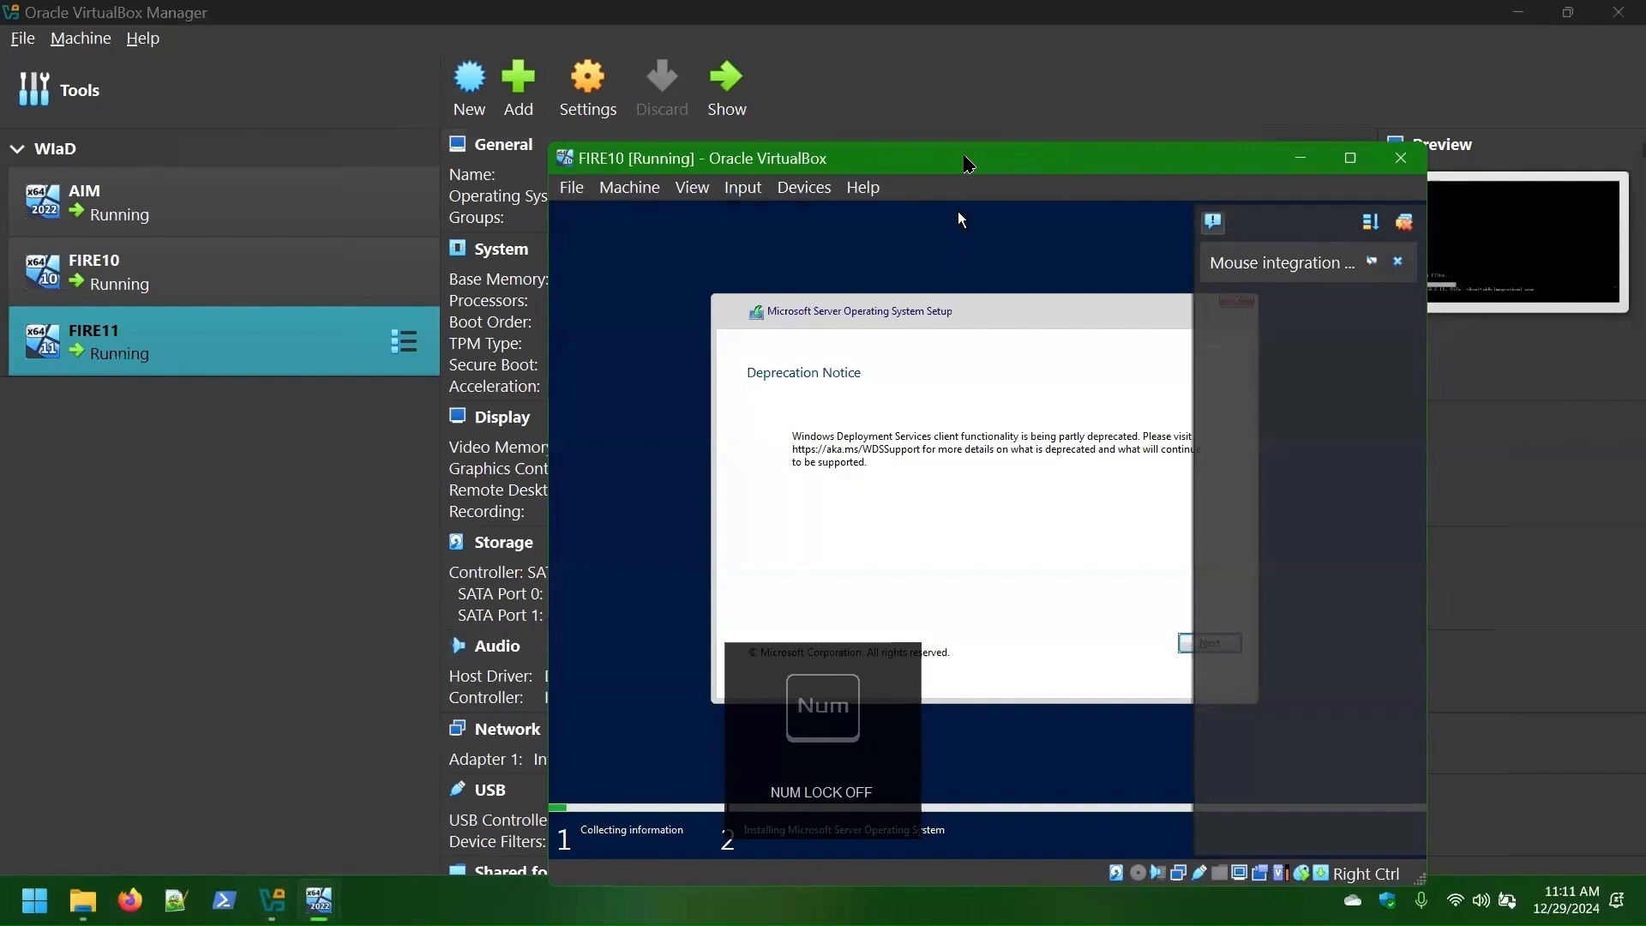
# - Dismiss FIRE10's mouse integration notice and get past the deprecation and locale pages
pyautogui.moveTo(965, 164); pyautogui.dragTo(772, 61)
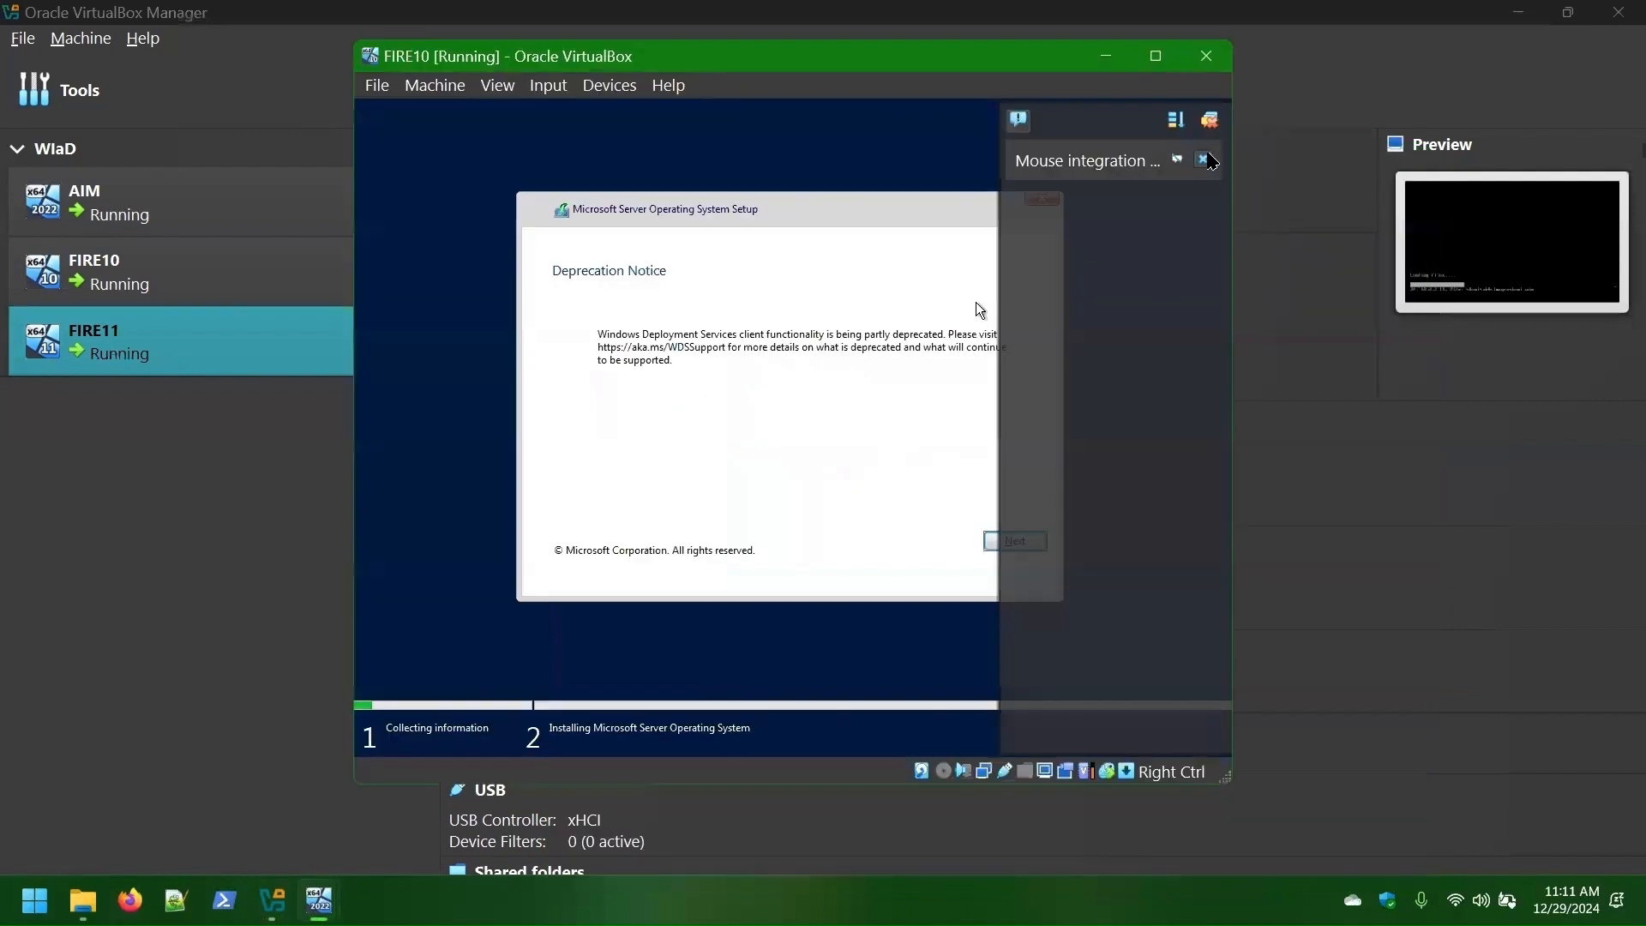
pyautogui.click(1204, 159)
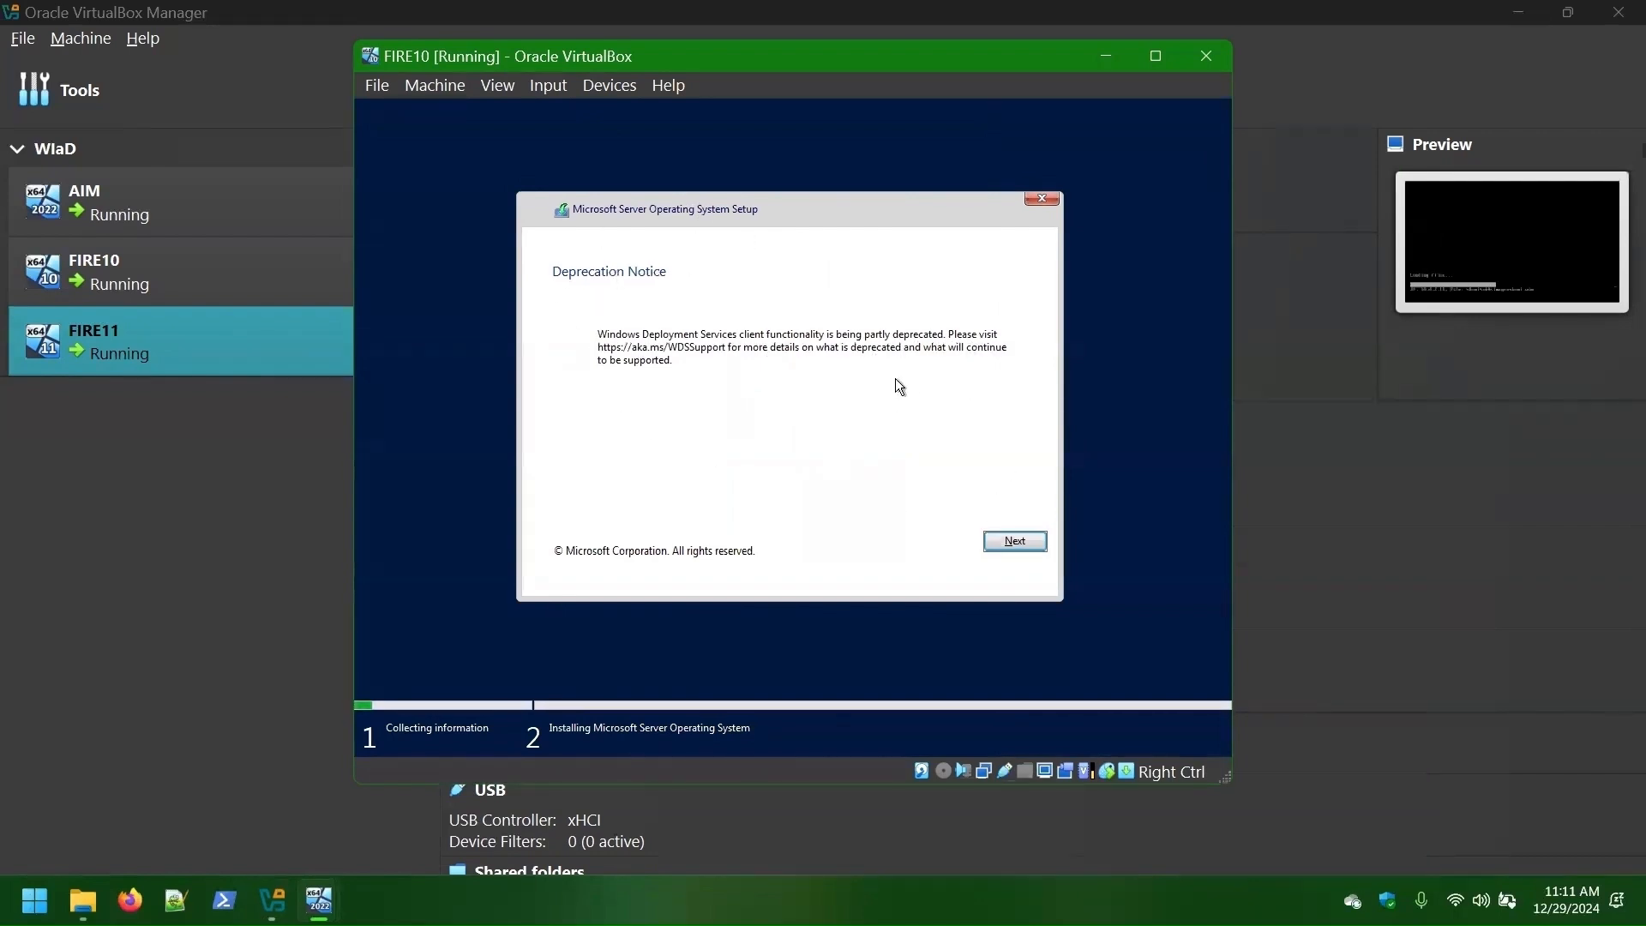
pyautogui.click(1015, 542)
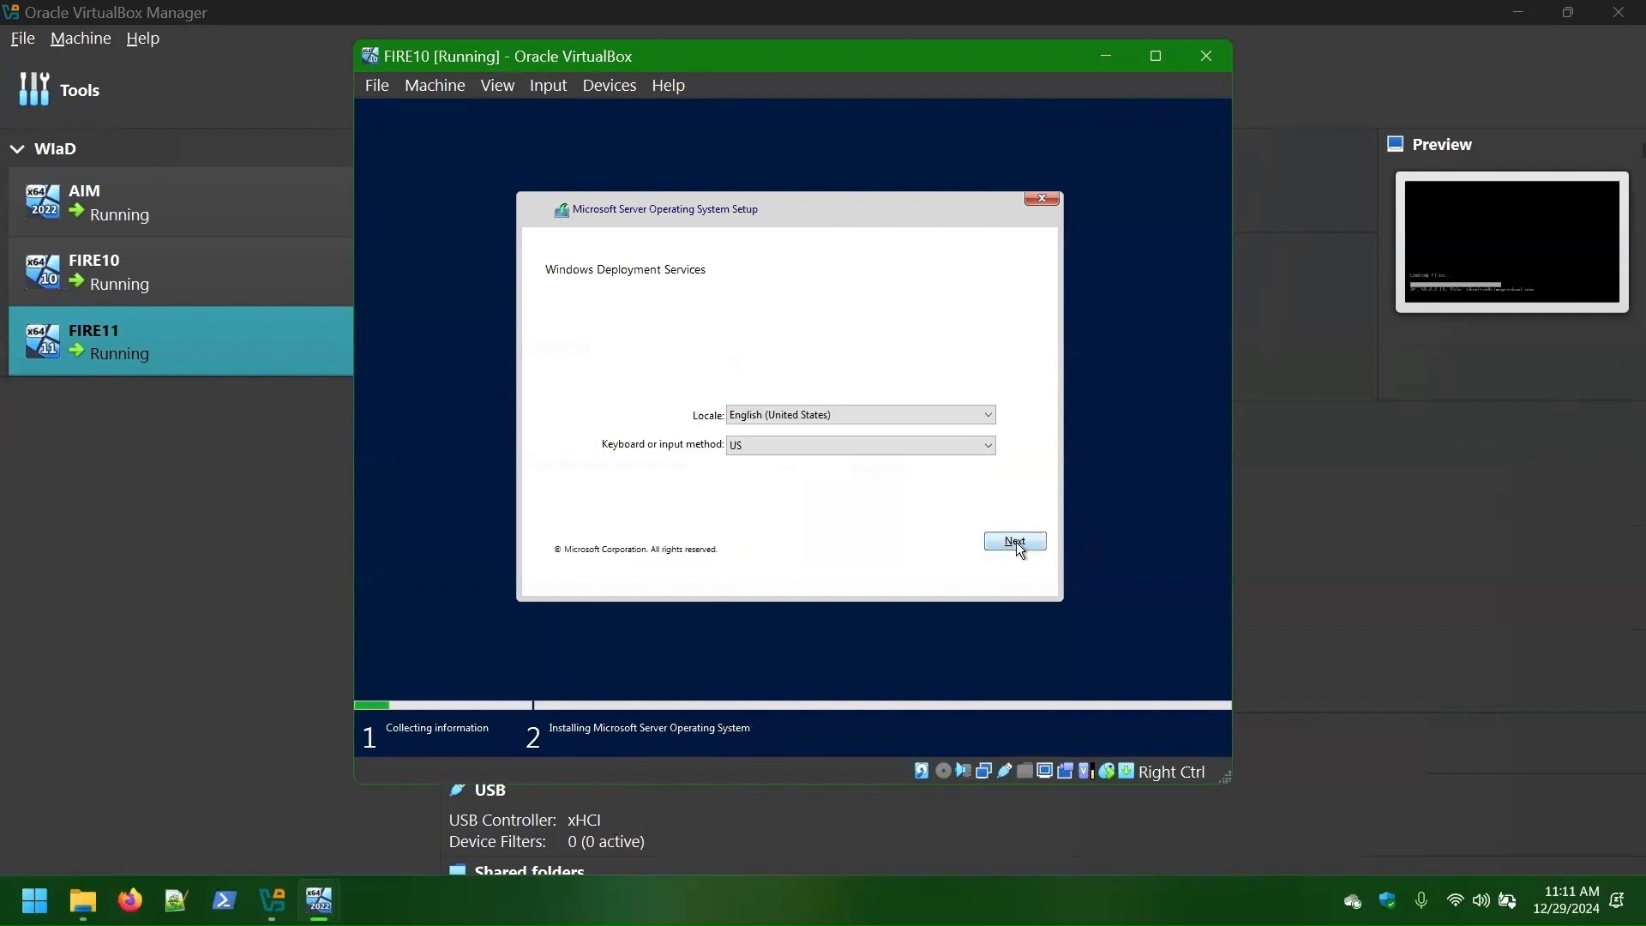
pyautogui.click(1016, 542)
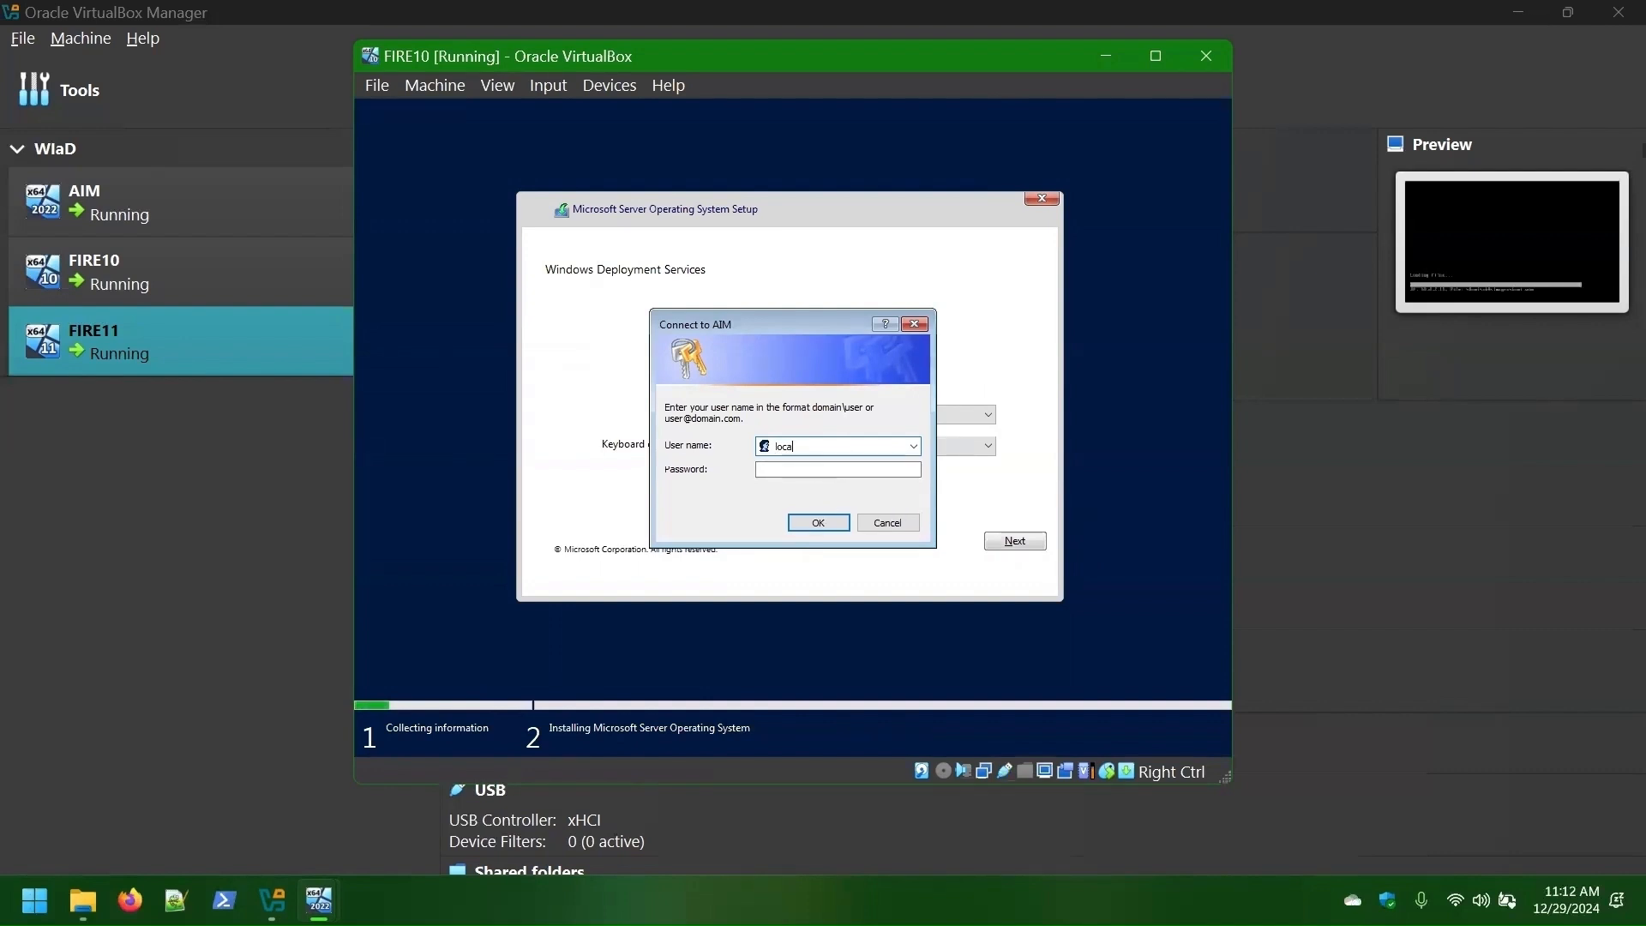
# - Sign in to AIM from FIRE10 with the administrator username and password
pyautogui.write('\\Administrator')
pyautogui.press('Tab')
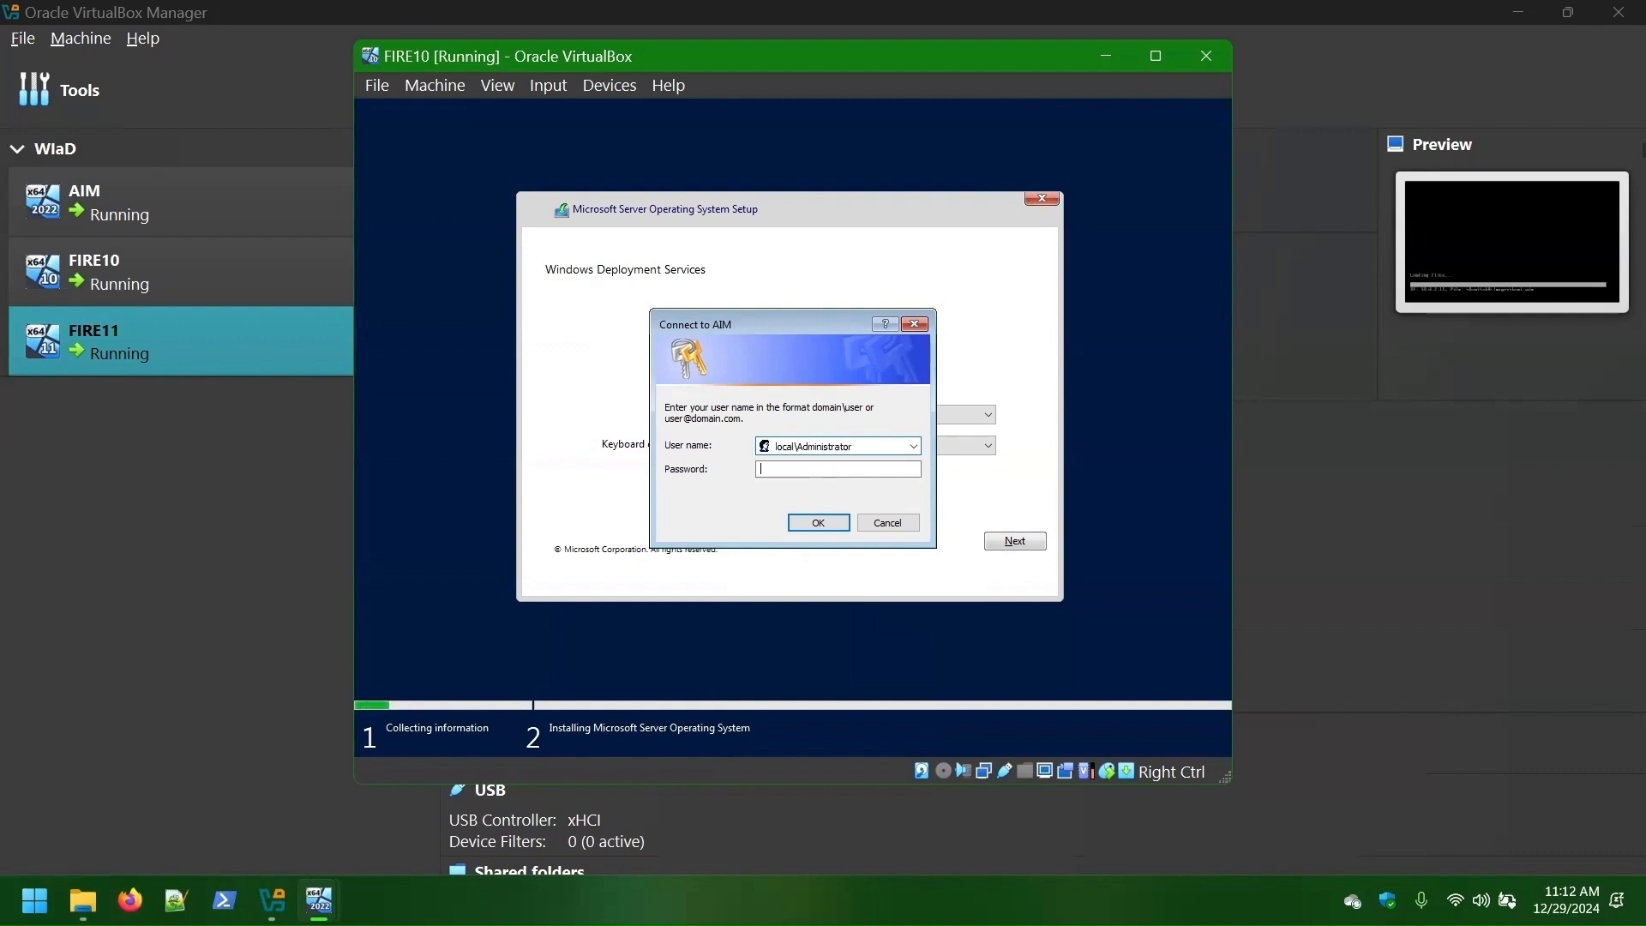
pyautogui.write('••••••')
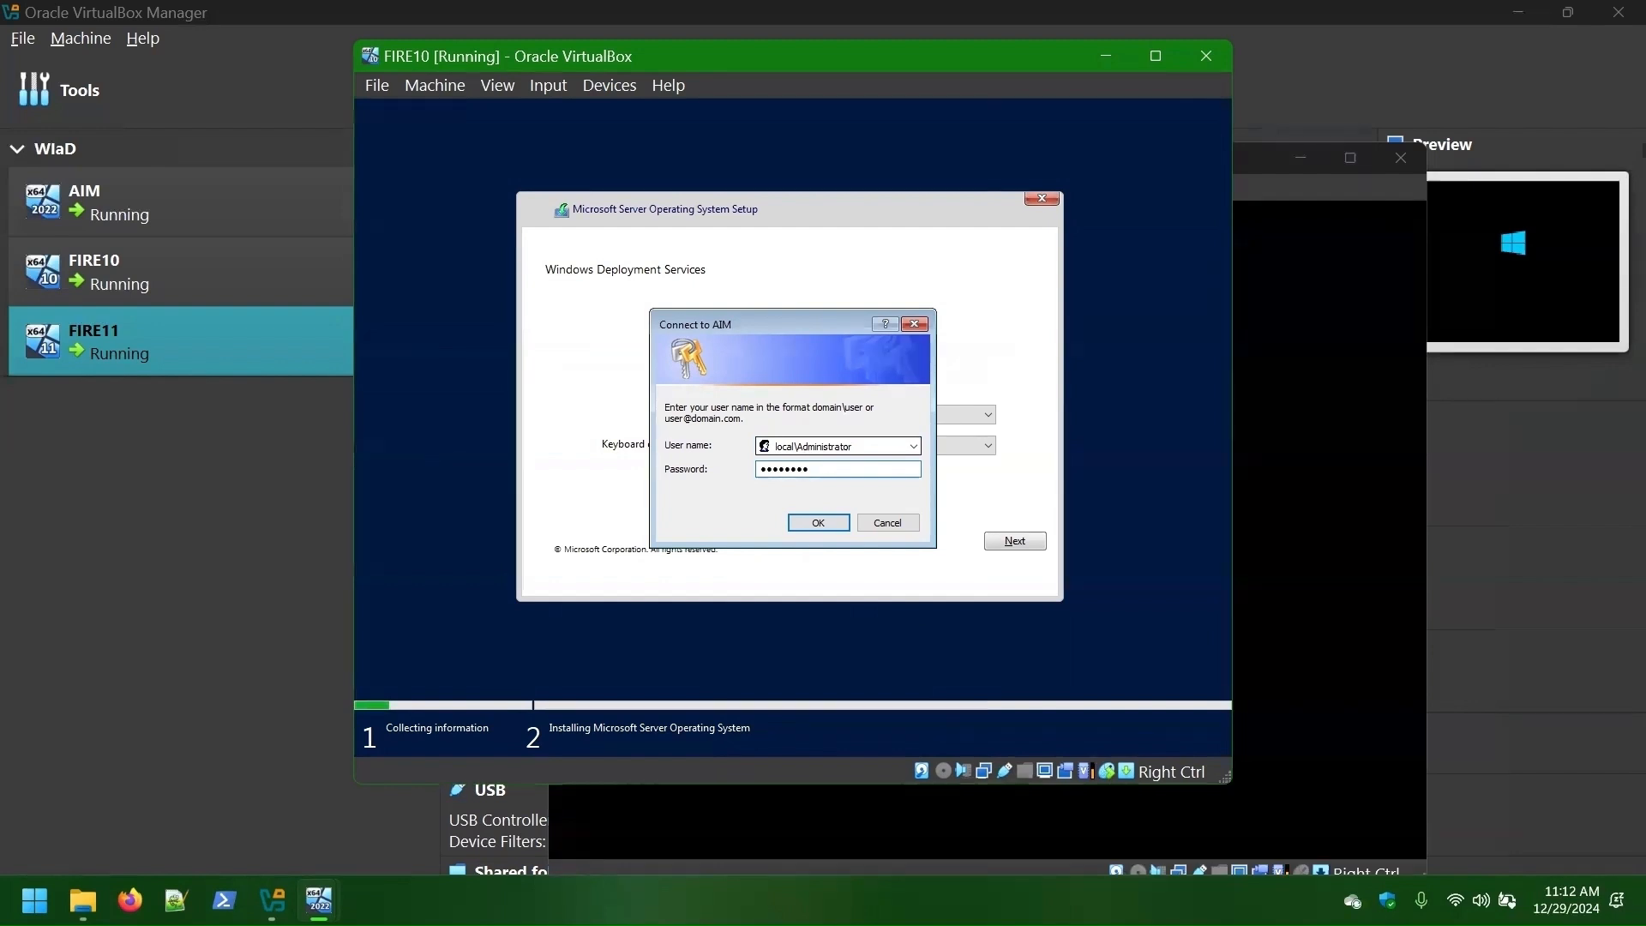
pyautogui.click(810, 521)
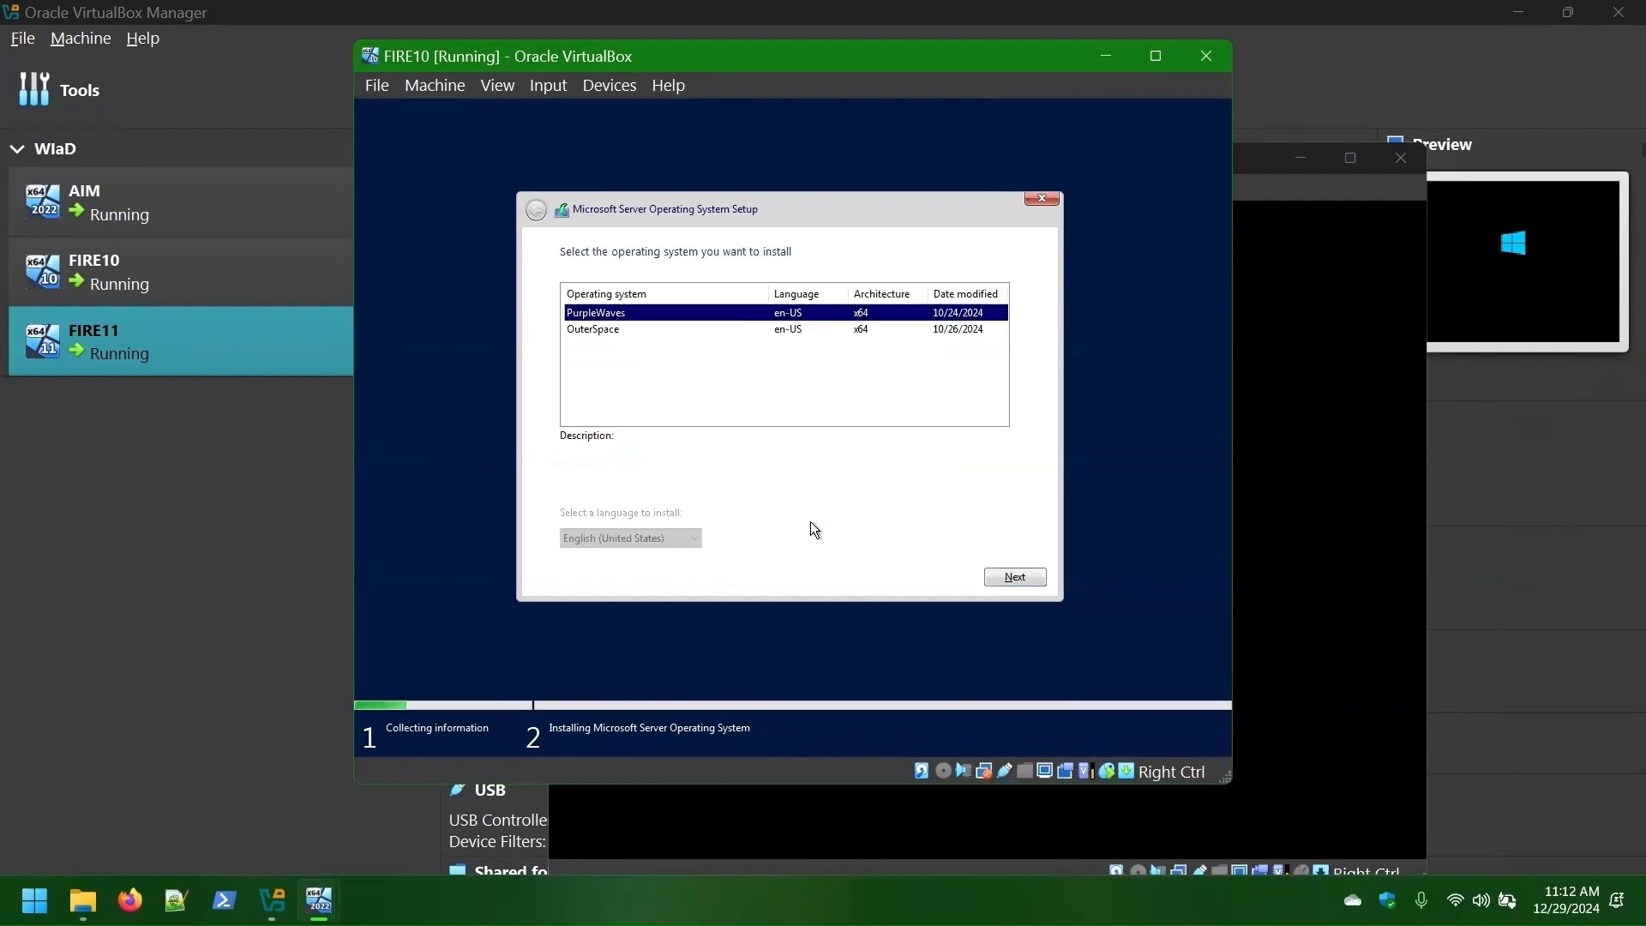
# - Choose PurpleWaves on FIRE10 and start installing it to the 50 GB drive
pyautogui.click(583, 329)
pyautogui.click(599, 313)
pyautogui.click(603, 328)
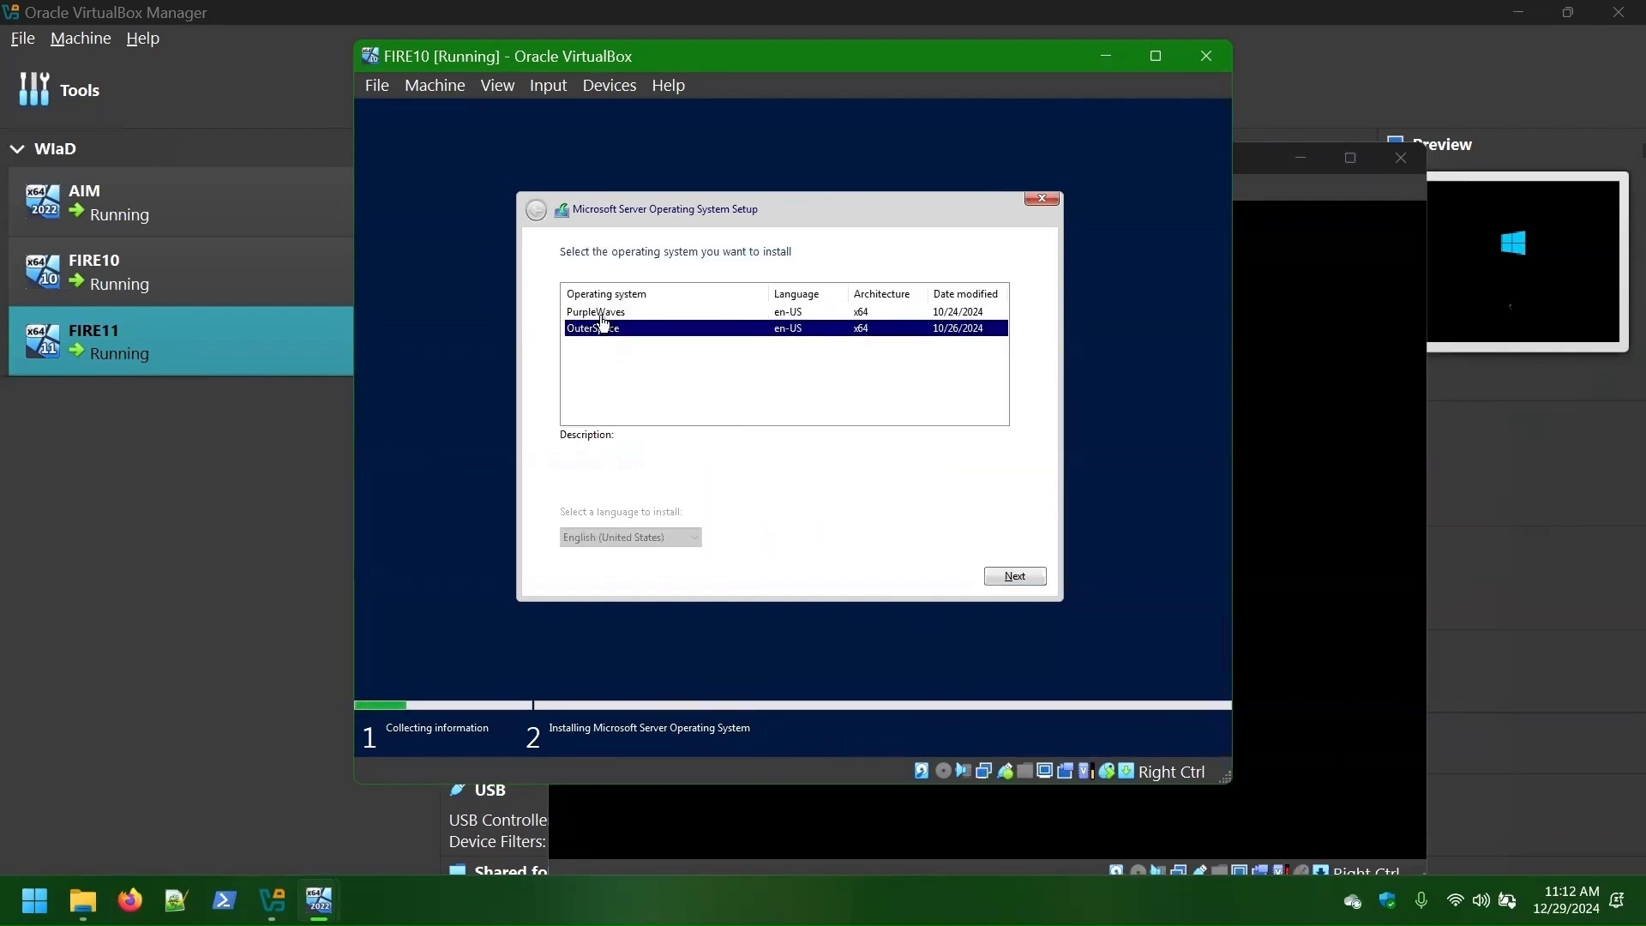
pyautogui.click(601, 314)
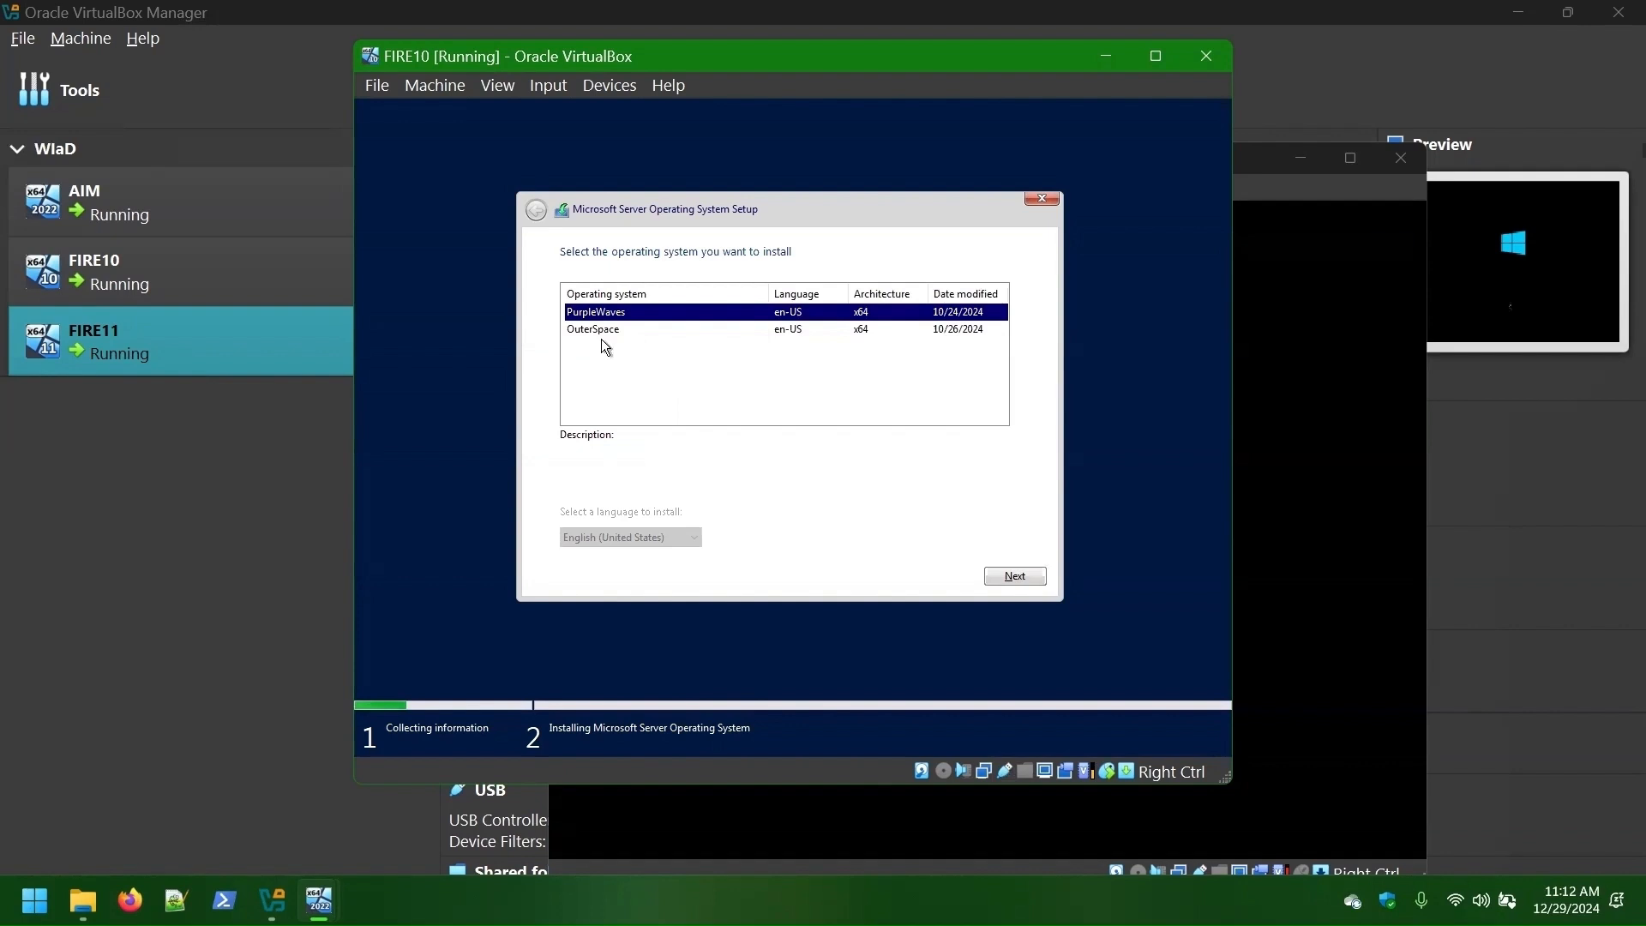
pyautogui.click(1019, 579)
pyautogui.click(1020, 576)
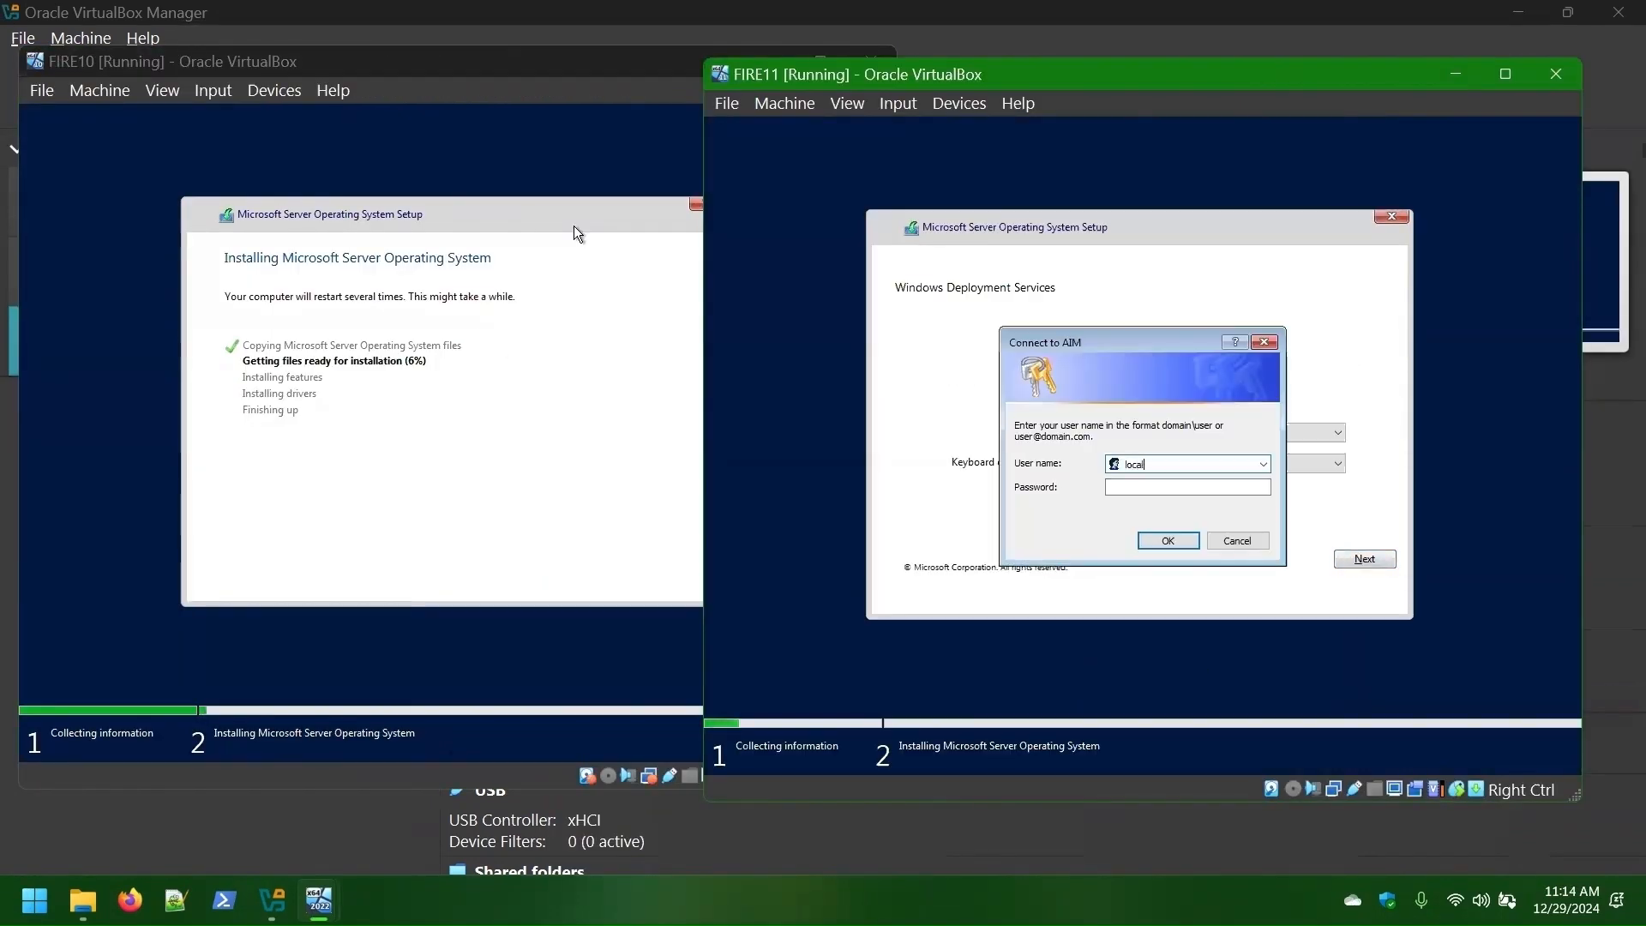
# - Sign FIRE11 in to AIM as administrator and start installing OuterSpace
pyautogui.write('istrator')
pyautogui.press('Tab')
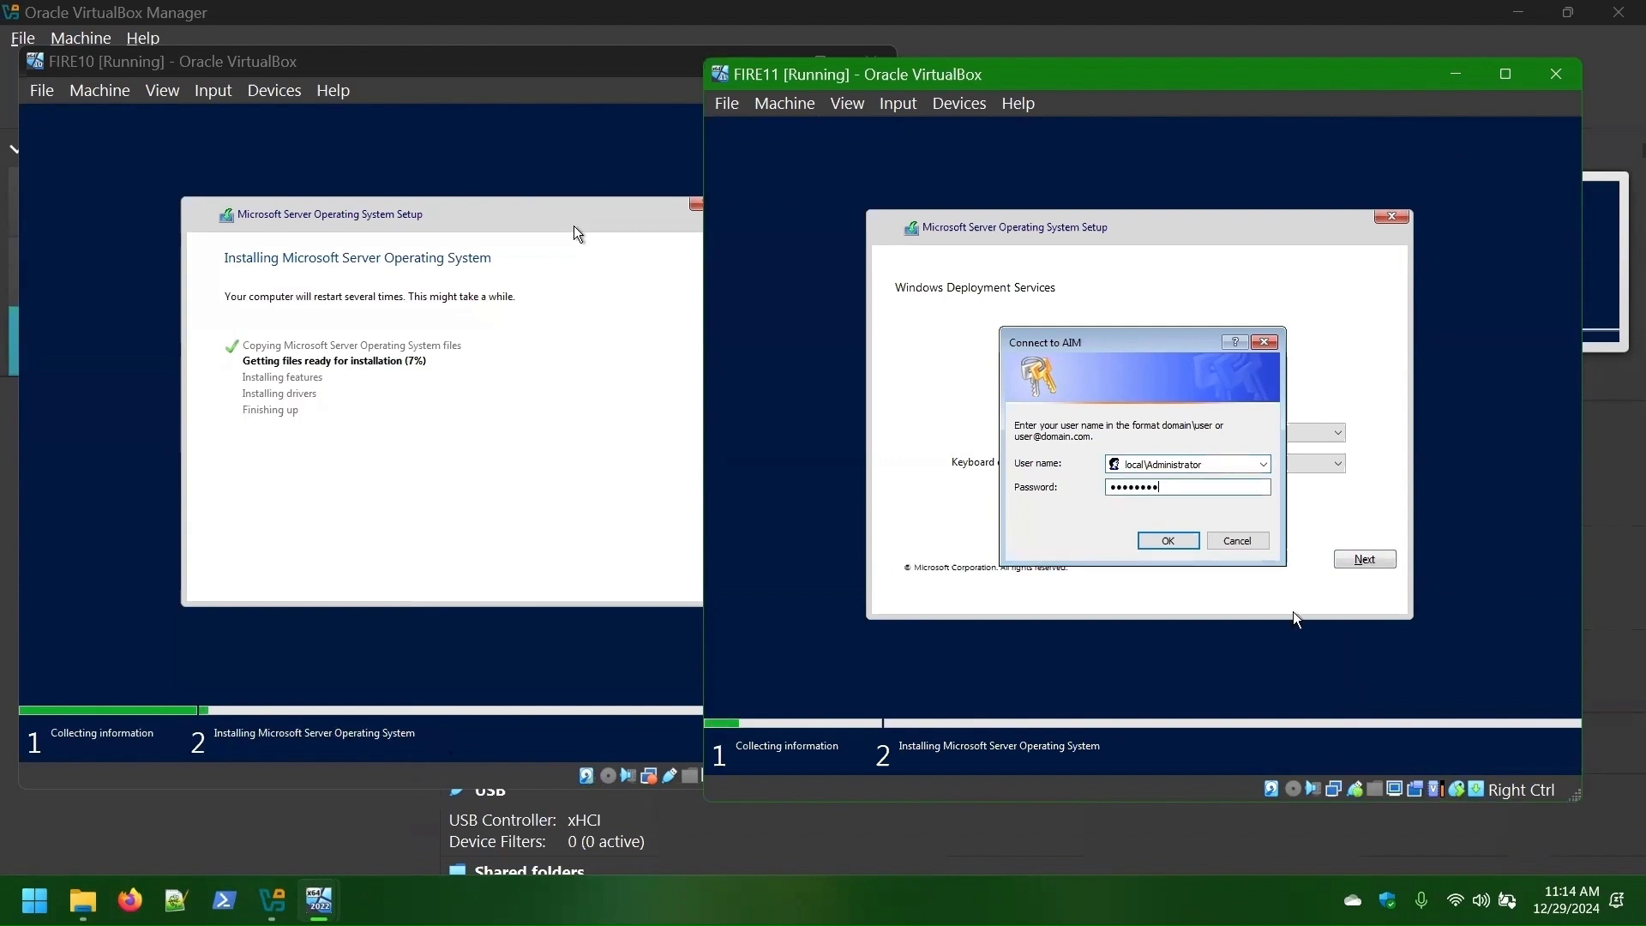
pyautogui.click(1159, 540)
pyautogui.click(942, 347)
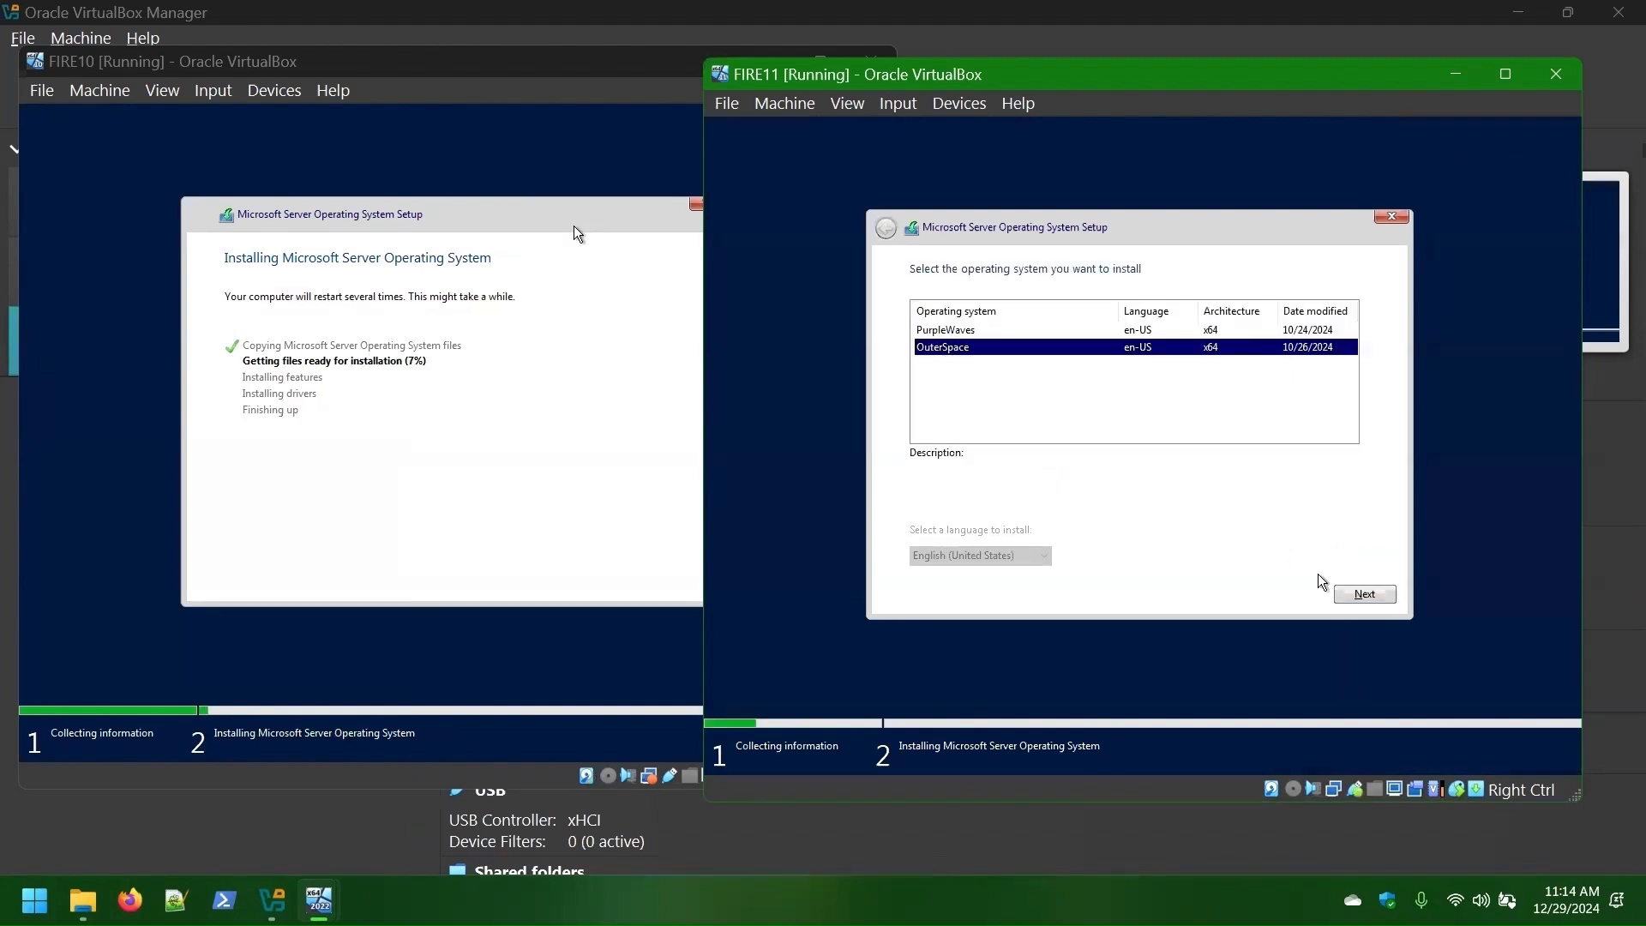
pyautogui.click(1348, 597)
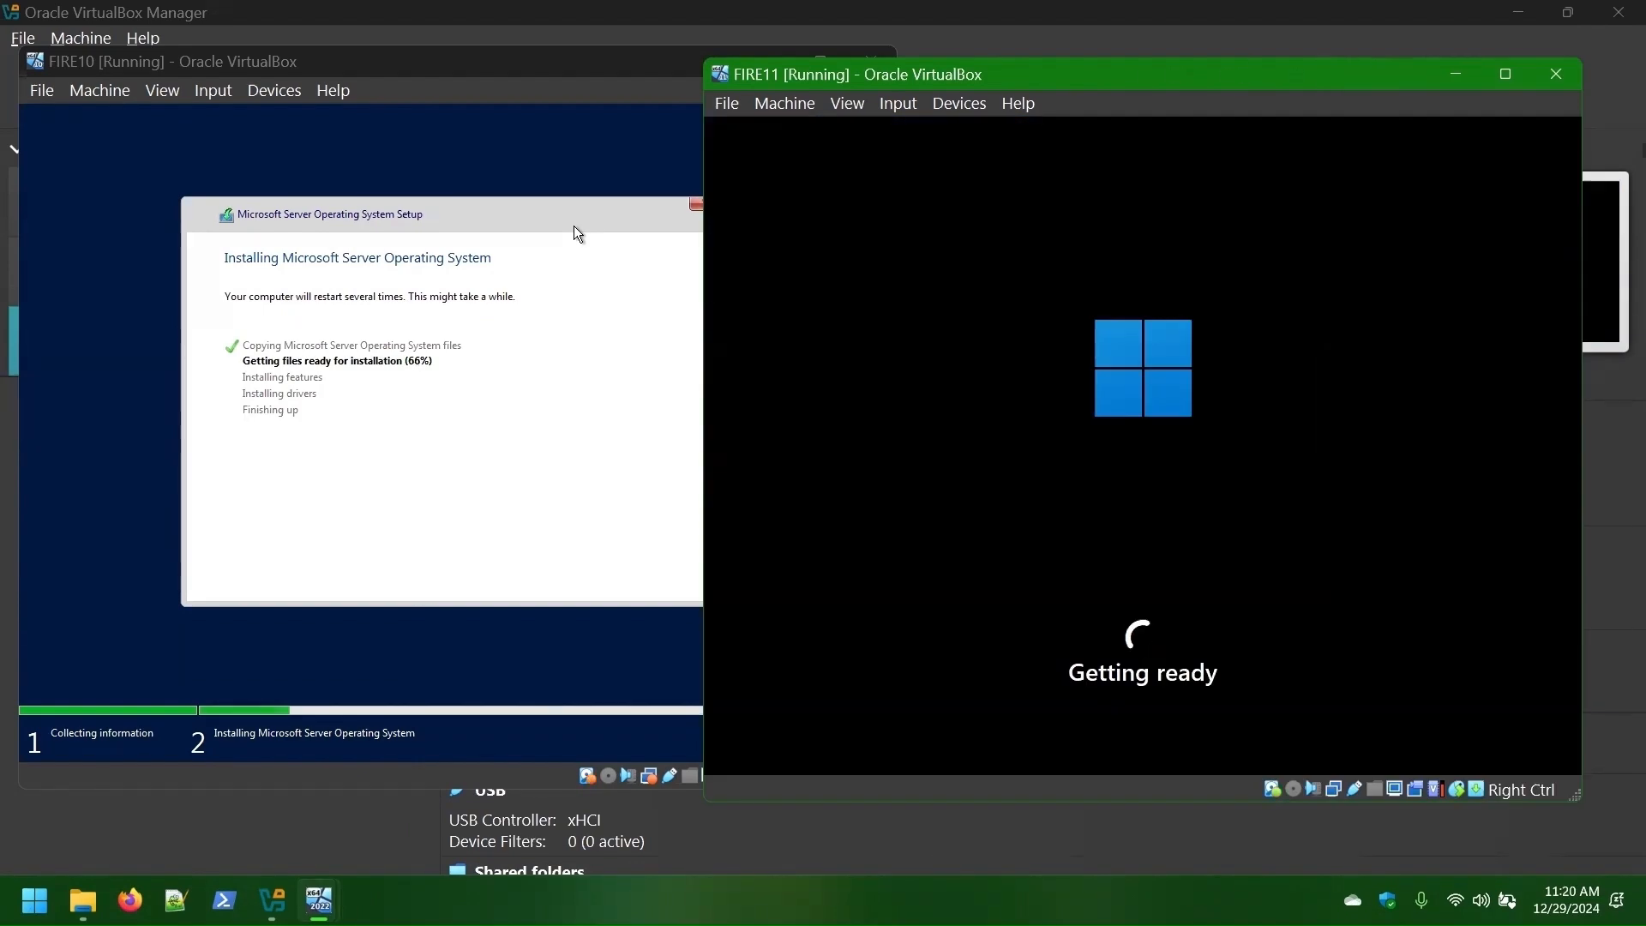
# - Switch off FIRE11's privacy options, including tailored experiences, and accept the settings
pyautogui.press('Tab')
pyautogui.press('Tab')
pyautogui.press('Tab')
pyautogui.press('Tab')
pyautogui.press('Tab')
pyautogui.press('Tab')
pyautogui.press('Tab')
pyautogui.press('Tab')
pyautogui.press('Tab')
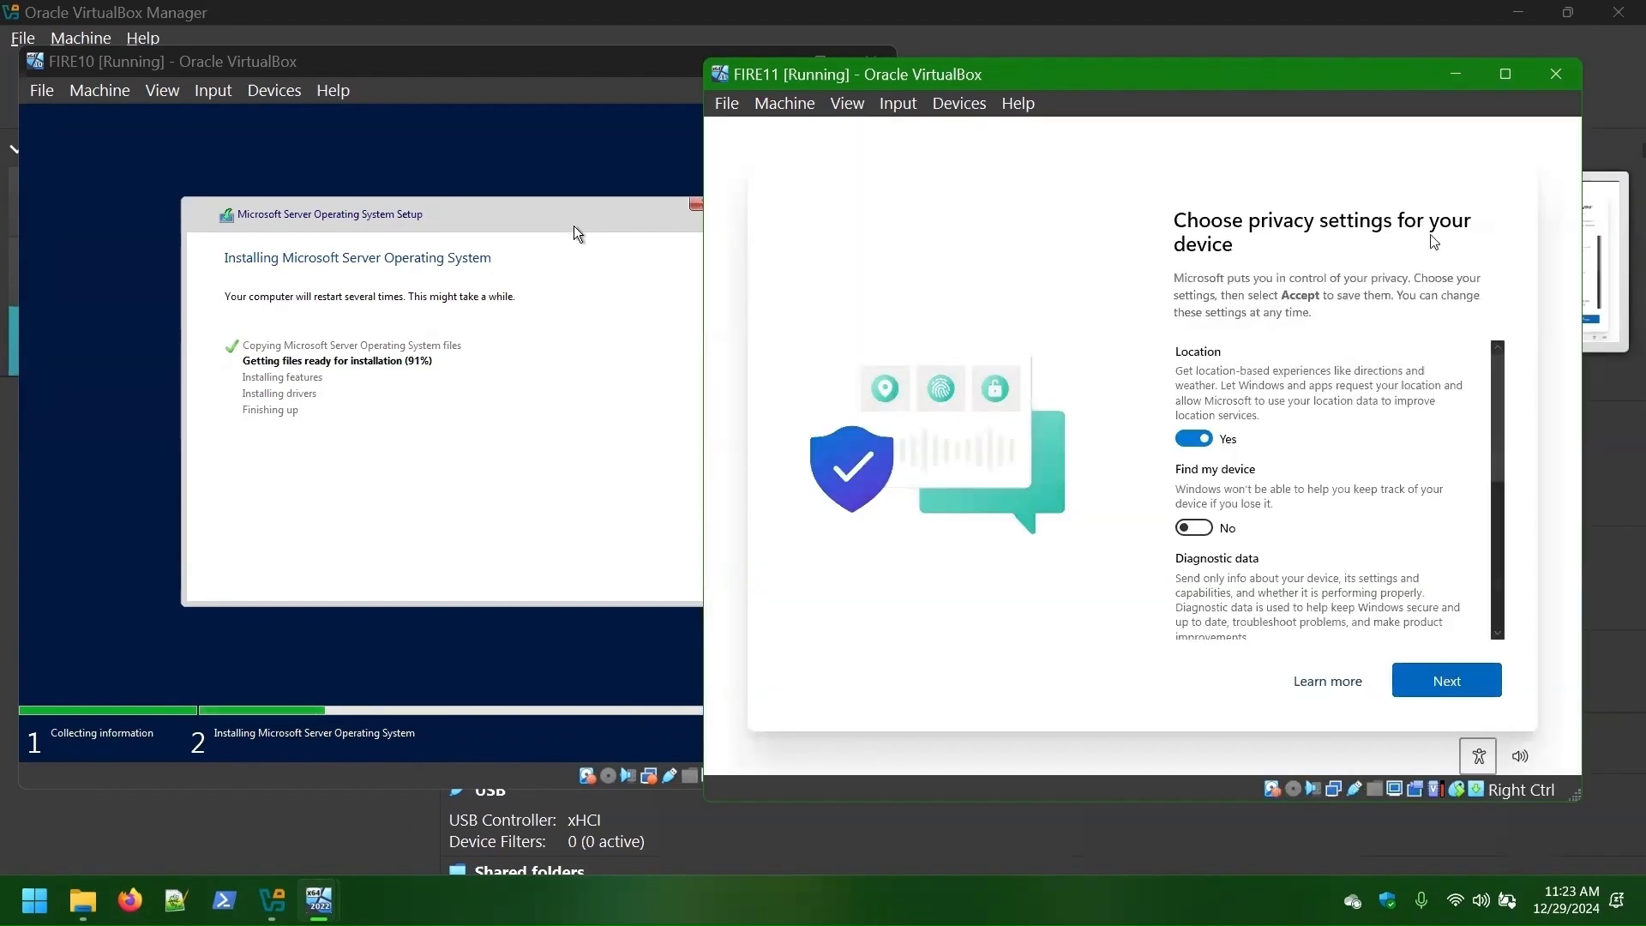
pyautogui.press('Tab')
pyautogui.press('Tab')
pyautogui.press('Tab')
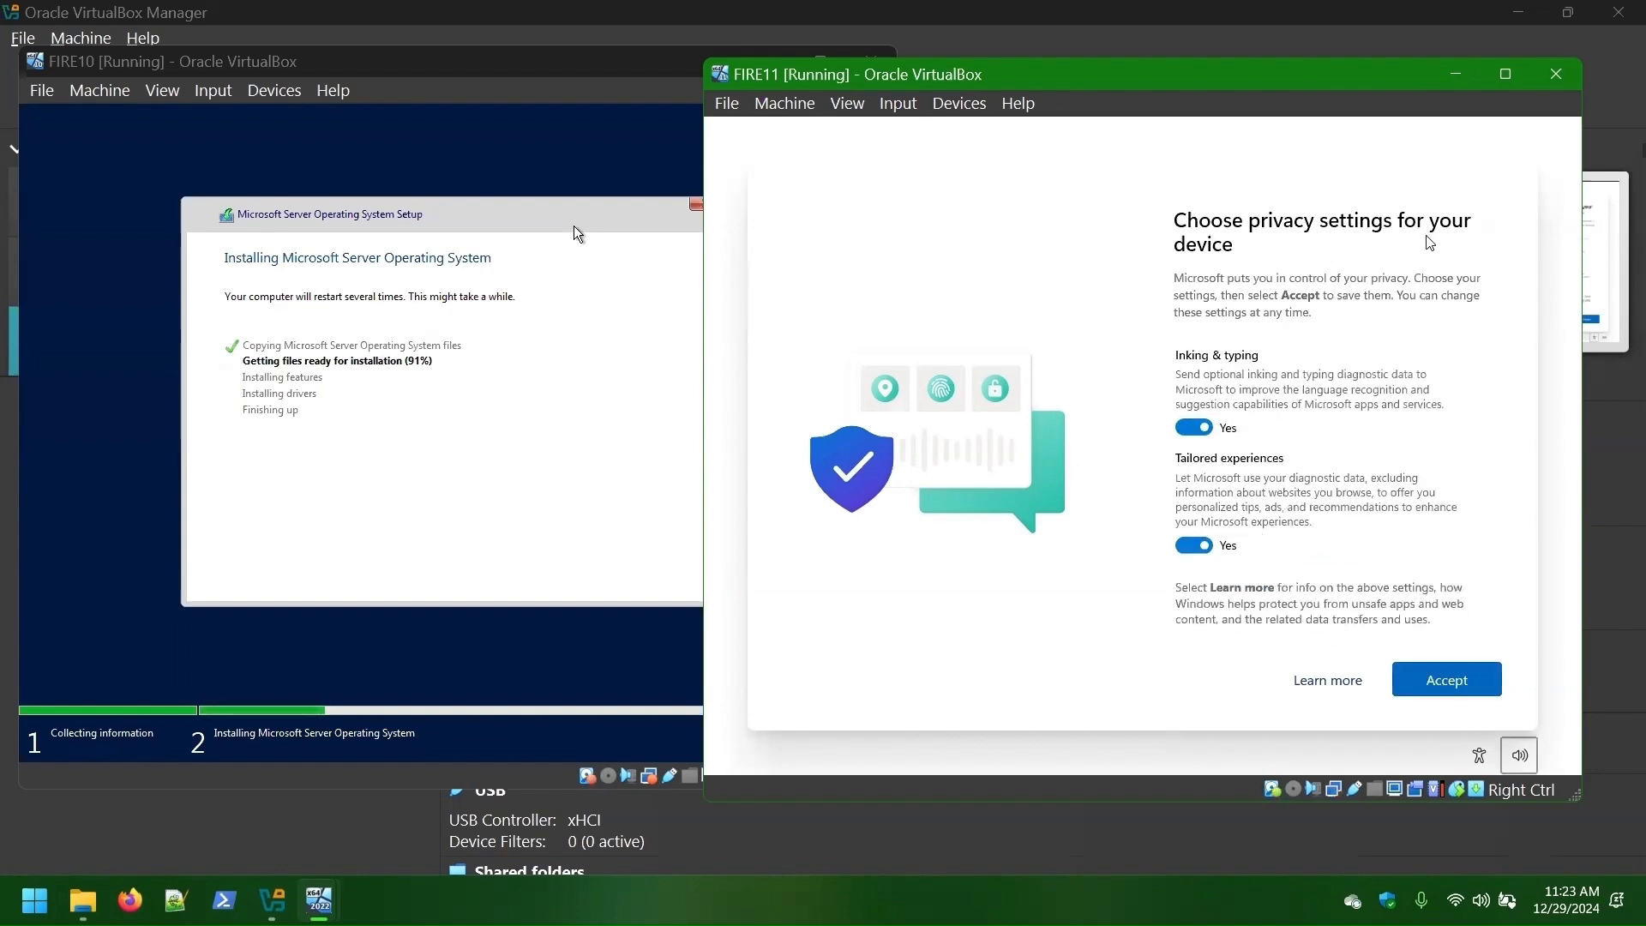
pyautogui.press('space')
pyautogui.press('Tab')
pyautogui.press('Tab')
pyautogui.press('space')
pyautogui.press('Tab')
pyautogui.press('space')
pyautogui.press('Tab')
pyautogui.press('space')
pyautogui.press('Tab')
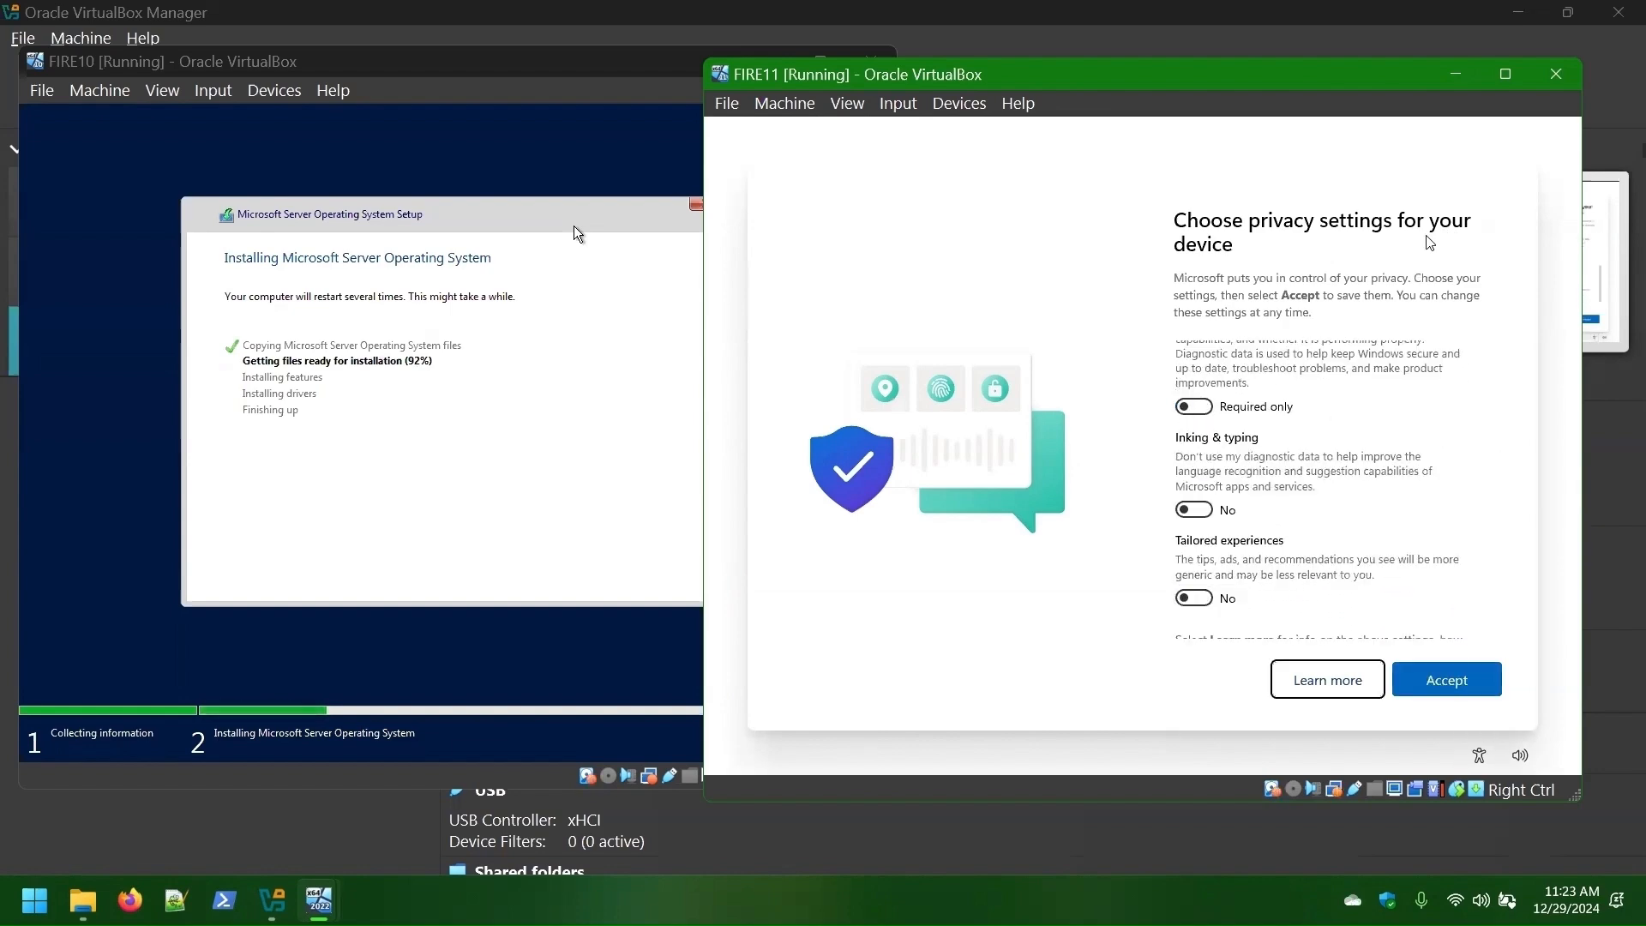
pyautogui.press('Tab')
pyautogui.press('Return')
pyautogui.press('super')
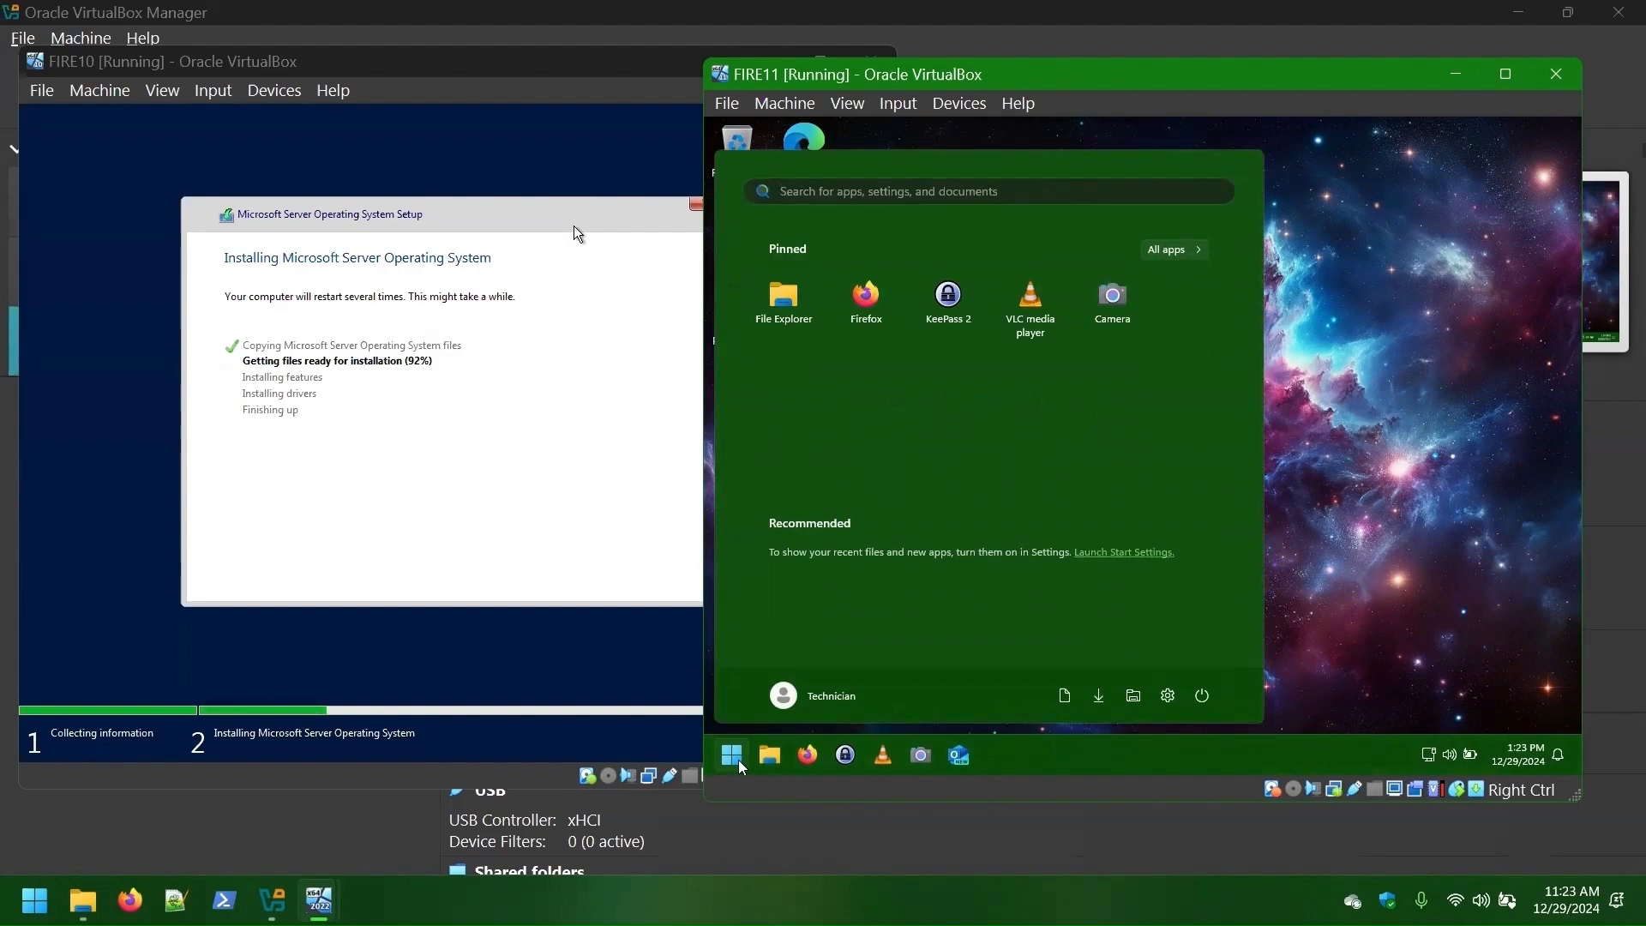
pyautogui.press('Escape')
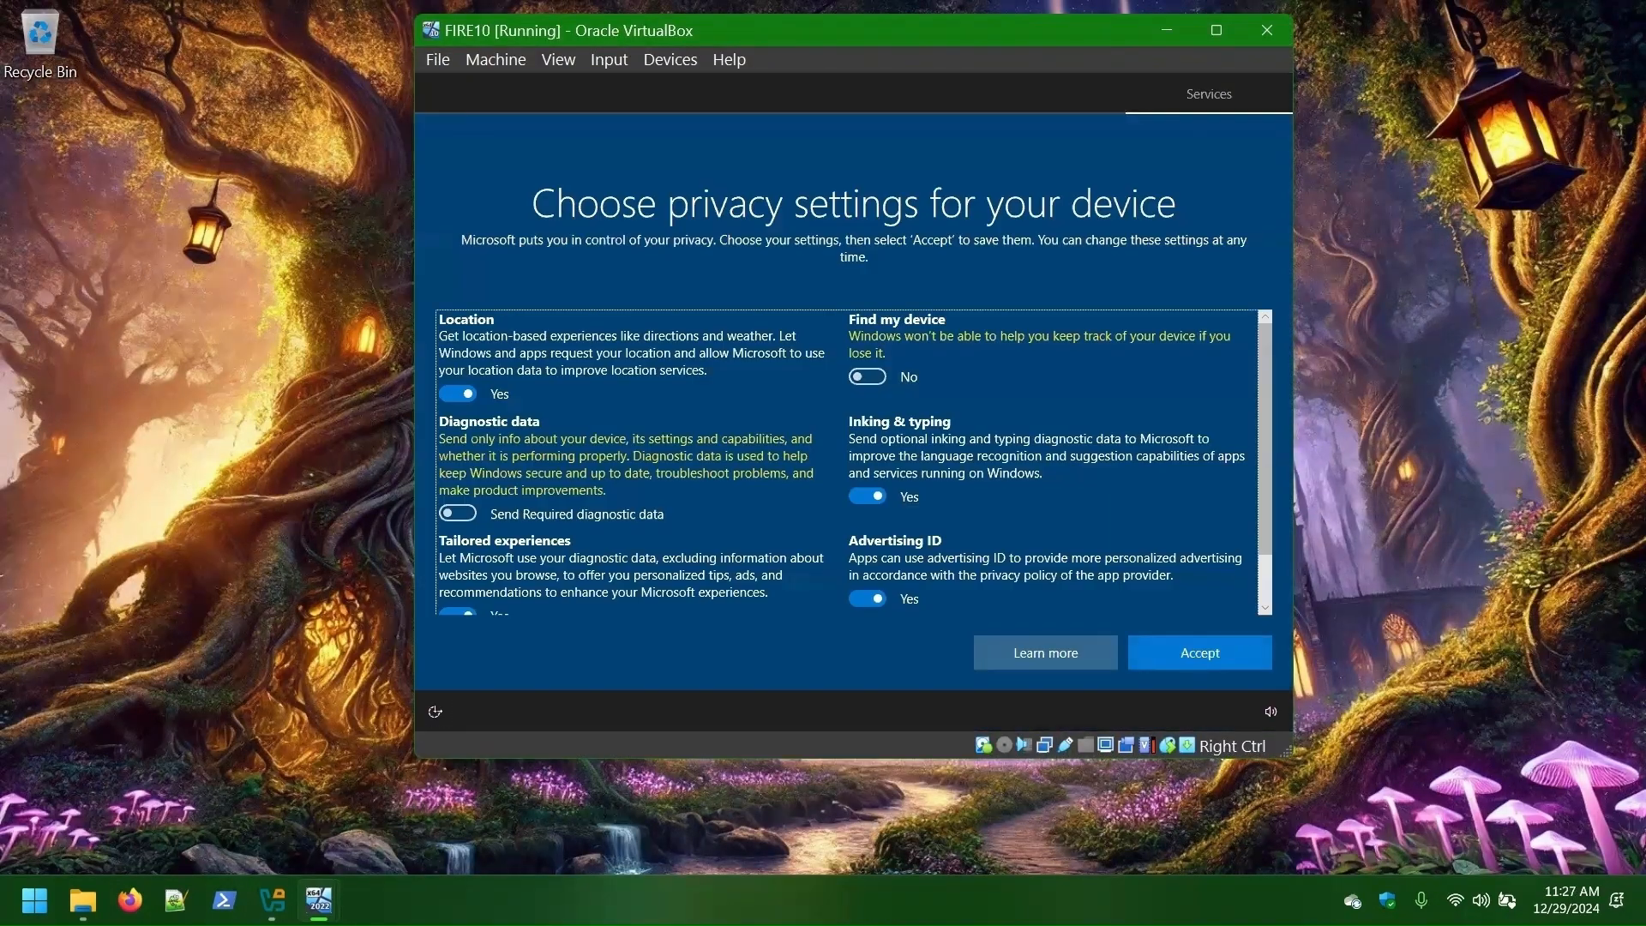
# - Confirm FIRE10 and FIRE11 reached their desktops, dismissing FIRE10's network discovery prompt
pyautogui.scroll(-1, 853, 463)
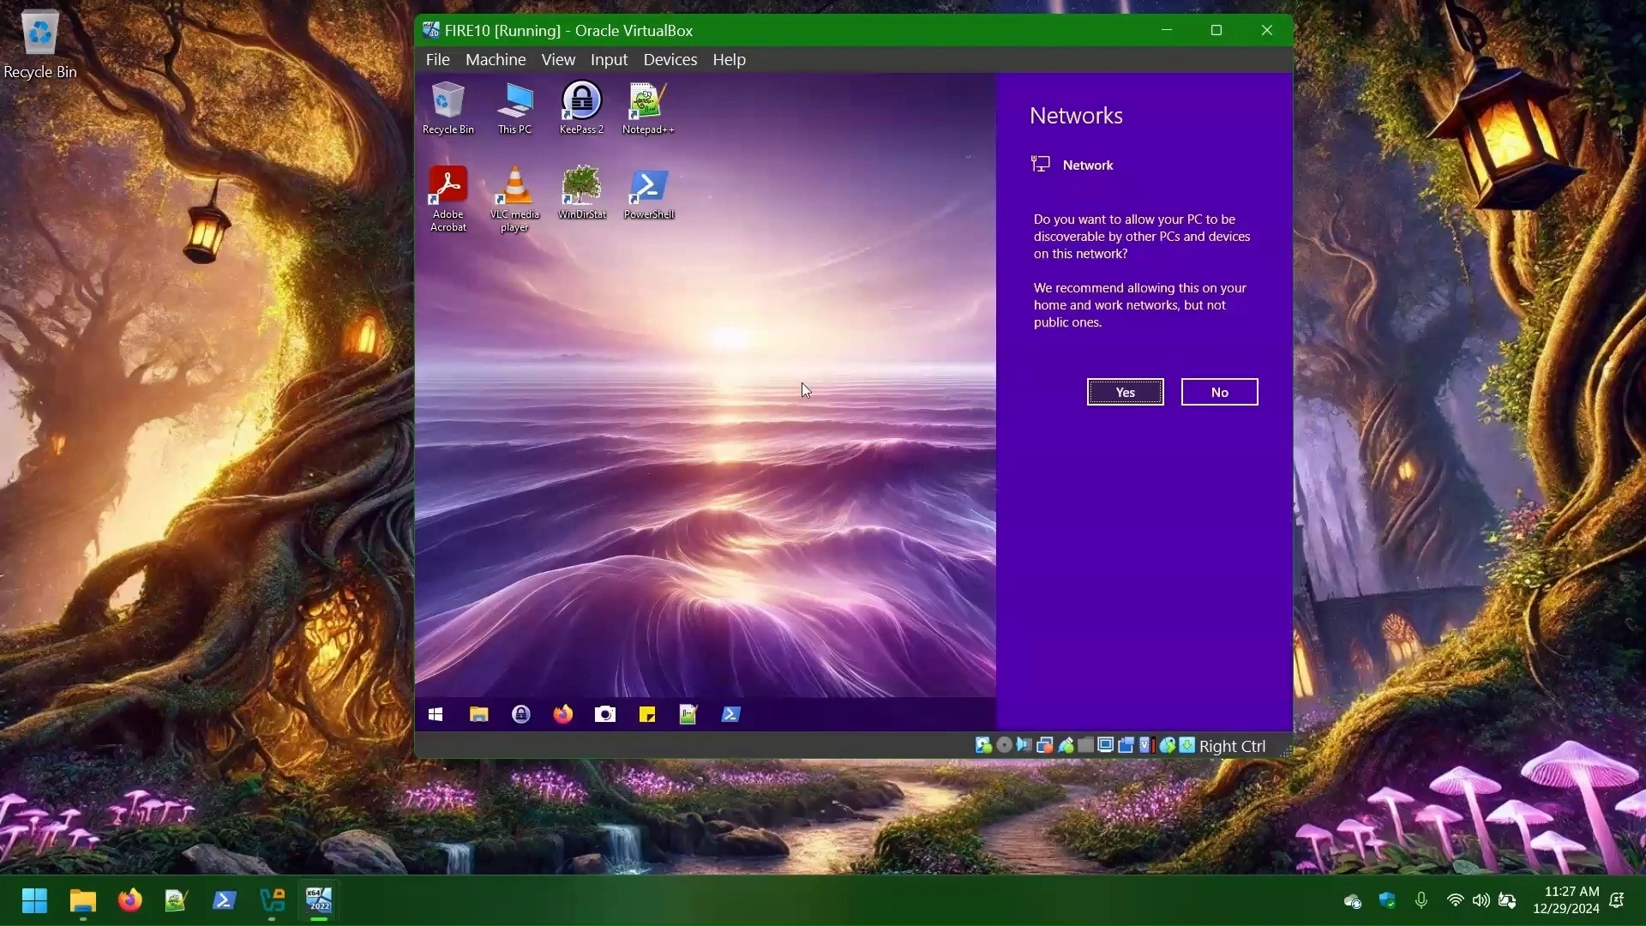
pyautogui.click(765, 391)
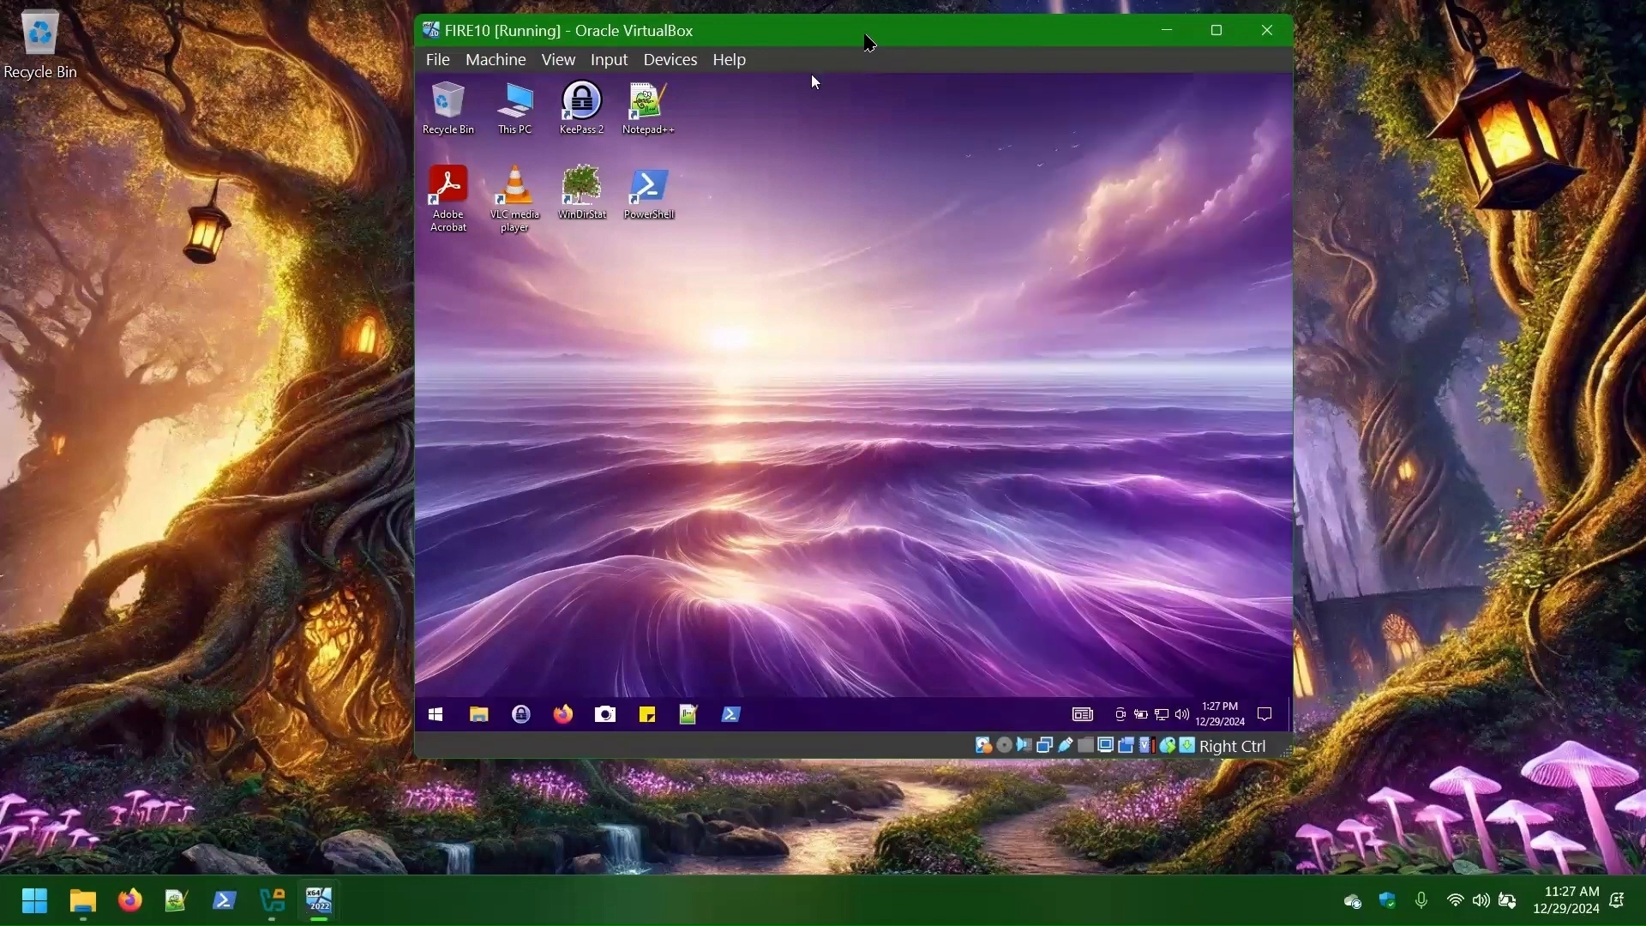
pyautogui.moveTo(869, 43); pyautogui.dragTo(518, 50)
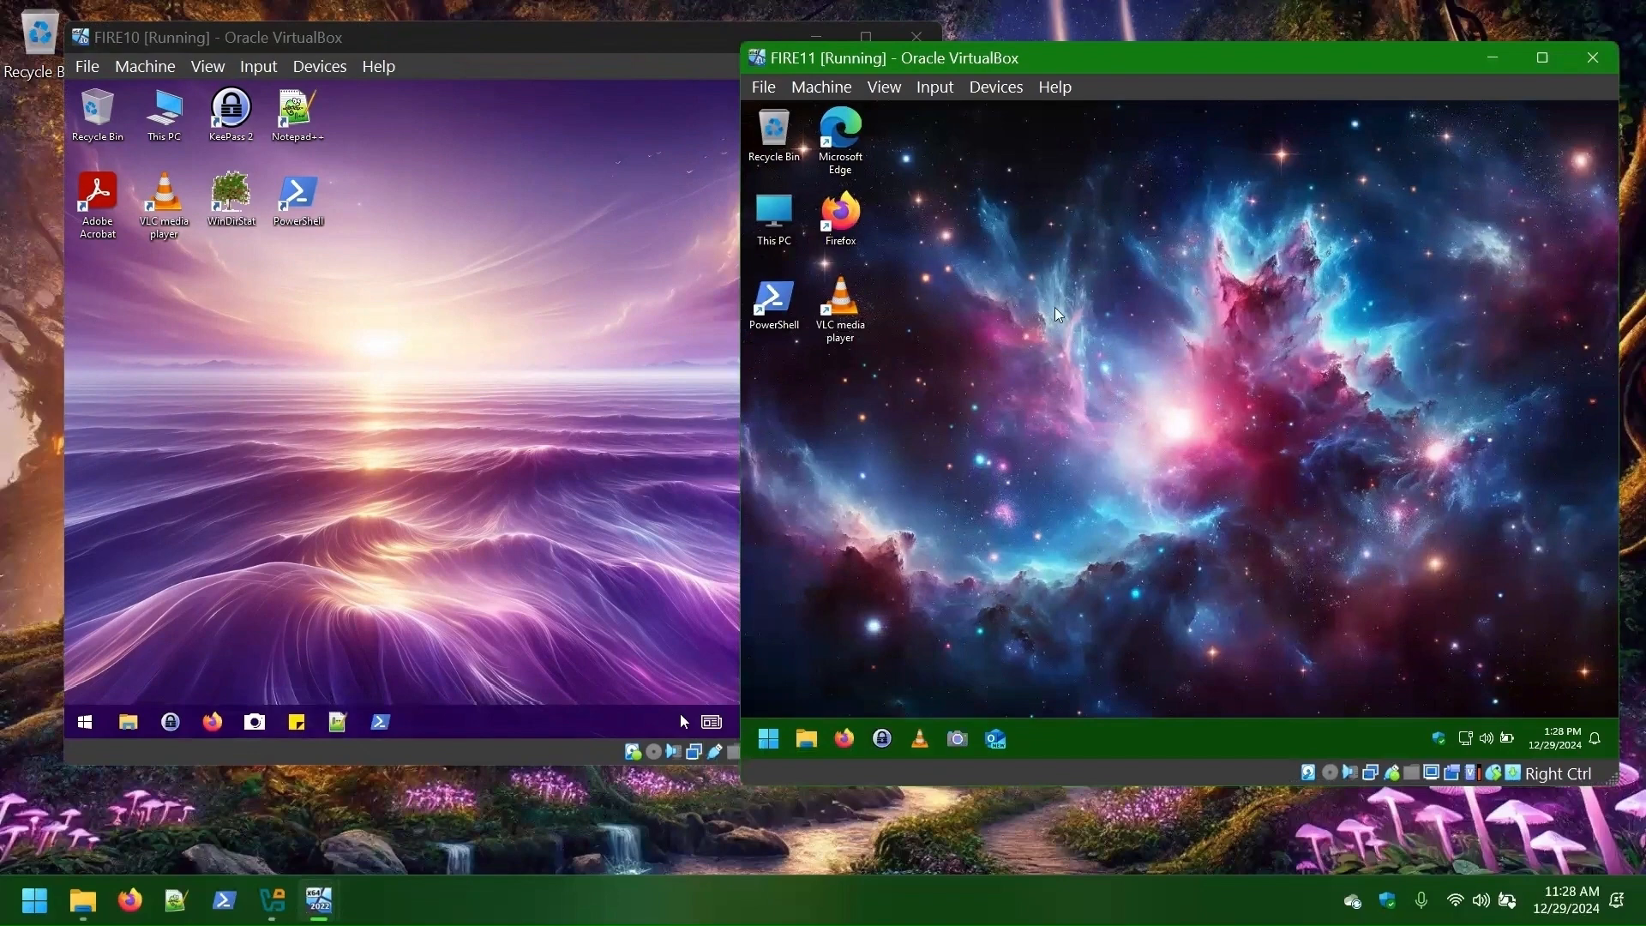
pyautogui.click(485, 352)
pyautogui.click(1067, 543)
pyautogui.click(768, 738)
pyautogui.click(1323, 412)
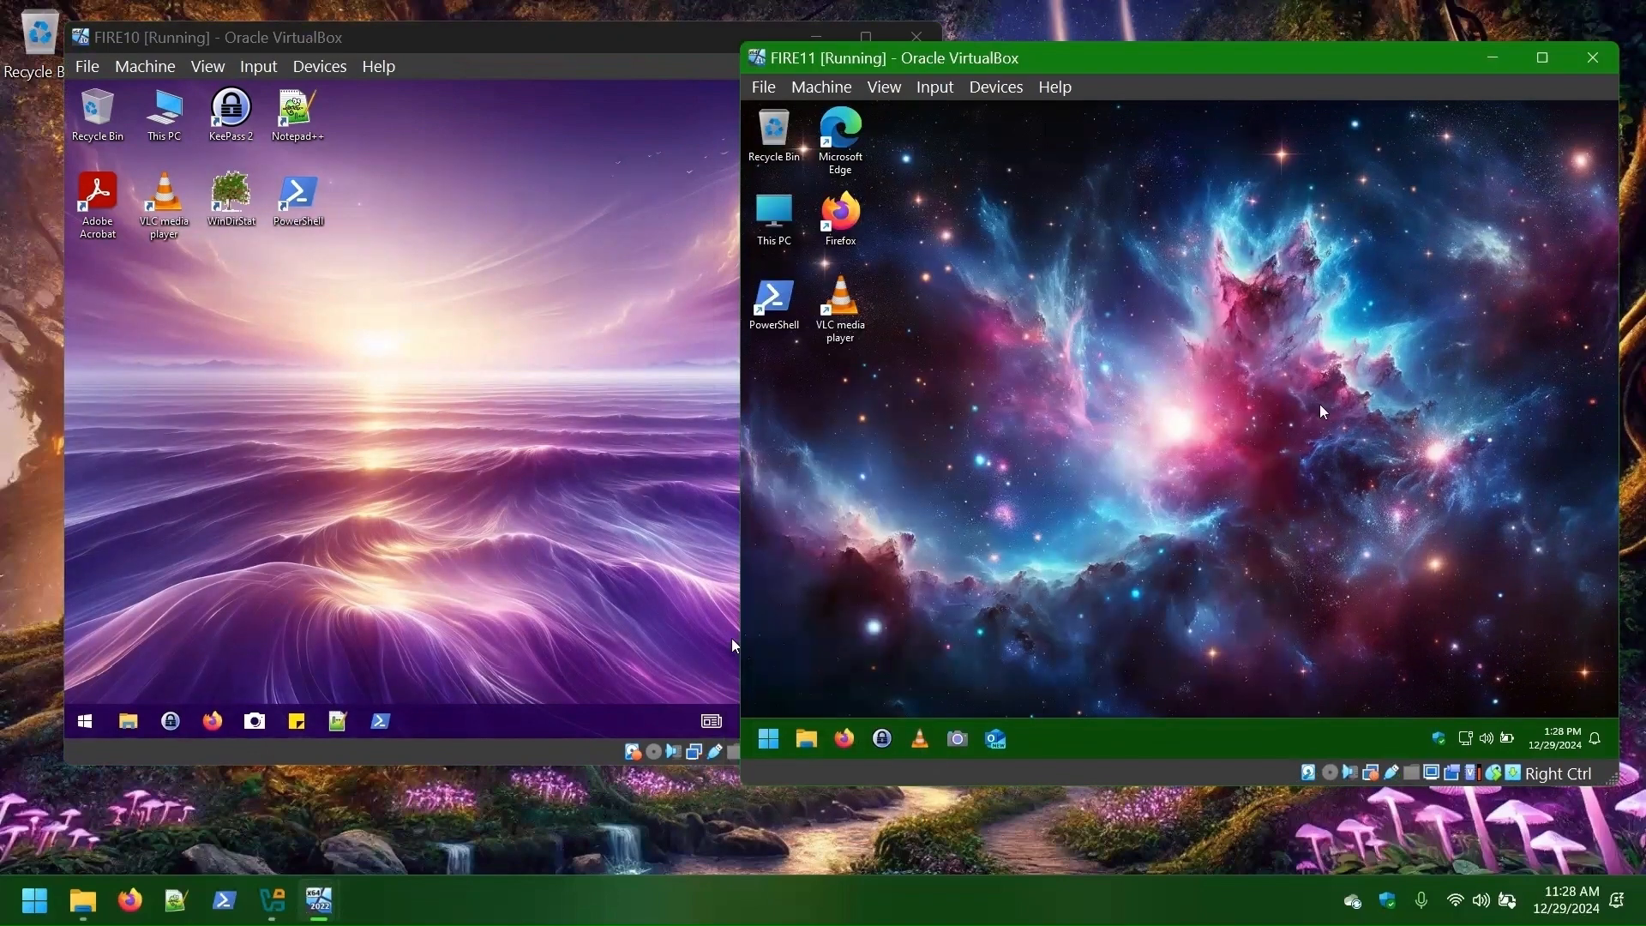
# - Power off both FIRE10 and FIRE11 and return to the VirtualBox Manager
pyautogui.click(916, 37)
pyautogui.click(415, 476)
pyautogui.click(1593, 58)
pyautogui.click(1093, 496)
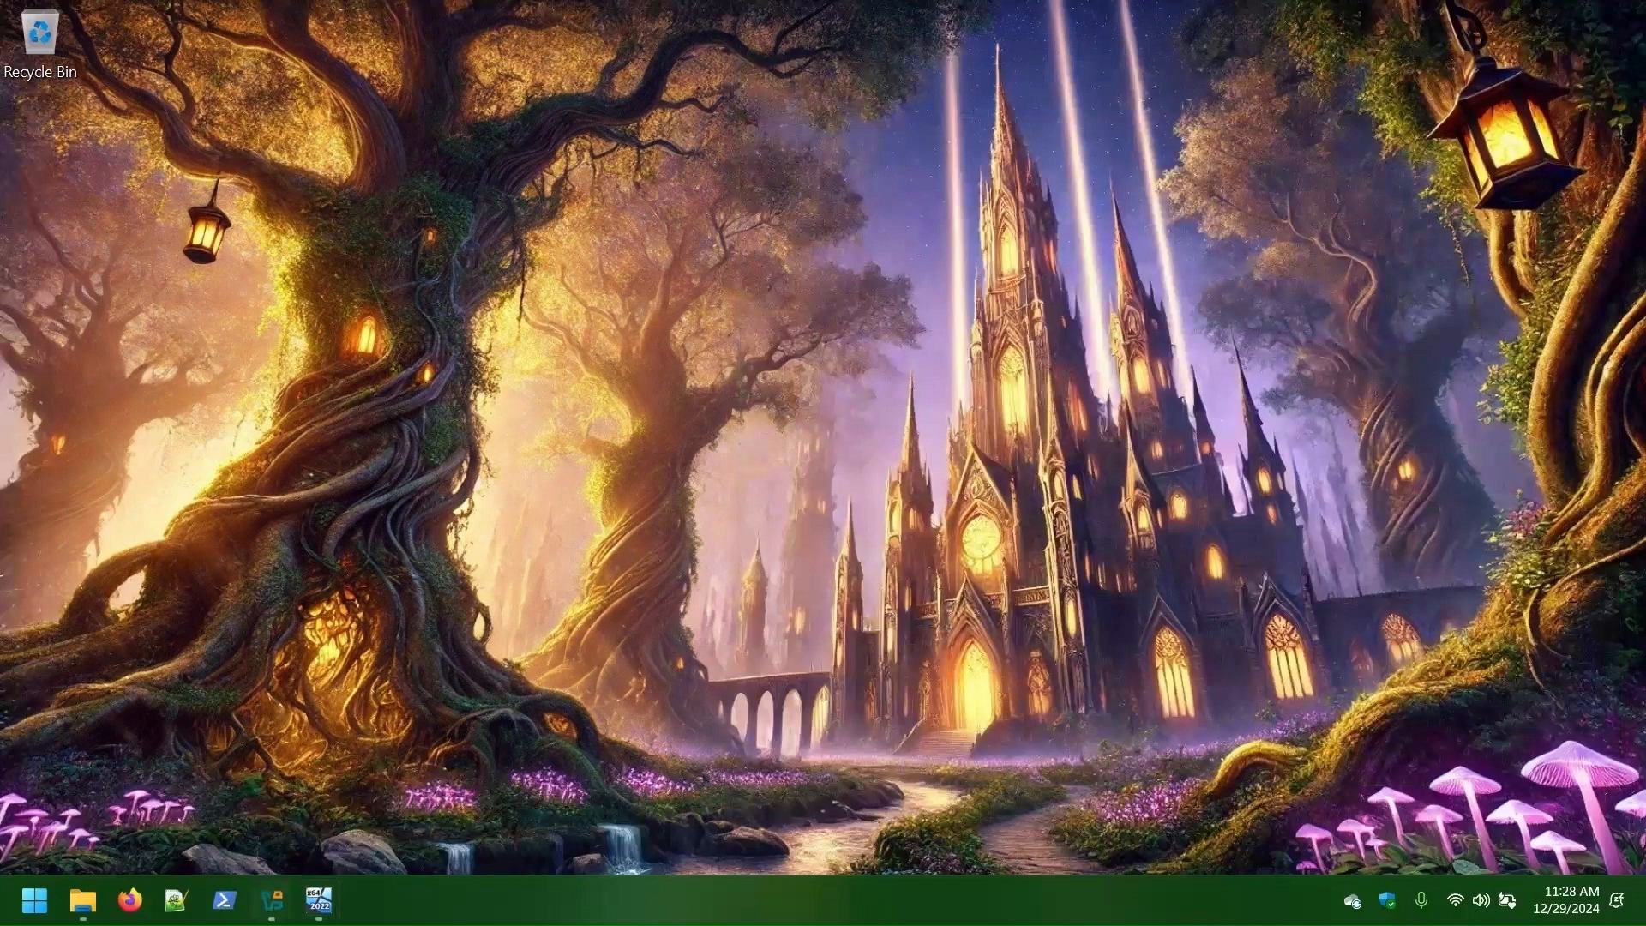
pyautogui.click(272, 900)
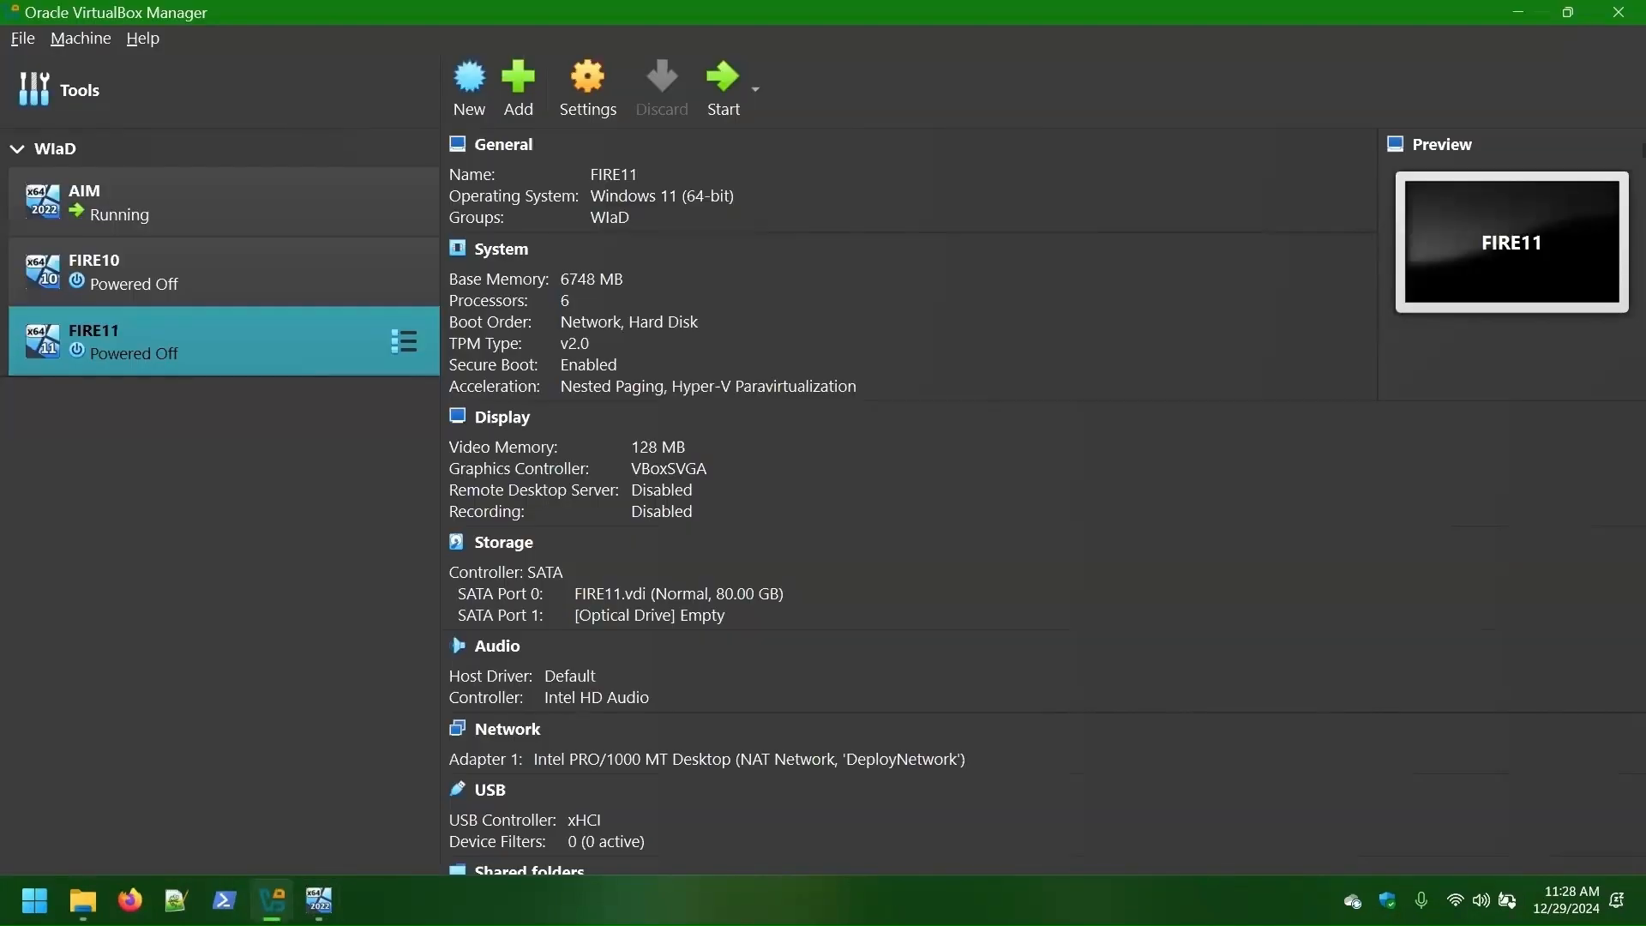
# - Open the AIM server and start a role-based Add Roles and Features install targeting AIM
pyautogui.doubleClick(147, 213)
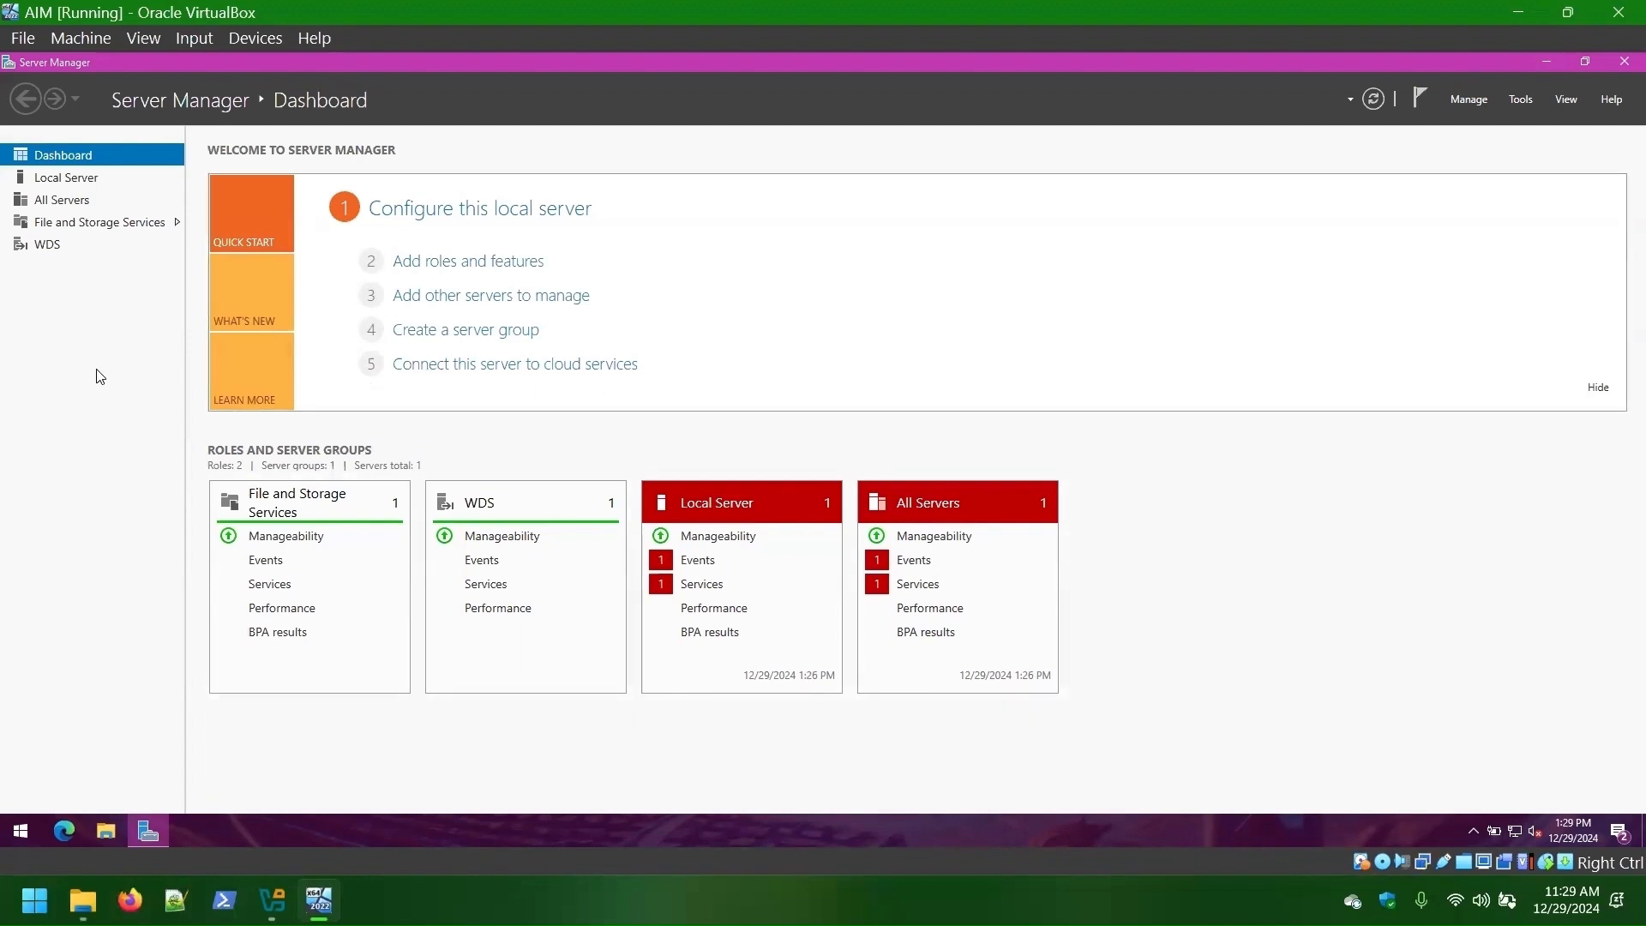
pyautogui.click(1456, 102)
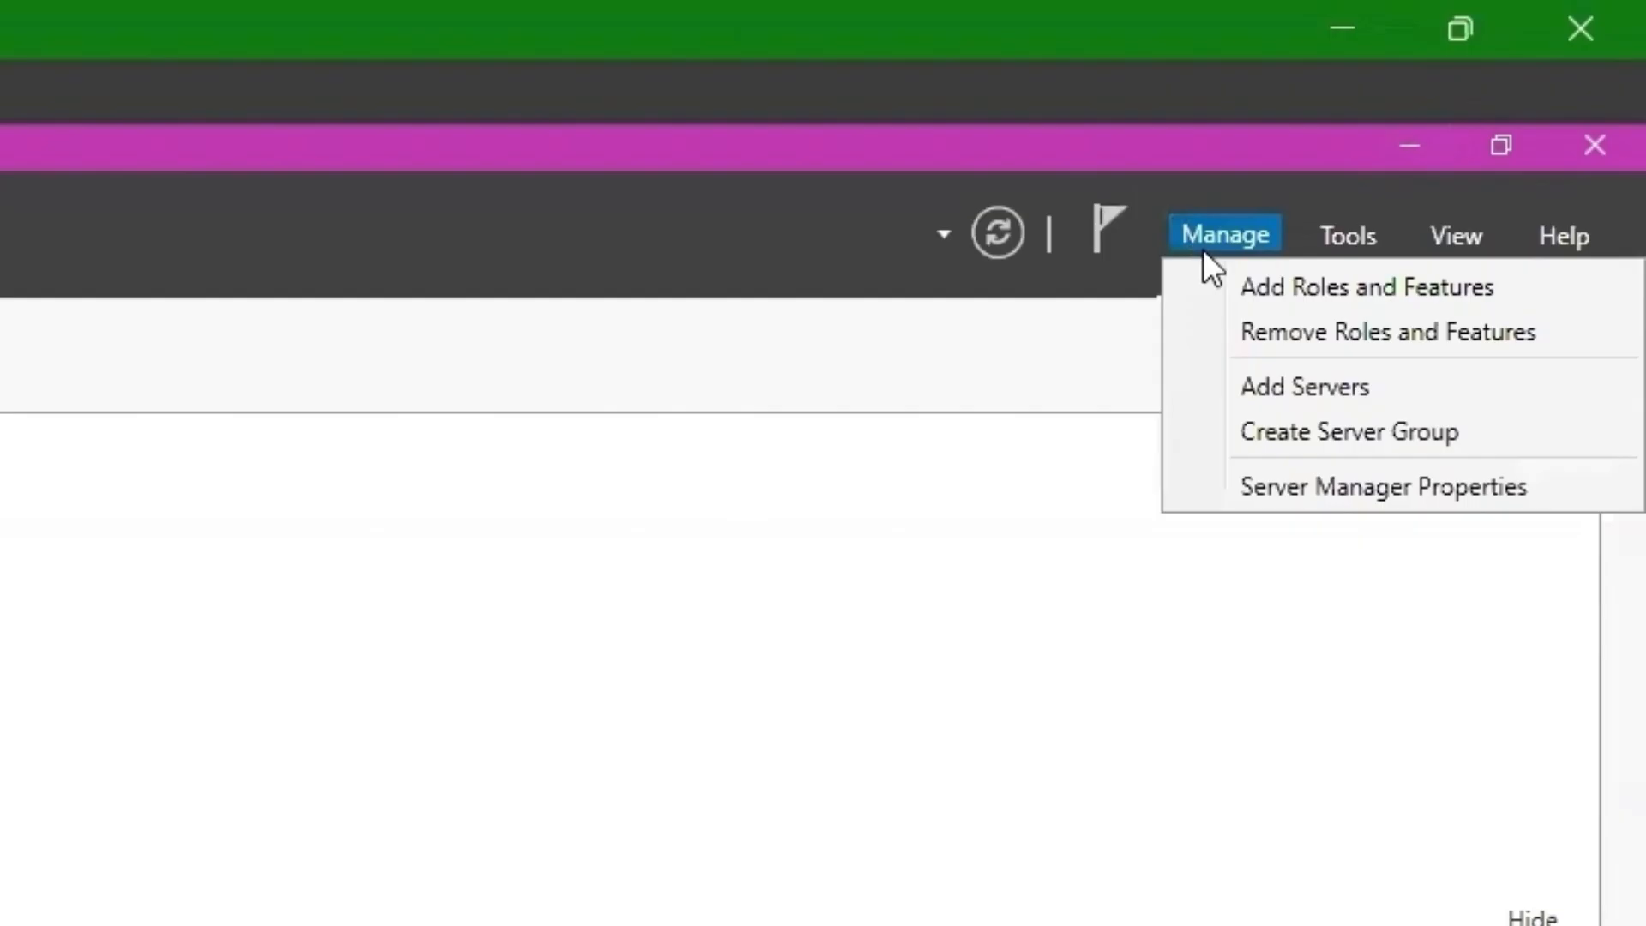
pyautogui.click(1296, 283)
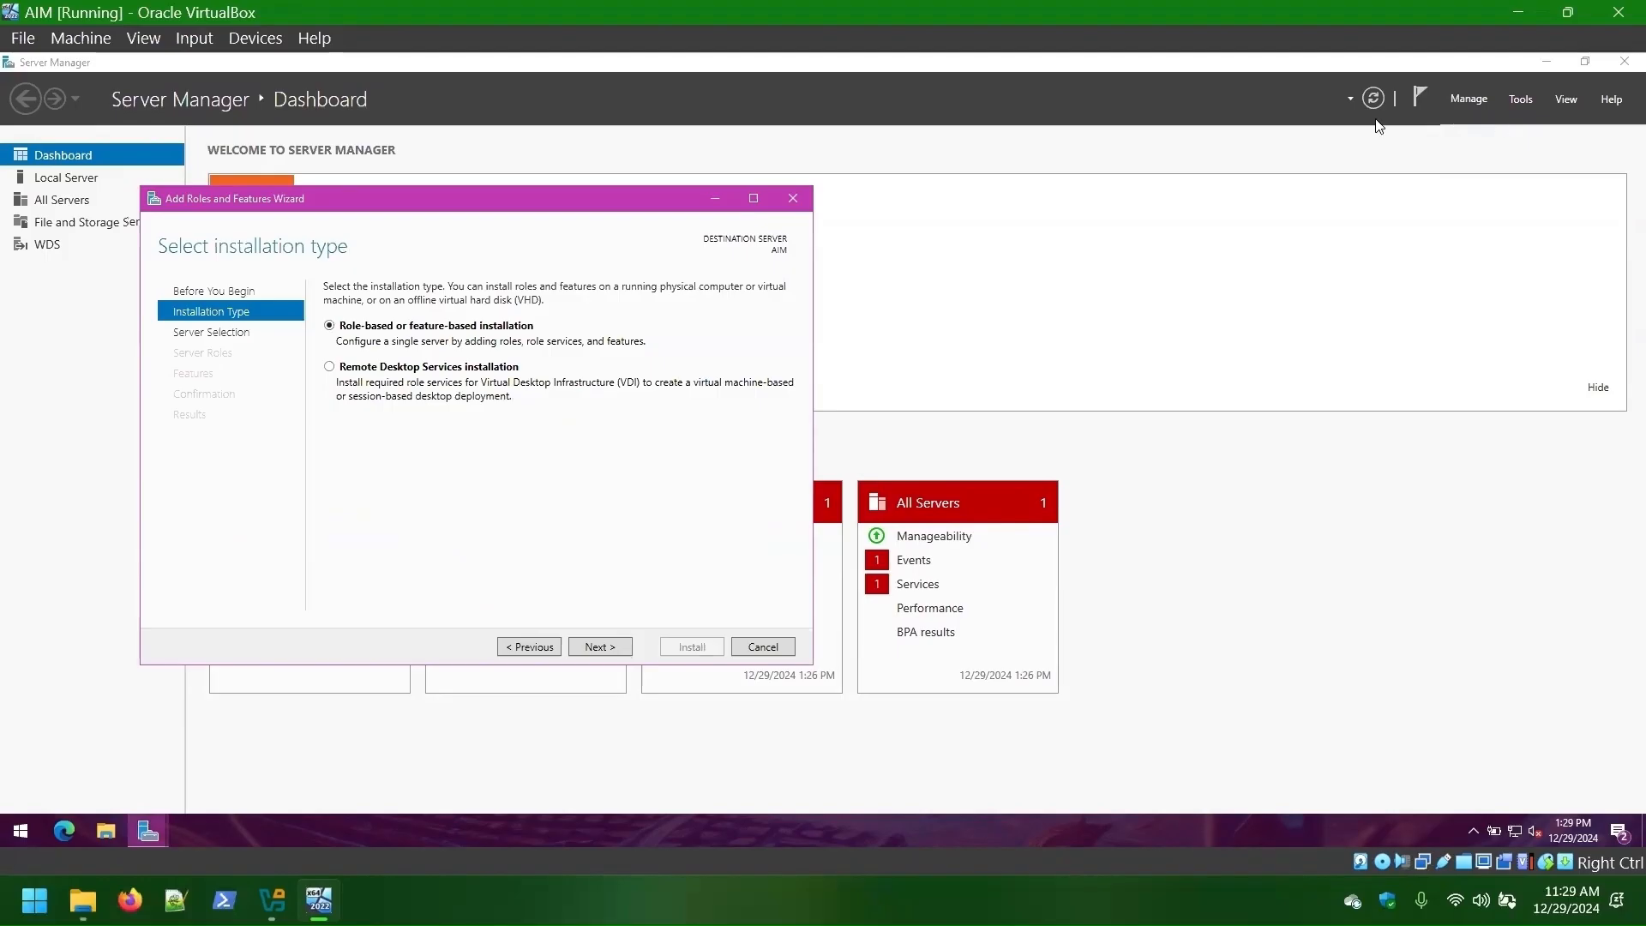
pyautogui.click(599, 647)
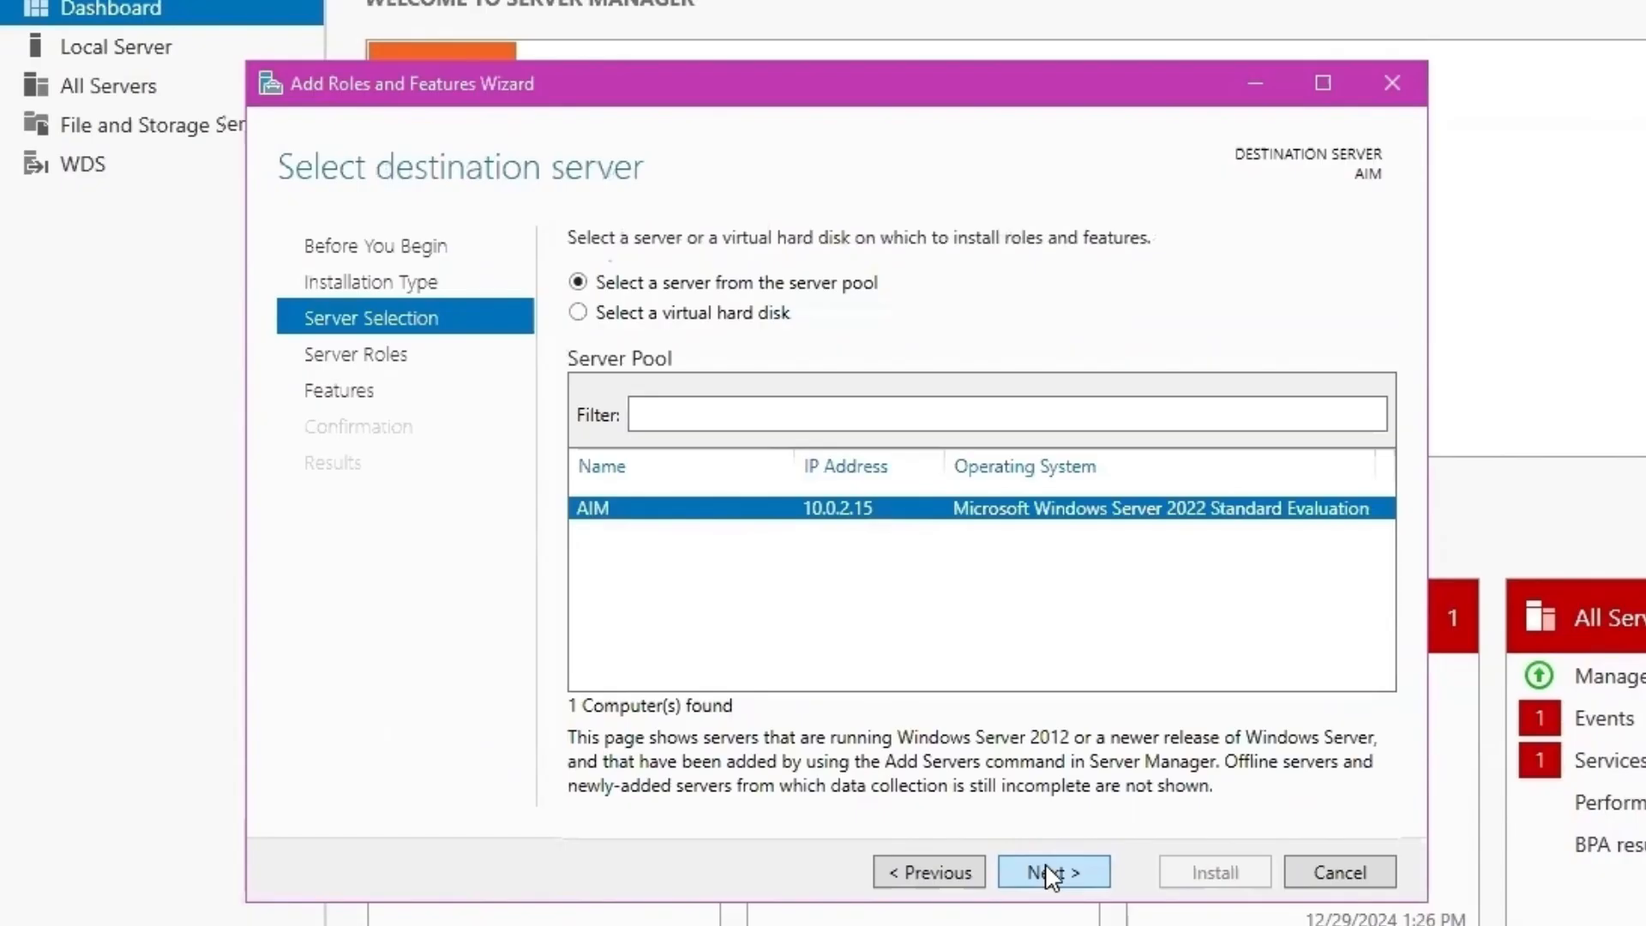
pyautogui.click(599, 649)
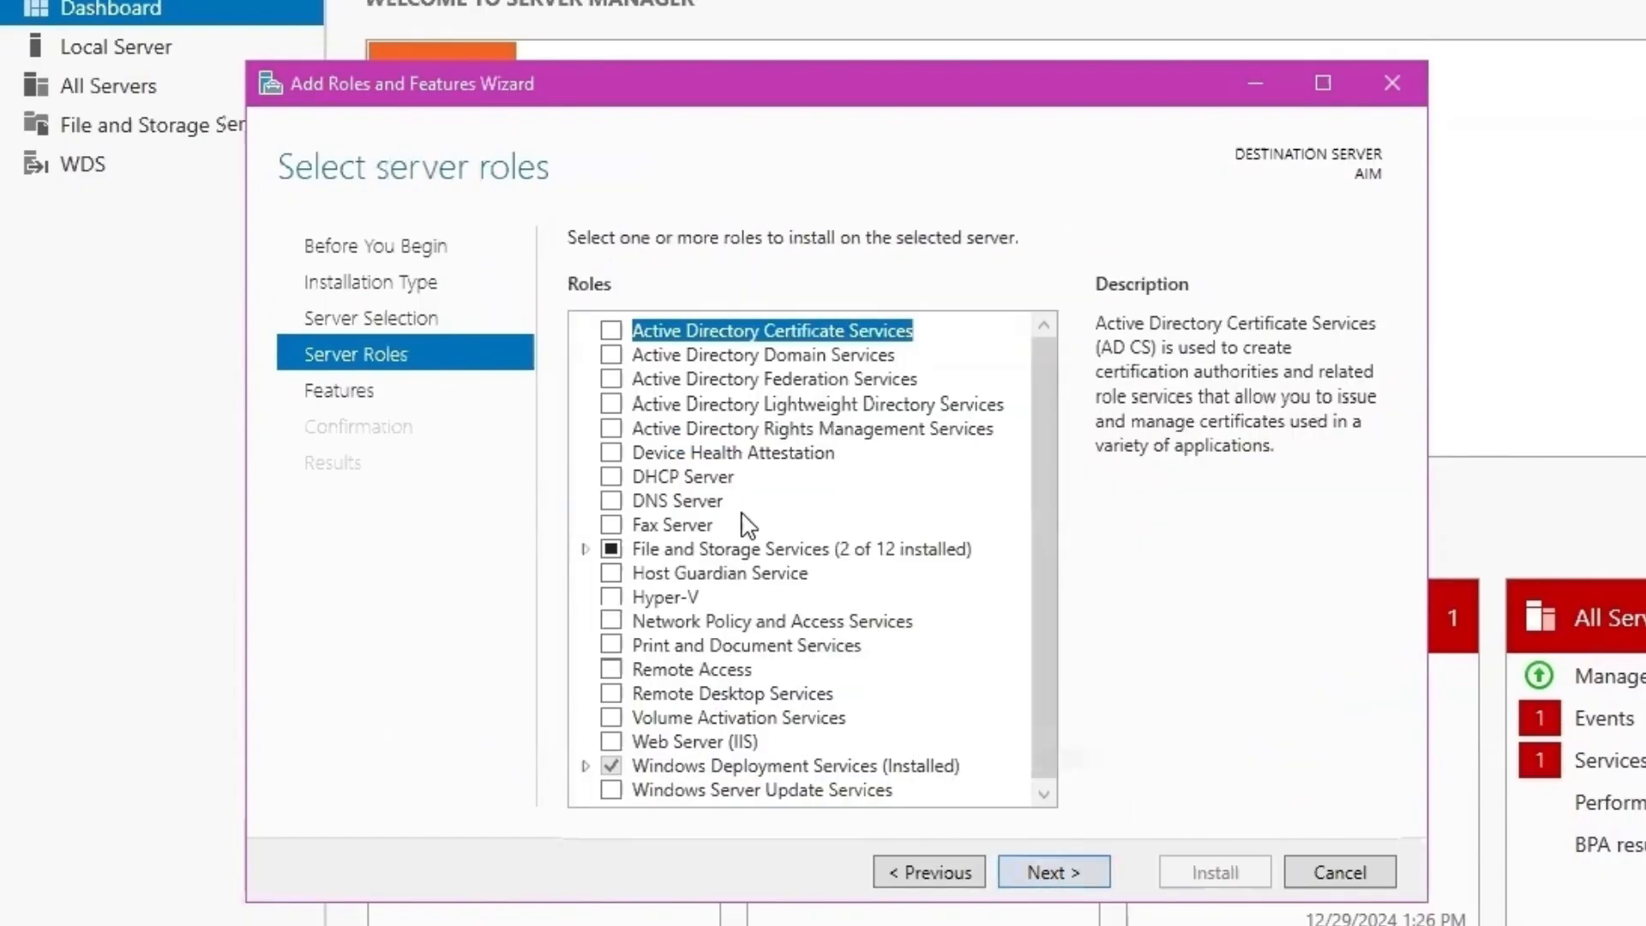
# - Select DHCP Server and DNS Server roles with their management features and proceed to install
pyautogui.click(611, 472)
pyautogui.click(926, 735)
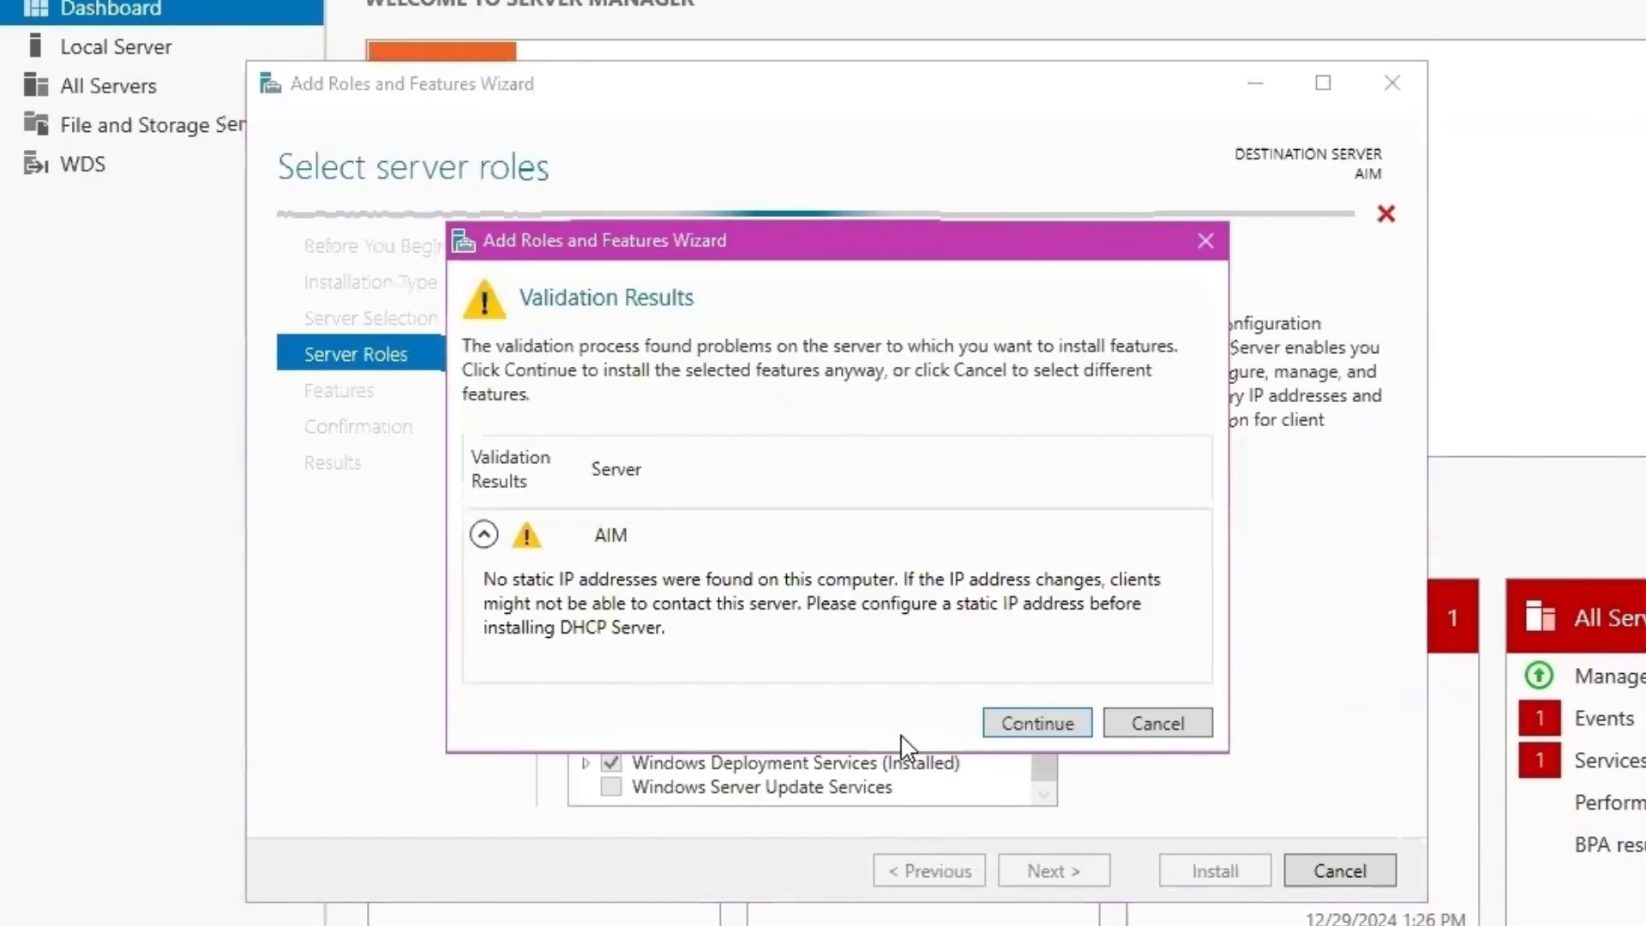
pyautogui.click(1023, 715)
pyautogui.click(611, 496)
pyautogui.click(928, 838)
pyautogui.click(1040, 720)
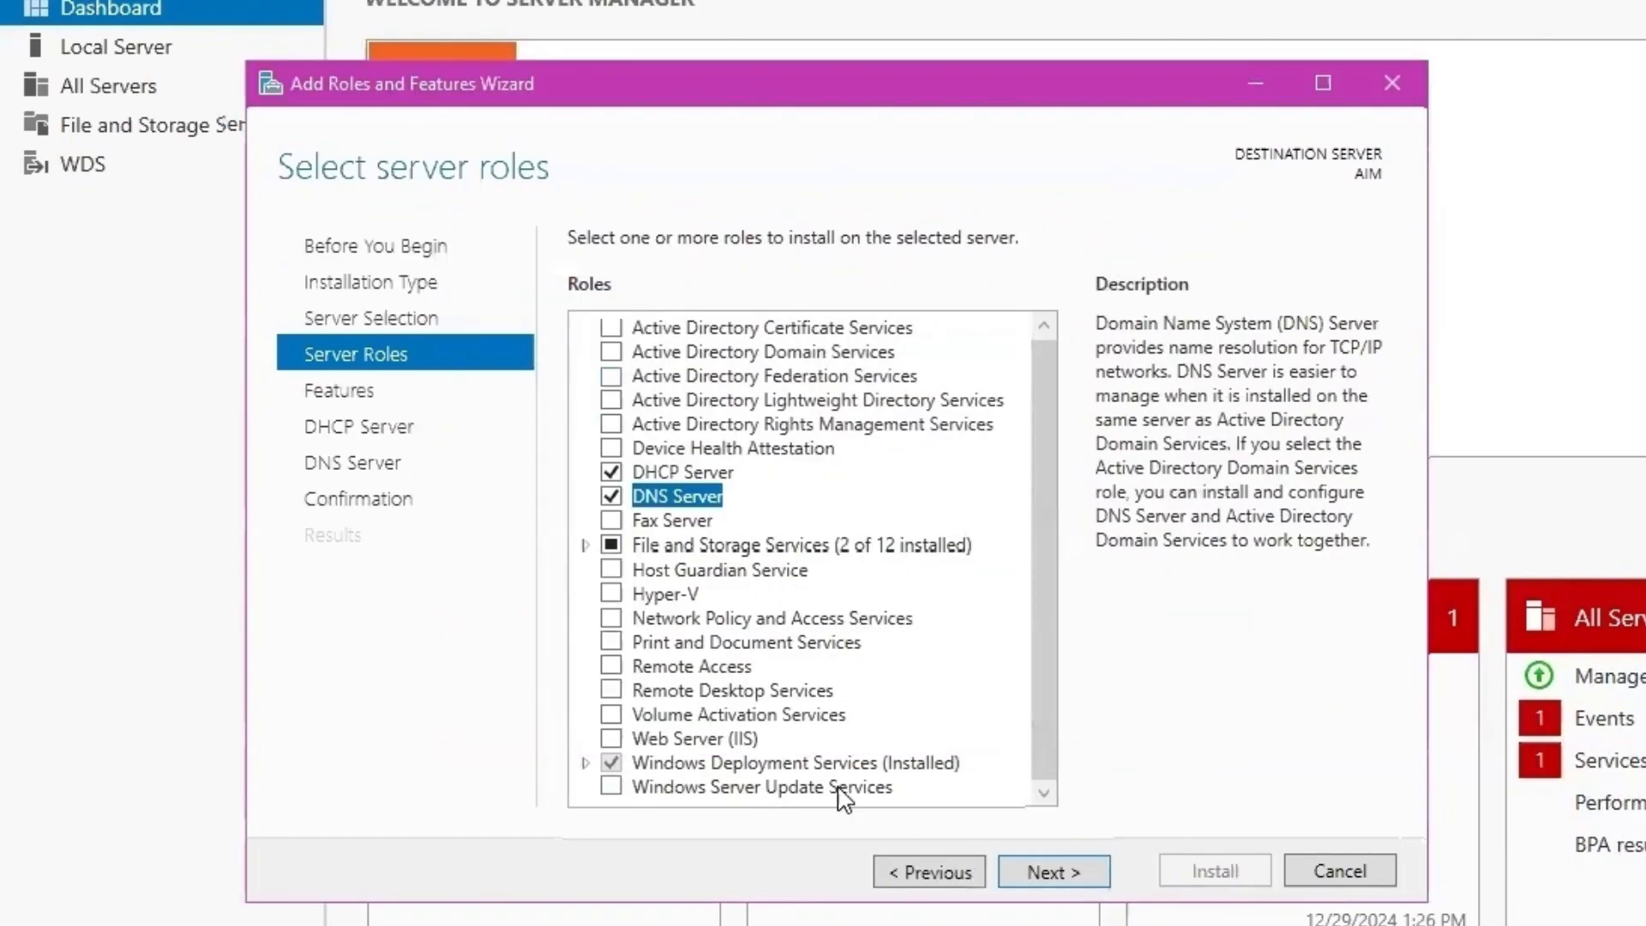
pyautogui.click(1054, 871)
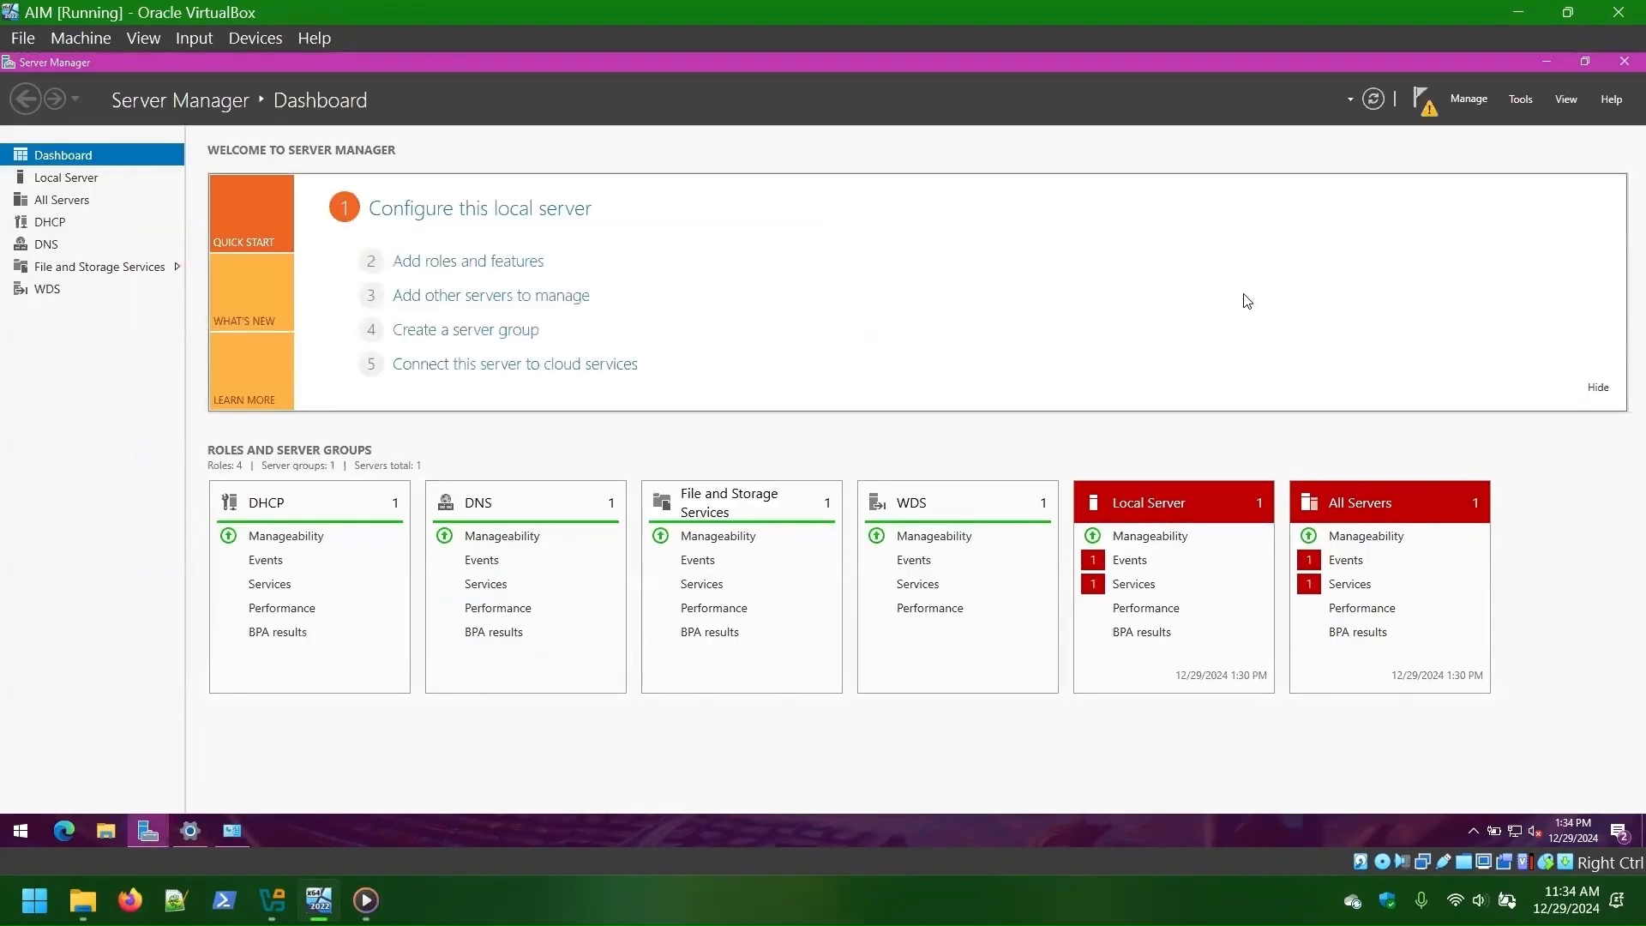
pyautogui.click(21, 830)
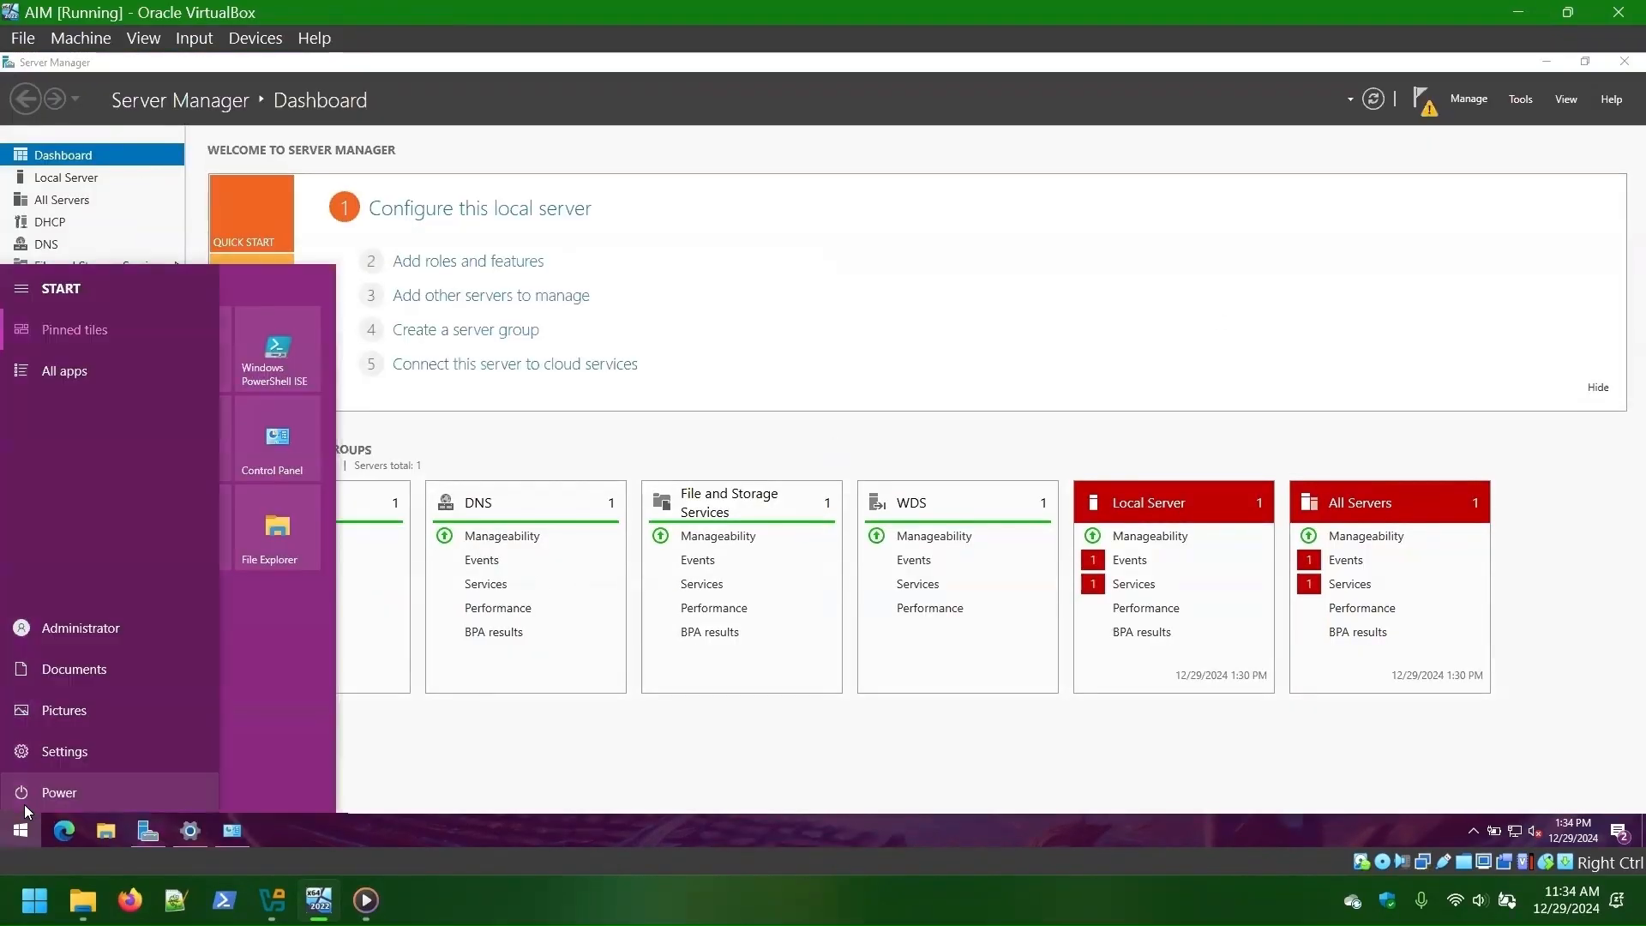
# - Shut down AIM, uncheck Enable DHCP on the DeployNetwork NAT network, and boot AIM again
pyautogui.click(26, 793)
pyautogui.click(61, 723)
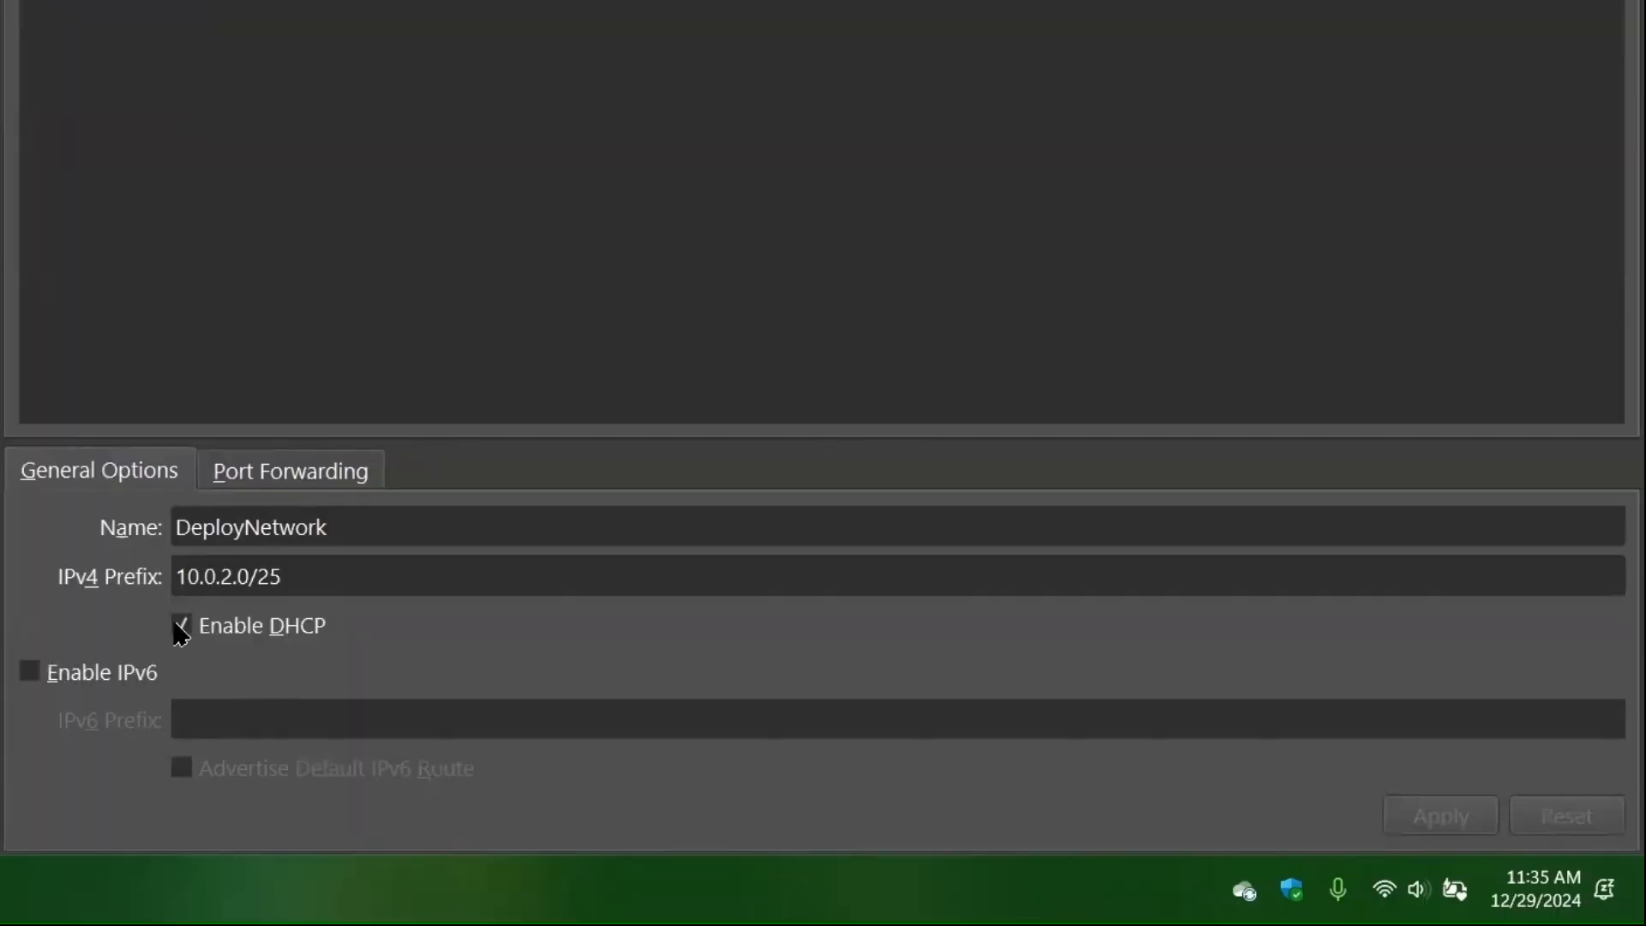
pyautogui.click(574, 709)
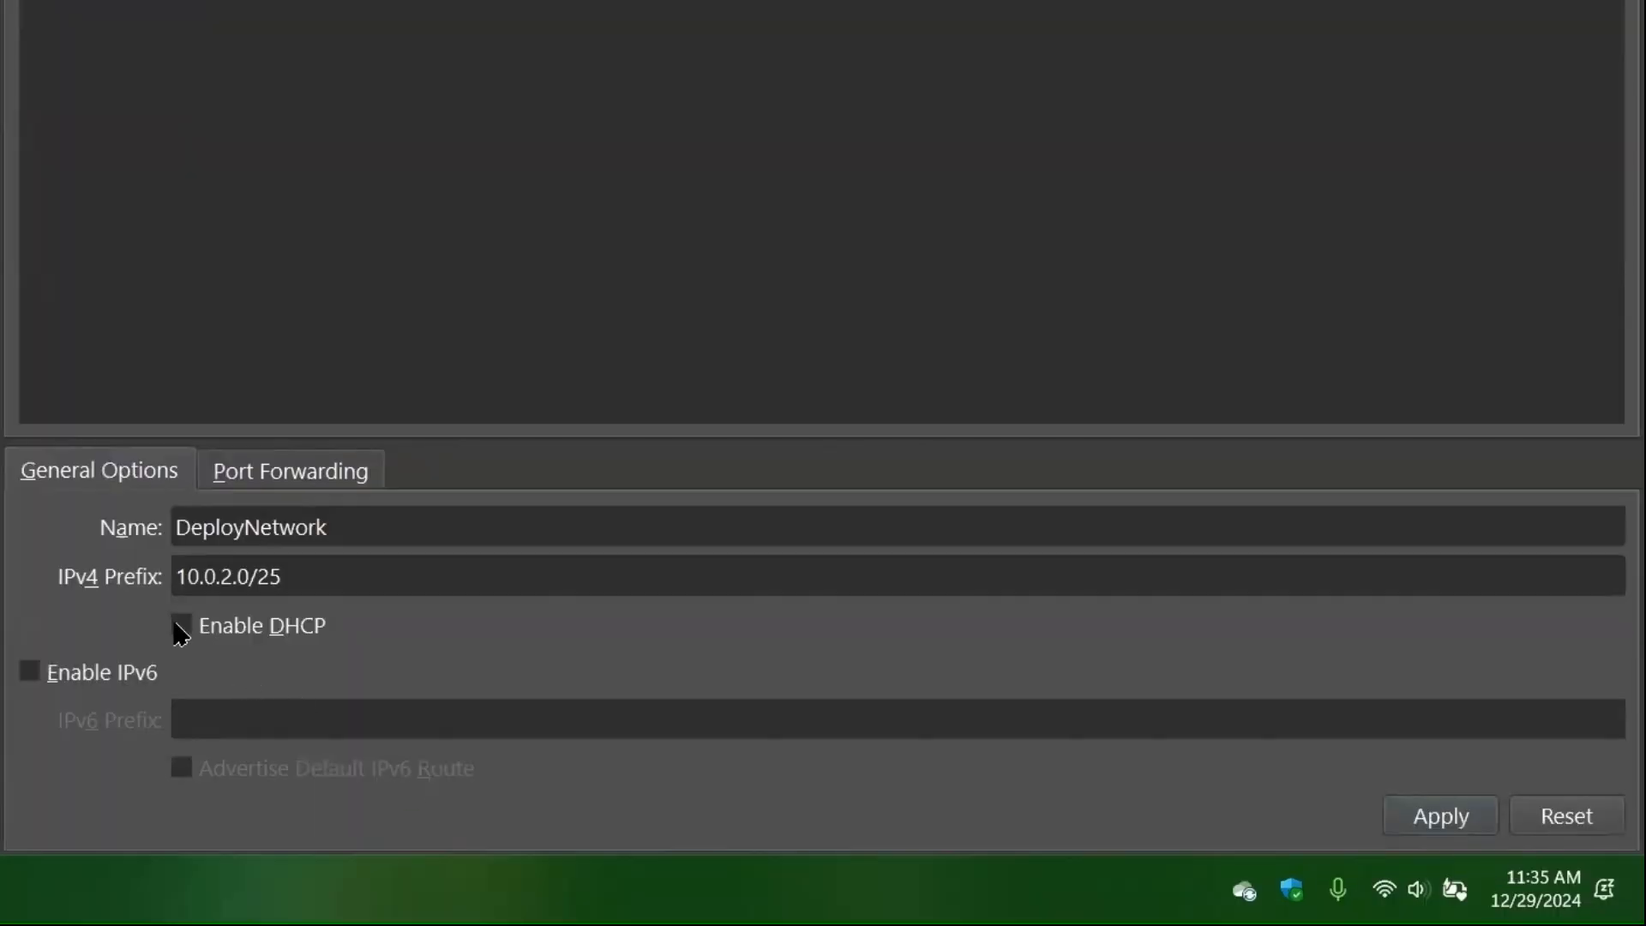
pyautogui.click(1442, 818)
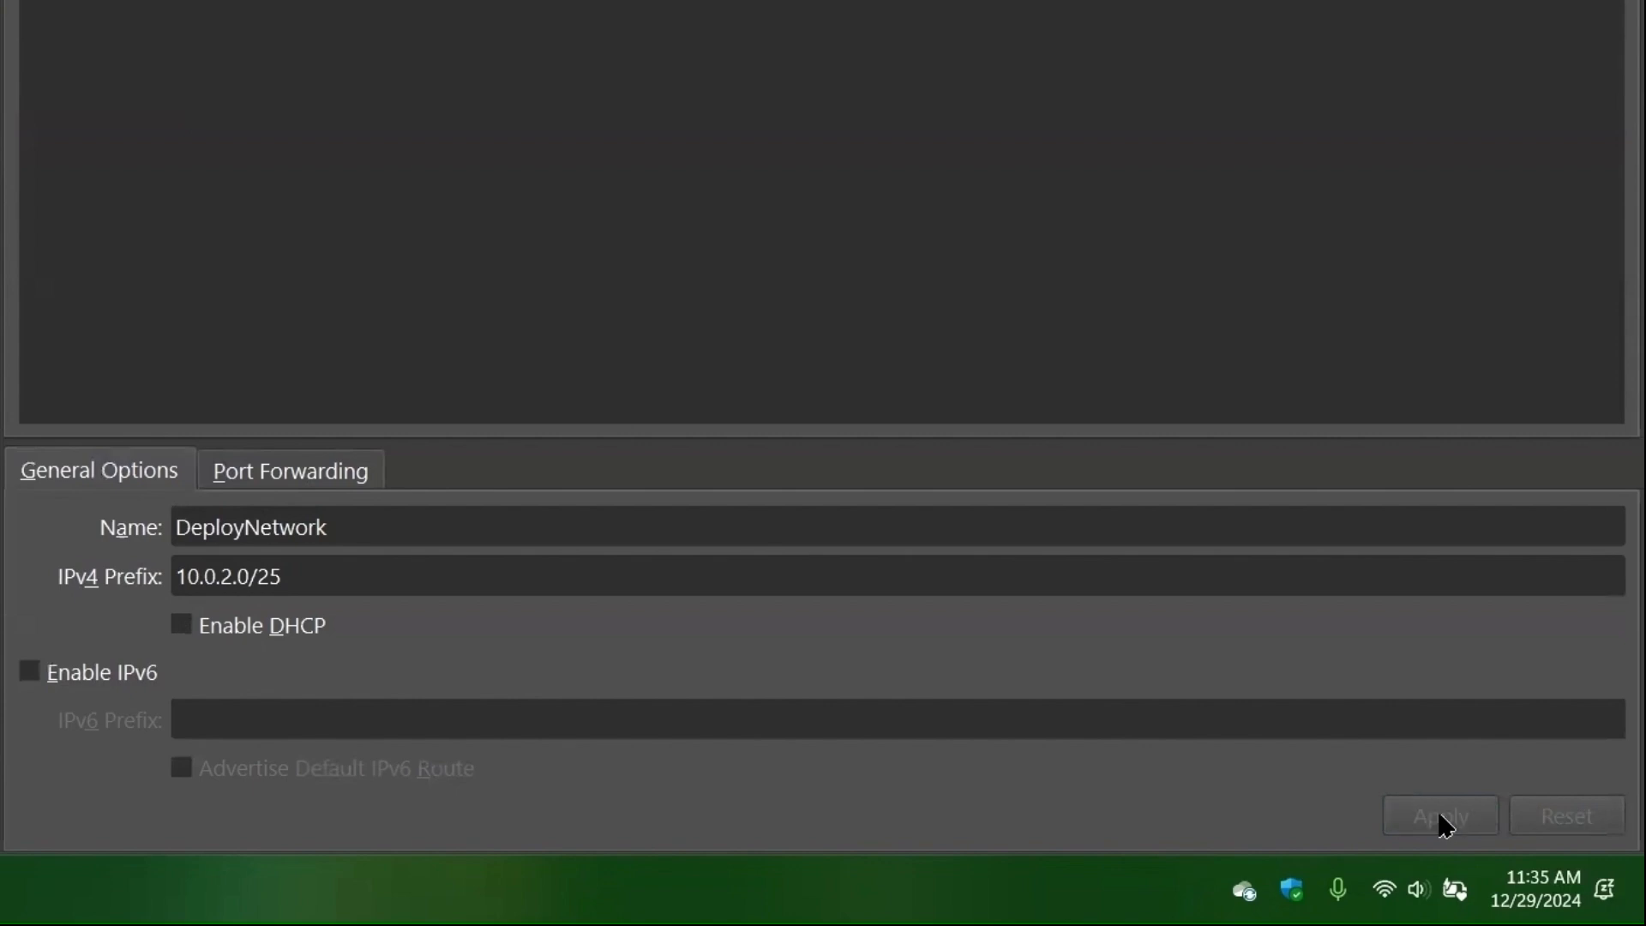
pyautogui.doubleClick(232, 202)
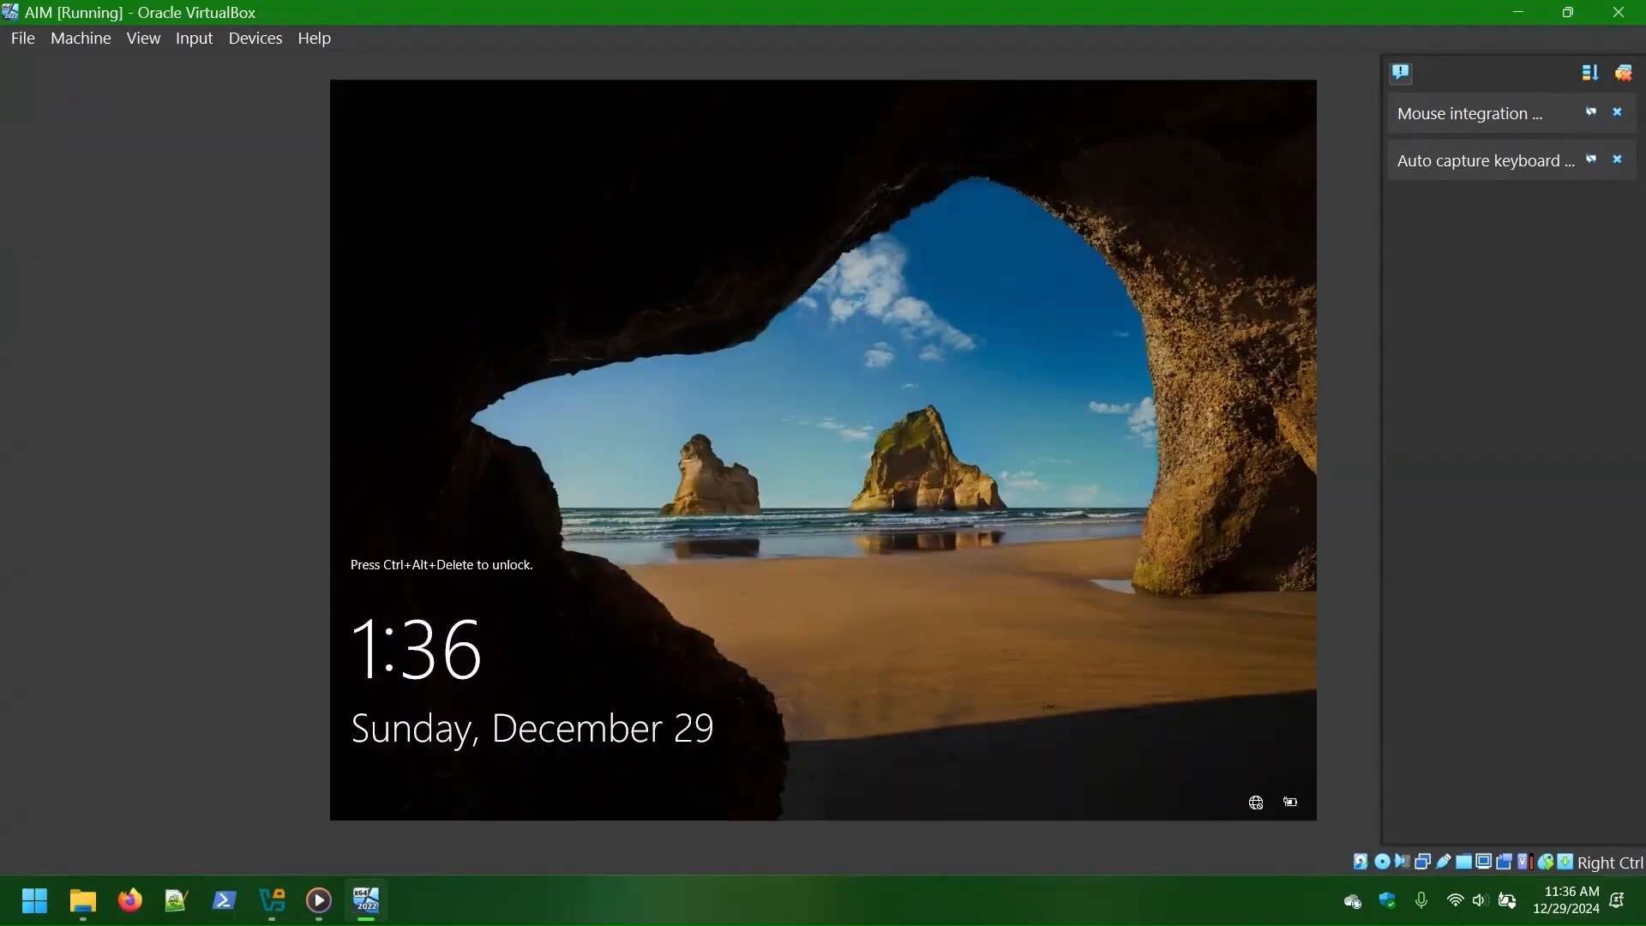
# - Sign in to AIM and review the All Servers list and DNS post-deployment notices
pyautogui.click(255, 38)
pyautogui.write('*******')
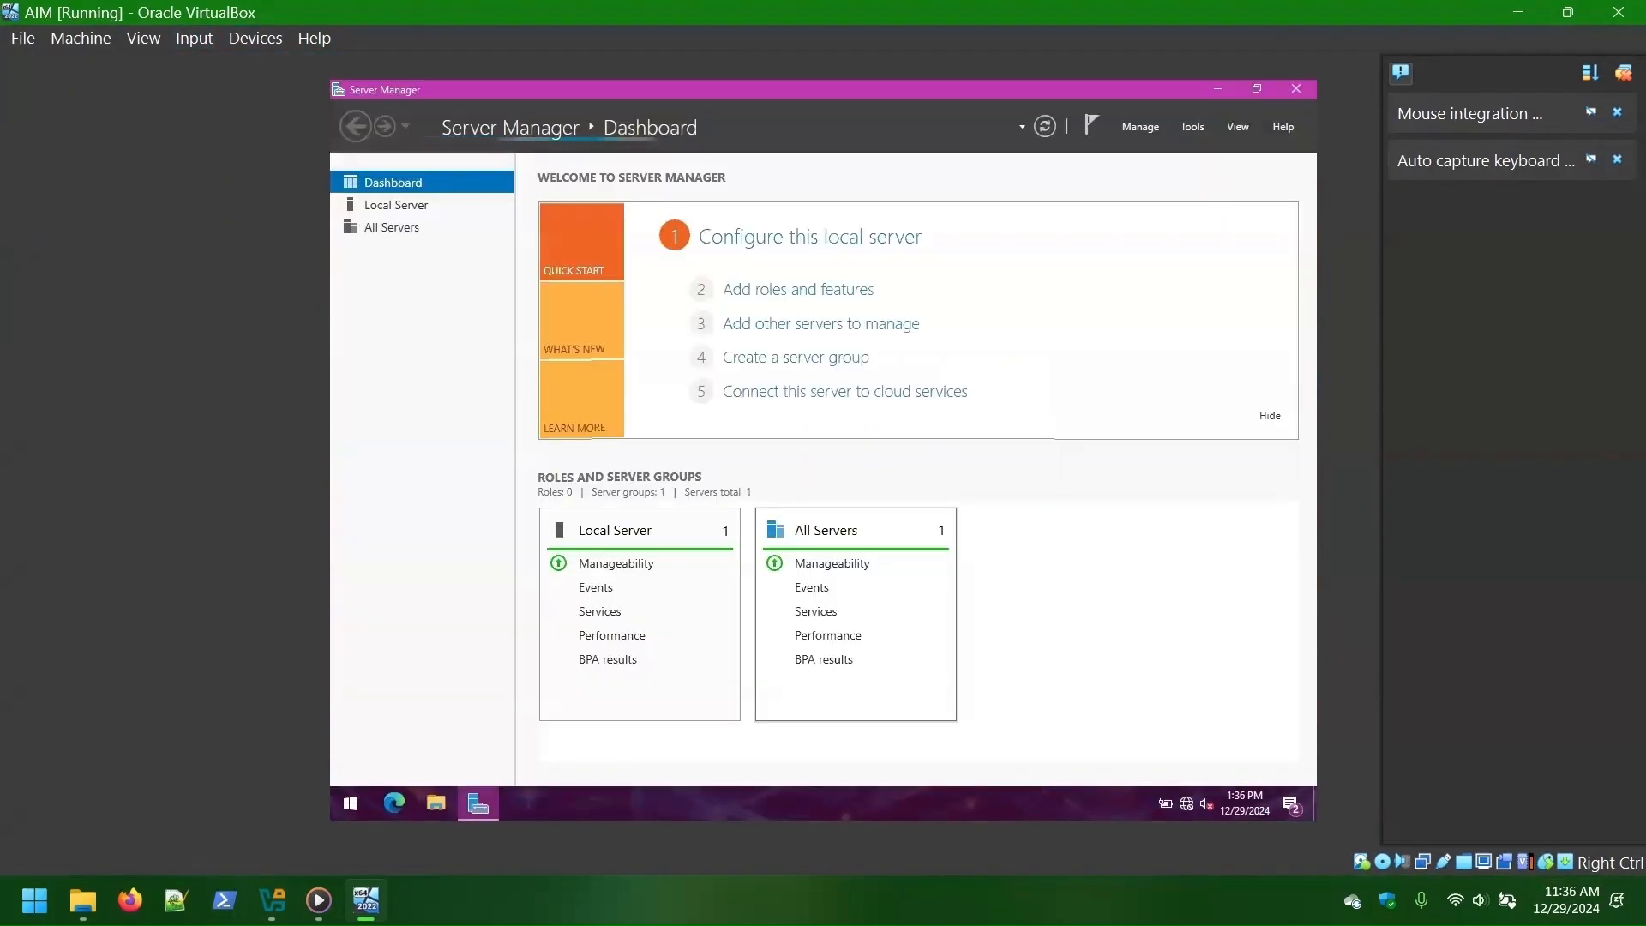
pyautogui.click(396, 204)
pyautogui.click(393, 226)
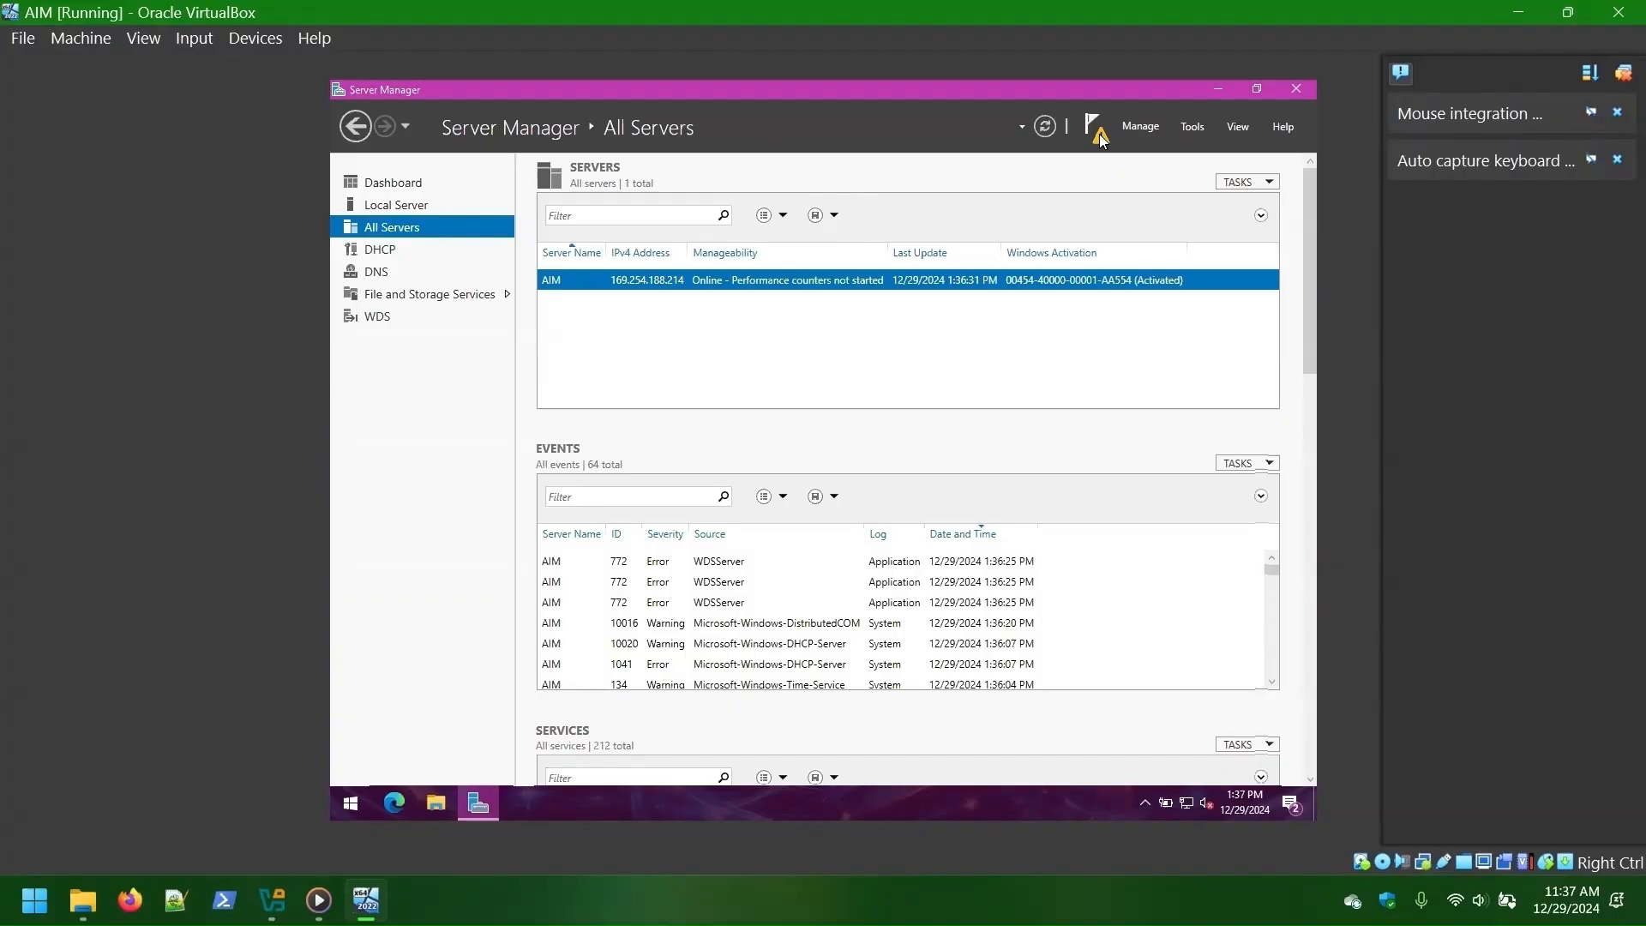
pyautogui.click(1099, 134)
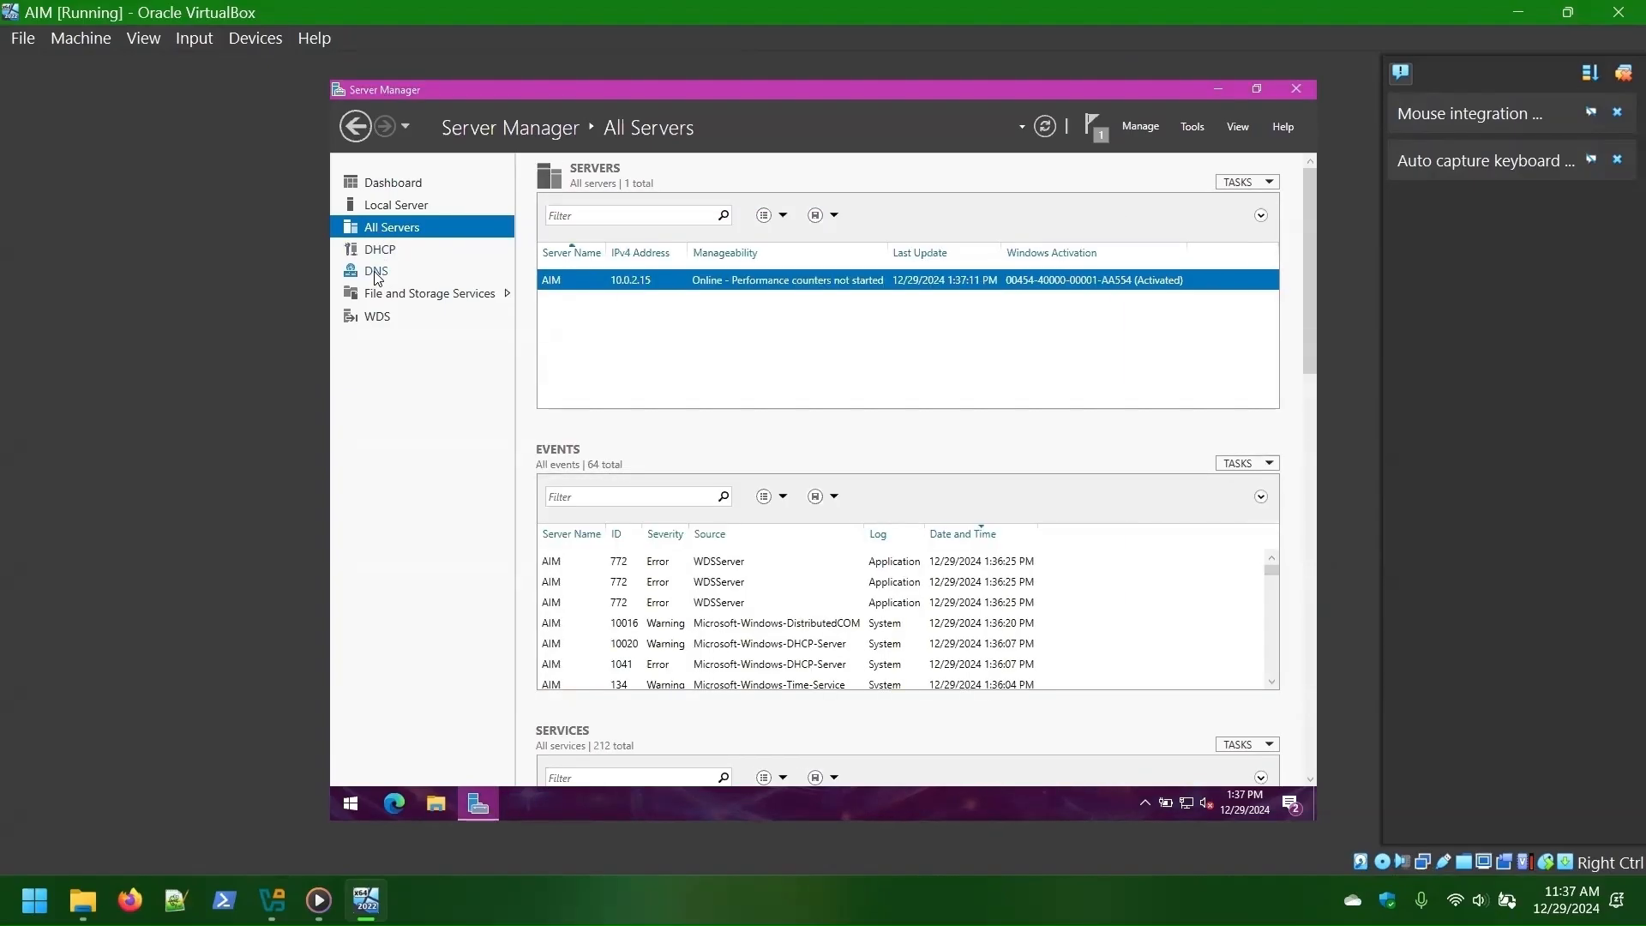
pyautogui.click(377, 274)
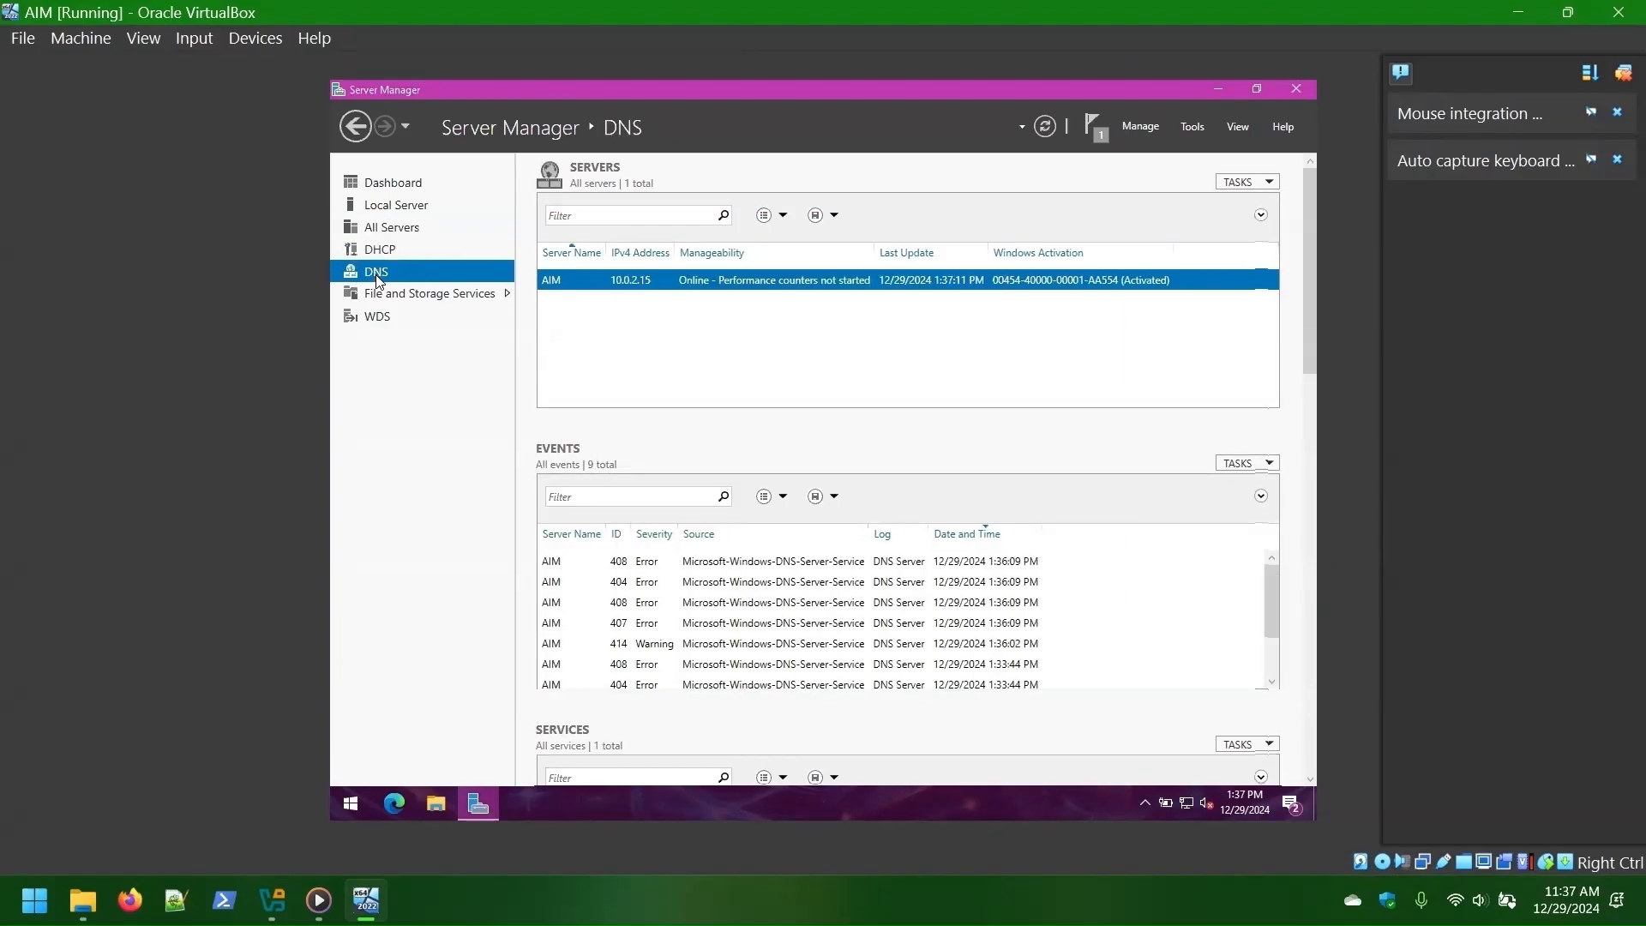
# - Search 'network' and open the Ethernet adapter's Properties from Network Connections
pyautogui.click(349, 803)
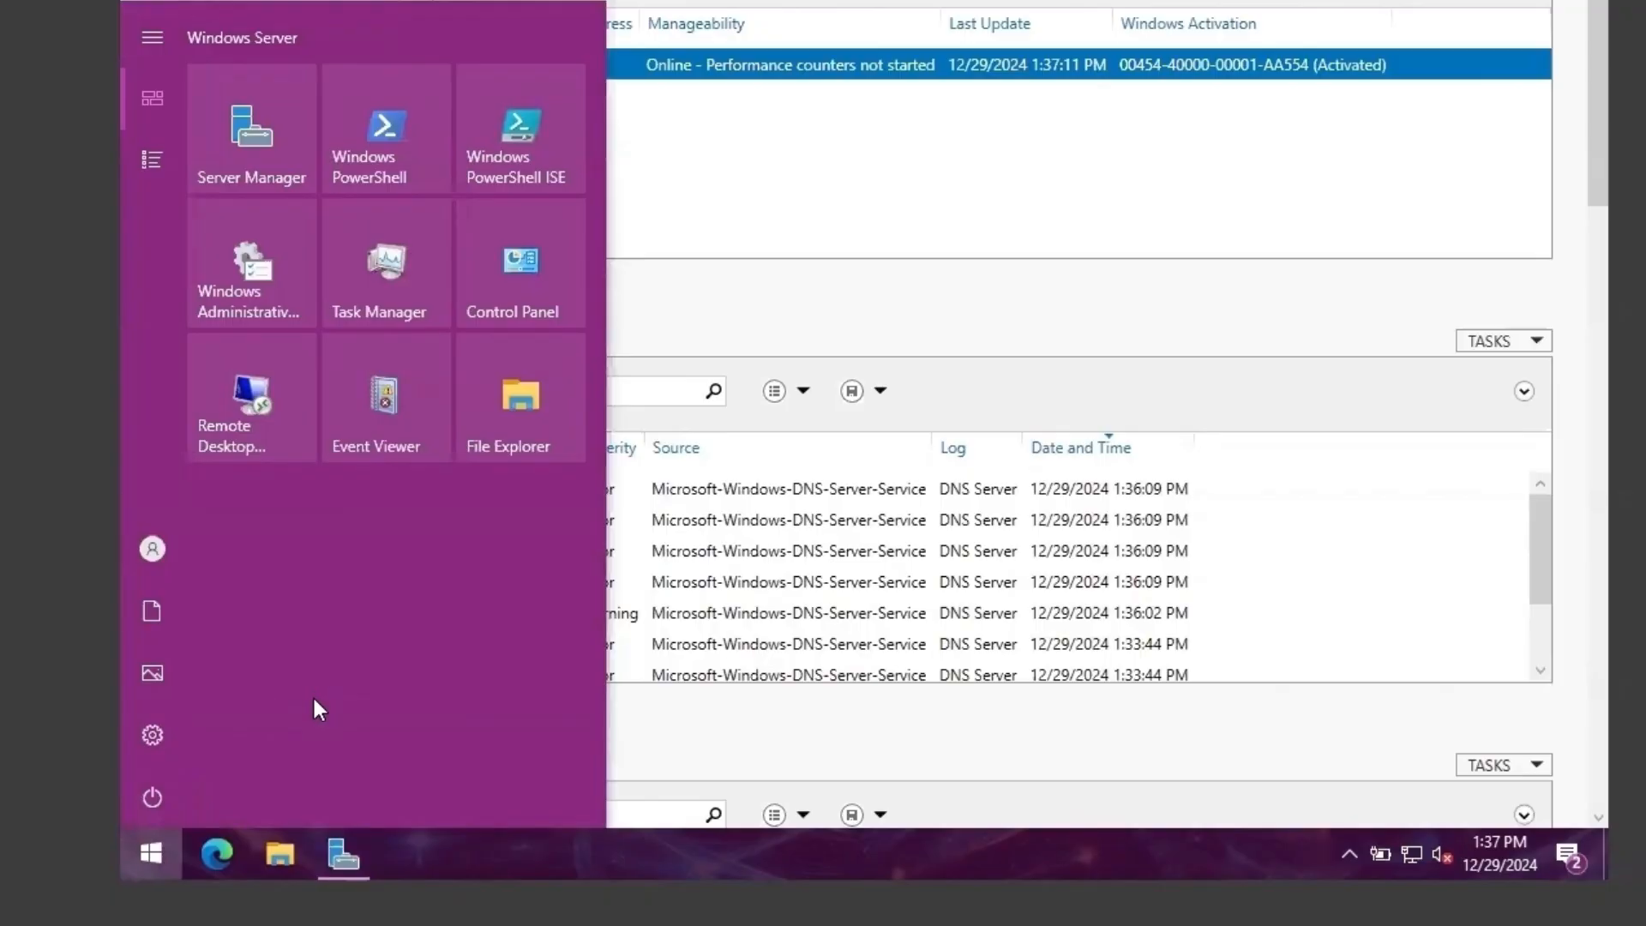
pyautogui.write('network')
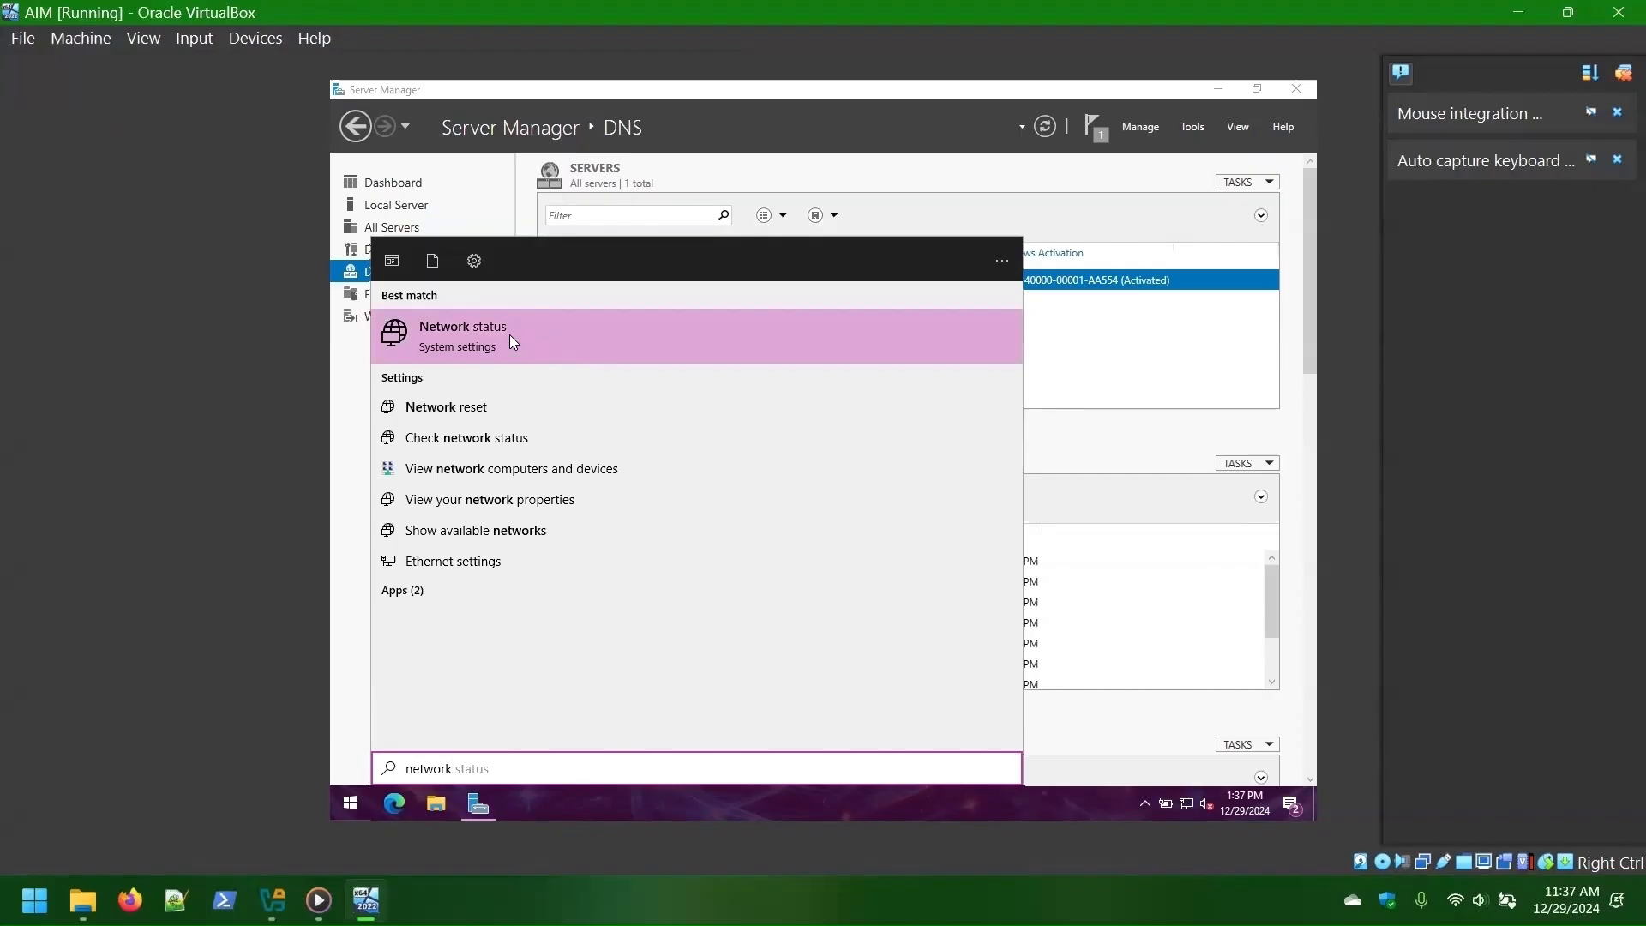
pyautogui.click(512, 341)
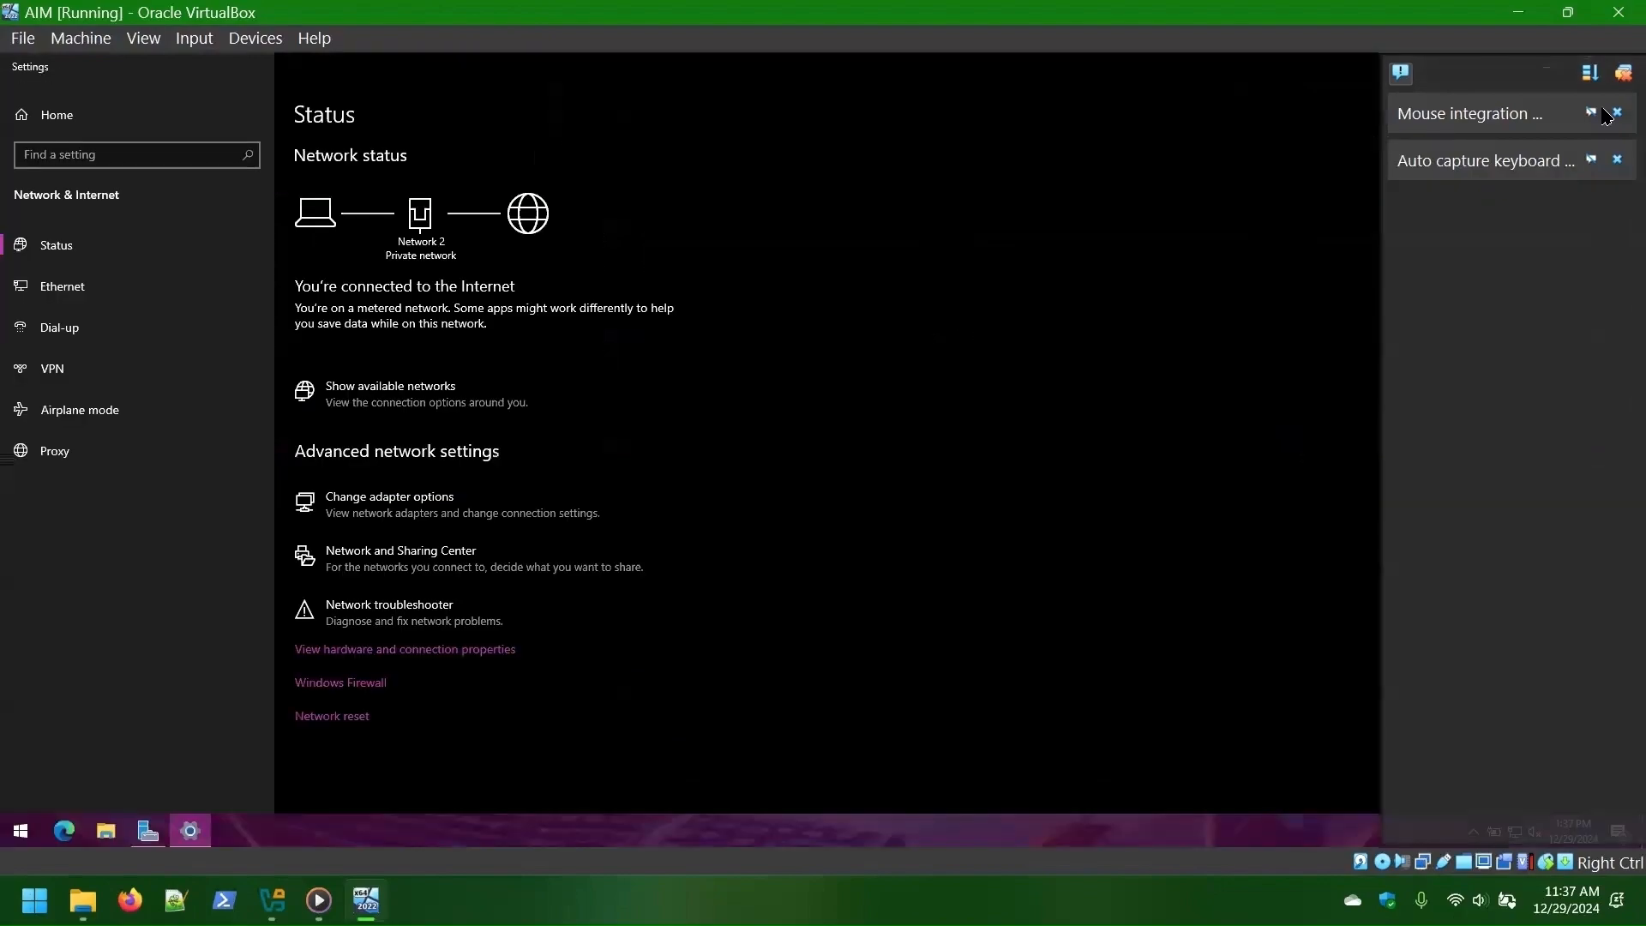
pyautogui.click(390, 501)
pyautogui.rightClick(436, 307)
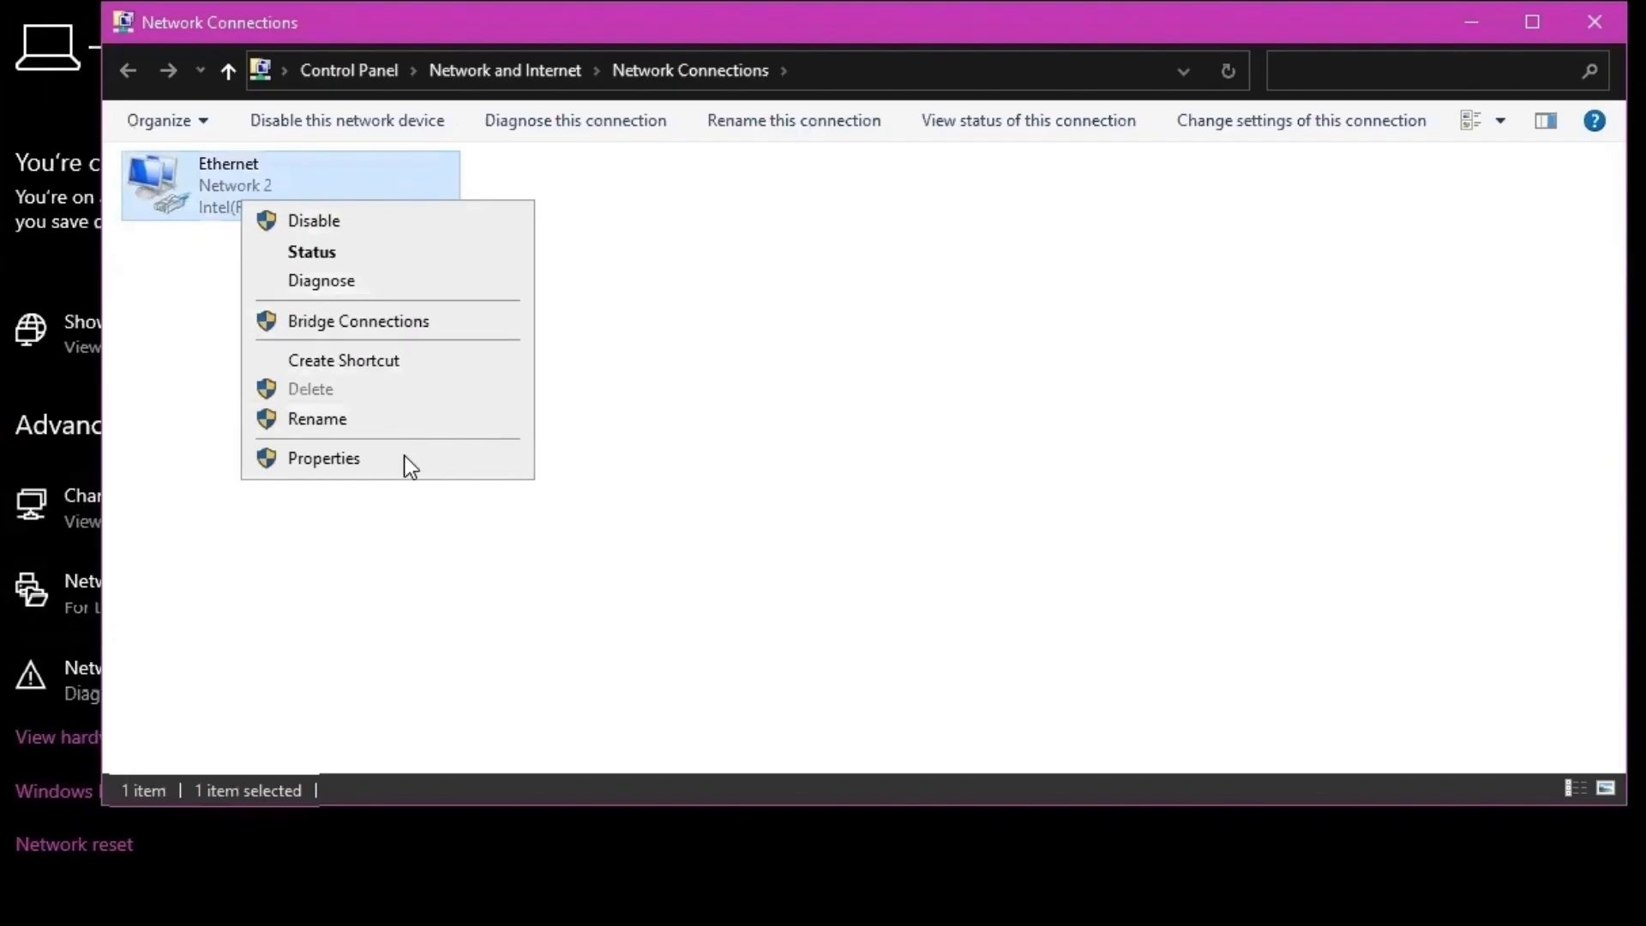
pyautogui.click(374, 459)
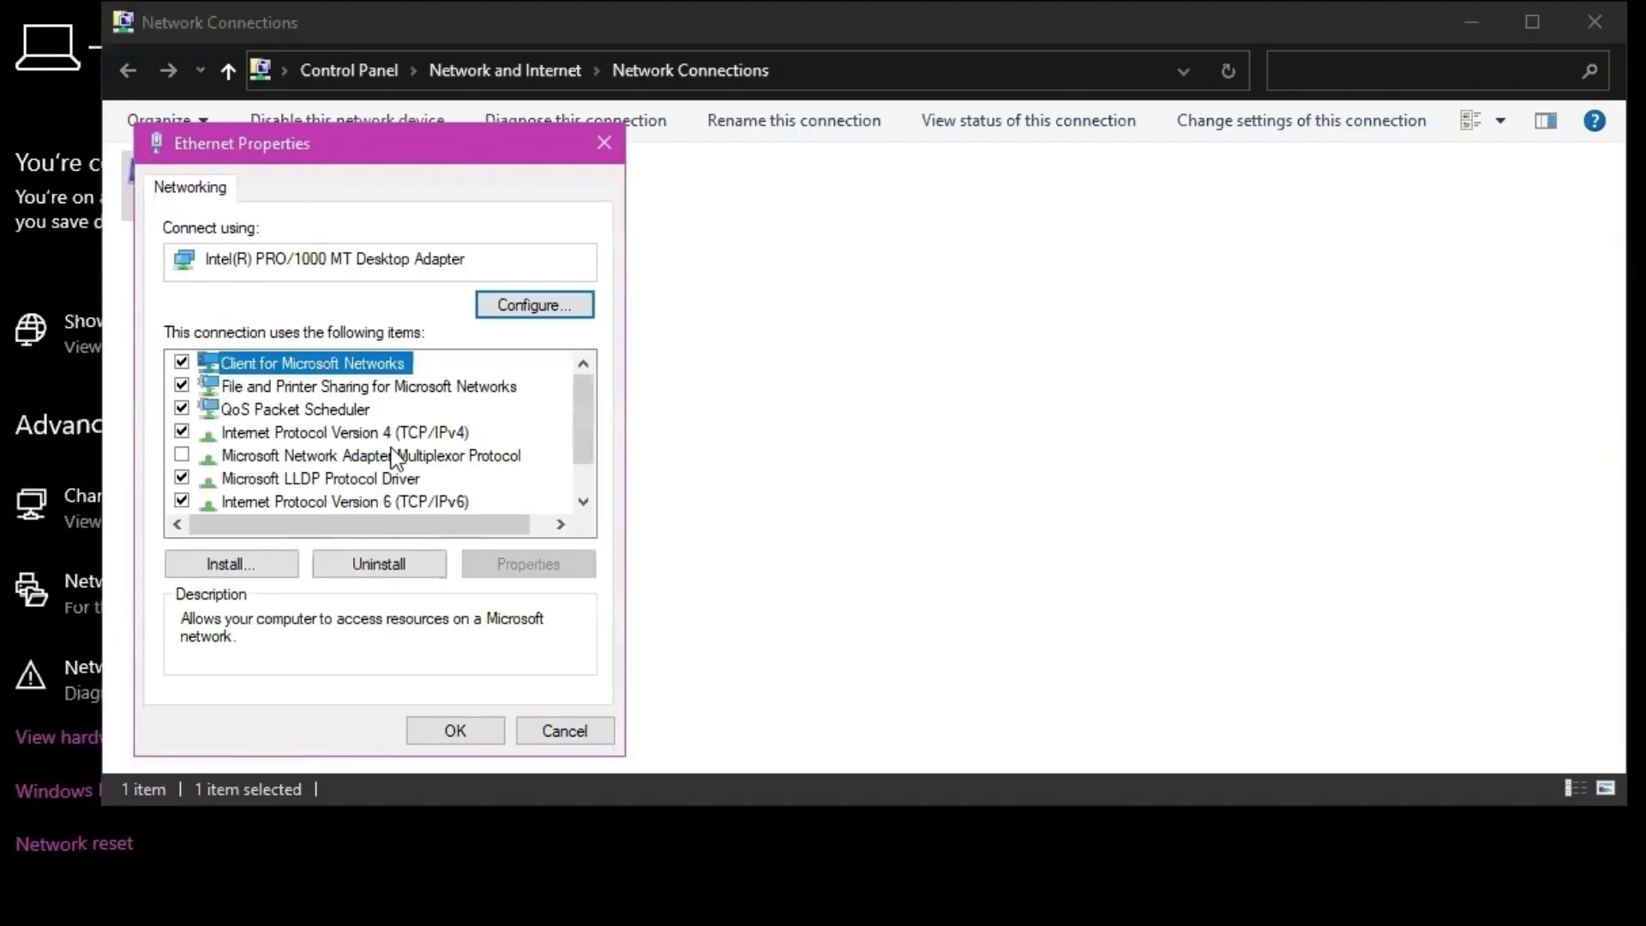
# - Give AIM's Ethernet IPv4 static address 10.0.2.30, mask 255.0.0.0, gateway 10.0.2.1, then close settings
pyautogui.click(403, 434)
pyautogui.click(519, 563)
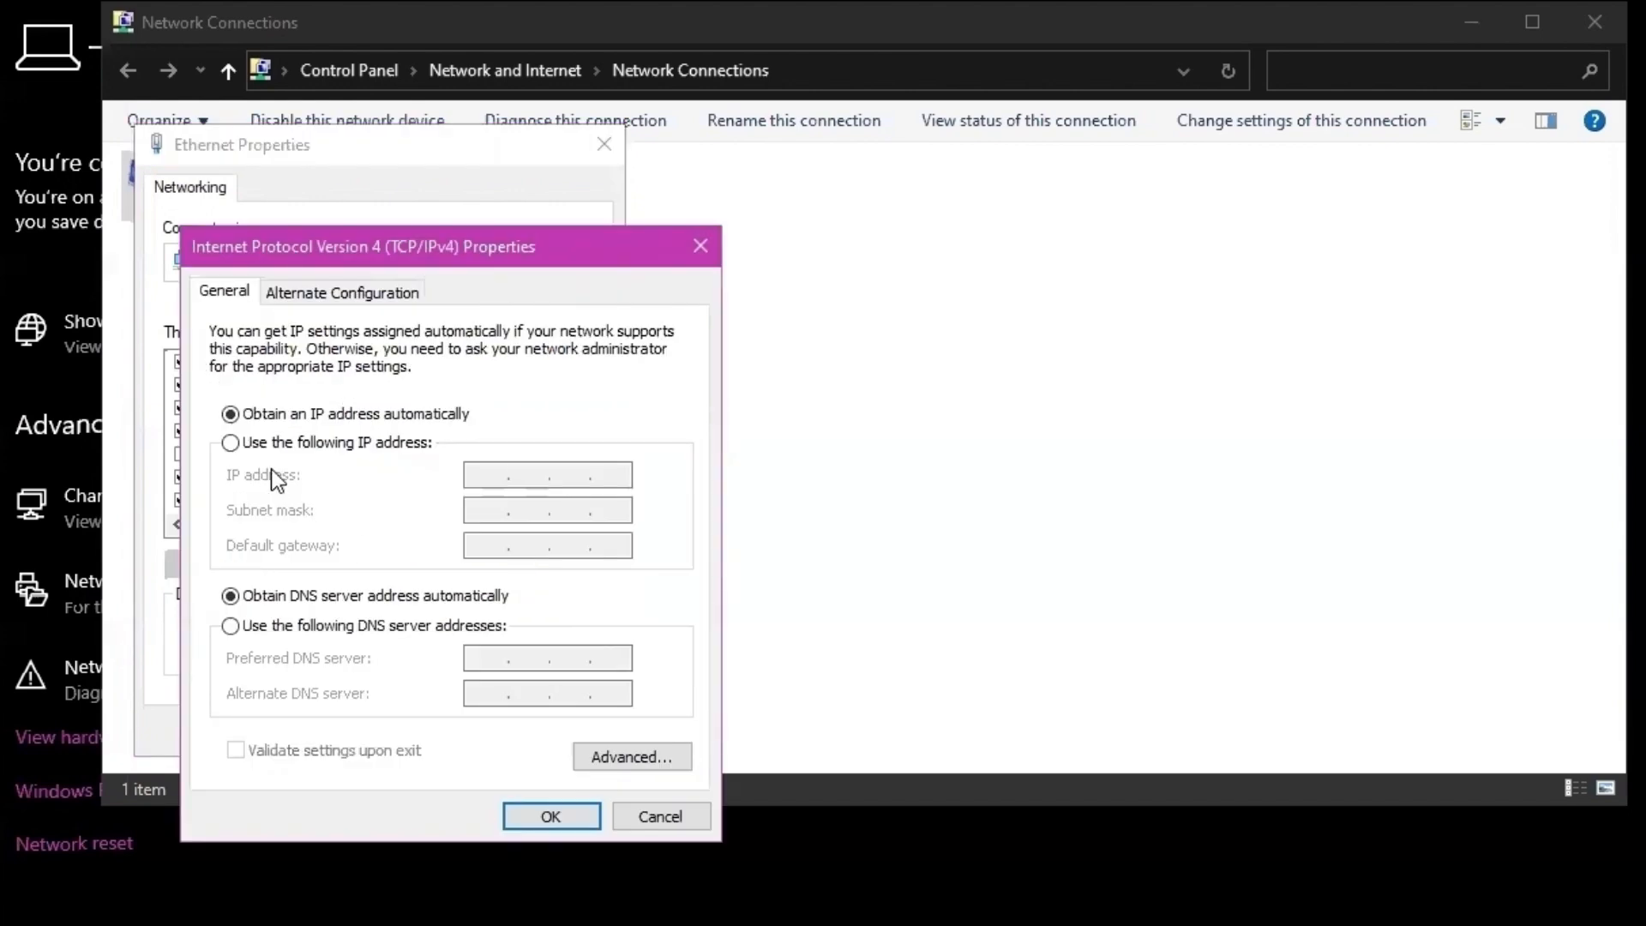
pyautogui.click(264, 446)
pyautogui.write('10')
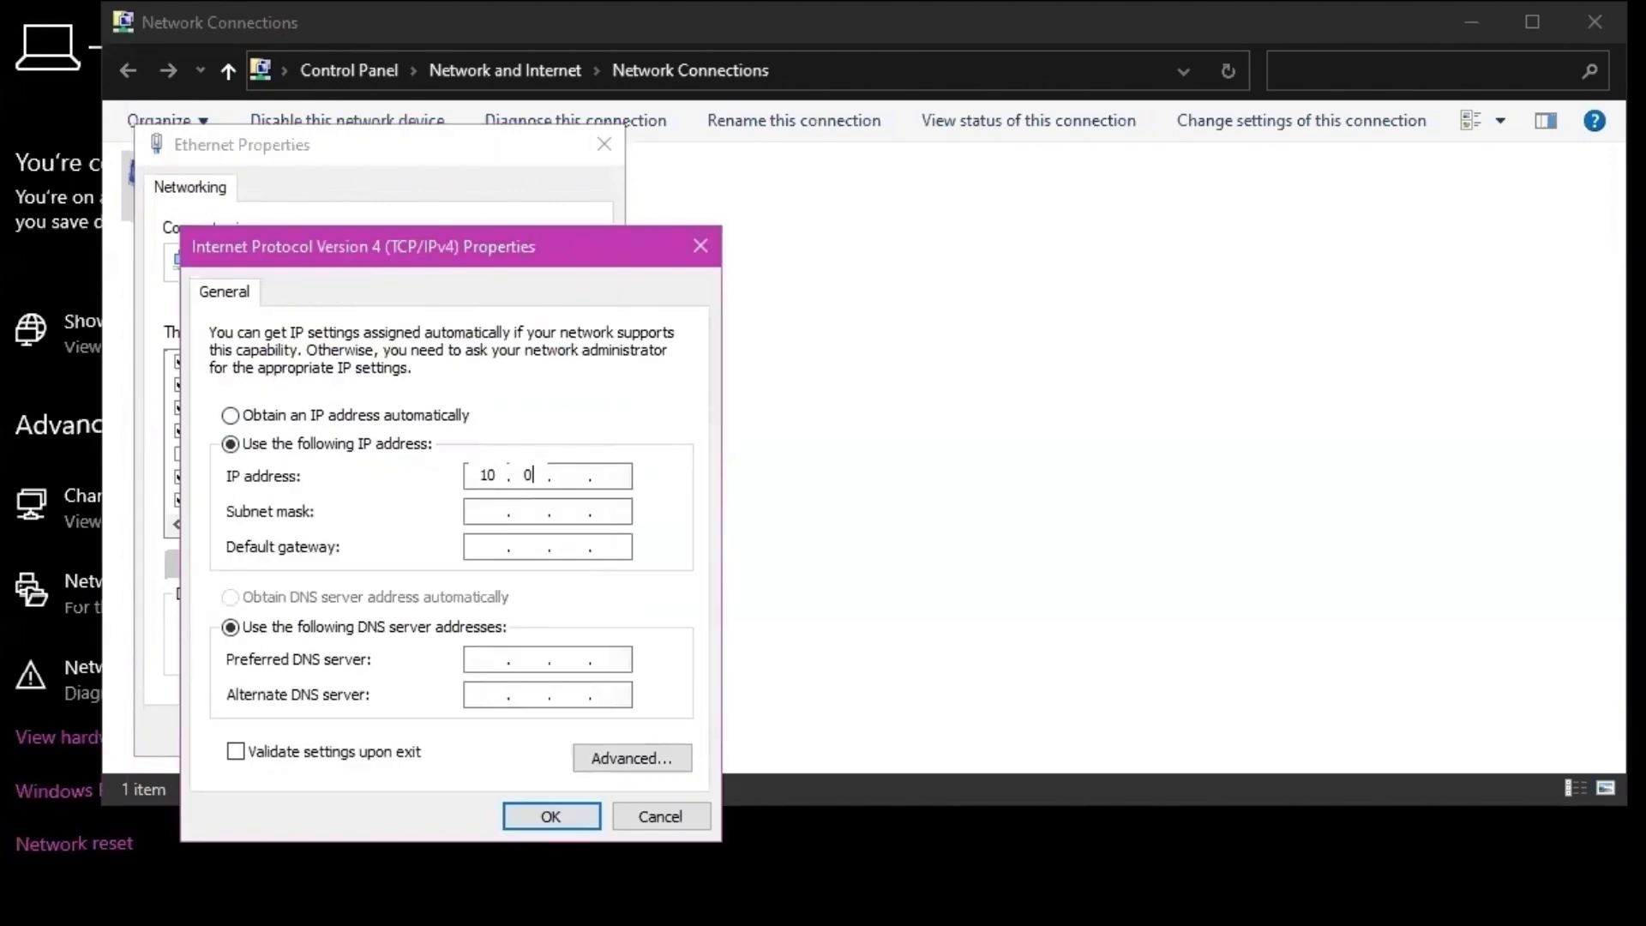
pyautogui.write('.0.2.30')
pyautogui.click(489, 507)
pyautogui.press('Tab')
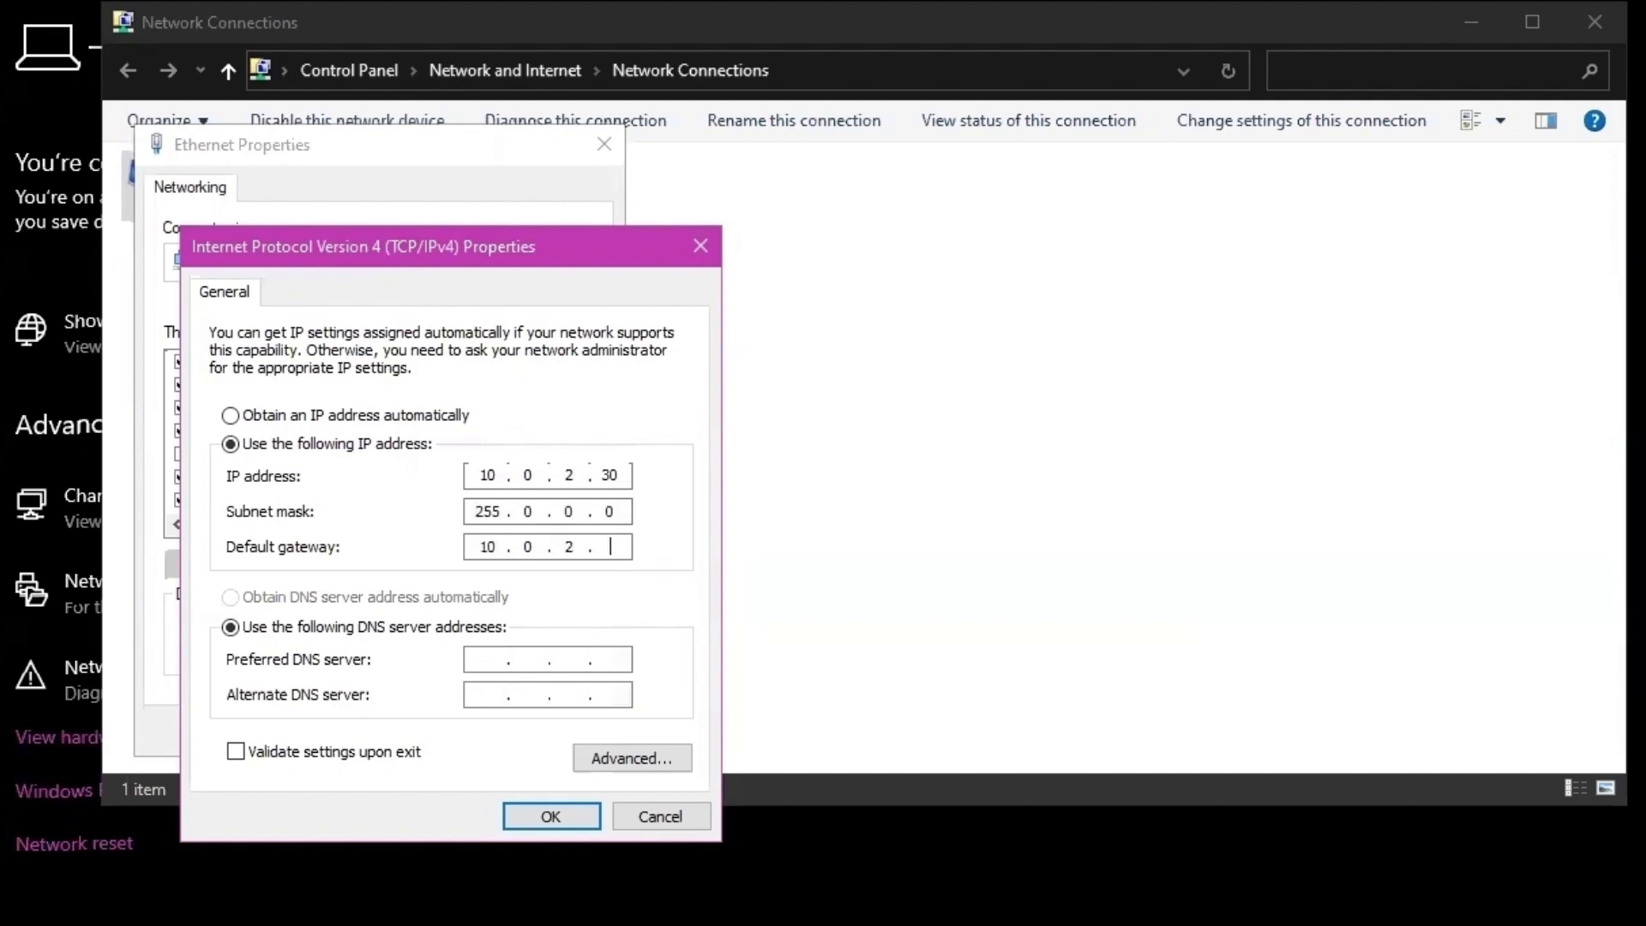
pyautogui.click(495, 660)
pyautogui.write('10')
pyautogui.write('0.2.1')
pyautogui.click(553, 817)
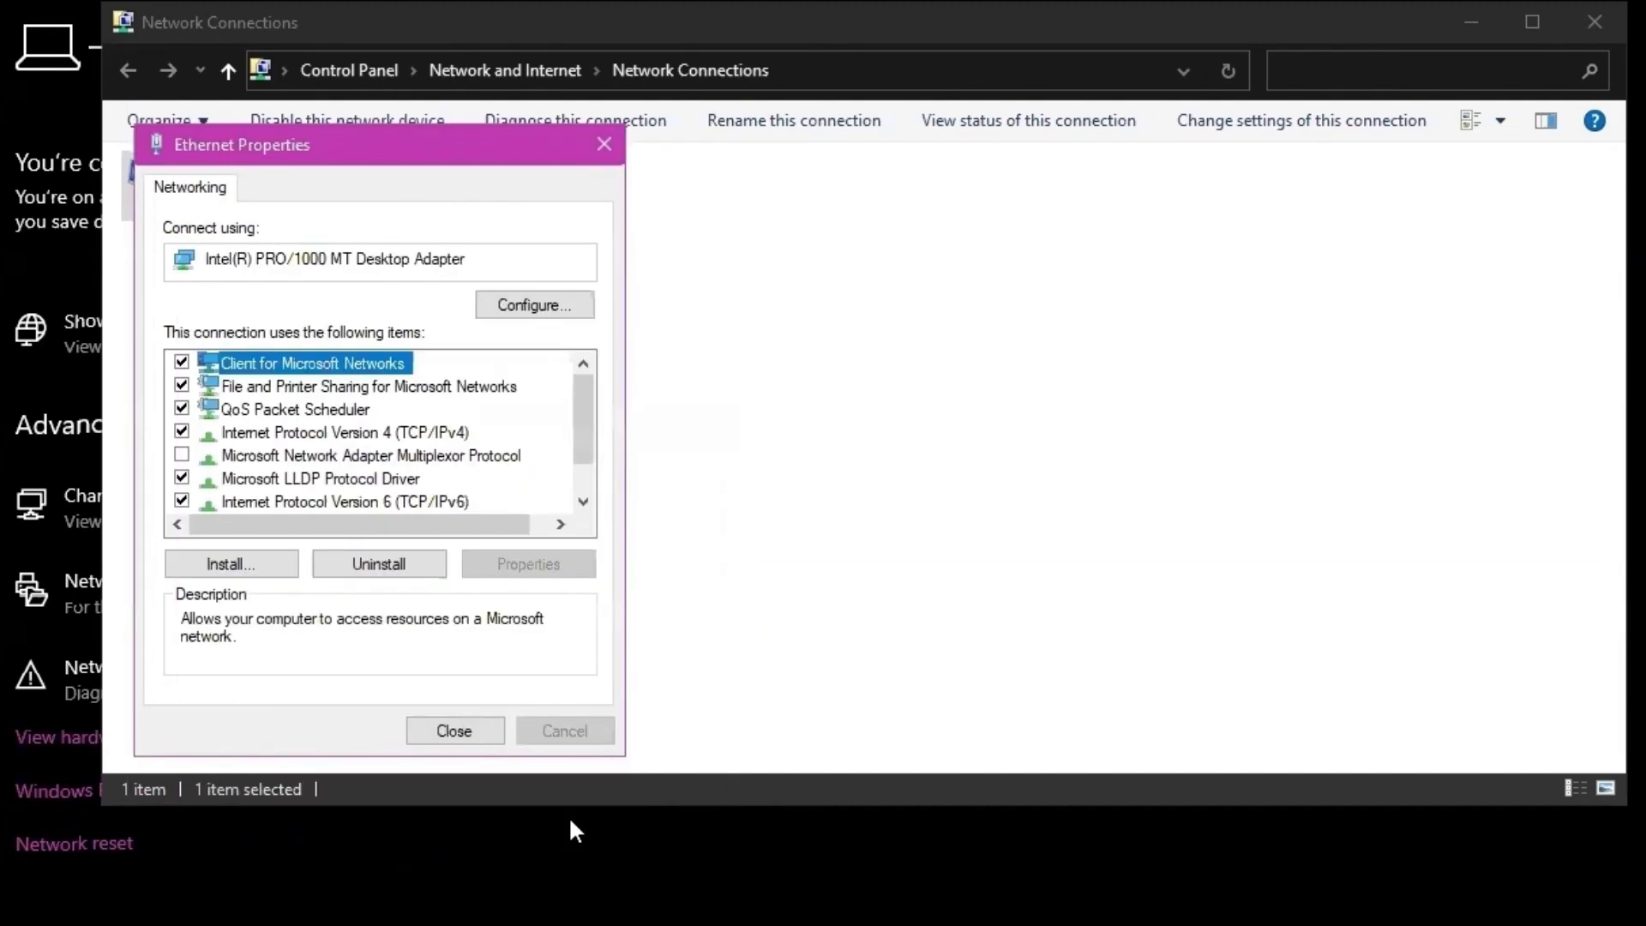
pyautogui.click(460, 728)
pyautogui.click(1594, 21)
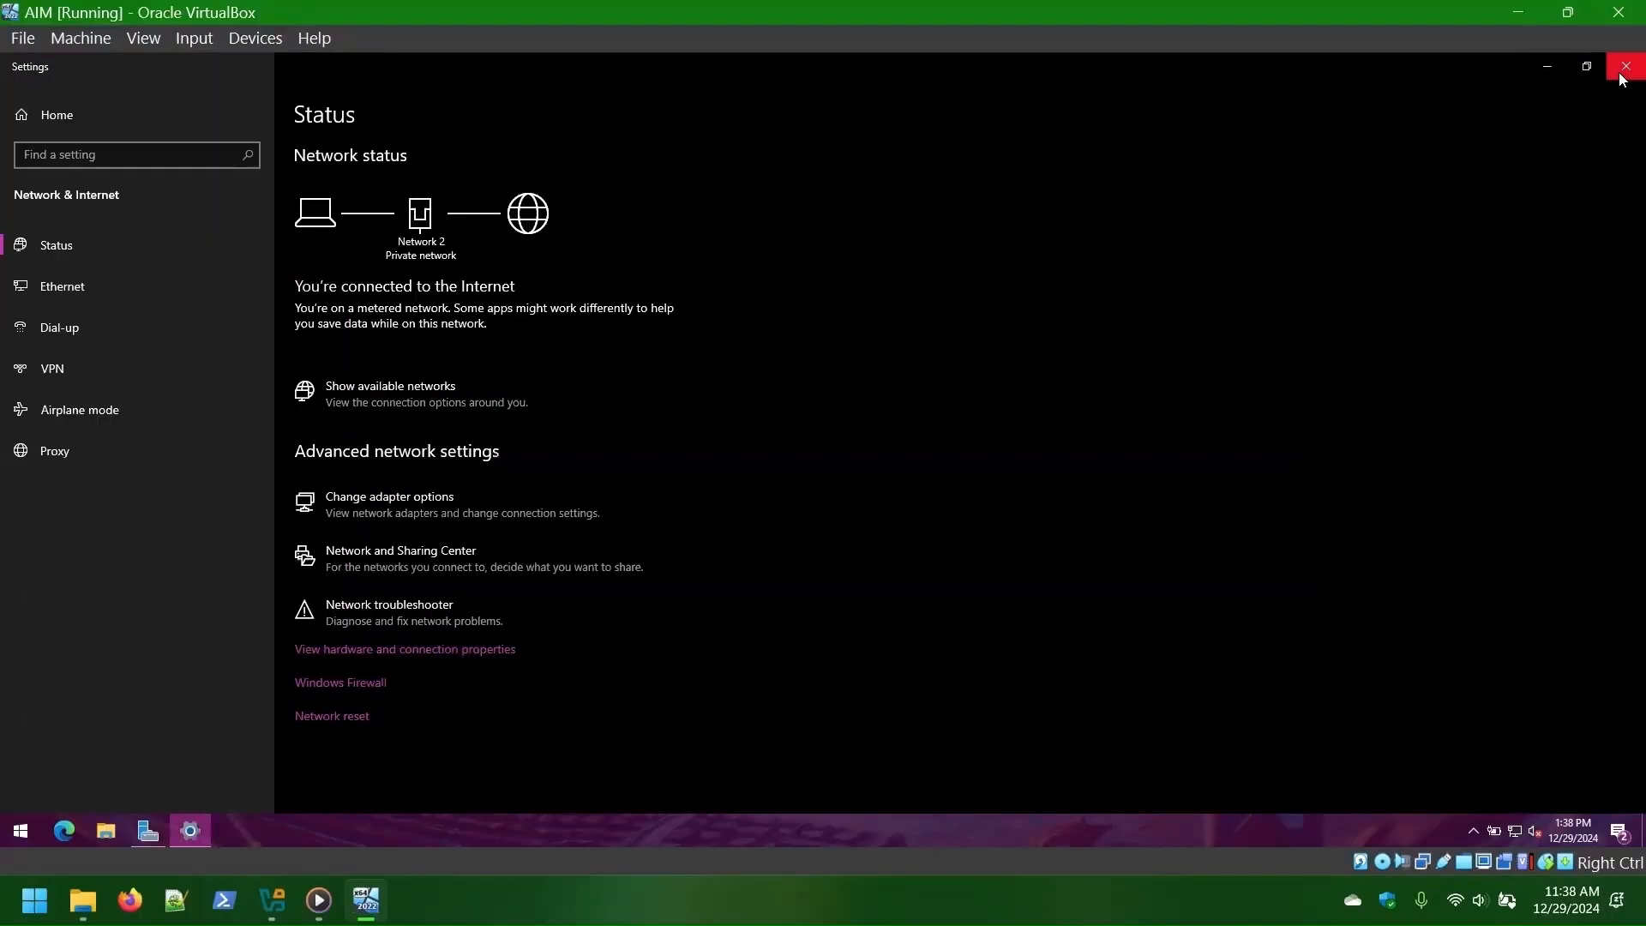
pyautogui.click(1623, 71)
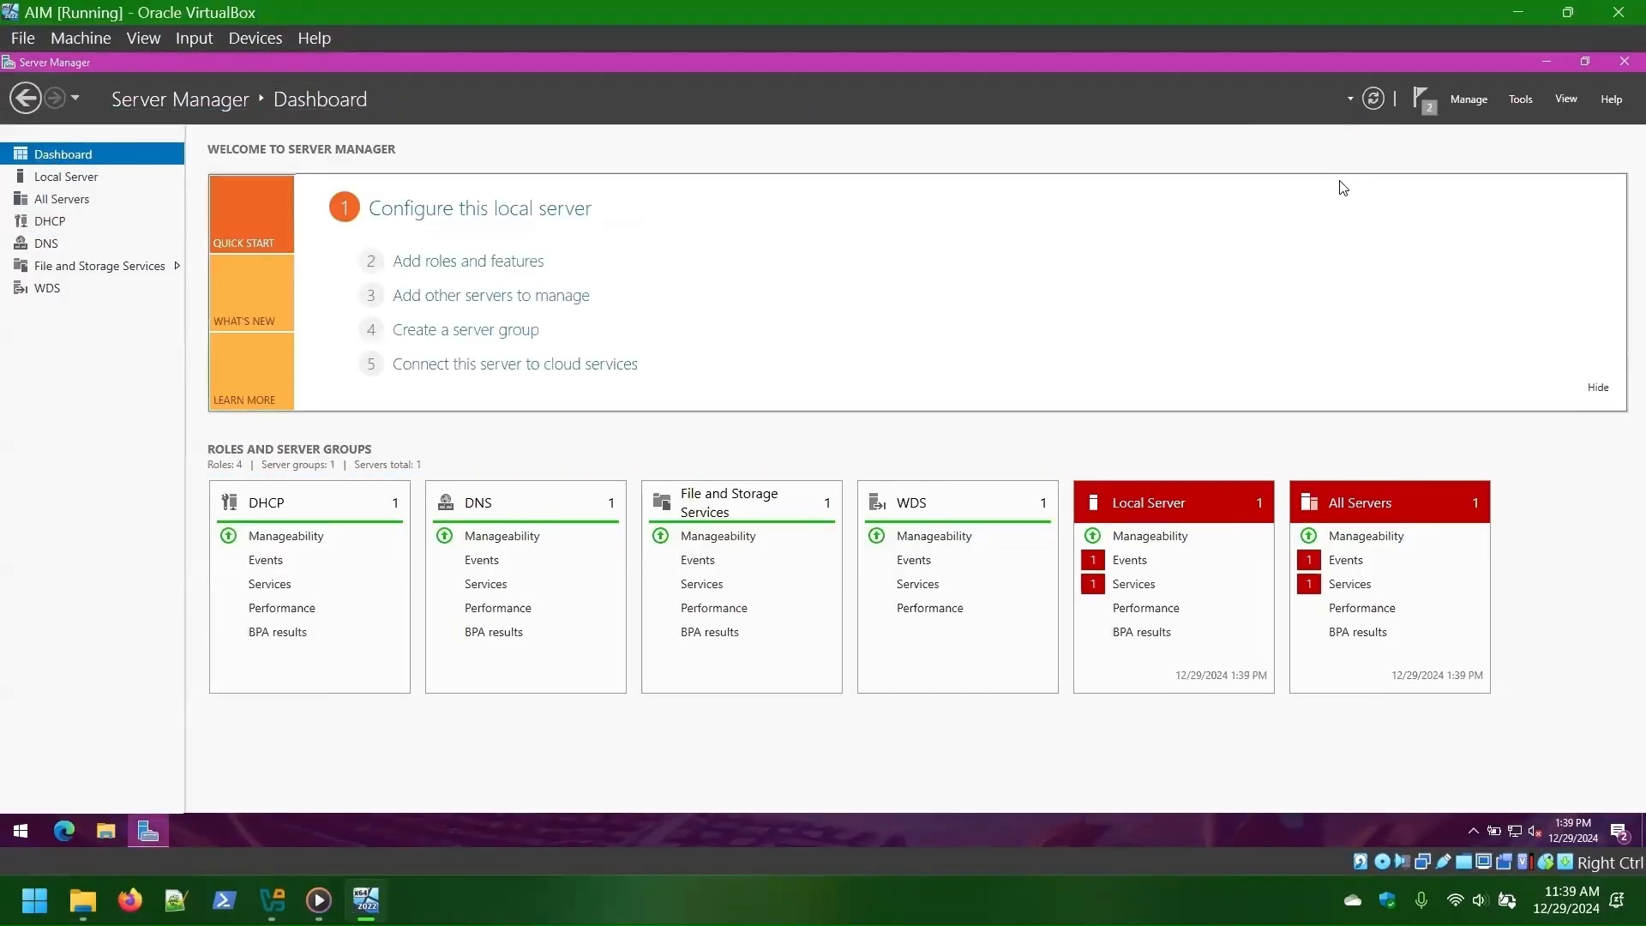
# - Launch the DHCP console and start a new scope under aim's IPv4 node
pyautogui.click(69, 198)
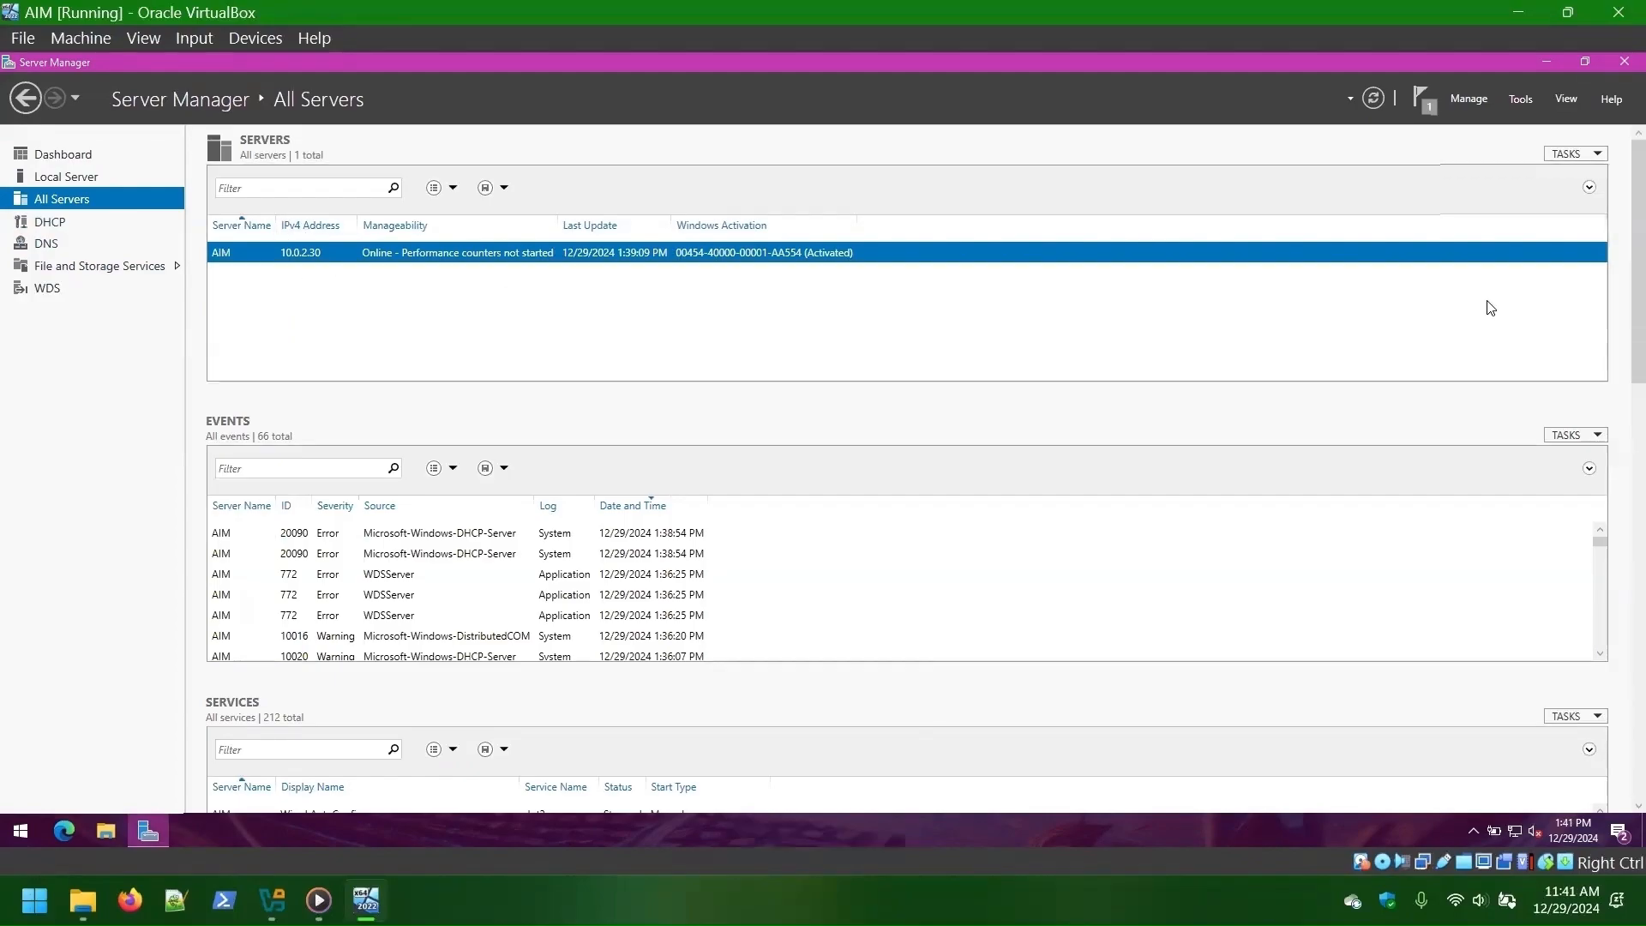
pyautogui.click(1521, 98)
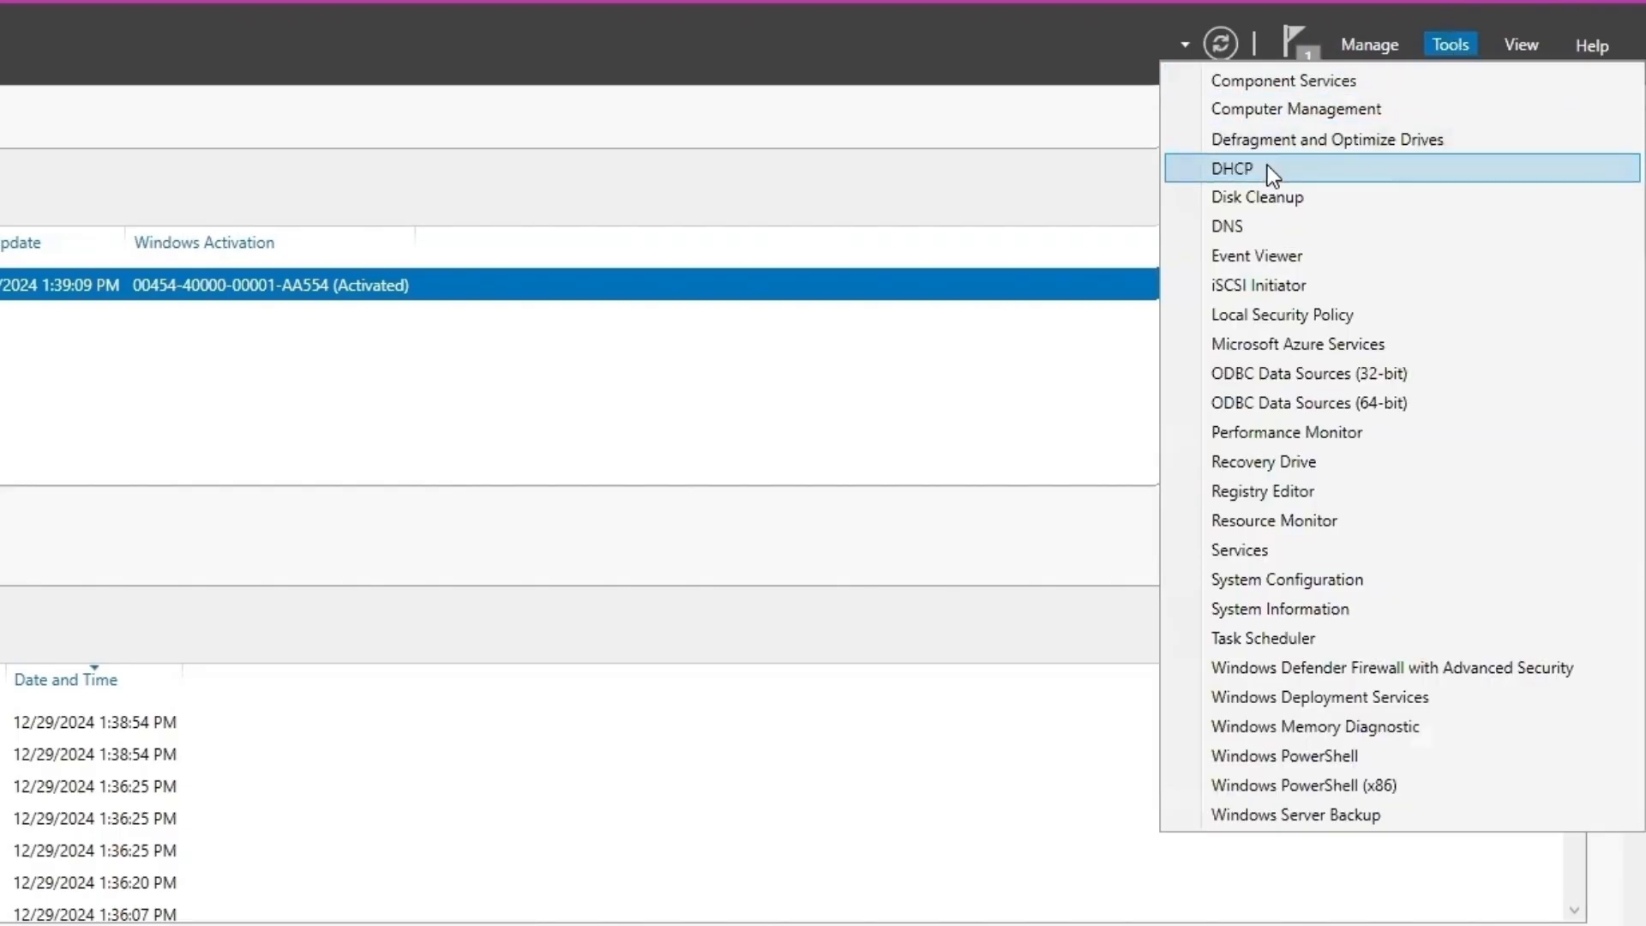
pyautogui.click(1268, 168)
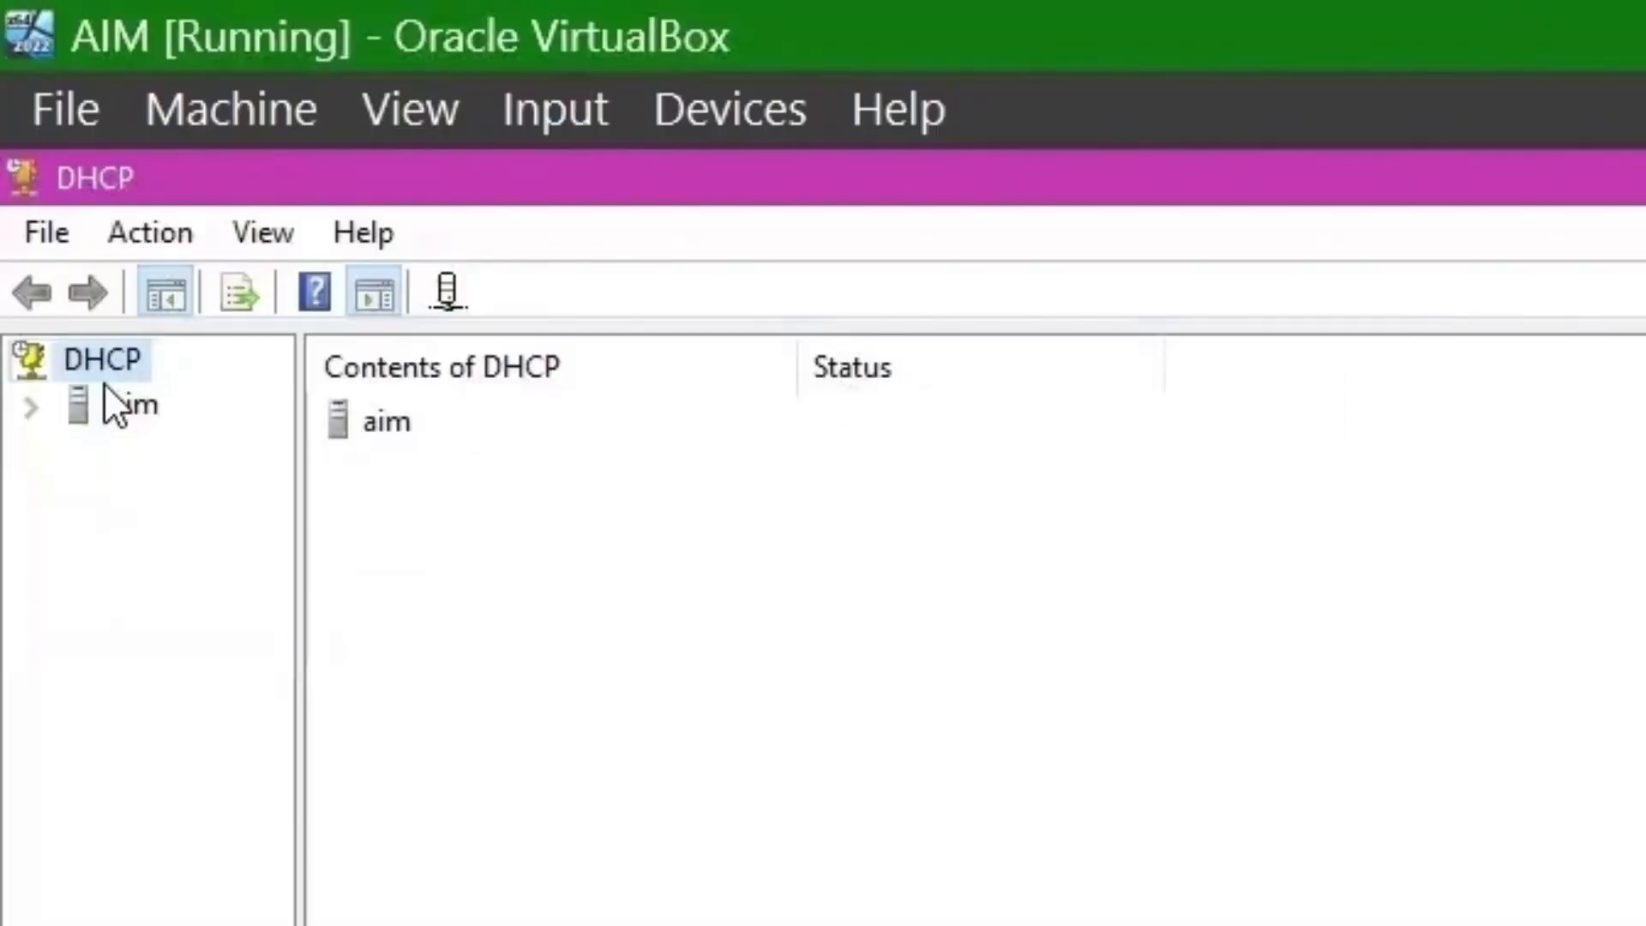
pyautogui.click(35, 403)
pyautogui.click(75, 442)
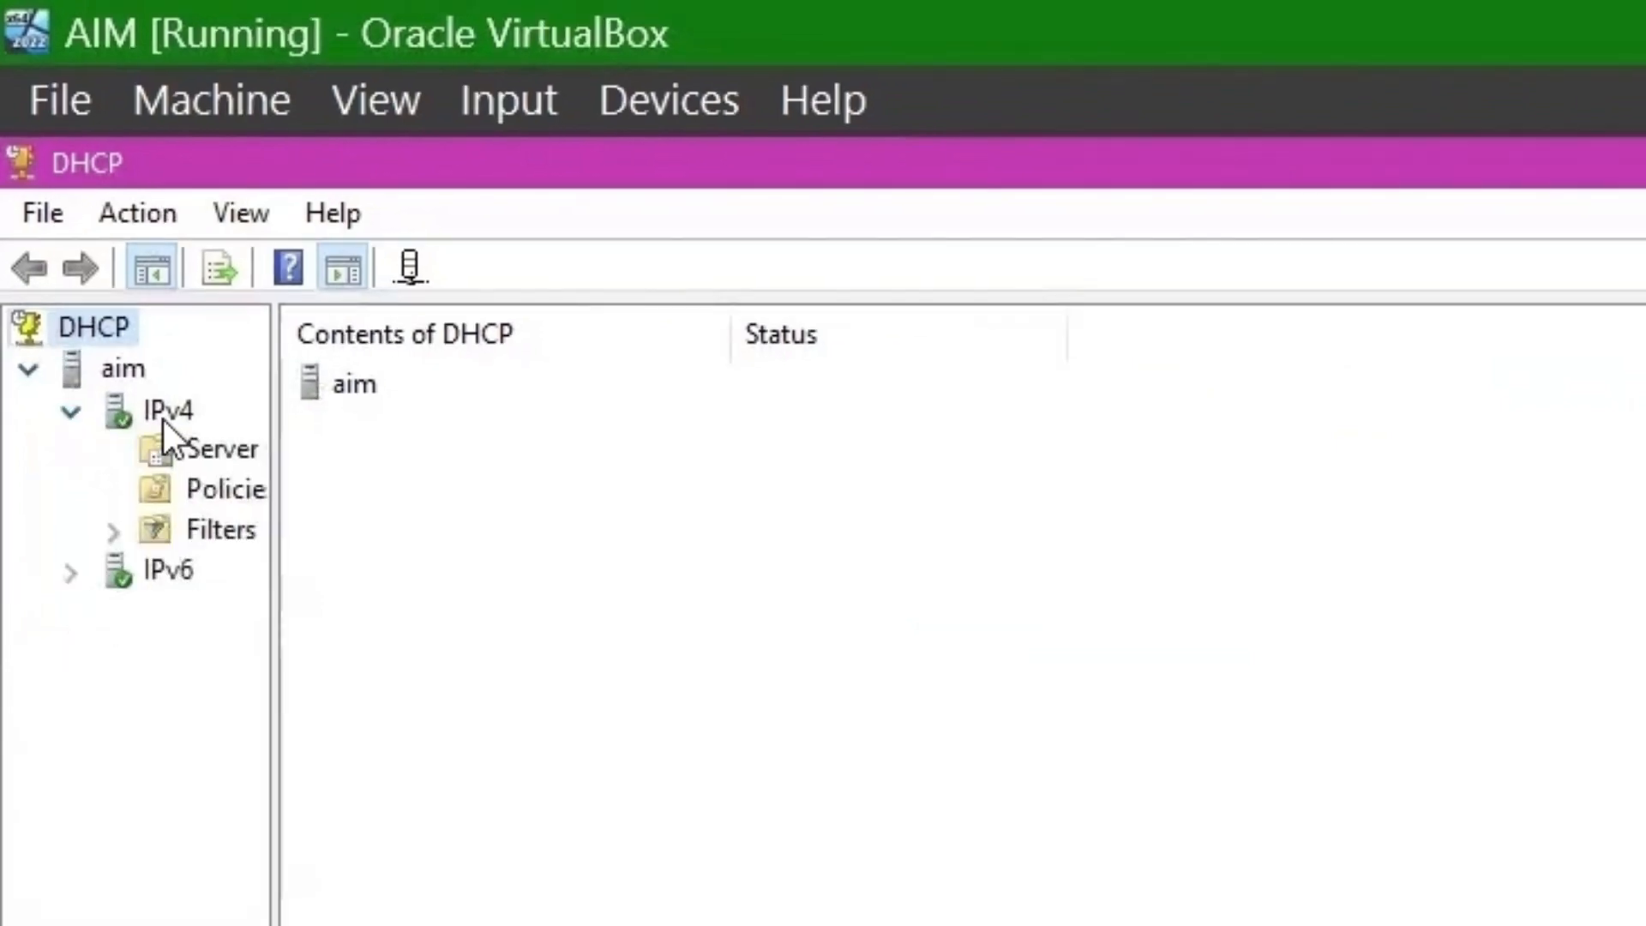
pyautogui.click(167, 418)
pyautogui.rightClick(168, 420)
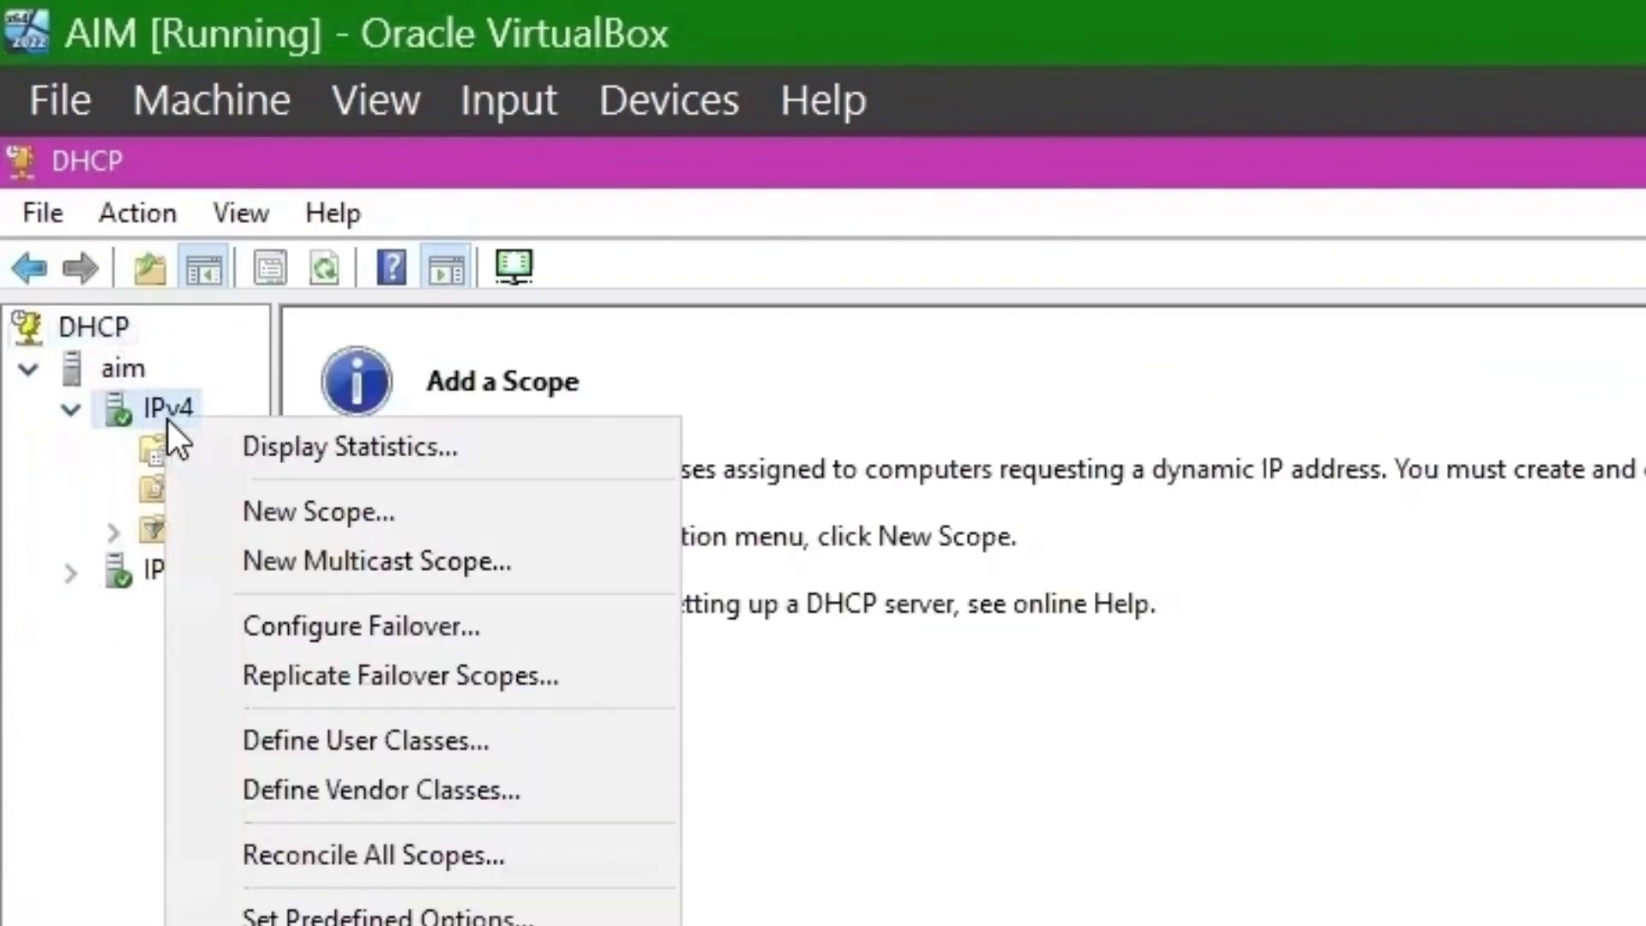
pyautogui.click(333, 530)
# - Name the scope DeployNetwork with address range 10.0.2.50 to 10.0.2.100, no exclusions
pyautogui.write('DeployNetwo')
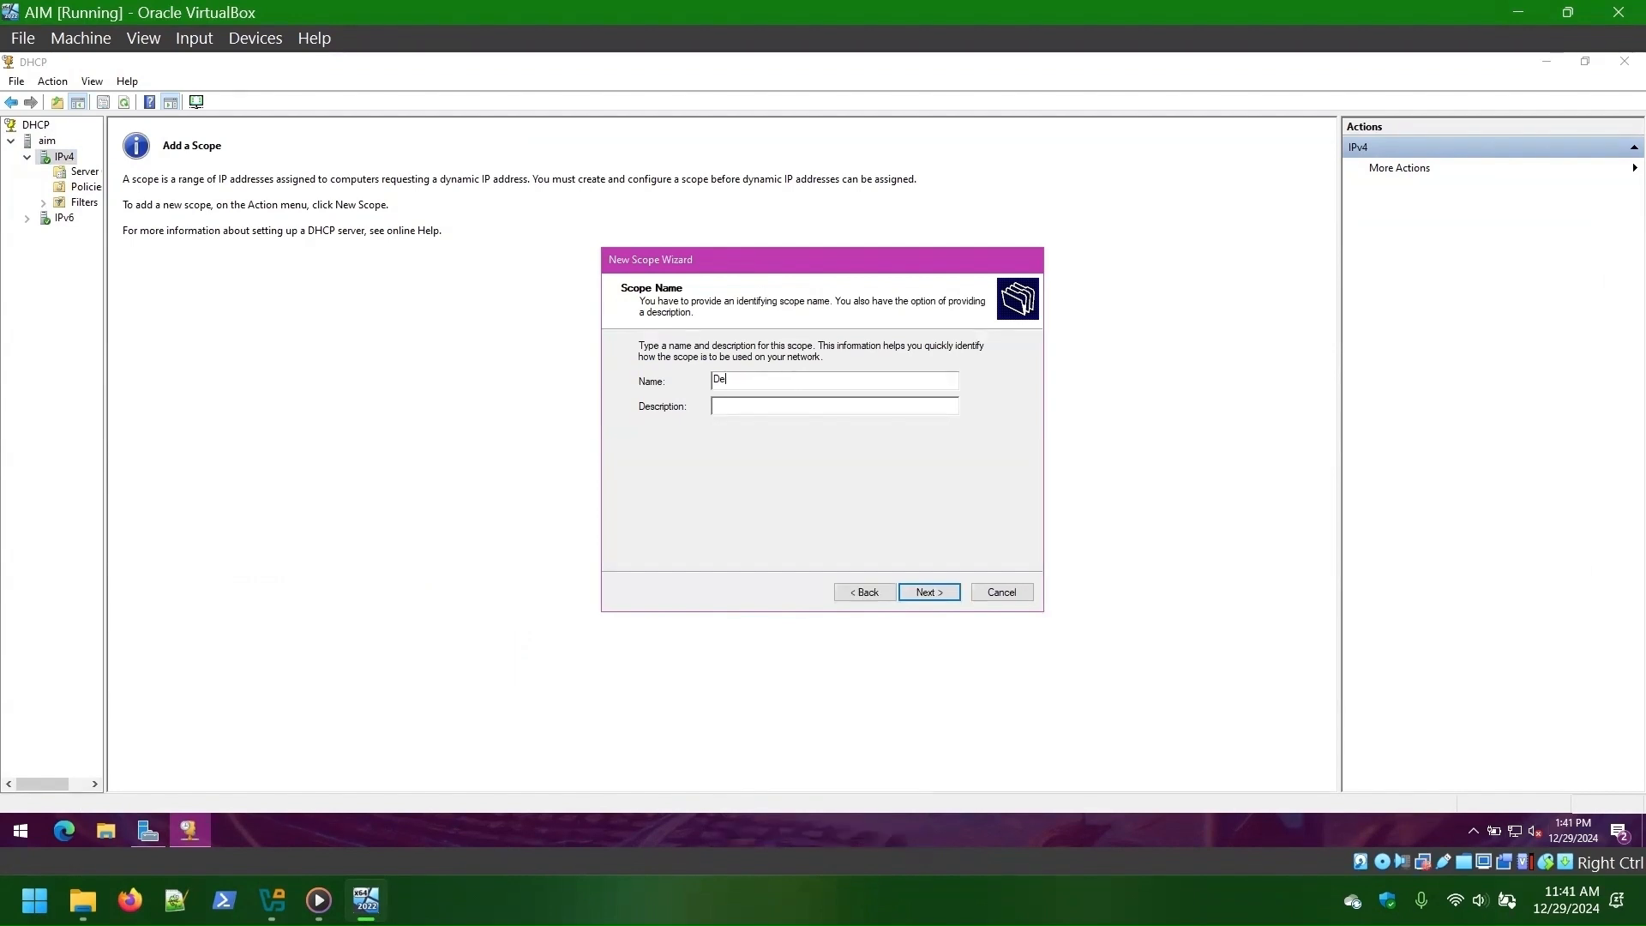
pyautogui.write('rk')
pyautogui.click(931, 593)
pyautogui.write('10.0.2.')
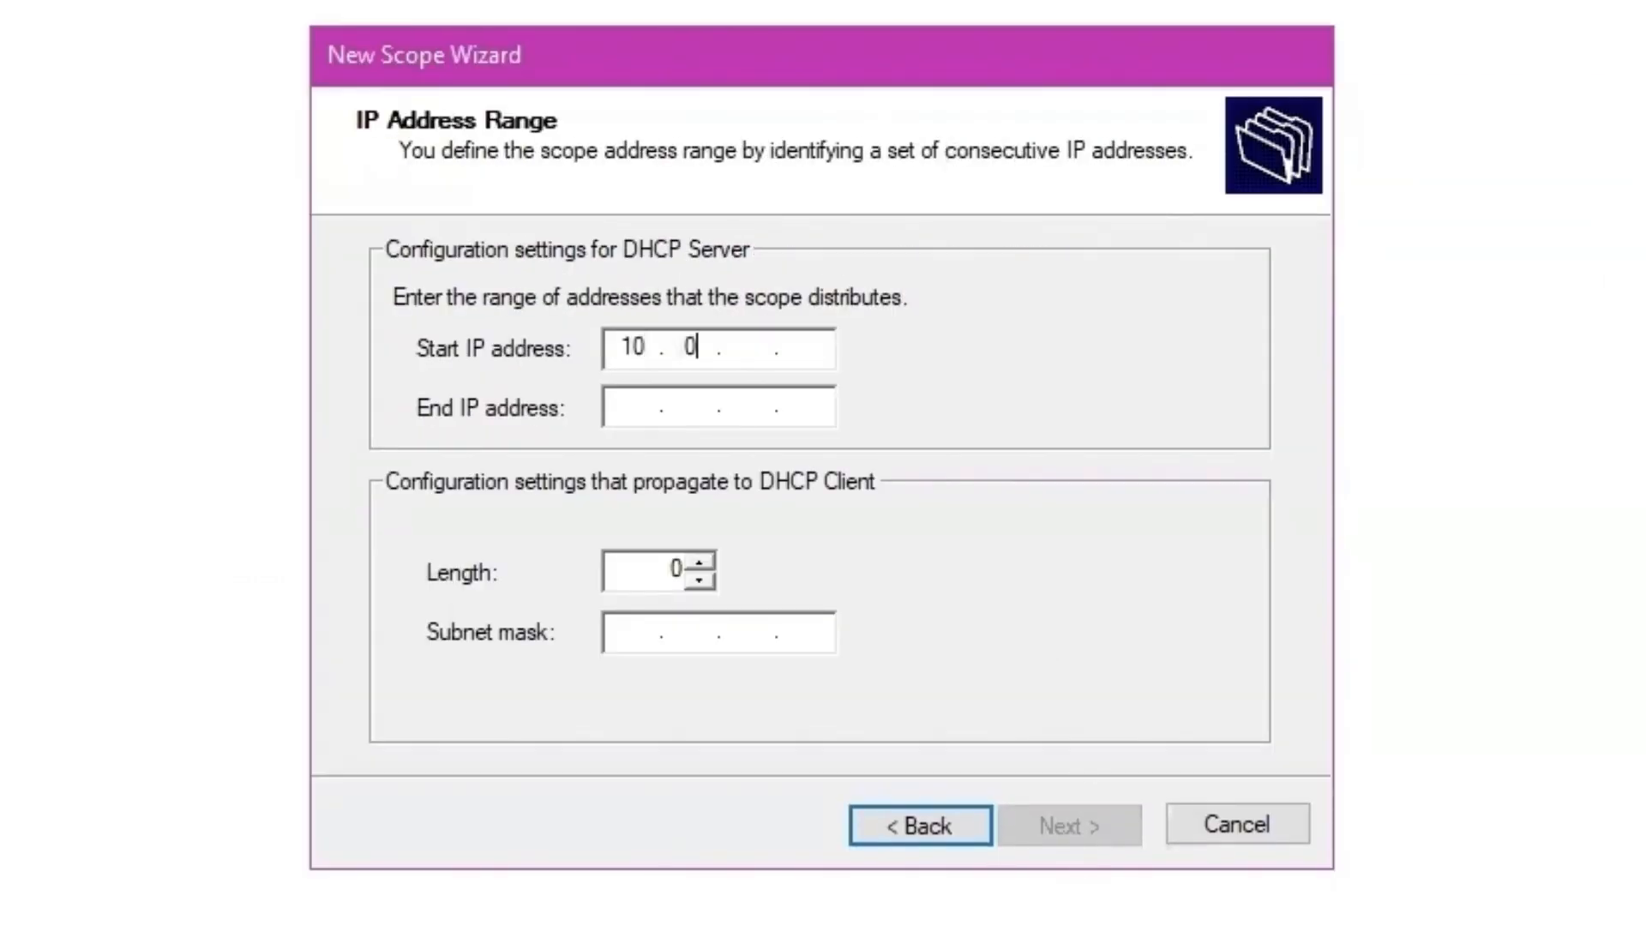
pyautogui.write('50')
pyautogui.click(642, 412)
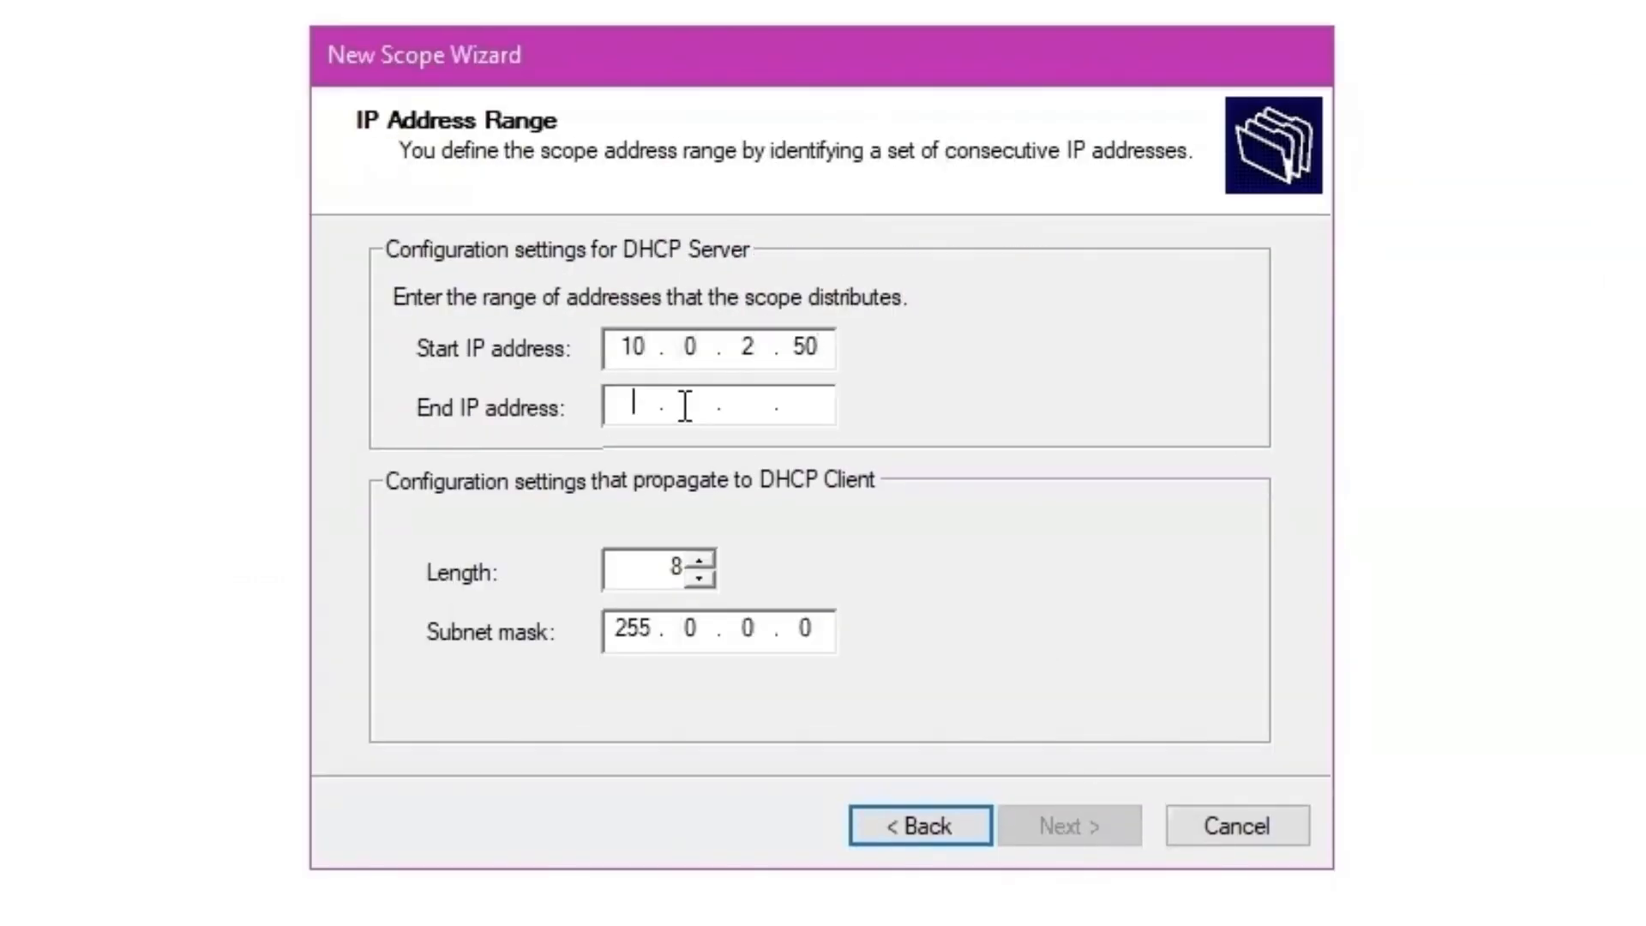
pyautogui.write('10.0.2.100')
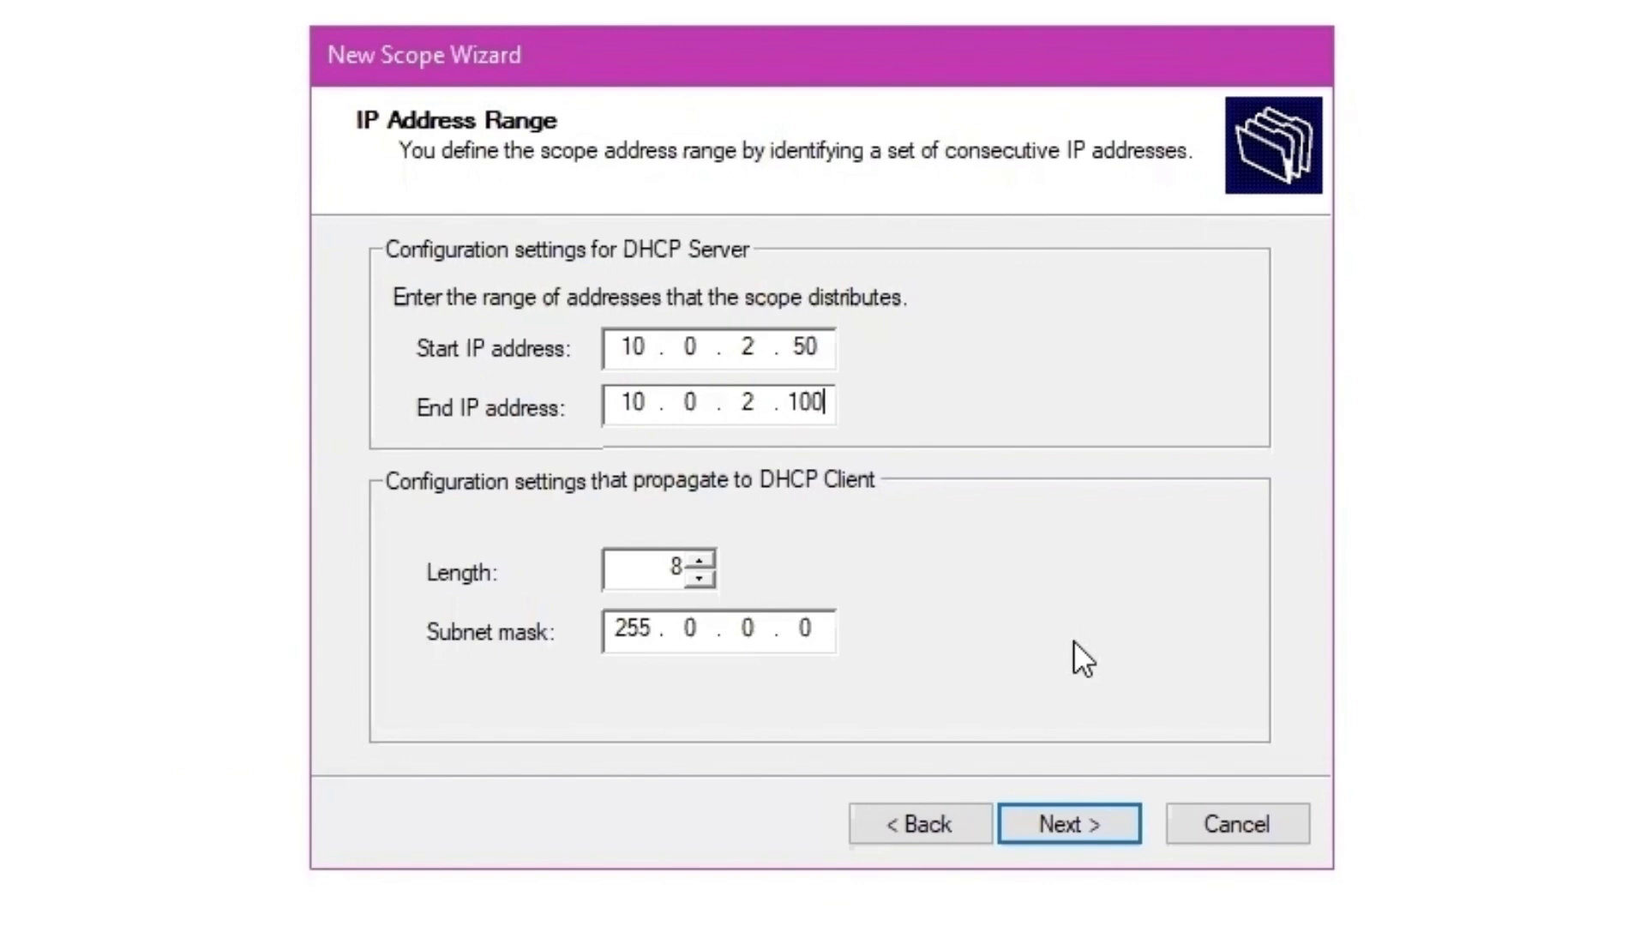
pyautogui.click(1072, 827)
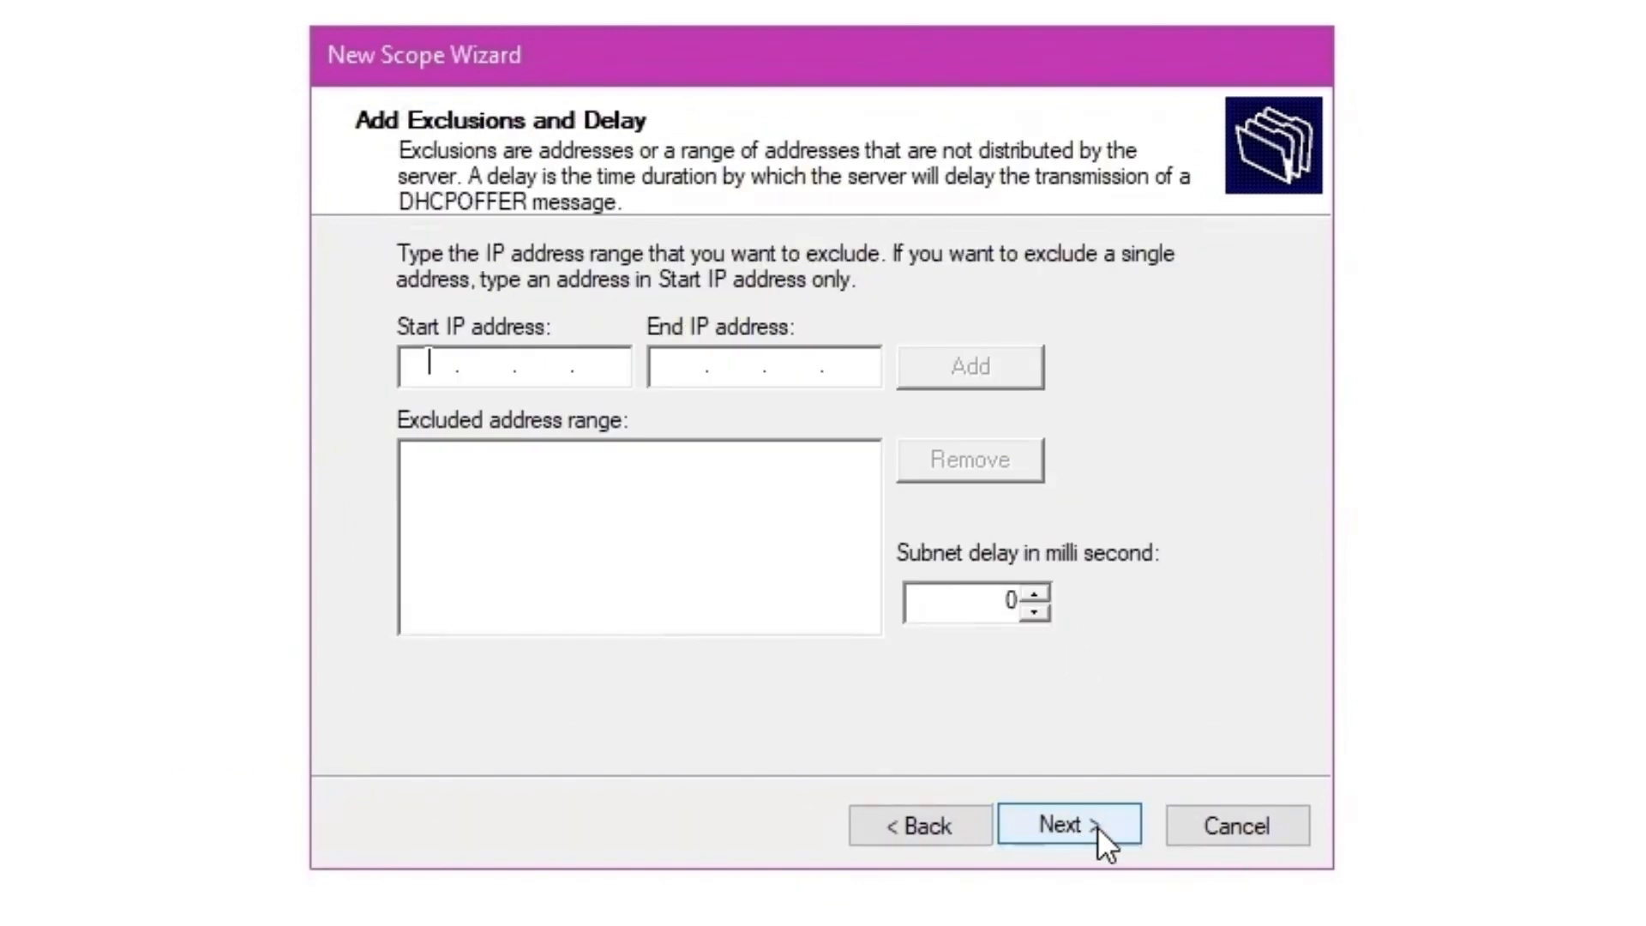
pyautogui.click(1097, 827)
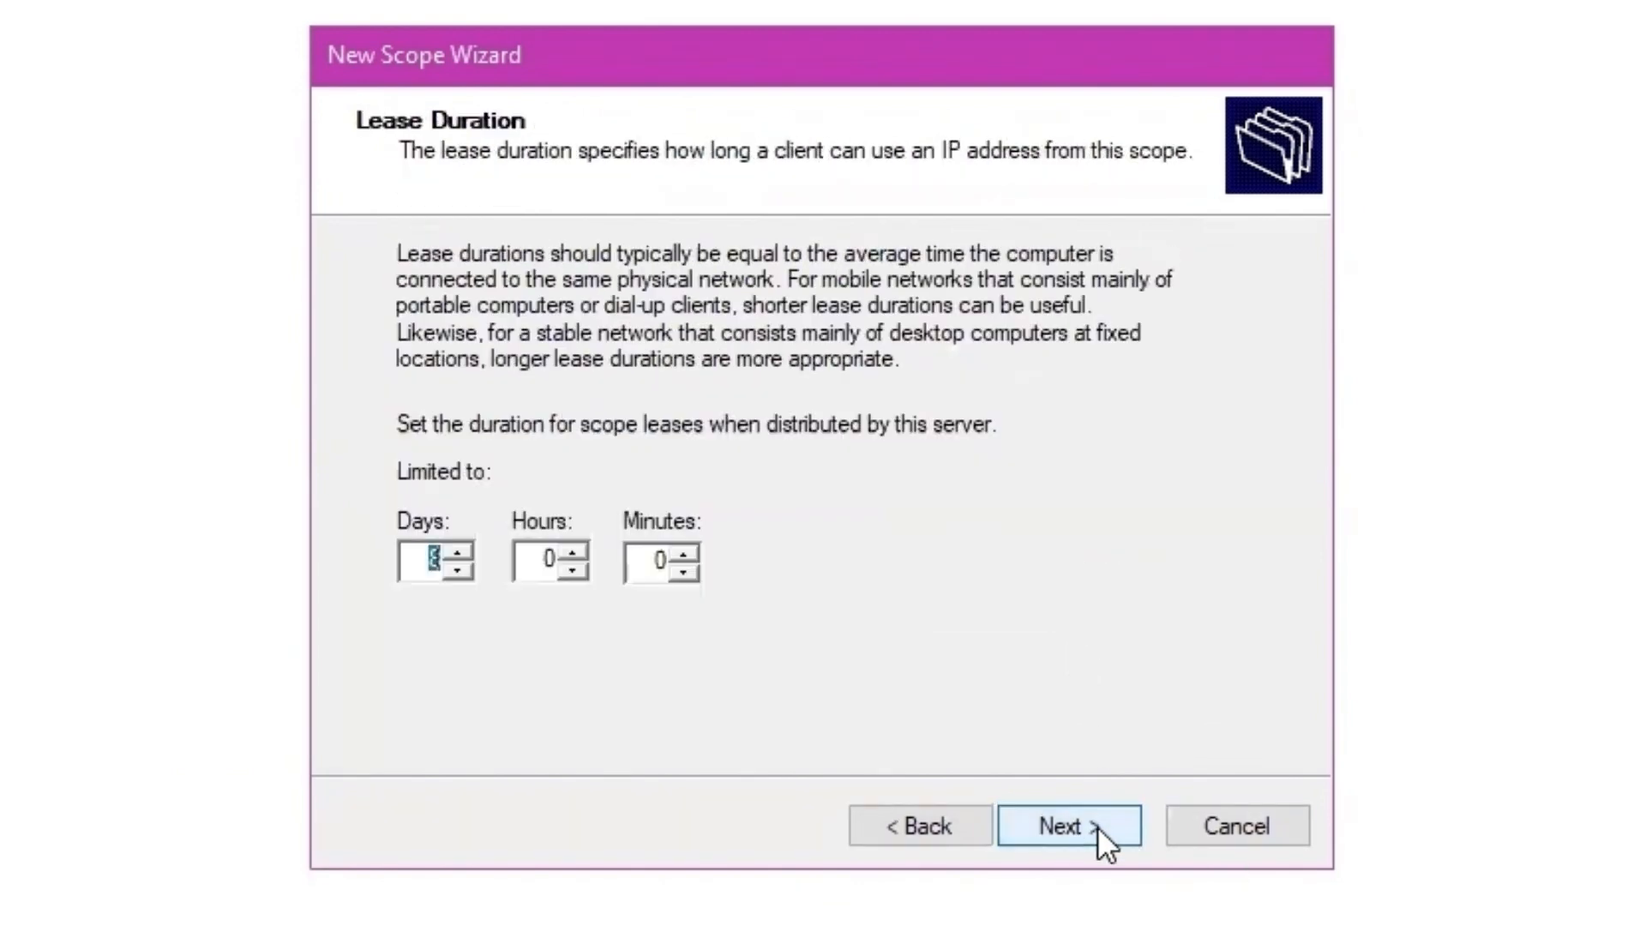
# - Set the scope lease duration to 8 hours, clearing the days value
pyautogui.click(550, 566)
pyautogui.press('BackSpace')
pyautogui.write('8')
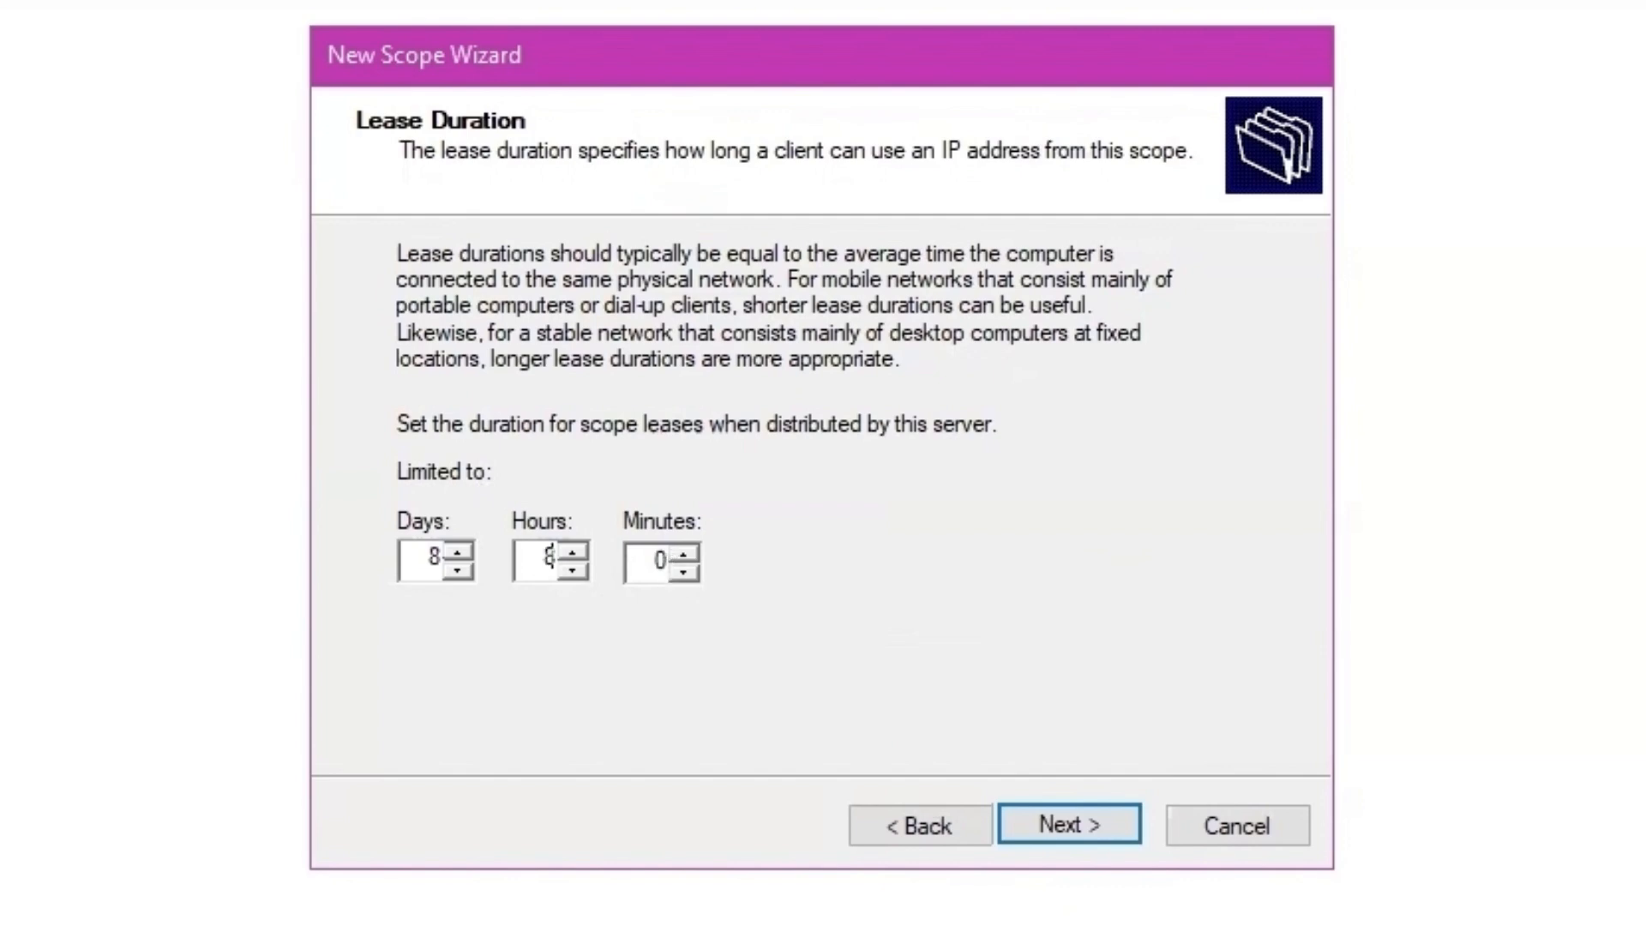
pyautogui.click(423, 562)
pyautogui.press('Delete')
pyautogui.click(1084, 815)
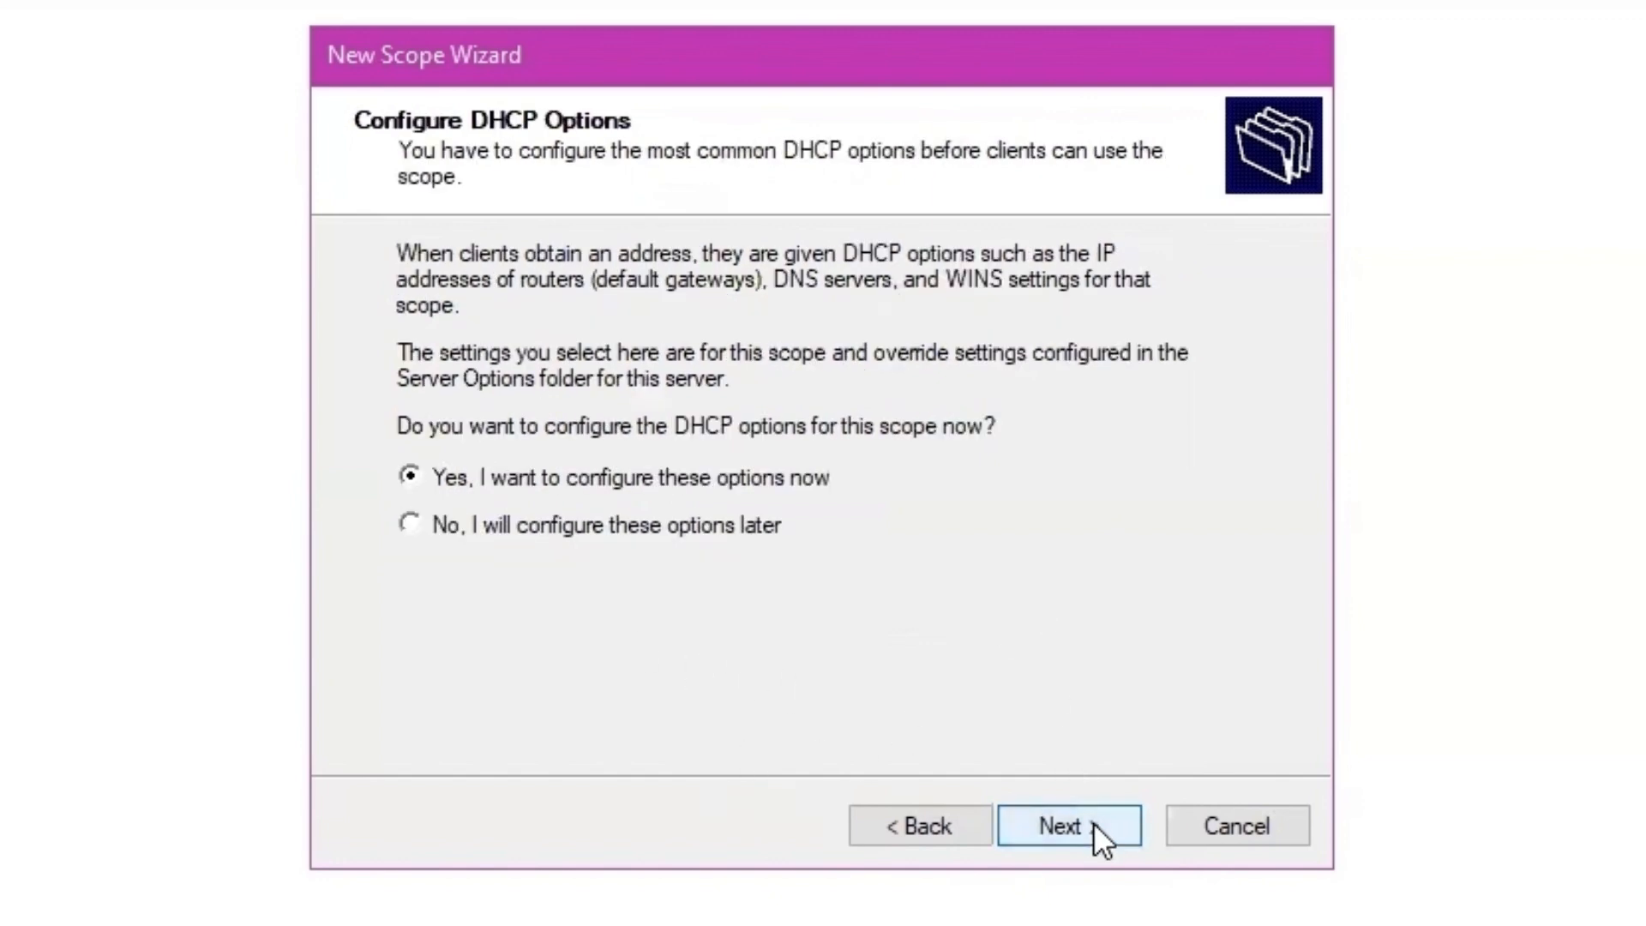
# - Add router 10.0.2.1 and DNS server 10.0.2.30, then activate the scope
pyautogui.click(1093, 821)
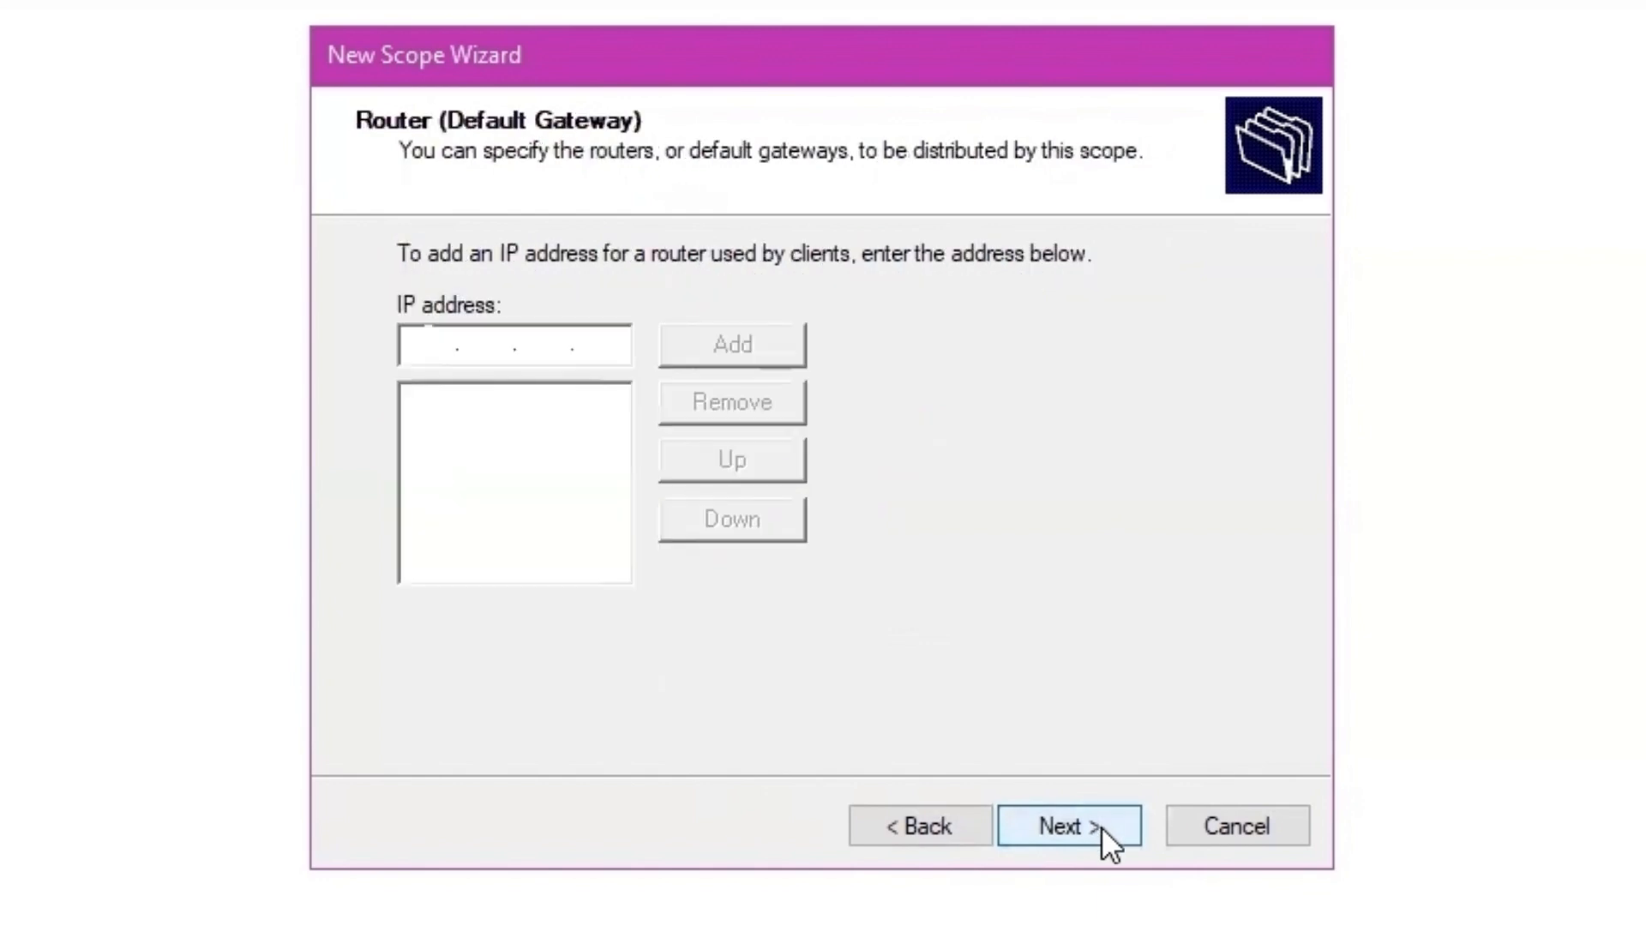
pyautogui.write('10.0.2.1')
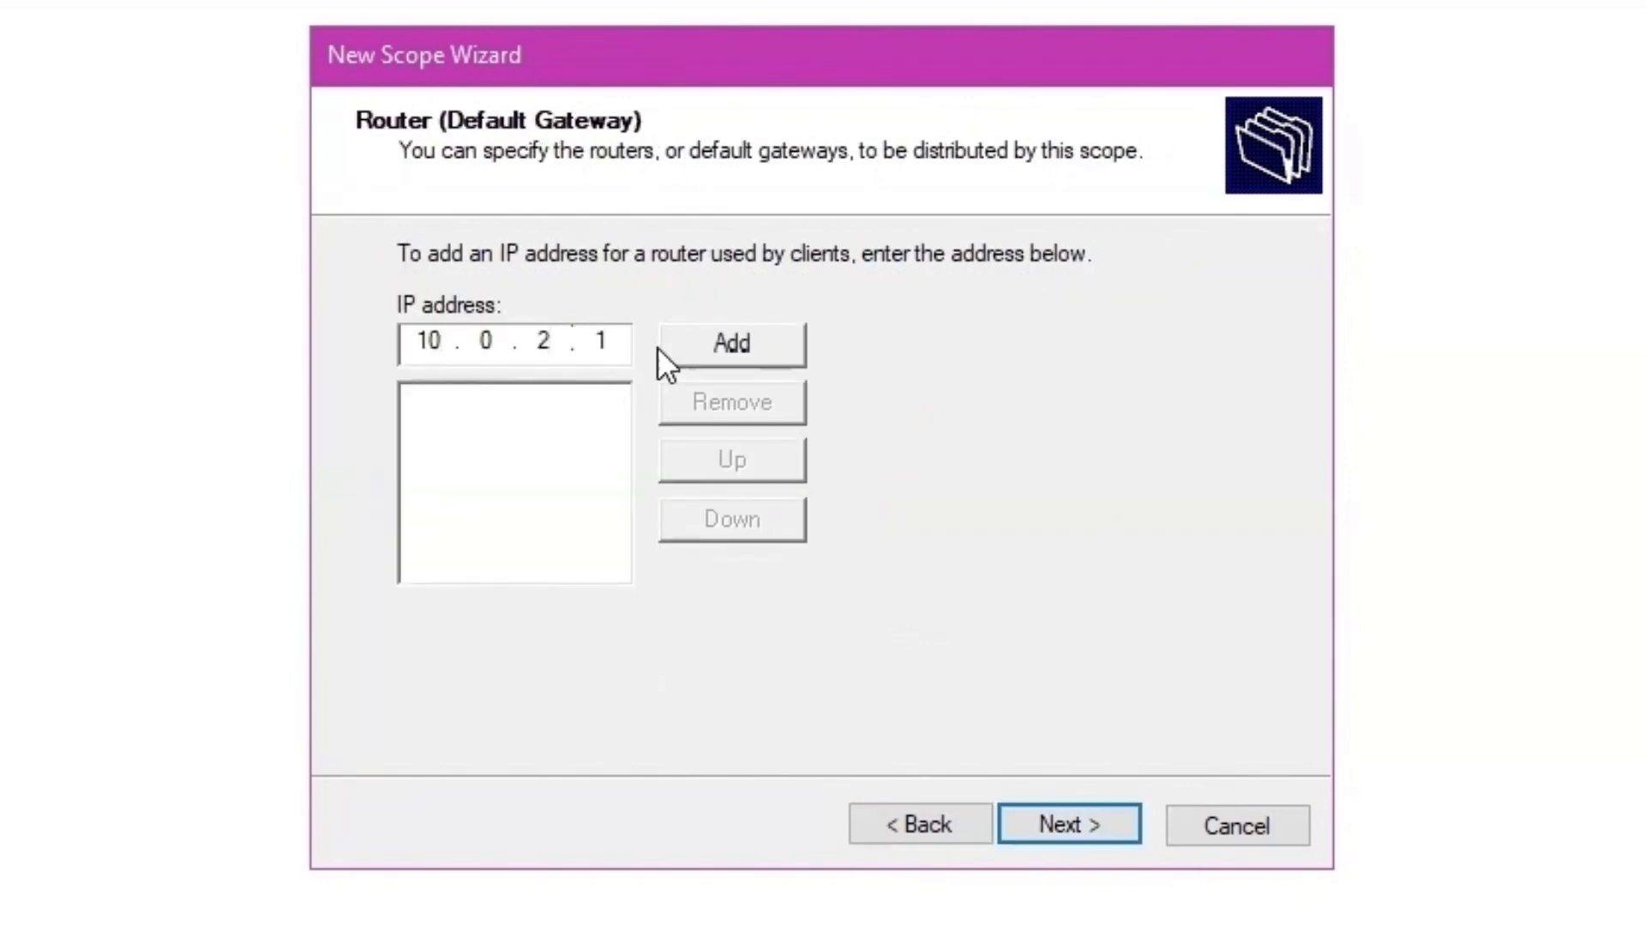
pyautogui.click(720, 342)
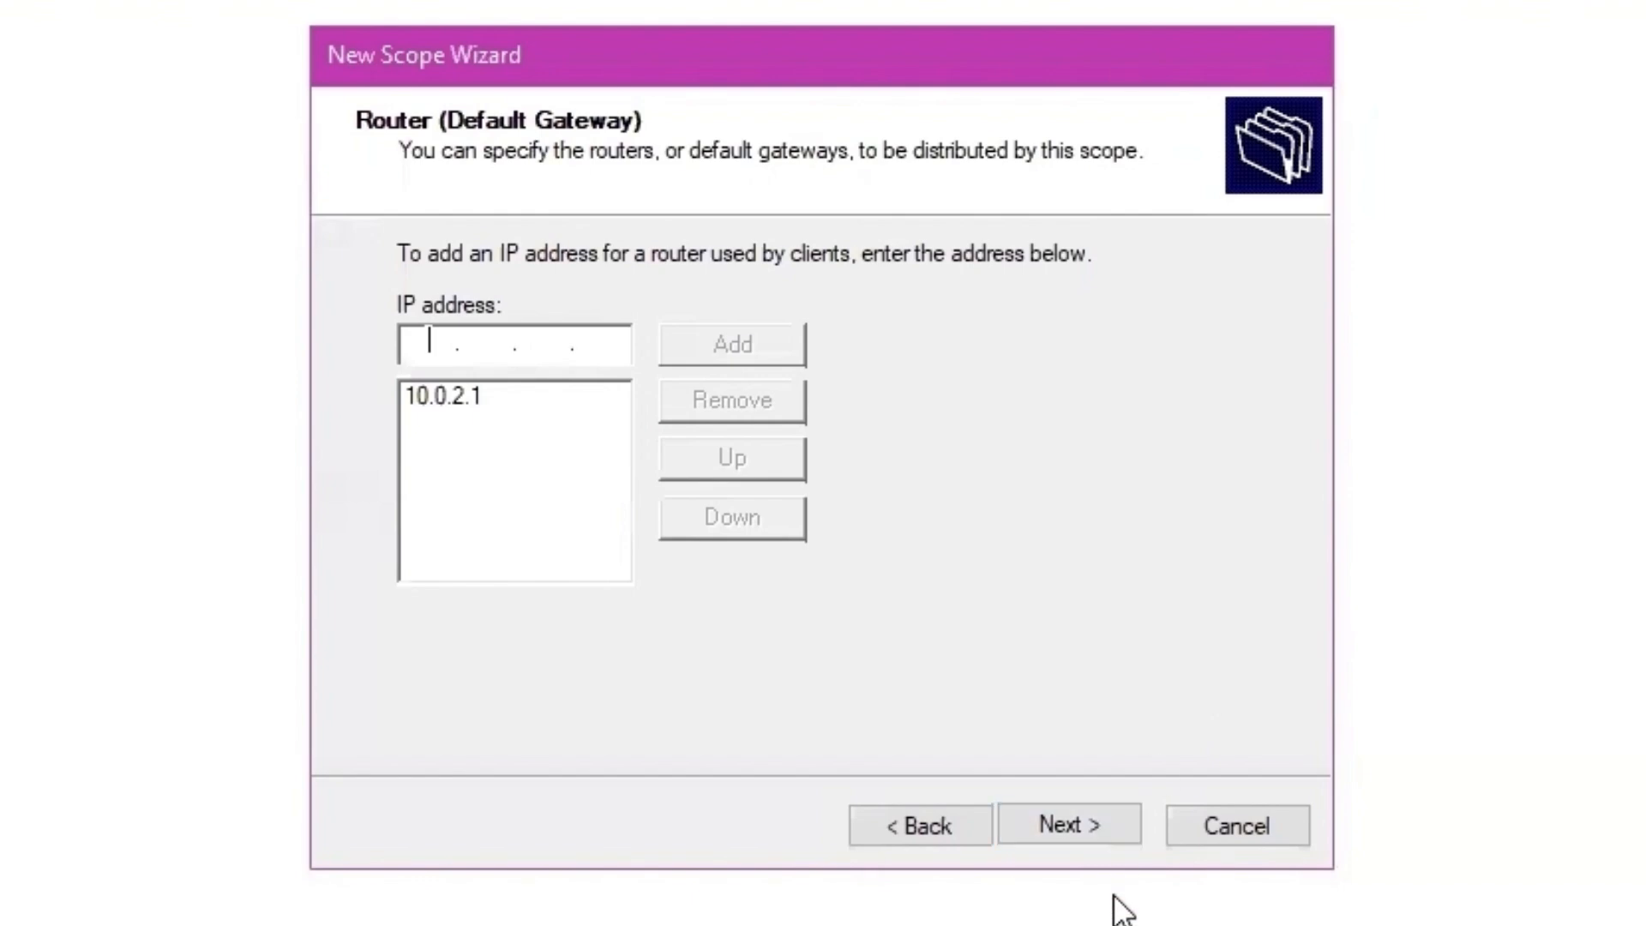
pyautogui.click(1104, 821)
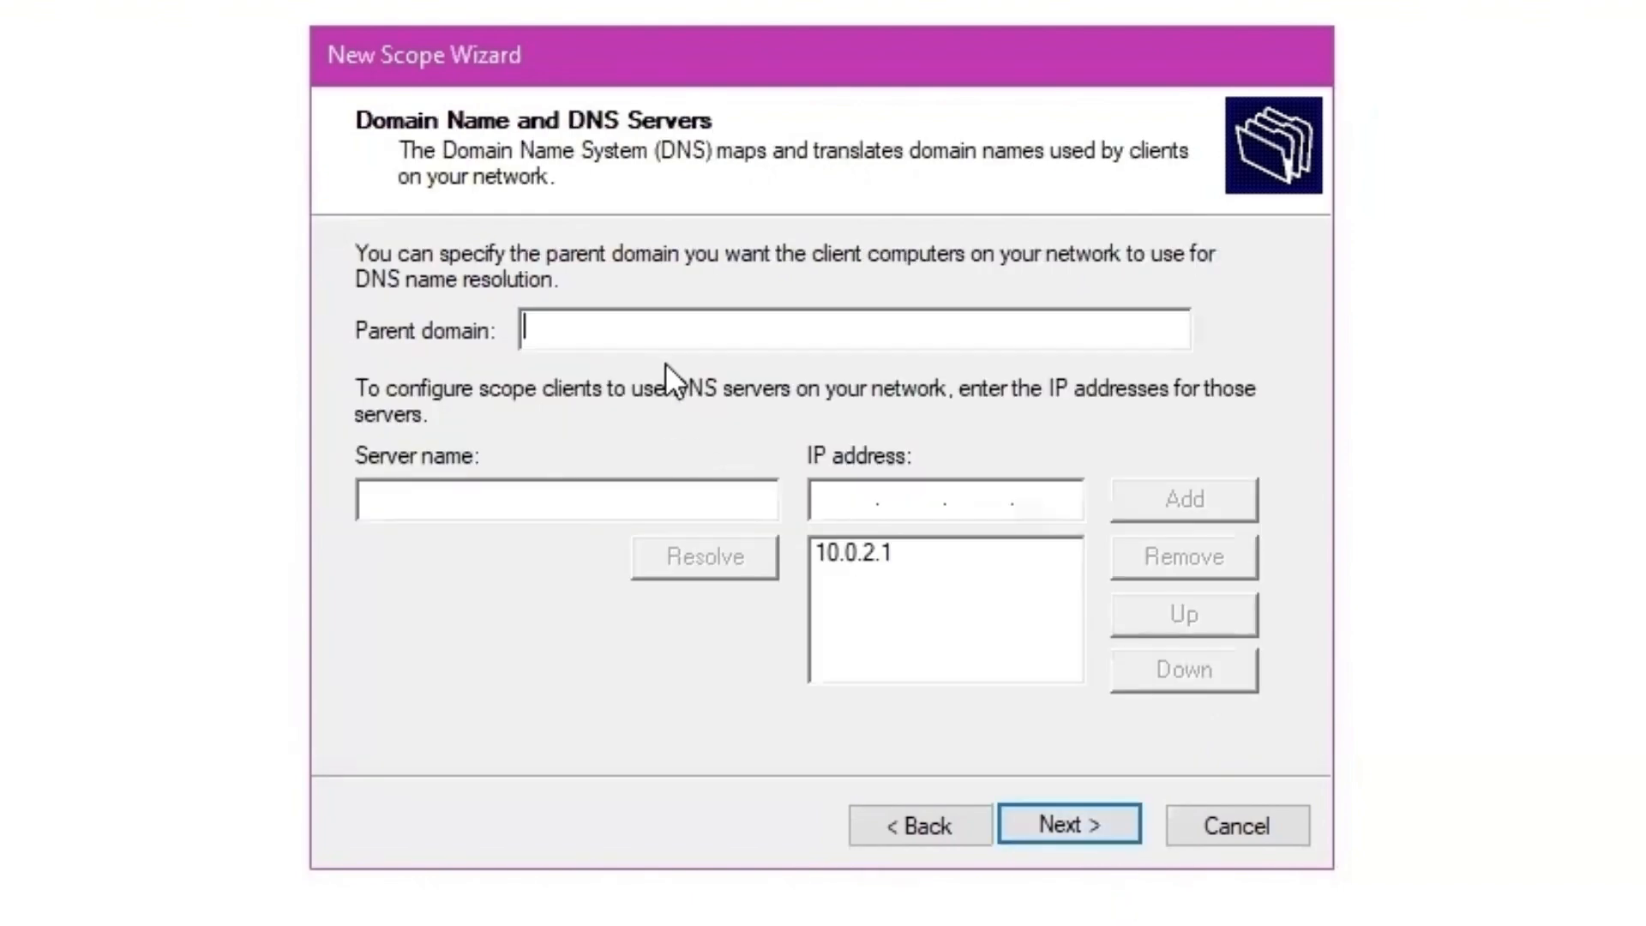
pyautogui.click(846, 501)
pyautogui.write('10.0.2.30')
pyautogui.click(1184, 500)
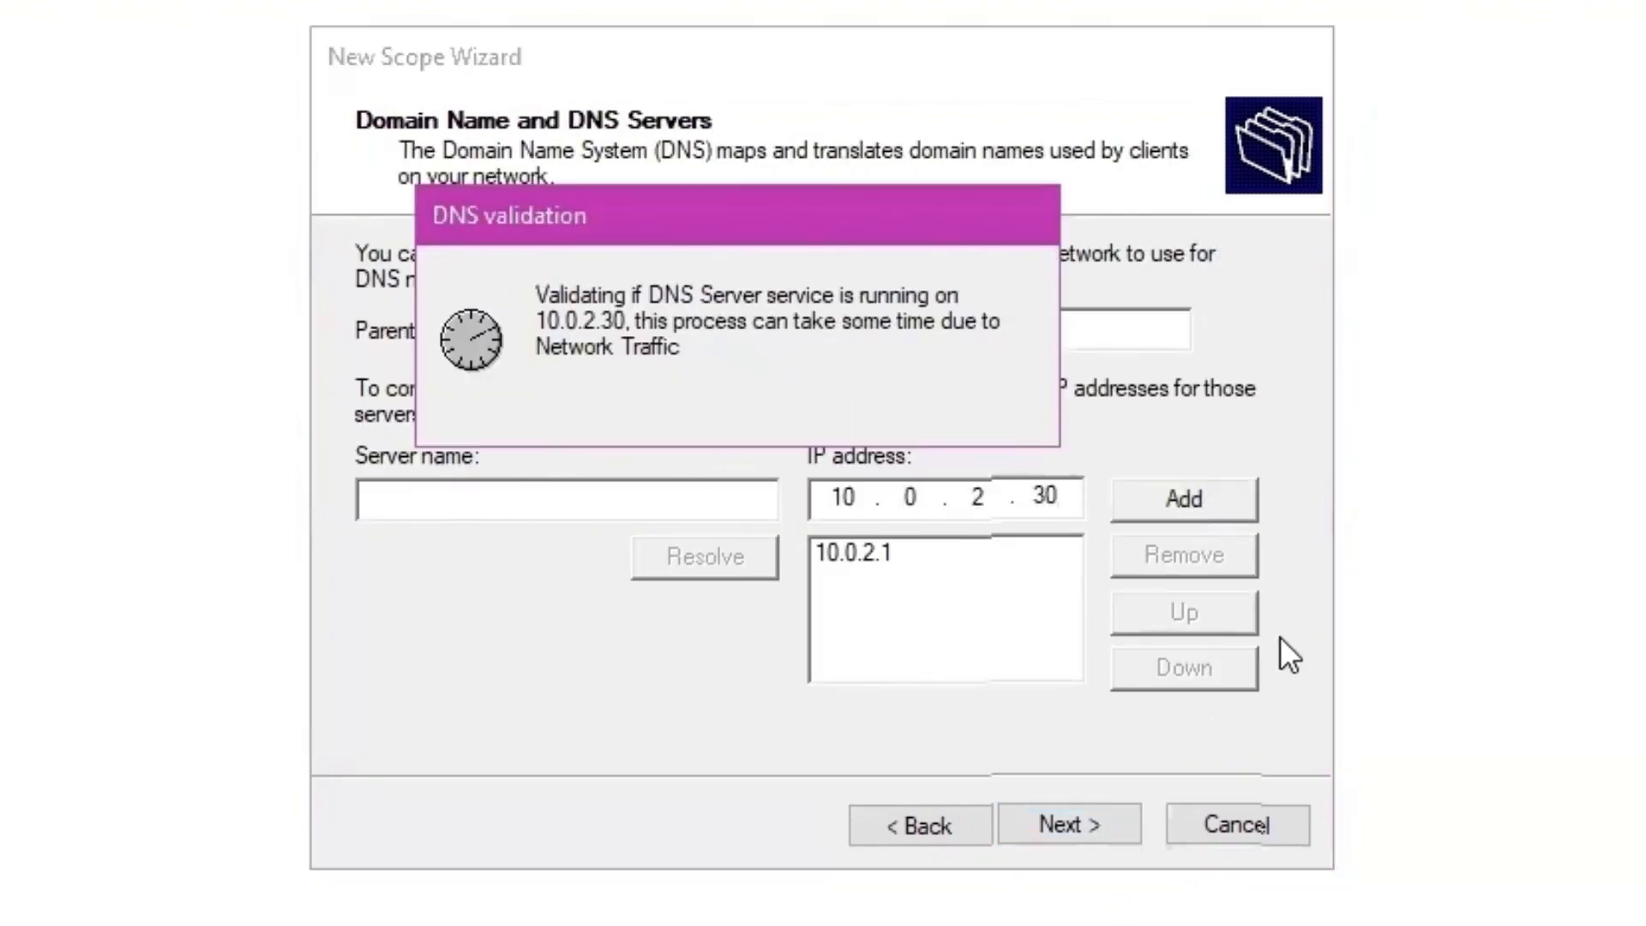
pyautogui.click(1073, 828)
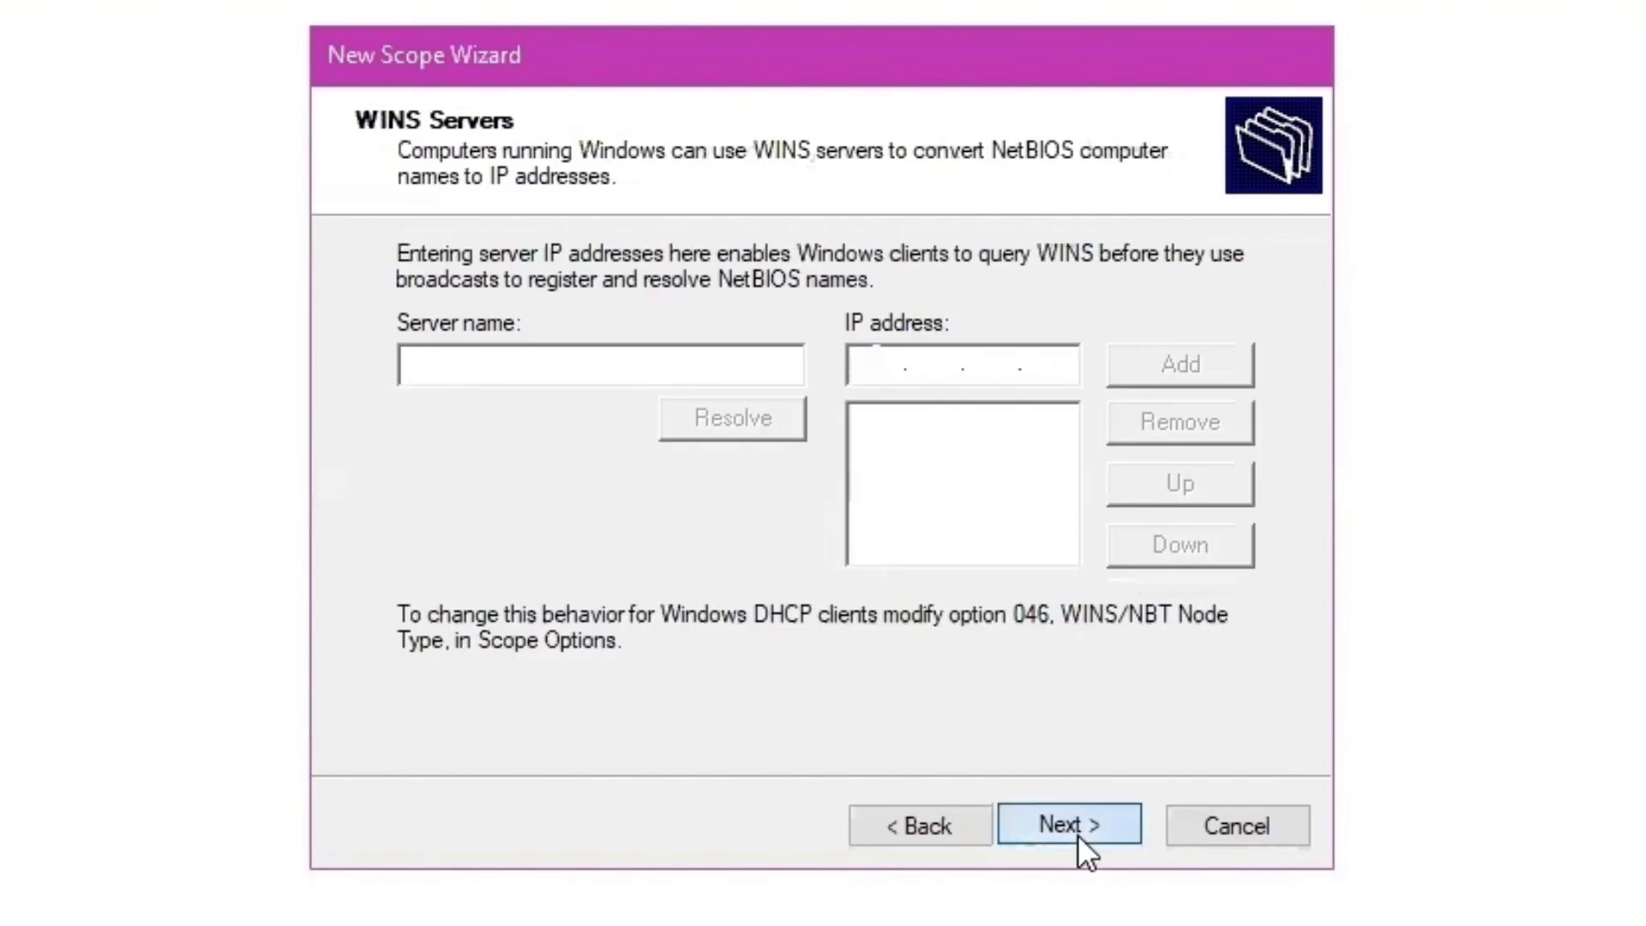
pyautogui.click(1077, 827)
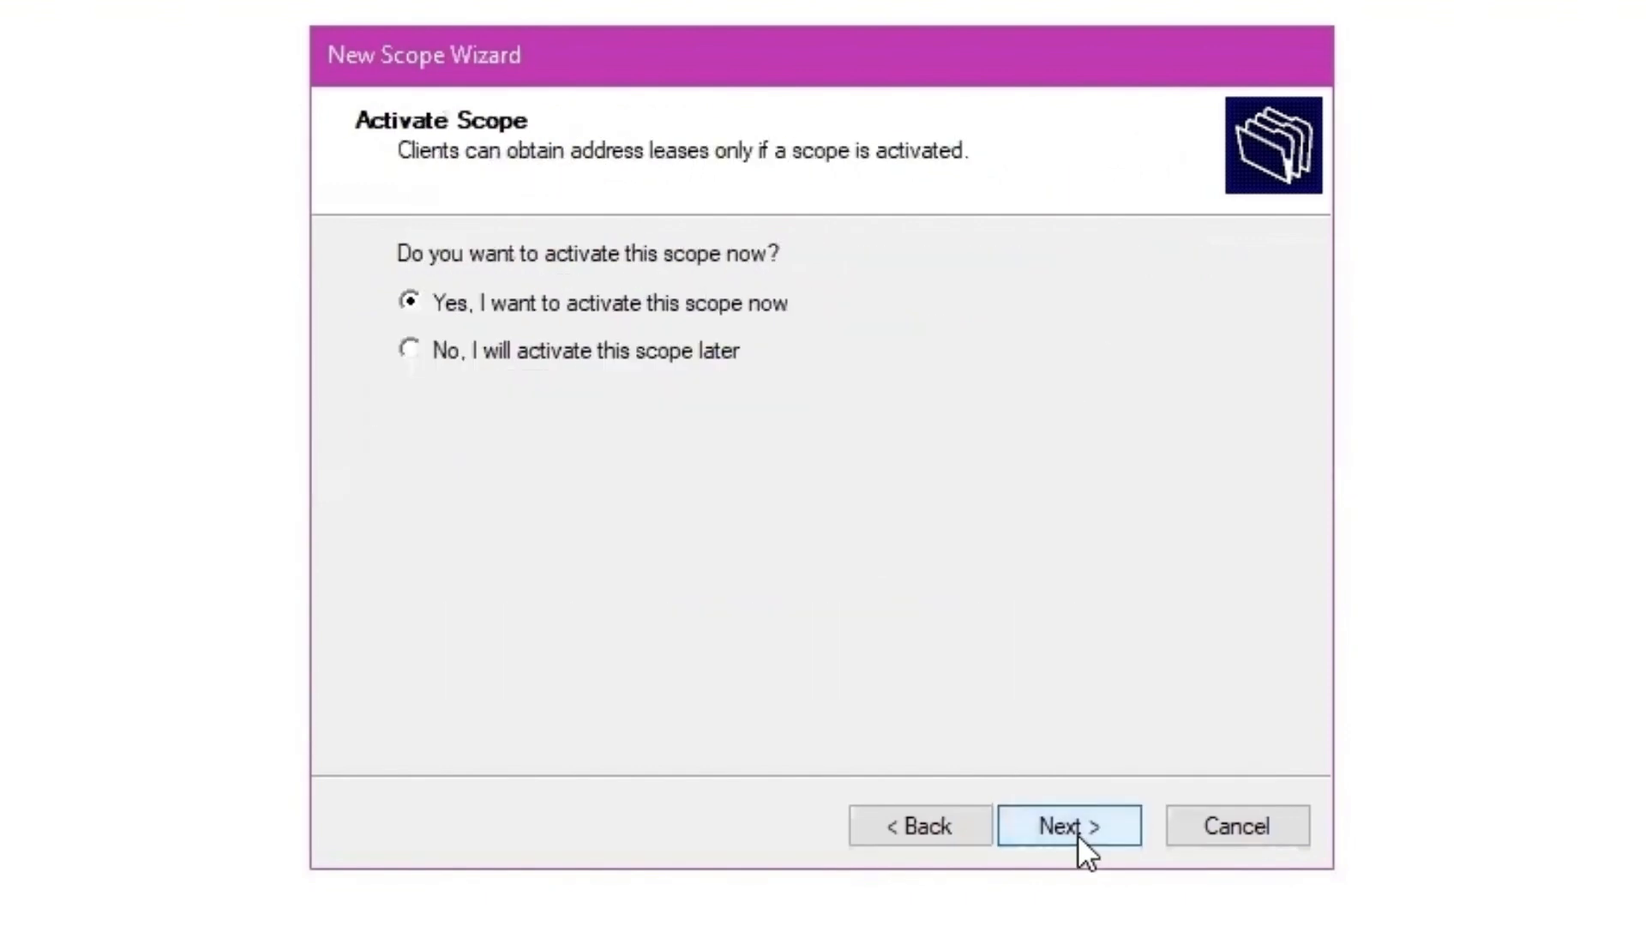
pyautogui.click(1078, 827)
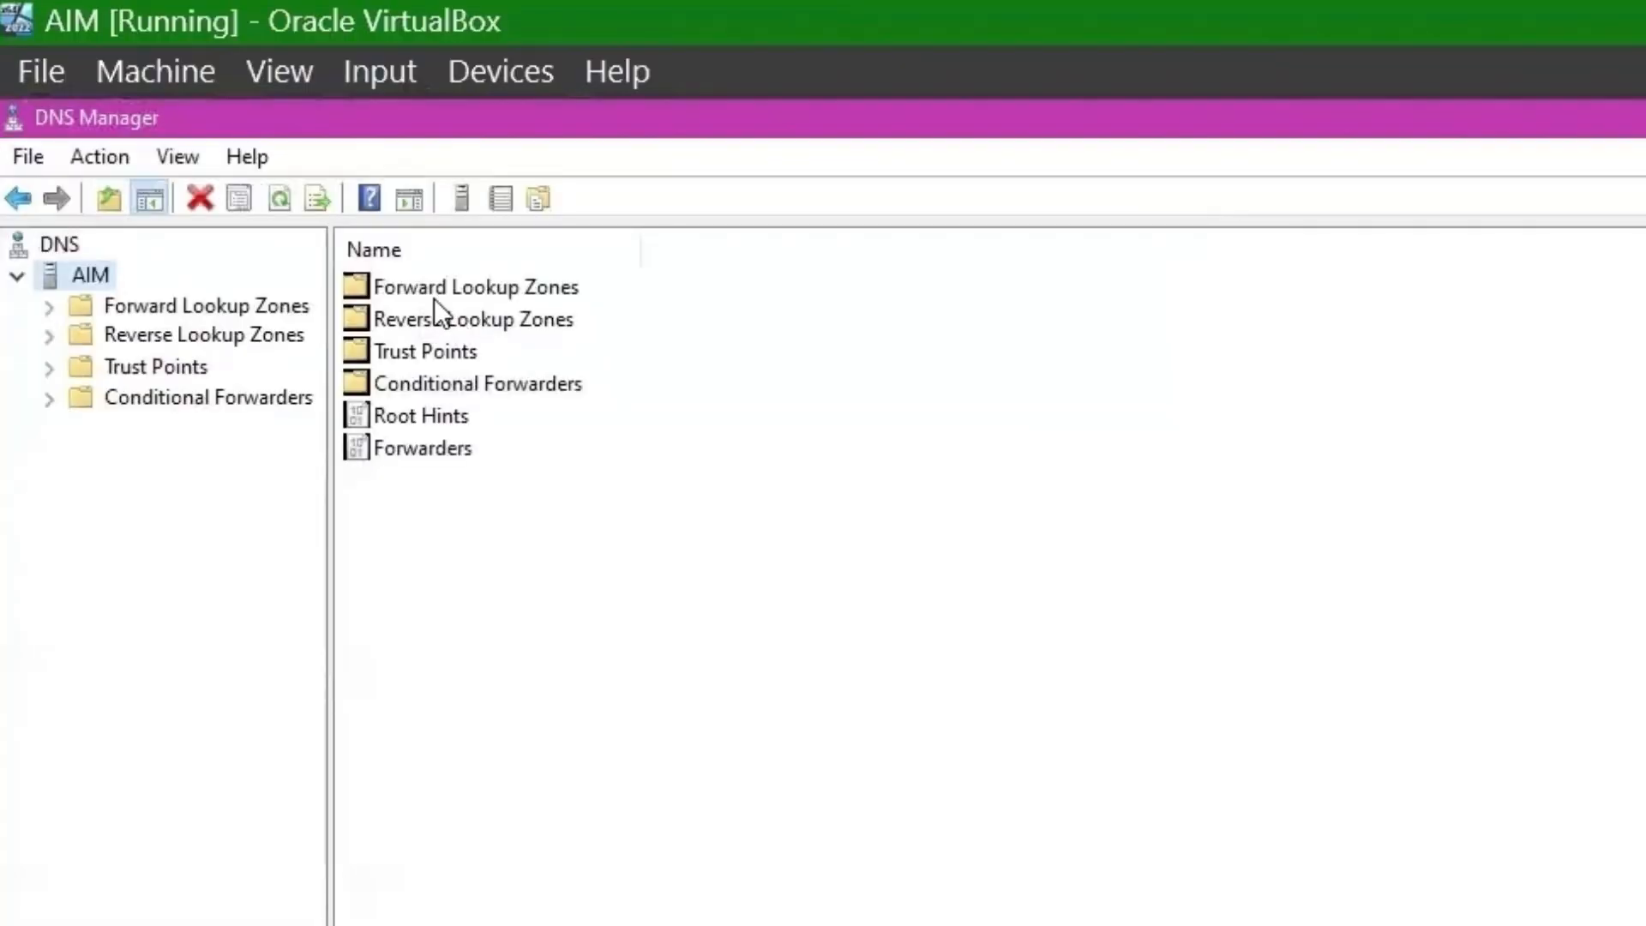
# - Create the primary forward lookup zone wizards.deploy with default zone file and update settings
pyautogui.rightClick(222, 151)
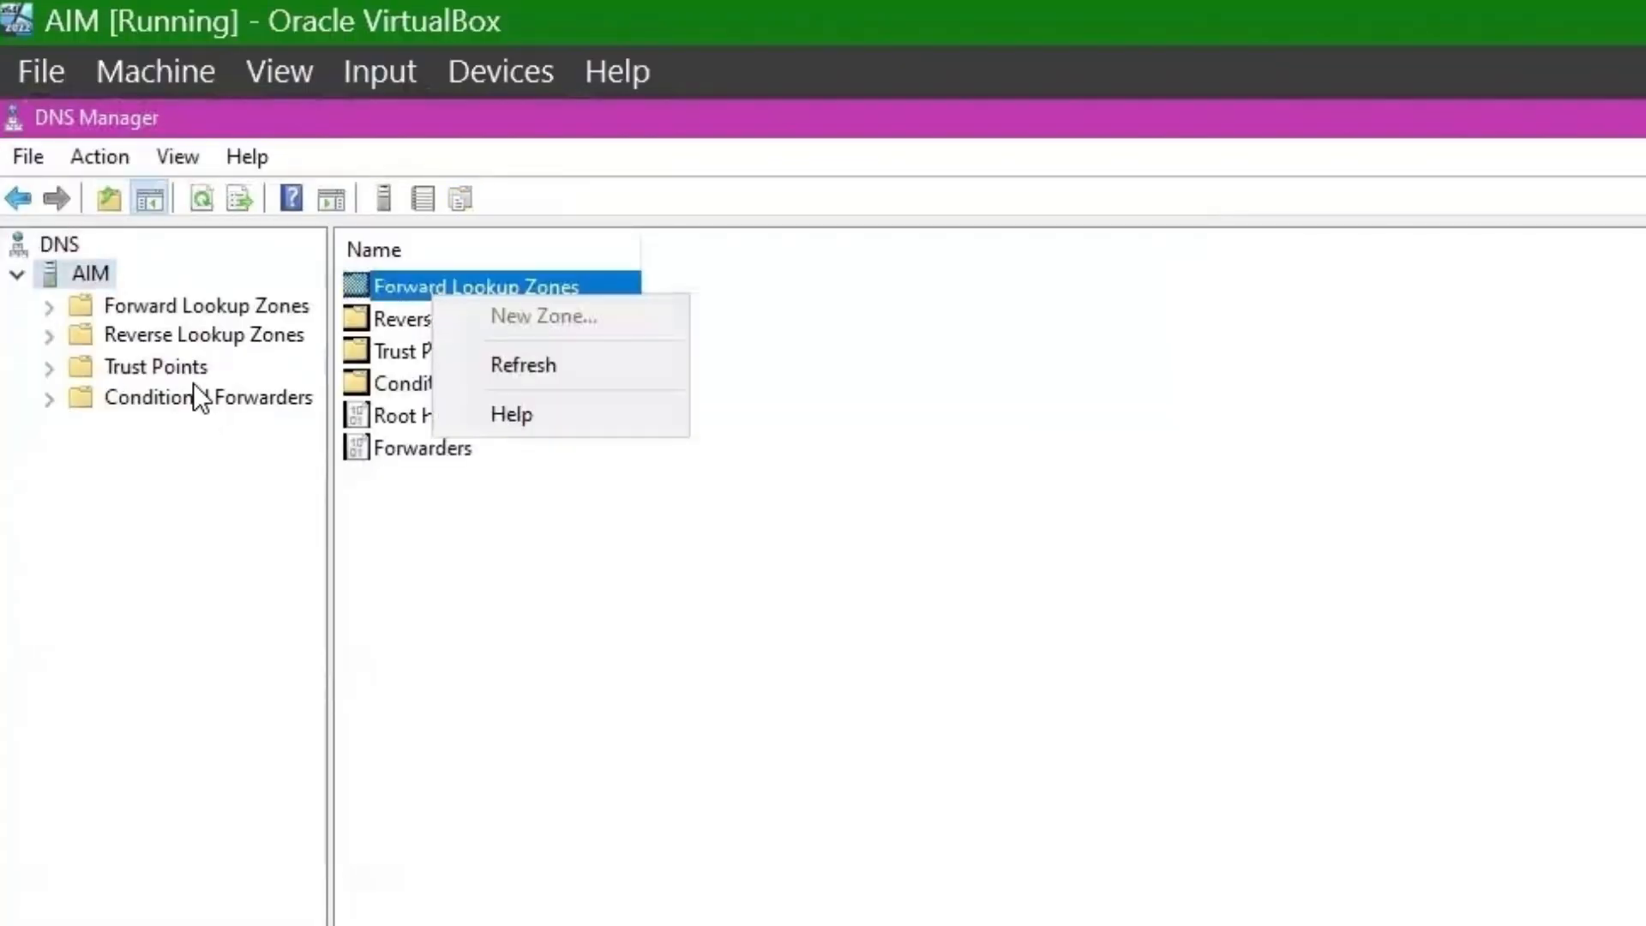
pyautogui.rightClick(160, 316)
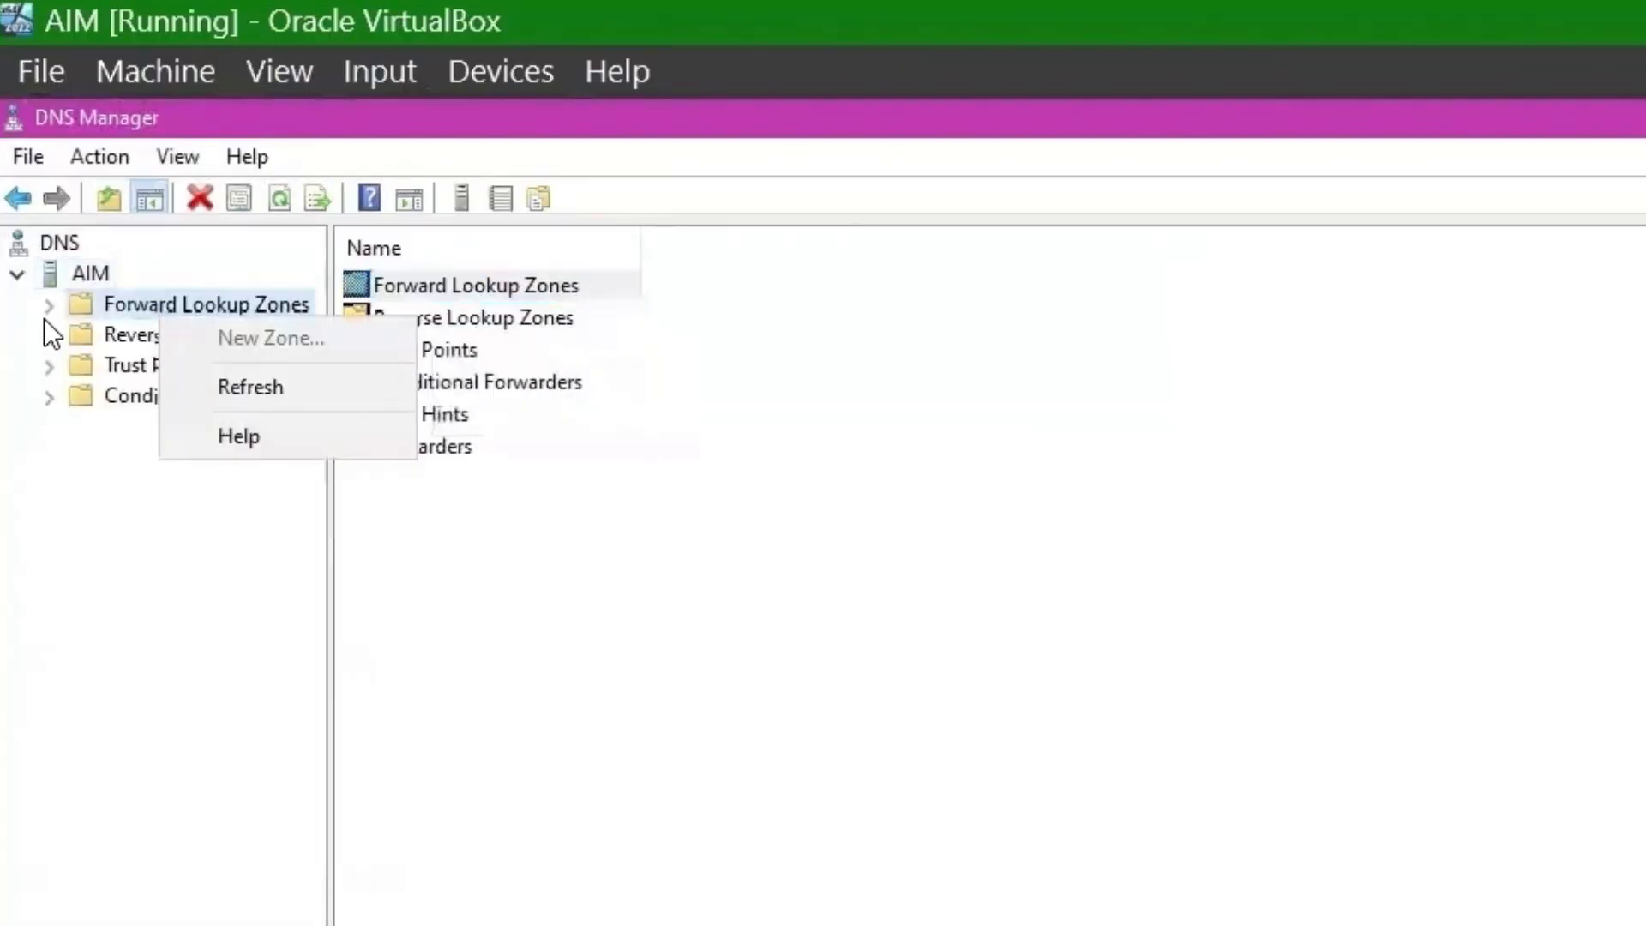
pyautogui.click(50, 311)
pyautogui.rightClick(125, 306)
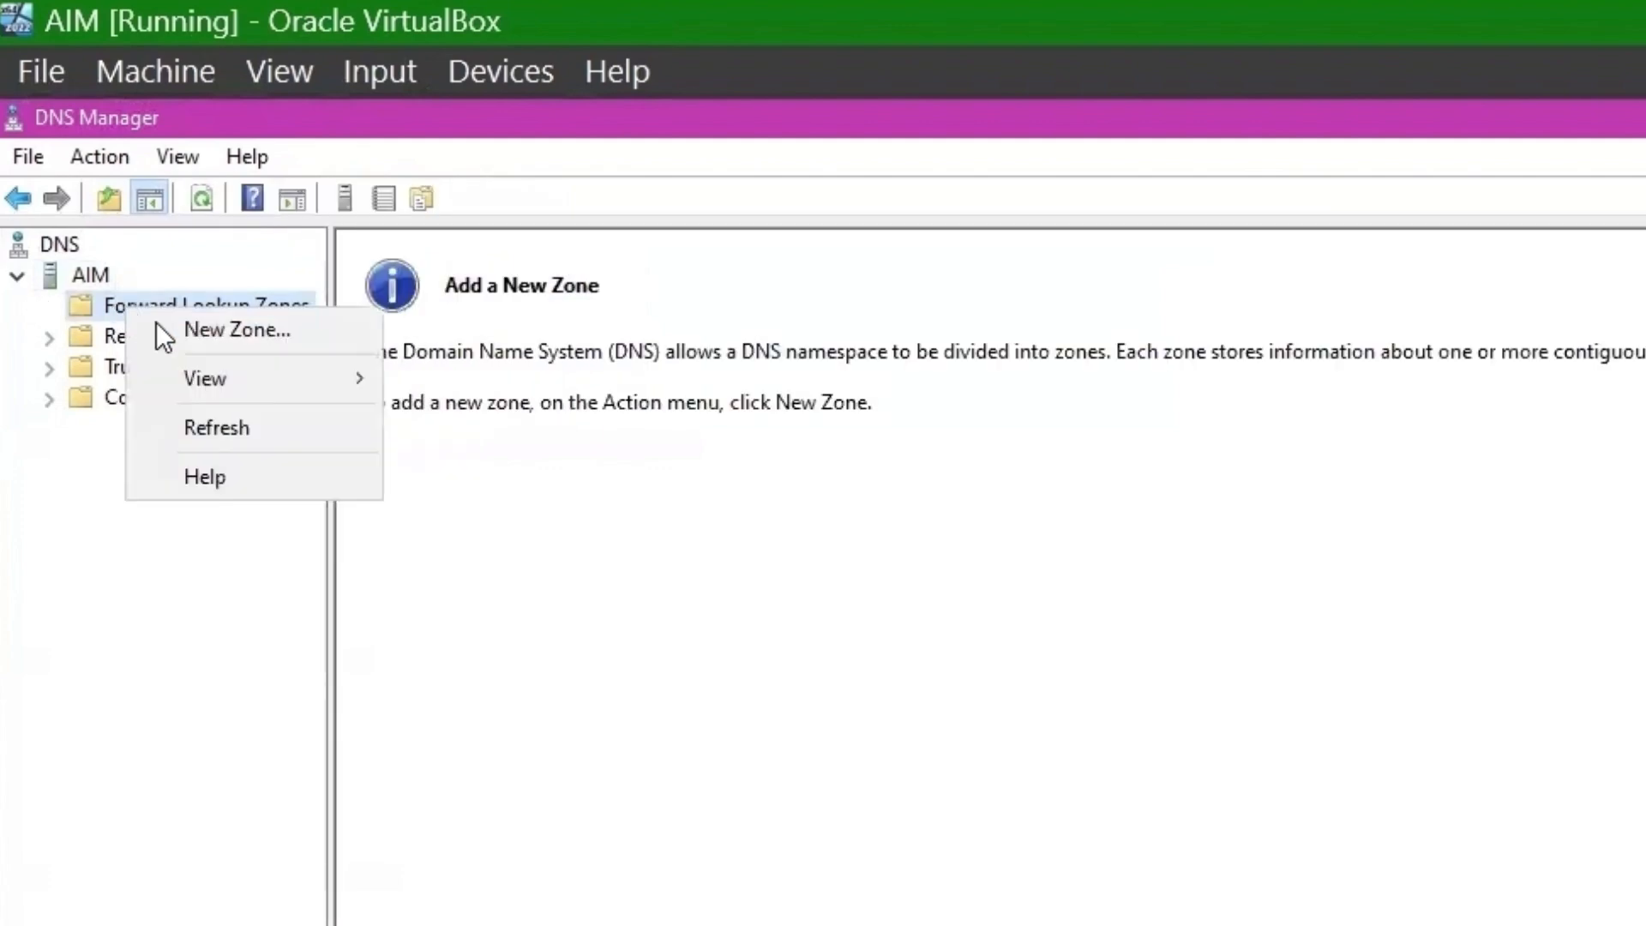
pyautogui.click(163, 330)
pyautogui.click(636, 737)
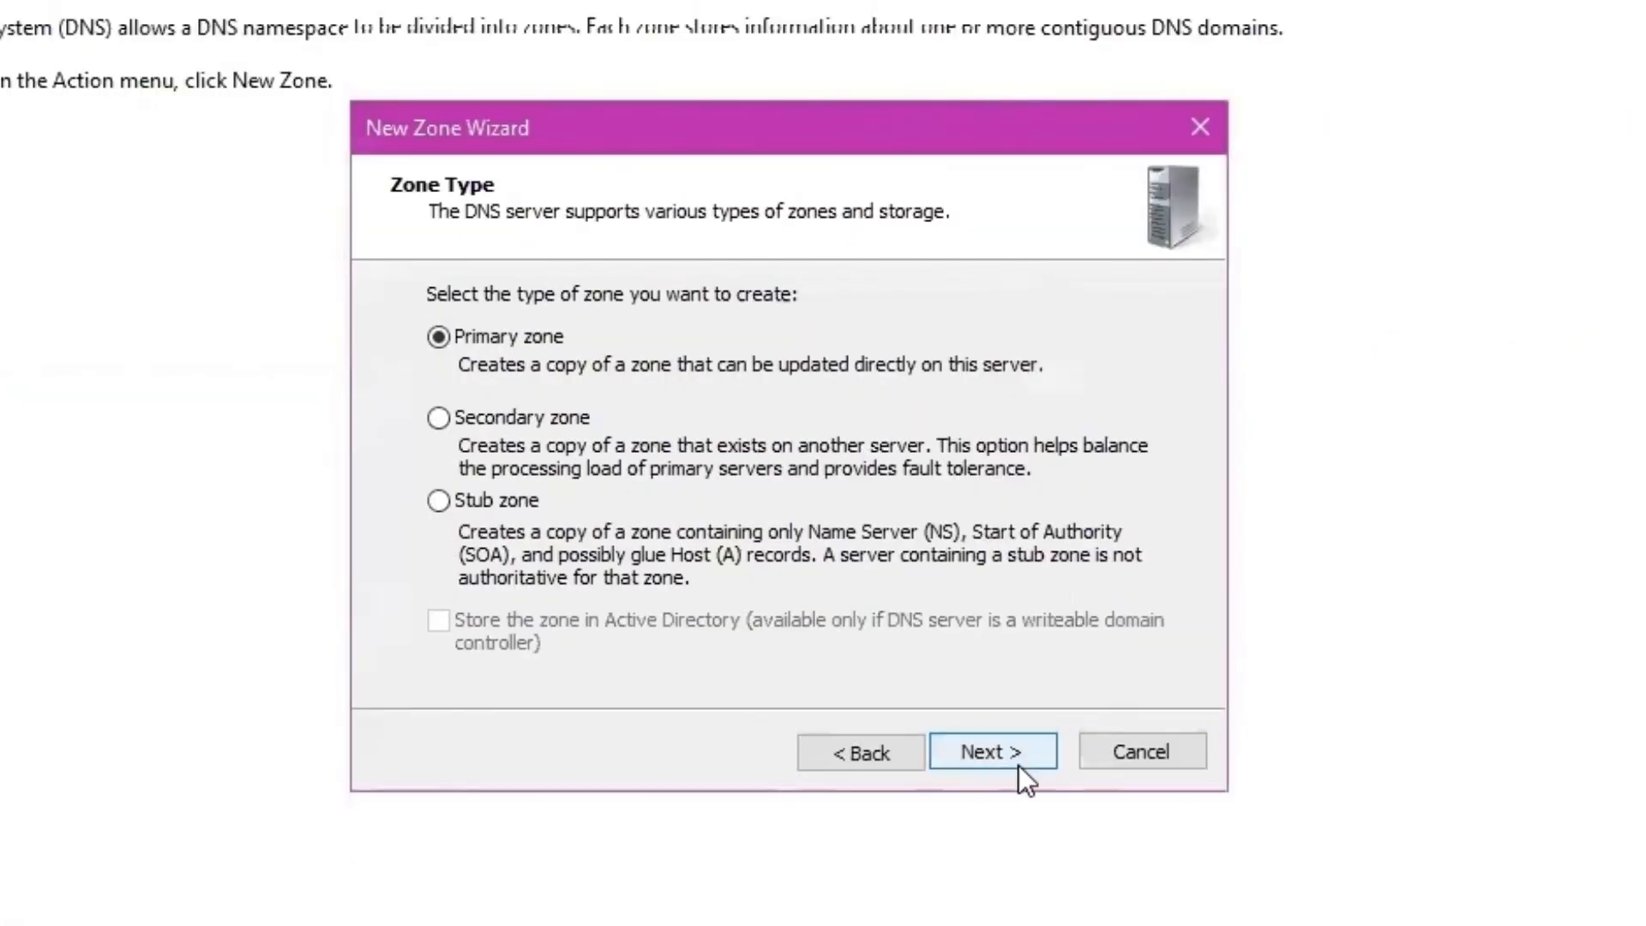
pyautogui.click(665, 752)
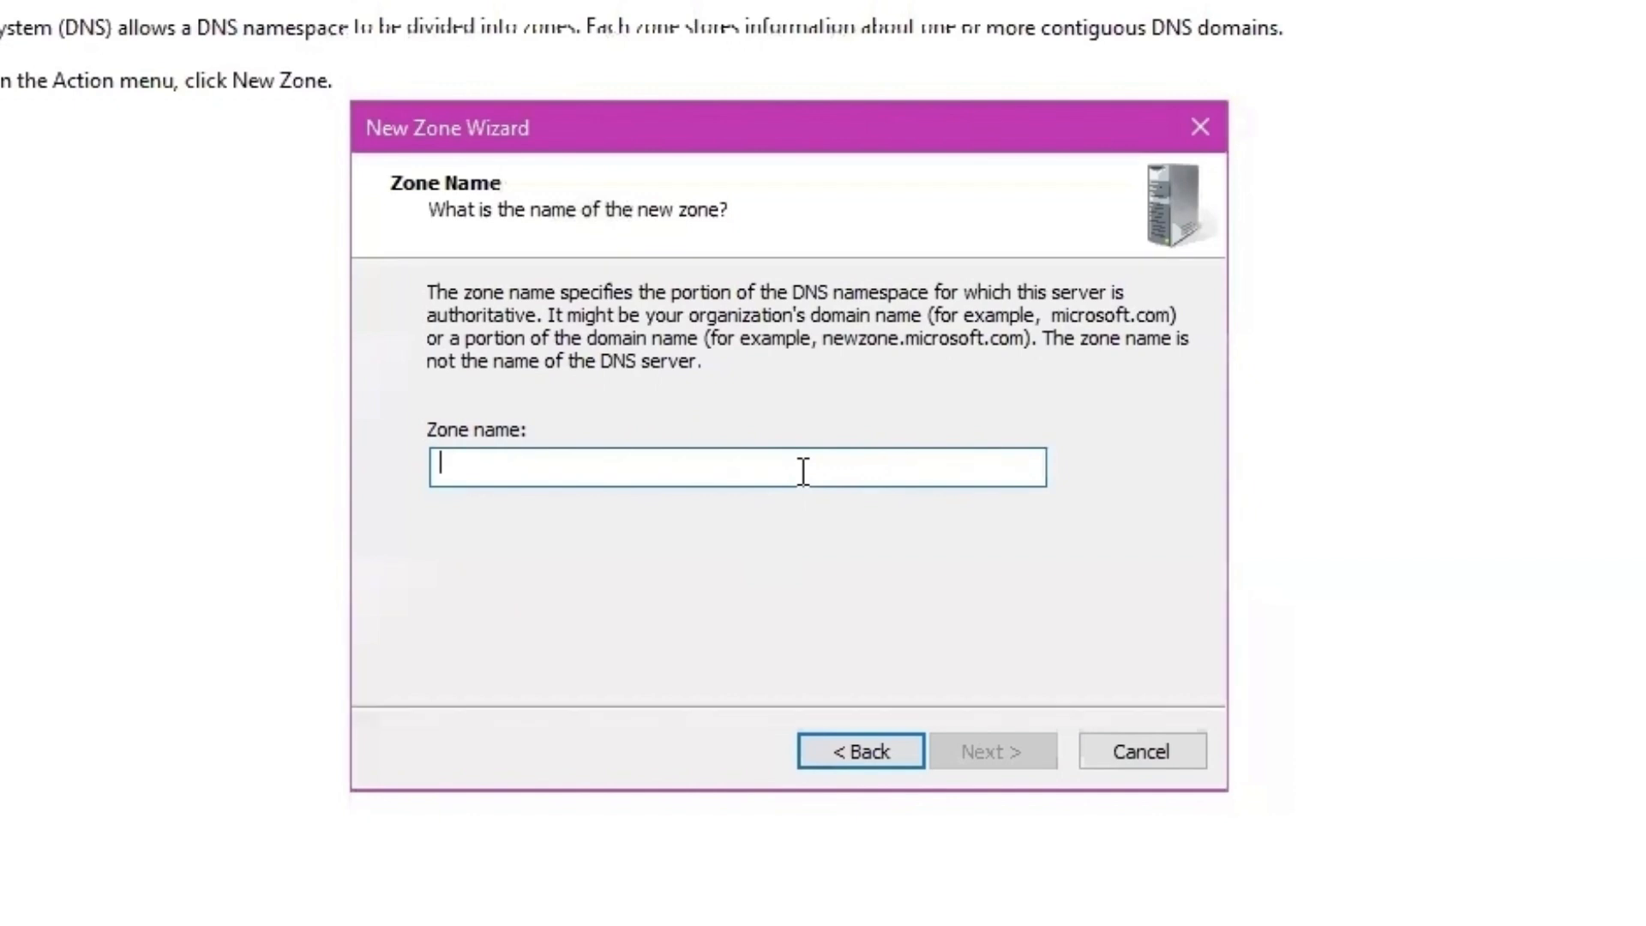
pyautogui.write('wiz')
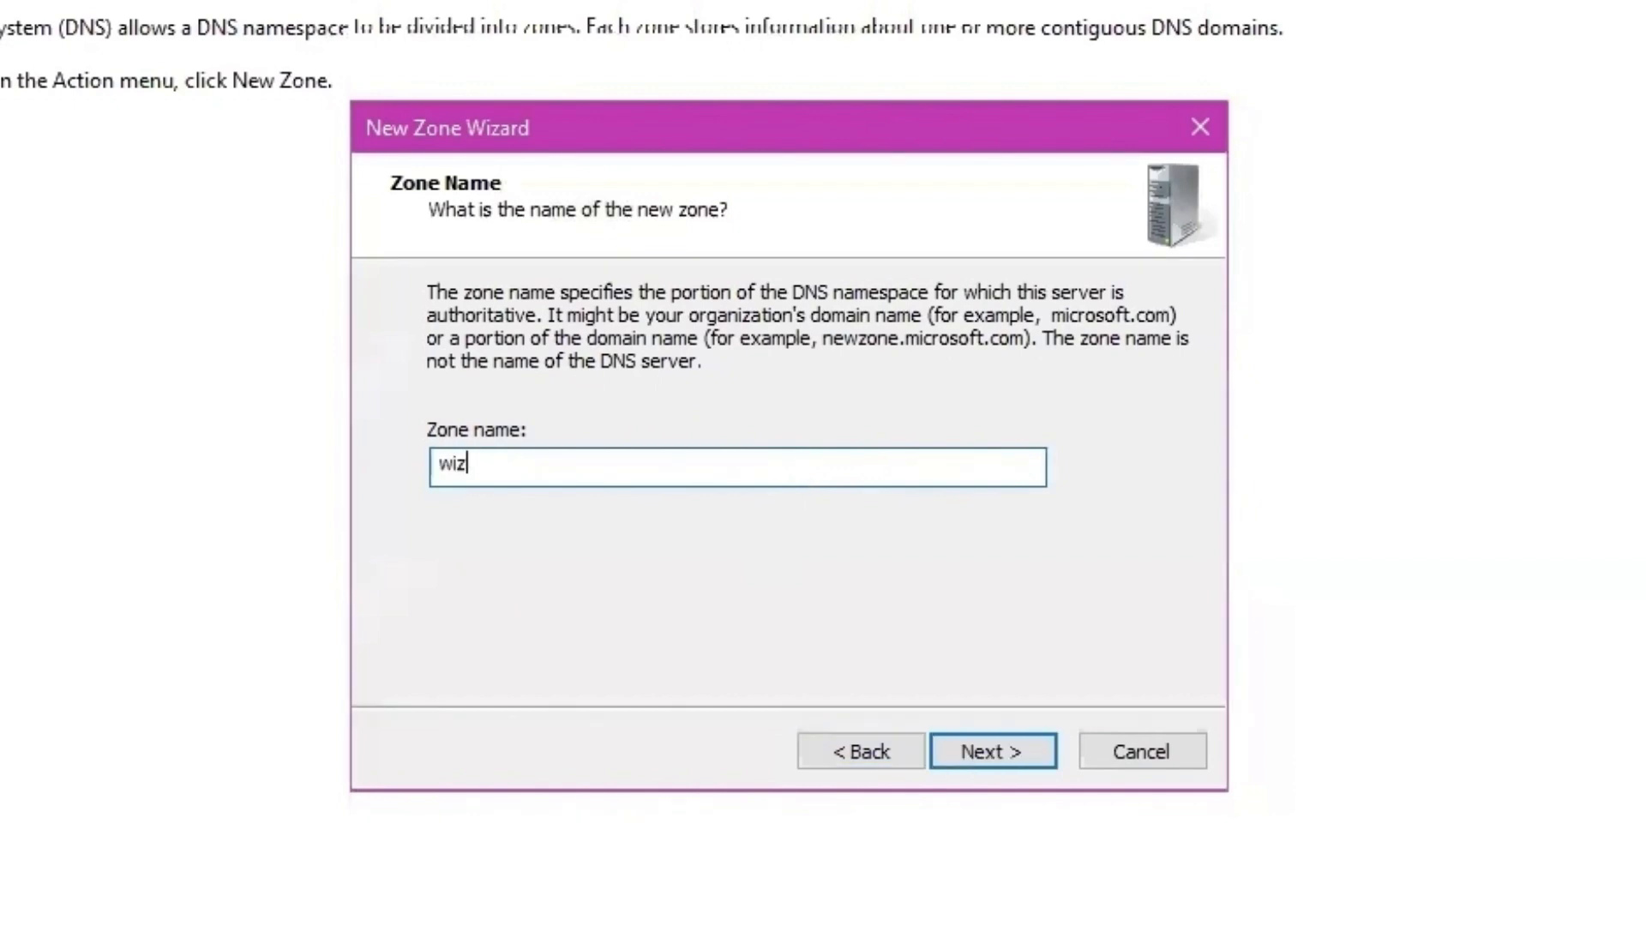
pyautogui.write('ards.deploy')
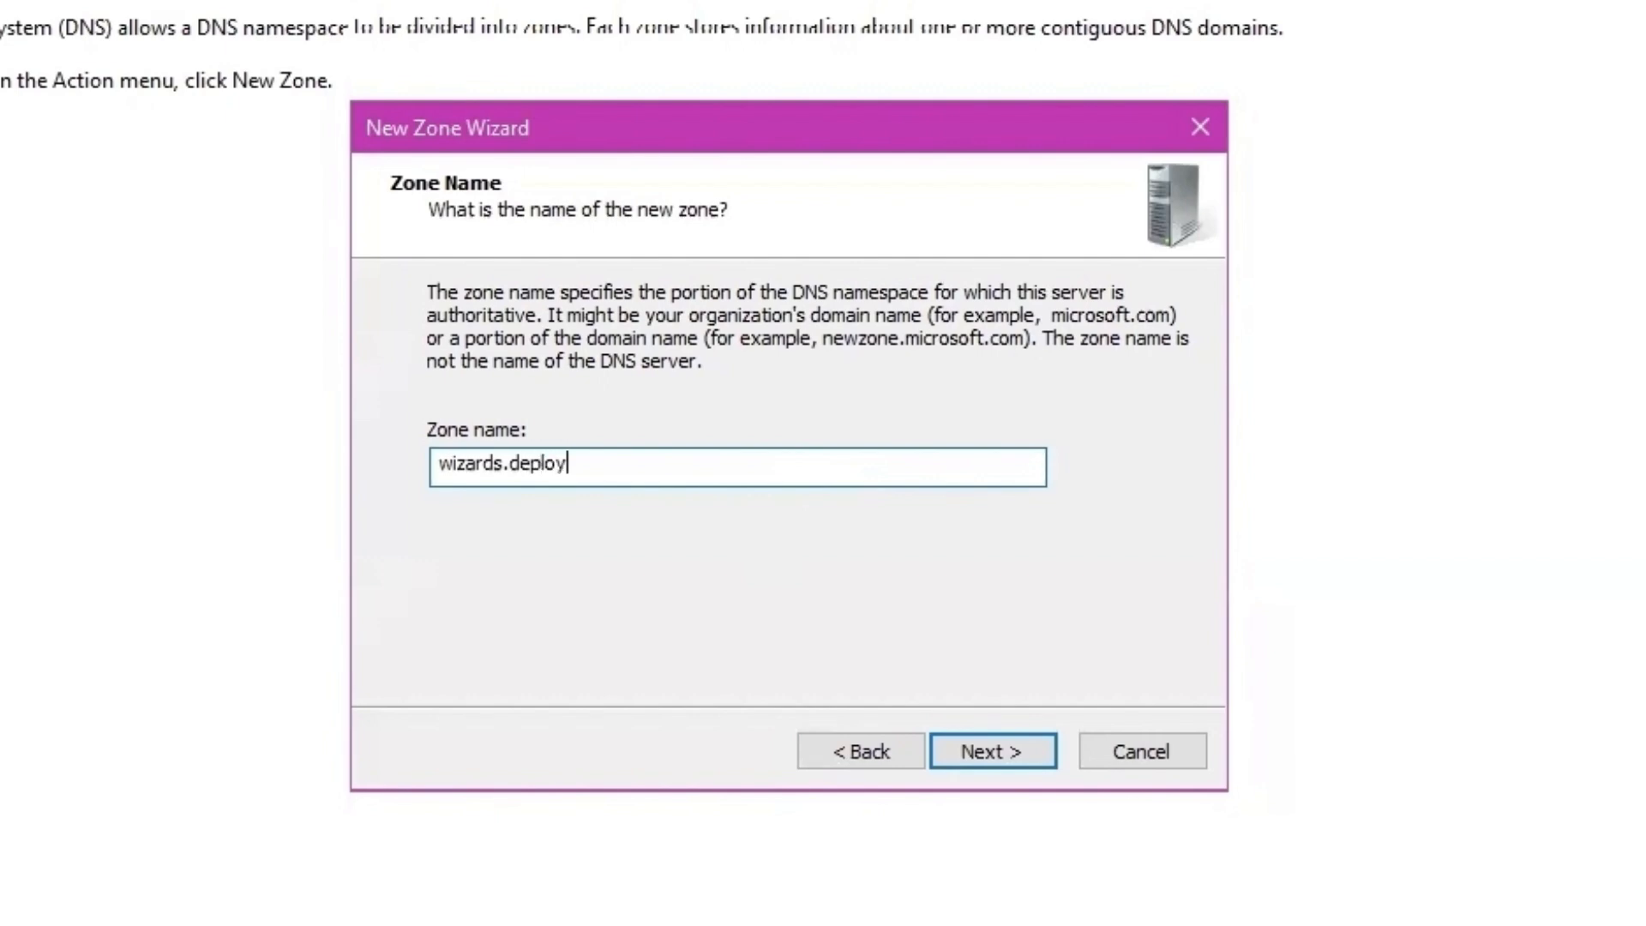
pyautogui.click(1007, 758)
pyautogui.click(984, 754)
pyautogui.click(984, 755)
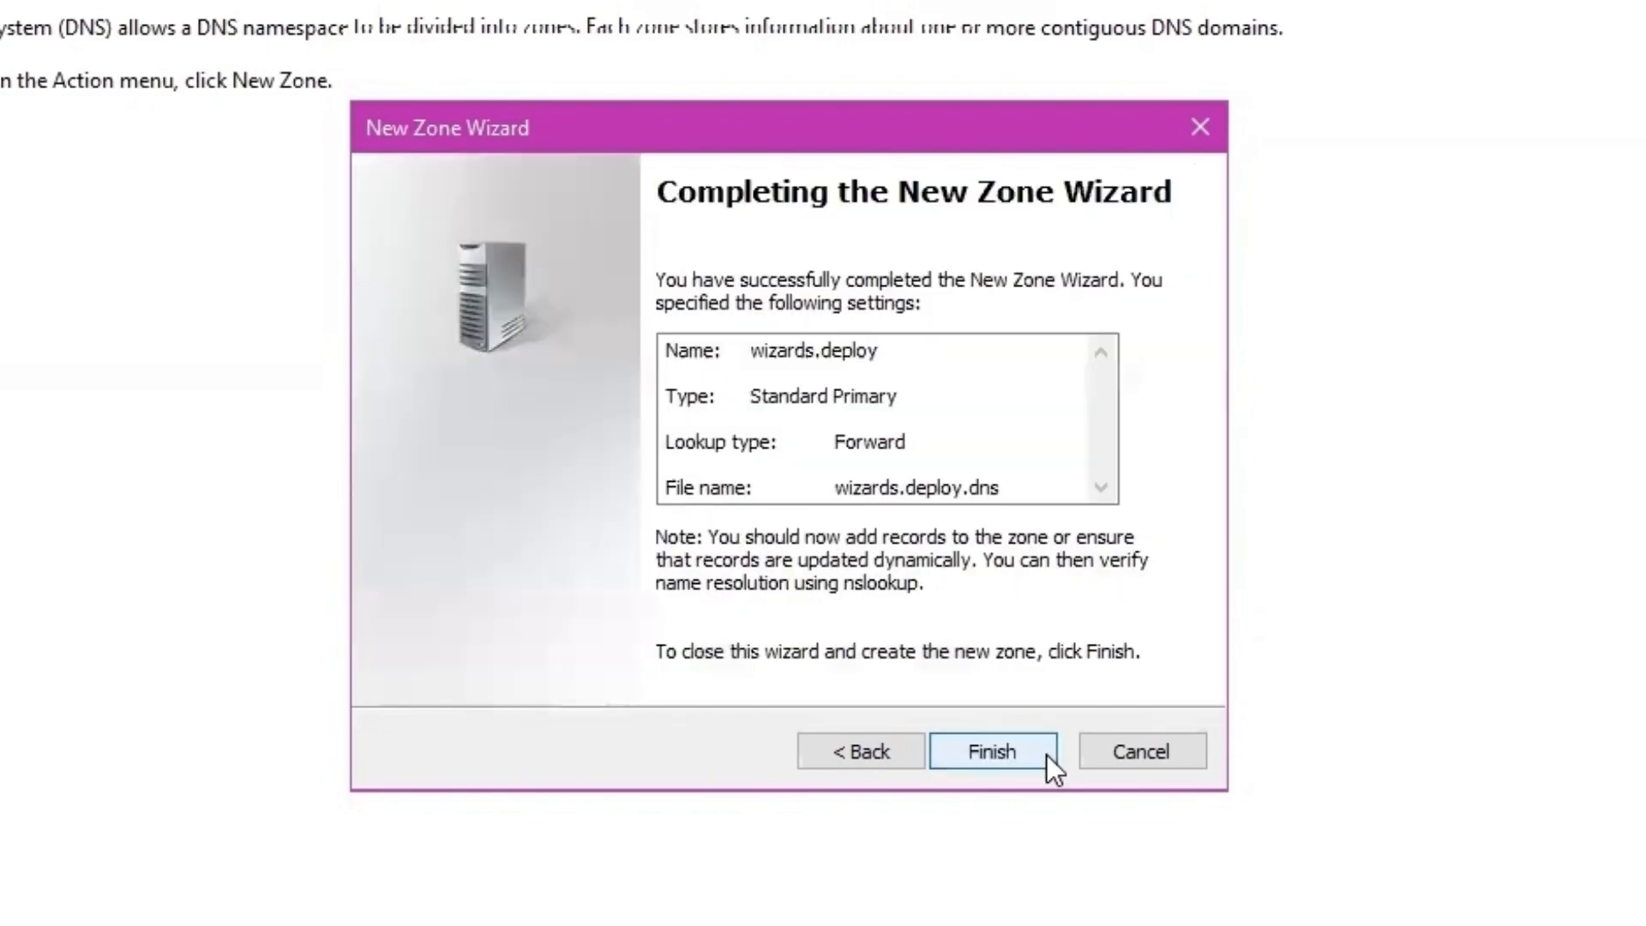
pyautogui.click(1030, 750)
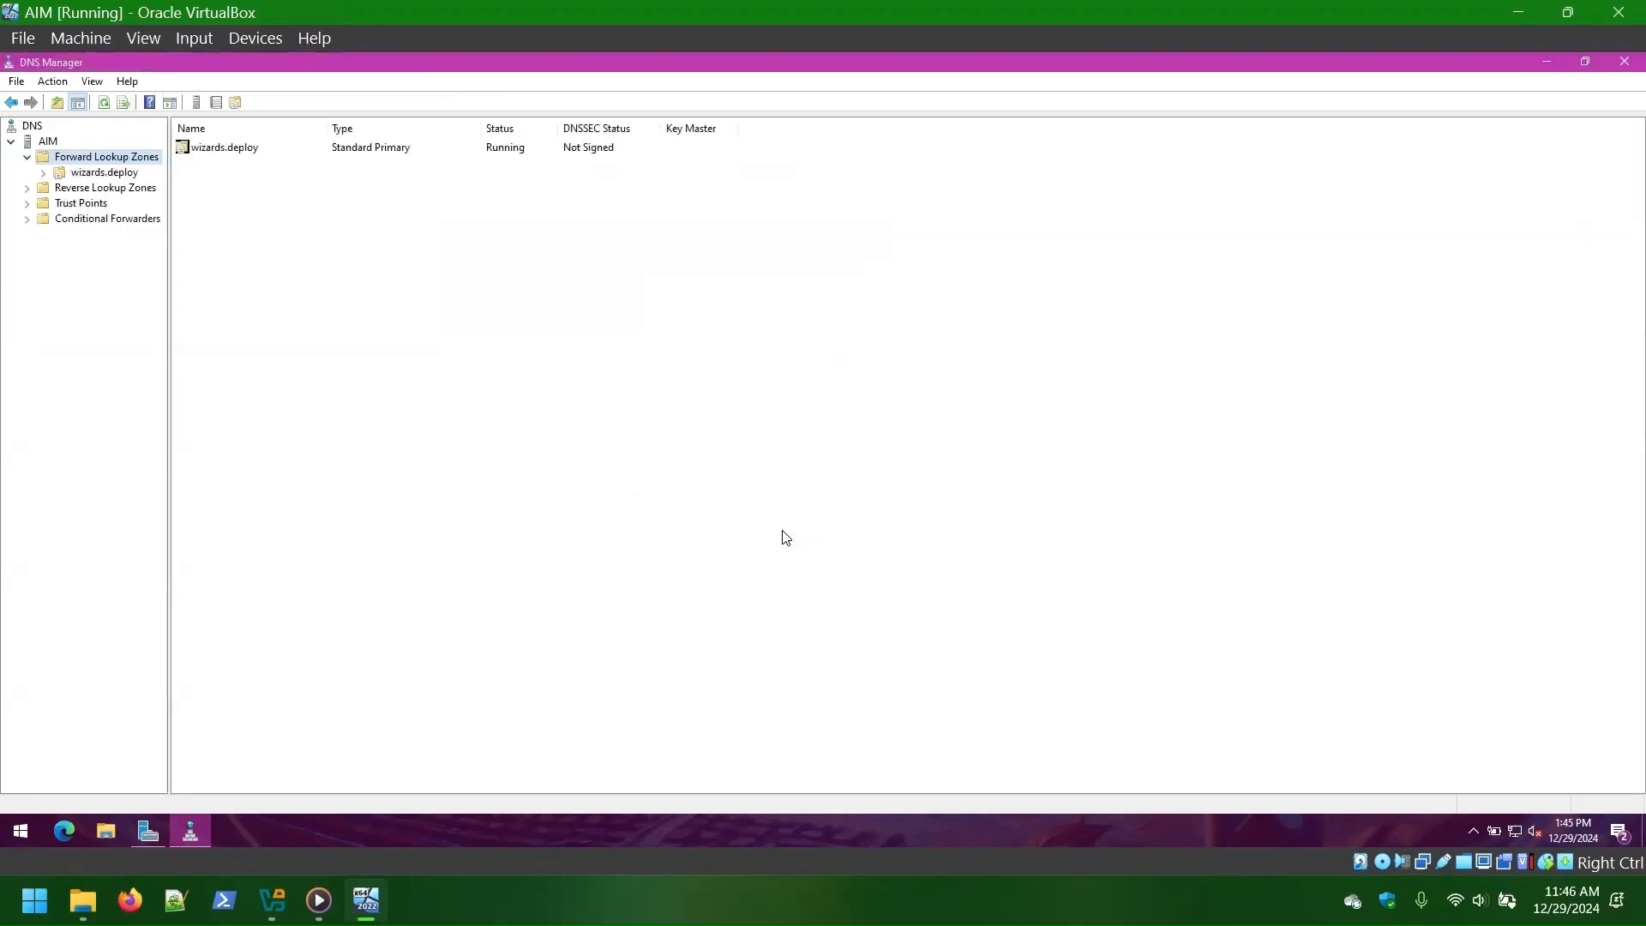
# - Start a New Host record named AIM in wizards.deploy and begin entering its IP
pyautogui.click(89, 171)
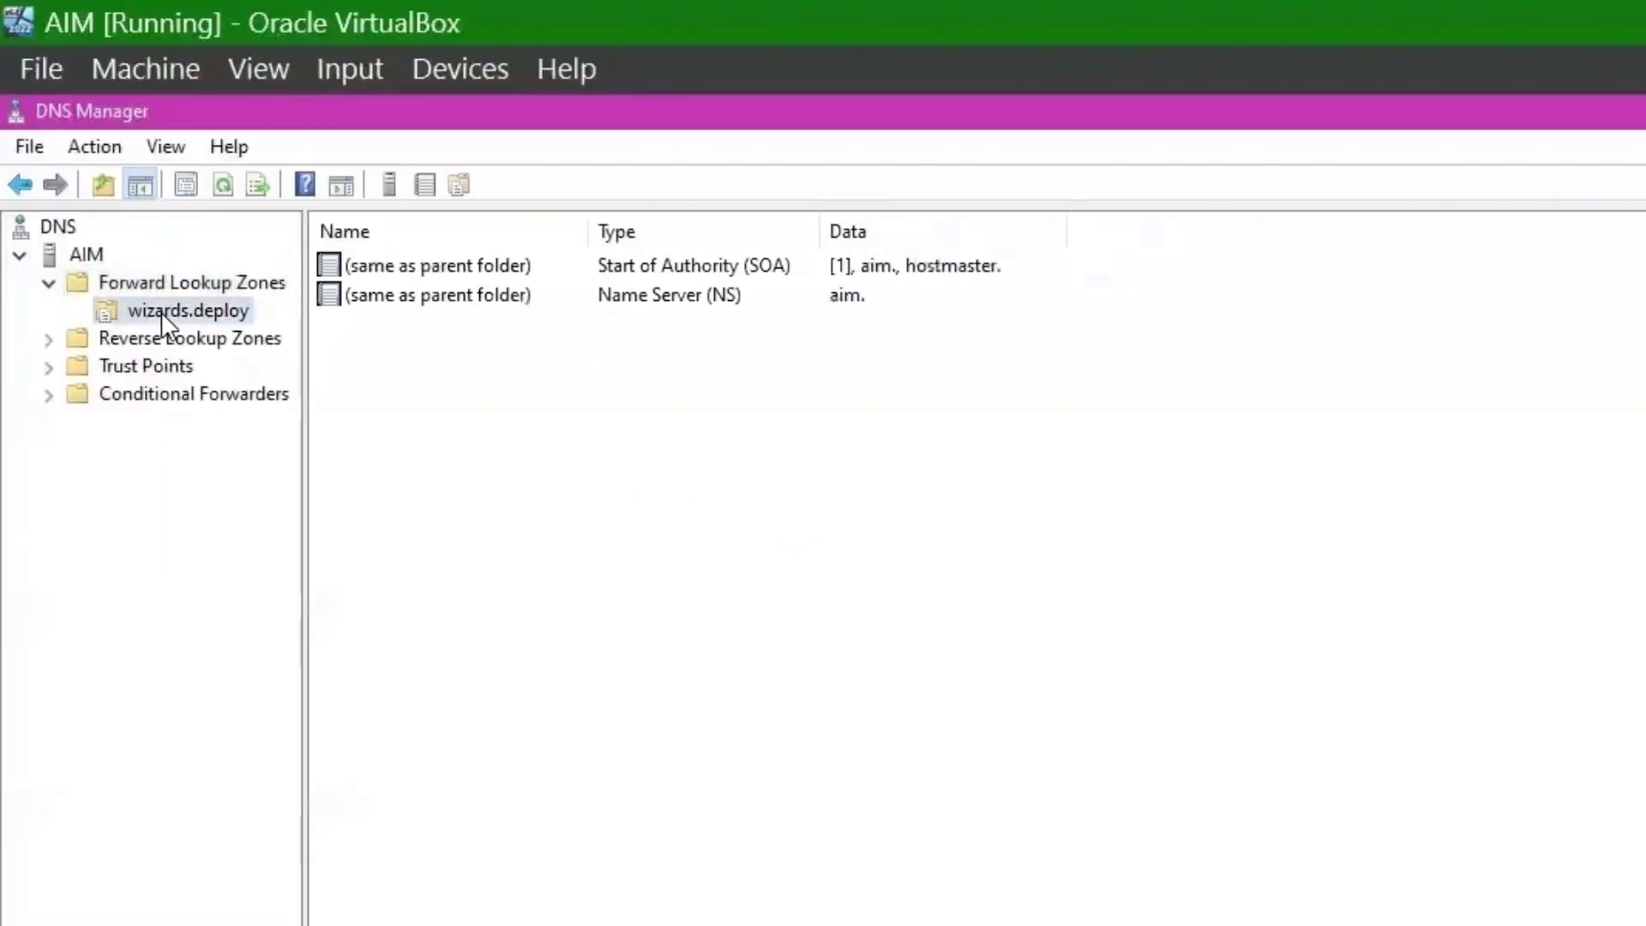
pyautogui.rightClick(163, 313)
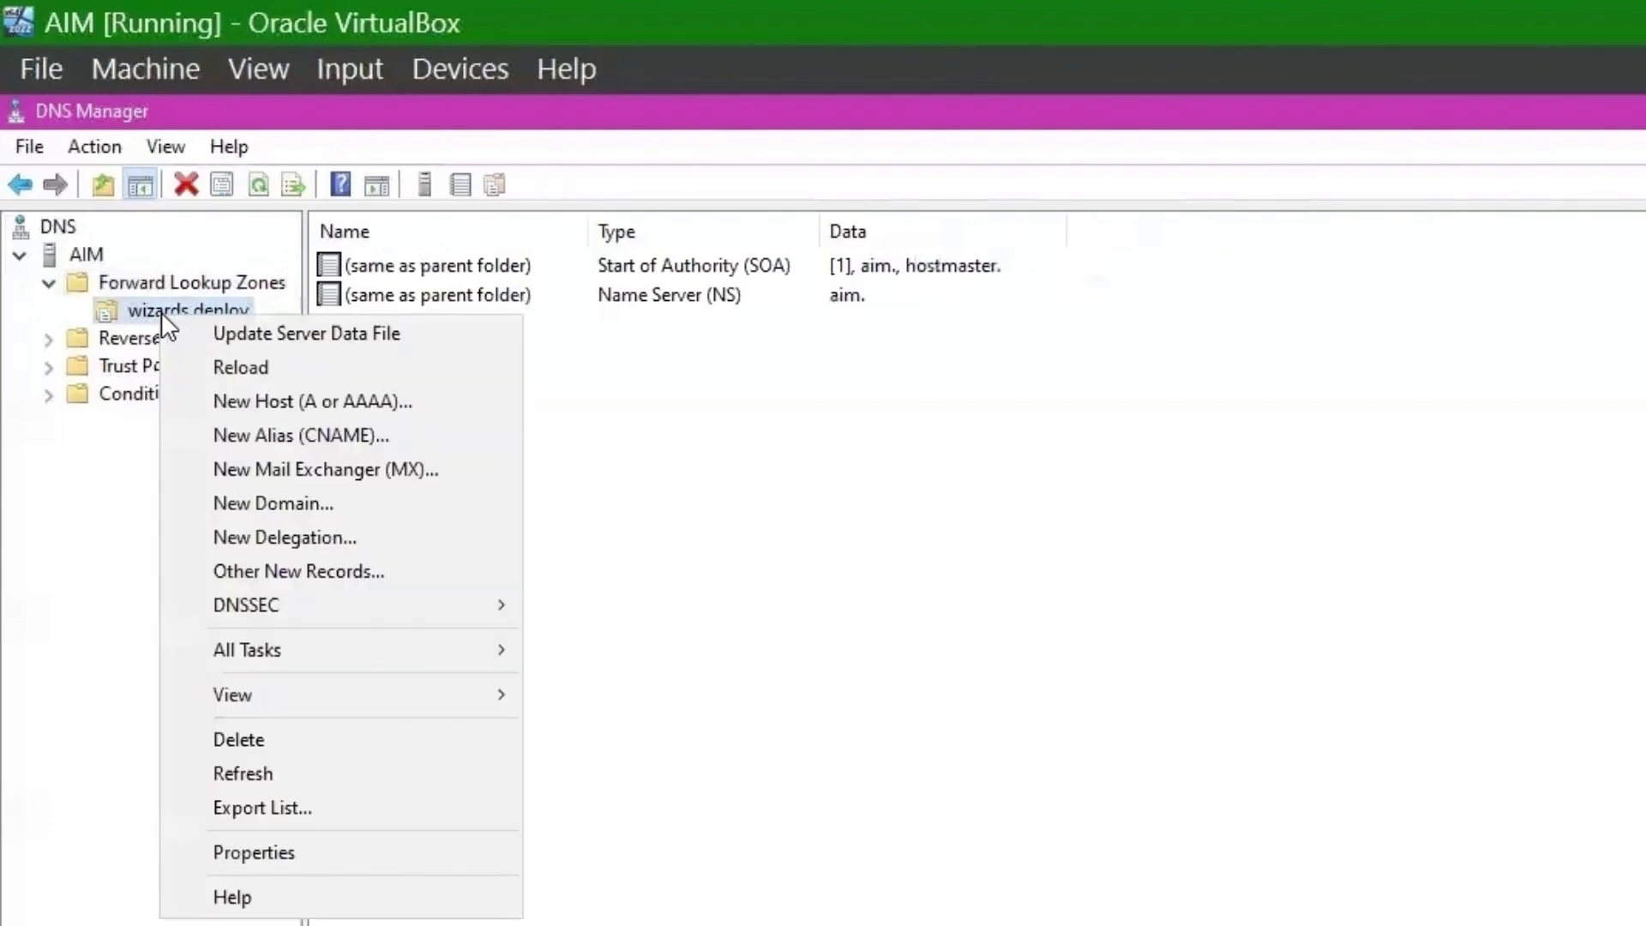
pyautogui.click(318, 410)
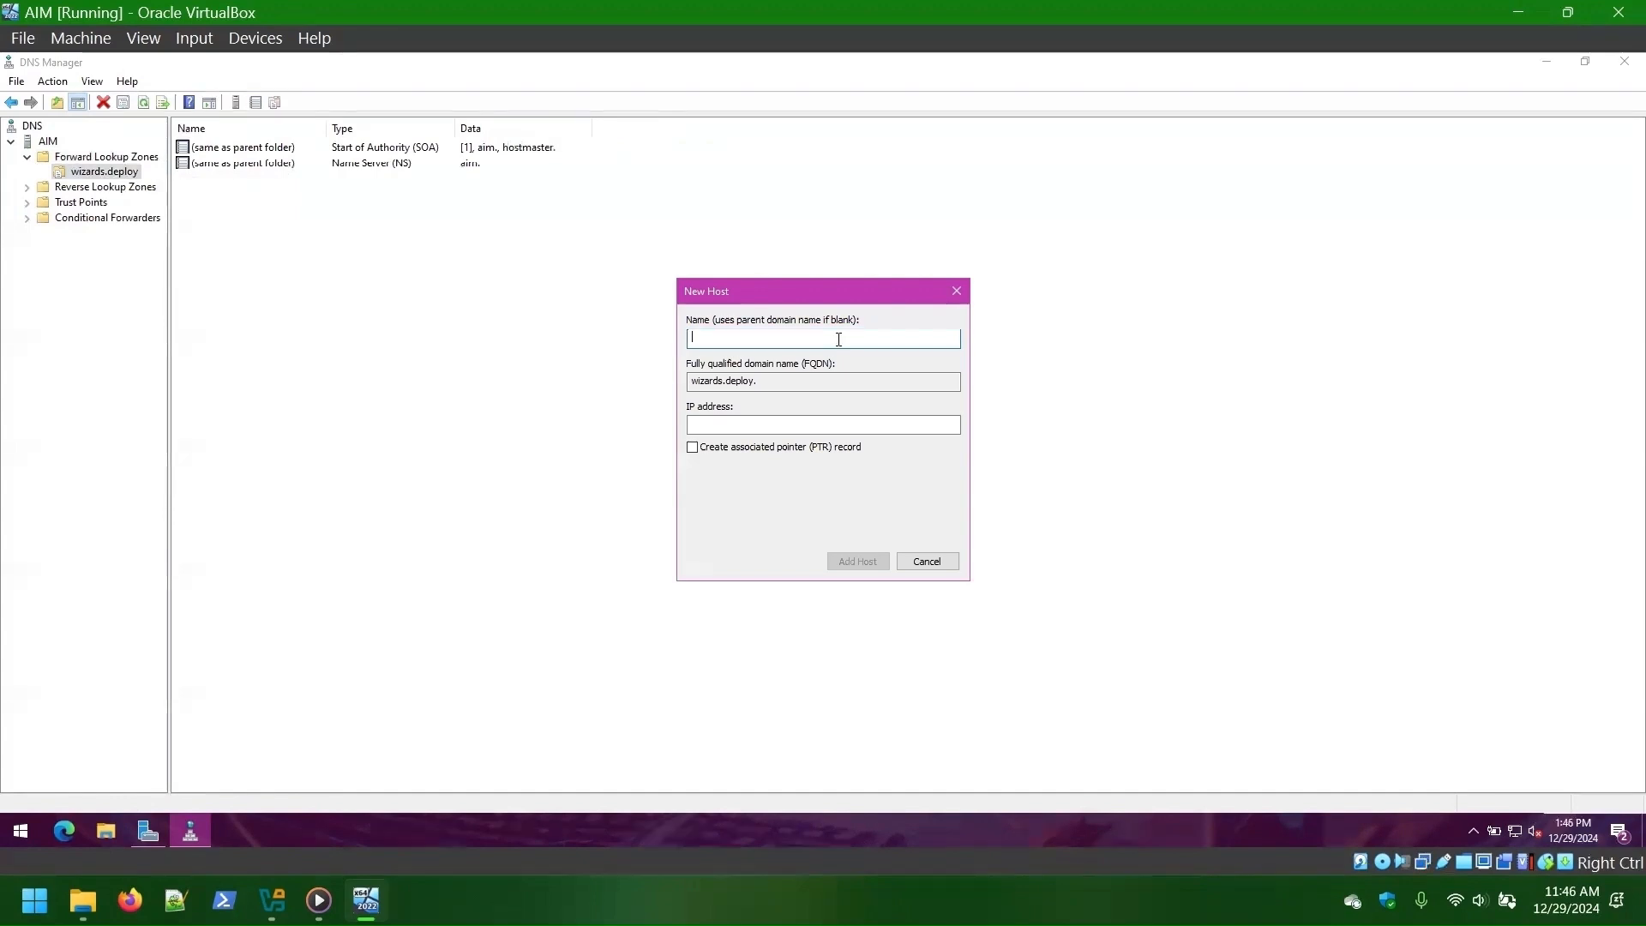
pyautogui.write('AIM')
pyautogui.click(728, 421)
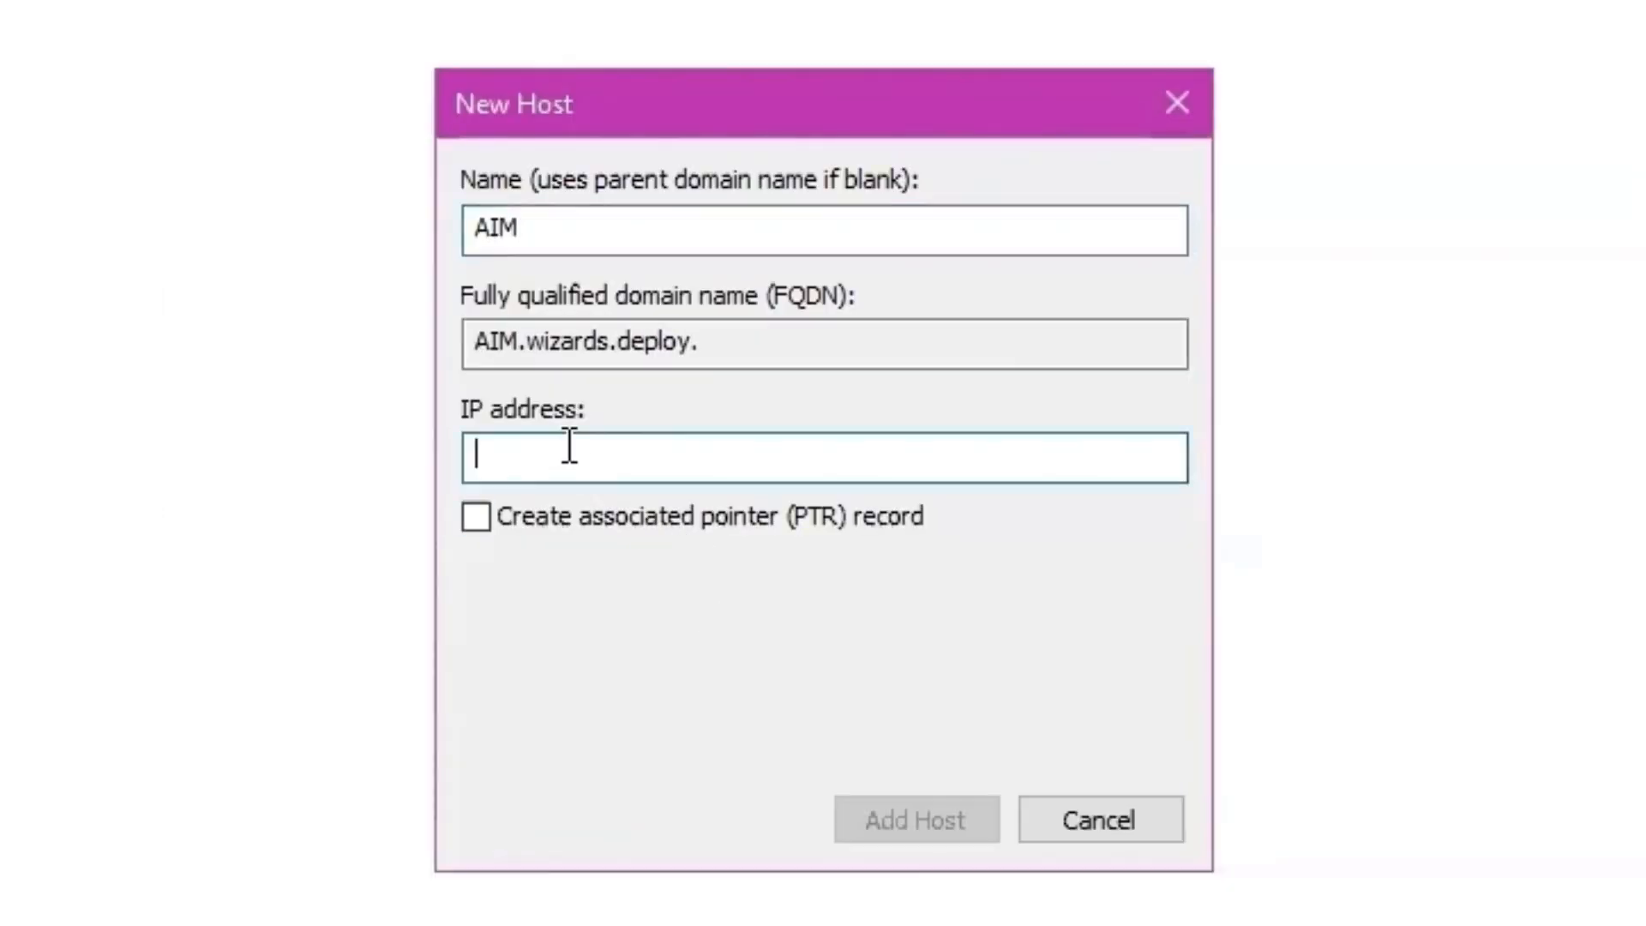
pyautogui.write('10.0')
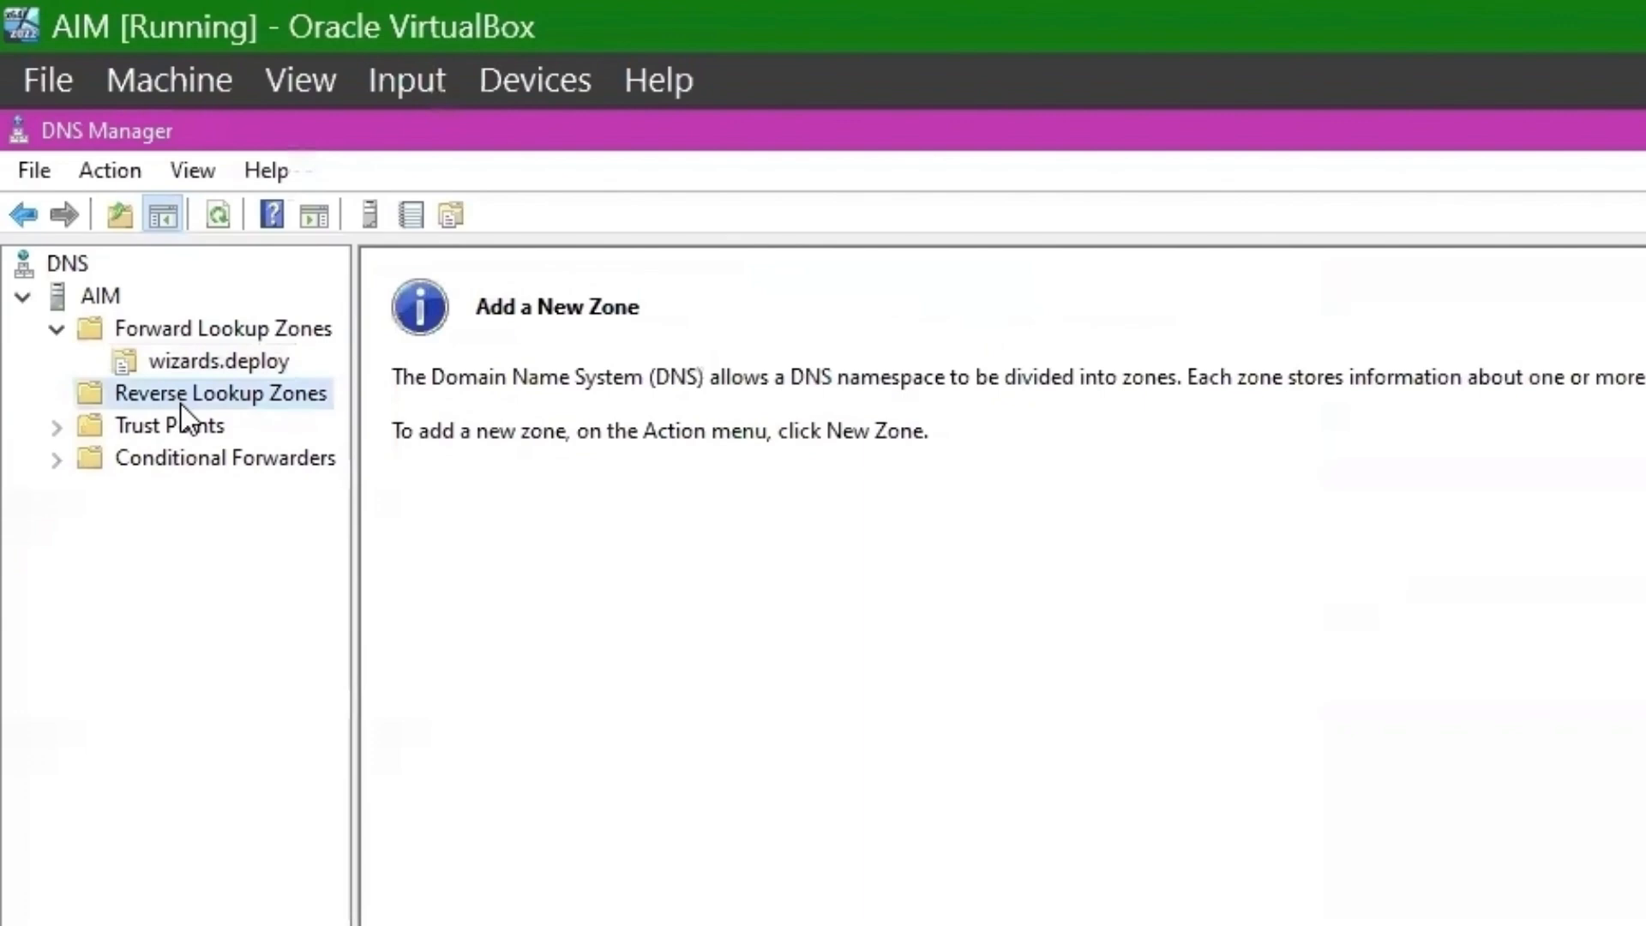
# - Create a primary IPv4 reverse lookup zone for network ID 10.0.2 with file 2.0.10.in-addr.arpa.dns
pyautogui.rightClick(182, 400)
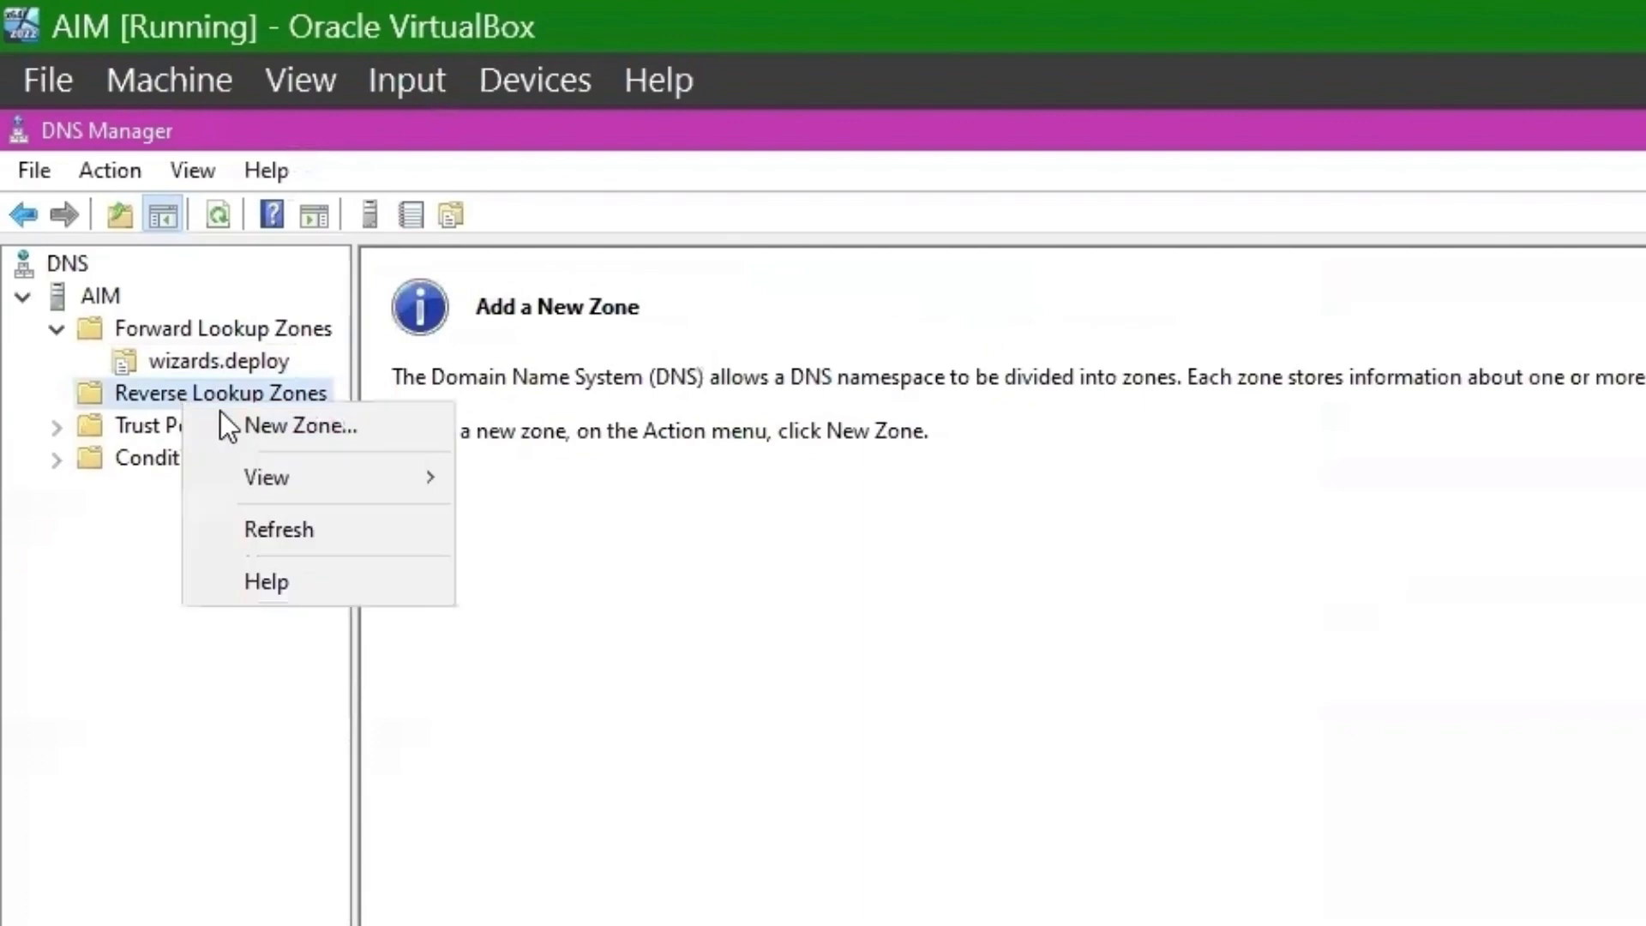
pyautogui.click(302, 424)
pyautogui.click(686, 789)
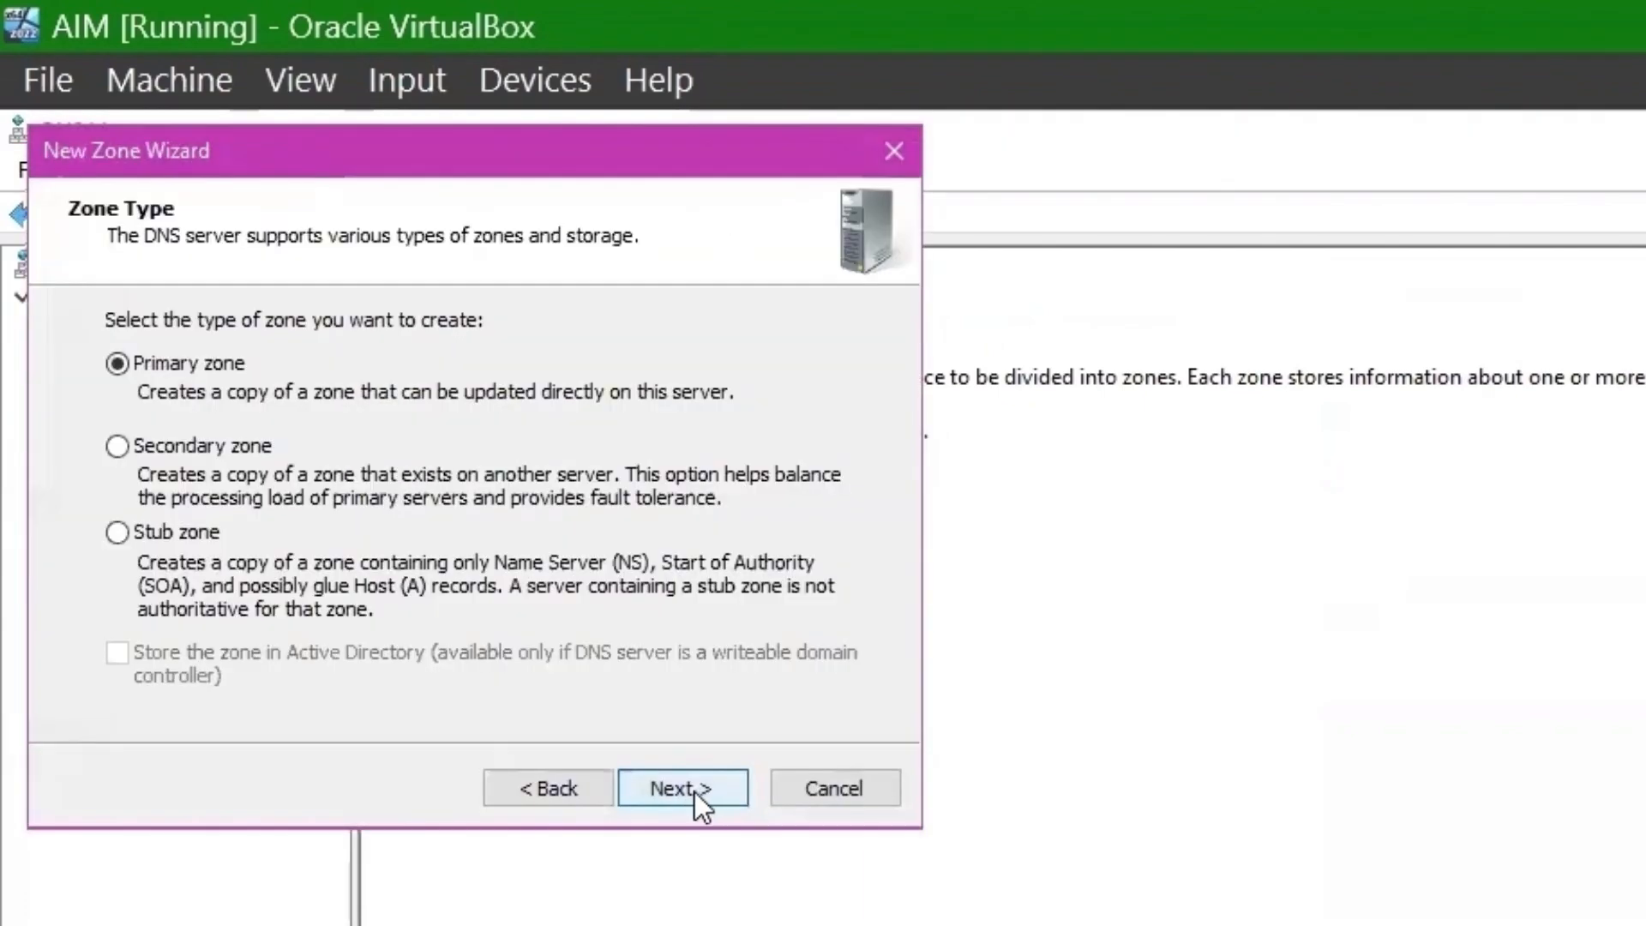
pyautogui.click(672, 788)
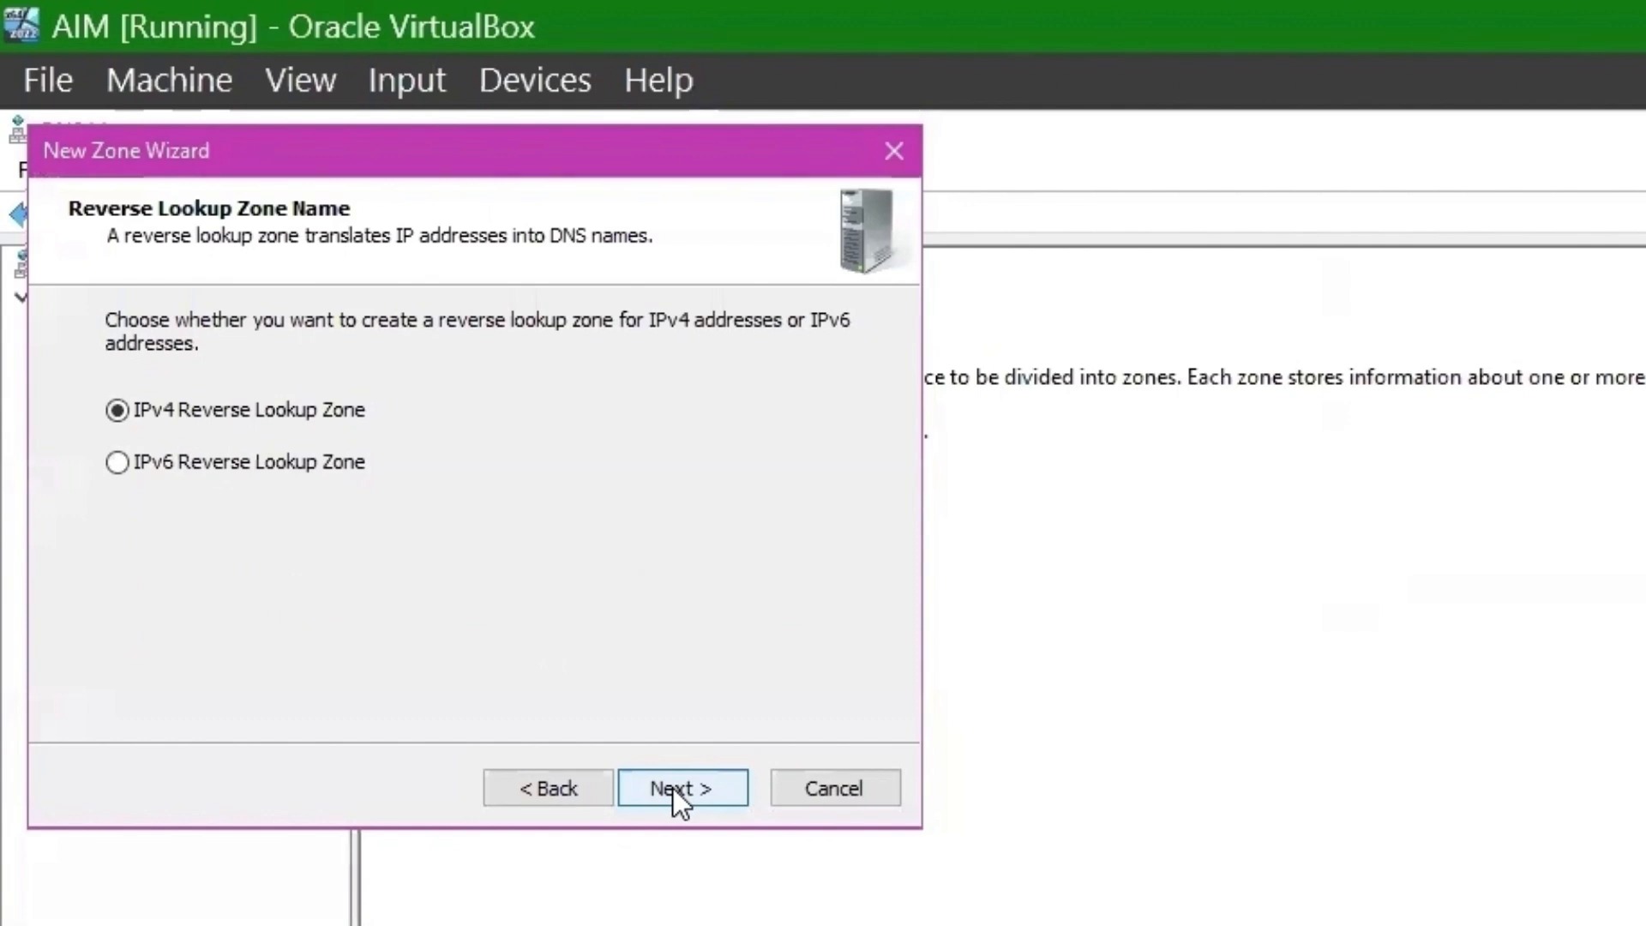
pyautogui.click(672, 789)
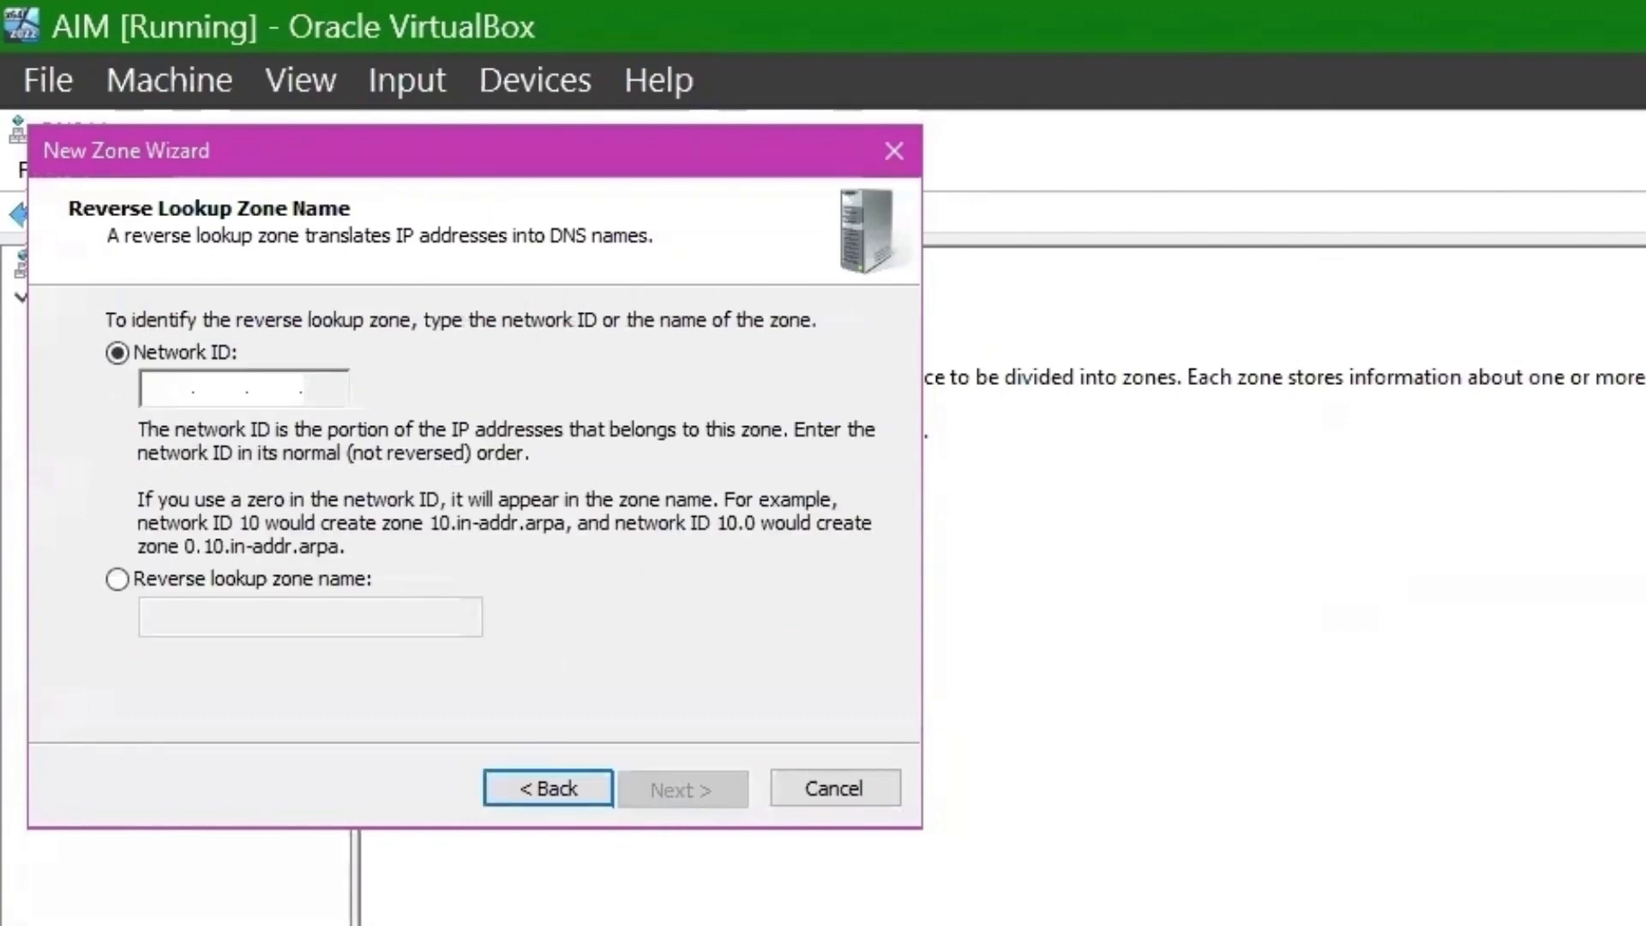
pyautogui.click(242, 395)
pyautogui.write('10.0.2.')
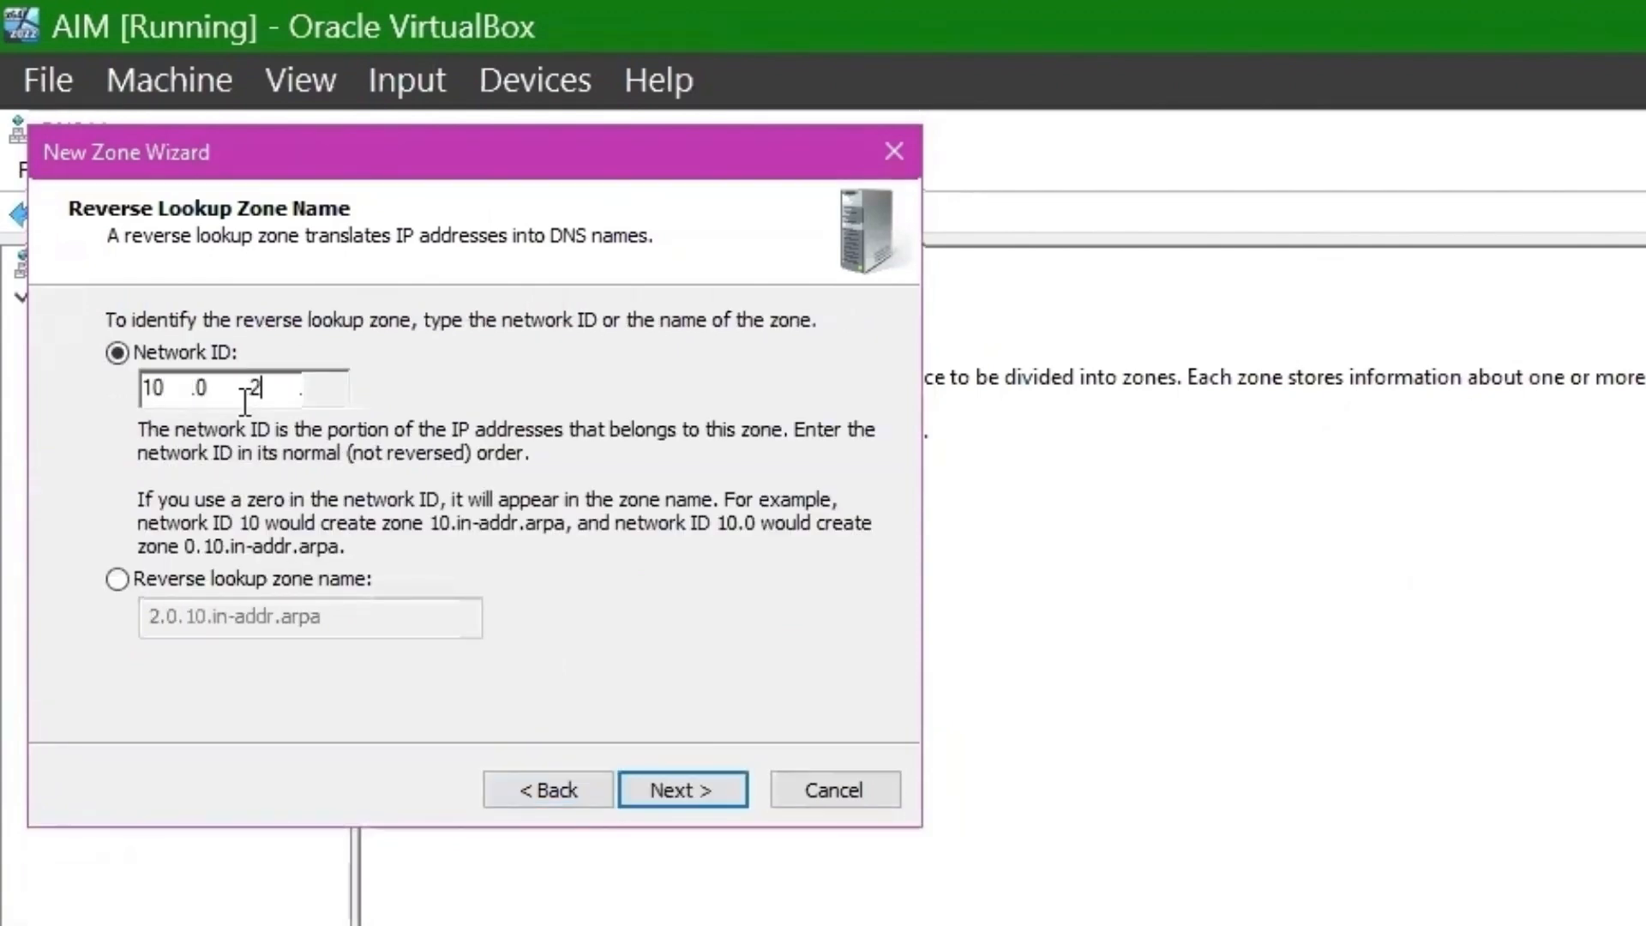
pyautogui.click(698, 796)
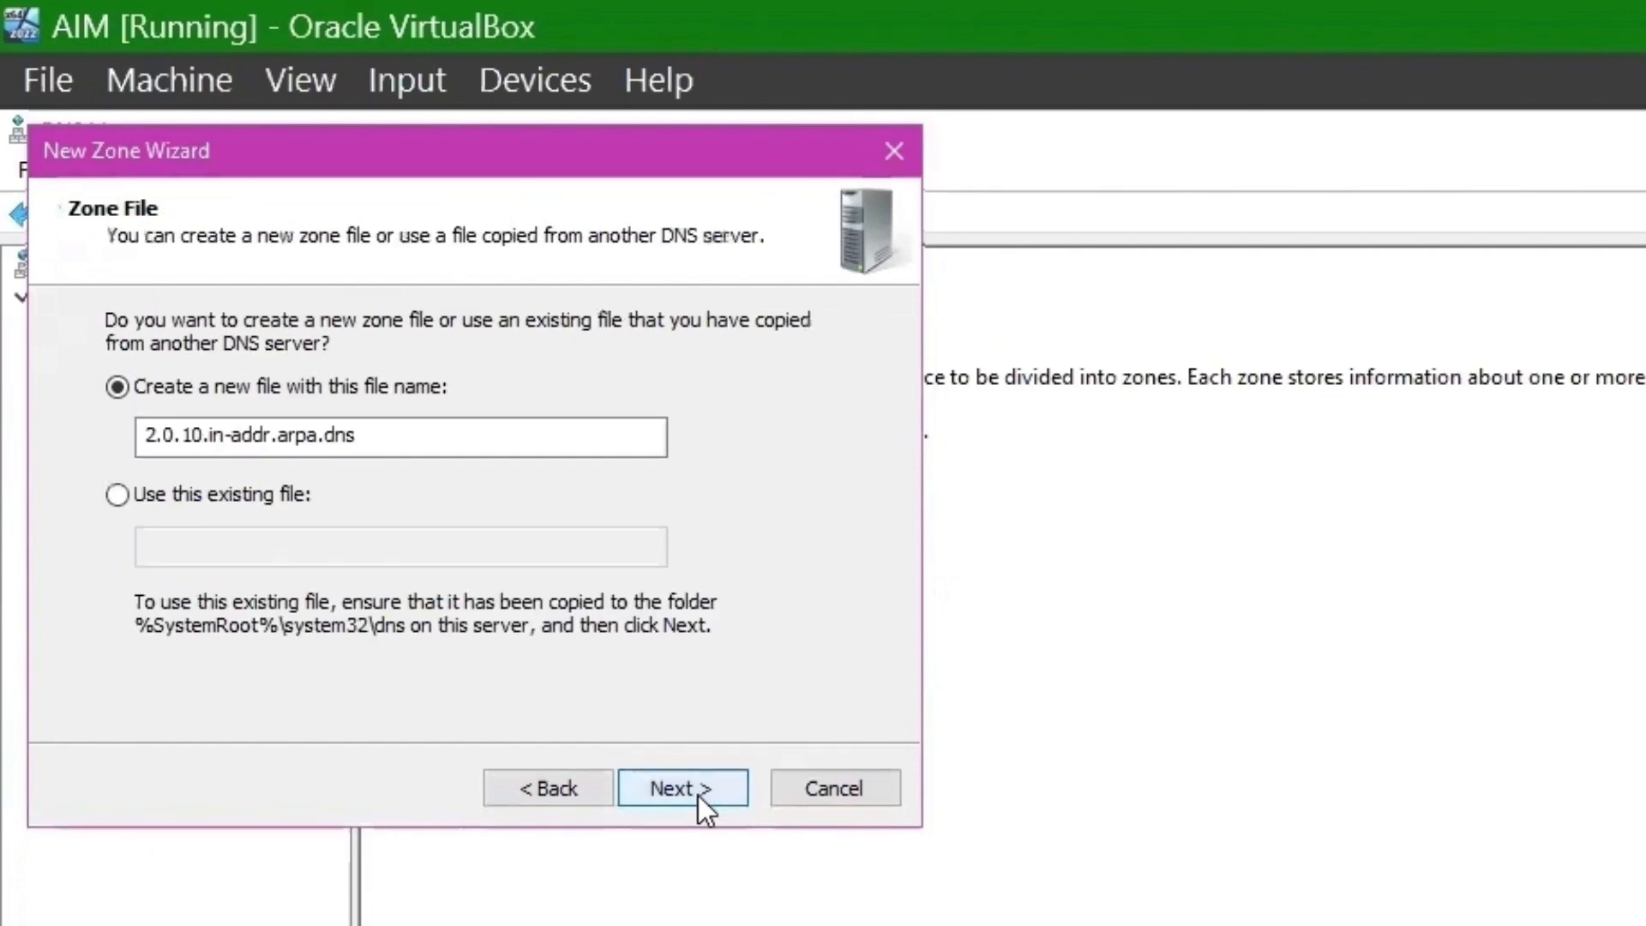
pyautogui.click(698, 796)
pyautogui.click(698, 796)
pyautogui.click(698, 795)
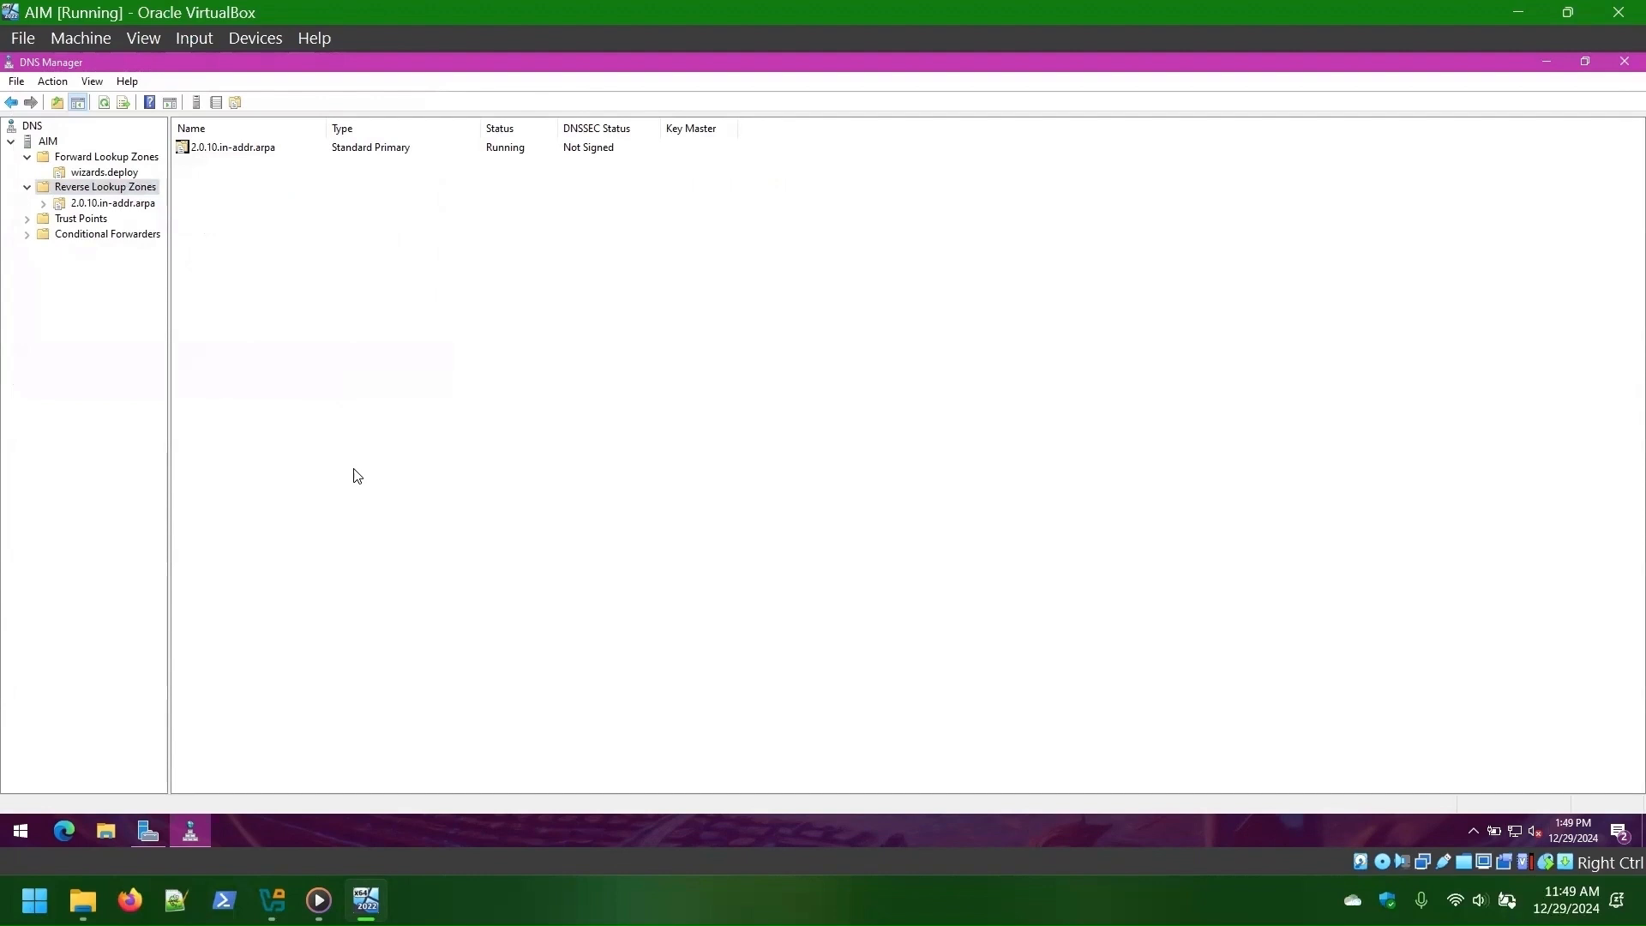
# - Add a PTR record in 2.0.10.in-addr.arpa for 10.0.2.30 pointing to AIM.wizards.deploy, then close DNS Manager
pyautogui.click(79, 206)
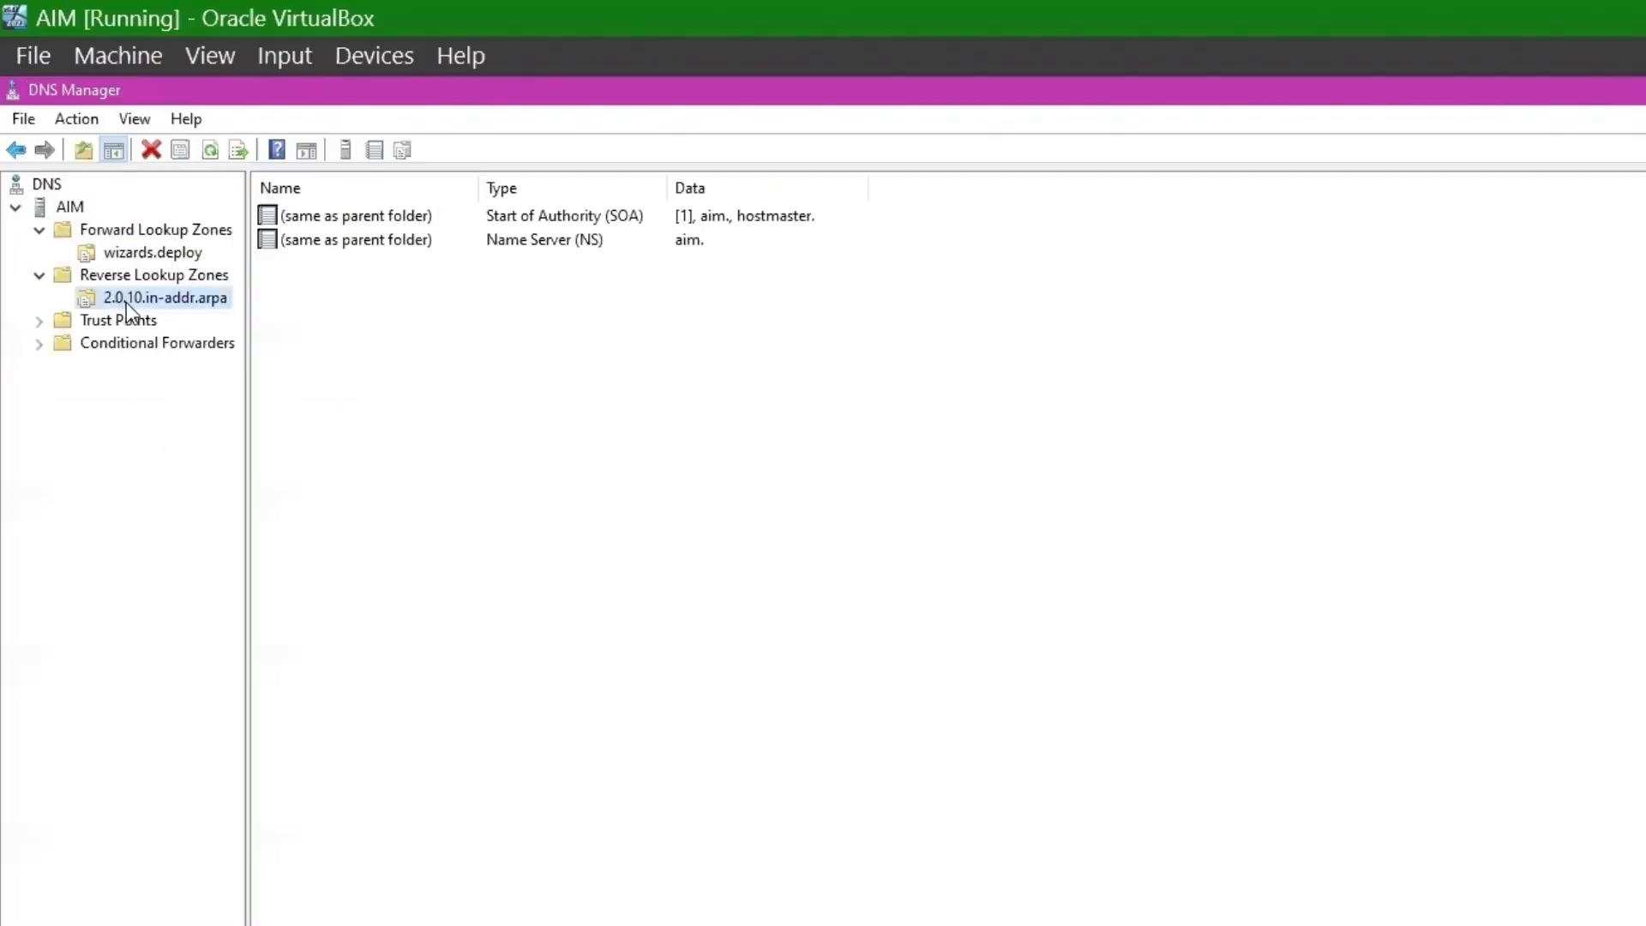
pyautogui.rightClick(439, 342)
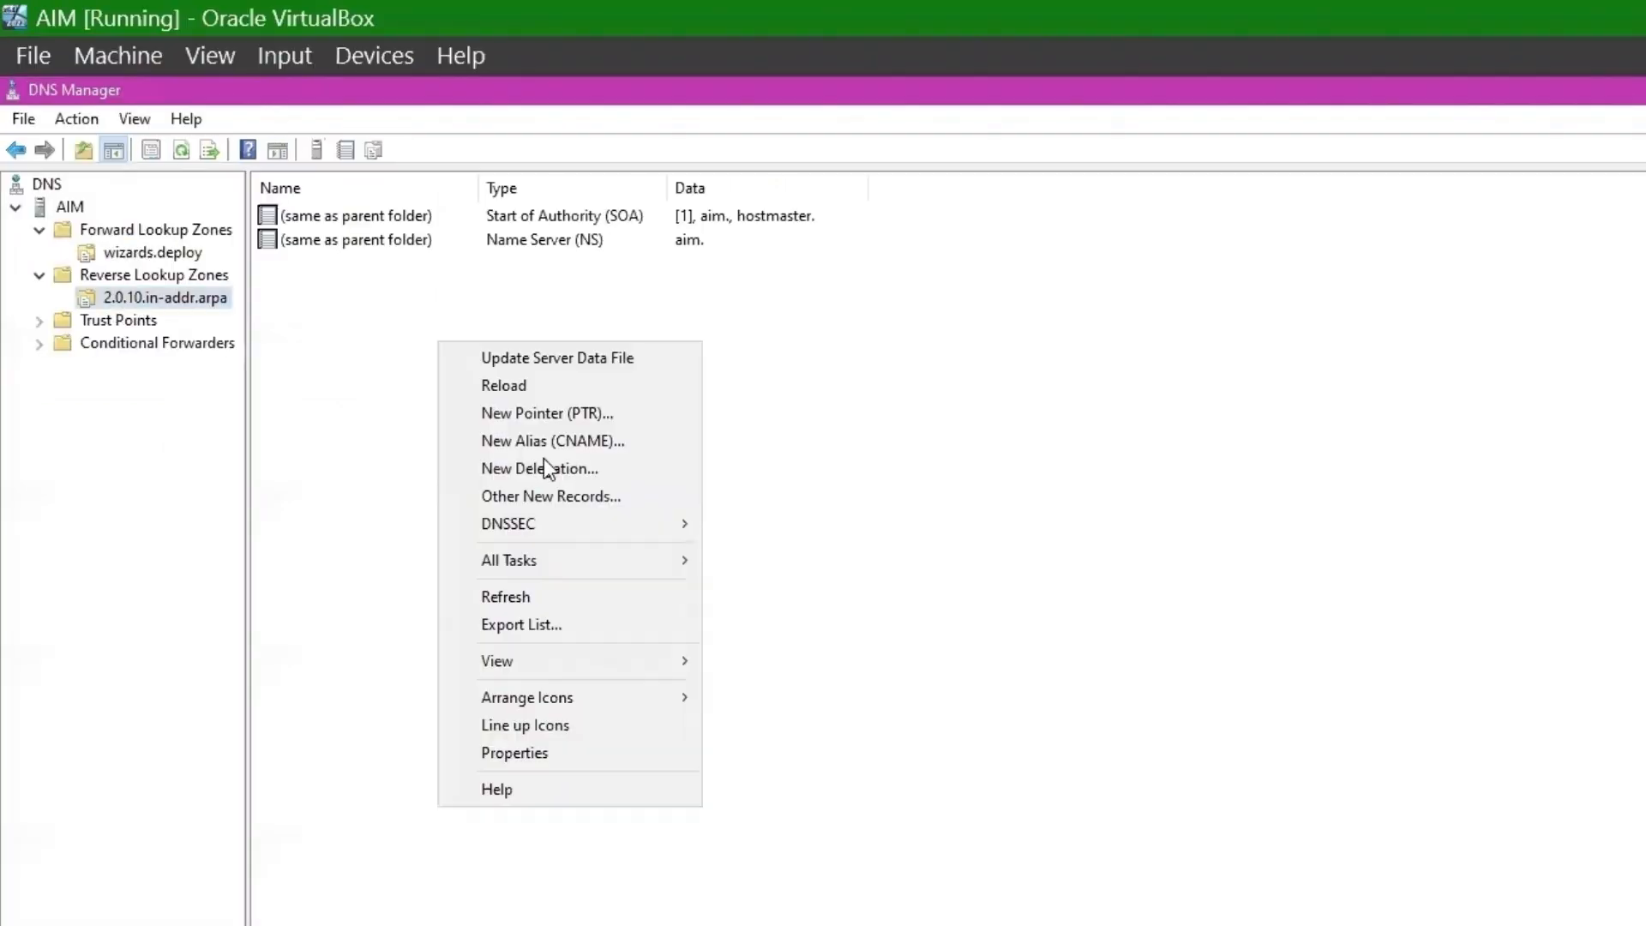
pyautogui.click(604, 418)
pyautogui.click(1397, 600)
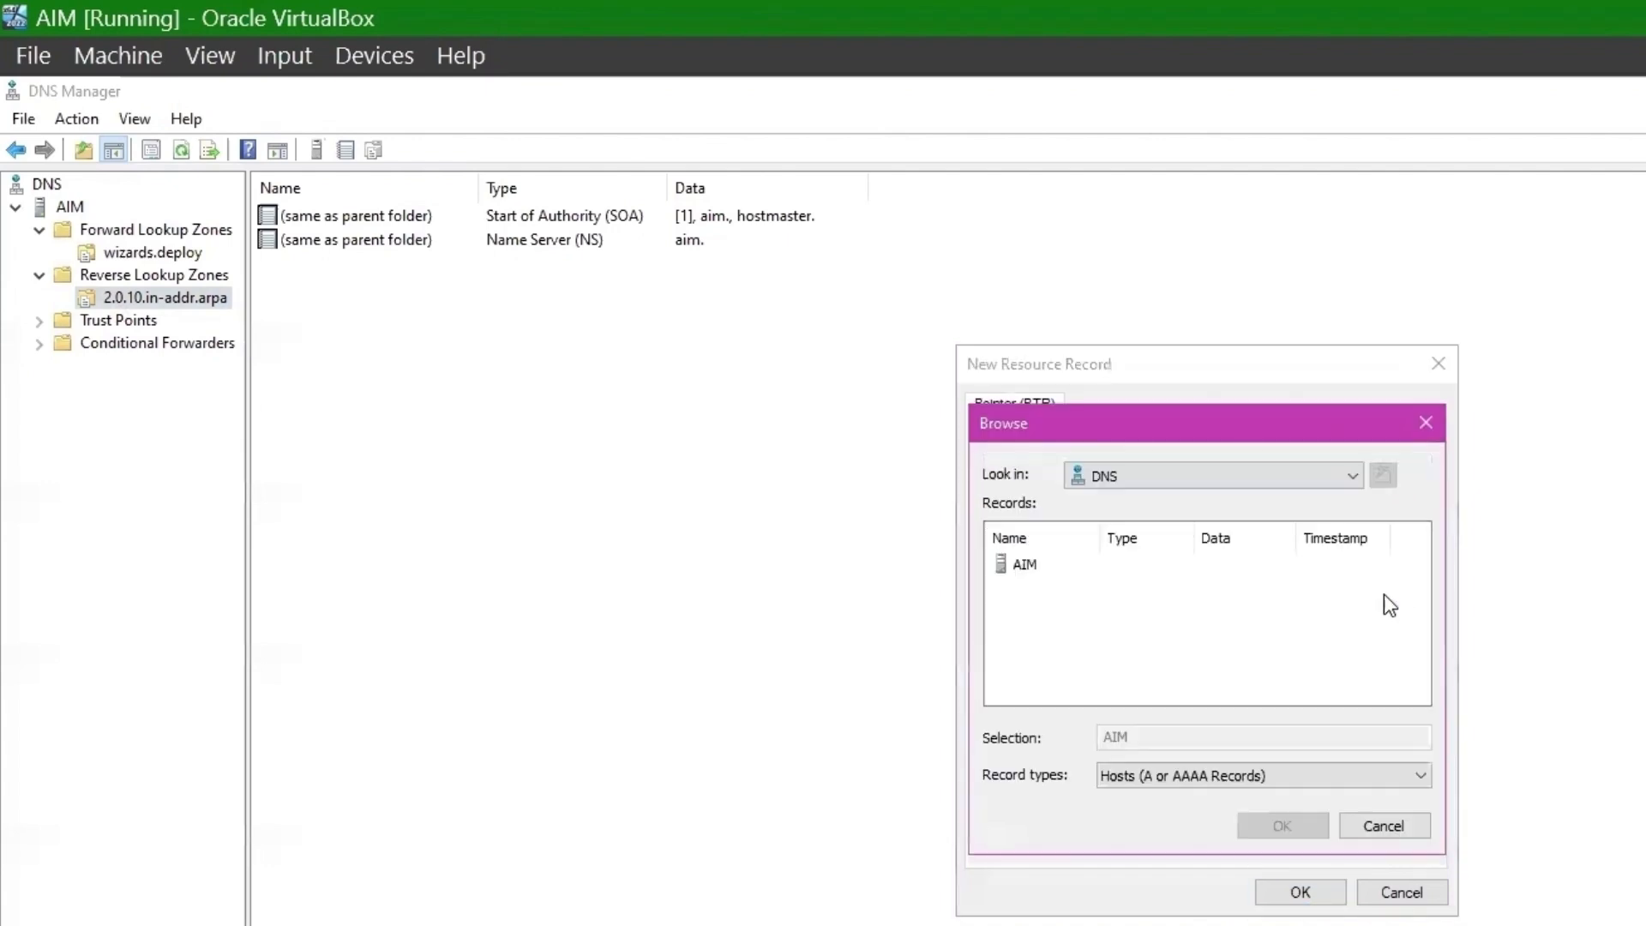
pyautogui.doubleClick(1021, 566)
pyautogui.doubleClick(1021, 566)
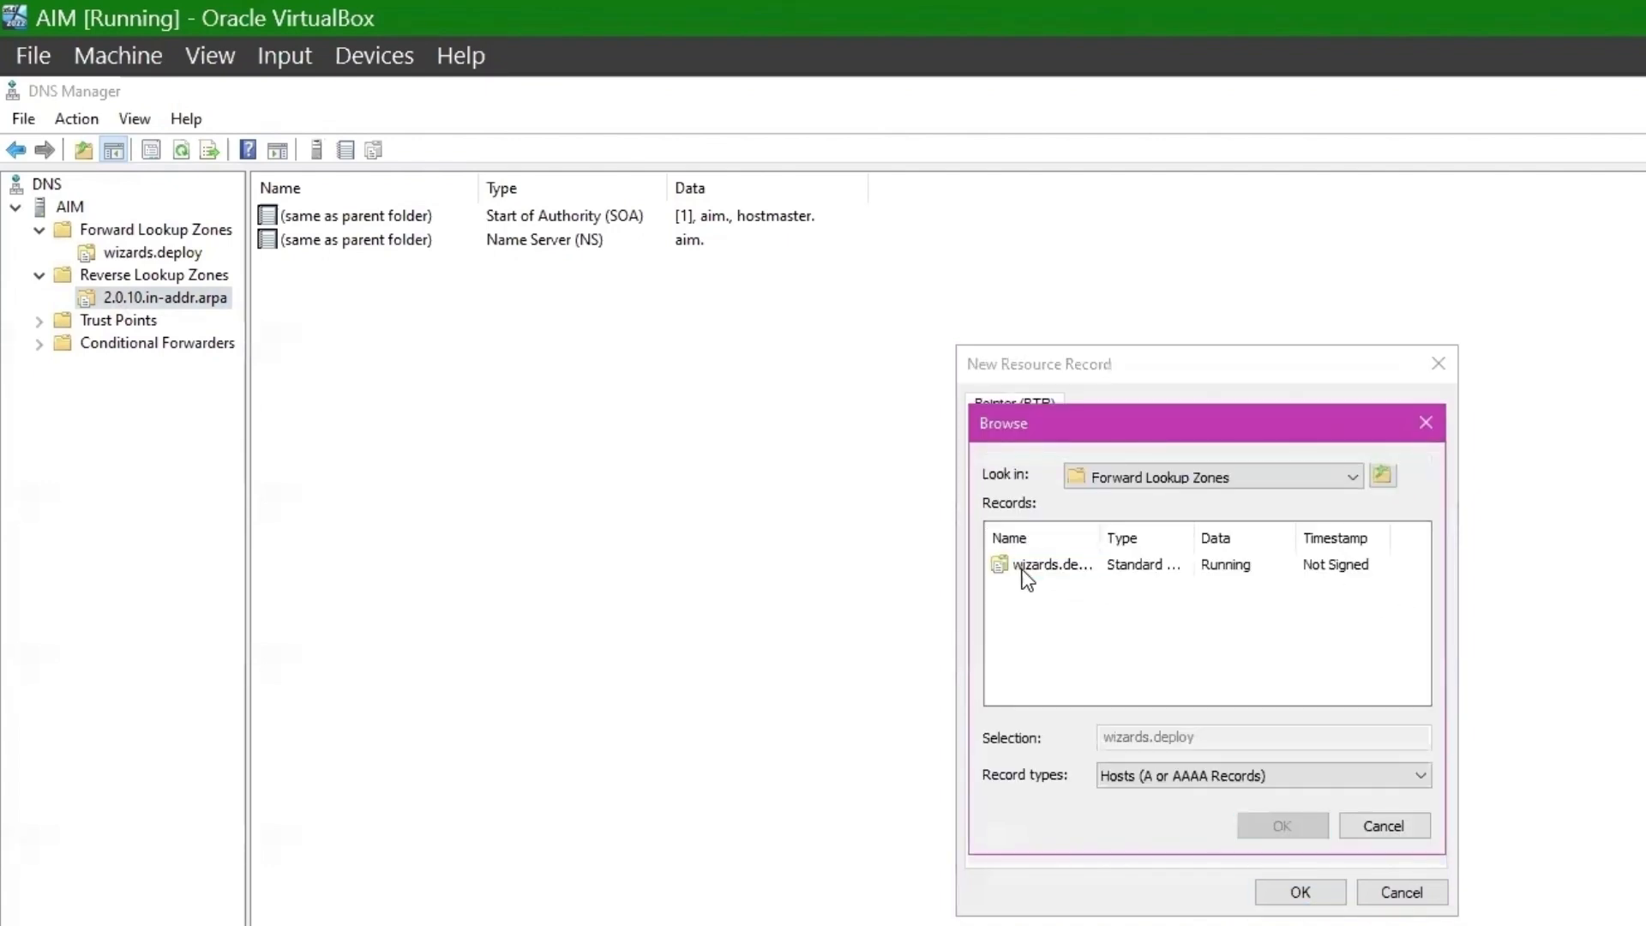
pyautogui.click(1023, 566)
pyautogui.doubleClick(1023, 566)
pyautogui.click(1029, 571)
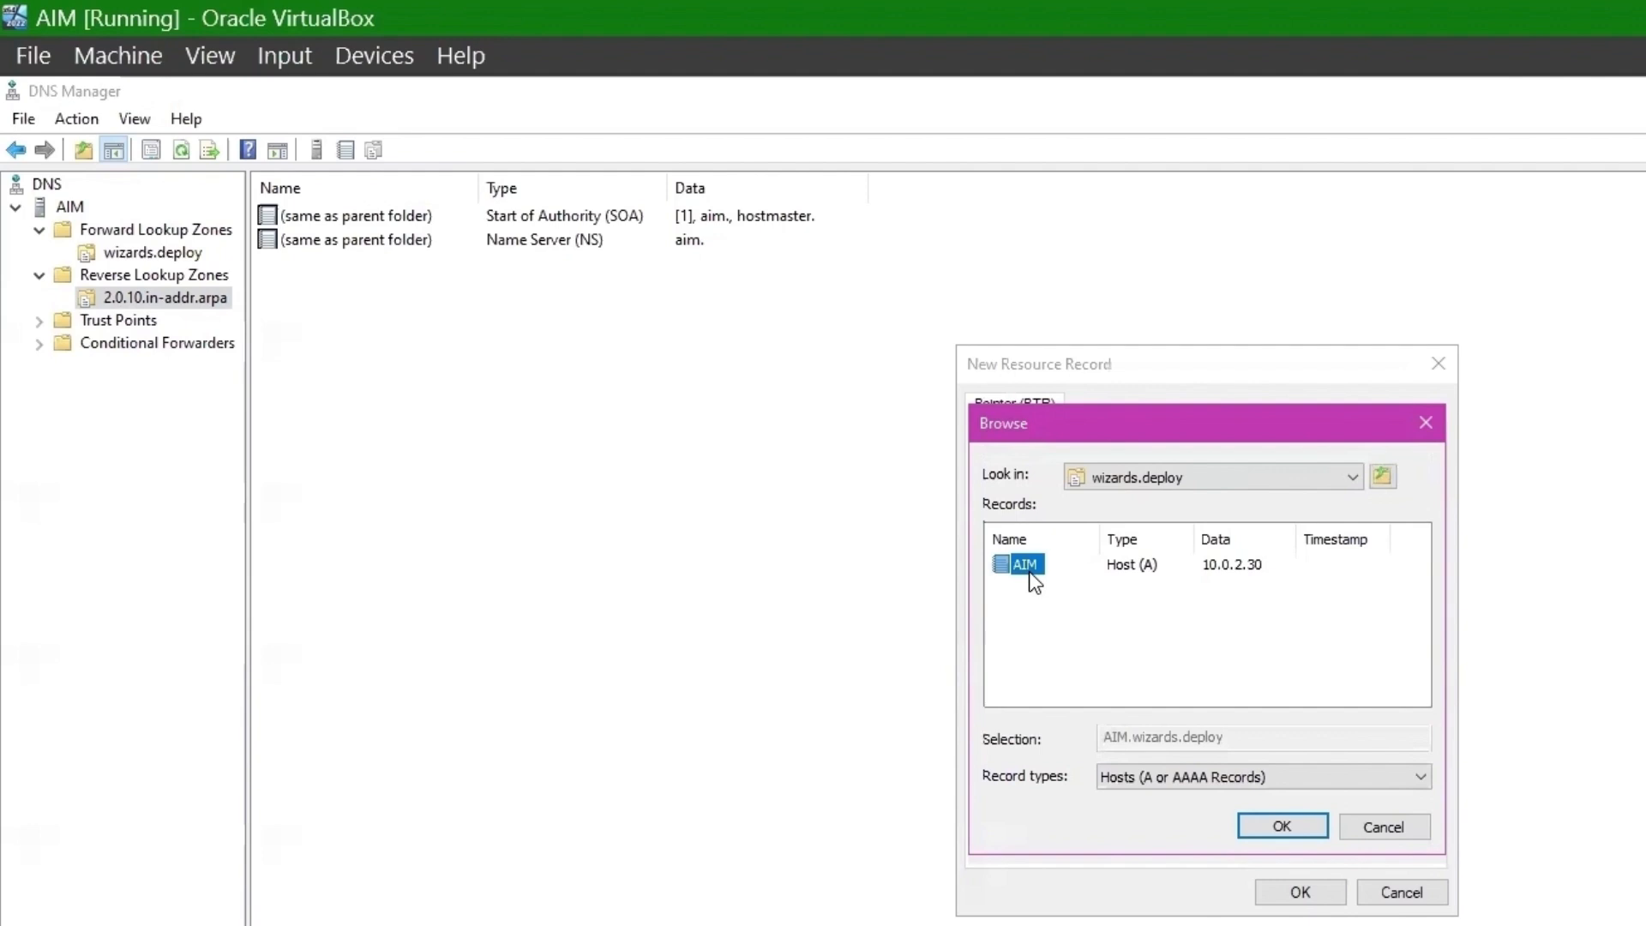
pyautogui.click(1287, 827)
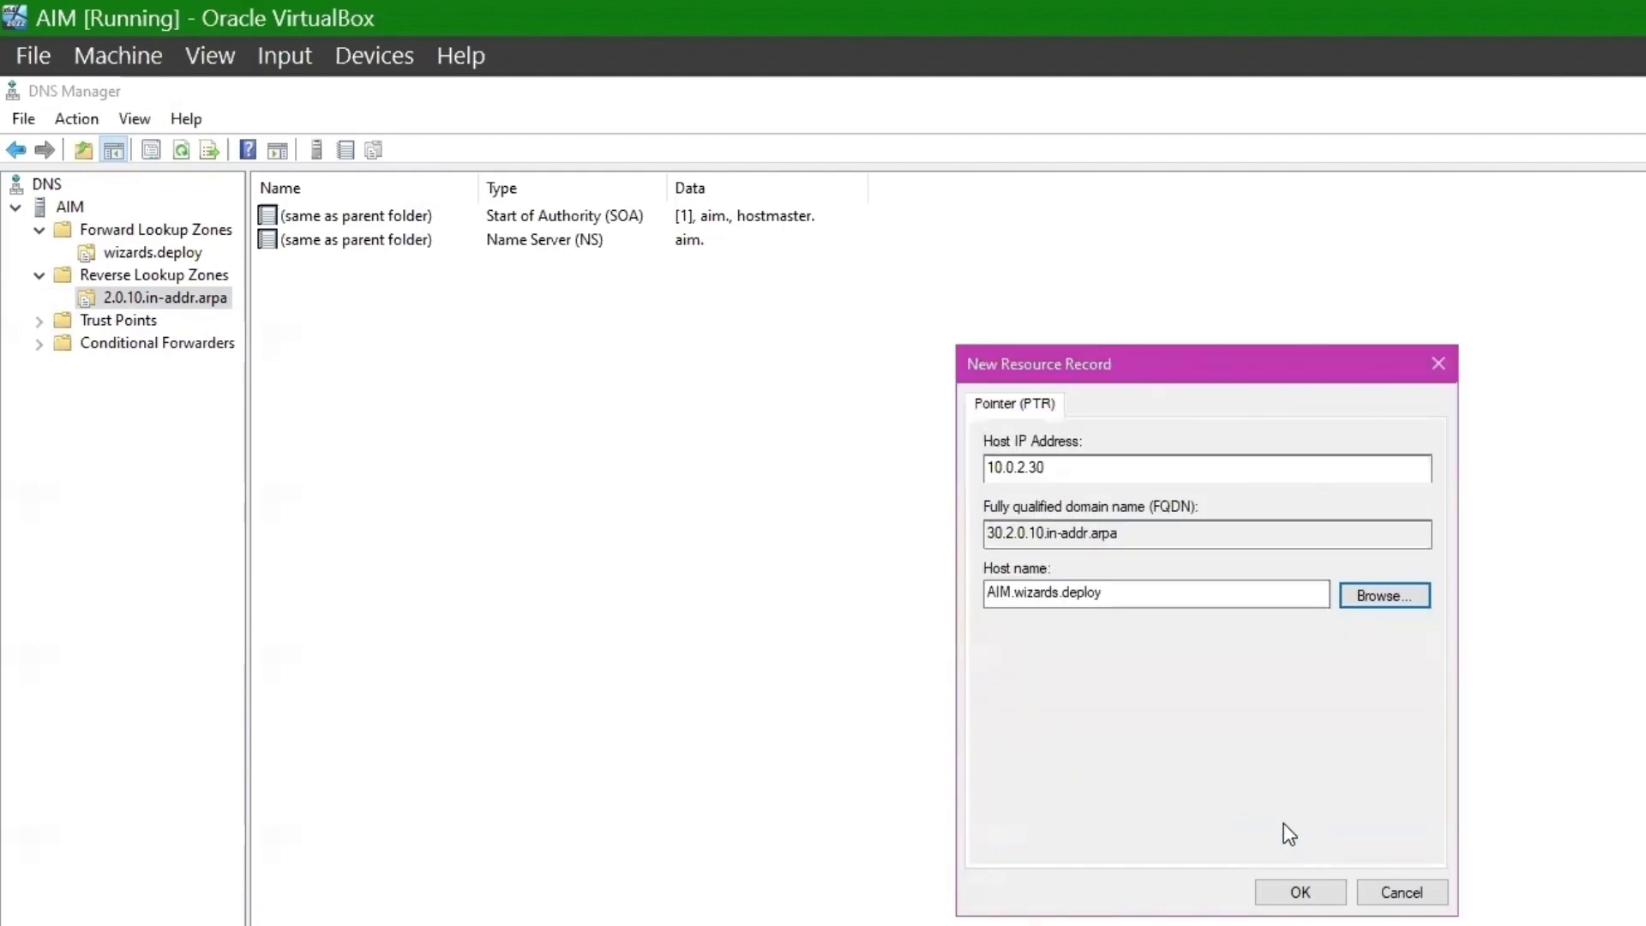
pyautogui.click(1306, 893)
pyautogui.hotkey('alt', 'F4')
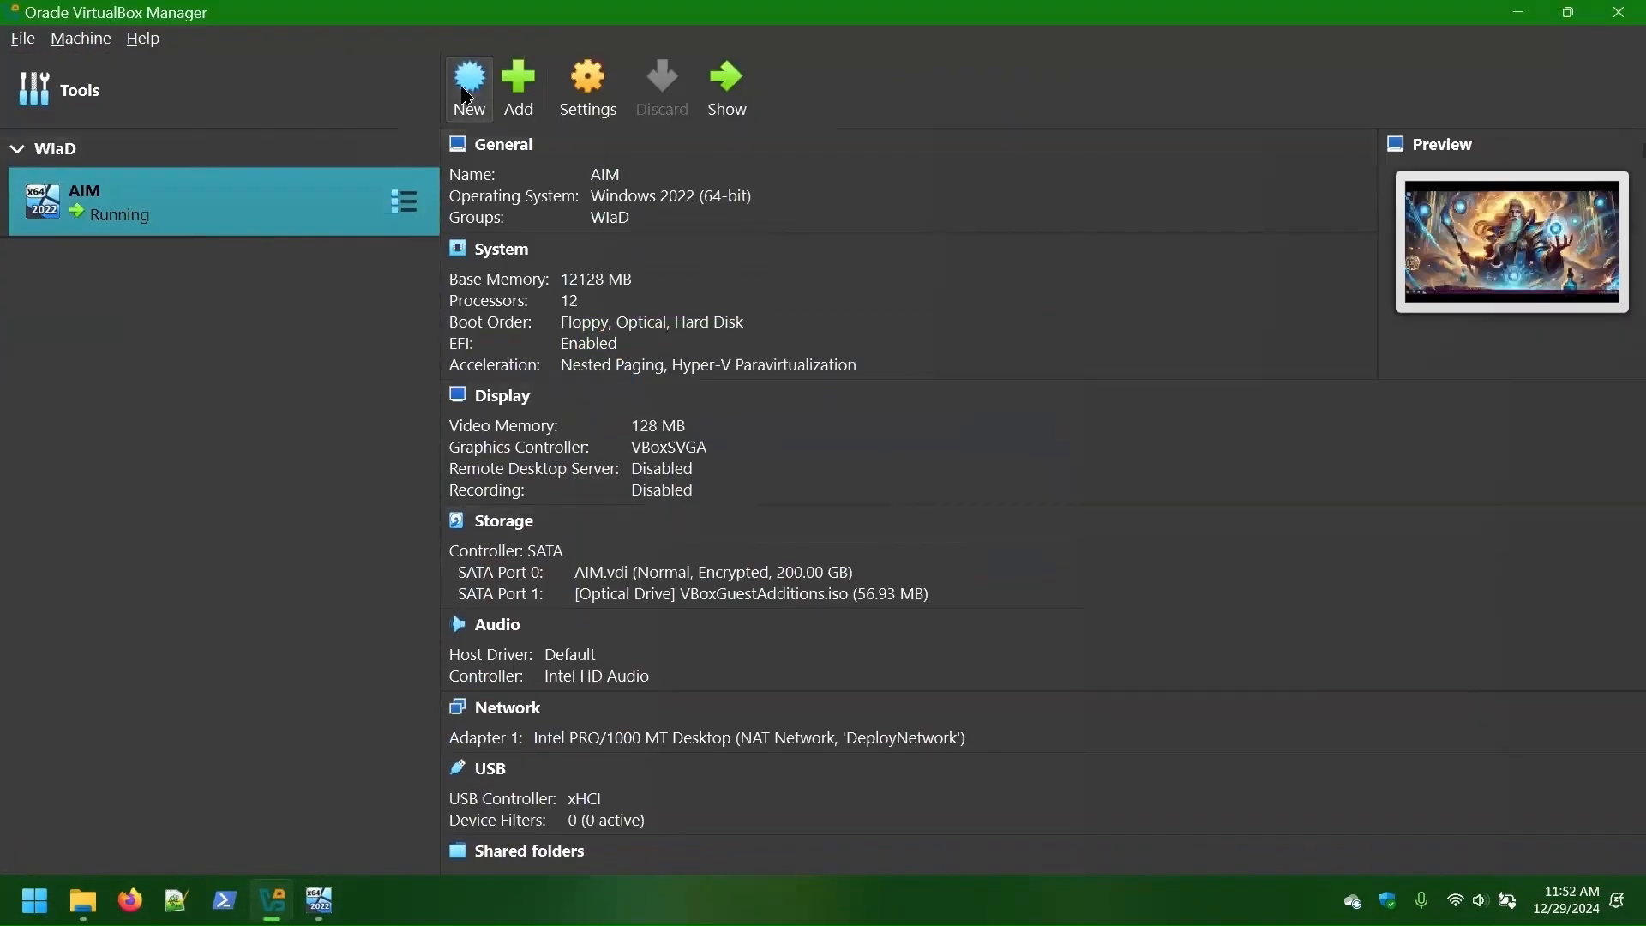
# - Step through the new-machine wizard's unattended, hardware and hard disk pages to finish FIRE10
pyautogui.click(468, 91)
pyautogui.click(672, 467)
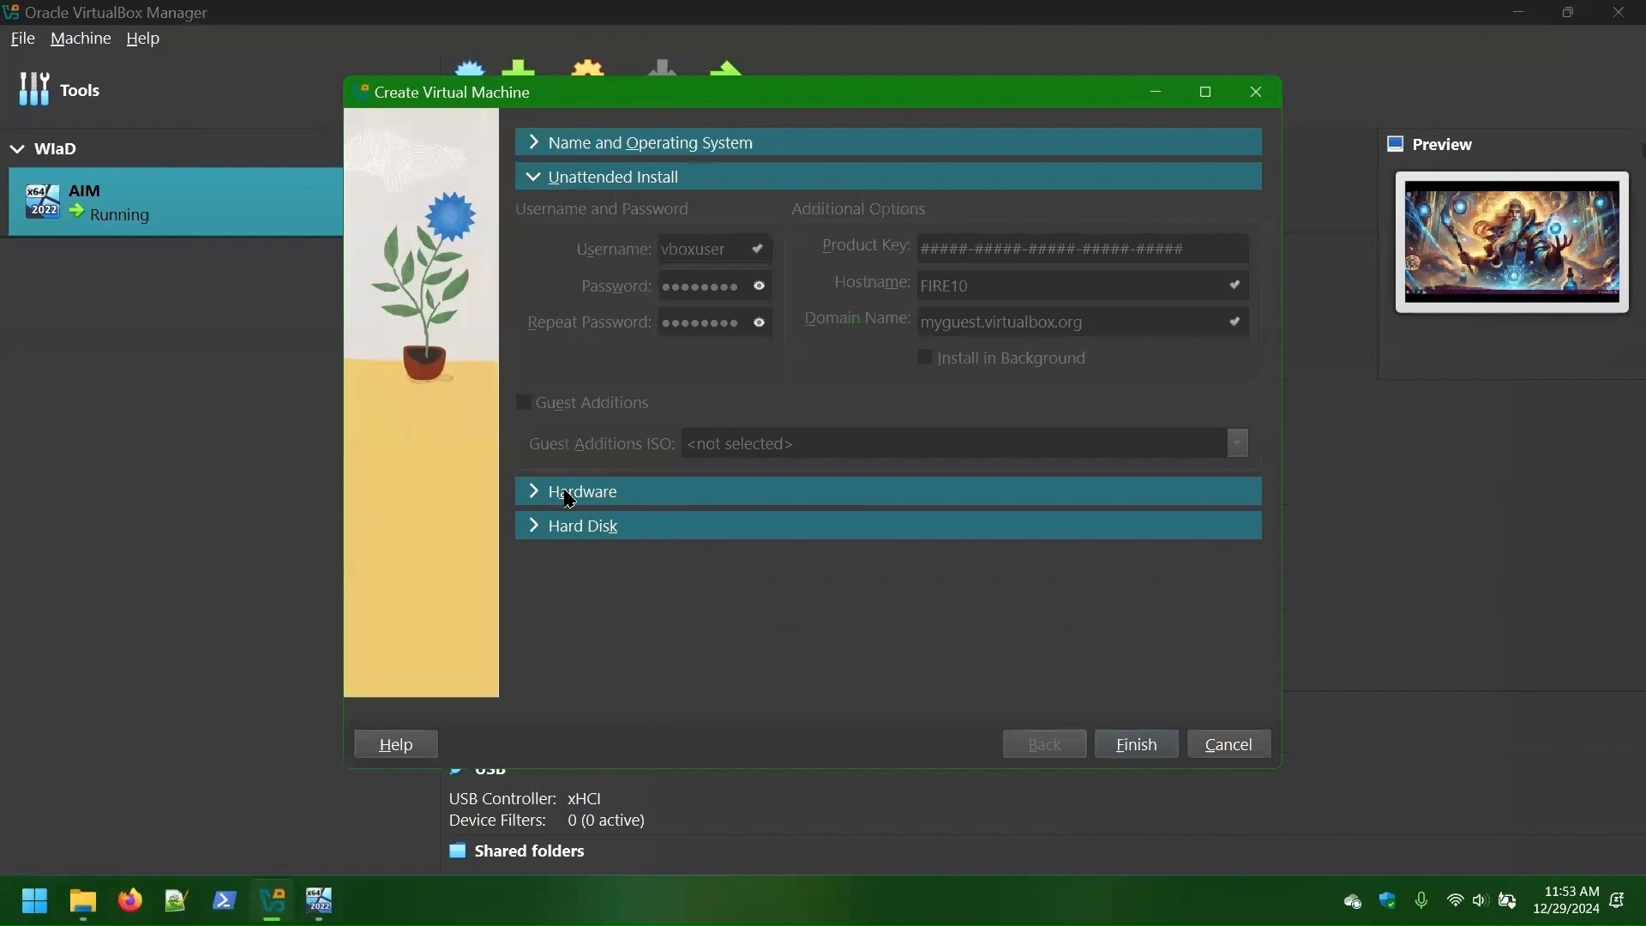
pyautogui.click(563, 489)
pyautogui.click(532, 405)
pyautogui.click(1136, 745)
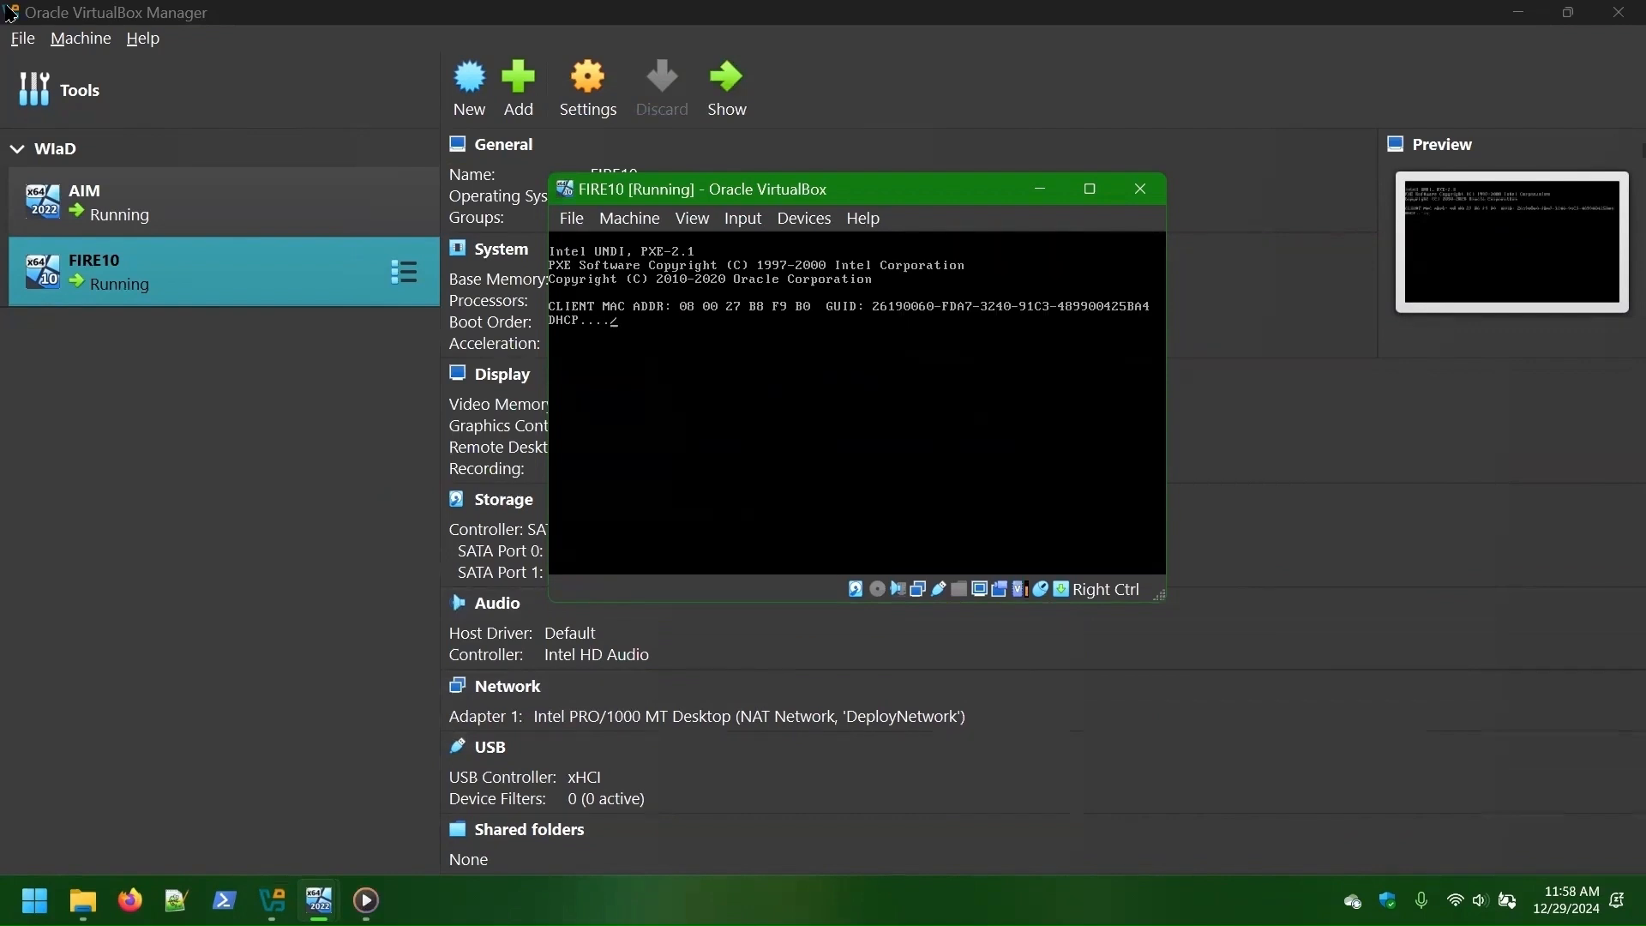
# - Interrupt FIRE10's failed PXE boot, skip mounting a disc, and power the machine off
pyautogui.press('Escape')
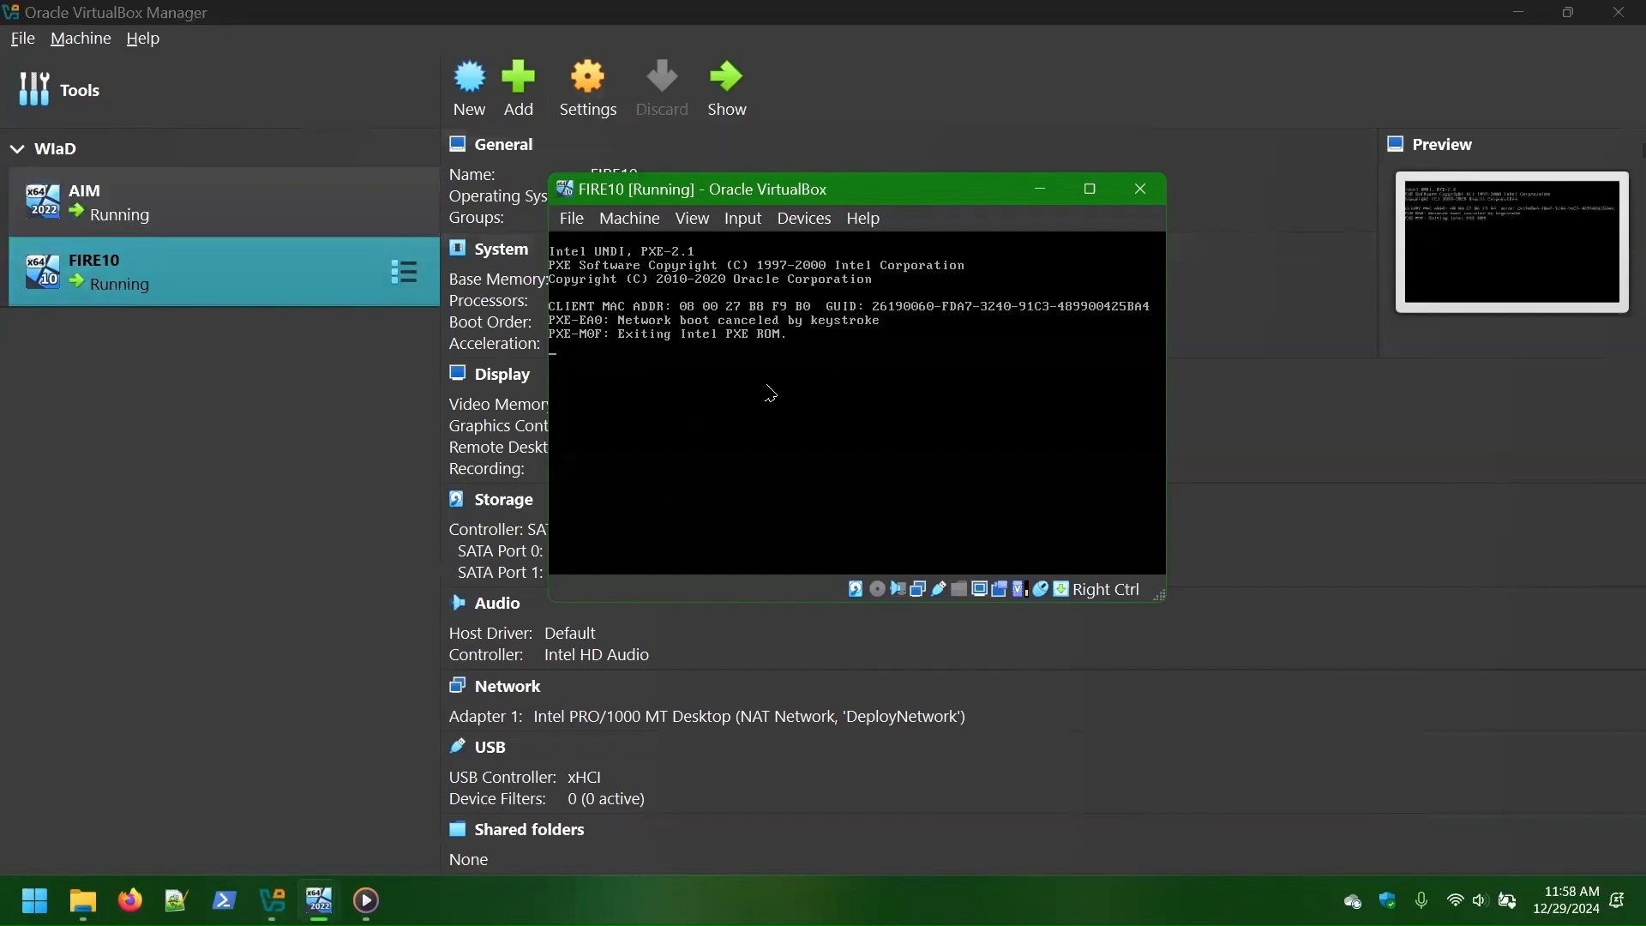
pyautogui.click(1078, 525)
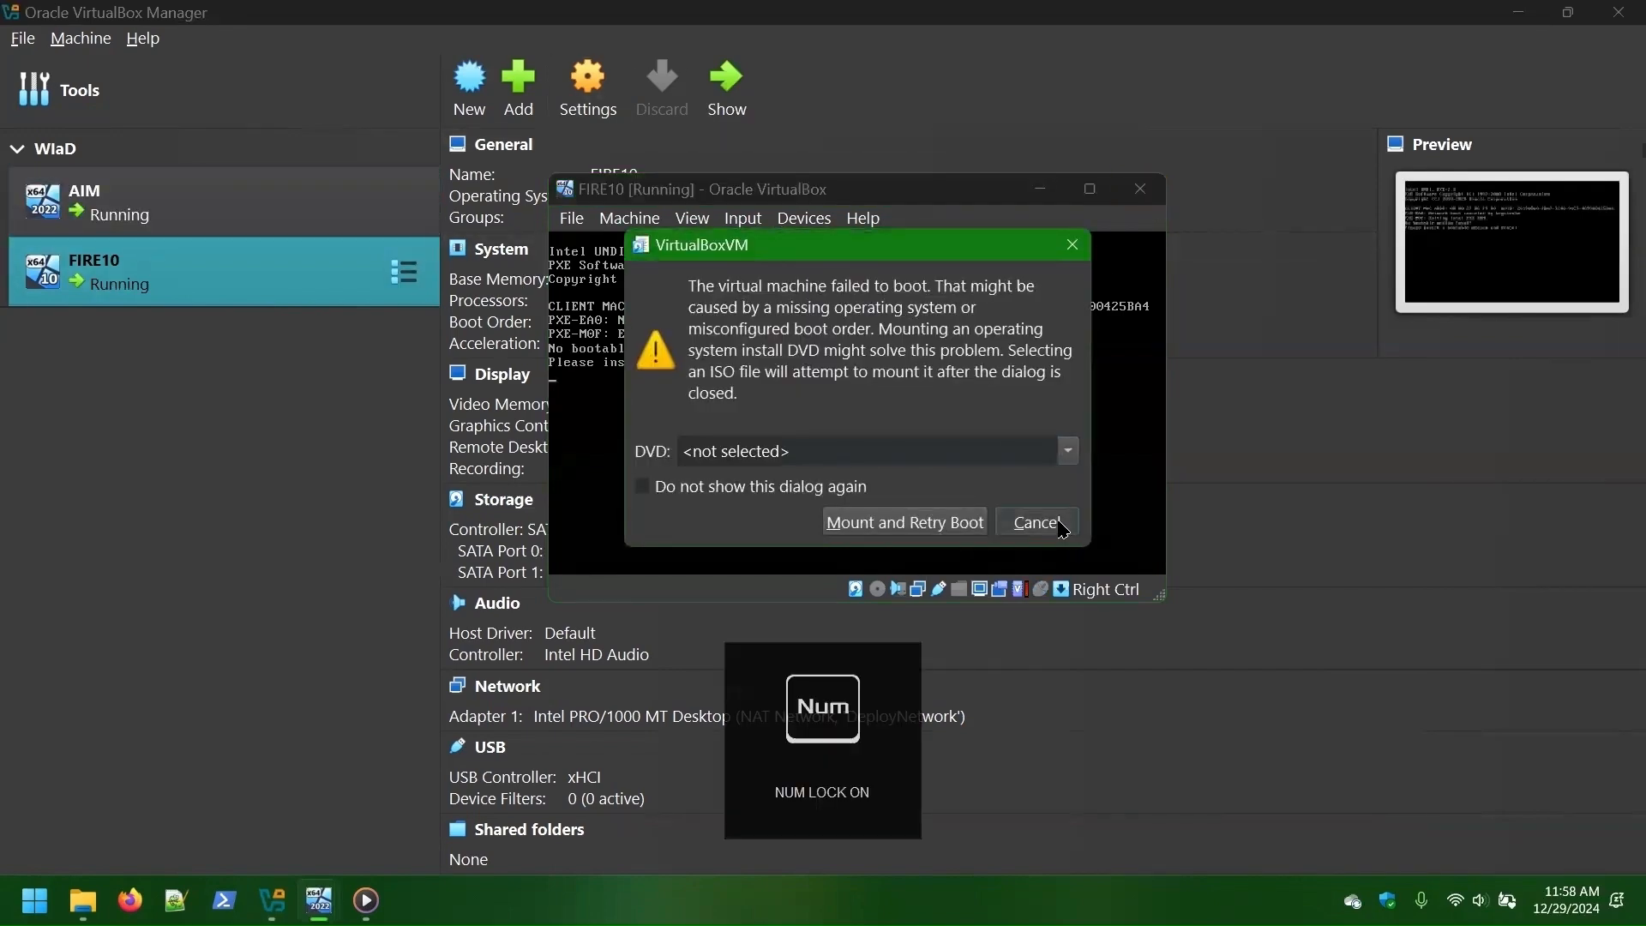
pyautogui.click(765, 472)
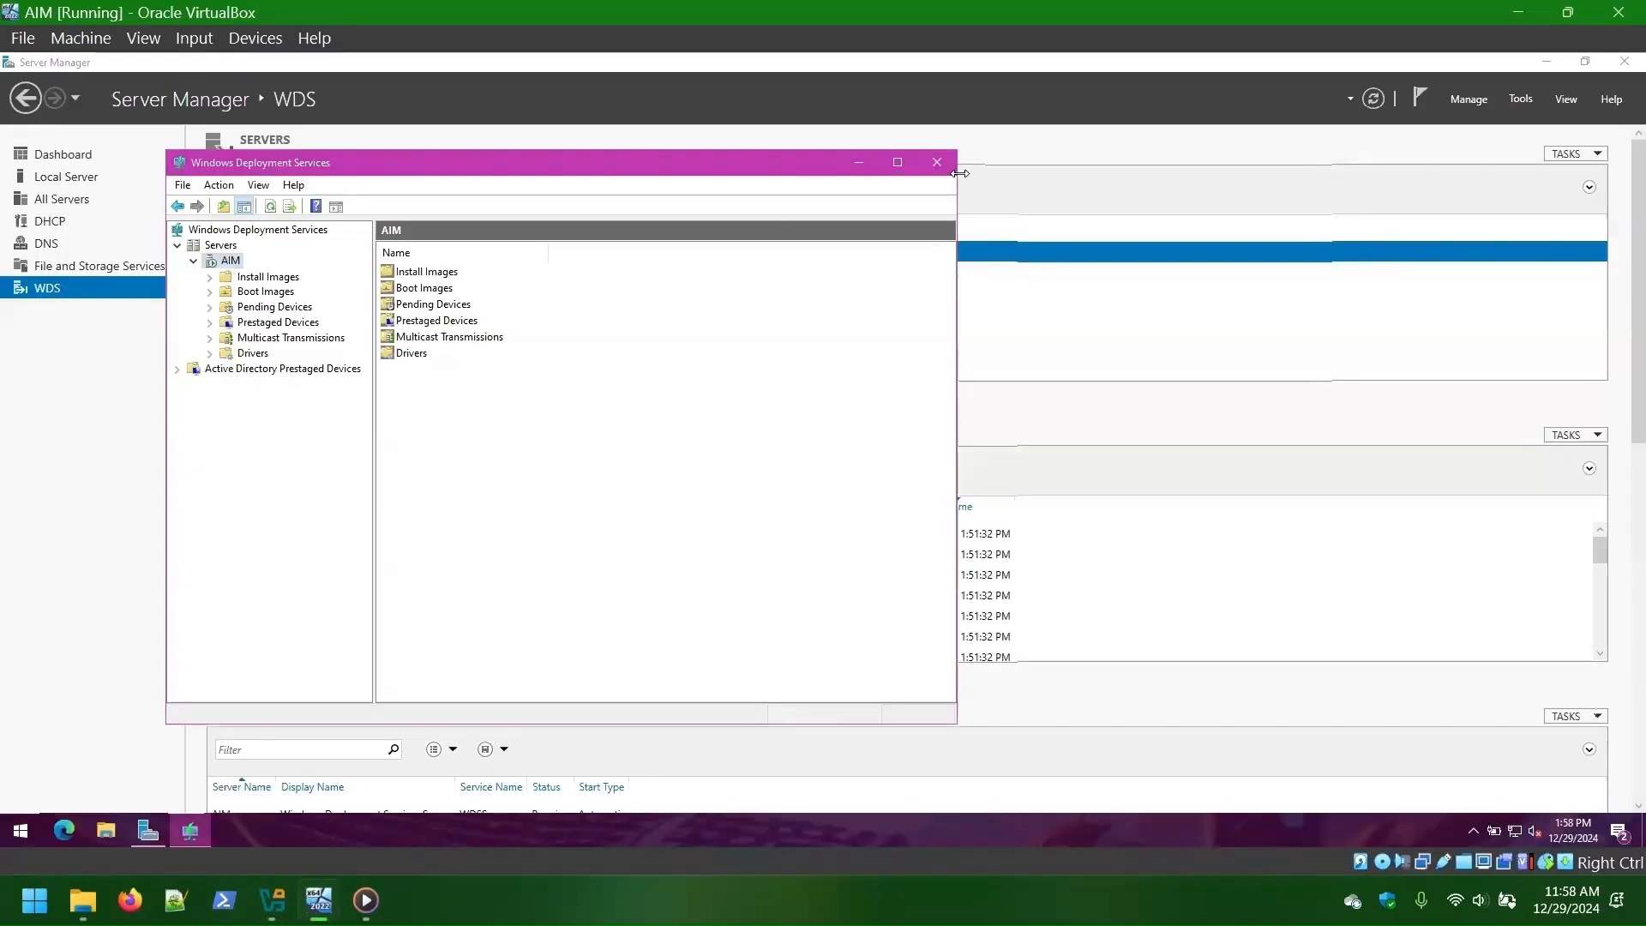
# - Remove the Windows Deployment Services role and its dependent tools from AIM
pyautogui.click(937, 162)
pyautogui.click(1470, 101)
pyautogui.click(1511, 139)
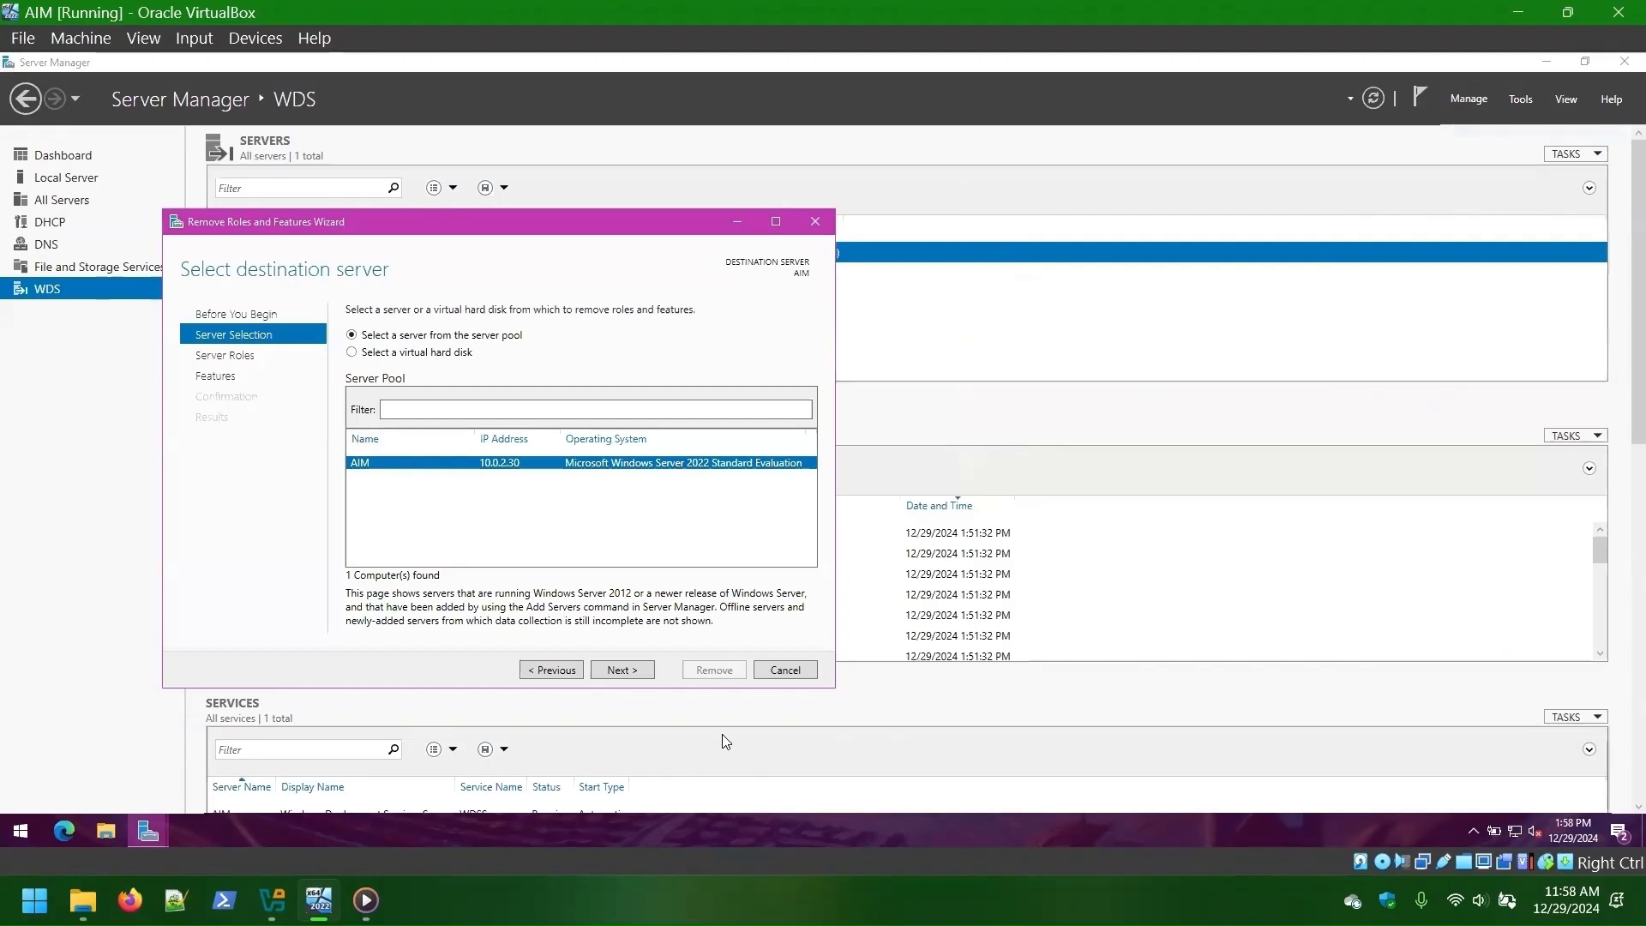
pyautogui.click(623, 670)
pyautogui.scroll(-1, 458, 525)
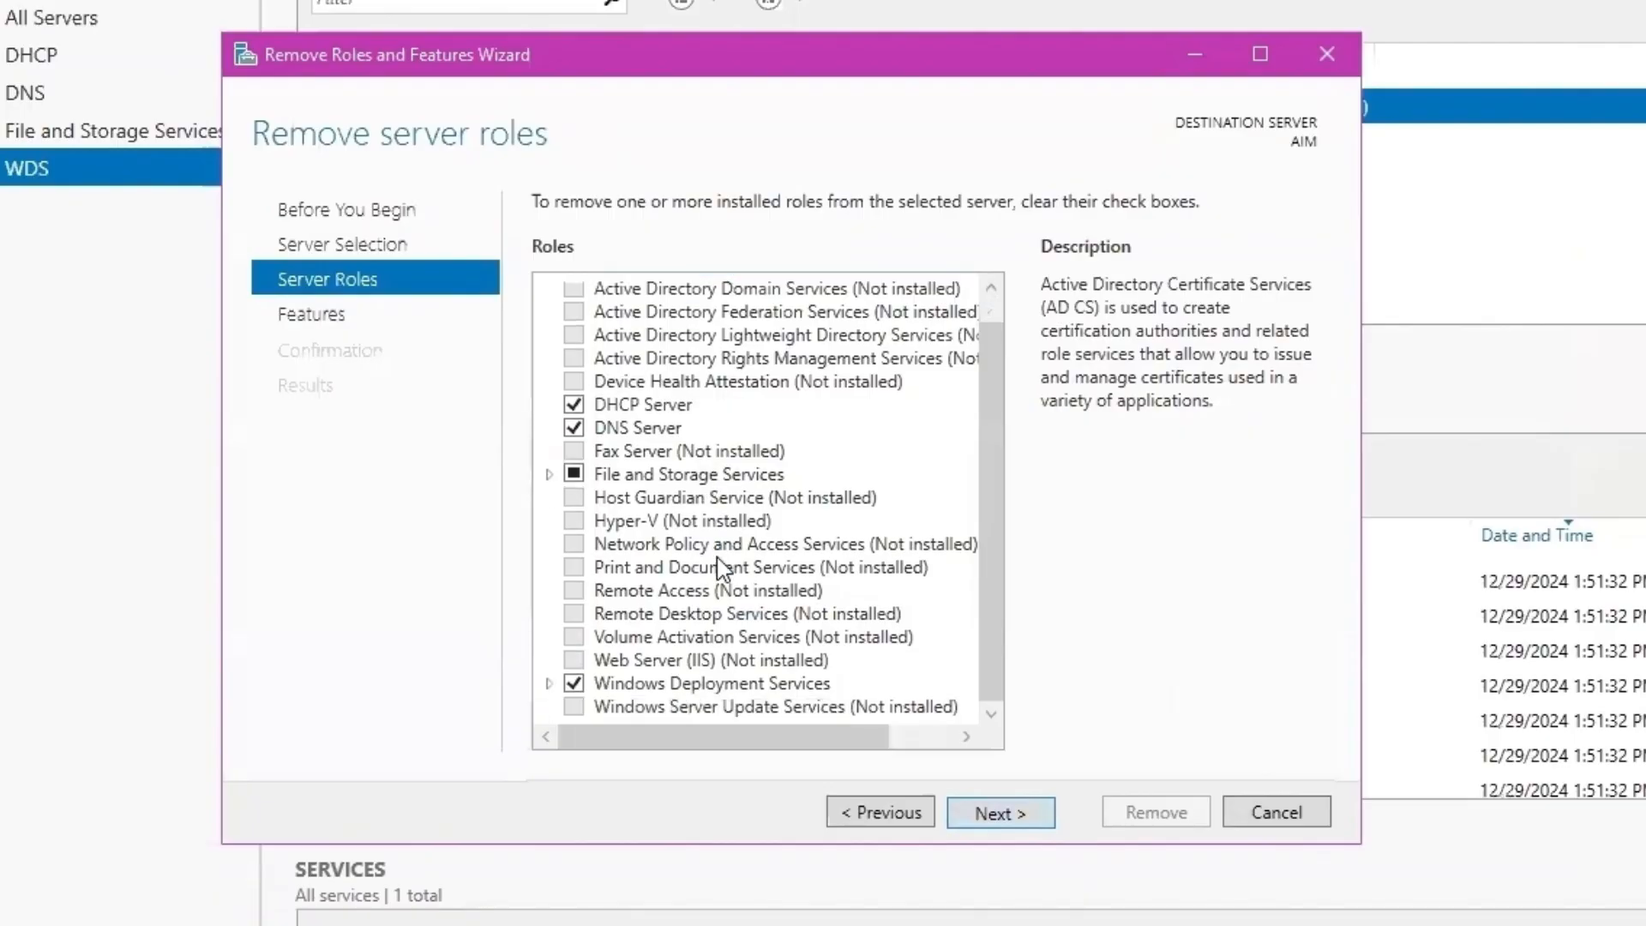
pyautogui.click(574, 683)
pyautogui.click(865, 696)
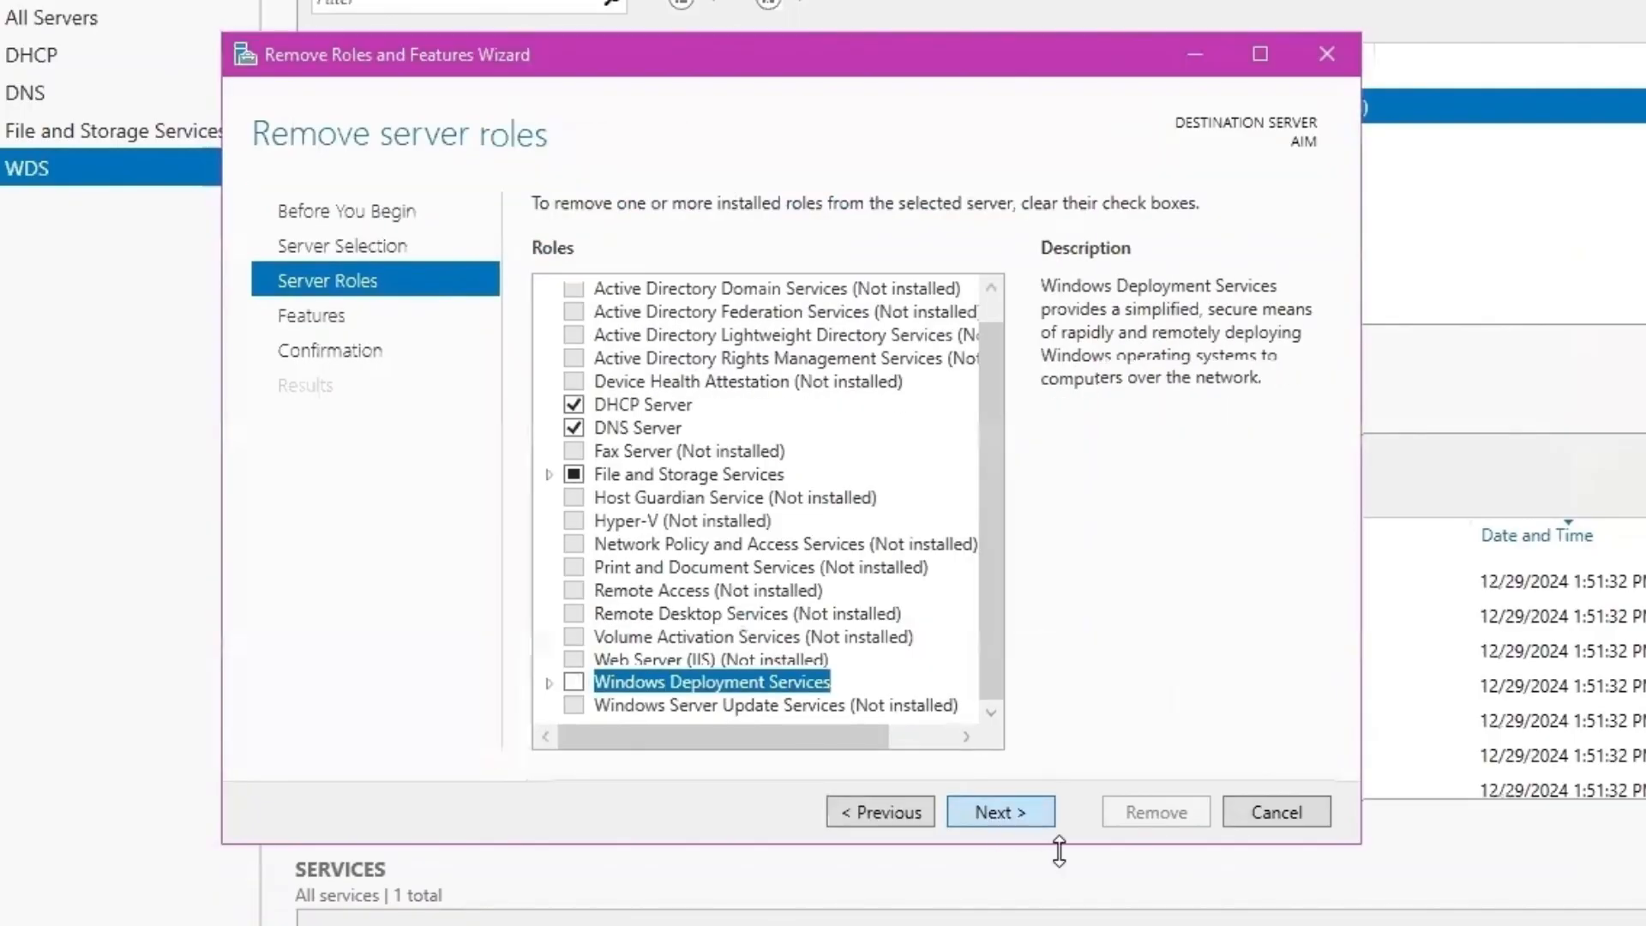
pyautogui.click(1029, 814)
pyautogui.click(1025, 817)
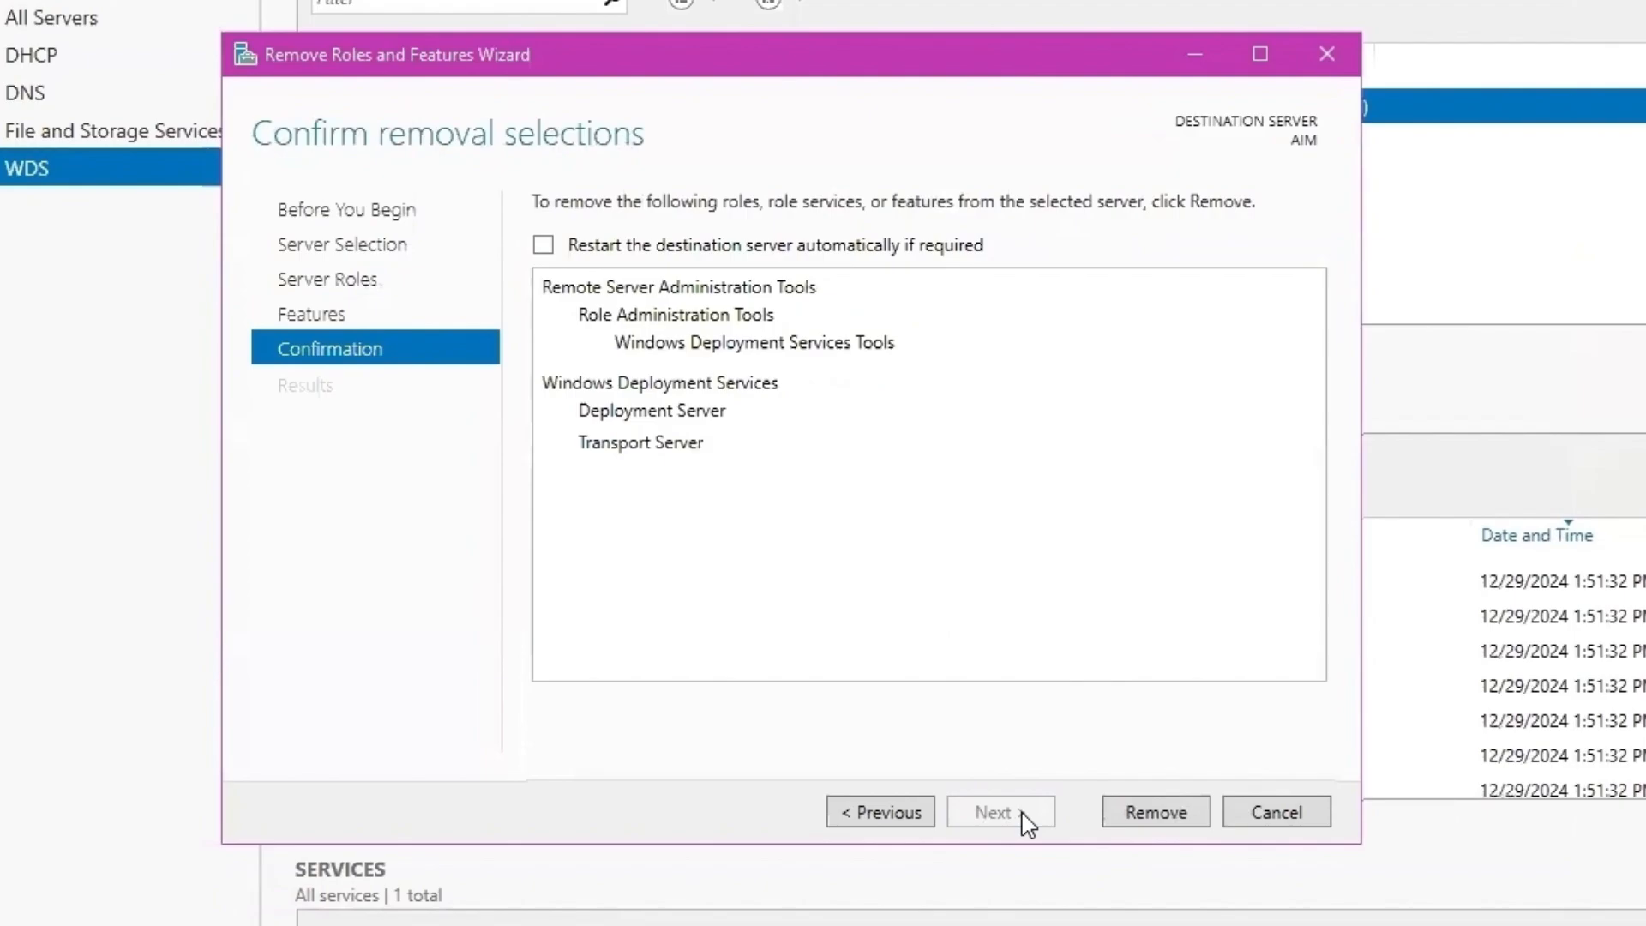
pyautogui.click(1156, 813)
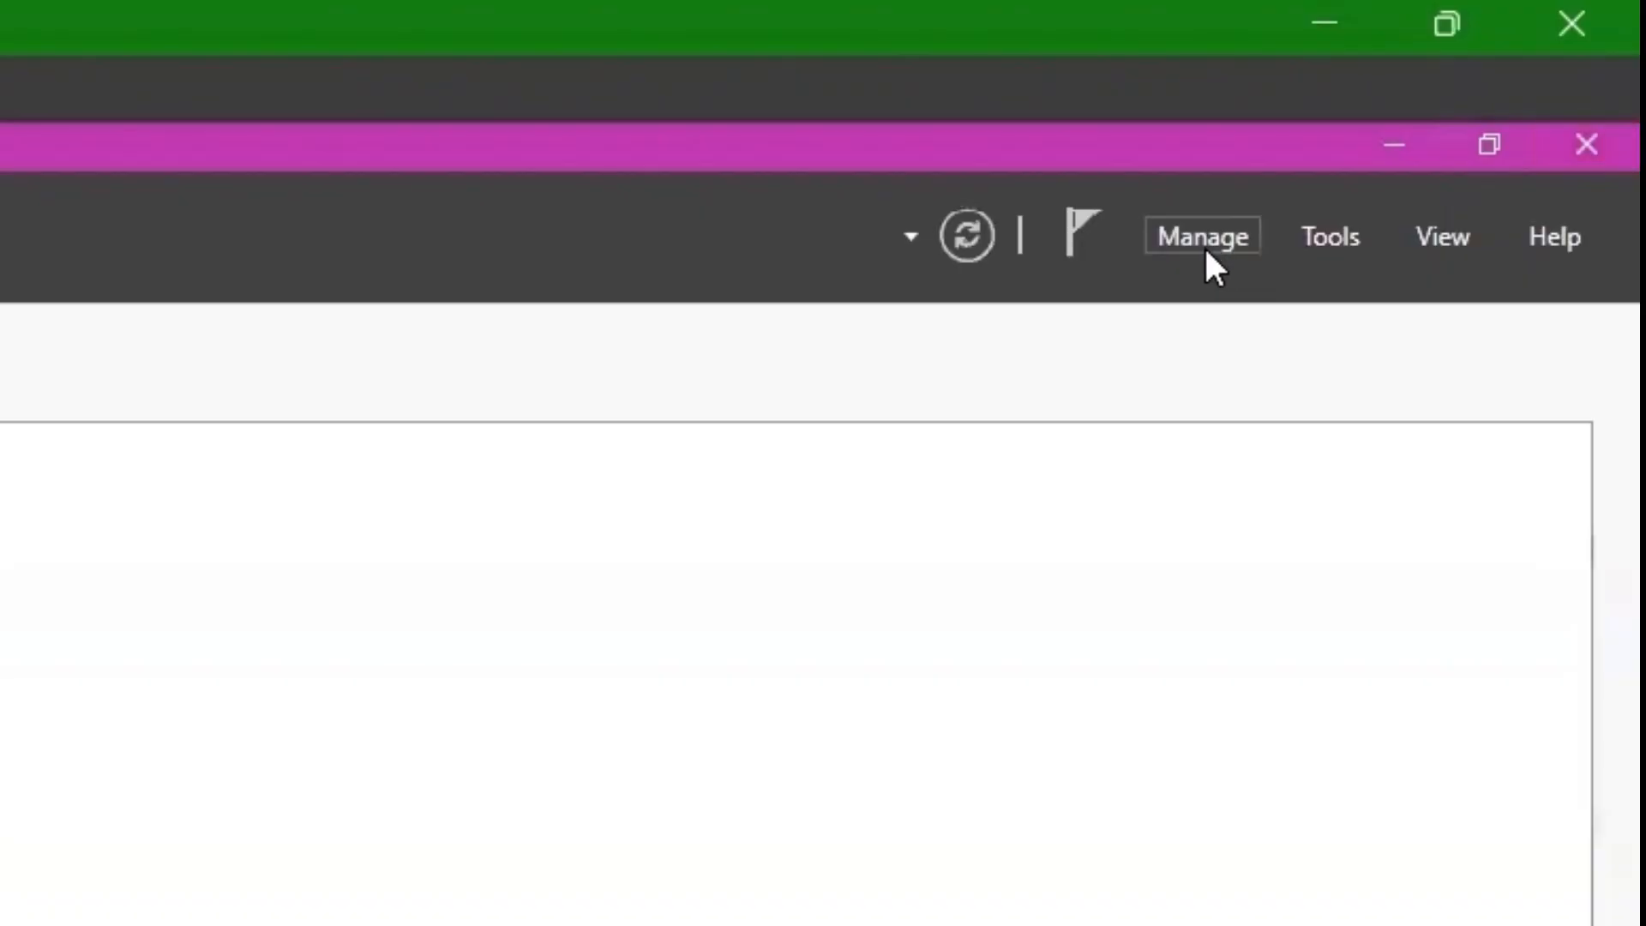
# - Reinstall the Windows Deployment Services role on AIM with its required management tools
pyautogui.click(1466, 98)
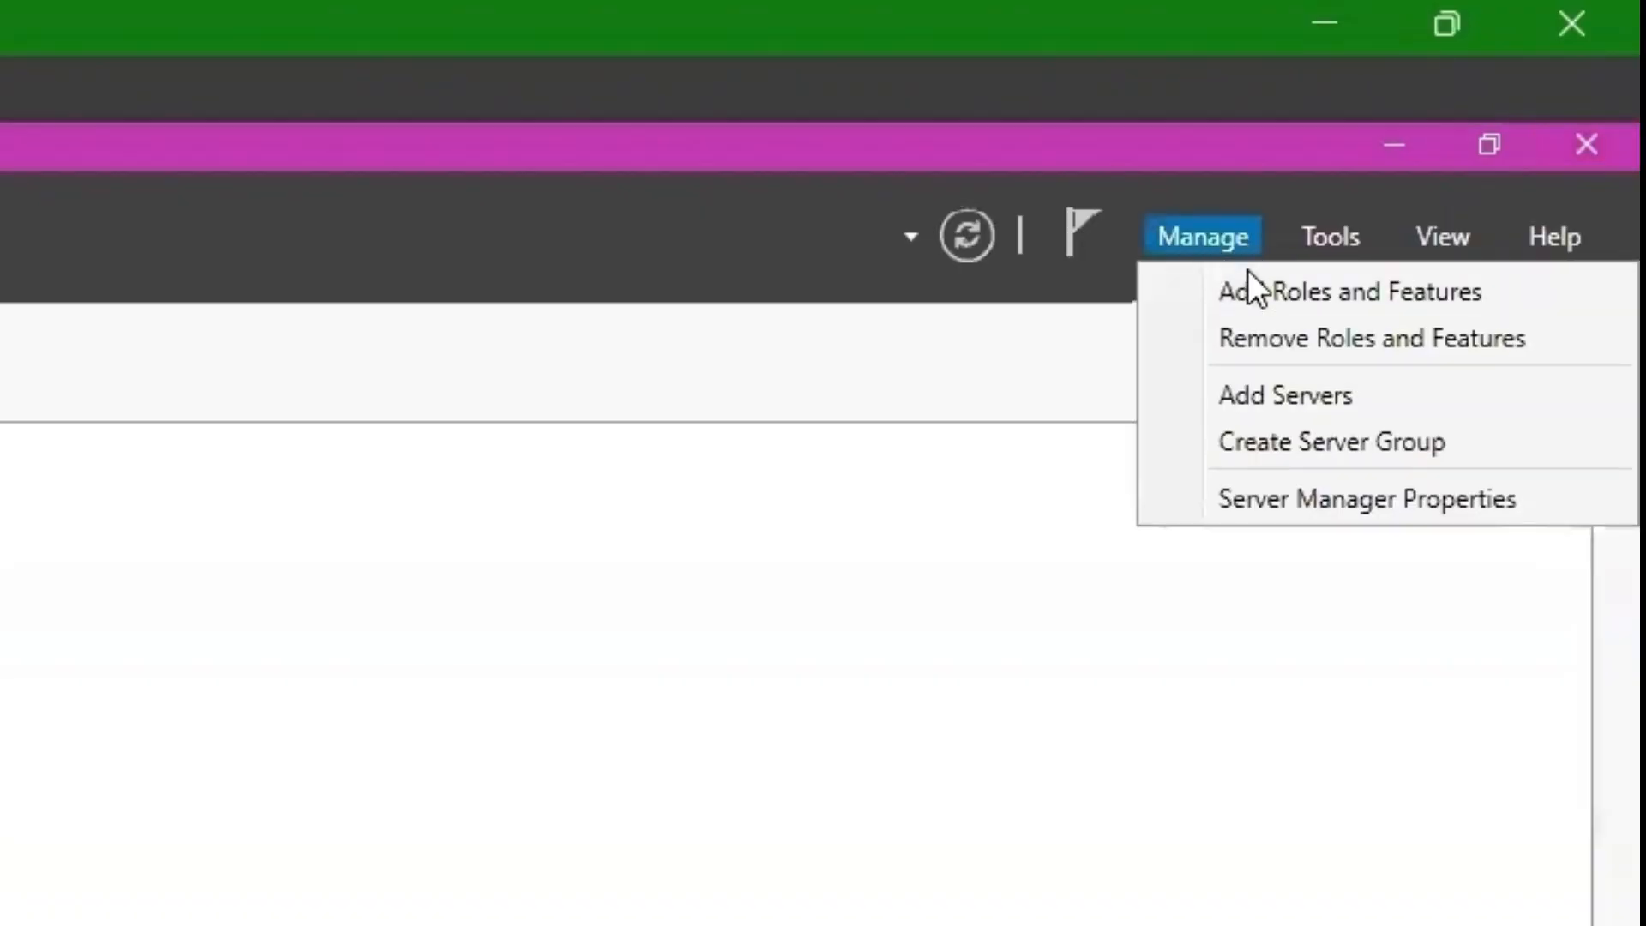
pyautogui.click(1252, 283)
pyautogui.click(599, 646)
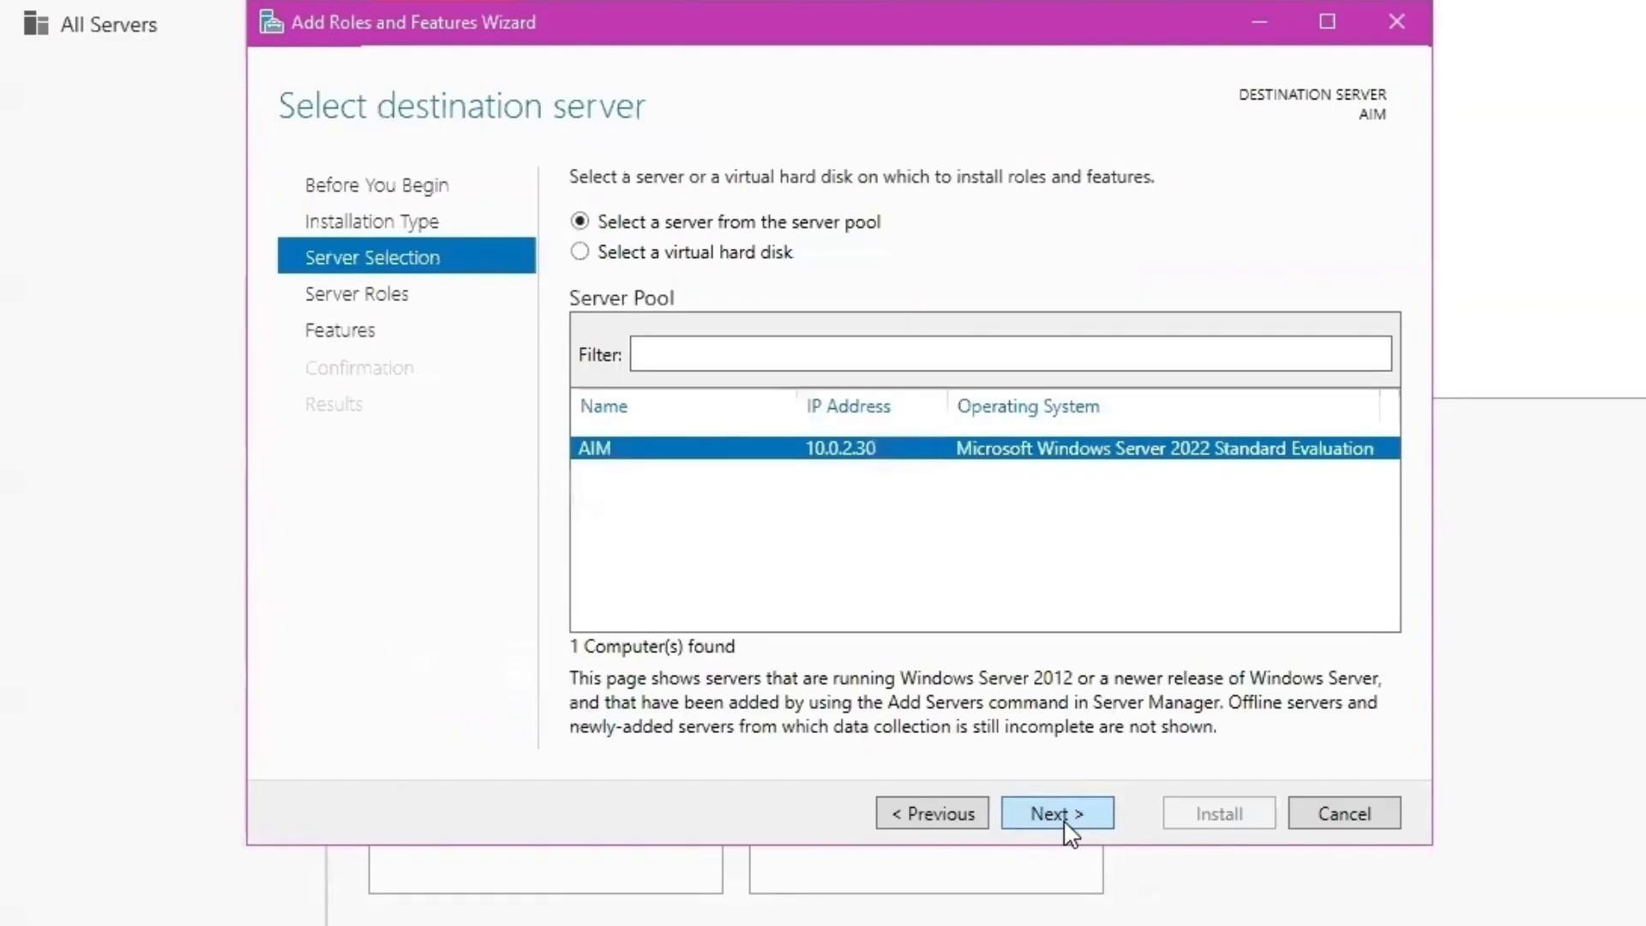
pyautogui.click(1066, 825)
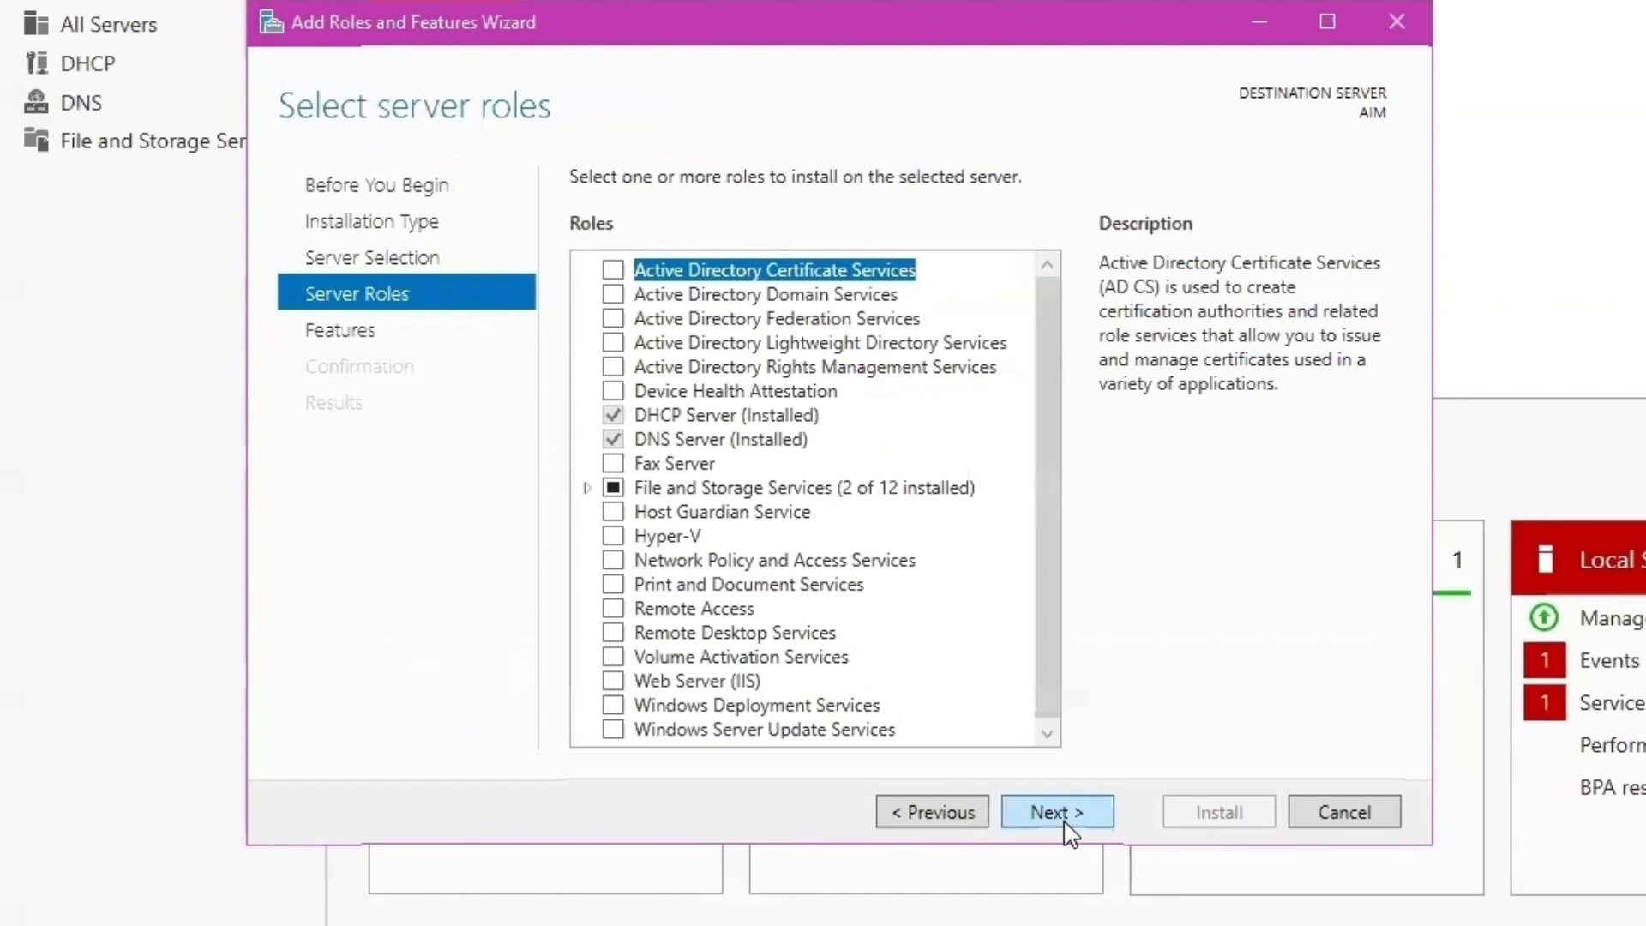
pyautogui.click(610, 704)
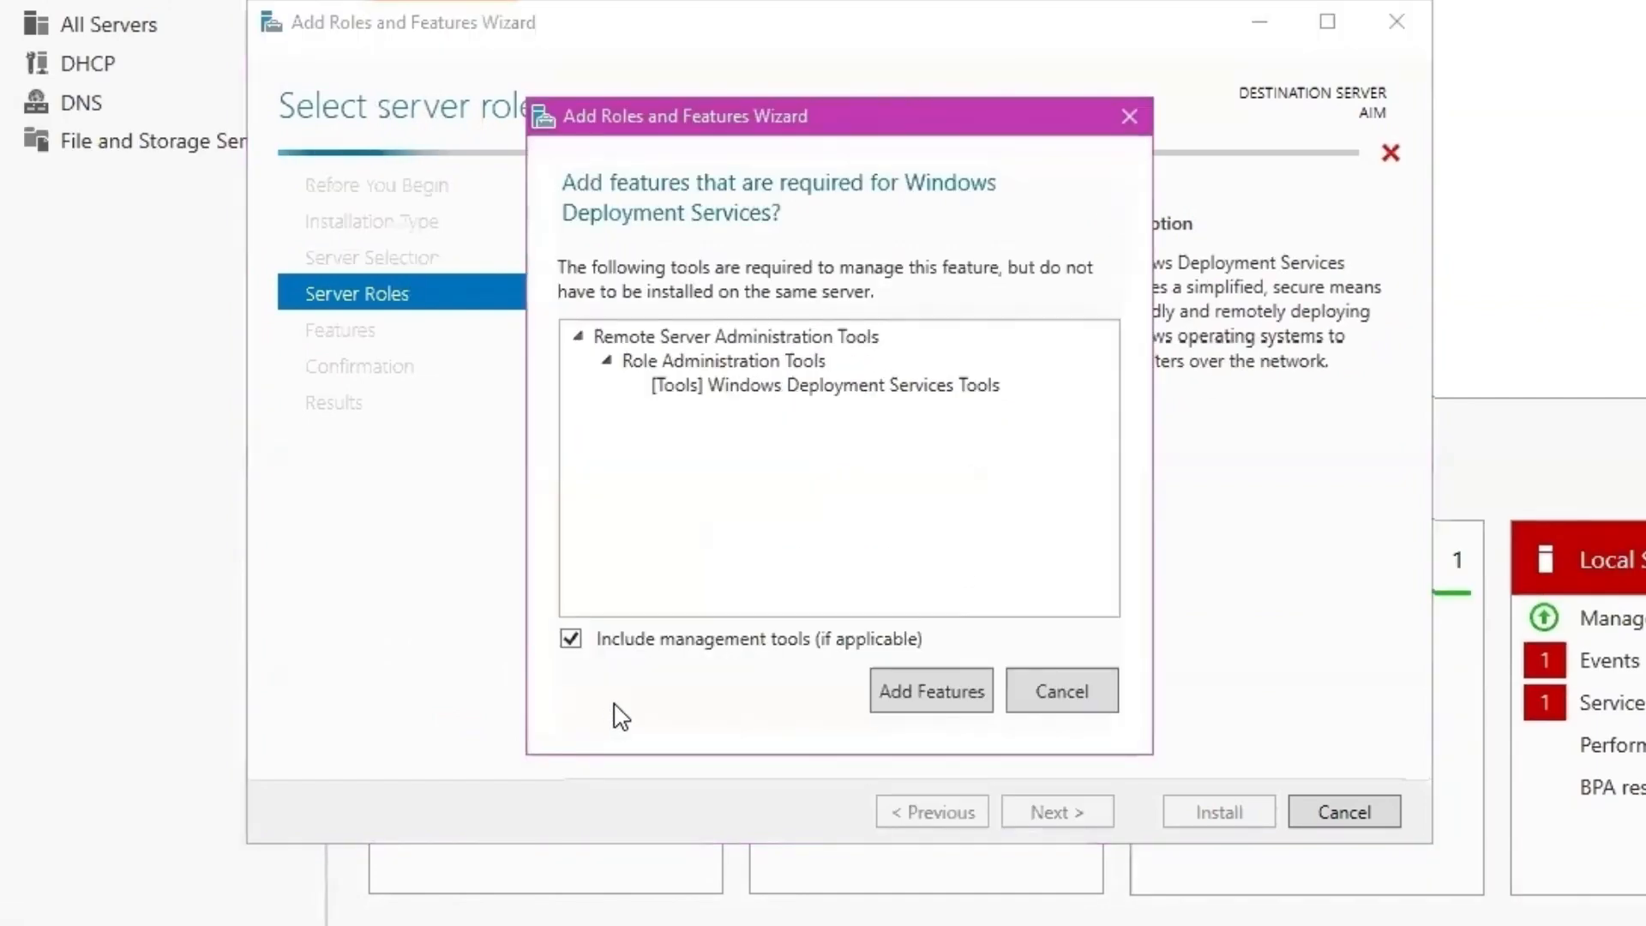
pyautogui.click(901, 699)
pyautogui.click(1034, 806)
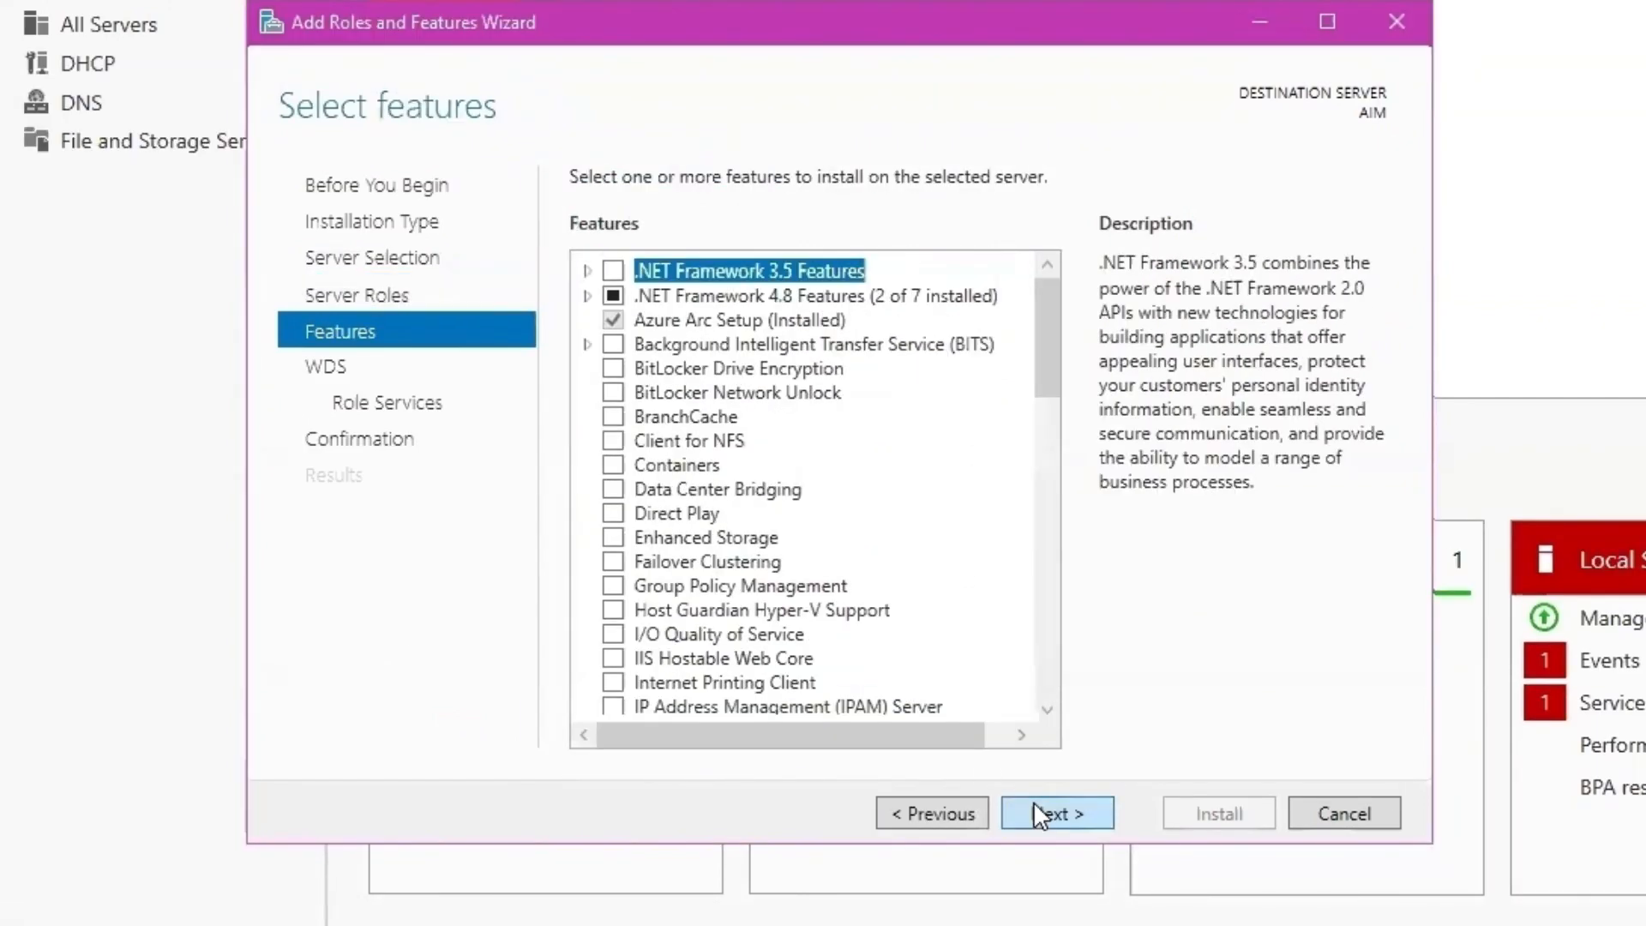
pyautogui.click(1034, 807)
pyautogui.click(1034, 806)
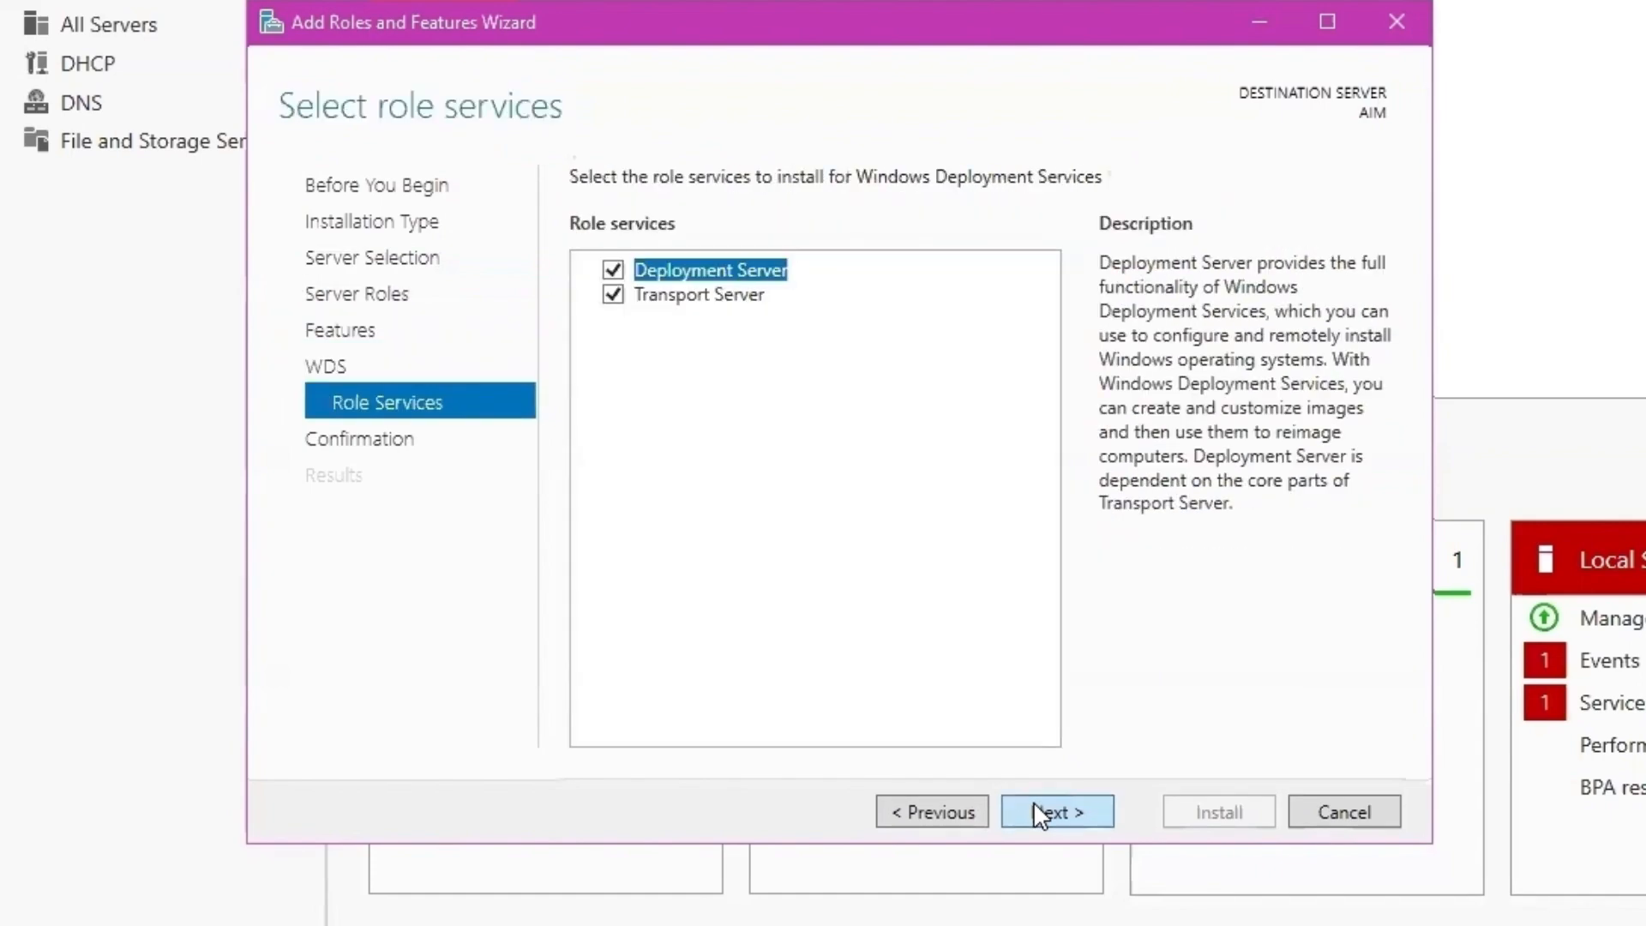
pyautogui.click(1034, 806)
pyautogui.click(1228, 813)
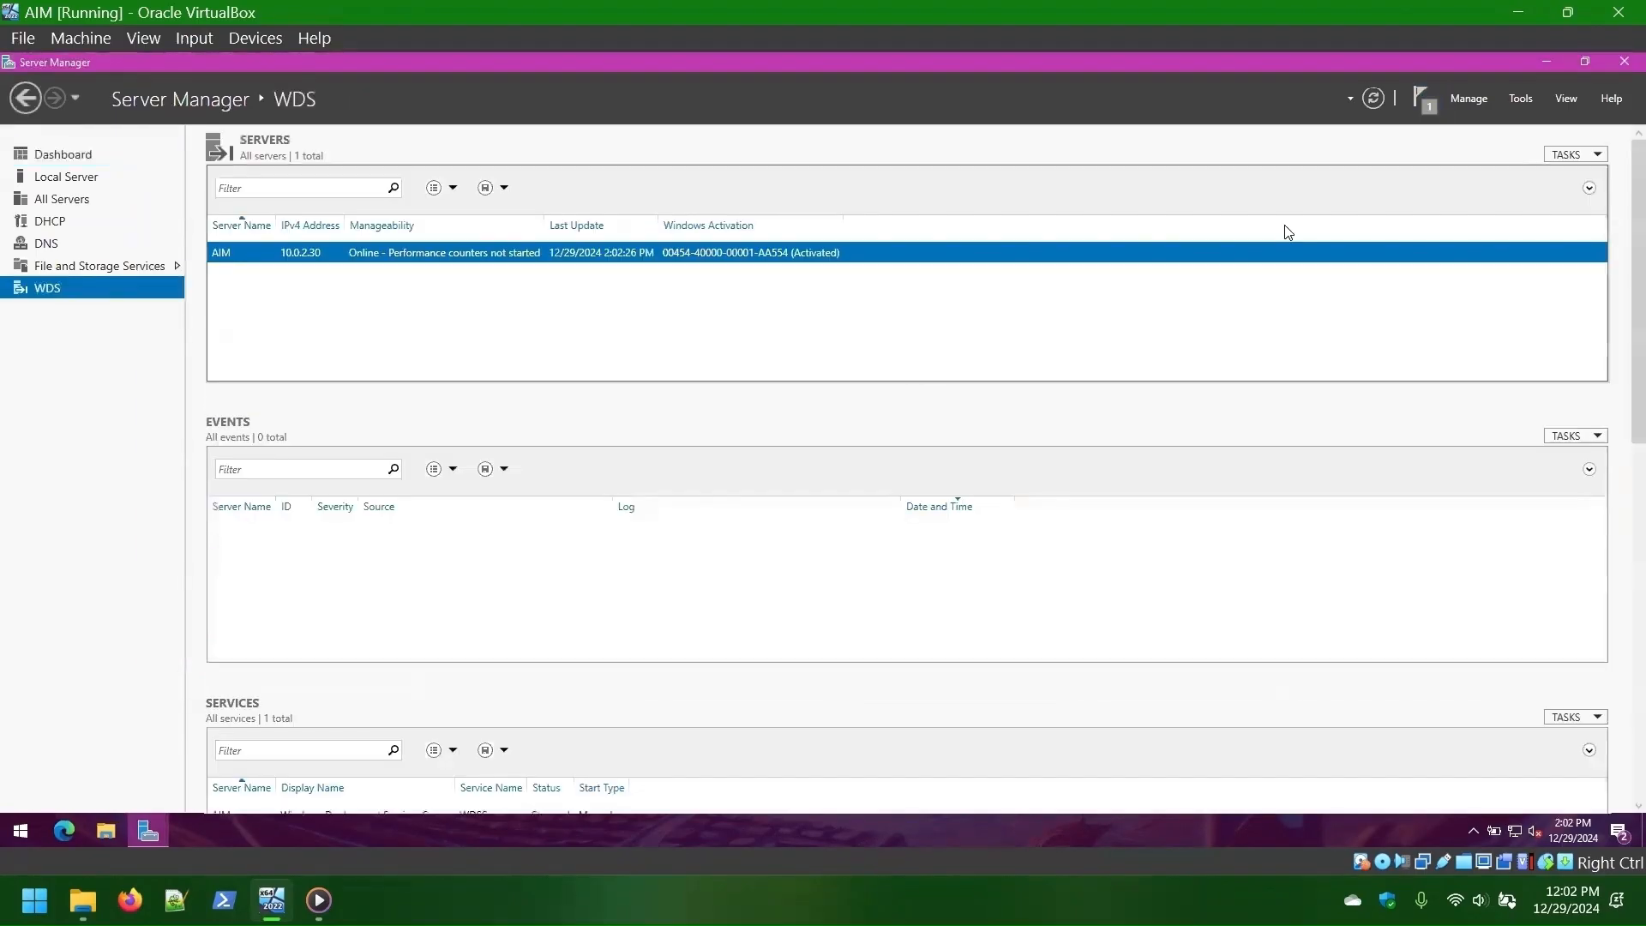
# - Launch the WDS console and configure AIM as a standalone server
pyautogui.click(1521, 98)
pyautogui.click(1457, 518)
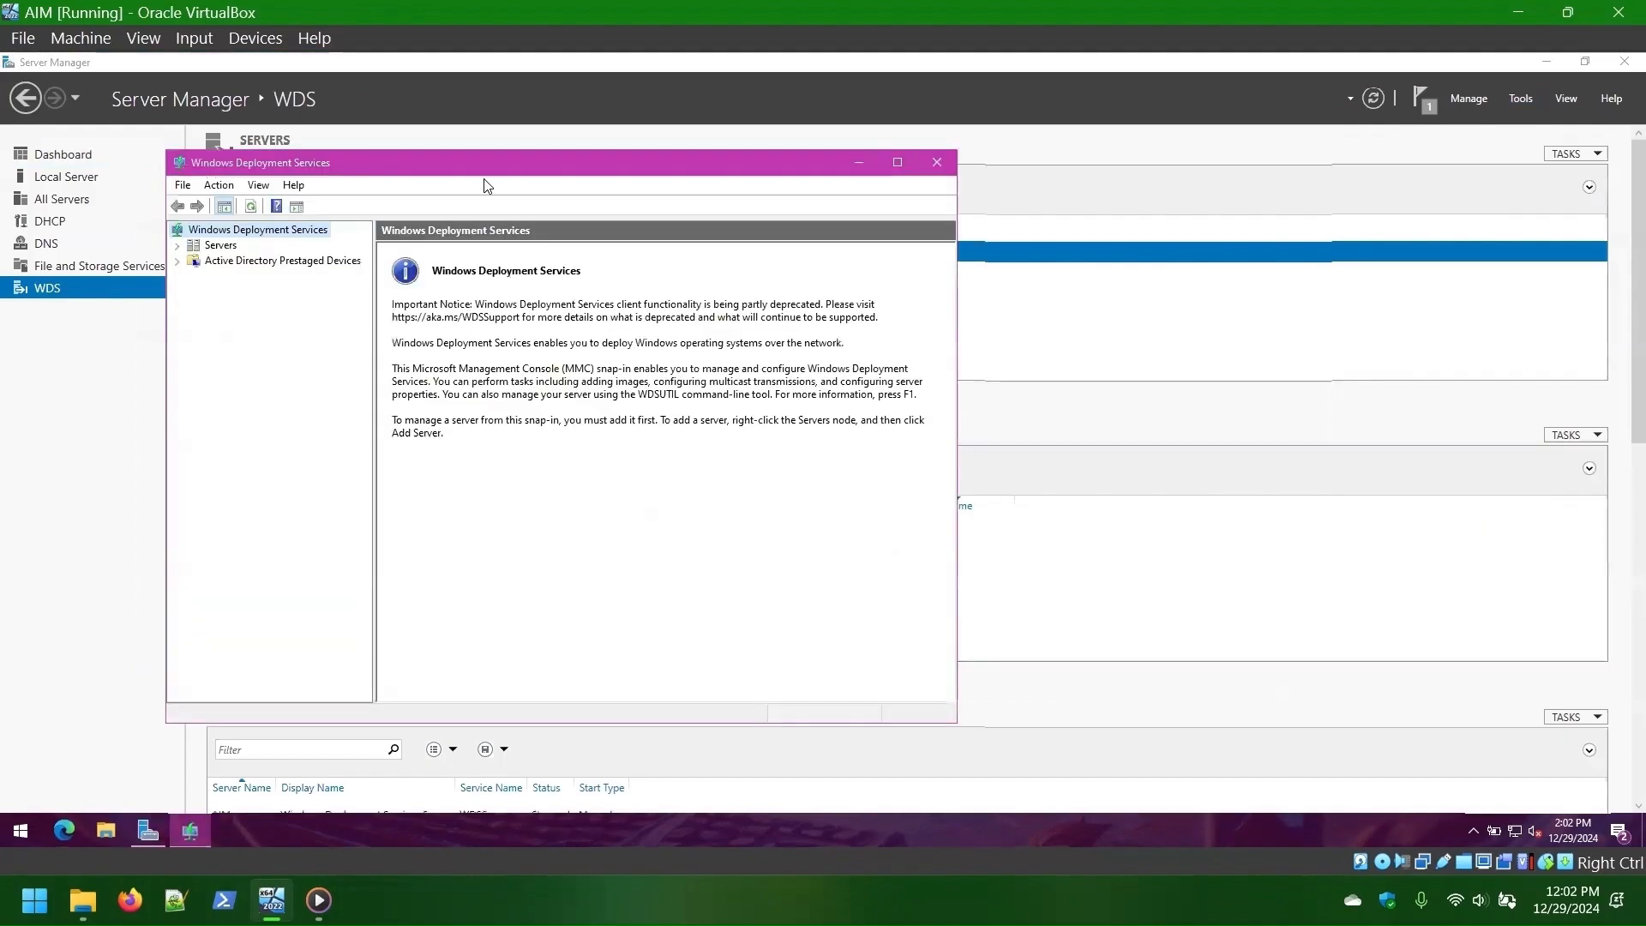
pyautogui.click(232, 261)
pyautogui.rightClick(231, 262)
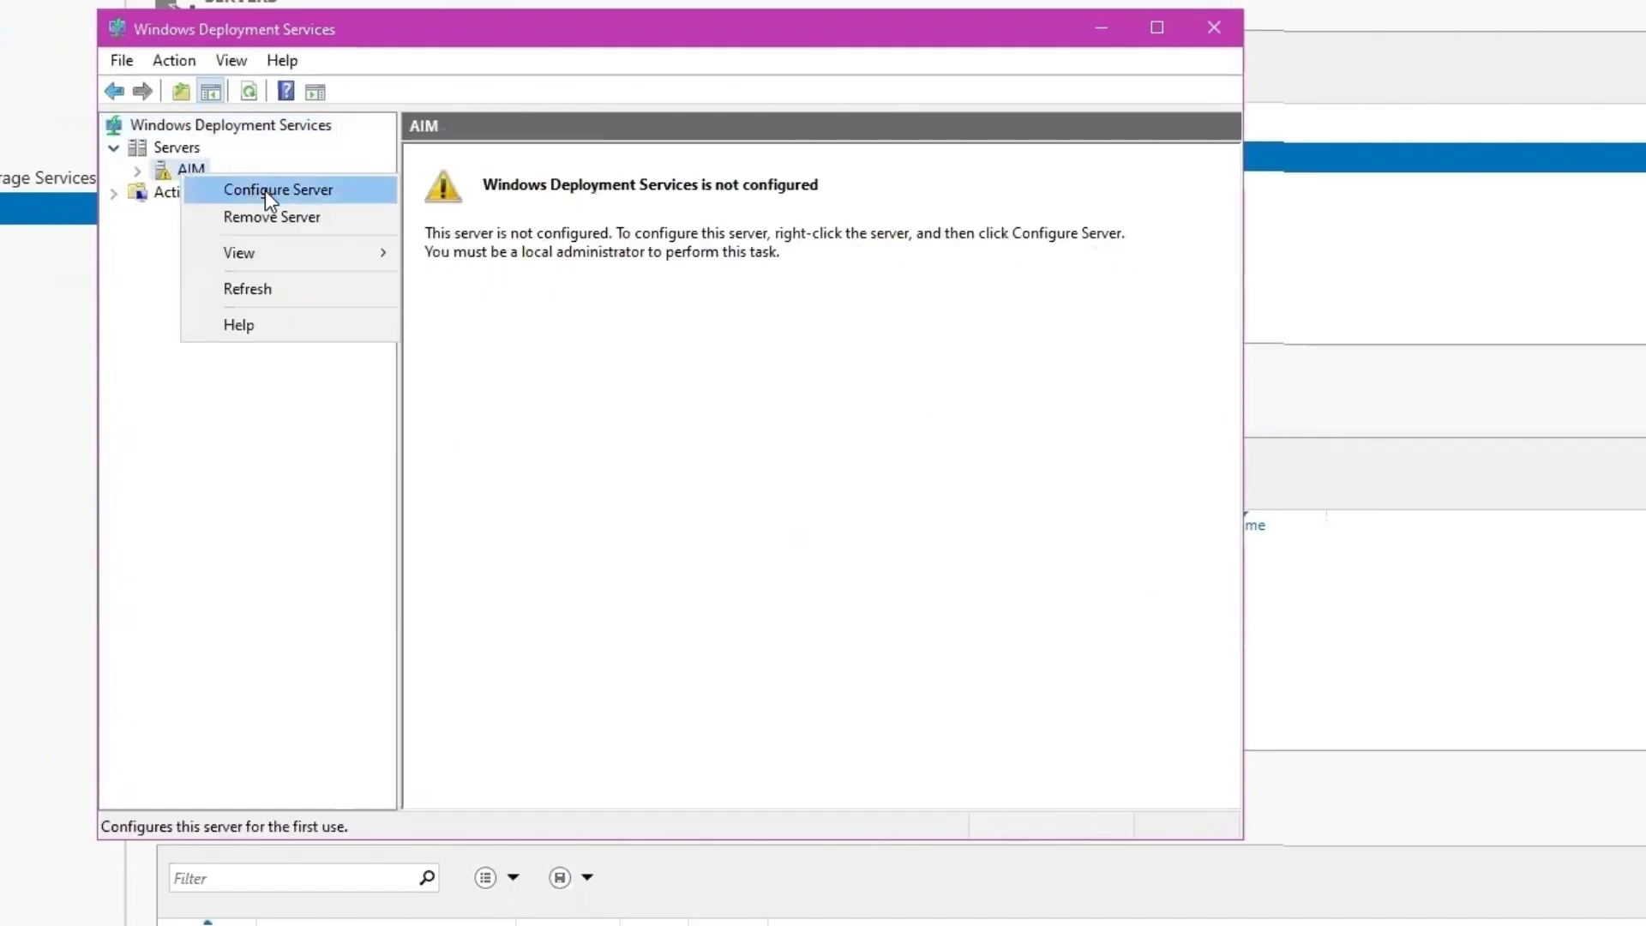
pyautogui.click(284, 277)
pyautogui.click(1271, 680)
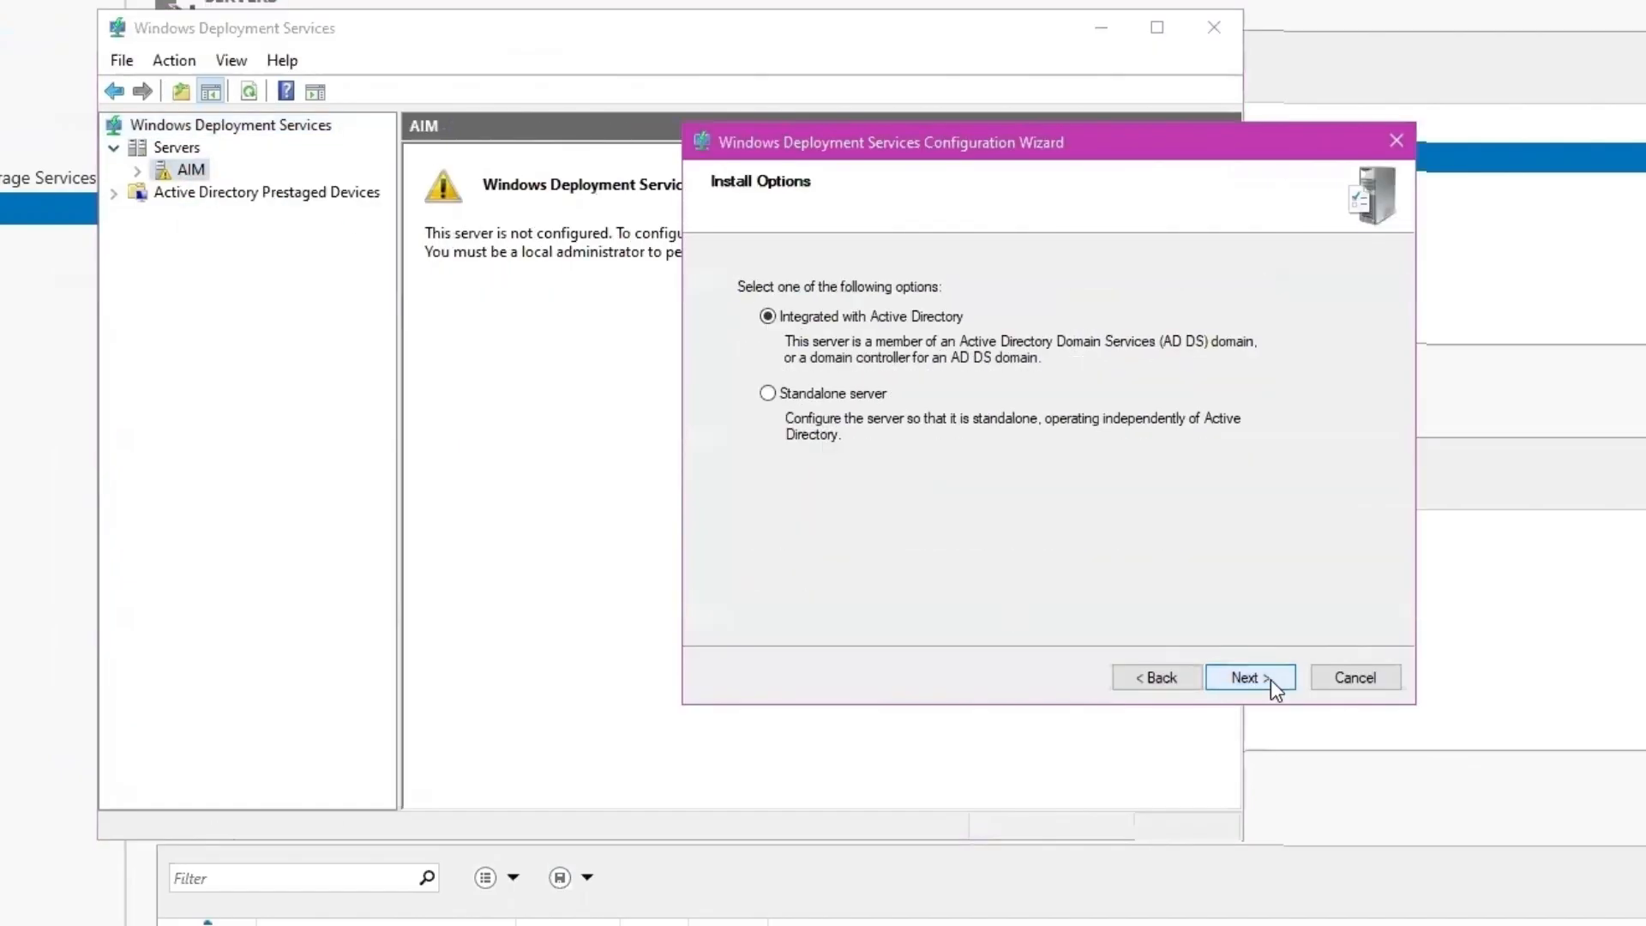
pyautogui.click(826, 396)
# - Keep C:\RemoteInstall on the system volume and make AIM respond to all client computers
pyautogui.click(1268, 679)
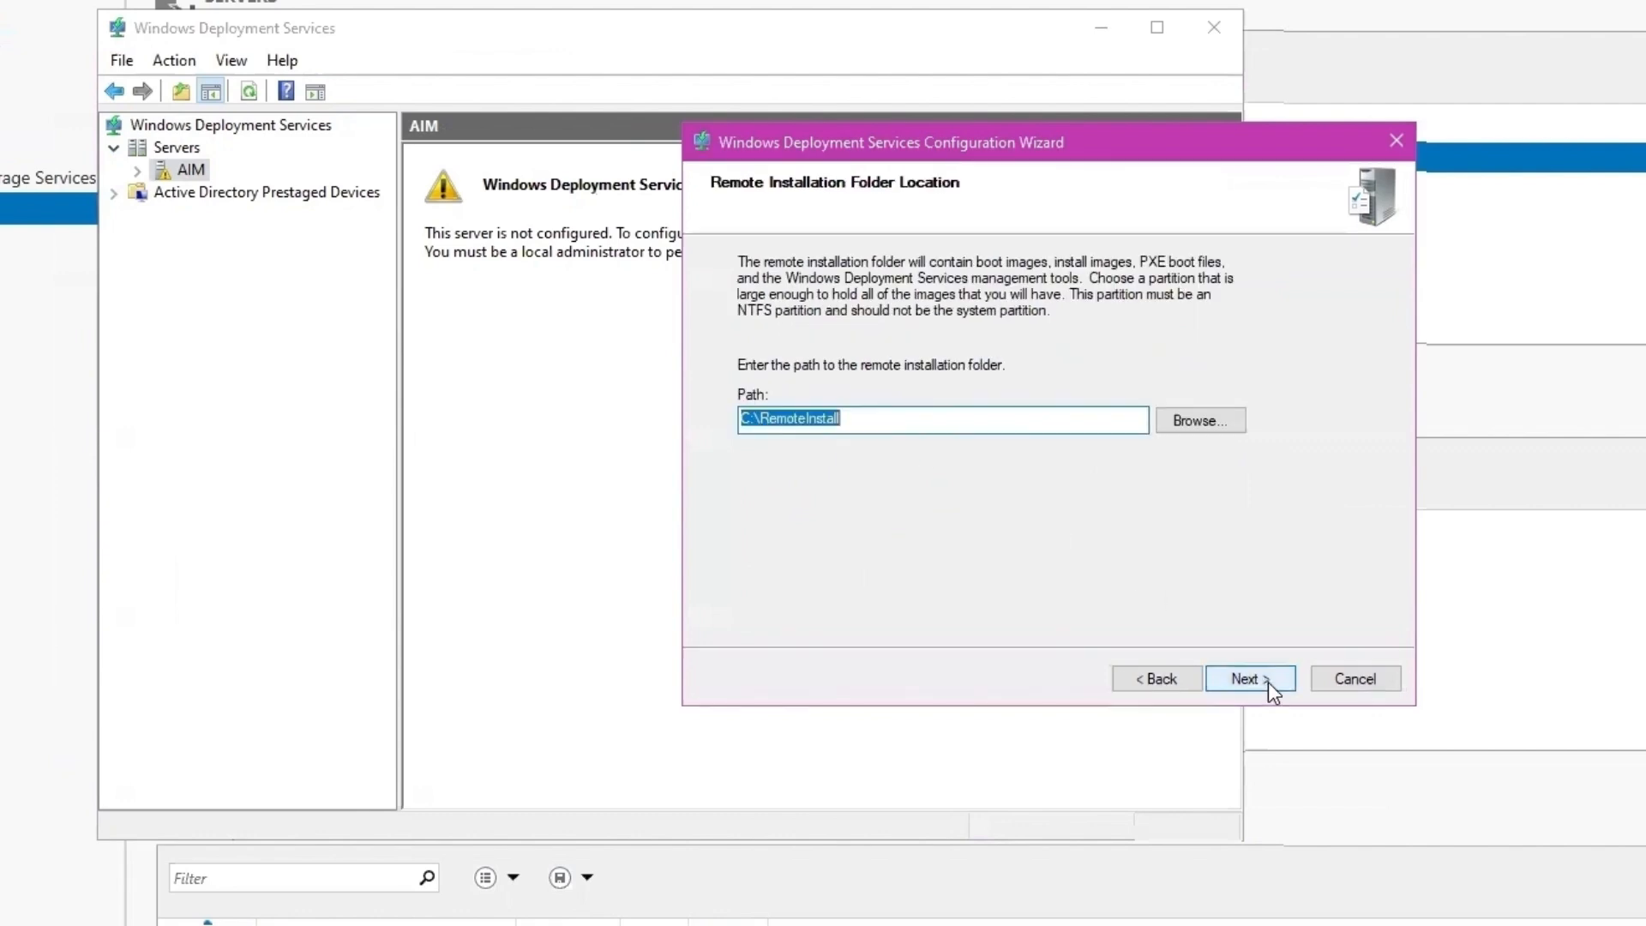
pyautogui.click(1268, 679)
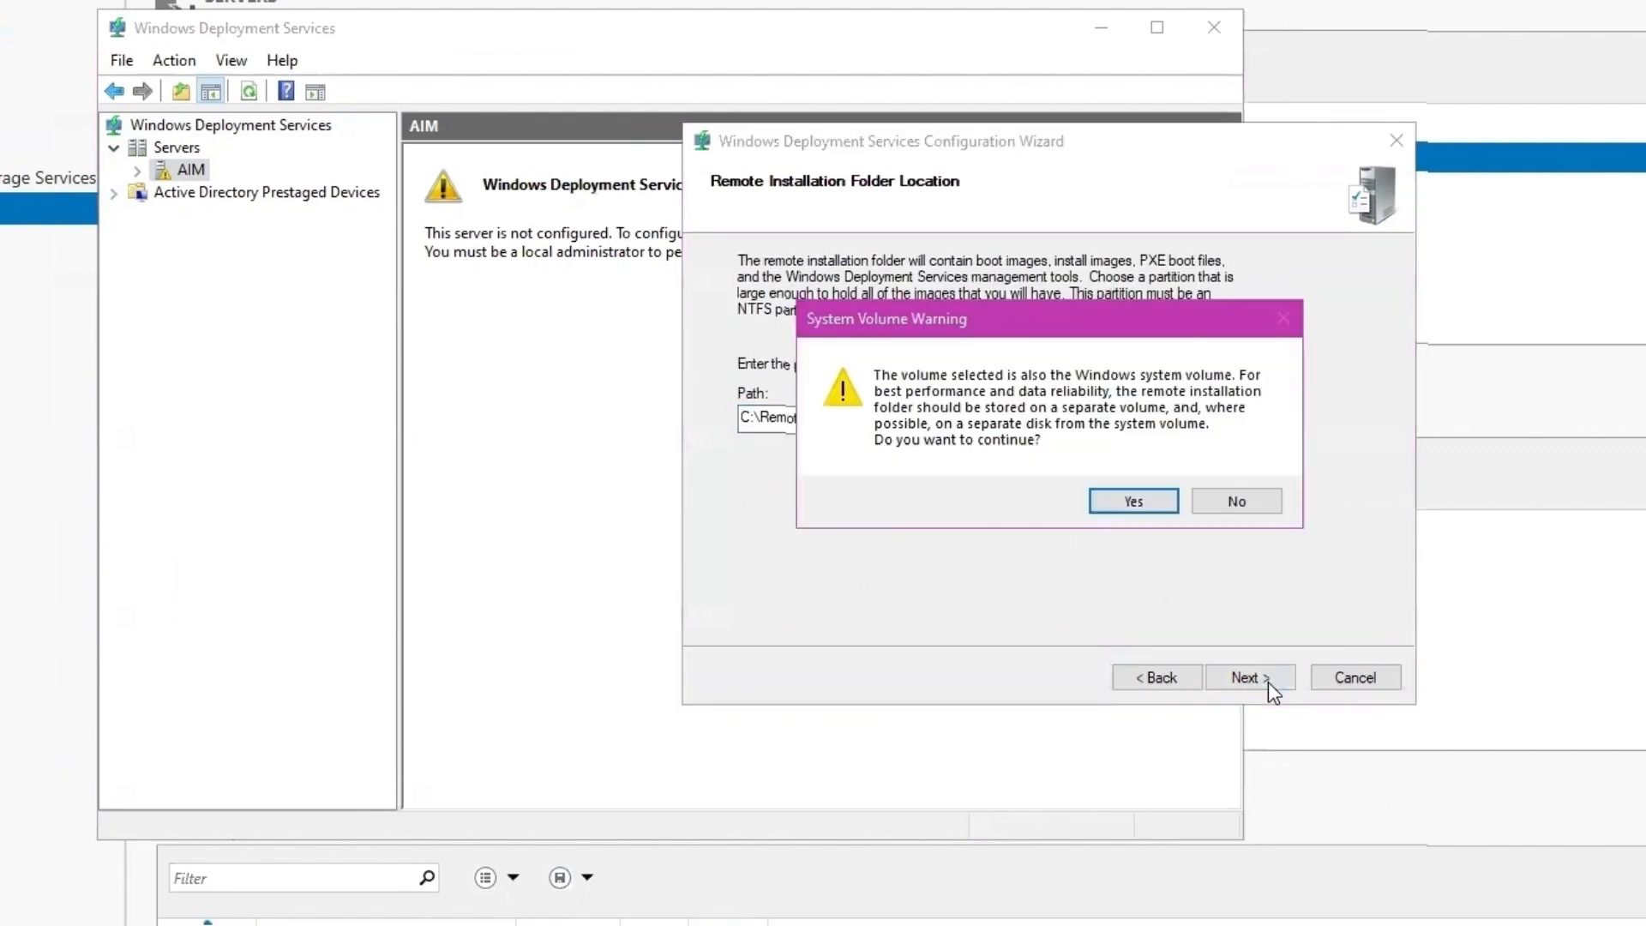
pyautogui.click(1129, 502)
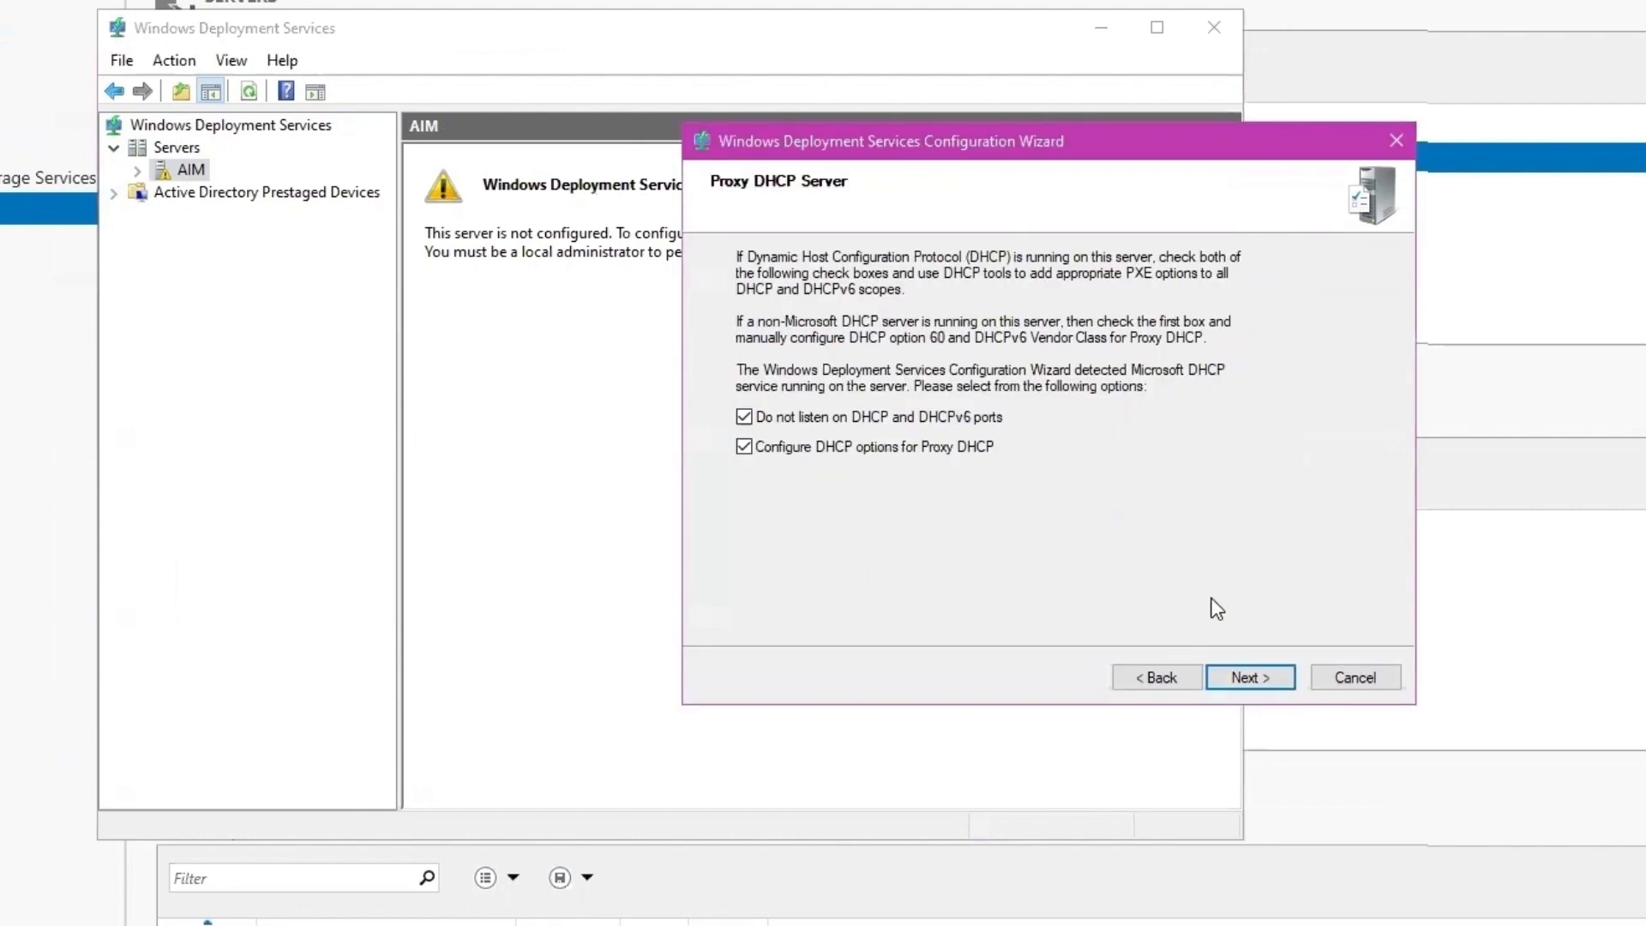
pyautogui.click(1271, 679)
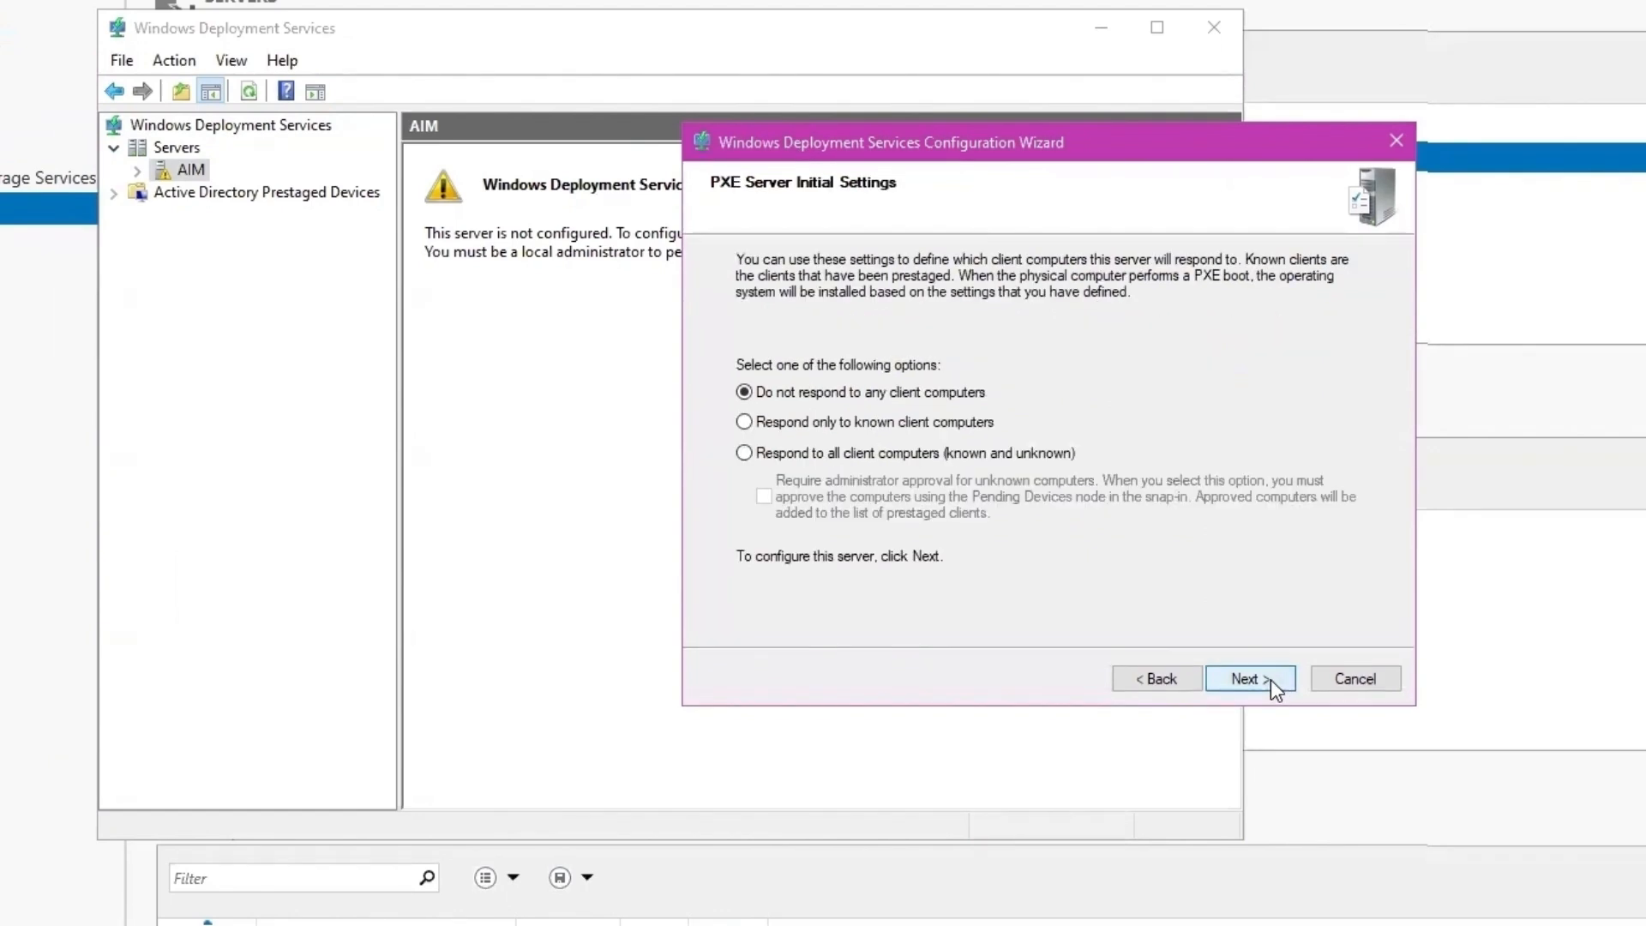
pyautogui.click(806, 455)
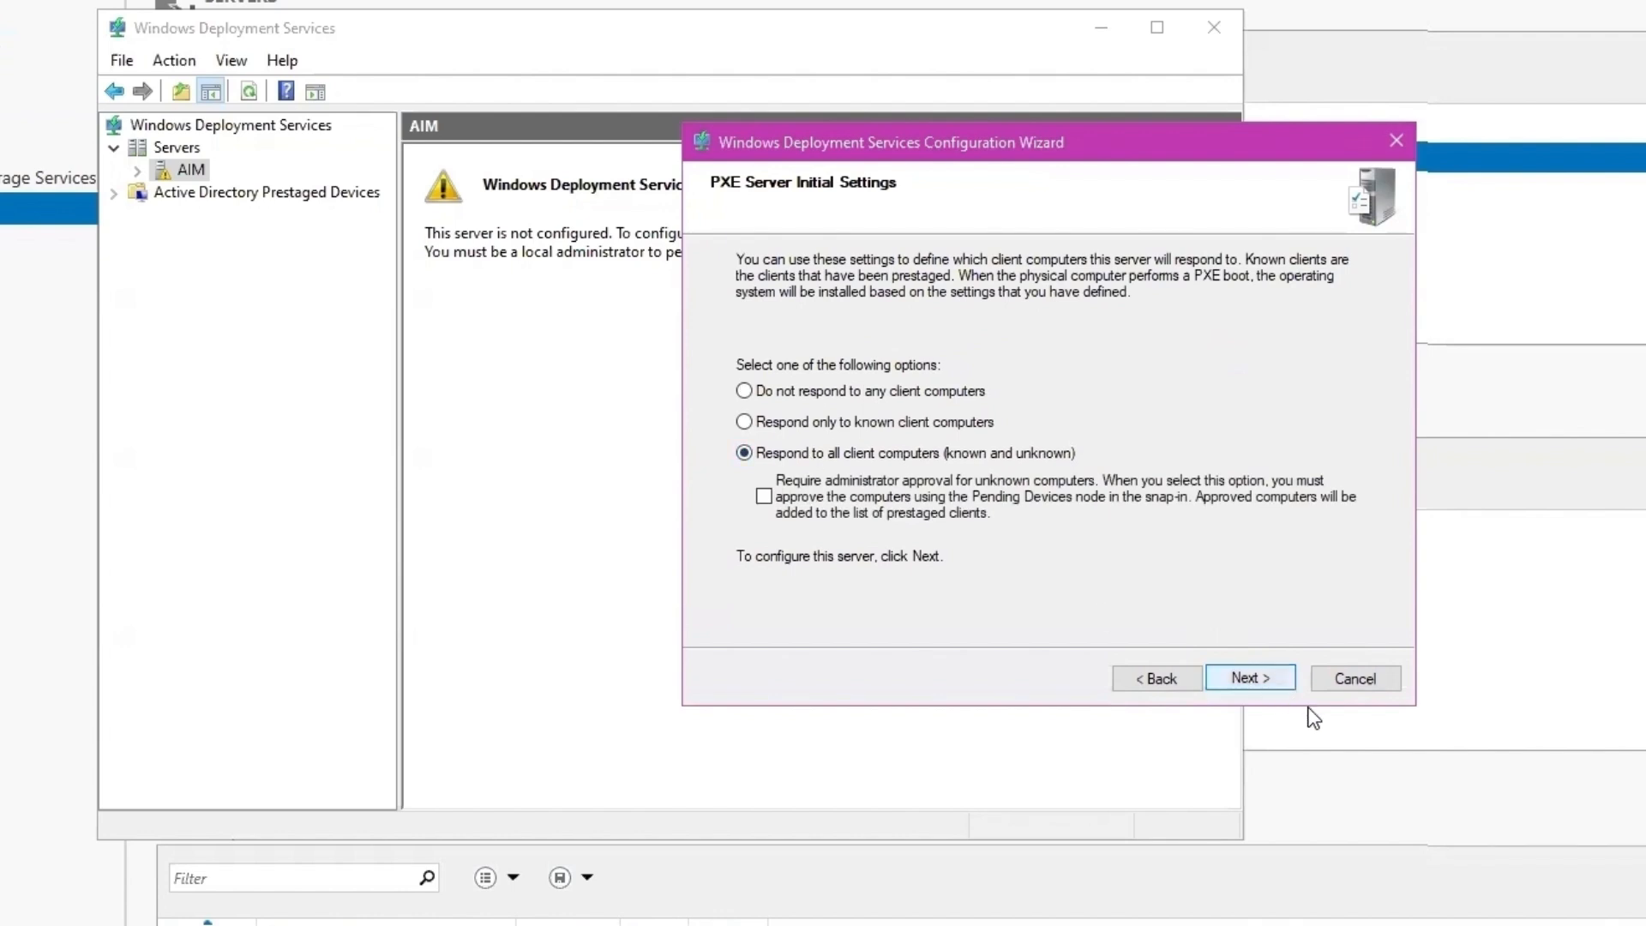
pyautogui.click(1248, 679)
pyautogui.click(1242, 675)
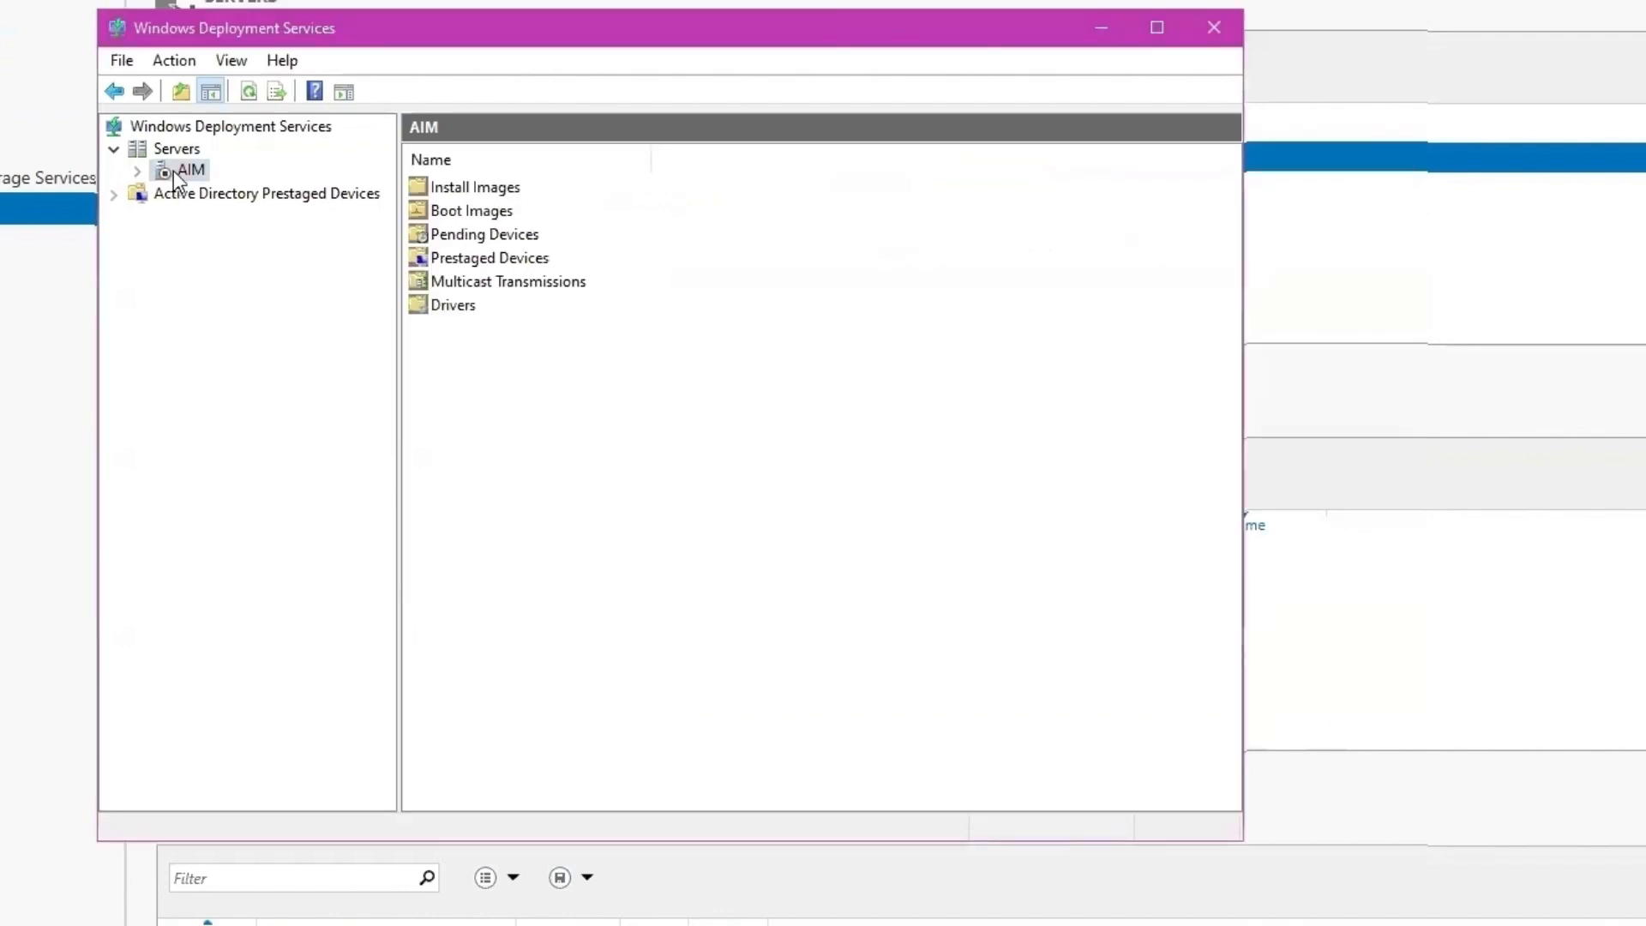
# - Browse AIM's Windows10 and Windows11 install image groups, the OuterSpace image, and Boot Images
pyautogui.rightClick(174, 172)
pyautogui.doubleClick(479, 187)
pyautogui.doubleClick(482, 187)
pyautogui.click(255, 240)
pyautogui.click(459, 185)
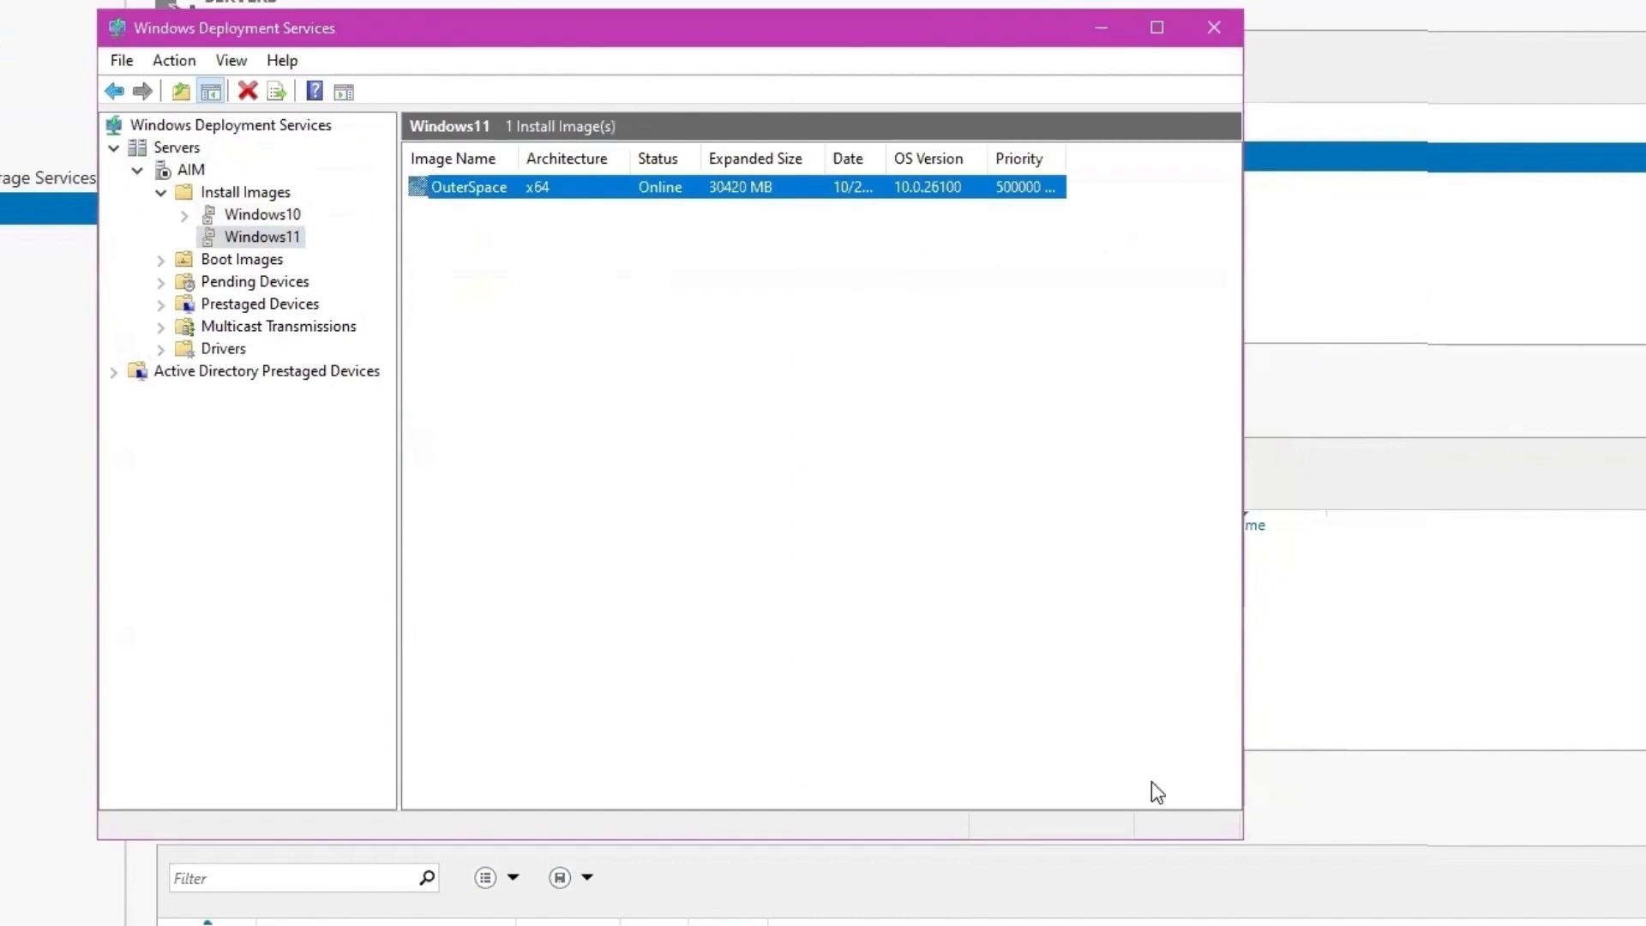
pyautogui.click(242, 259)
pyautogui.click(190, 170)
# - Start the Windows Deployment Services service on AIM, then restart it
pyautogui.rightClick(190, 169)
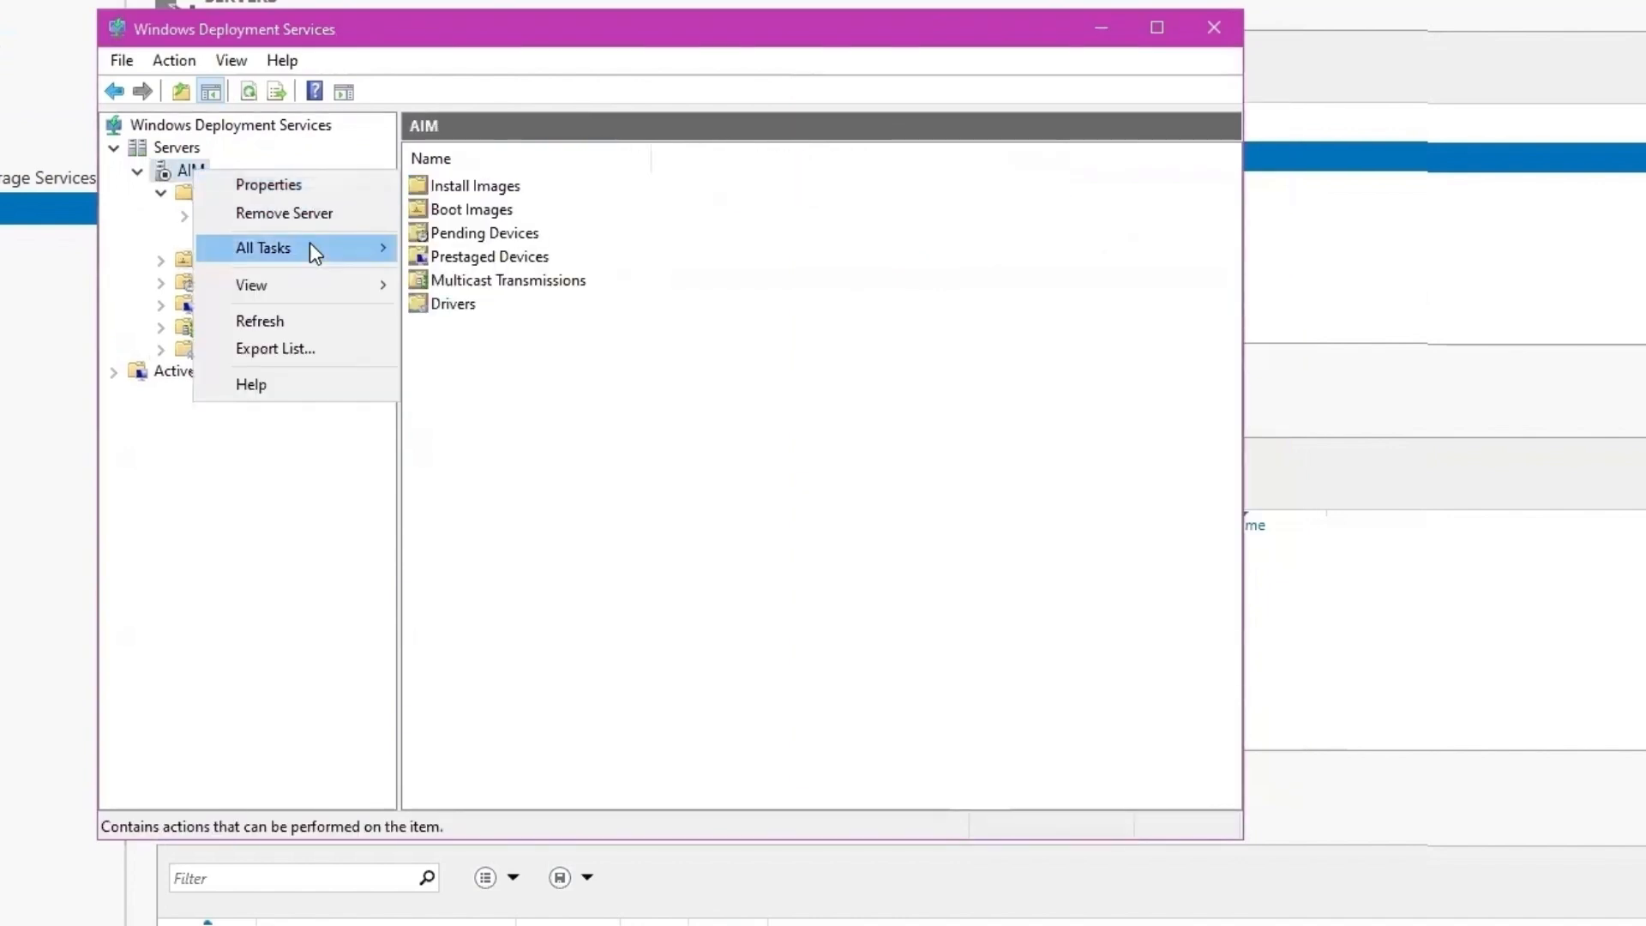
pyautogui.moveTo(310, 244)
pyautogui.click(500, 249)
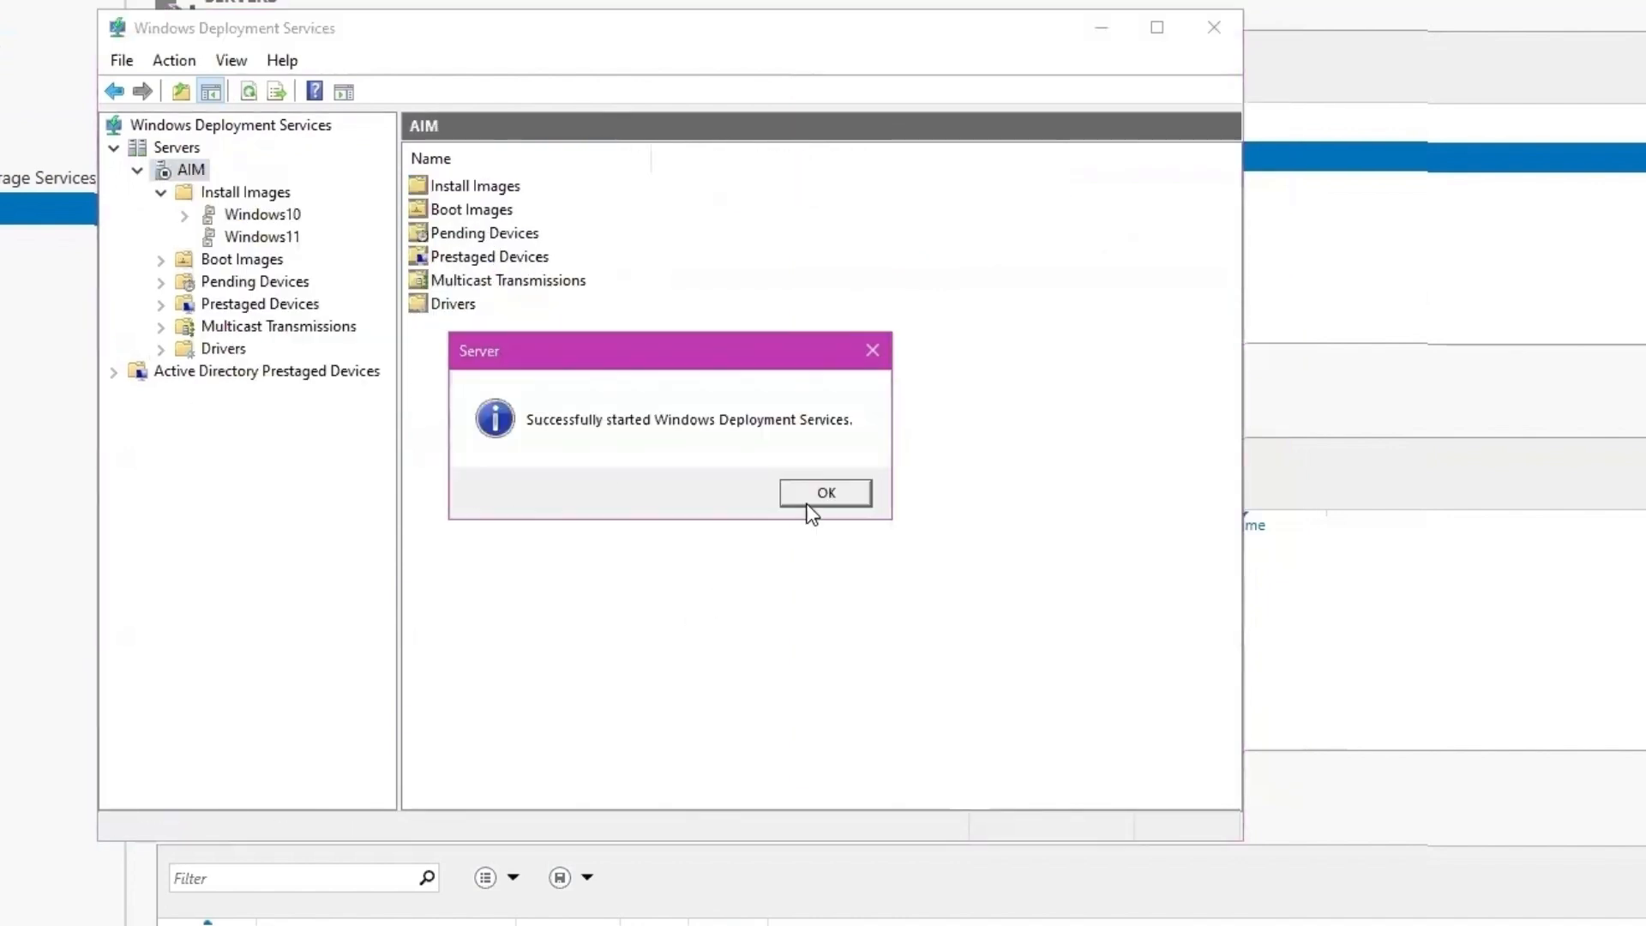
pyautogui.click(810, 503)
pyautogui.rightClick(190, 170)
pyautogui.moveTo(309, 252)
pyautogui.click(446, 354)
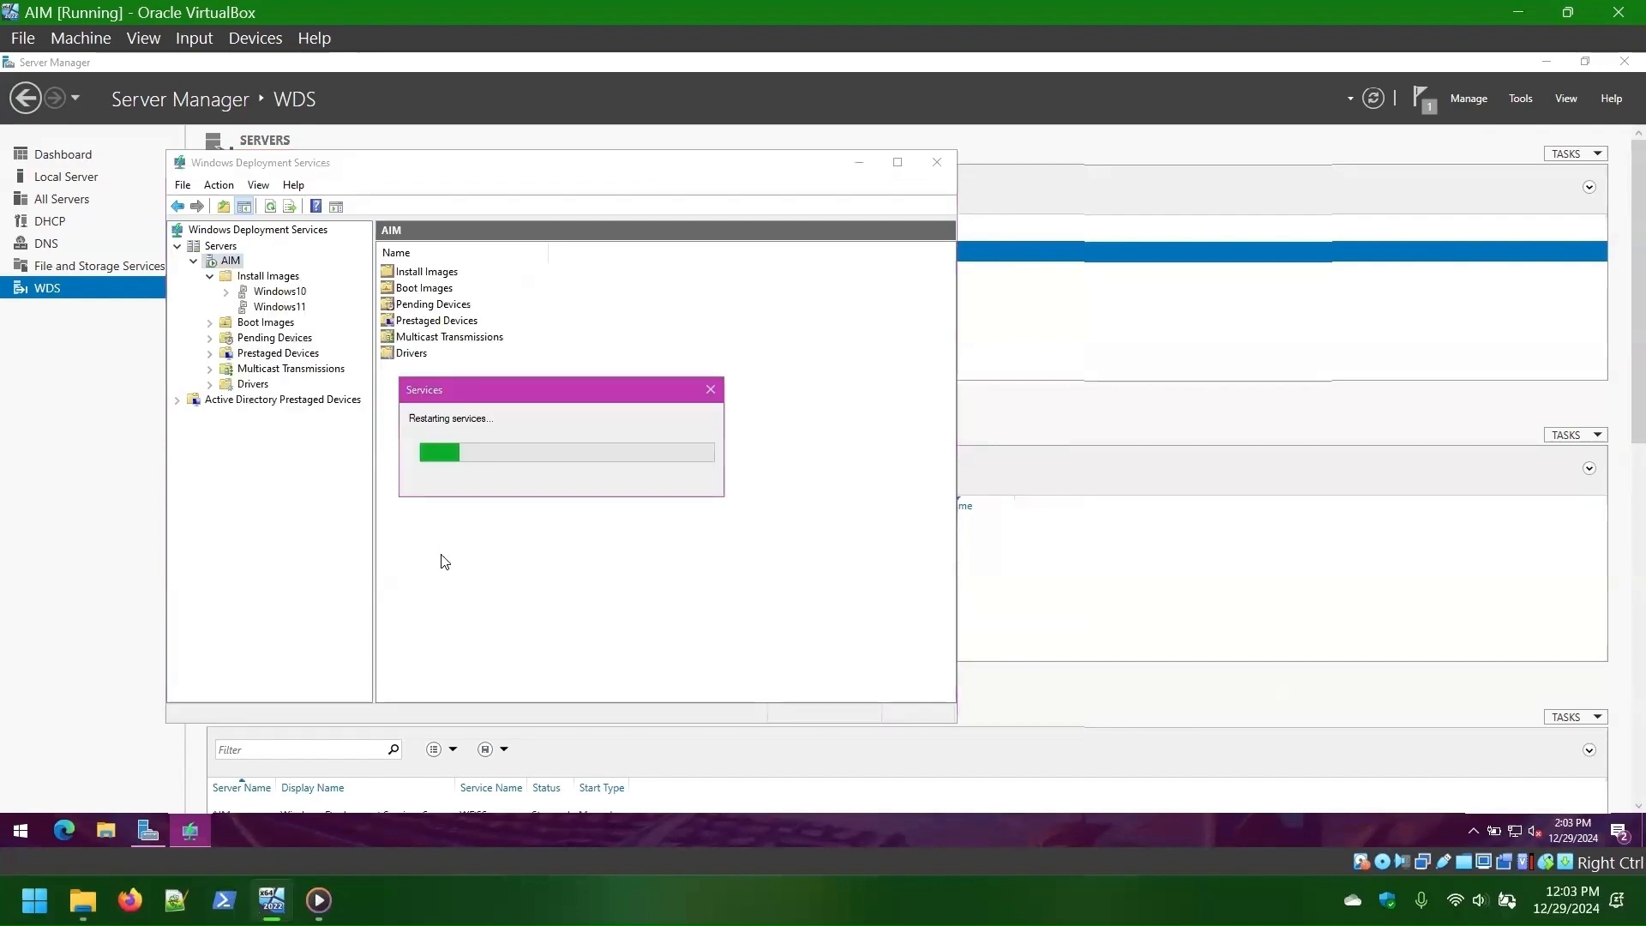
pyautogui.click(857, 163)
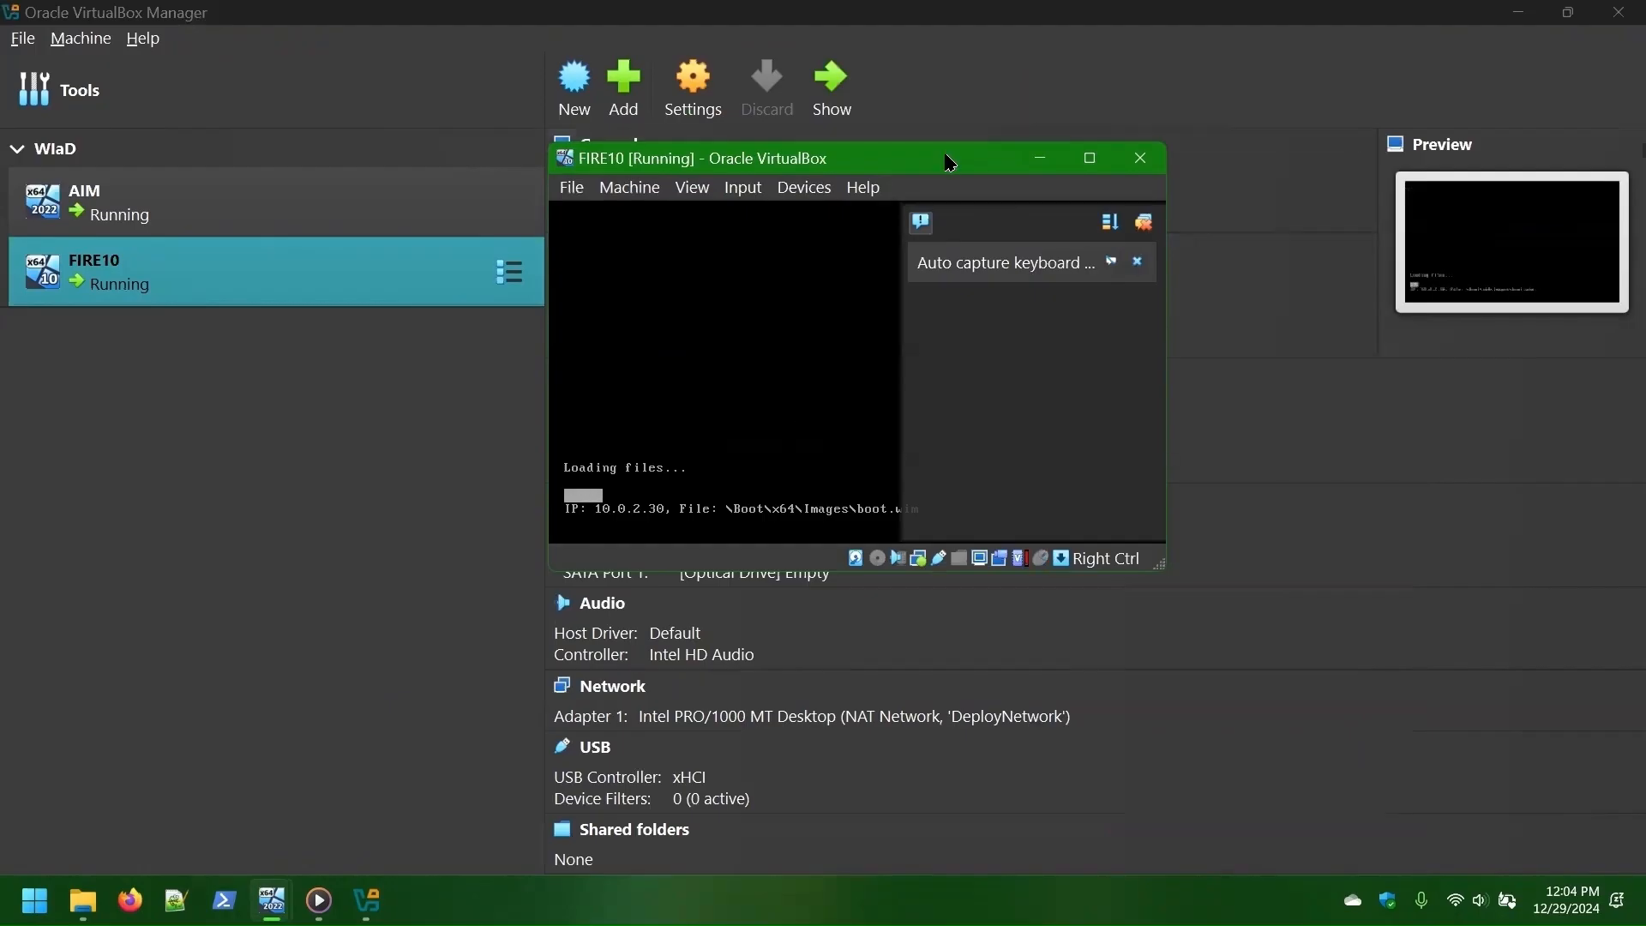
# - Connect FIRE10 to AIM by entering the domain administrator user name and password
pyautogui.click(1137, 261)
pyautogui.click(1519, 12)
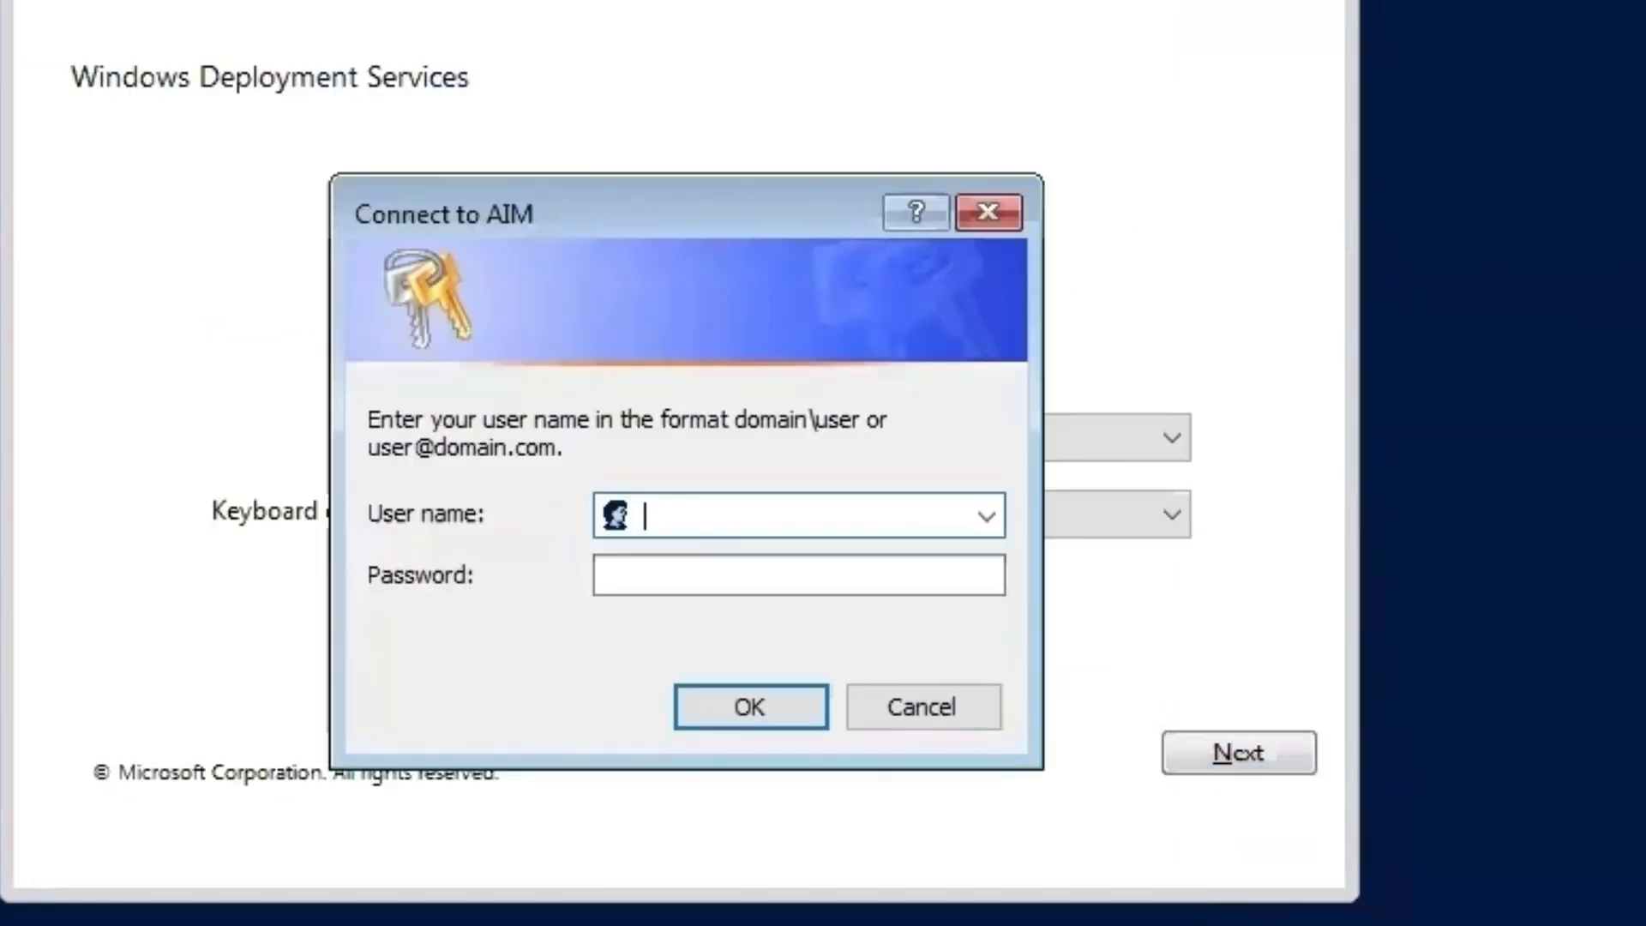
pyautogui.write('wi')
pyautogui.write('zards.')
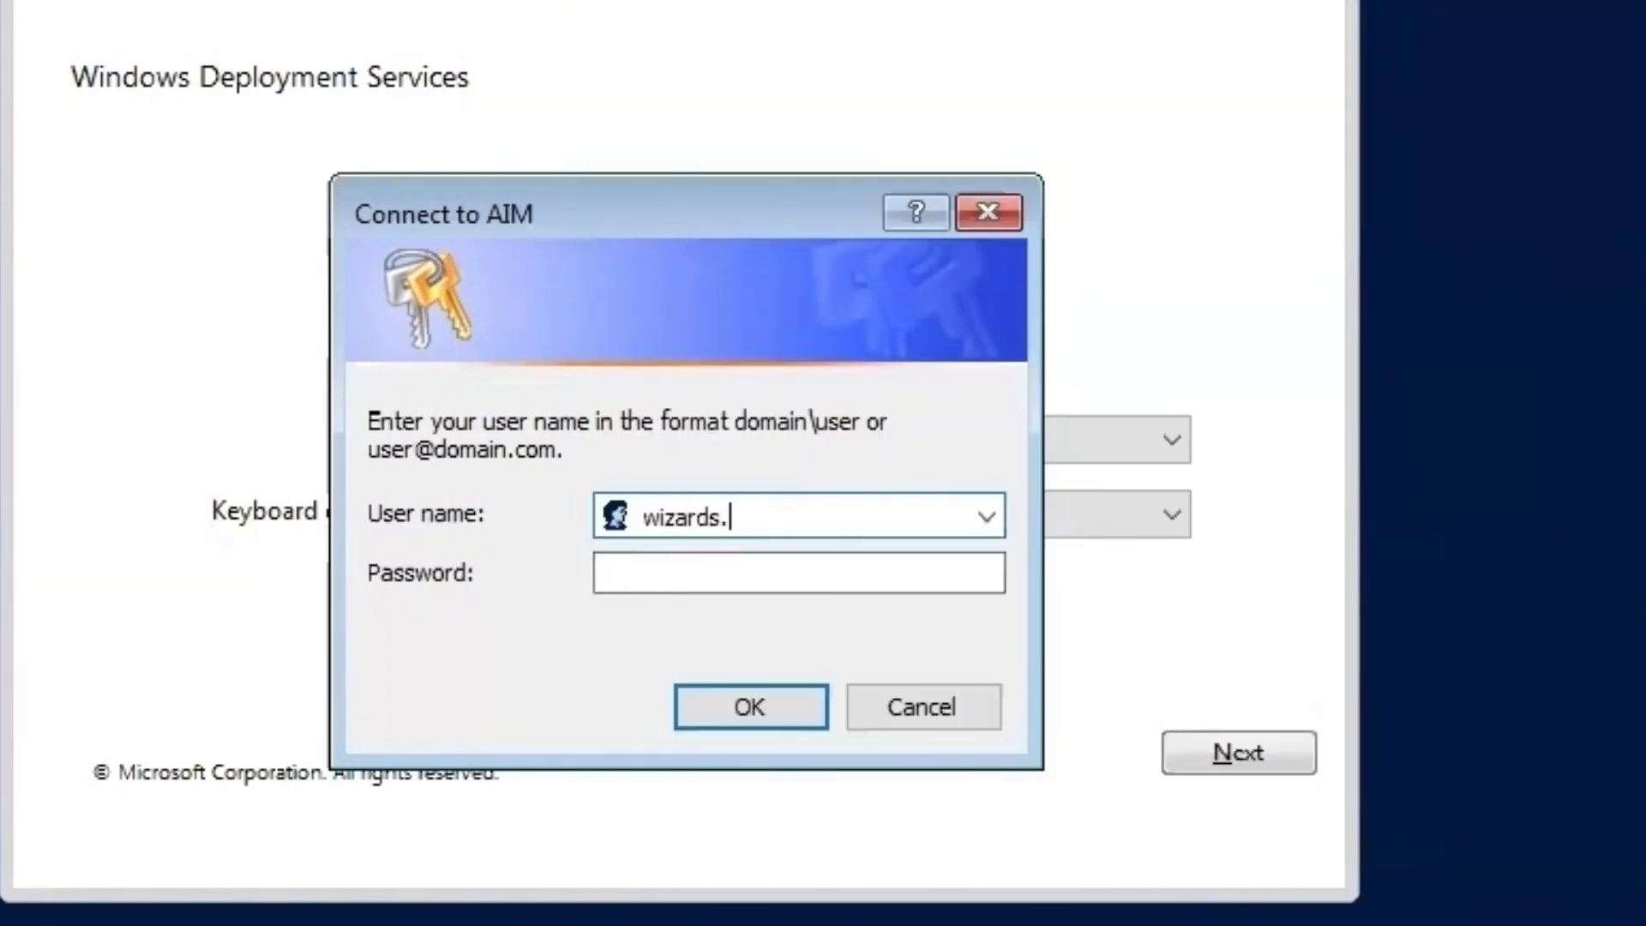
pyautogui.write('deploy\\Administrator')
pyautogui.press('Tab')
pyautogui.write('******')
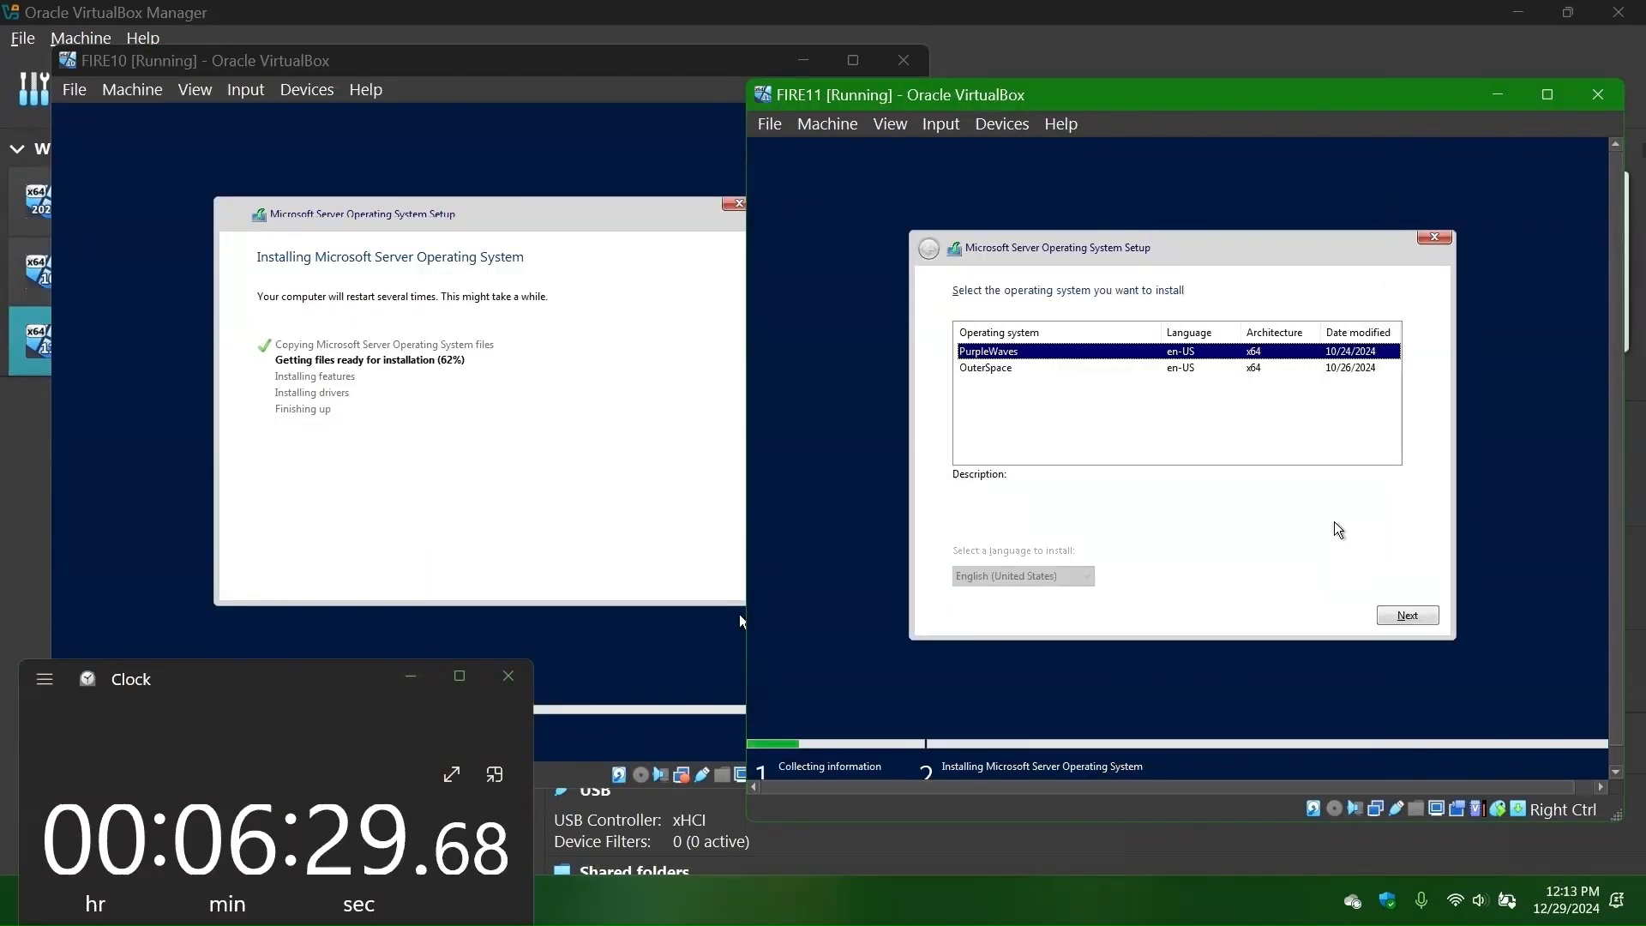
# - Sign in to the FIRE11 desktop and accept the privacy settings
pyautogui.write('•••••')
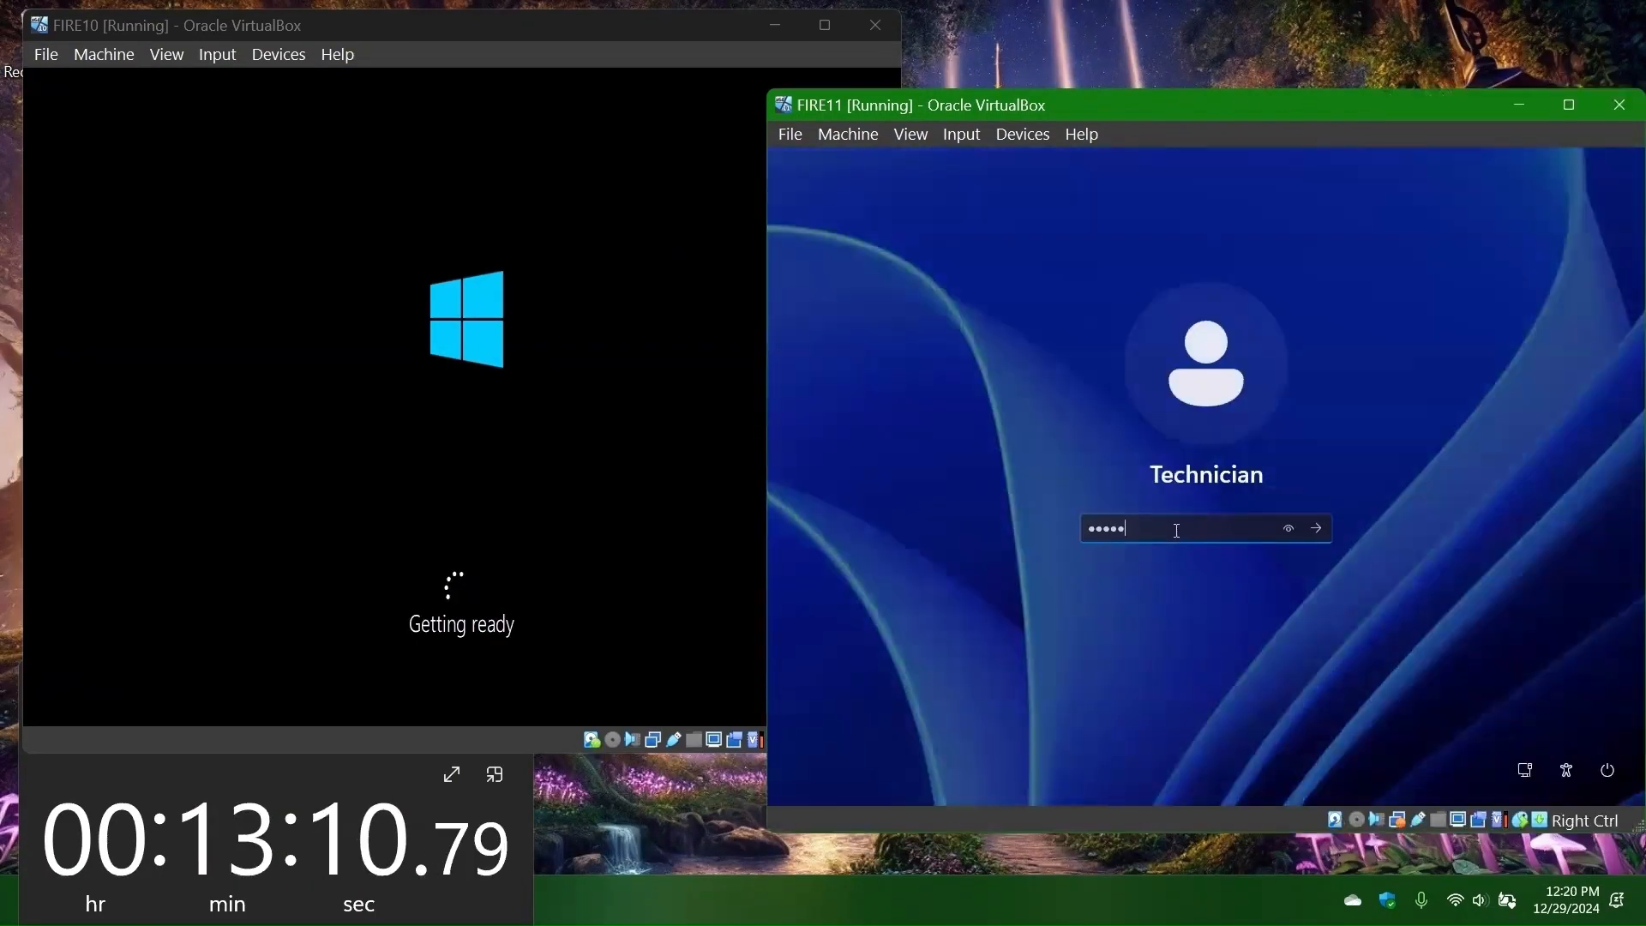
pyautogui.press('Return')
pyautogui.press('Tab')
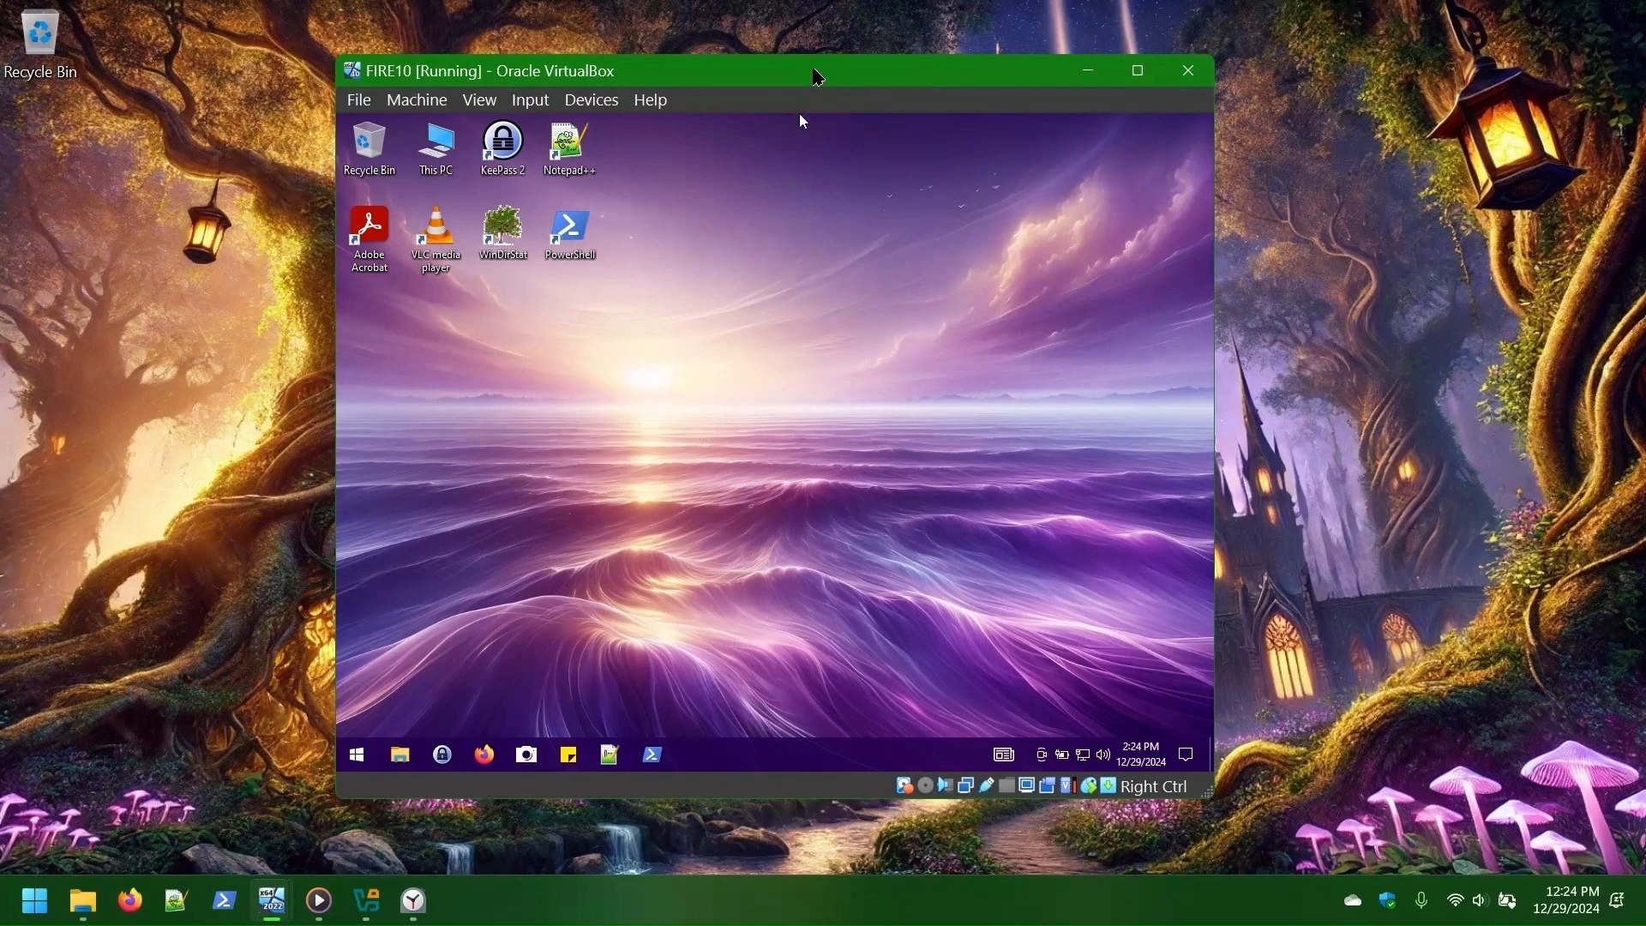
# - Reposition the FIRE10 window, bring FIRE11 forward, then switch to the AIM window
pyautogui.moveTo(814, 76); pyautogui.dragTo(632, 59)
pyautogui.moveTo(271, 900)
pyautogui.click(470, 830)
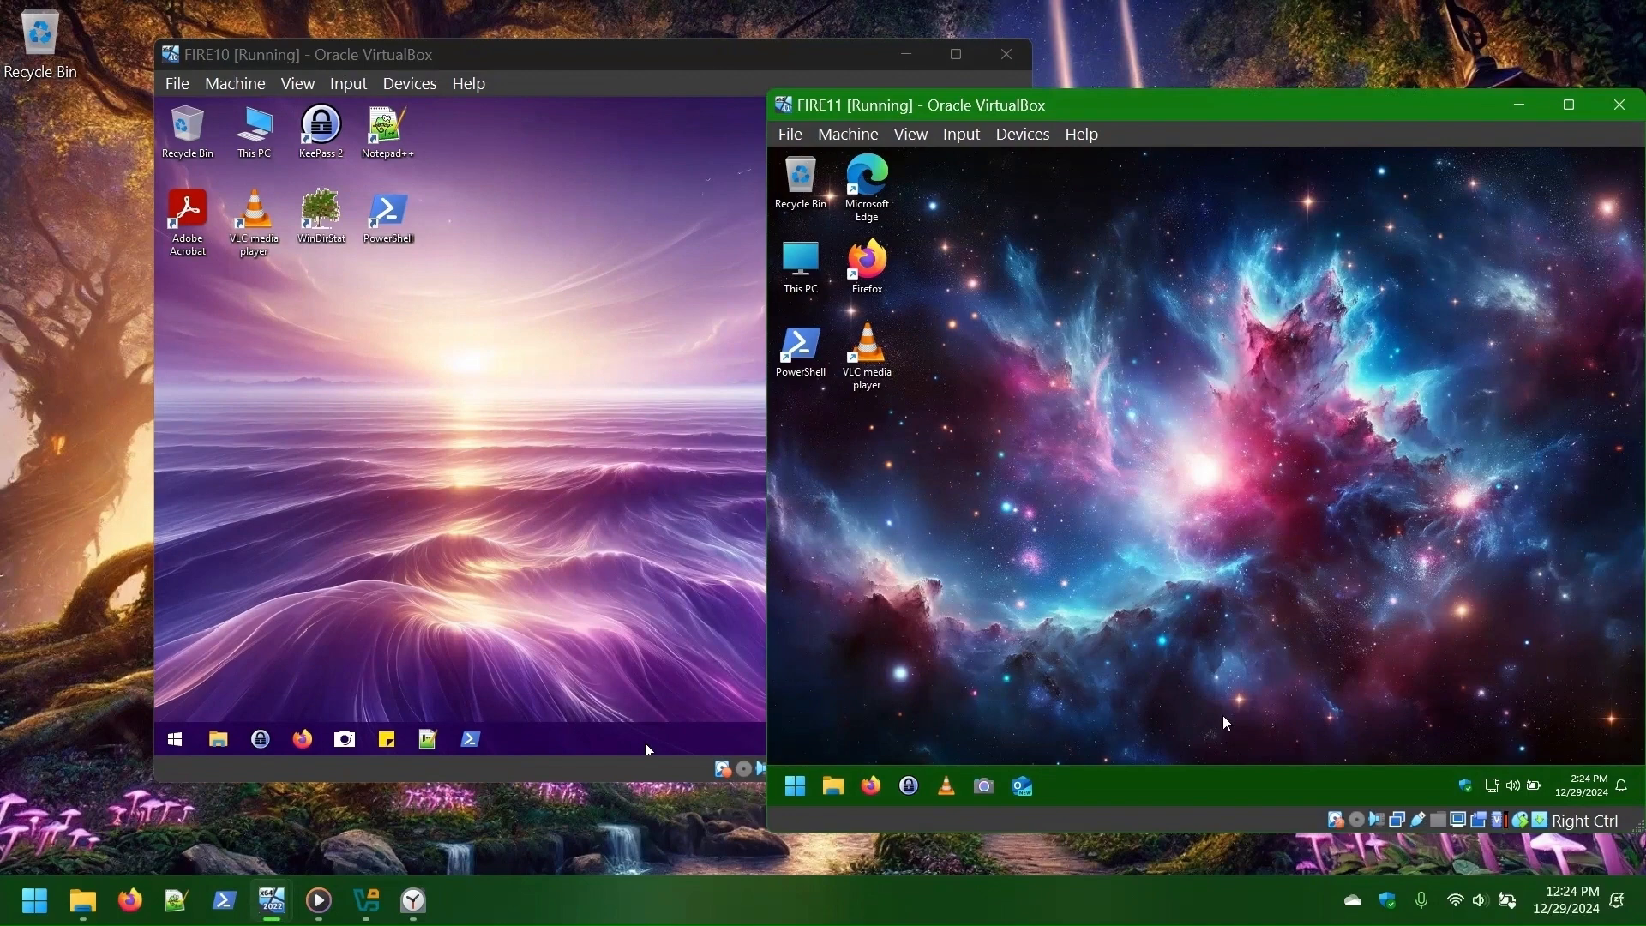
pyautogui.moveTo(271, 900)
pyautogui.click(112, 785)
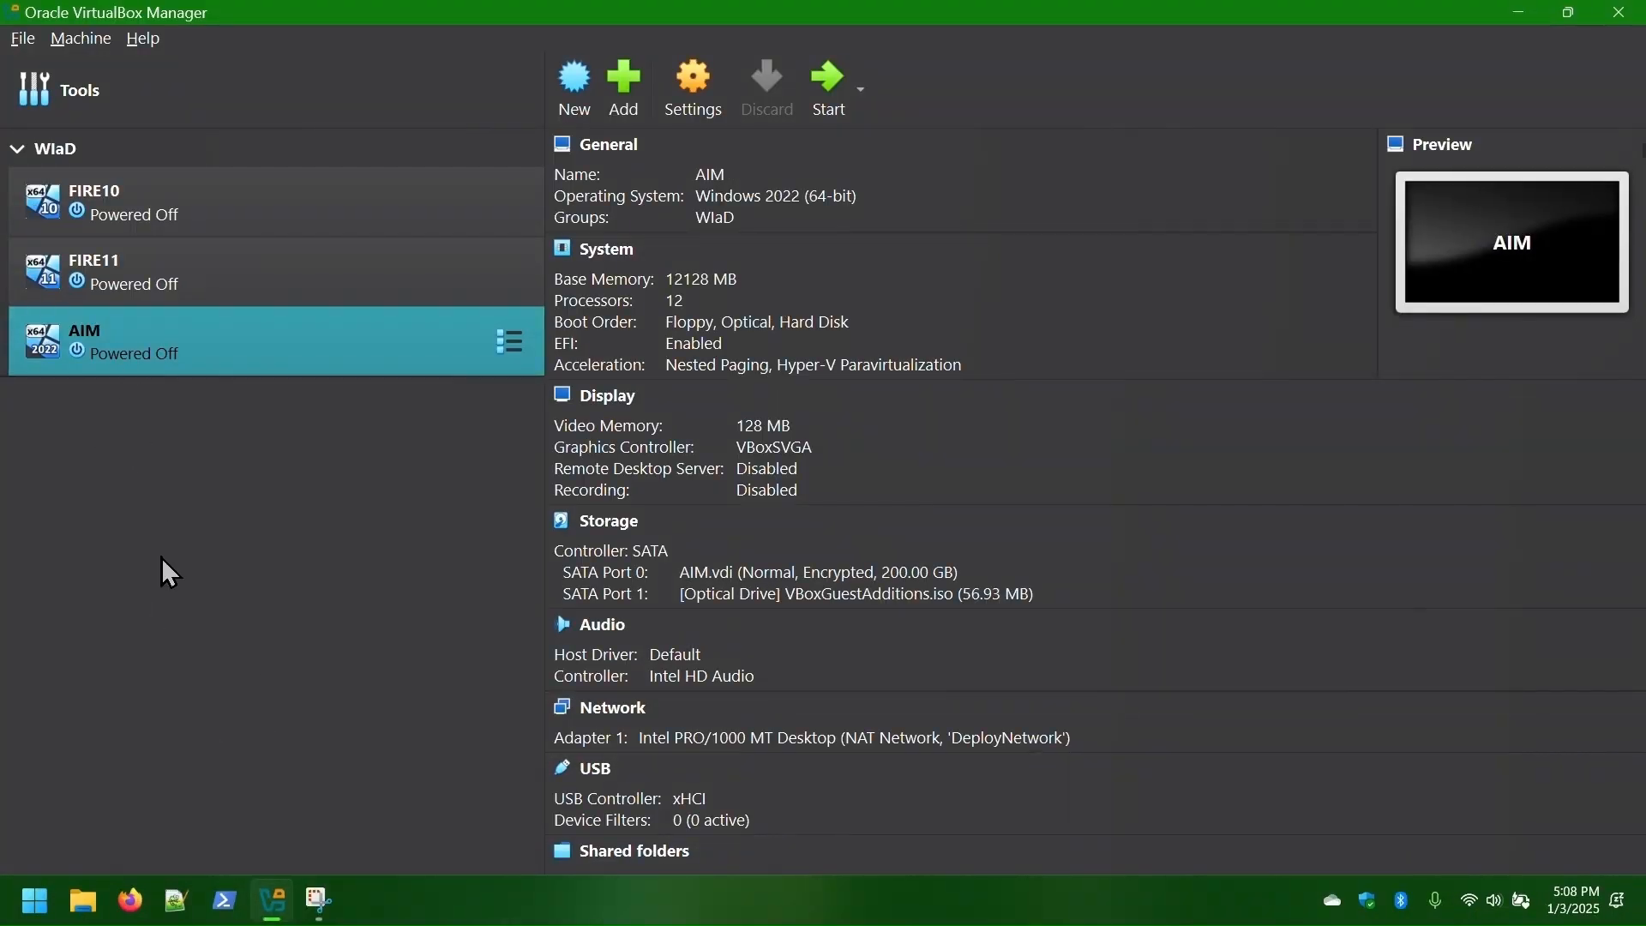
# - Bridge AIM's network adapter to the Realtek PCIe GbE Family Controller
pyautogui.rightClick(181, 330)
pyautogui.click(191, 347)
pyautogui.scroll(-10, 913, 405)
pyautogui.scroll(-3, 913, 405)
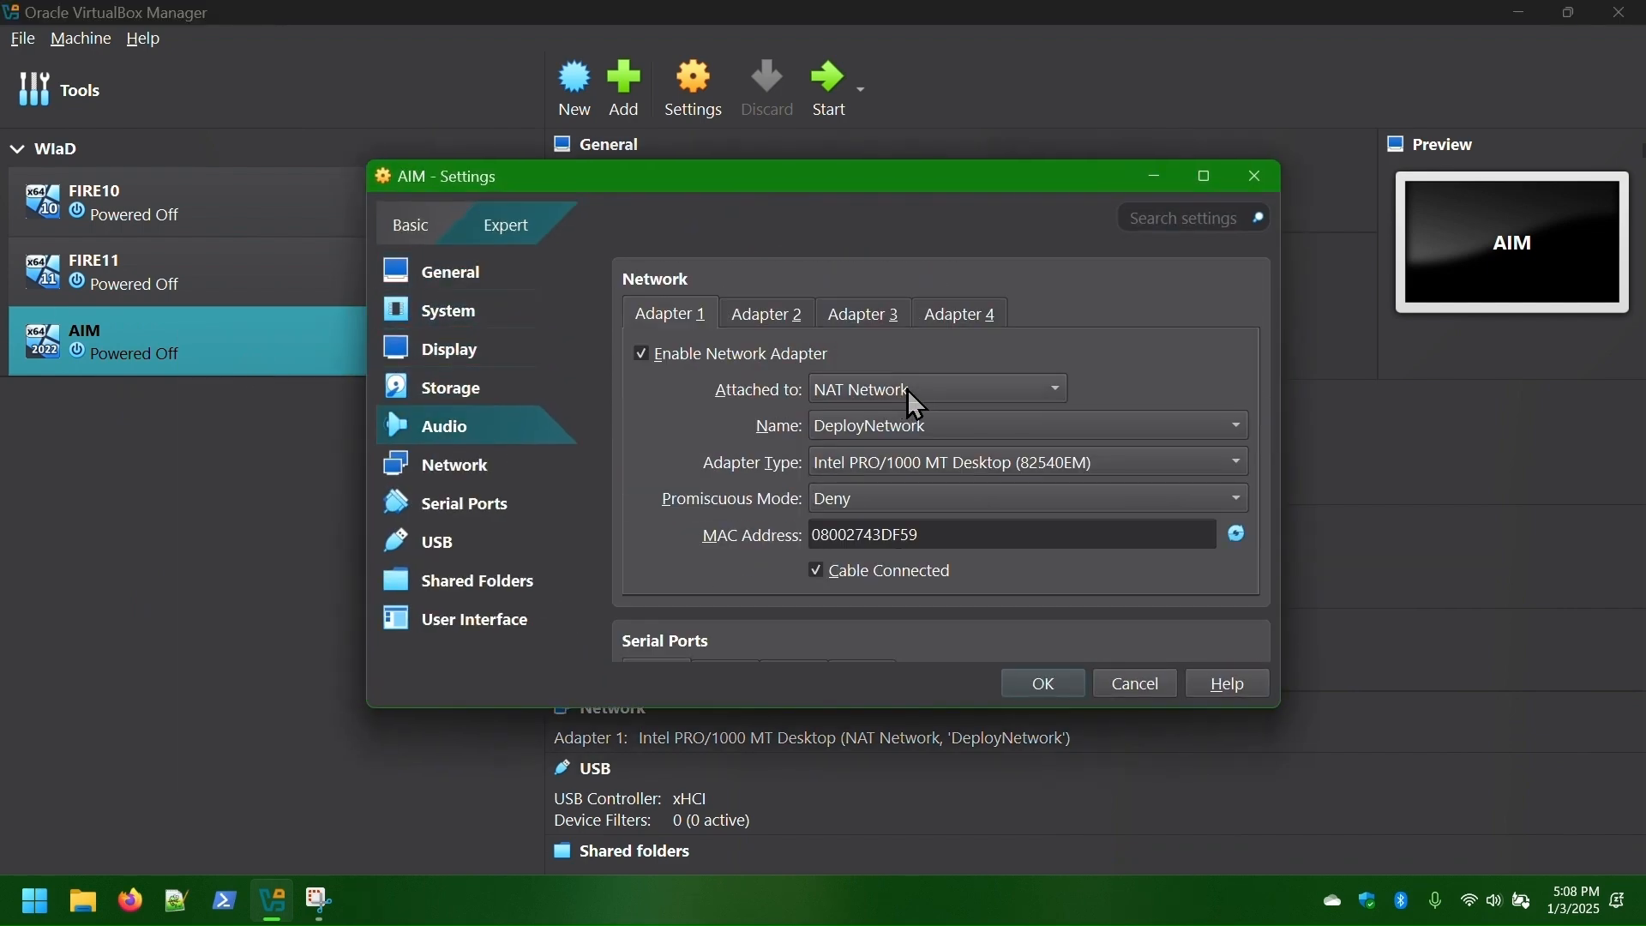
pyautogui.click(1205, 176)
pyautogui.click(511, 351)
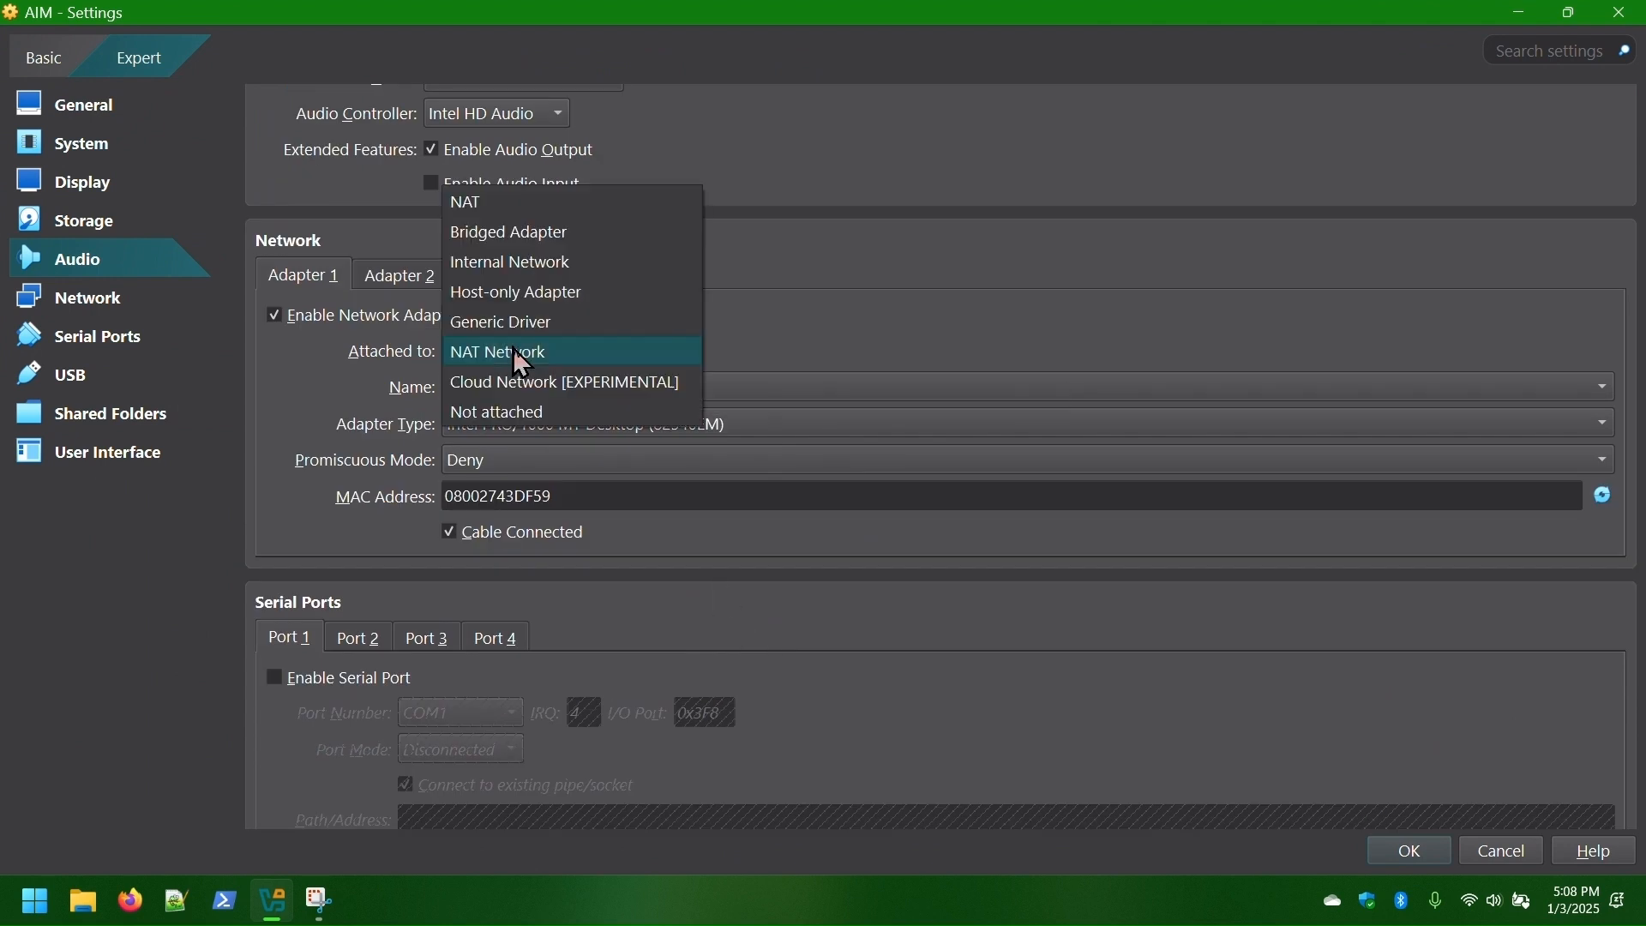
pyautogui.click(511, 232)
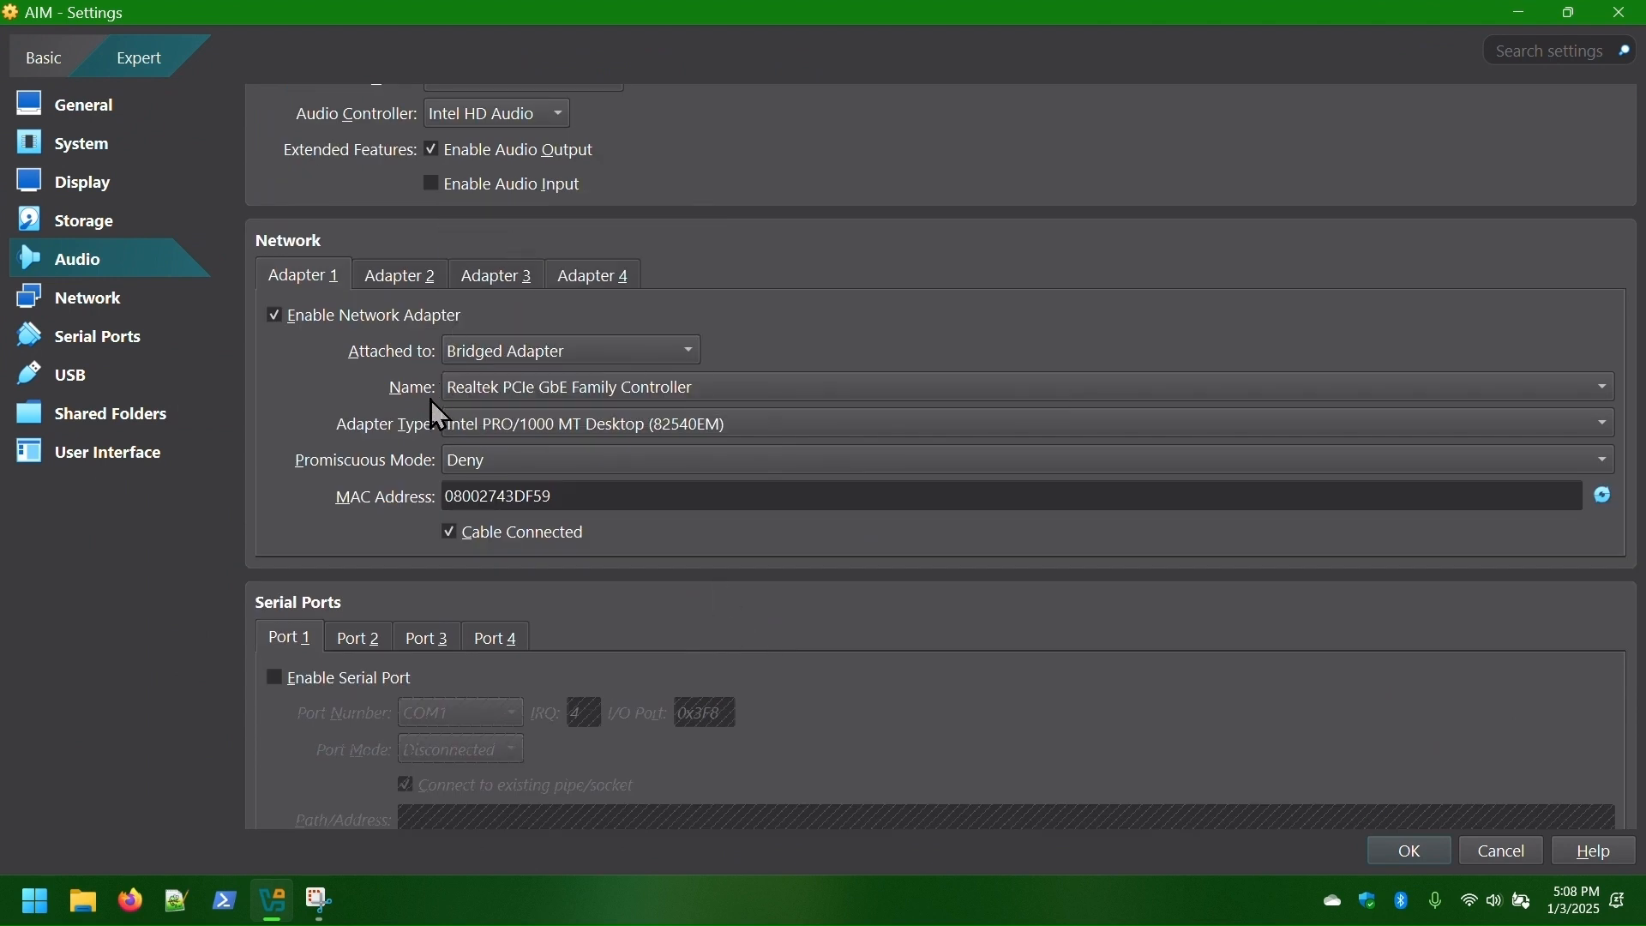
pyautogui.click(474, 393)
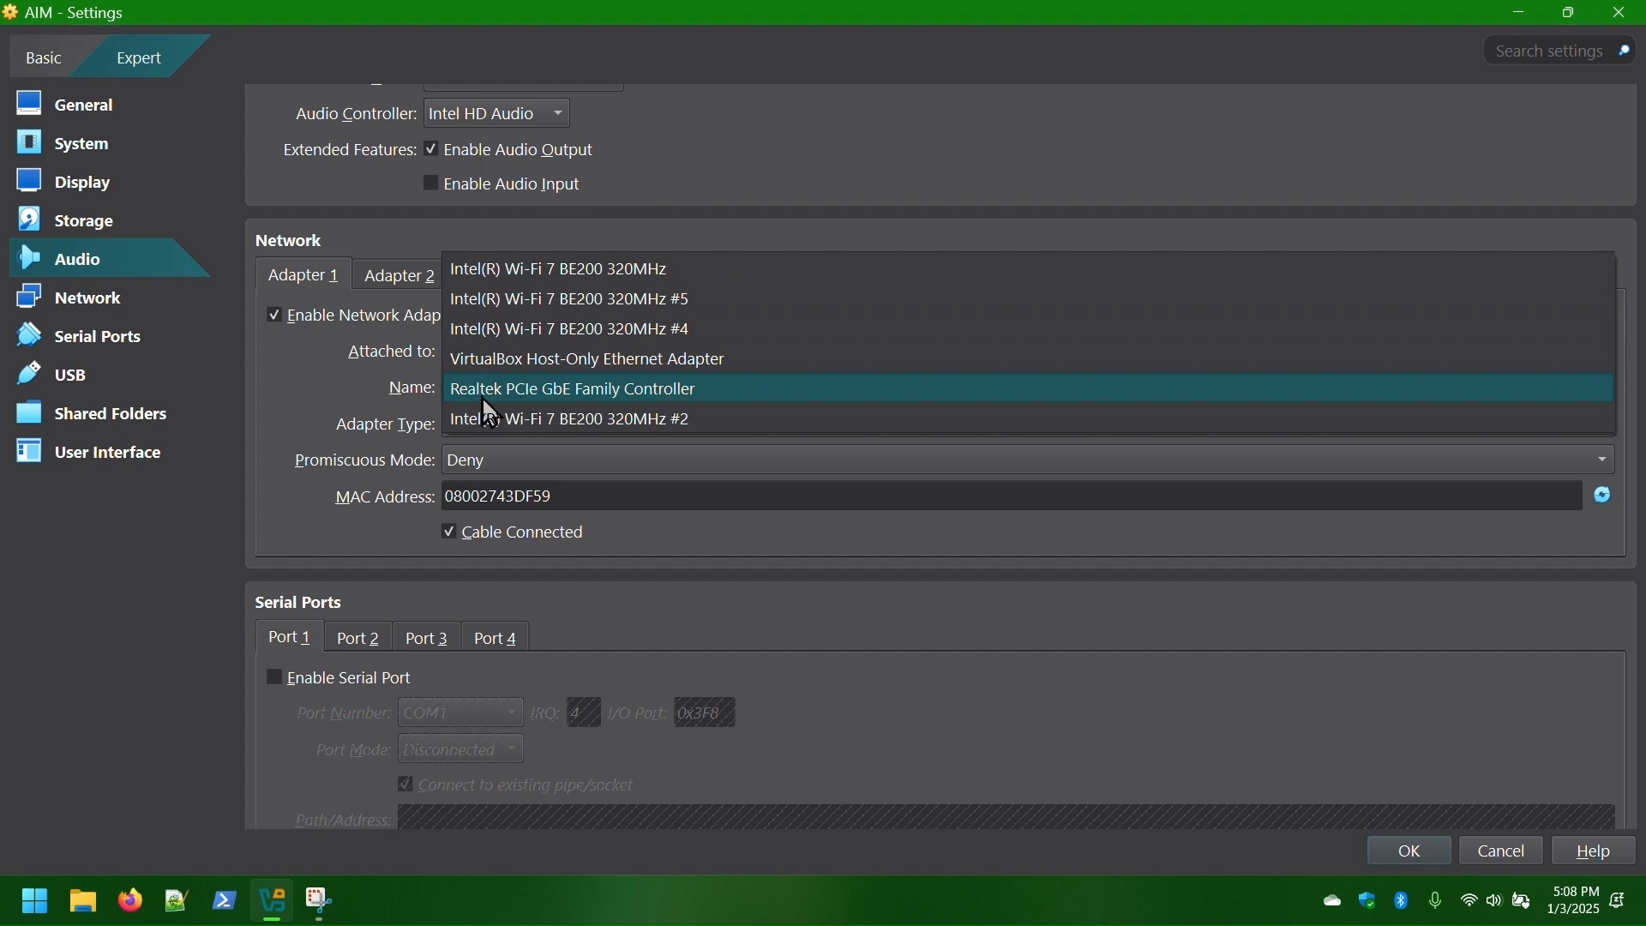
pyautogui.click(683, 391)
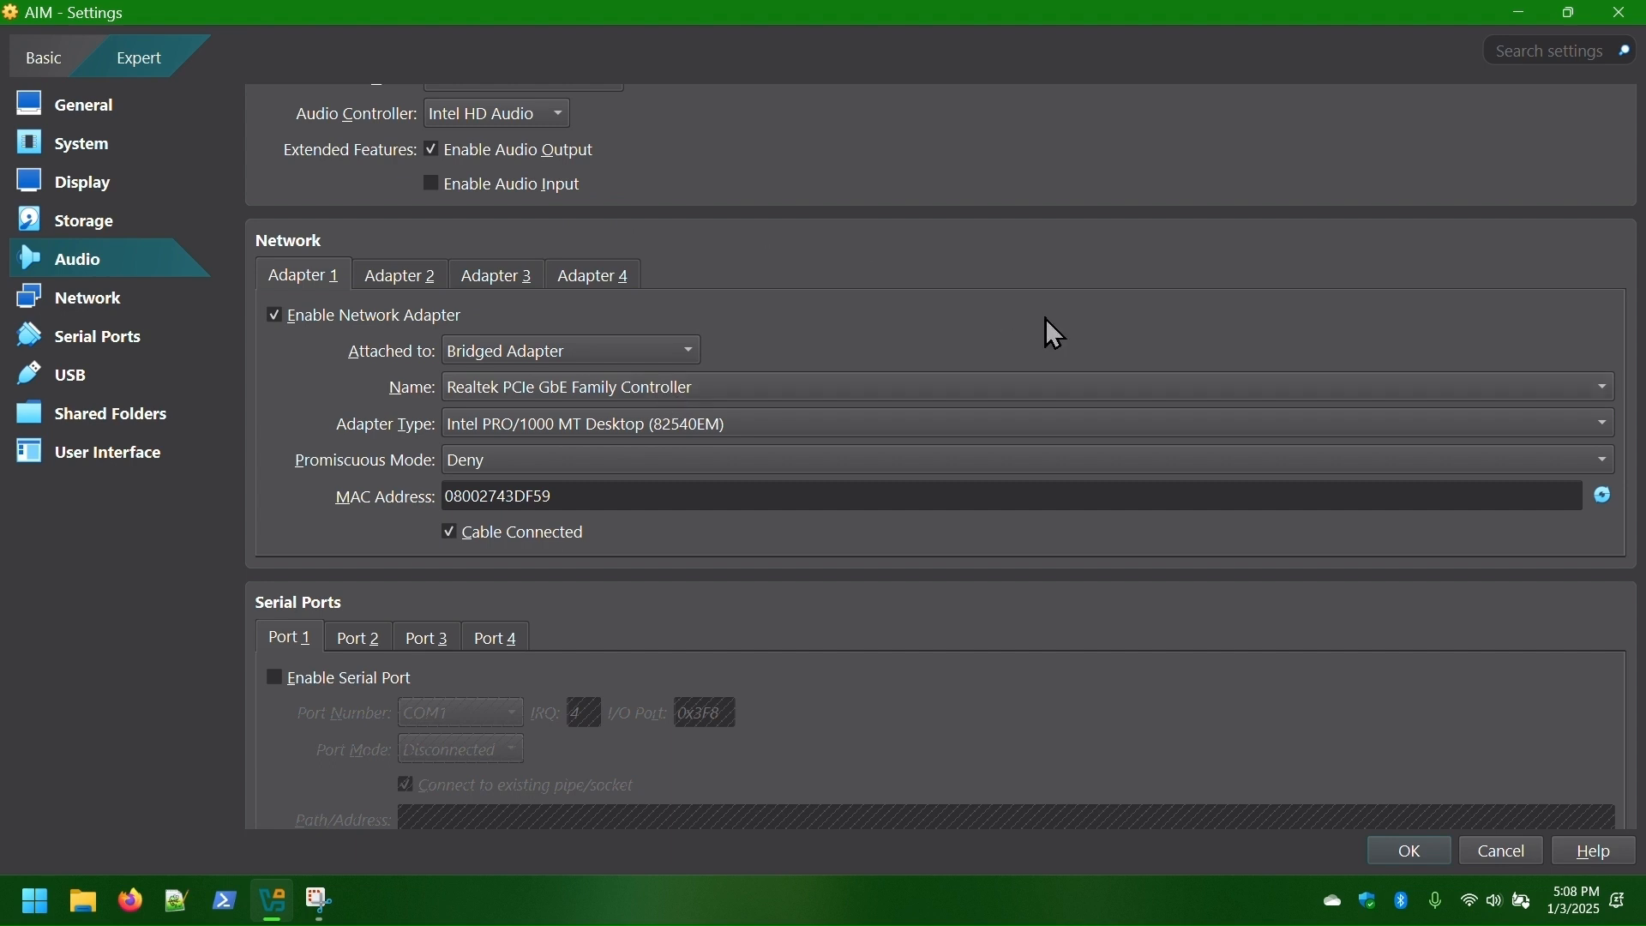
pyautogui.click(1408, 853)
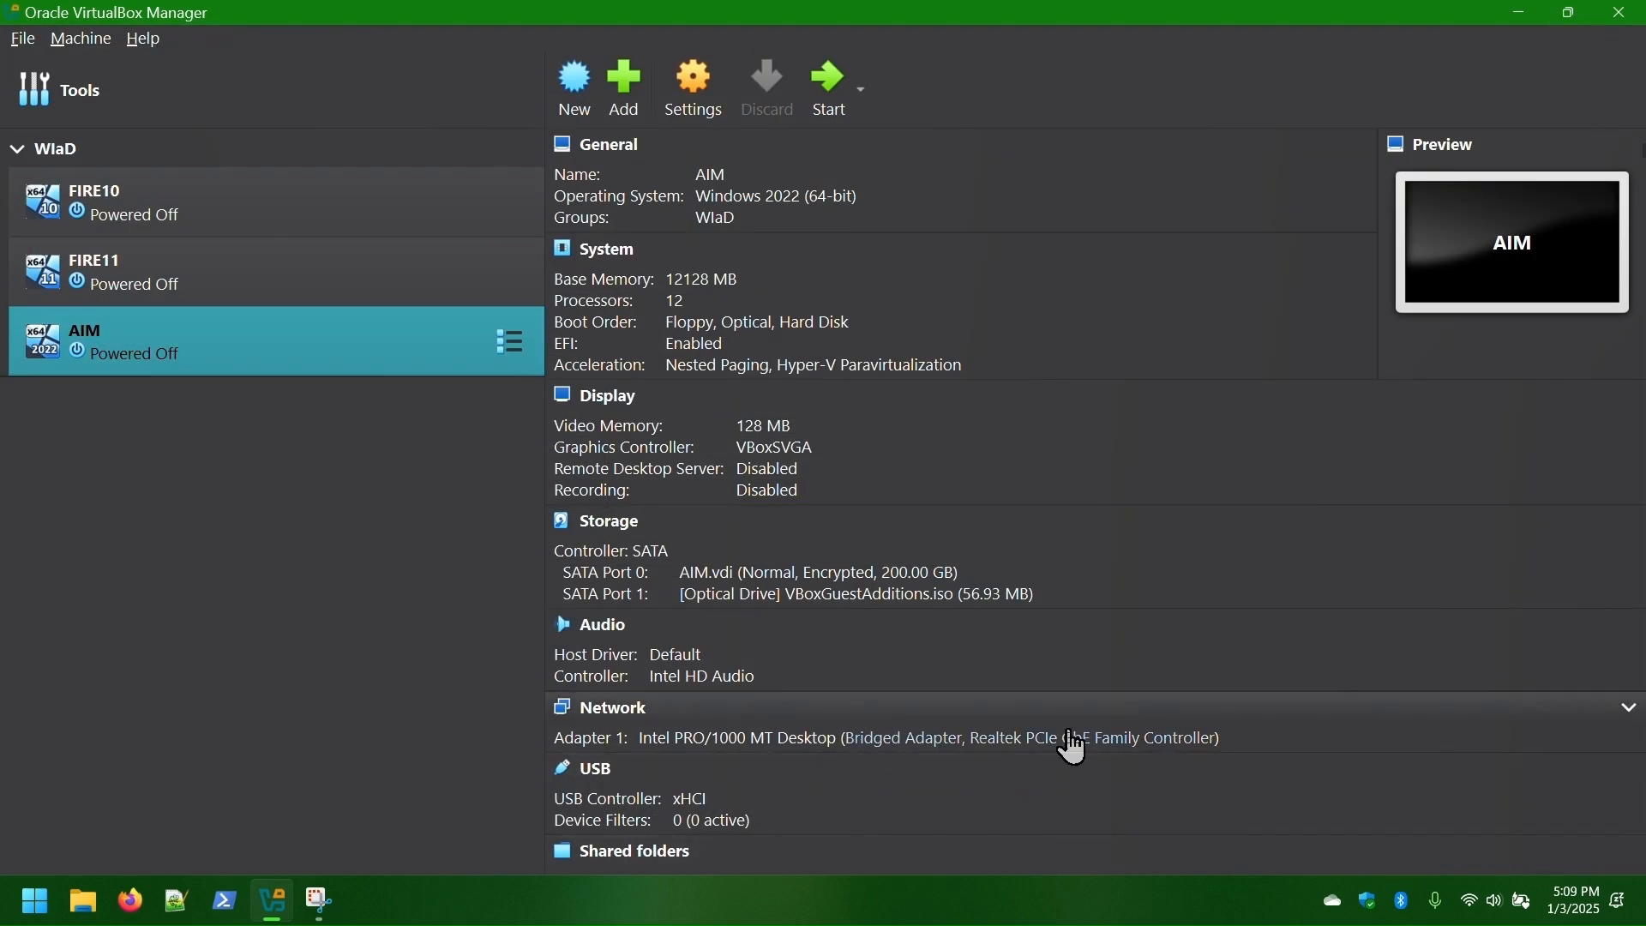
# - Bridge FIRE10's network adapter to the Realtek PCIe GbE Family Controller
pyautogui.click(159, 216)
pyautogui.click(896, 717)
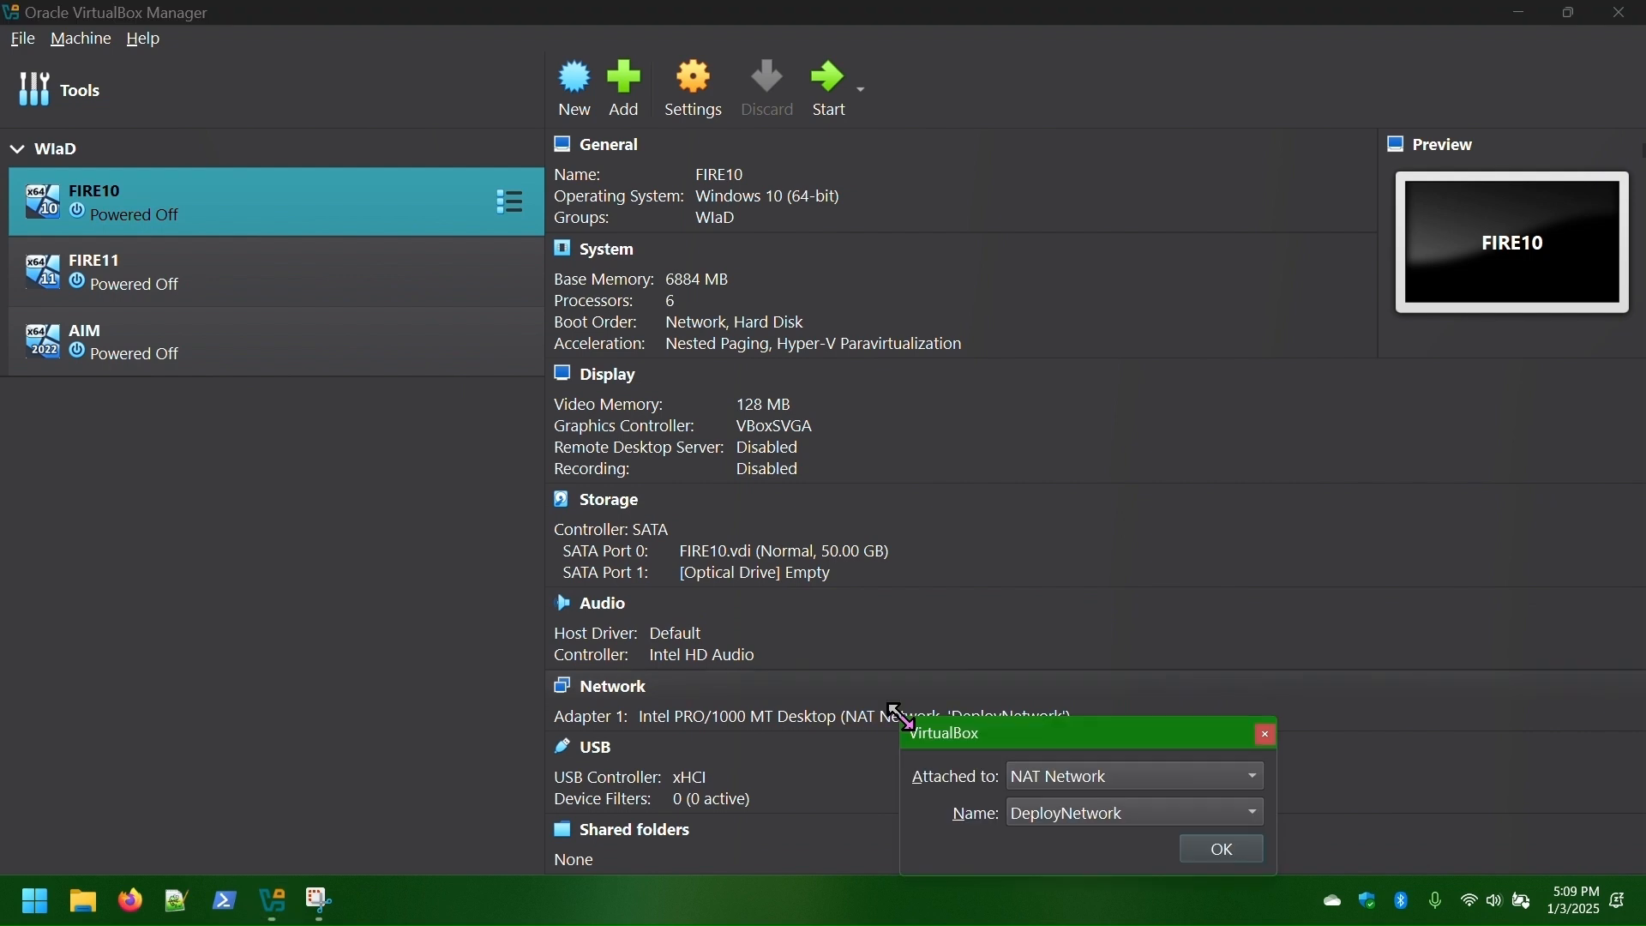
pyautogui.click(1070, 777)
pyautogui.click(1110, 658)
pyautogui.click(1109, 813)
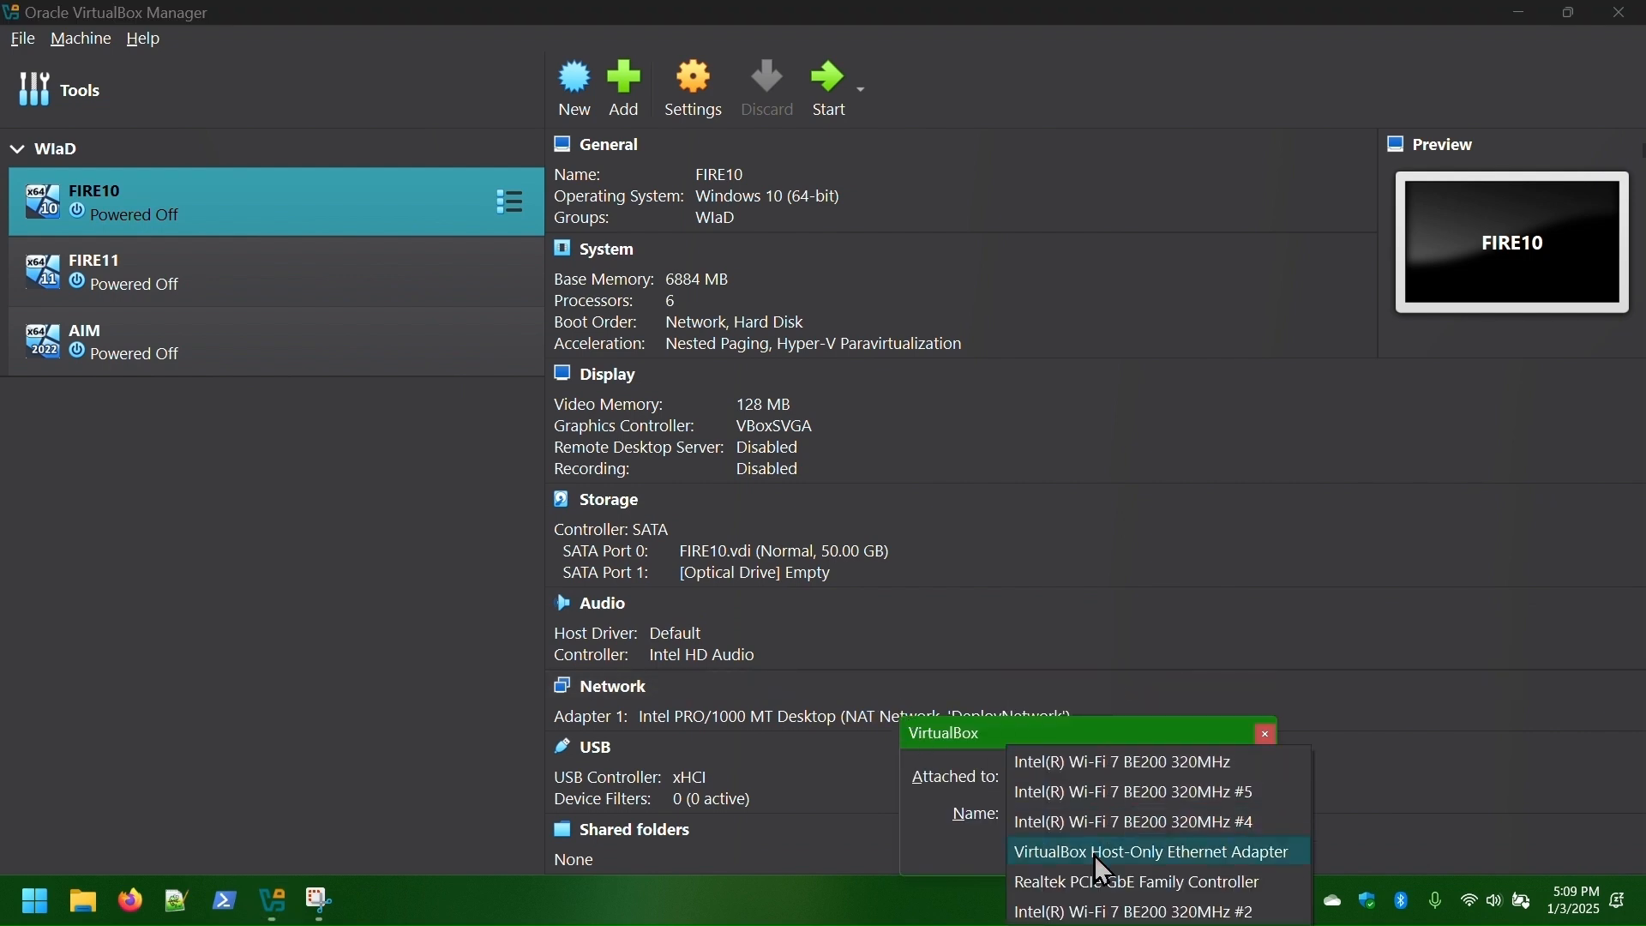
pyautogui.click(1104, 887)
pyautogui.click(1218, 848)
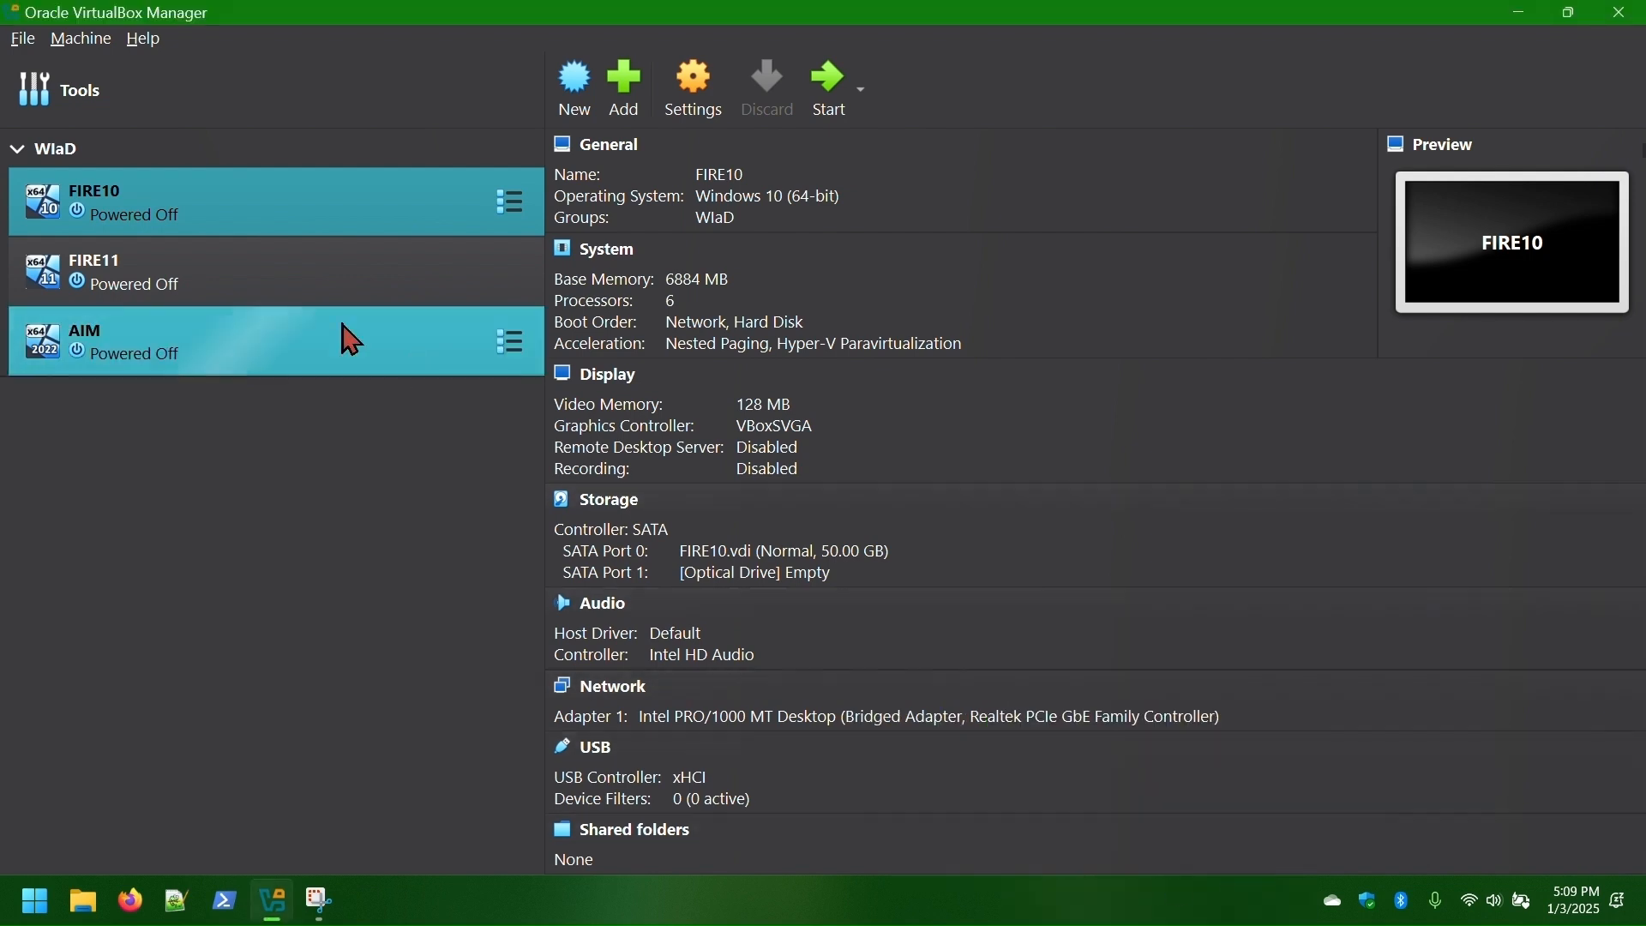
# - Bridge FIRE11's adapter to the Realtek controller and verify FIRE10's updated setting
pyautogui.click(257, 273)
pyautogui.click(888, 758)
pyautogui.click(1079, 822)
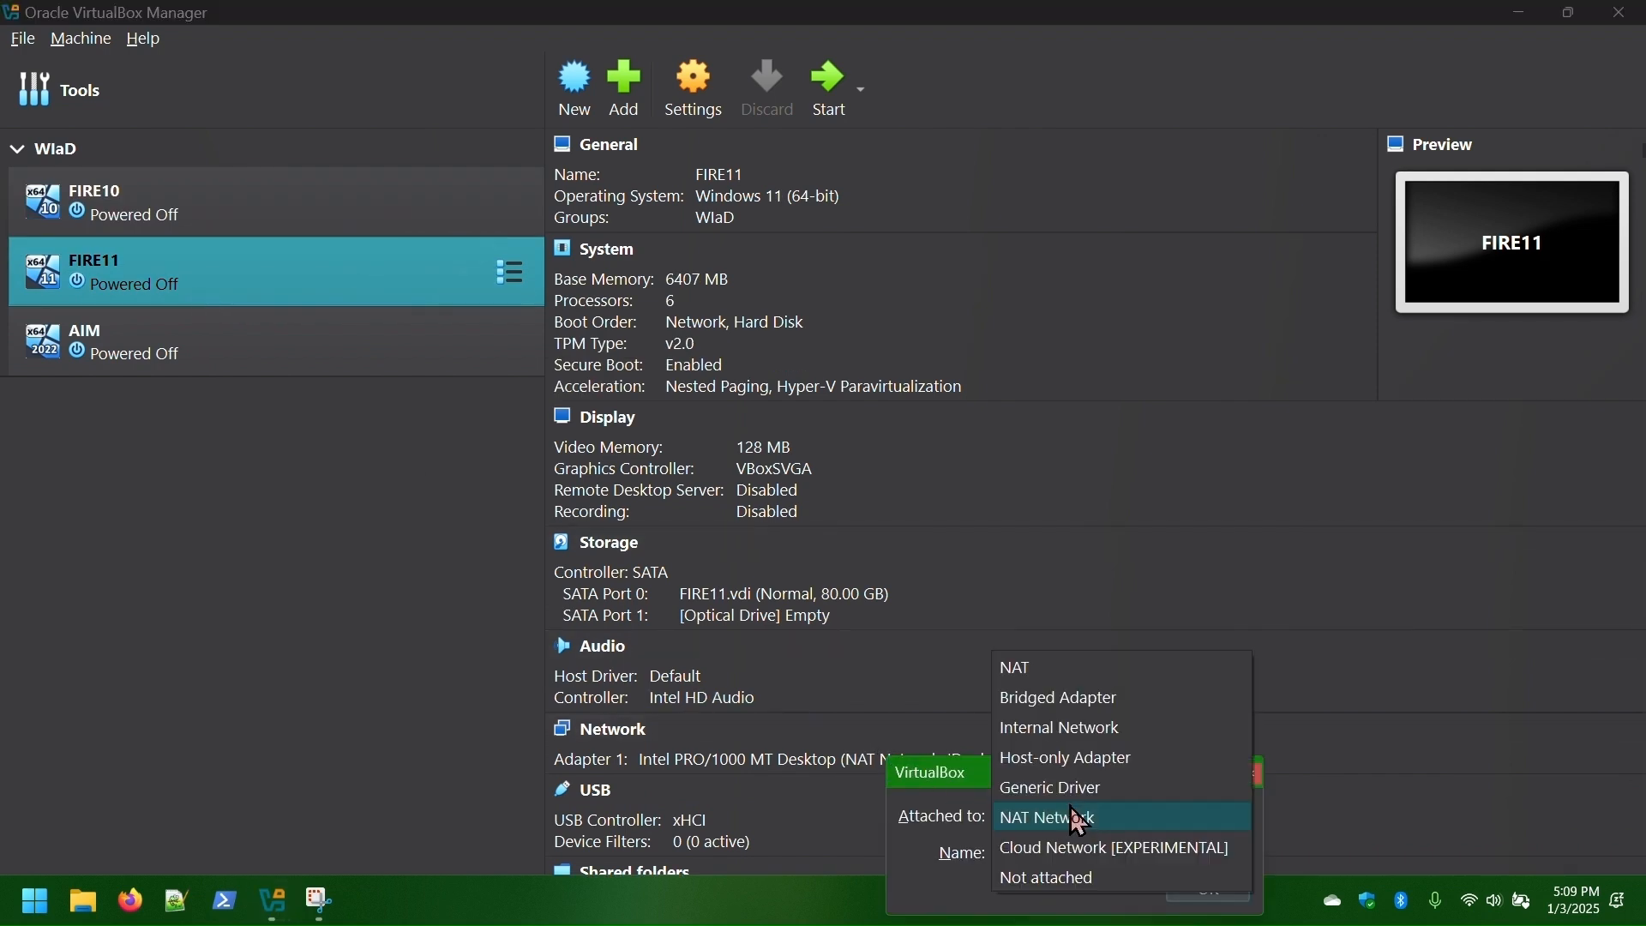
pyautogui.click(1066, 696)
pyautogui.click(1096, 858)
pyautogui.click(1093, 883)
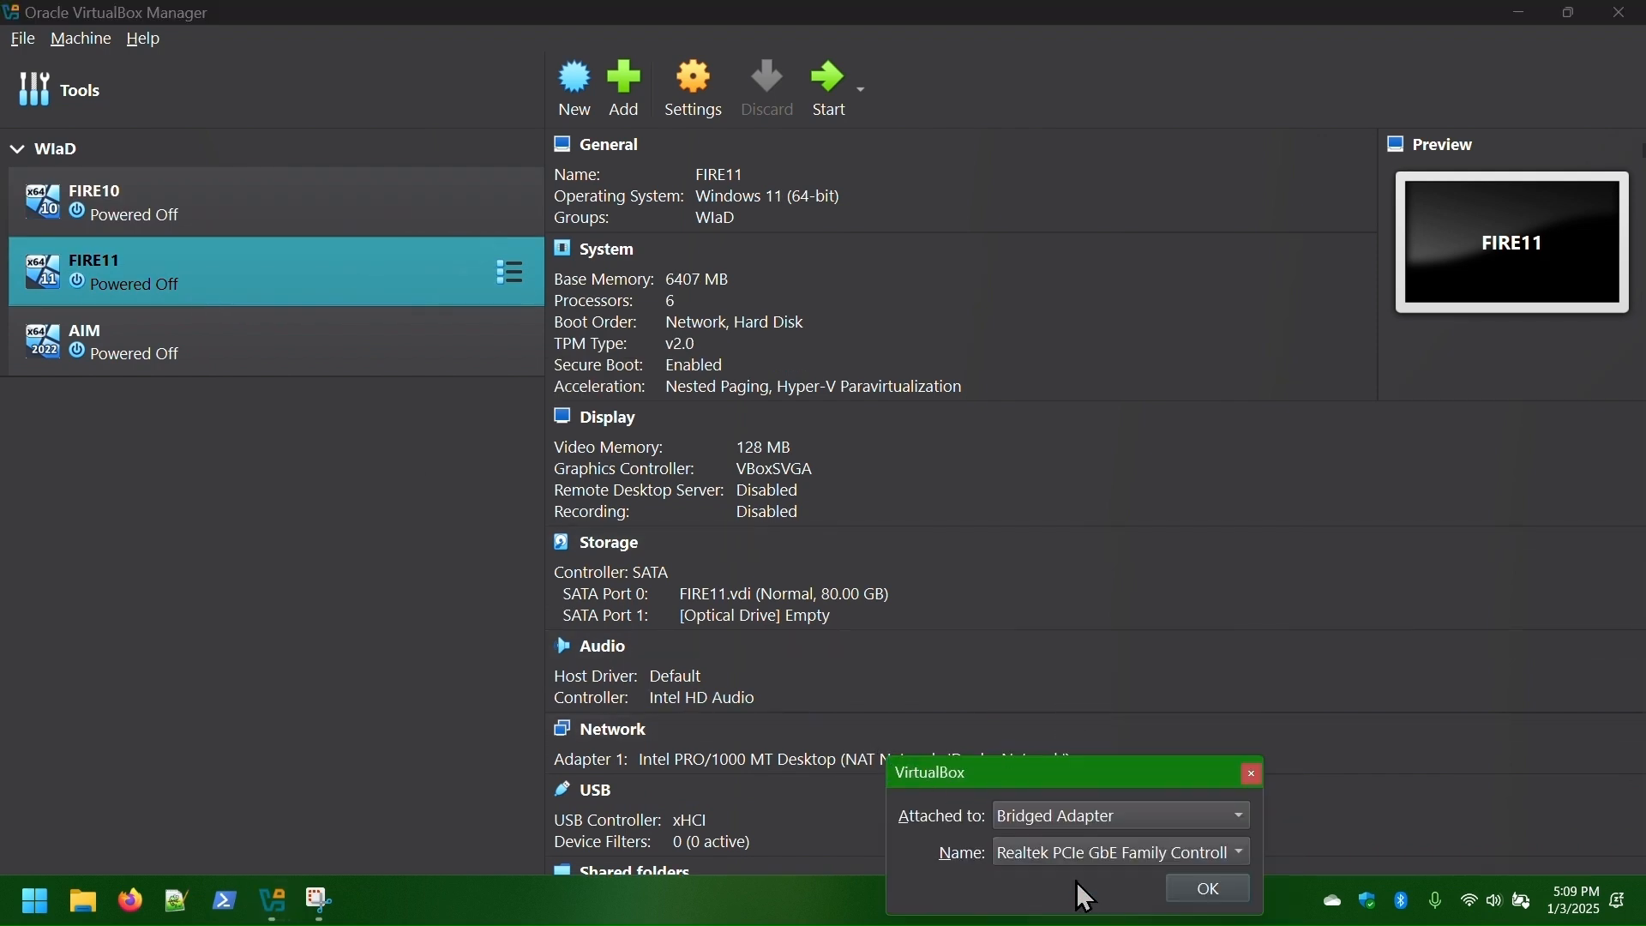
pyautogui.click(1181, 894)
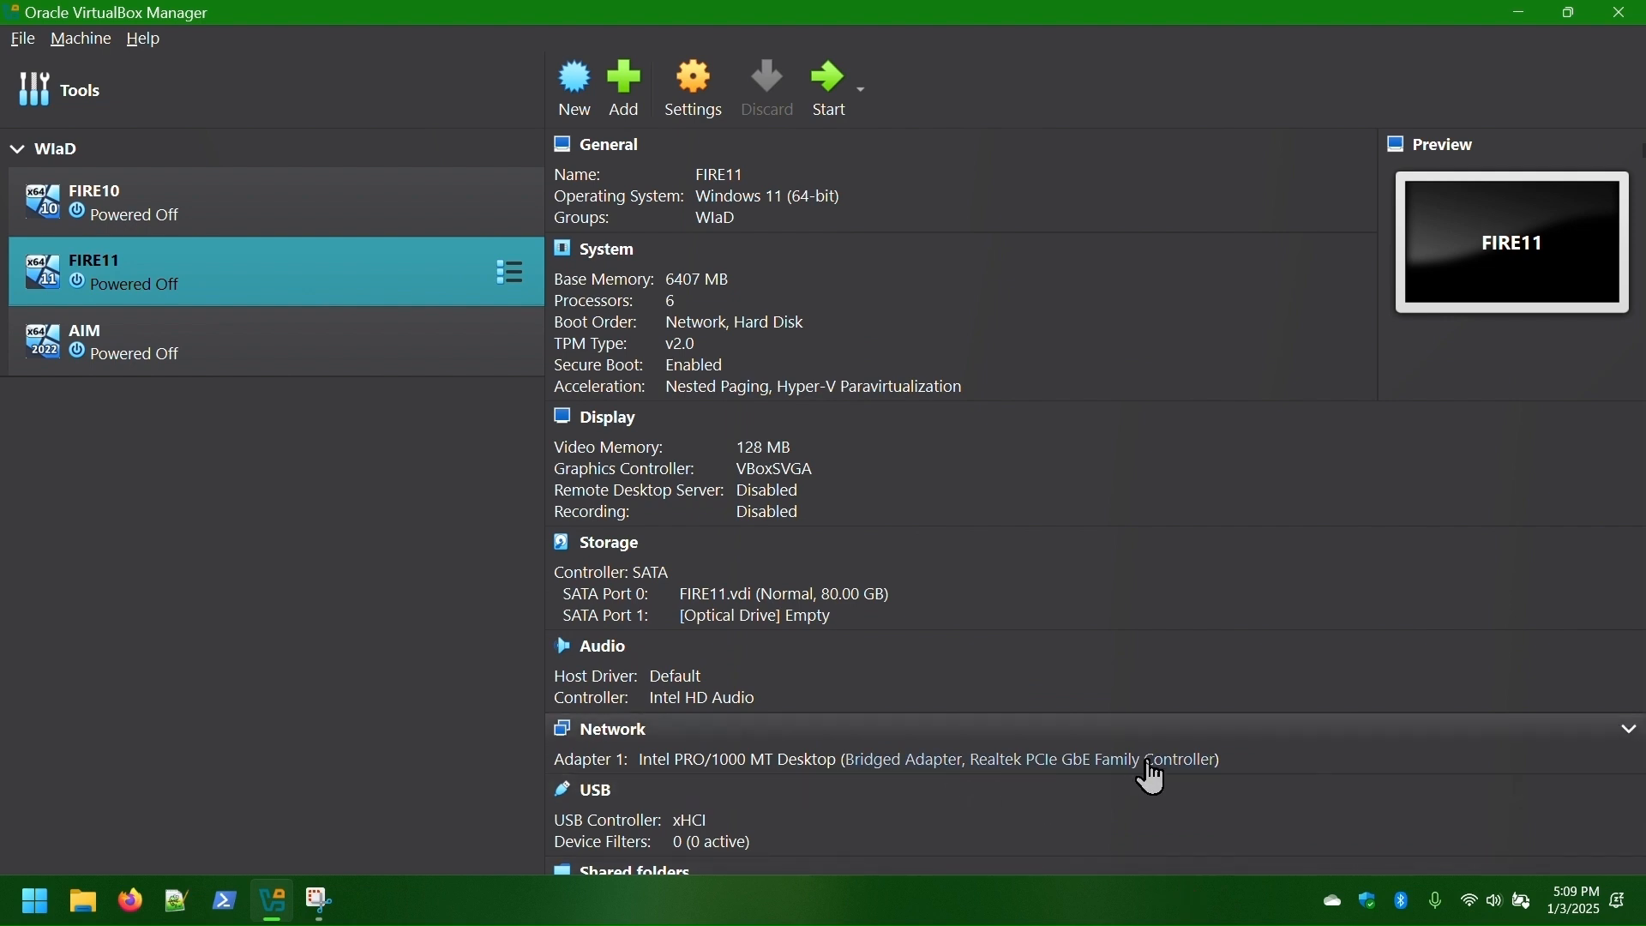
pyautogui.click(198, 207)
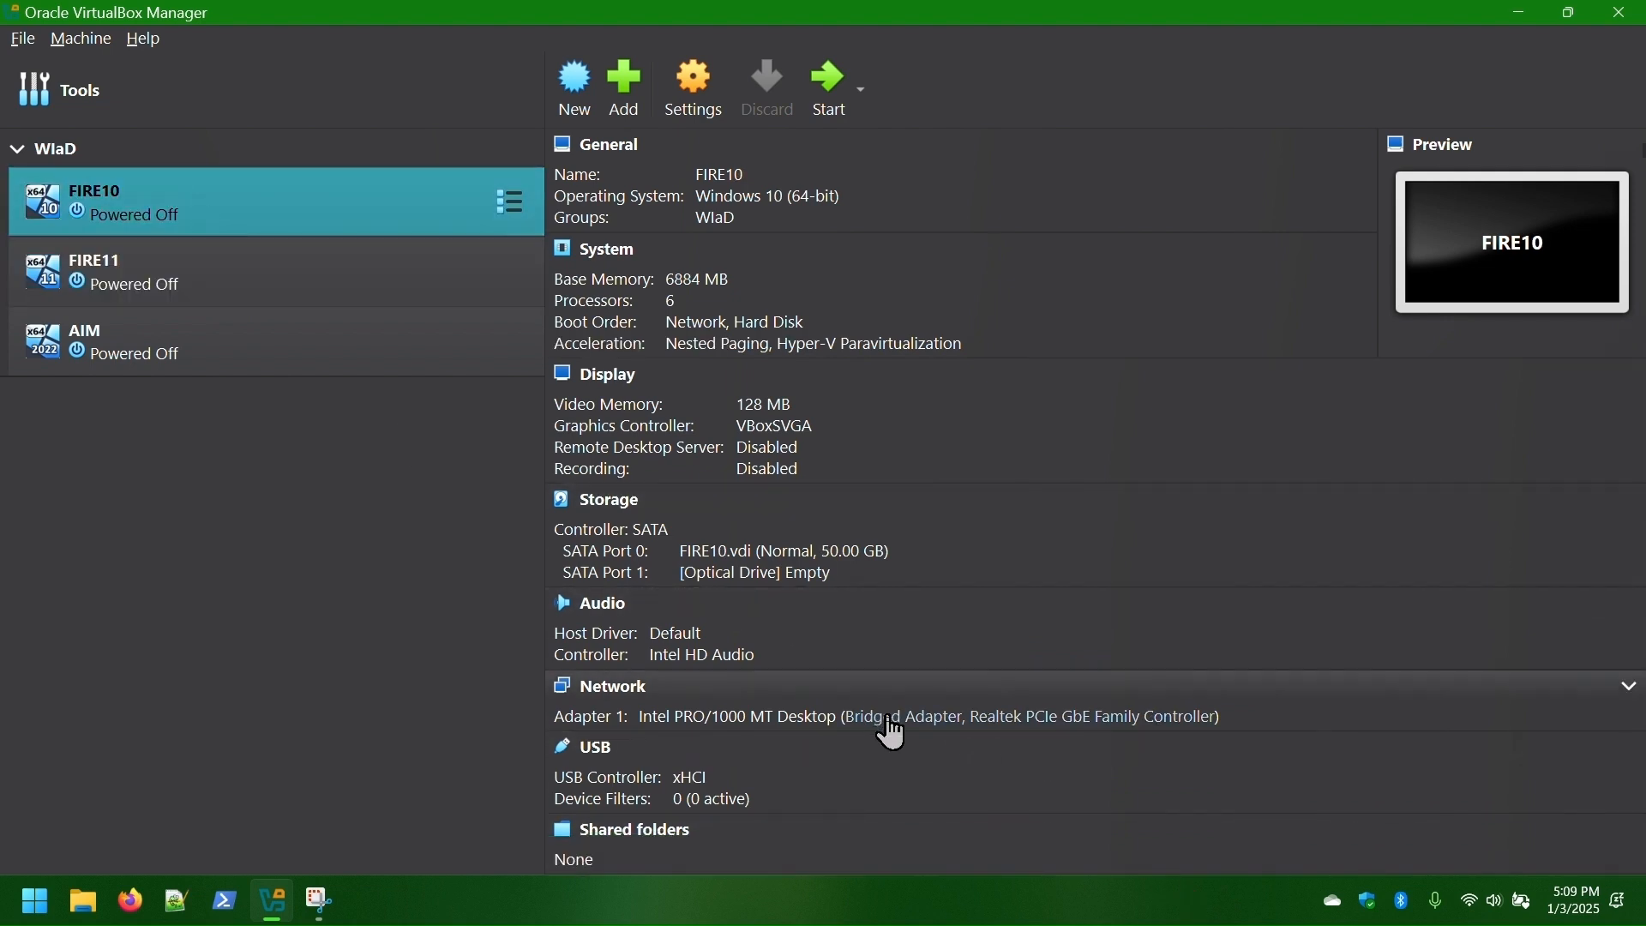
pyautogui.click(198, 363)
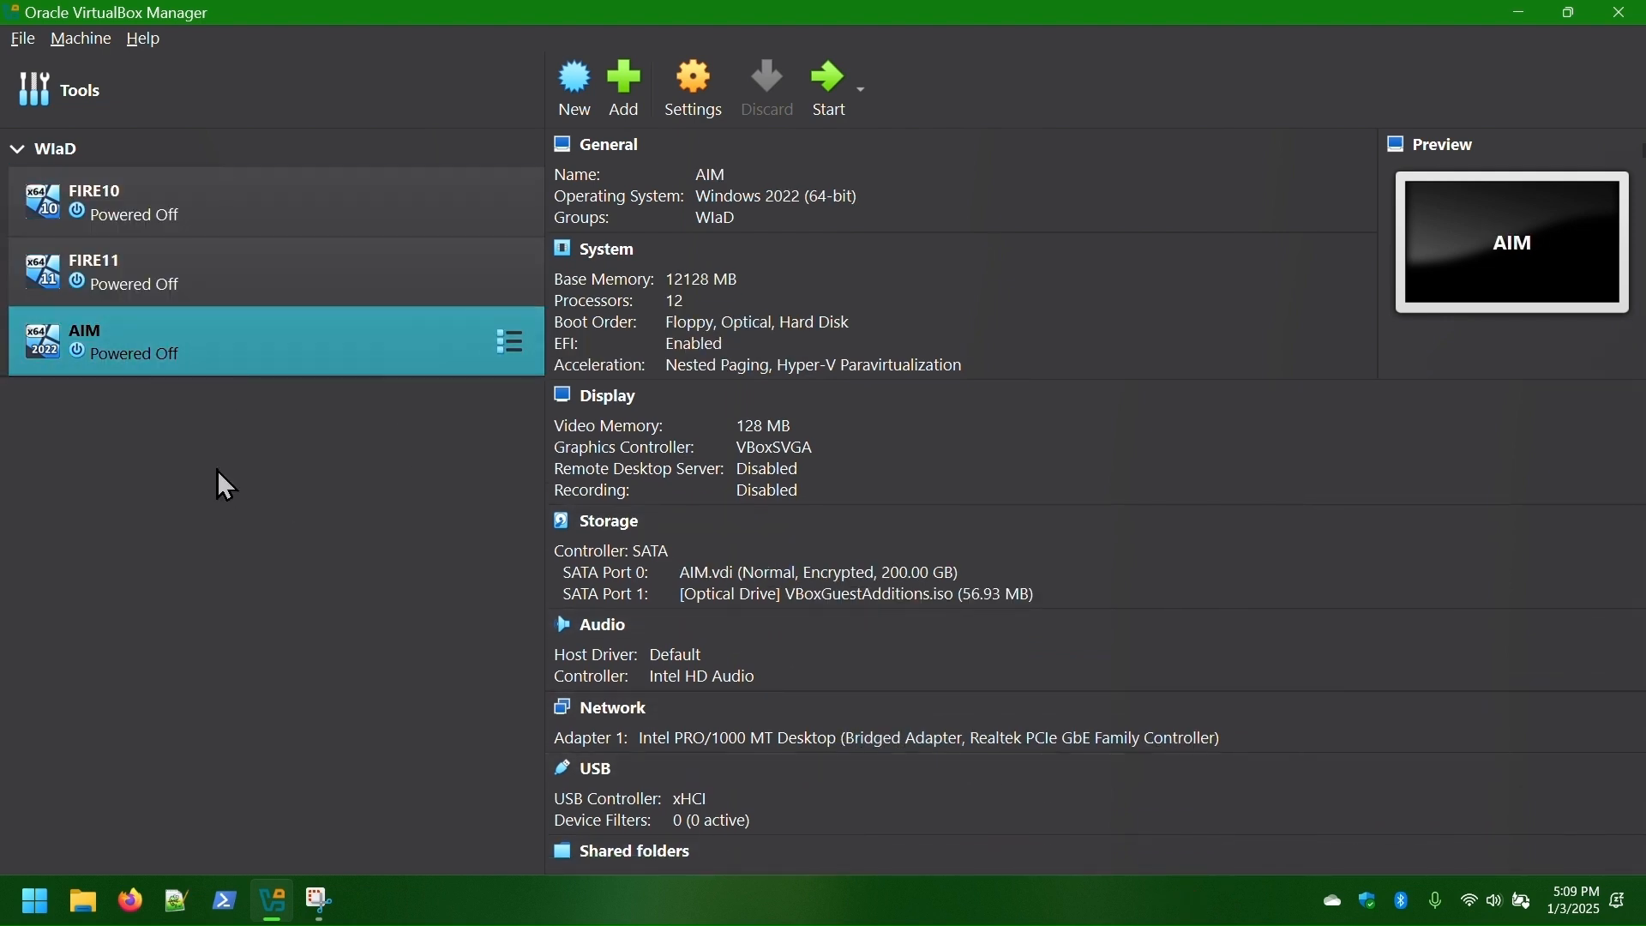
# - Turn off the host's Wi-Fi, then start AIM and unlock its encrypted disk with the password
pyautogui.click(1477, 909)
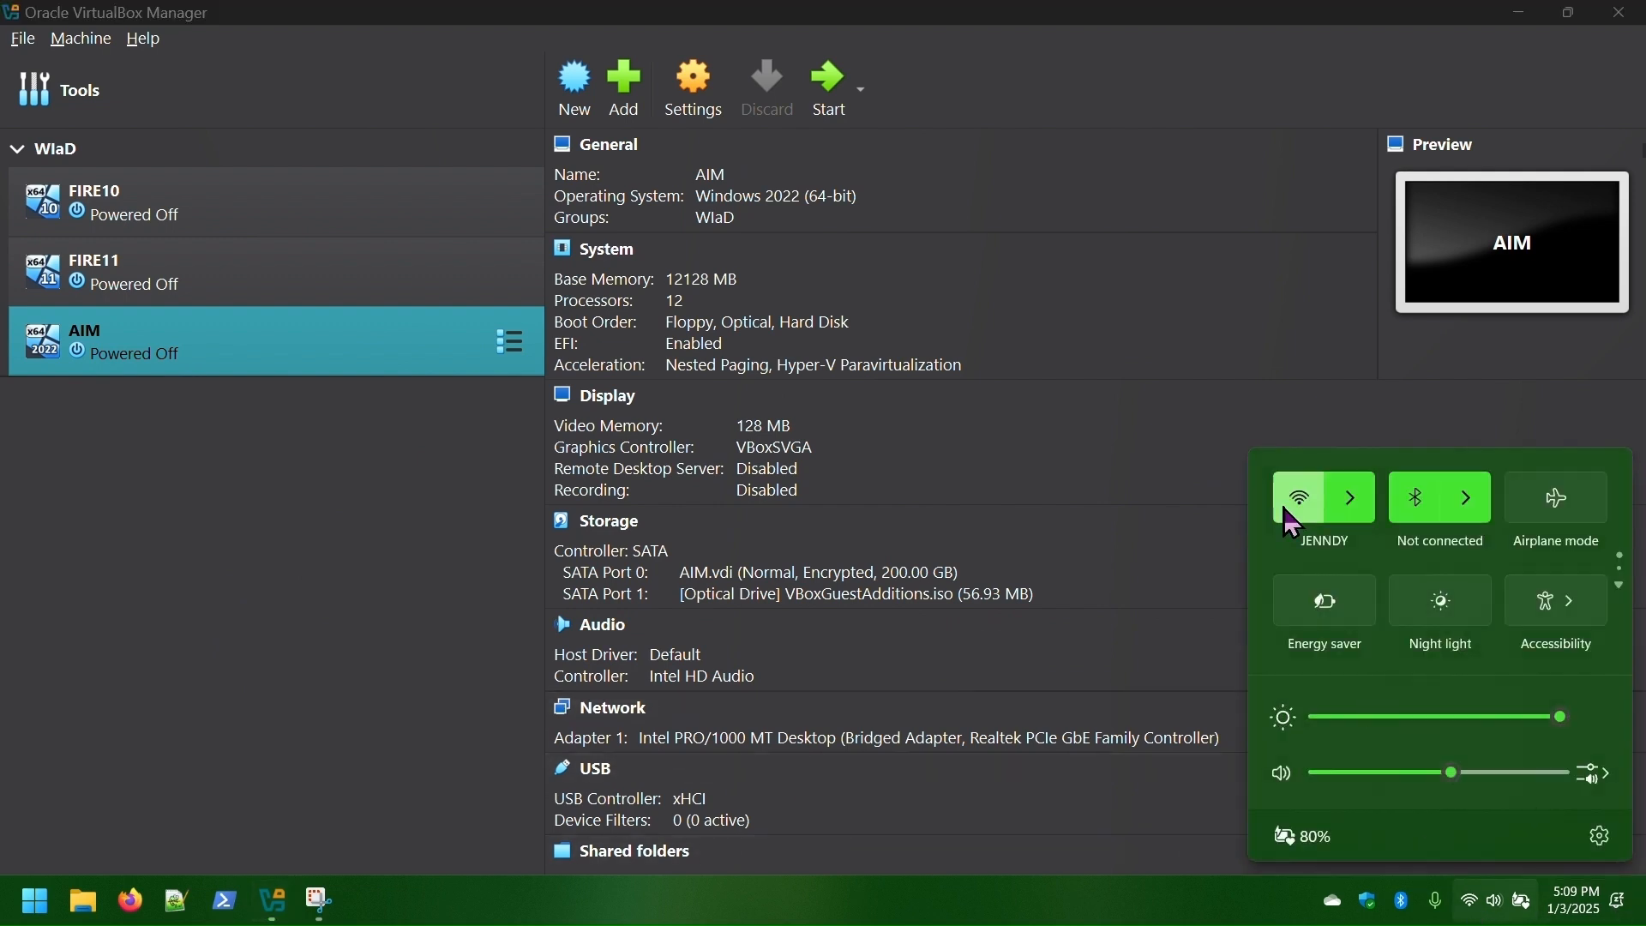
pyautogui.click(1303, 499)
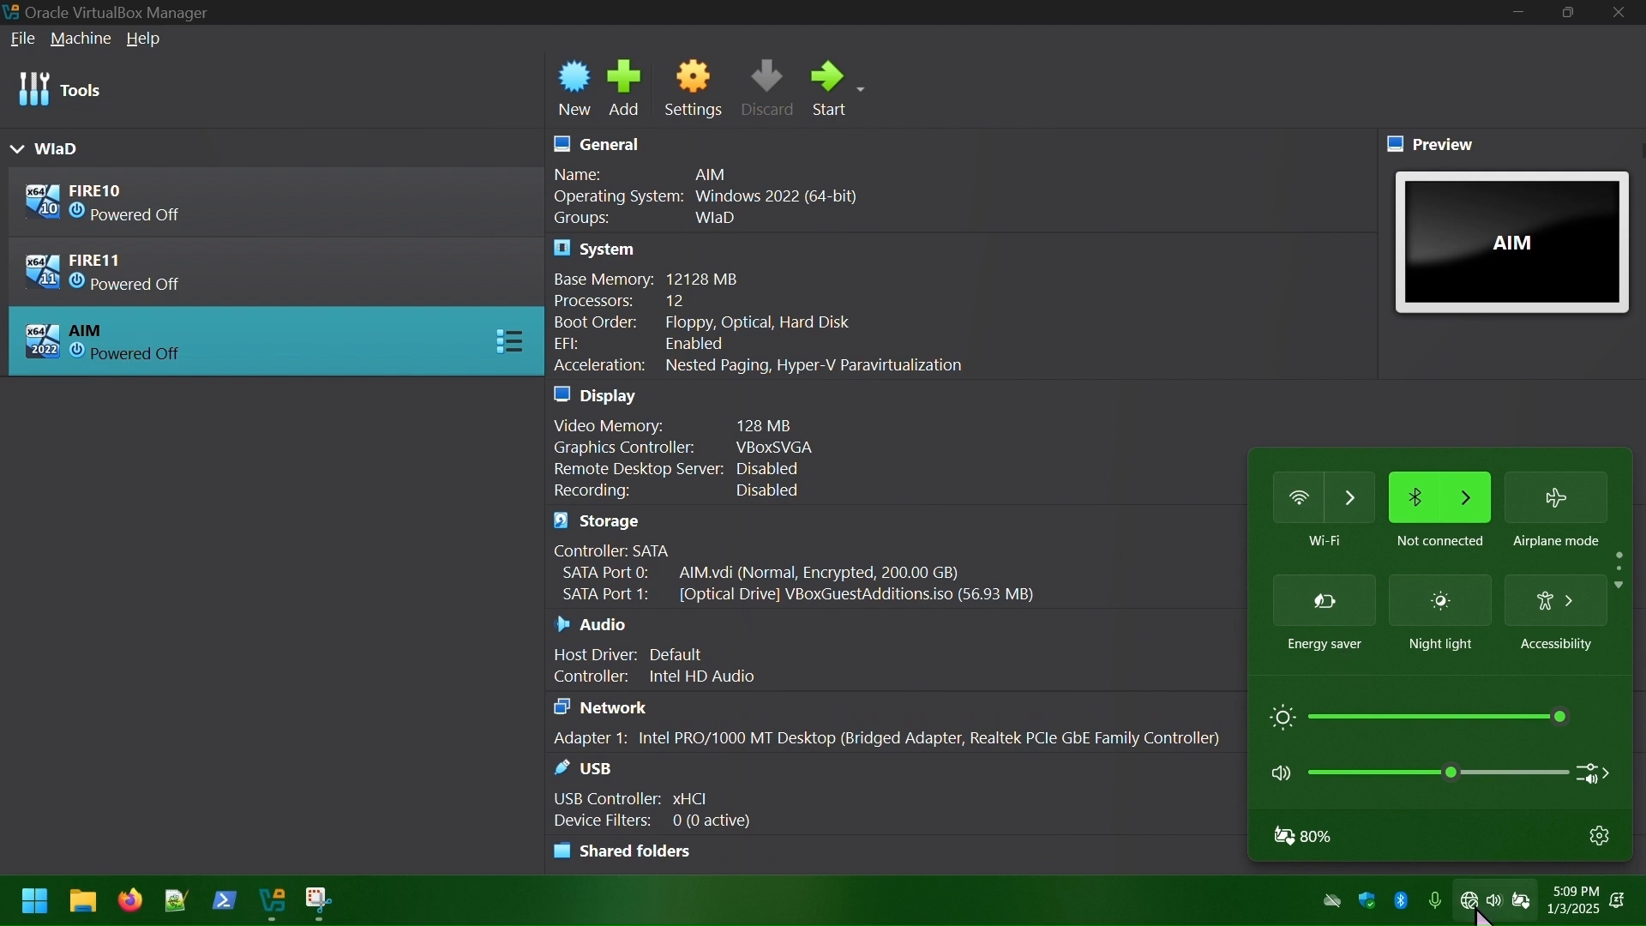
pyautogui.click(1119, 911)
pyautogui.click(343, 647)
pyautogui.press('Return')
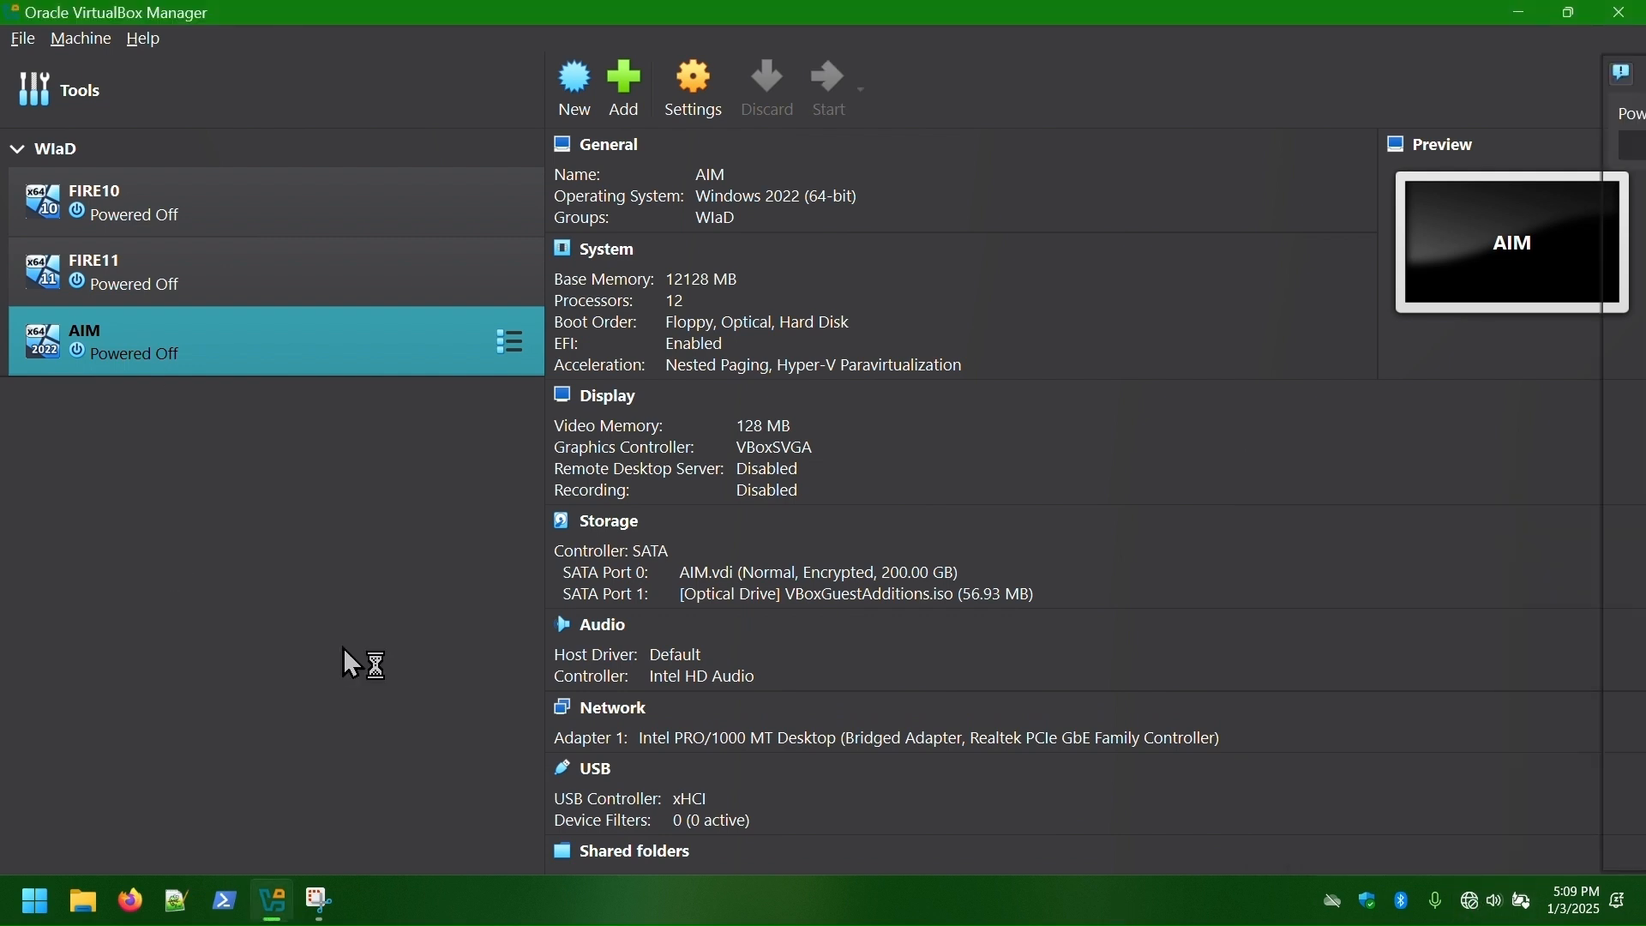
pyautogui.write('••••••••')
pyautogui.press('Return')
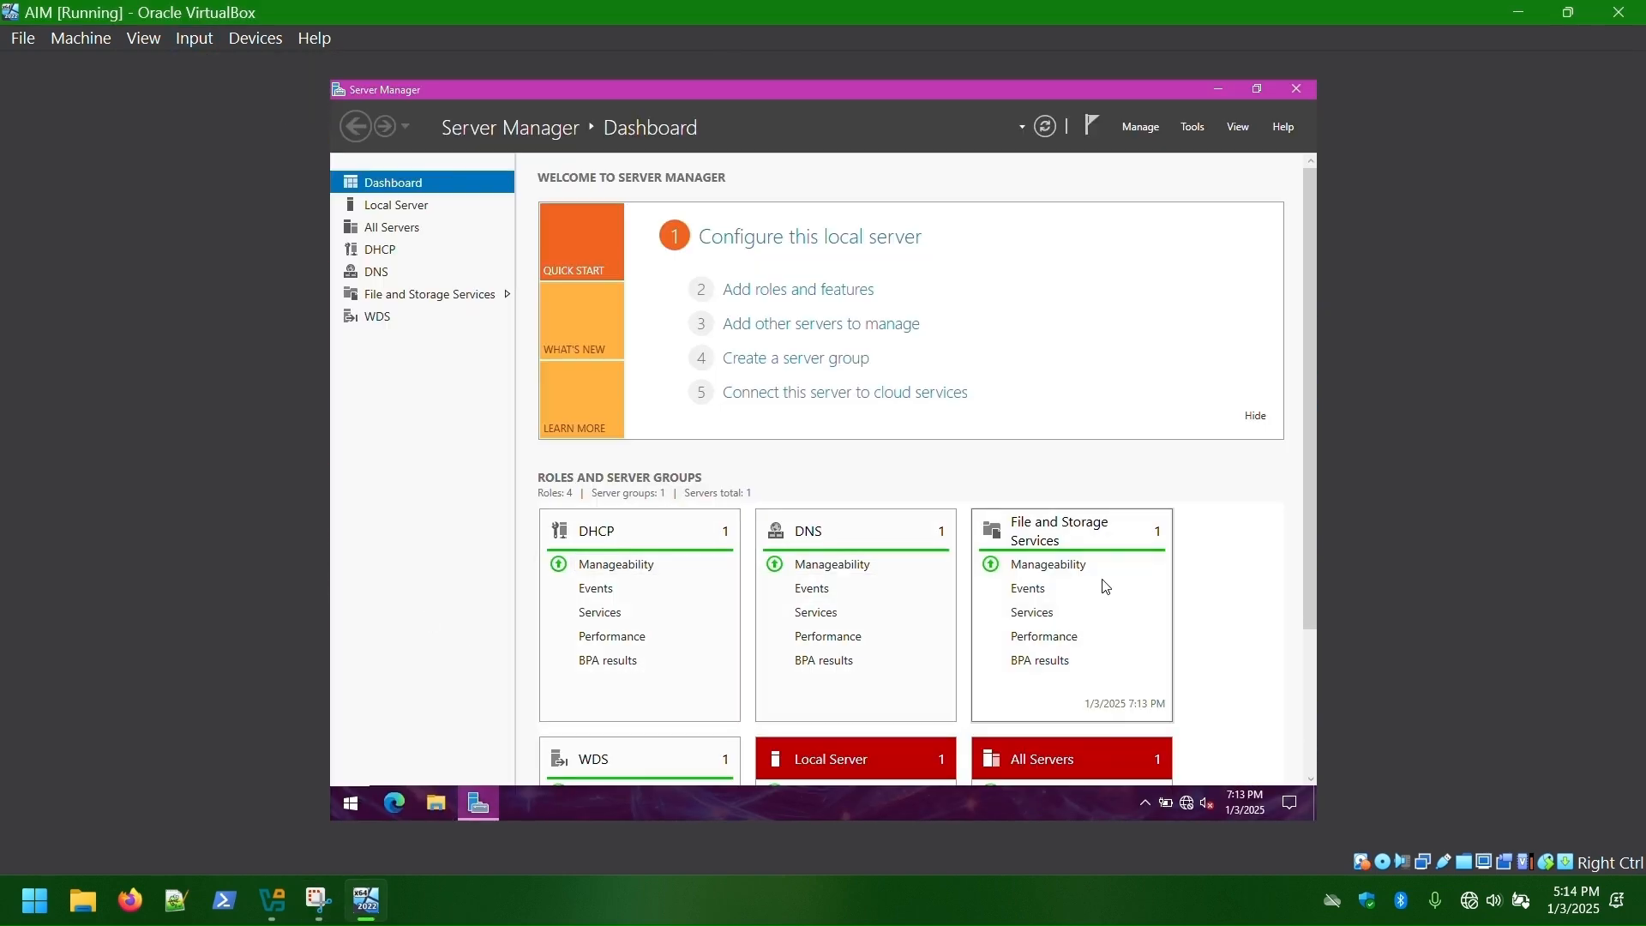
# - Check the DHCP, DNS and WDS server status under All Servers in Server Manager
pyautogui.click(398, 234)
pyautogui.click(381, 249)
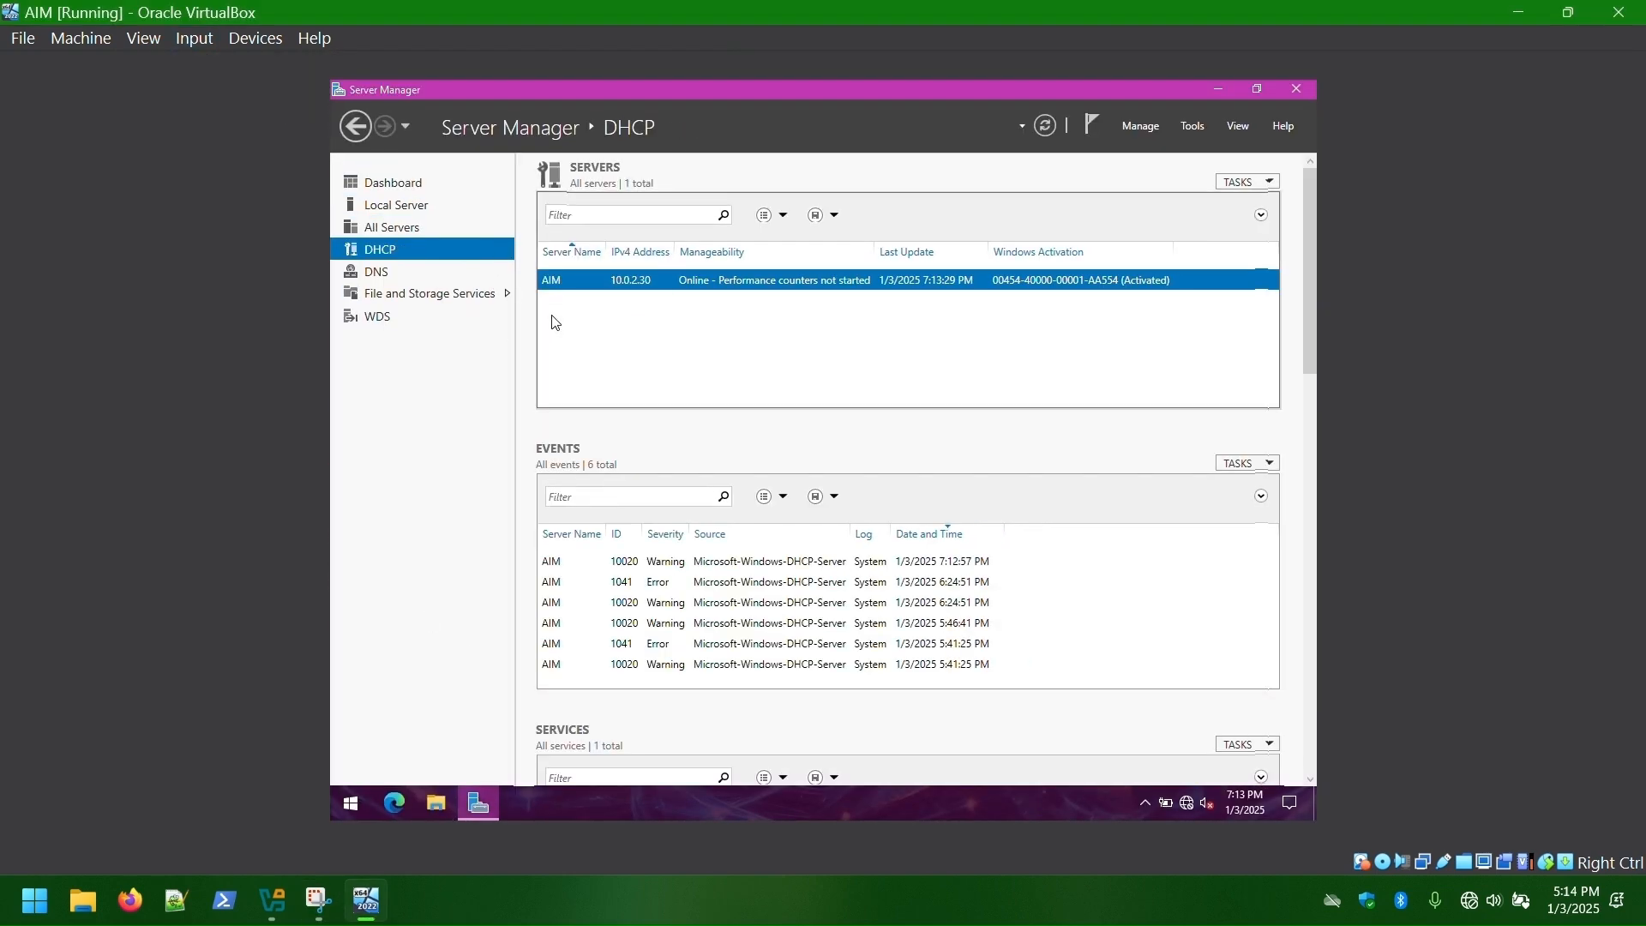
pyautogui.click(376, 272)
pyautogui.click(377, 316)
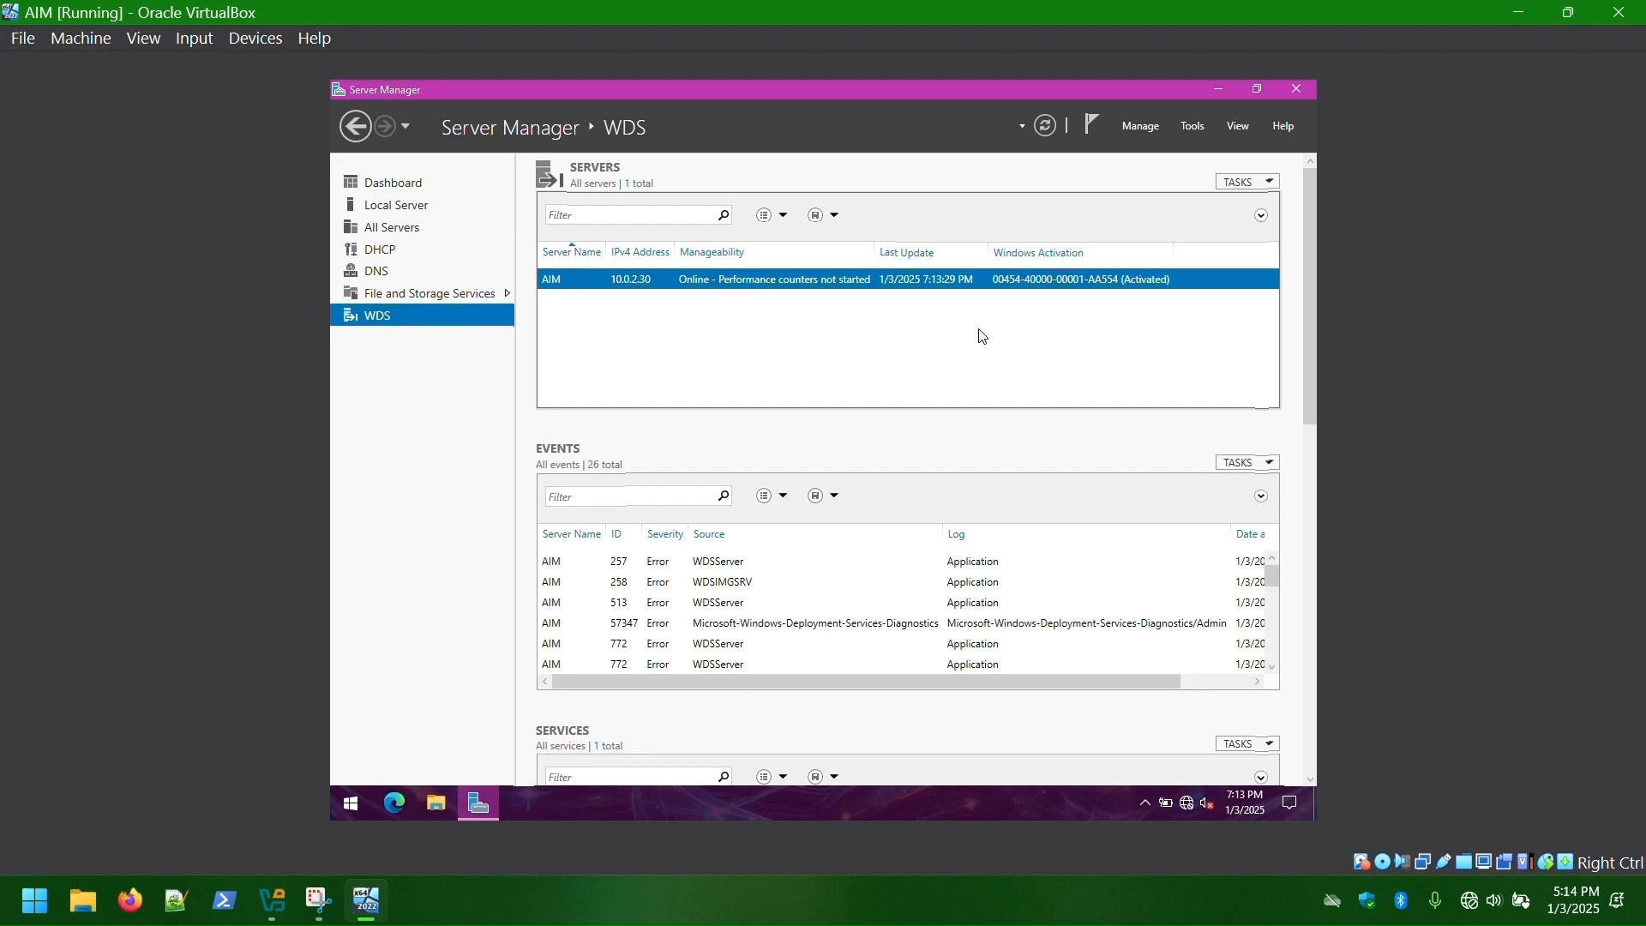
# - Return to VirtualBox Manager and select the FIRE10 machine
pyautogui.click(1218, 89)
pyautogui.click(1569, 12)
pyautogui.click(563, 178)
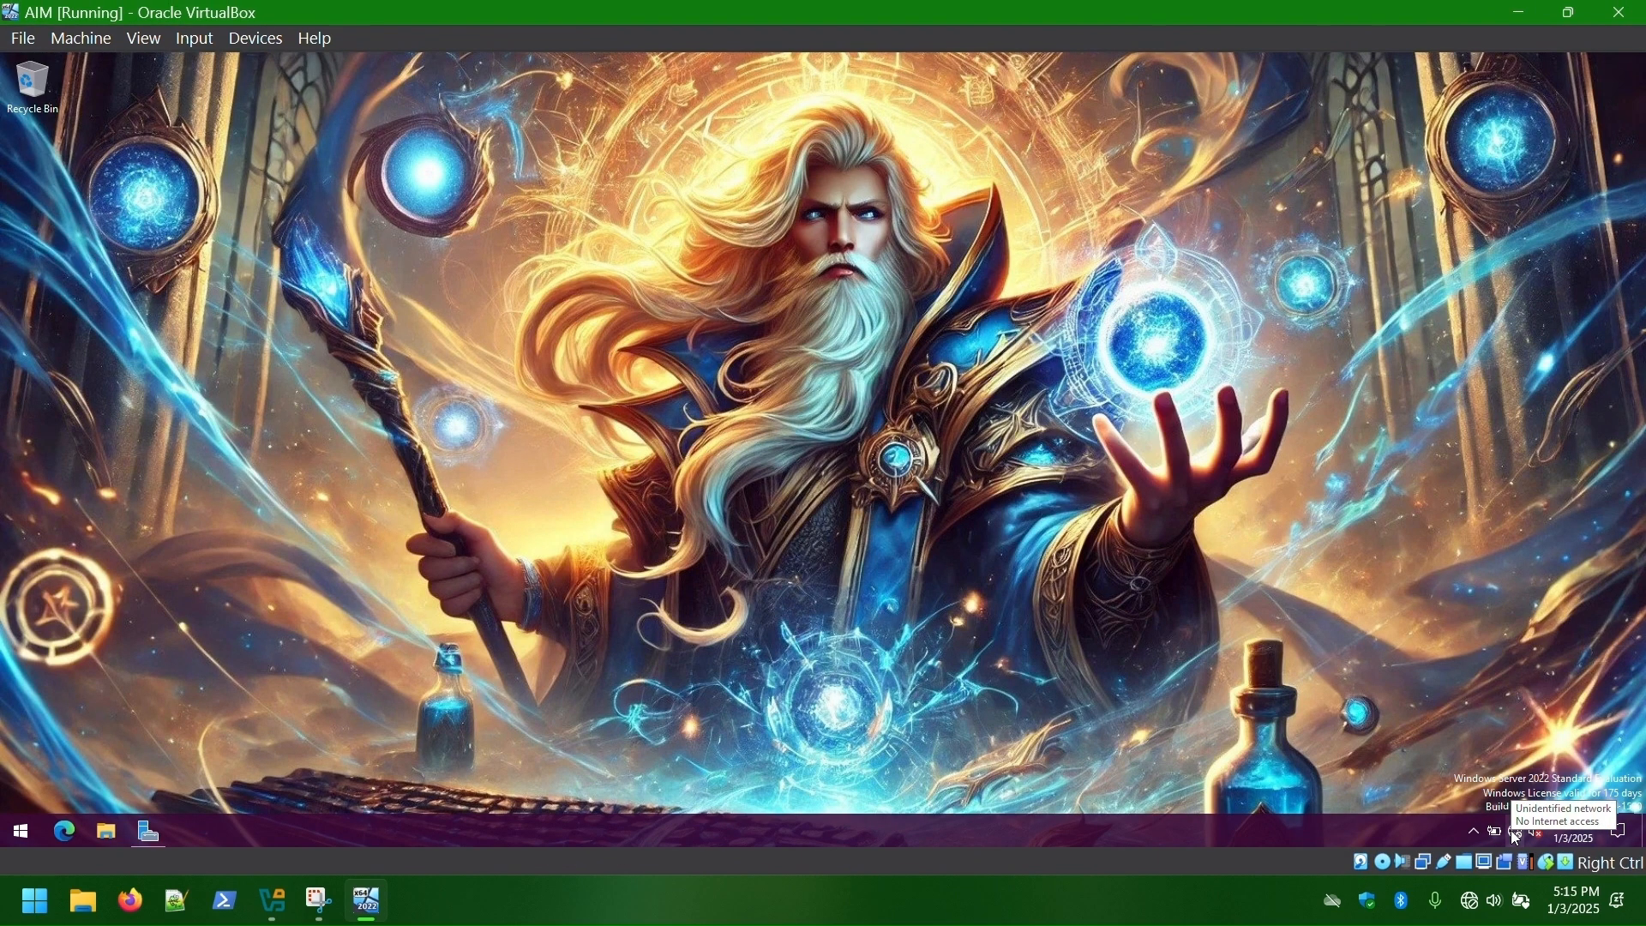
pyautogui.click(271, 900)
pyautogui.click(124, 204)
pyautogui.scroll(-1, 720, 686)
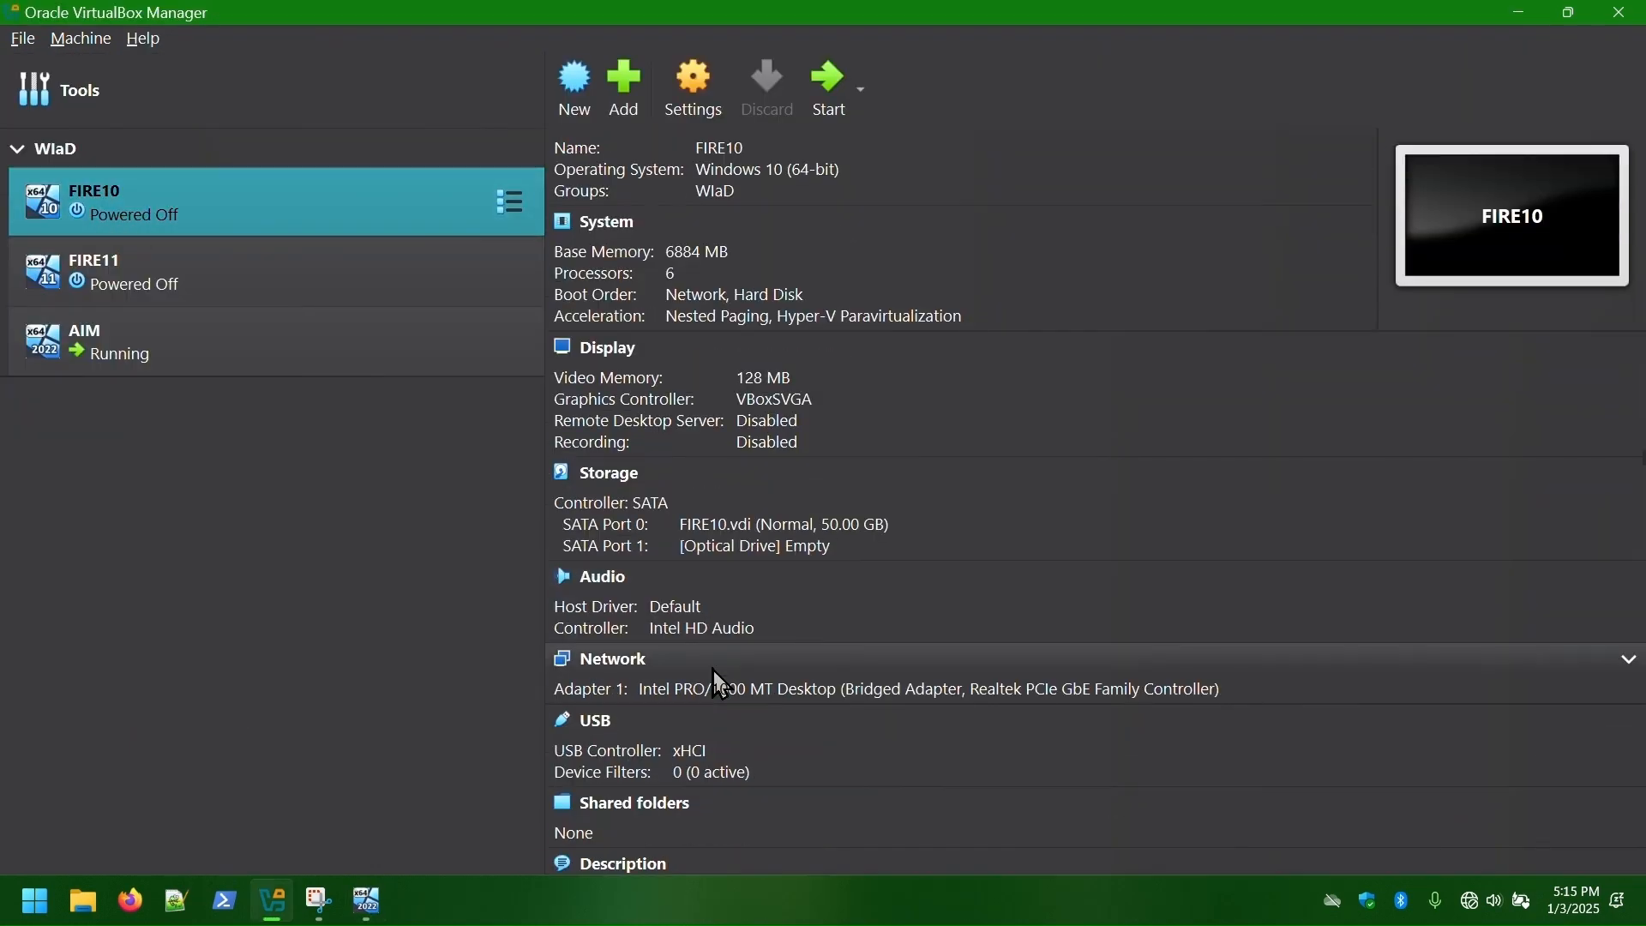
# - Network-boot FIRE10 with F12, launch FIRE11, and get FIRE10's setup past the deprecation notice
pyautogui.scroll(1, 720, 686)
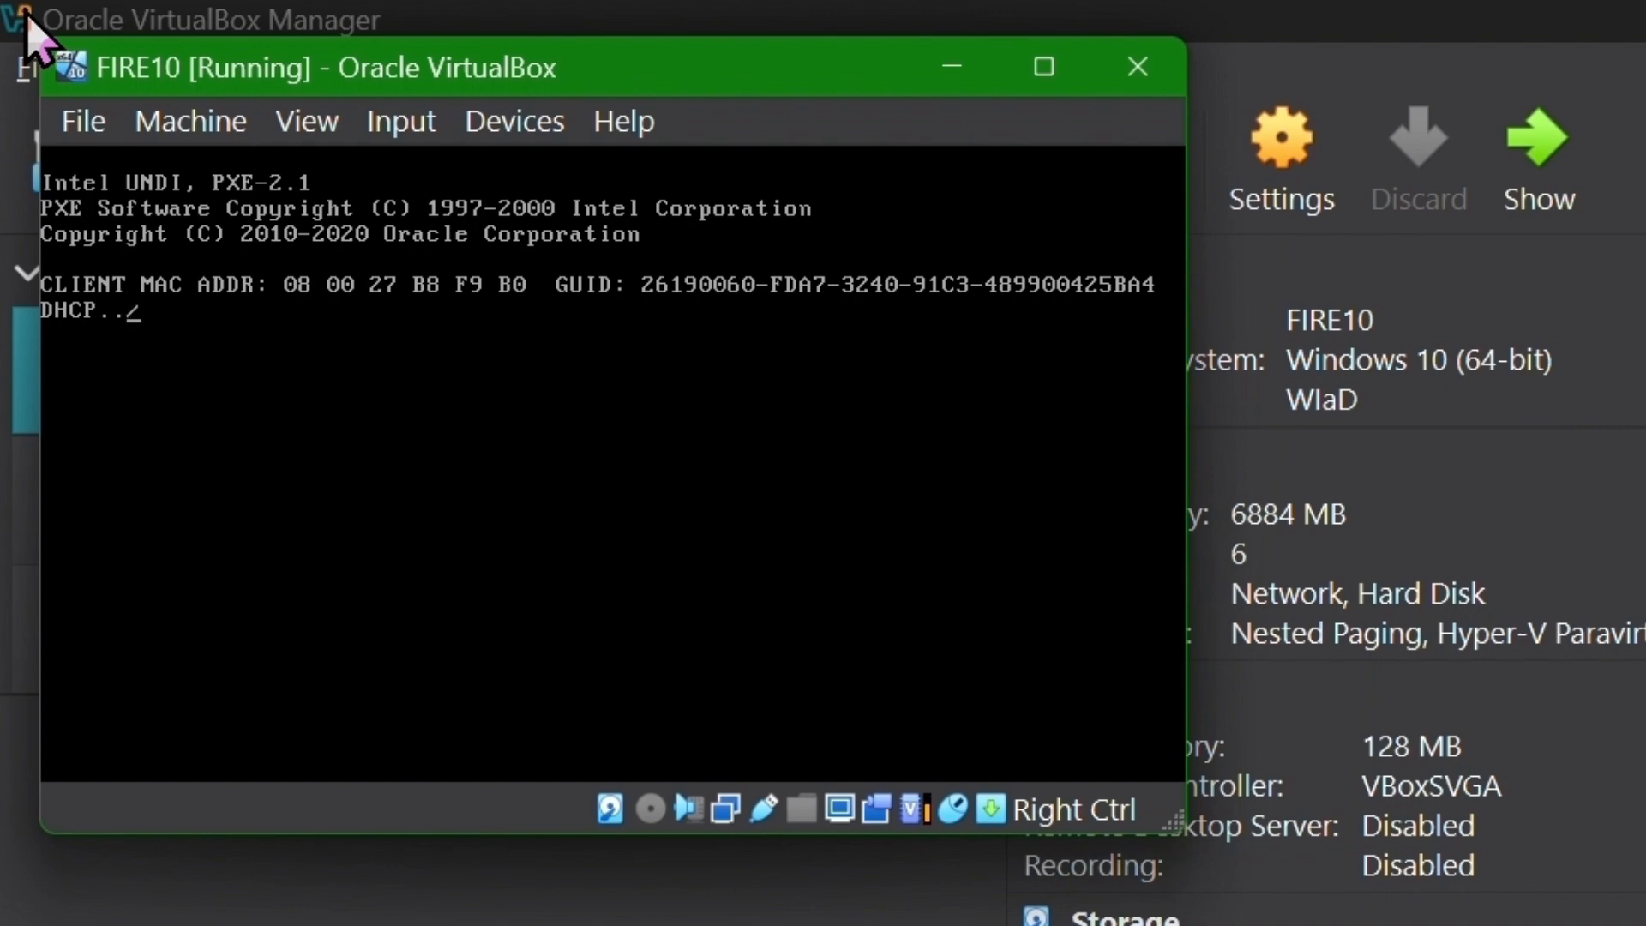
pyautogui.press('F12')
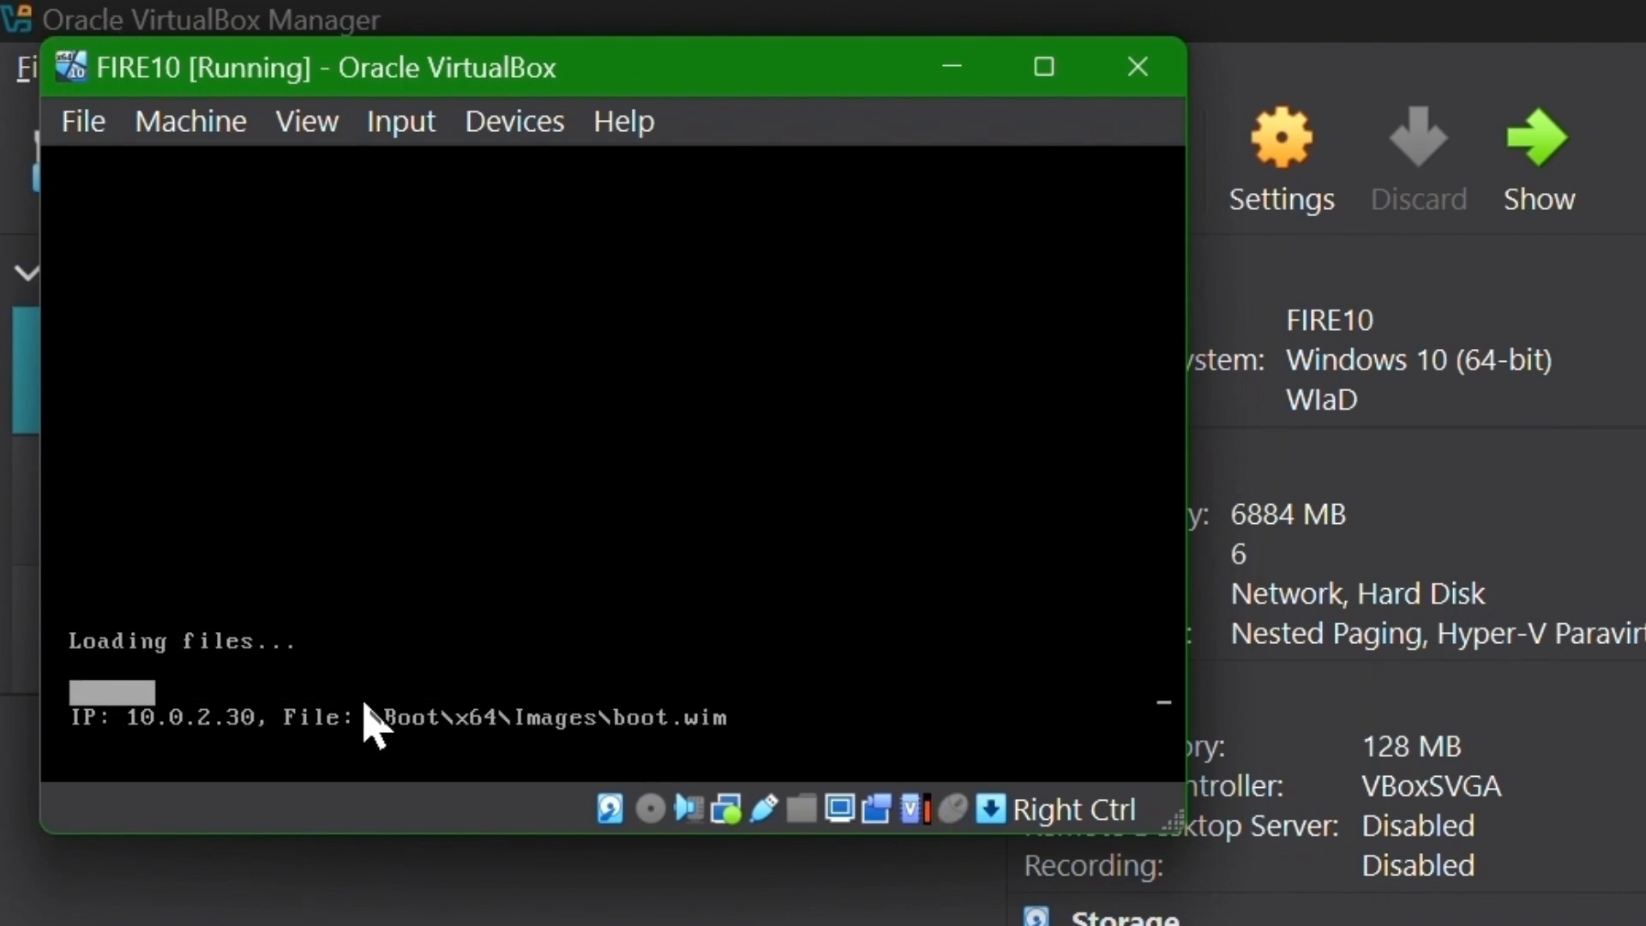
pyautogui.click(950, 67)
pyautogui.click(134, 291)
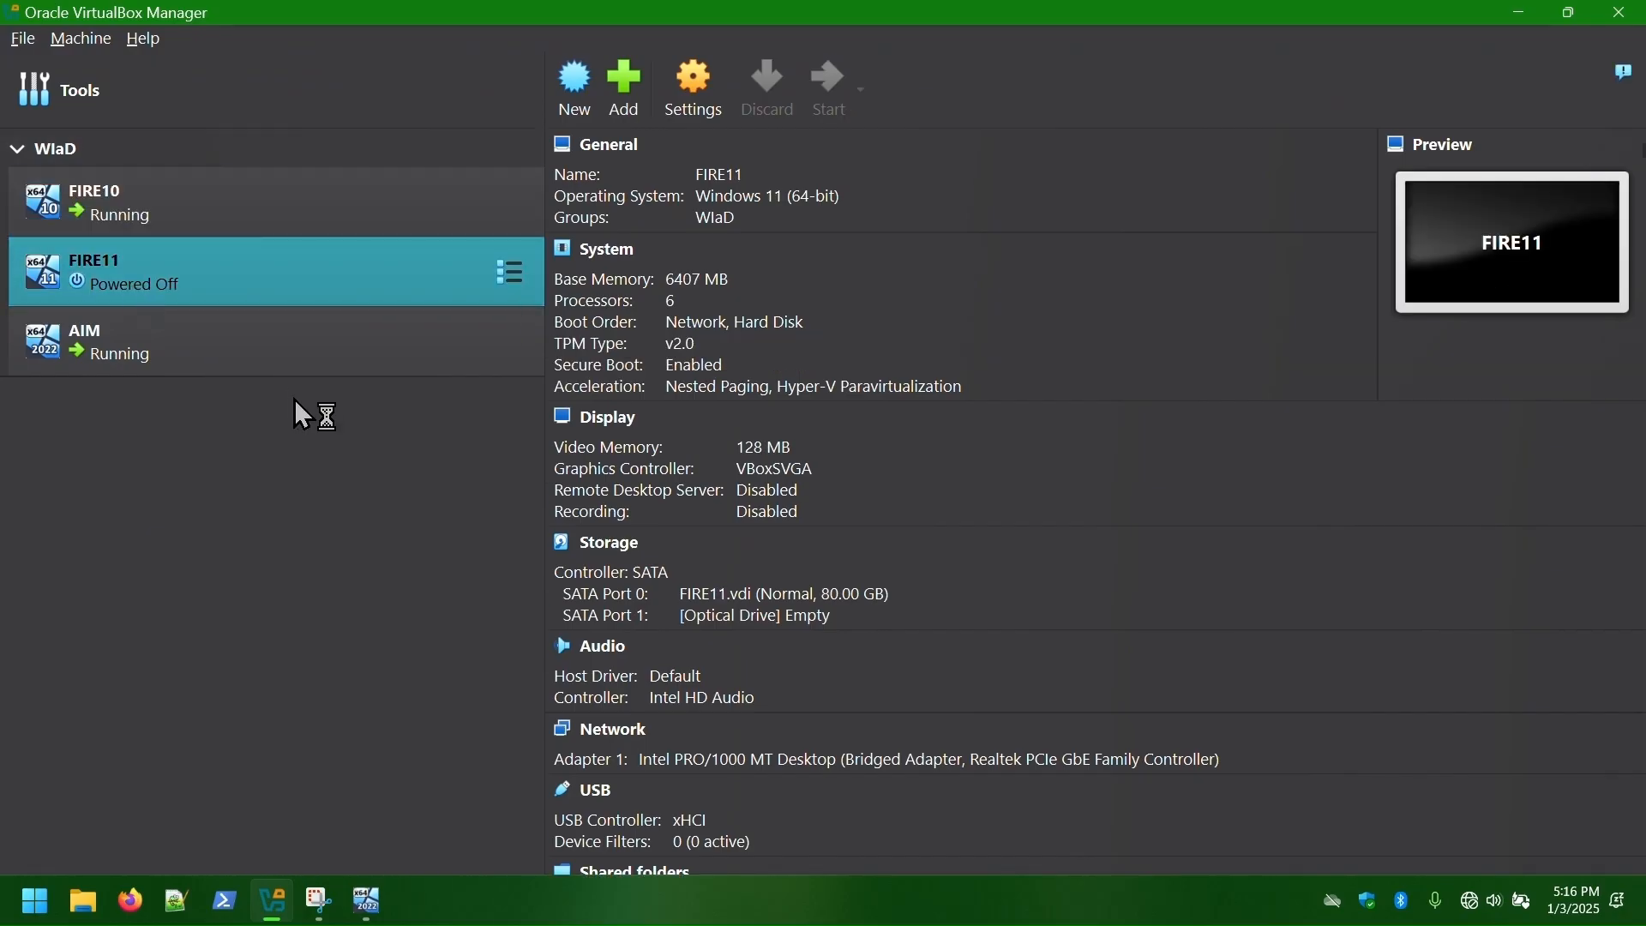
pyautogui.click(366, 905)
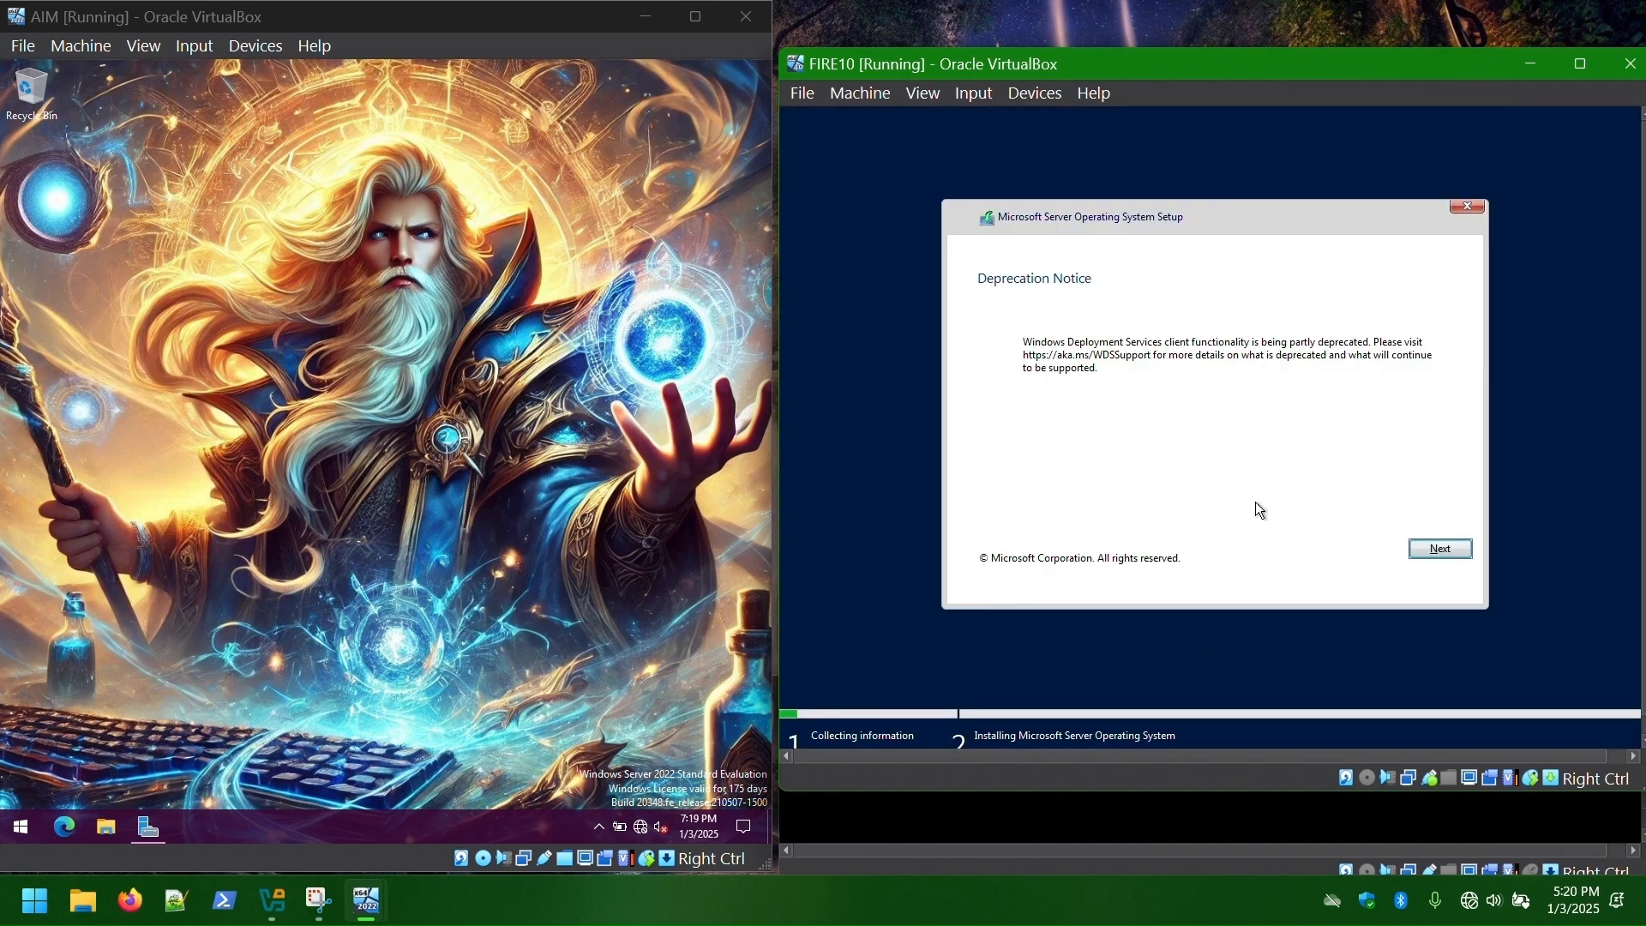
pyautogui.click(1436, 548)
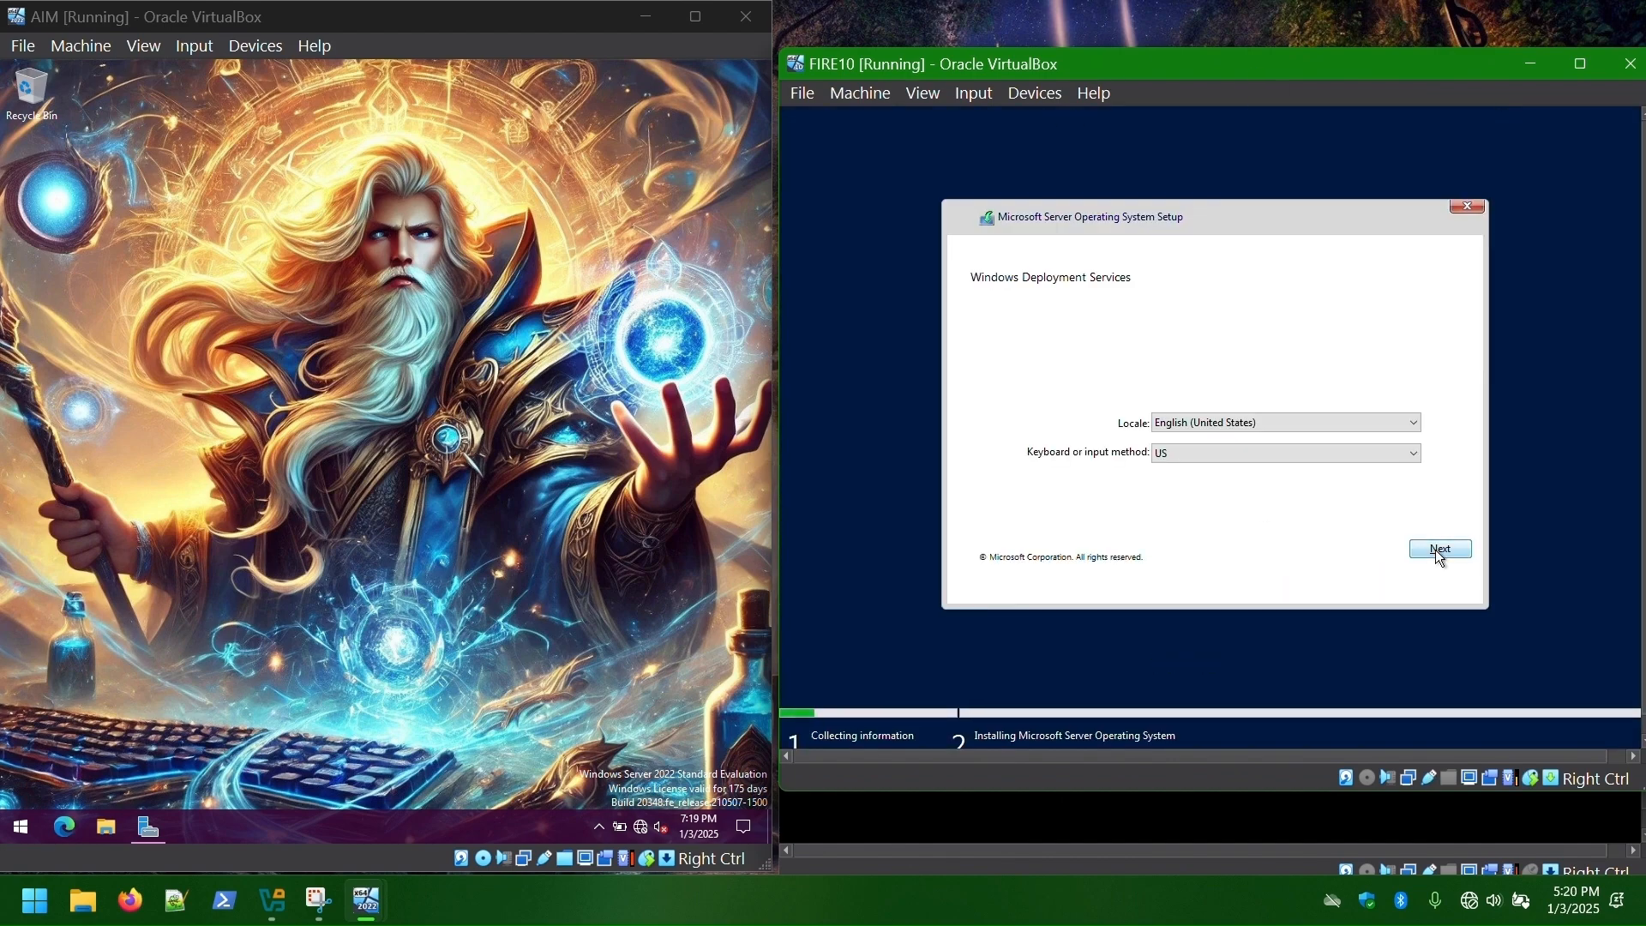
# - Sign FIRE10 in to AIM's deployment service with domain credentials and choose the PurpleWaves image
pyautogui.click(1438, 550)
pyautogui.write('wizards.depl')
pyautogui.write('oy\\Administrator')
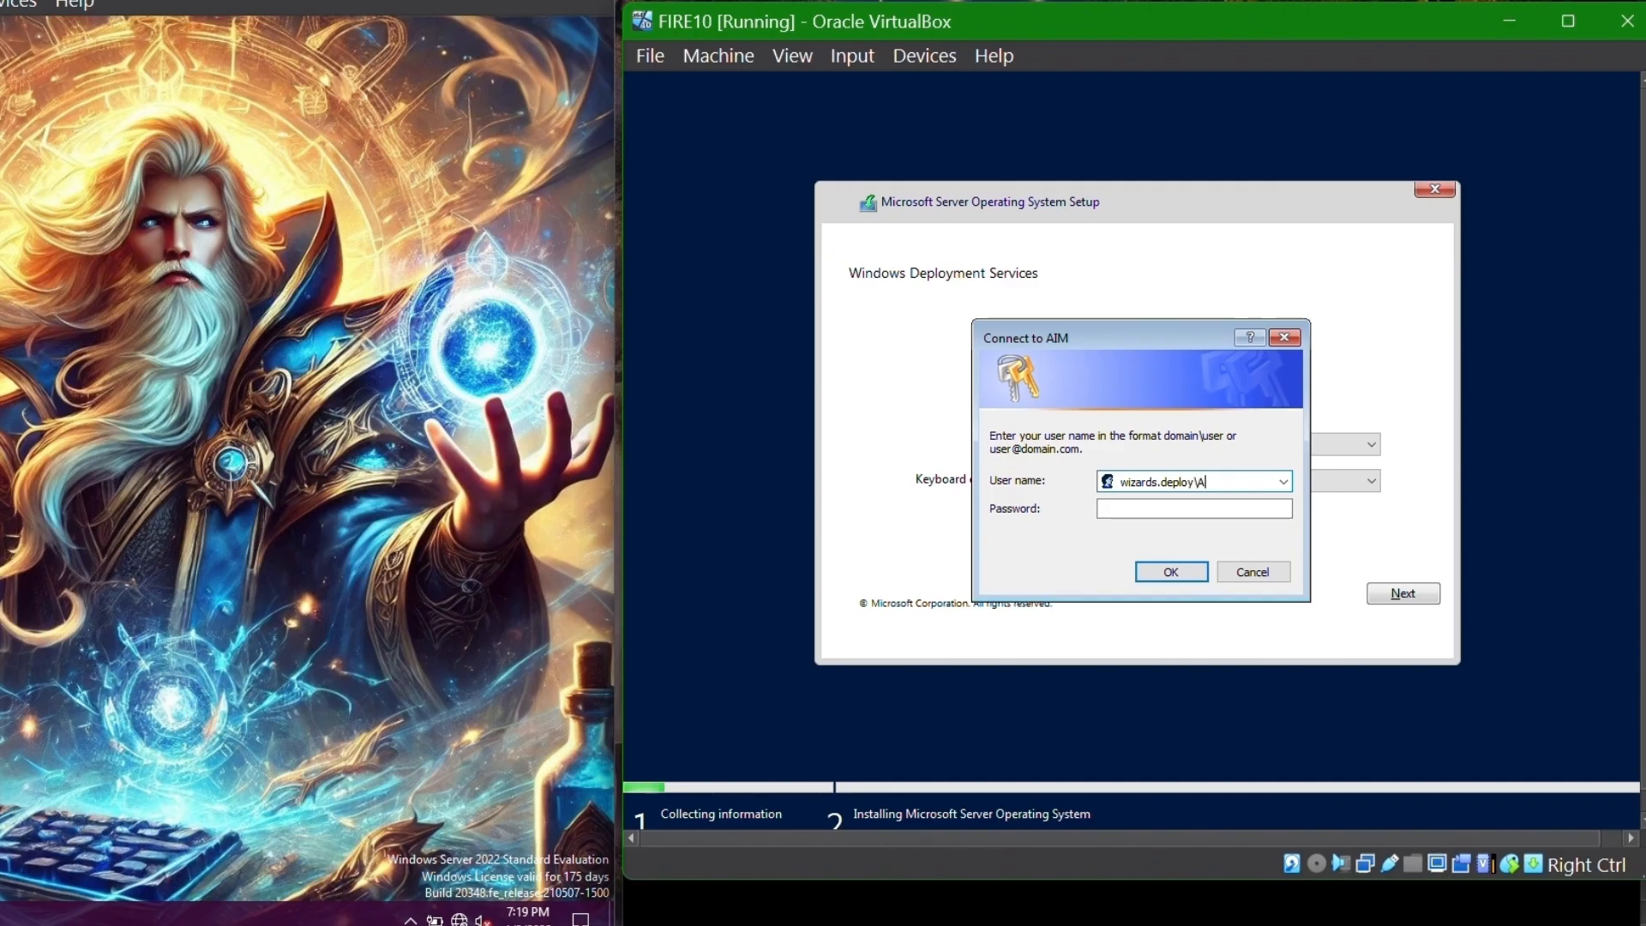
pyautogui.press('Return')
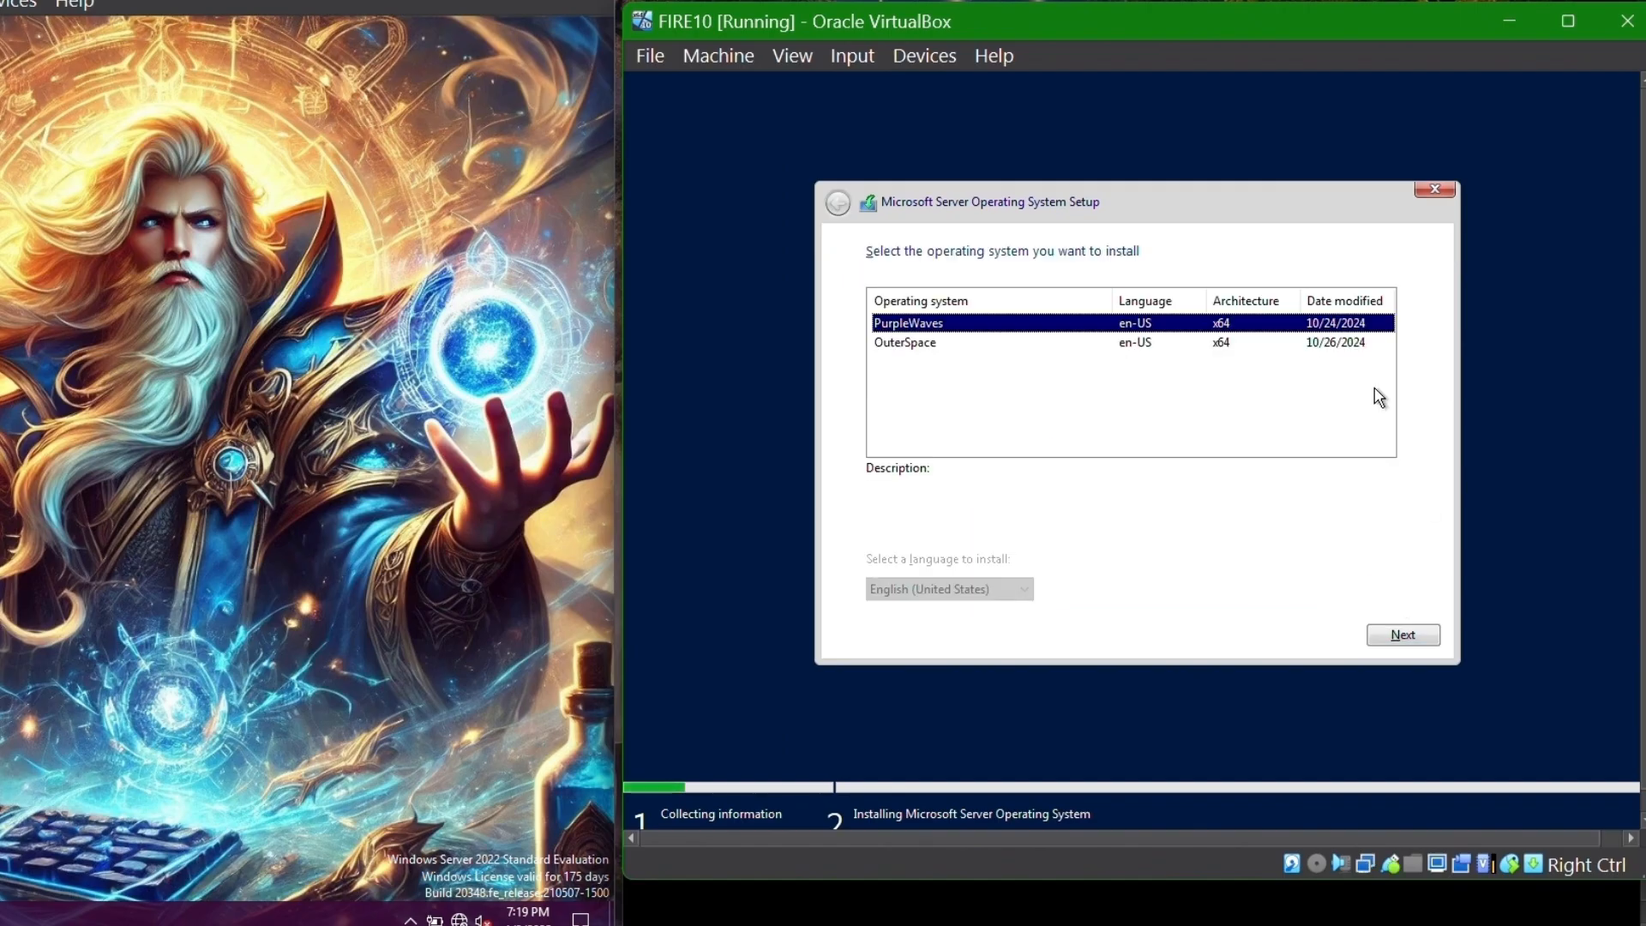
pyautogui.click(1382, 639)
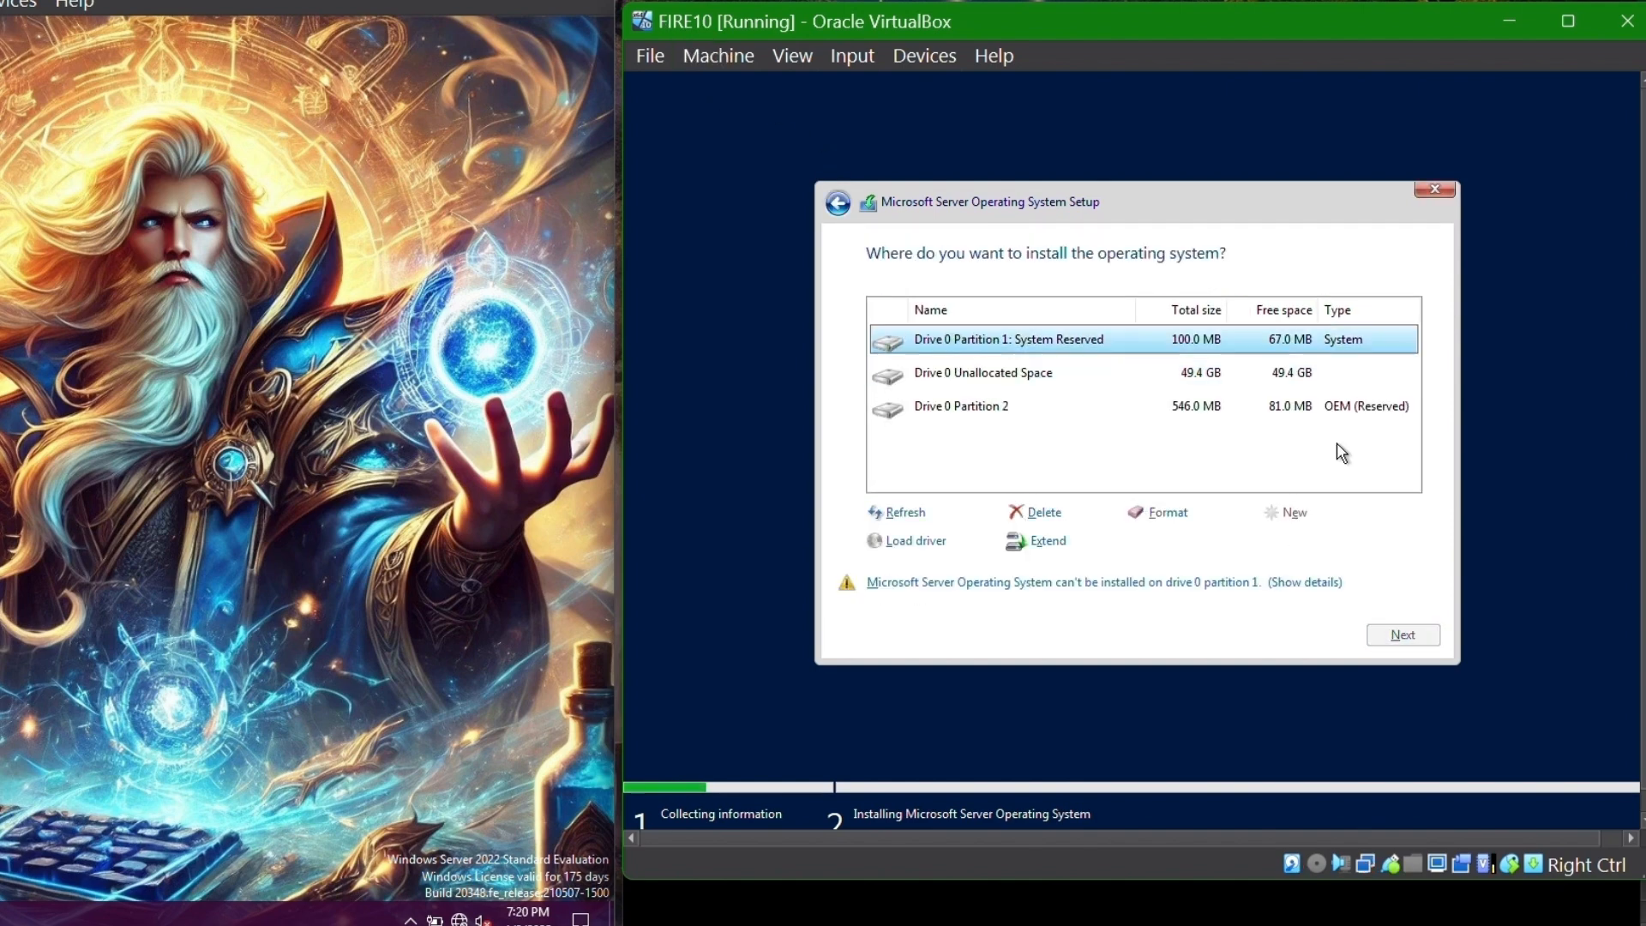
# - Delete FIRE10's old partition 3 and create one new full-size partition
pyautogui.click(1029, 409)
pyautogui.click(1157, 512)
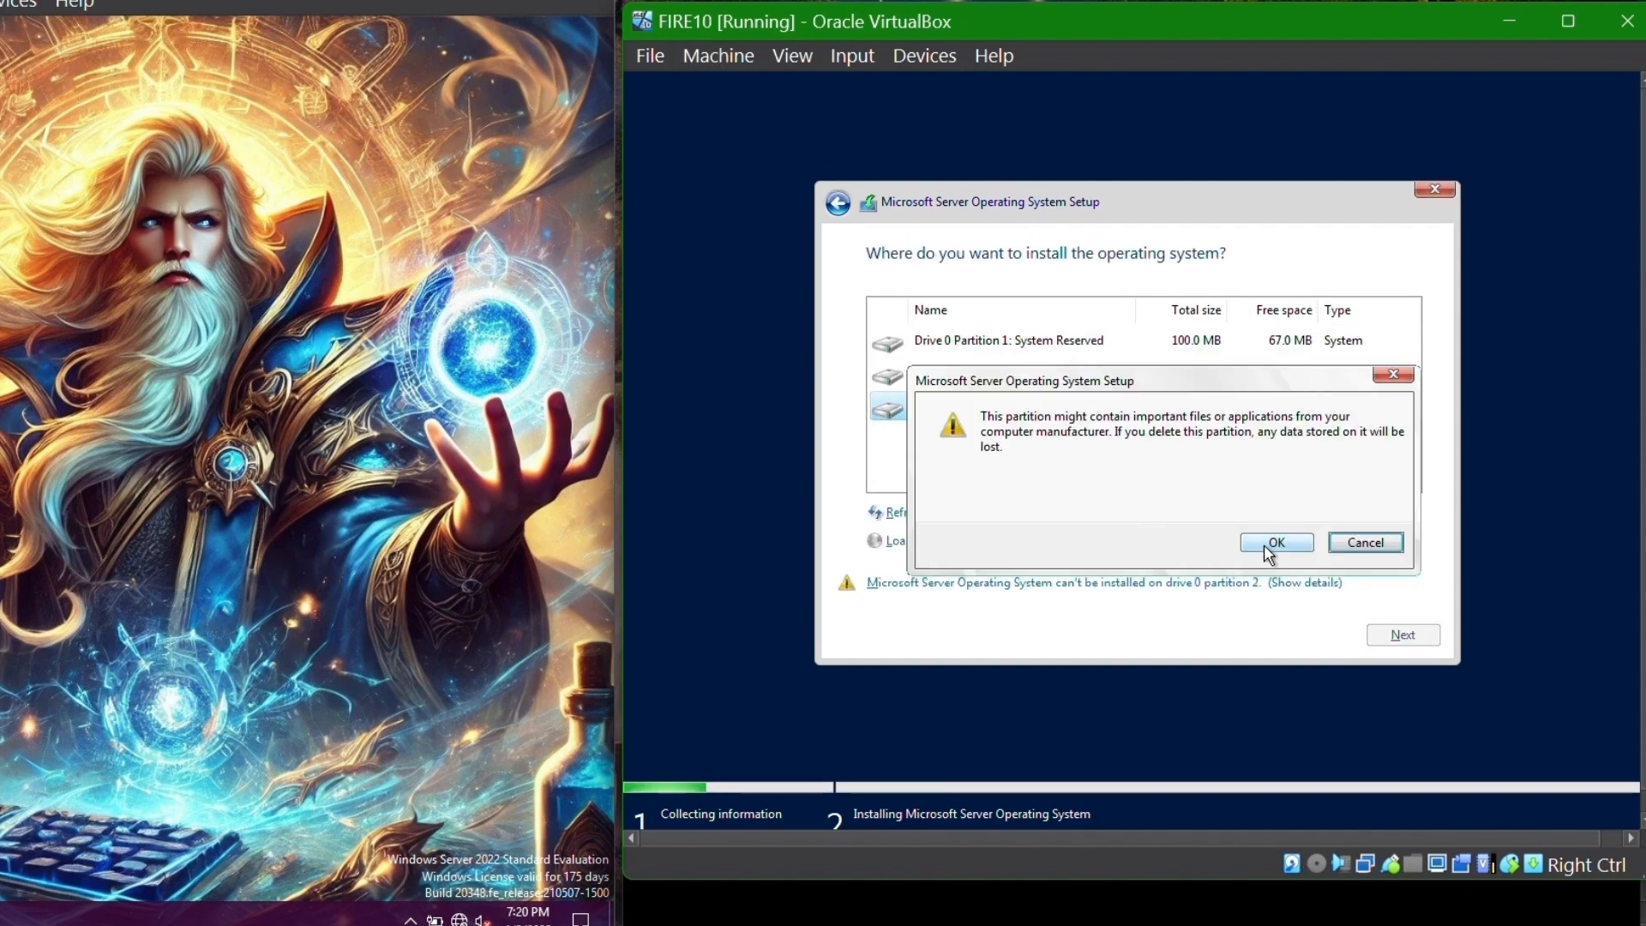
pyautogui.click(1275, 543)
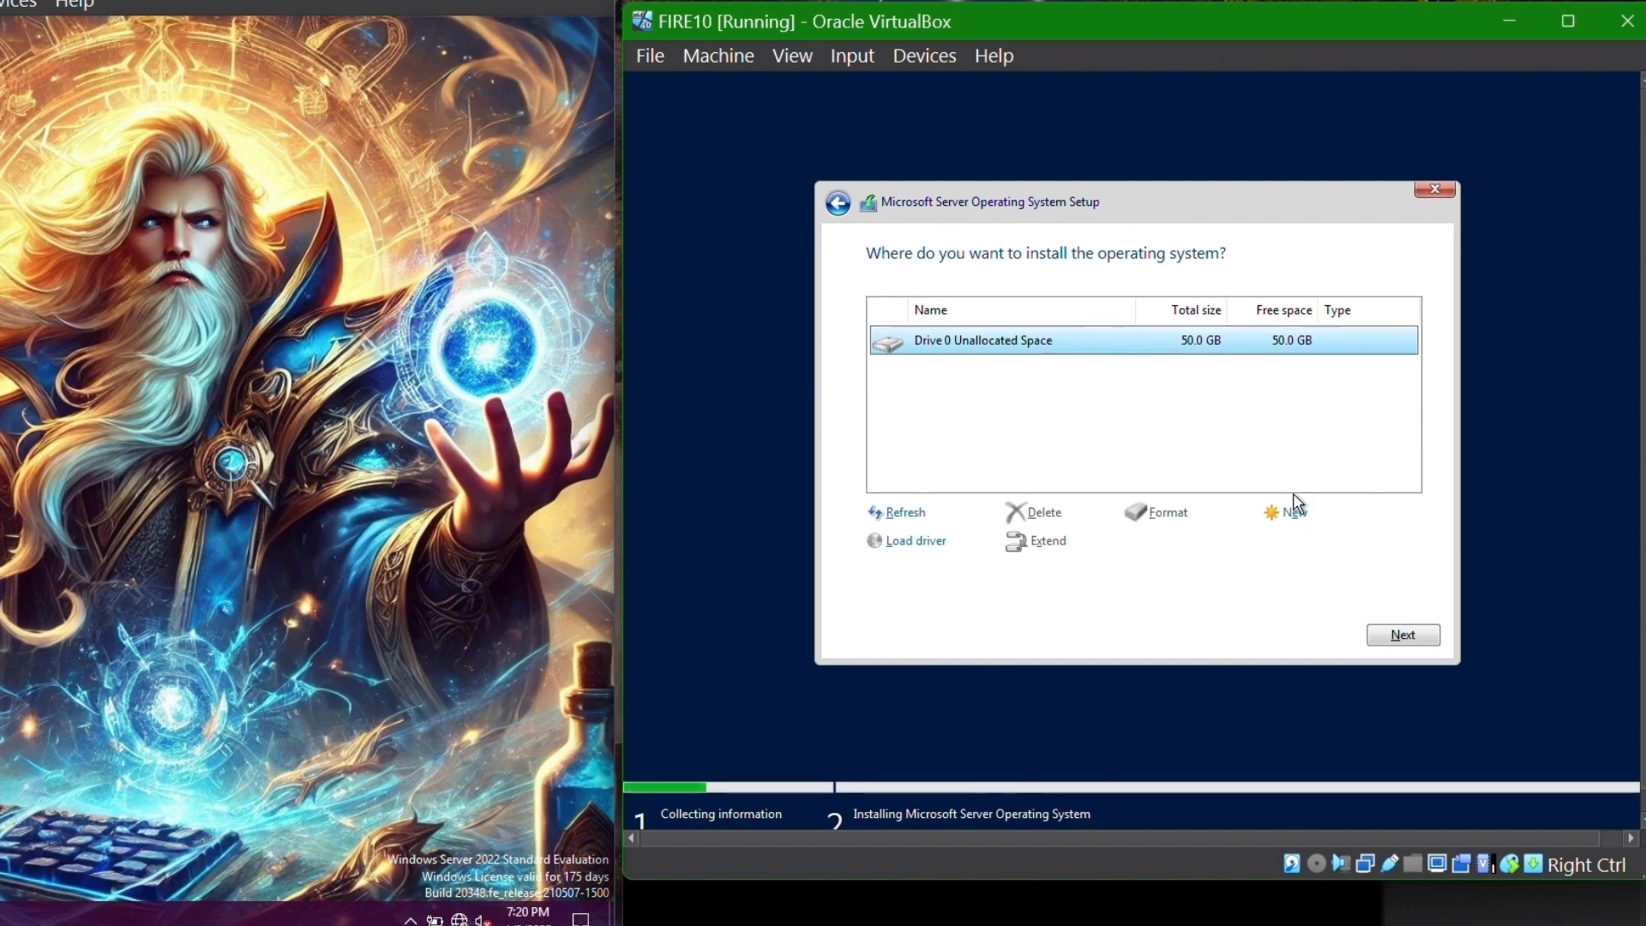
pyautogui.click(1295, 512)
pyautogui.click(1326, 540)
pyautogui.click(1271, 543)
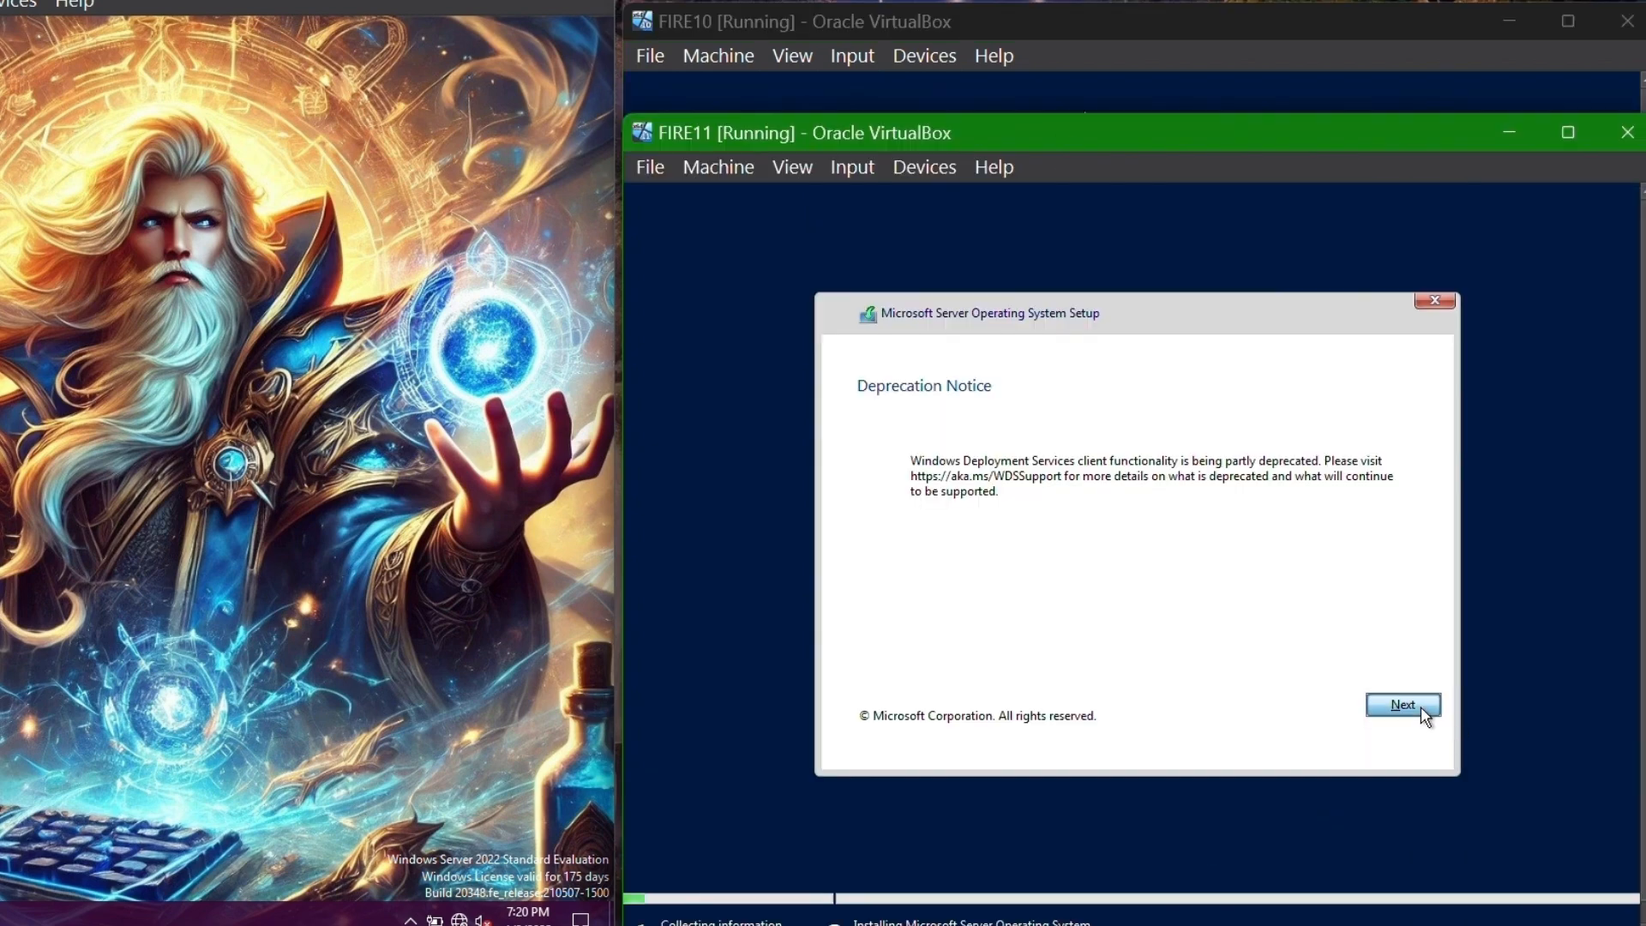
# - Sign FIRE11 in to AIM, delete its old partitions and create a new partition on the 80 GB space
pyautogui.click(1422, 707)
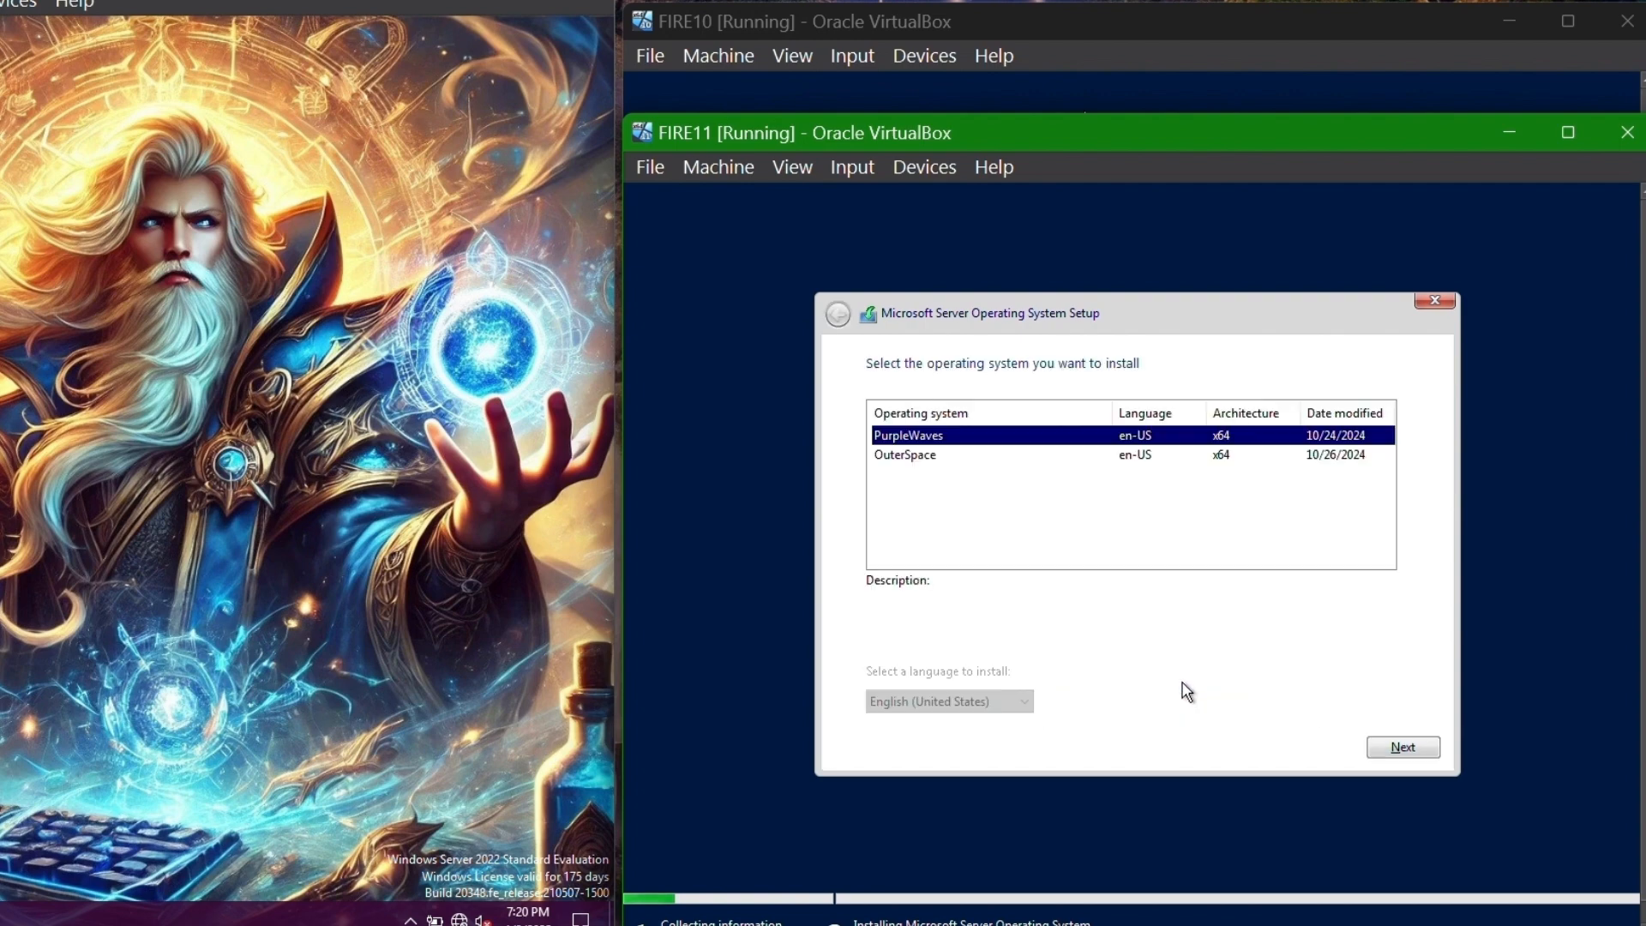
pyautogui.press('Down')
pyautogui.click(1404, 746)
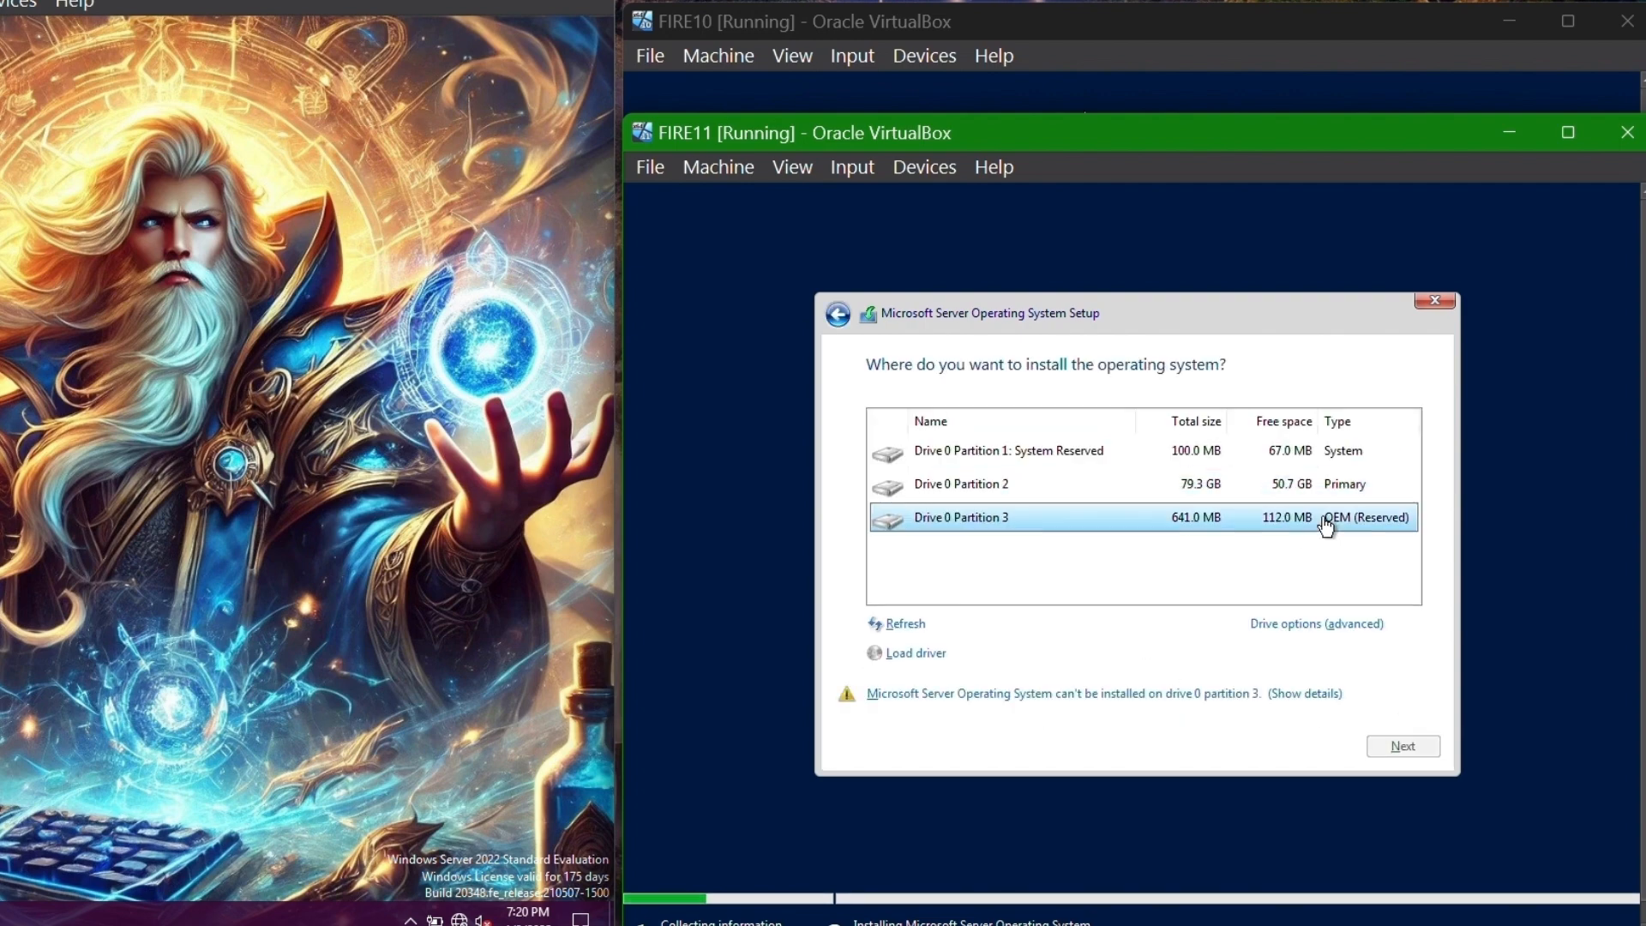
pyautogui.click(1040, 624)
pyautogui.click(1040, 623)
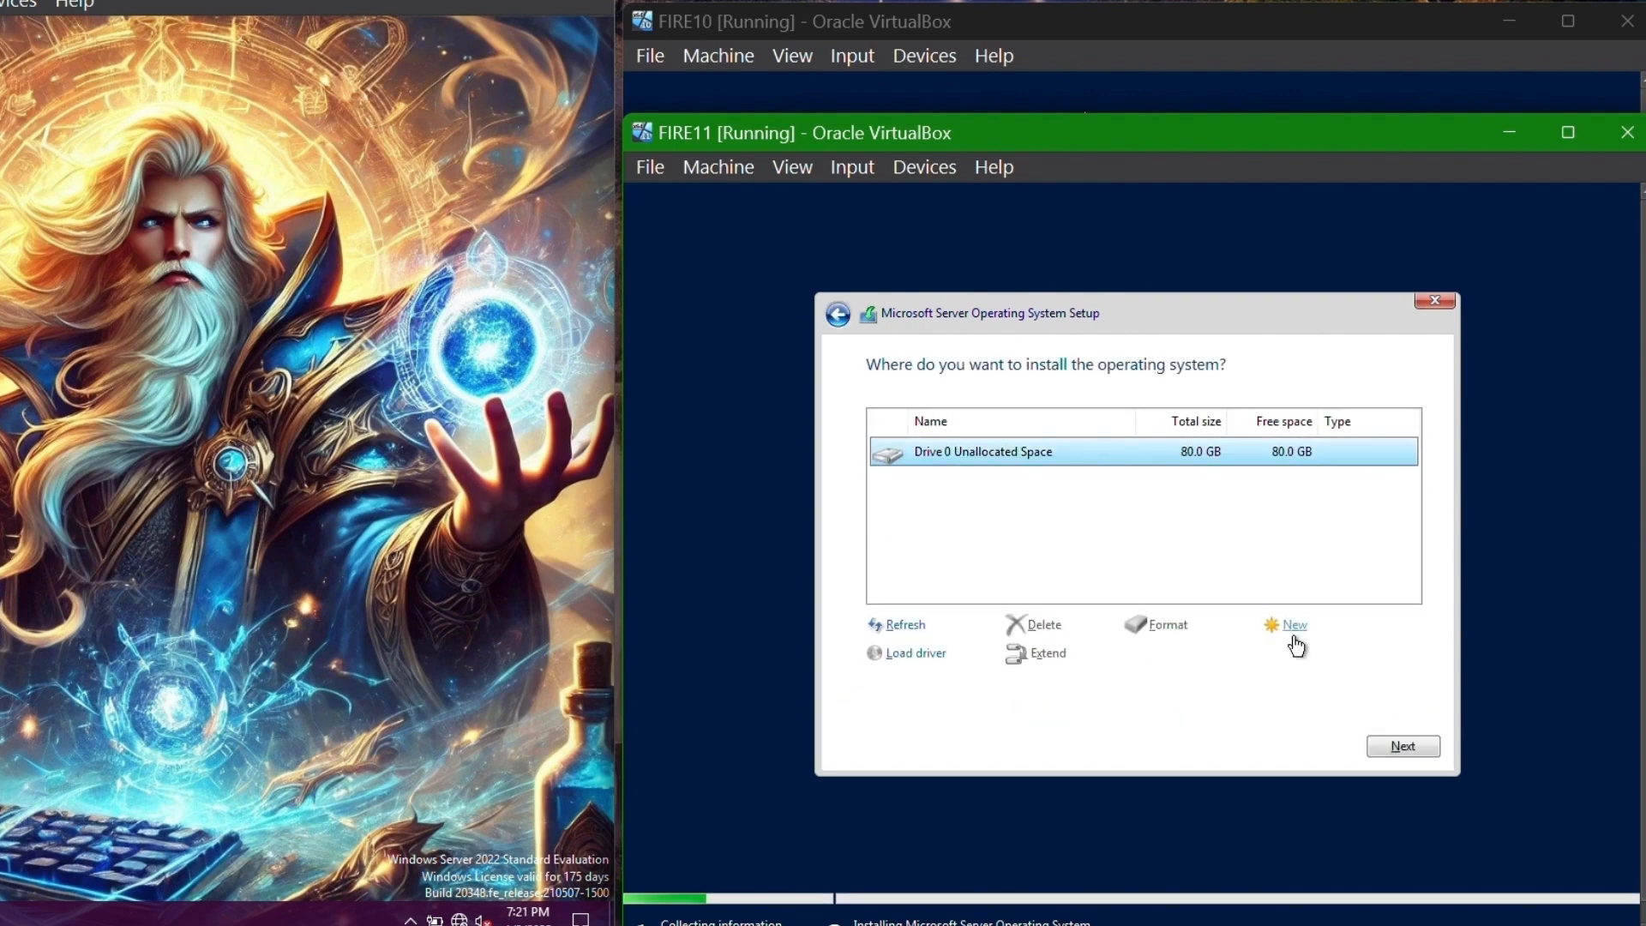
pyautogui.click(1294, 624)
pyautogui.click(1312, 655)
pyautogui.click(1262, 658)
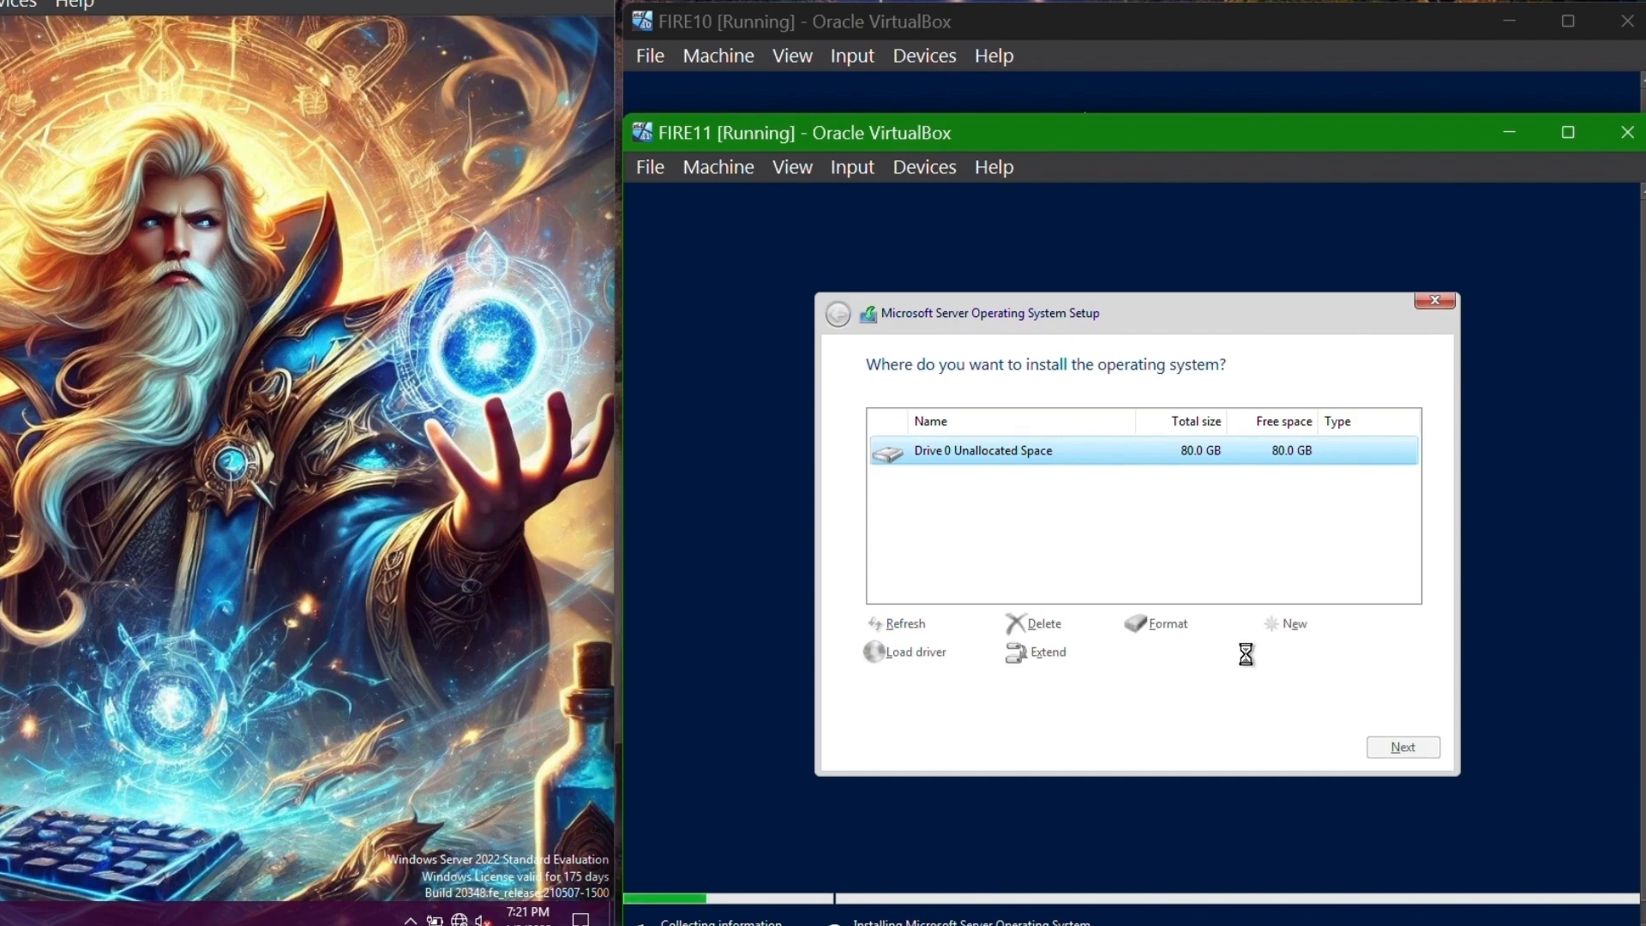
# - Start the stopwatch and launch the Windows installations on FIRE10 and FIRE11
pyautogui.moveTo(586, 630); pyautogui.dragTo(609, 652)
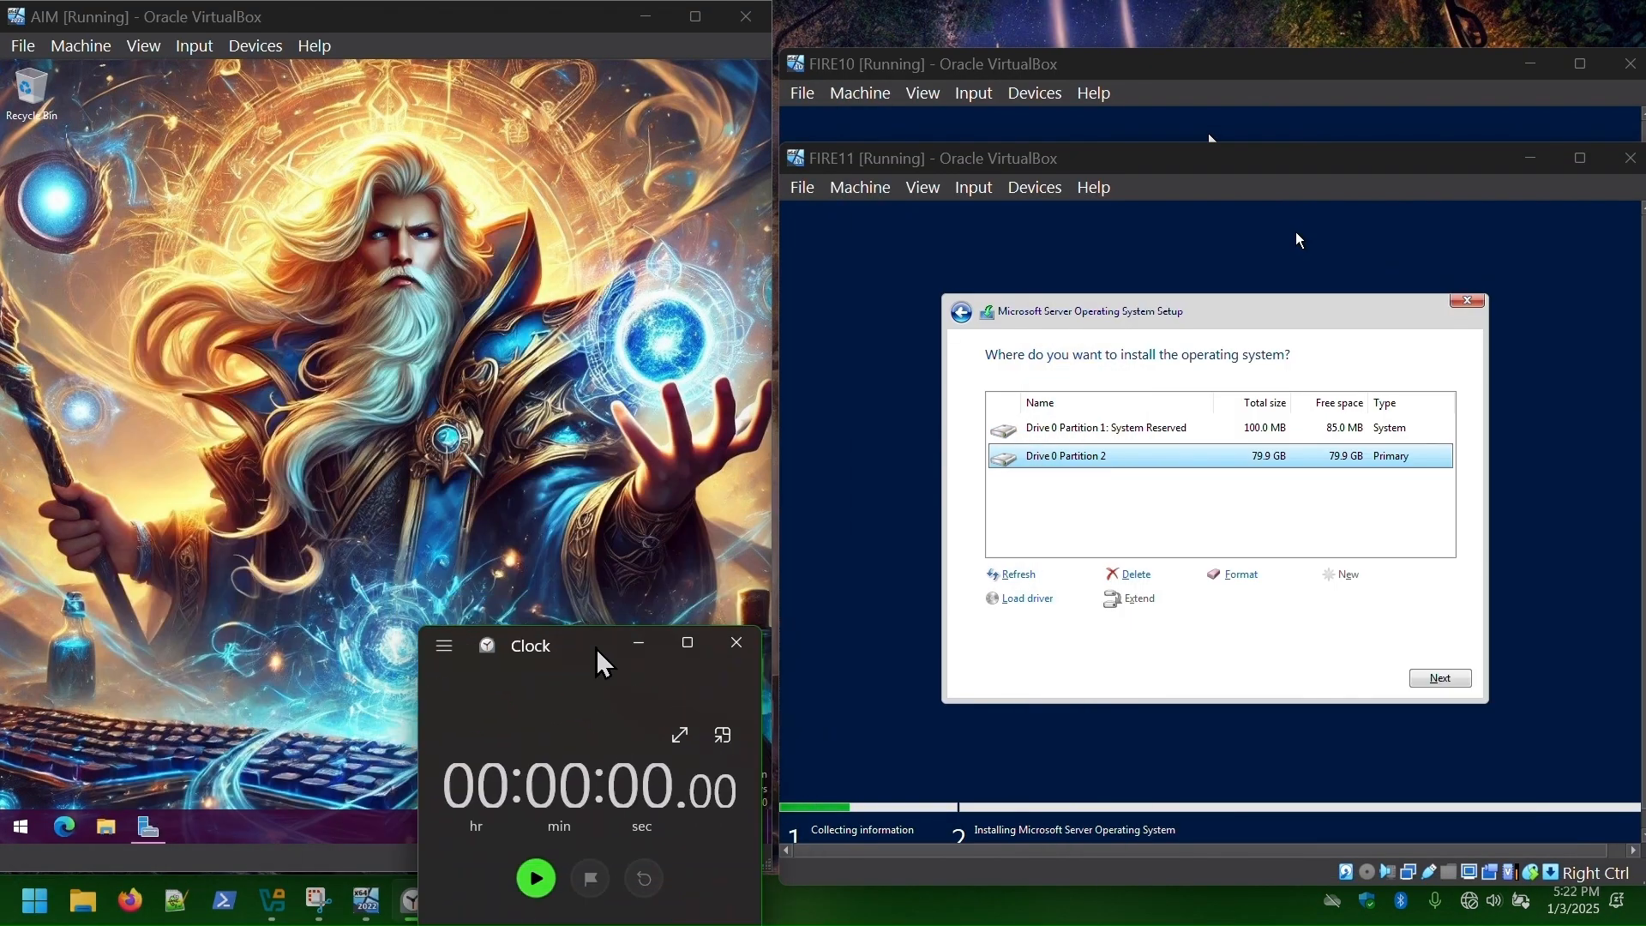
pyautogui.click(539, 871)
pyautogui.click(1309, 75)
pyautogui.click(1439, 586)
pyautogui.click(1144, 871)
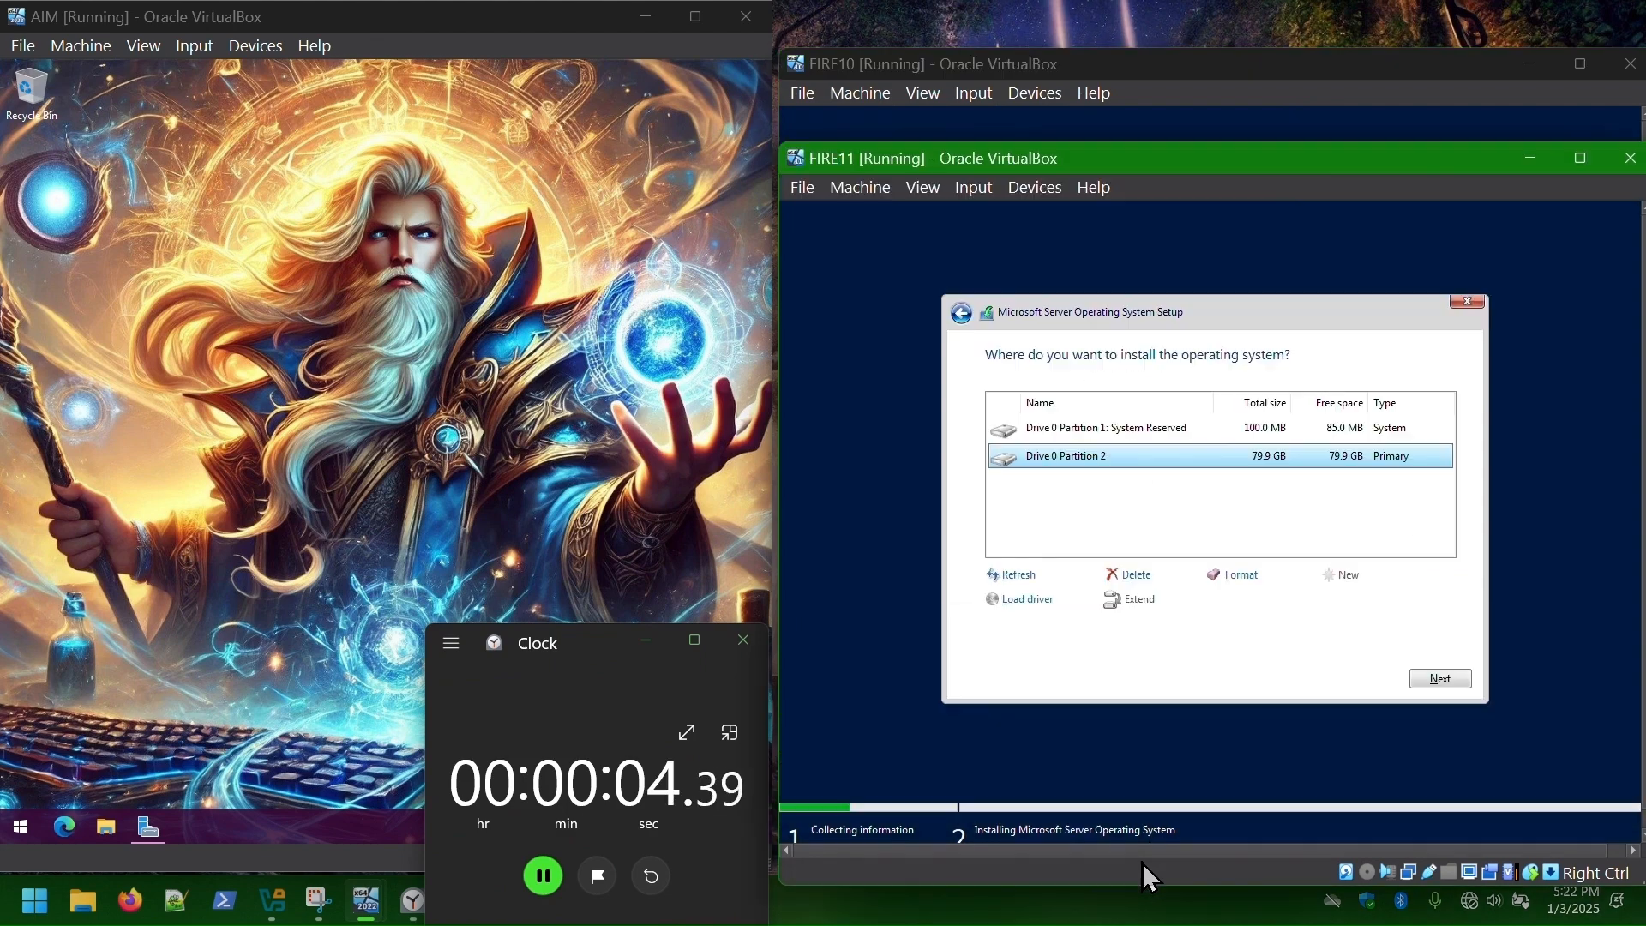
pyautogui.click(1449, 679)
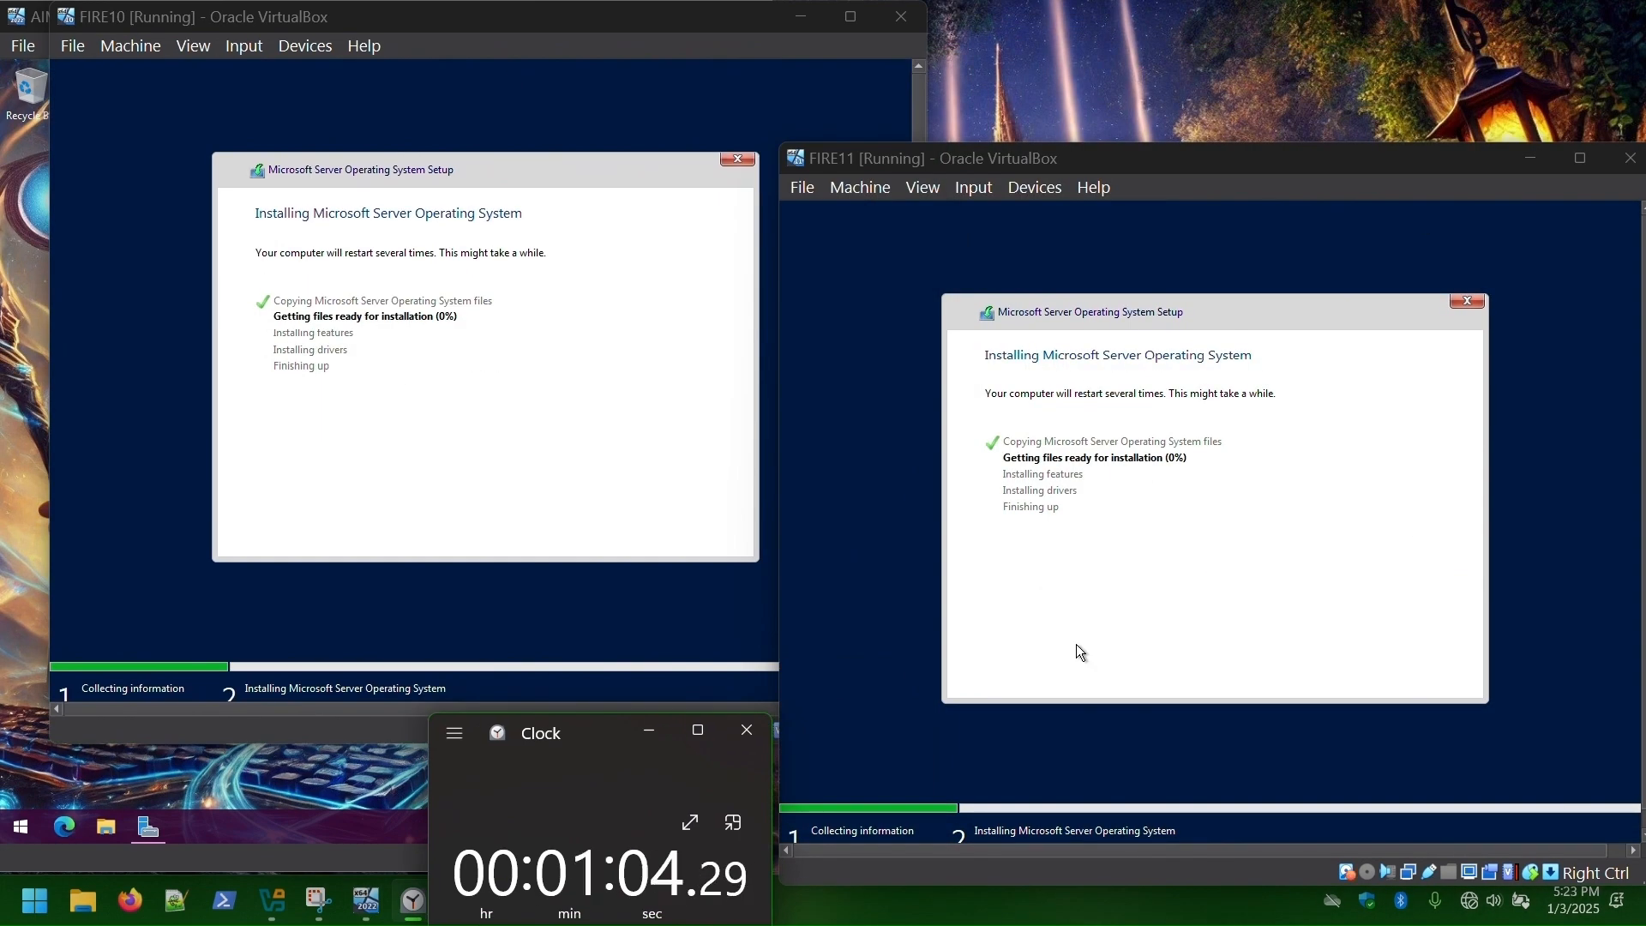
pyautogui.moveTo(1321, 163); pyautogui.dragTo(1301, 155)
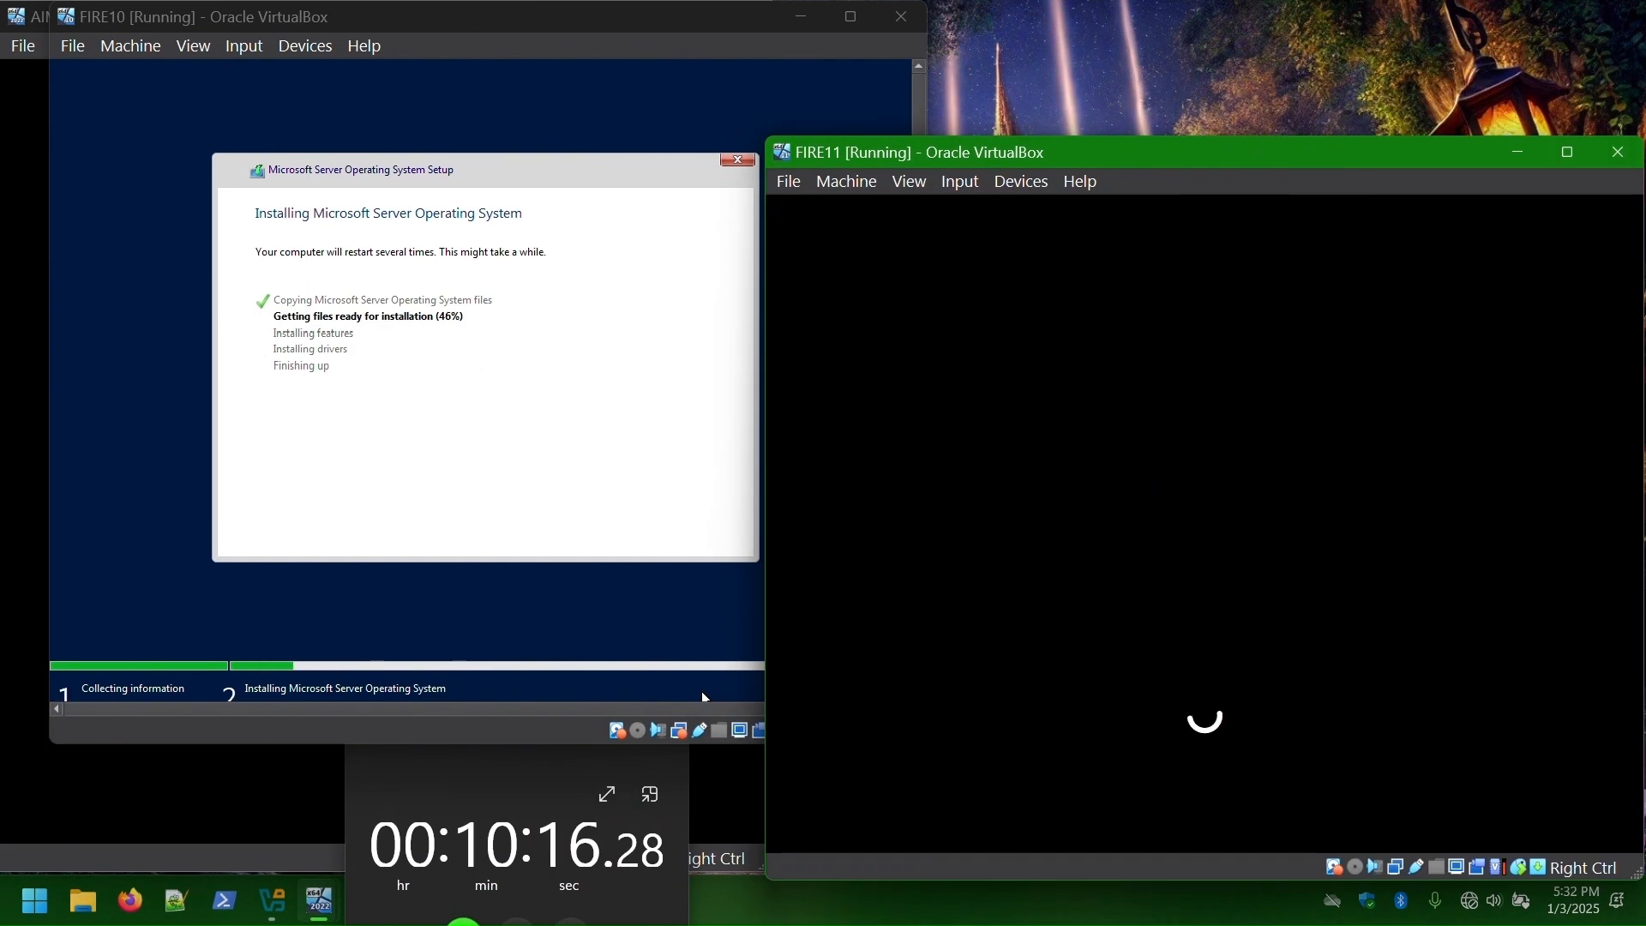
# - Enter the account password to sign in to FIRE11 and rearrange the windows
pyautogui.click(1270, 408)
pyautogui.write('•••••')
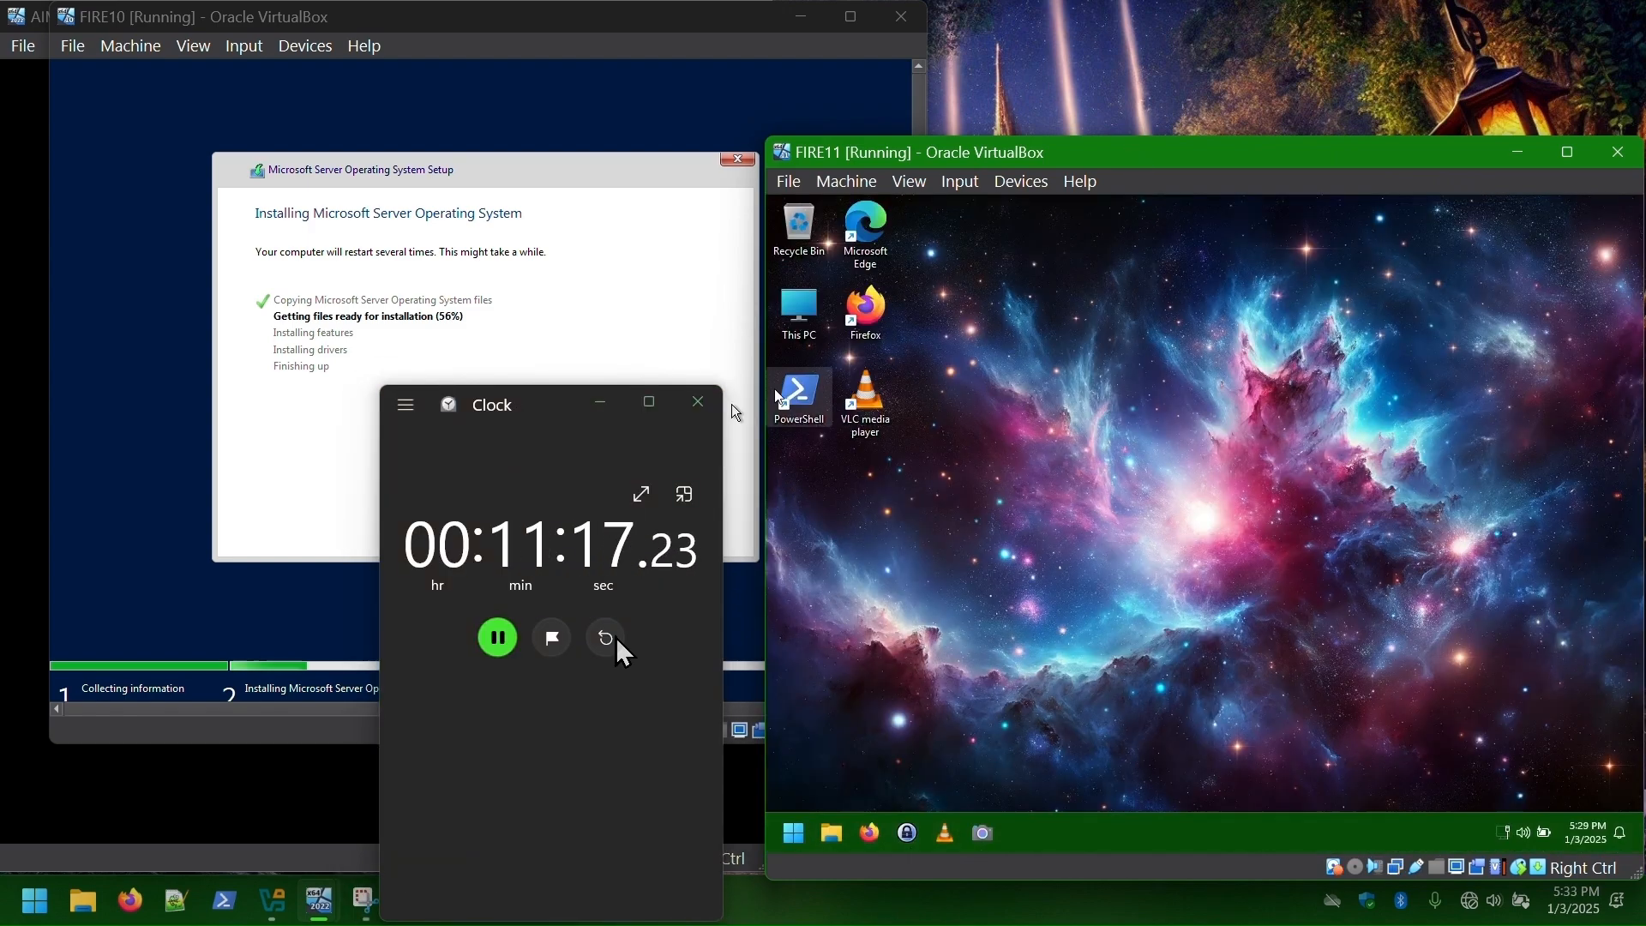
pyautogui.click(551, 635)
pyautogui.moveTo(1315, 150); pyautogui.dragTo(1304, 114)
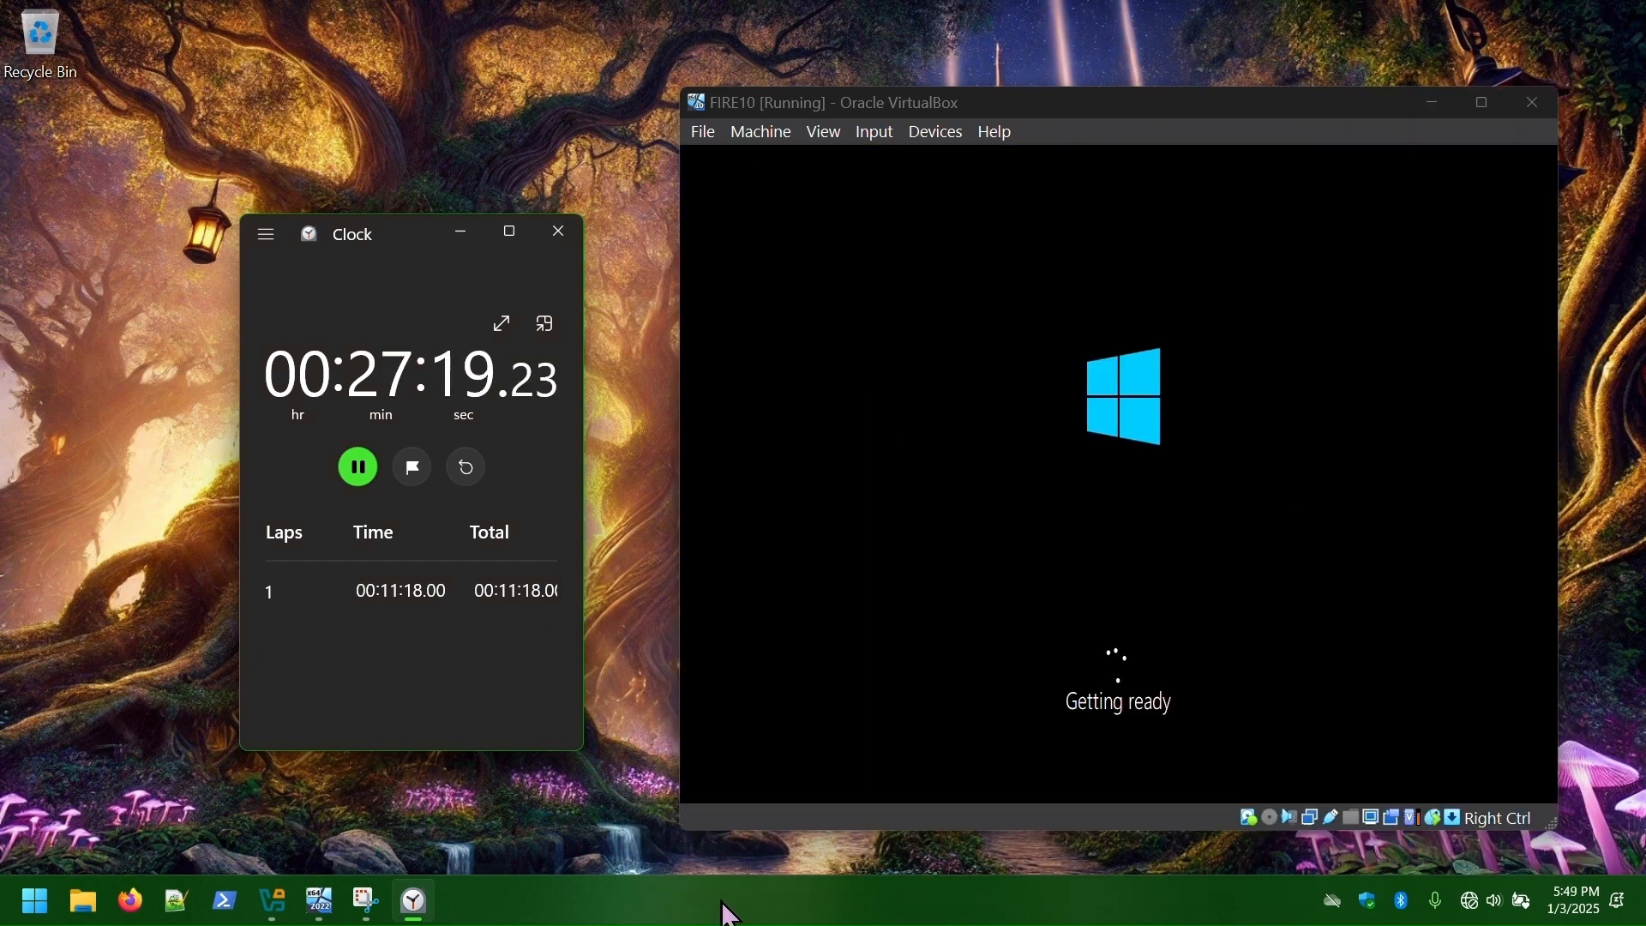
# - Sign in to FIRE10, switch off the privacy options and accept, then open FIRE11's Start menu
pyautogui.click(1235, 545)
pyautogui.click(724, 448)
pyautogui.click(1132, 448)
pyautogui.click(724, 567)
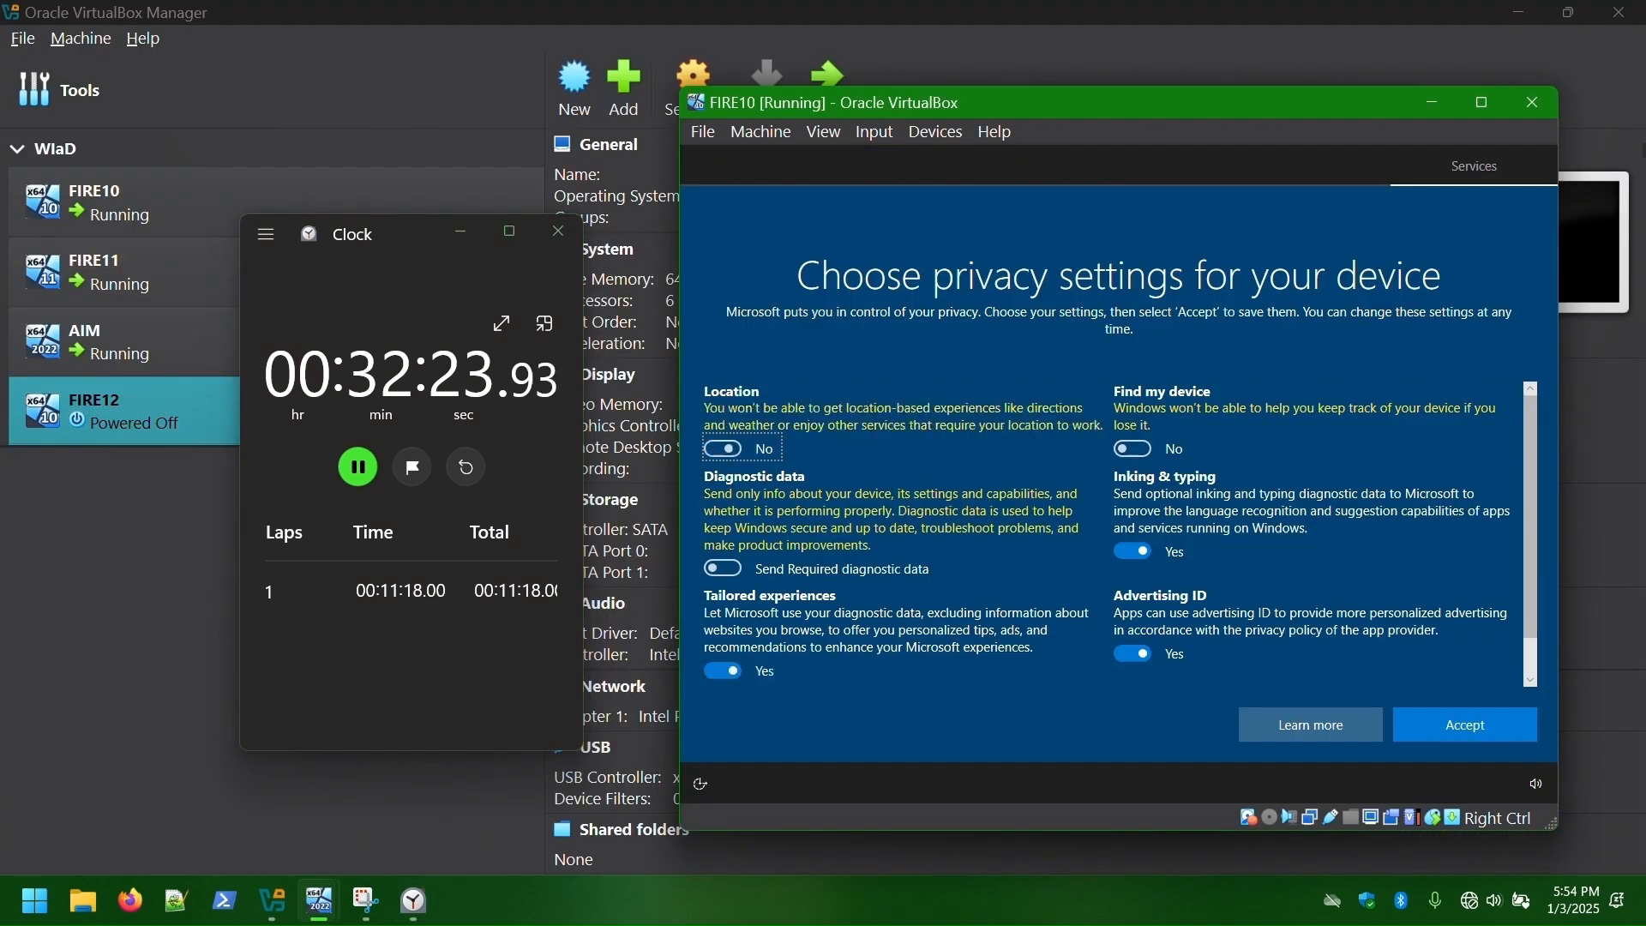
pyautogui.click(1132, 549)
pyautogui.click(724, 669)
pyautogui.click(1132, 653)
pyautogui.click(1462, 724)
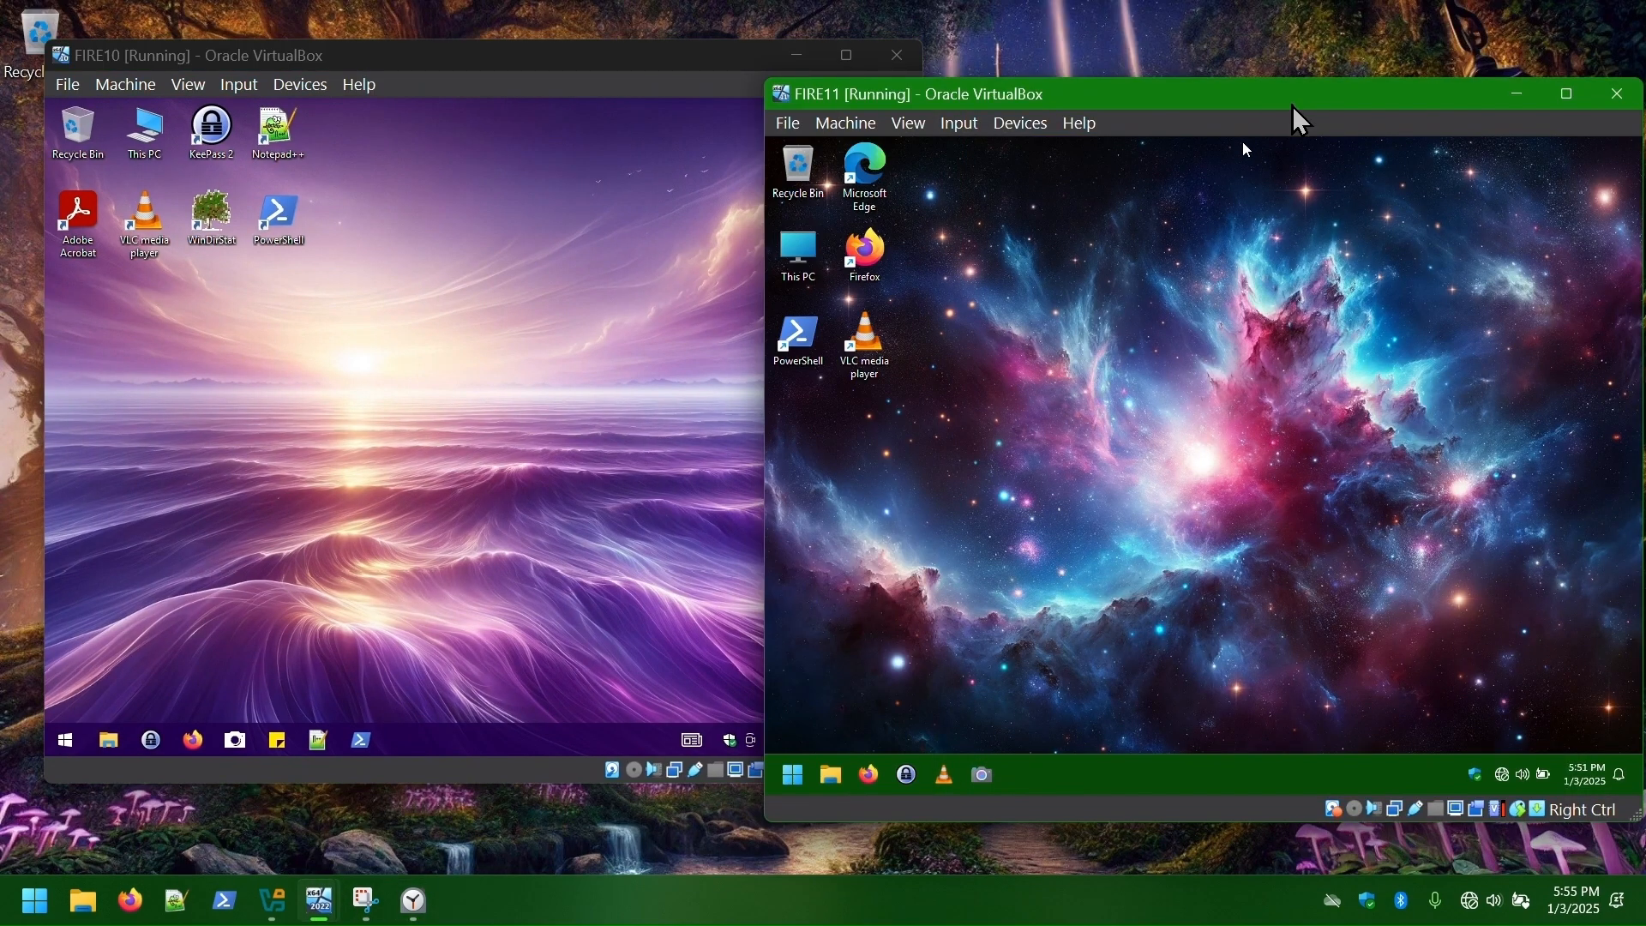
pyautogui.moveTo(1297, 103); pyautogui.dragTo(979, 122)
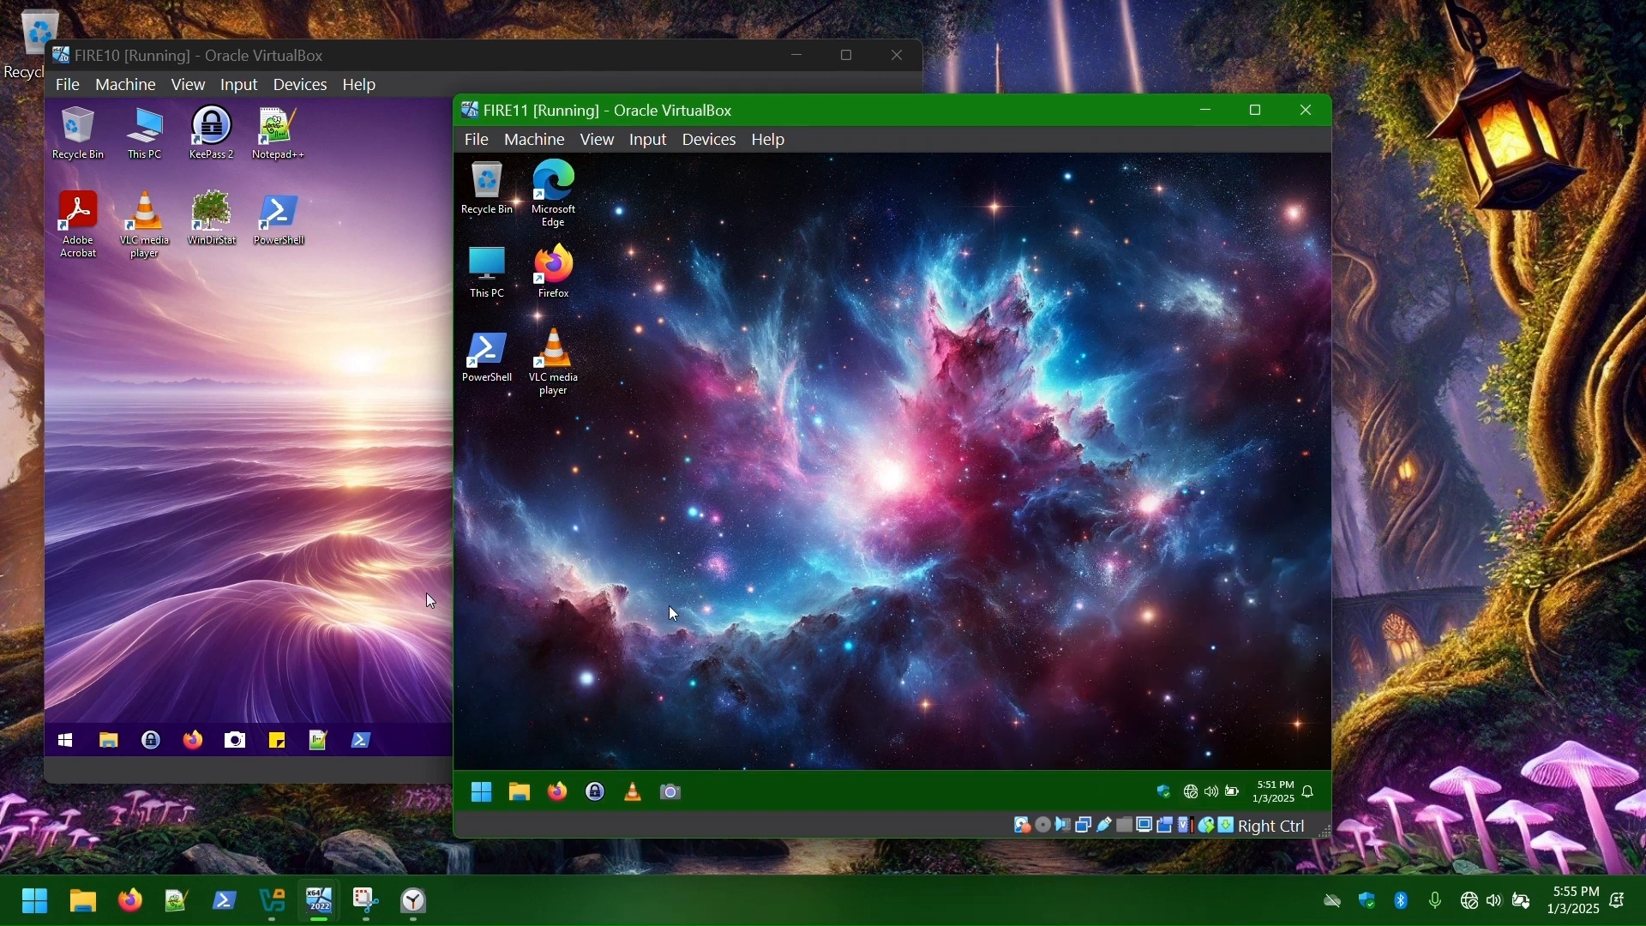
pyautogui.click(482, 793)
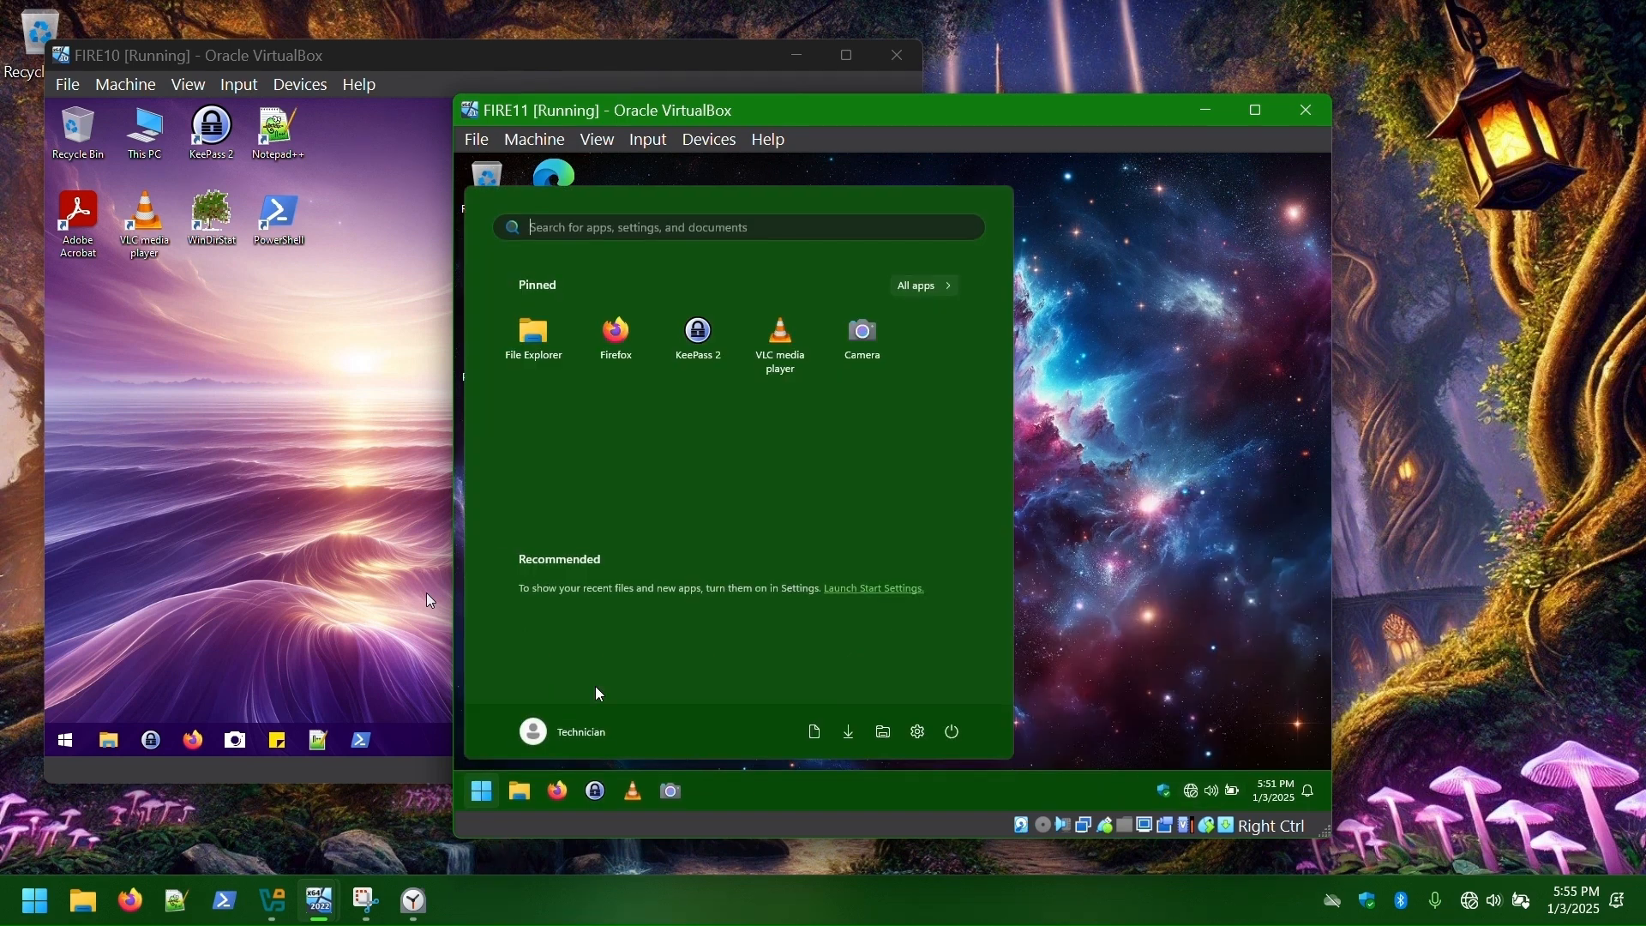